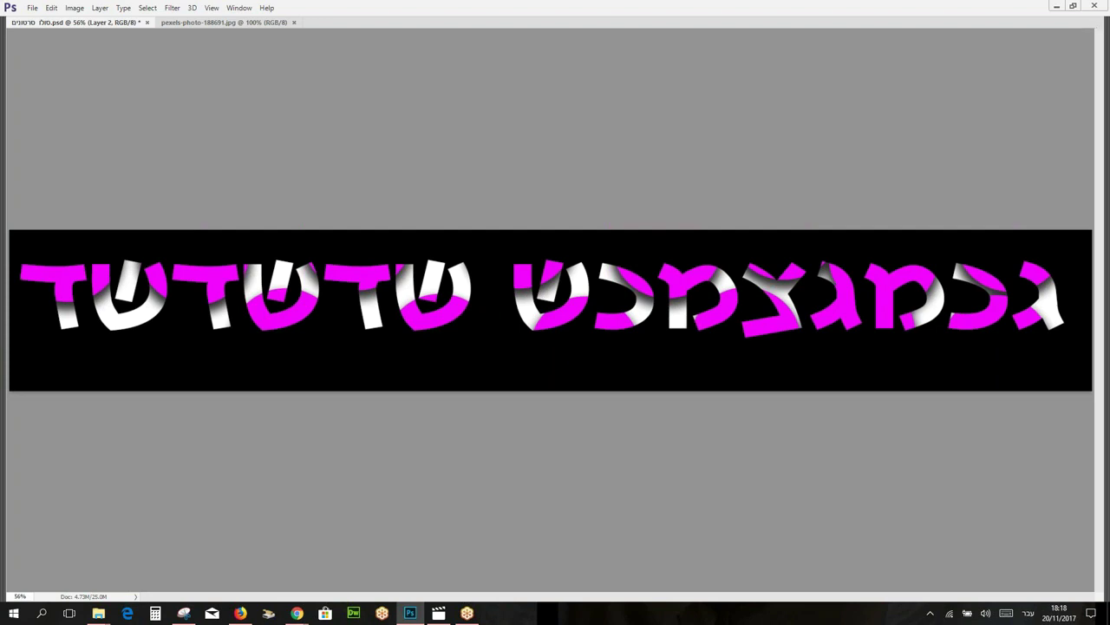
# Undo the crop around the sample text, clear the selection, and bring the hidden panels back.
pyautogui.hotkey('ctrl', 'z')
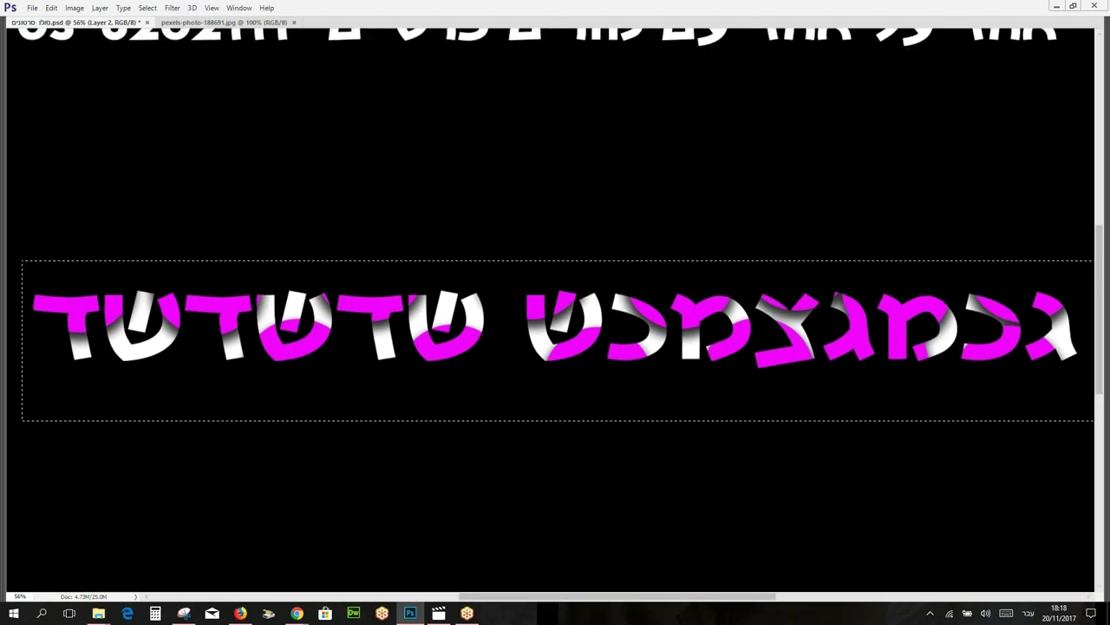
pyautogui.hotkey('ctrl', 'd')
pyautogui.hotkey('ctrl', '0')
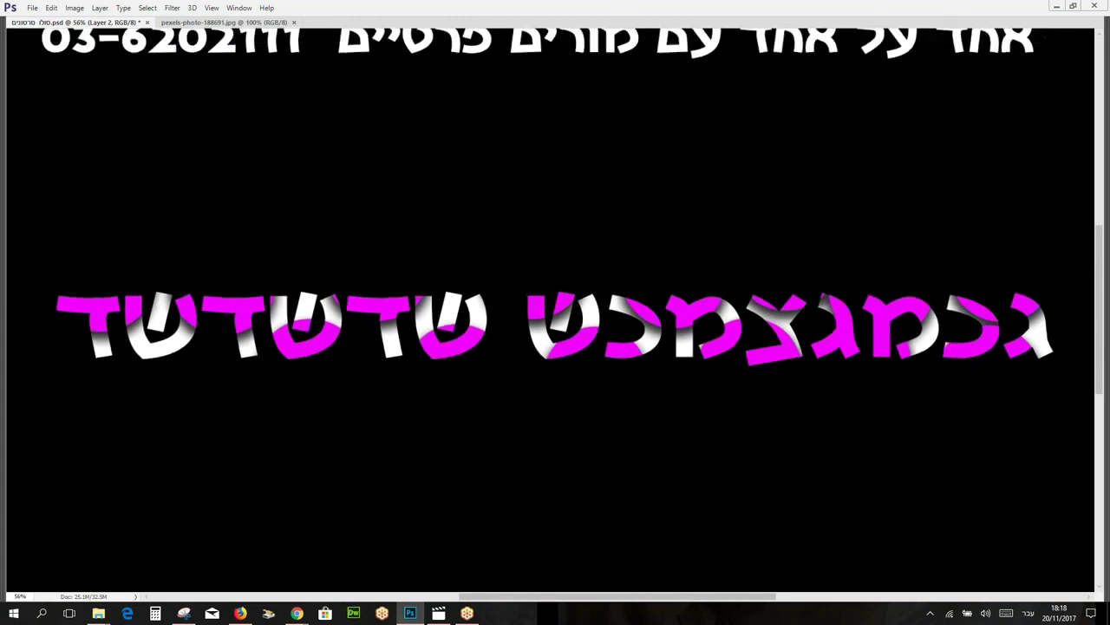
pyautogui.press('Tab')
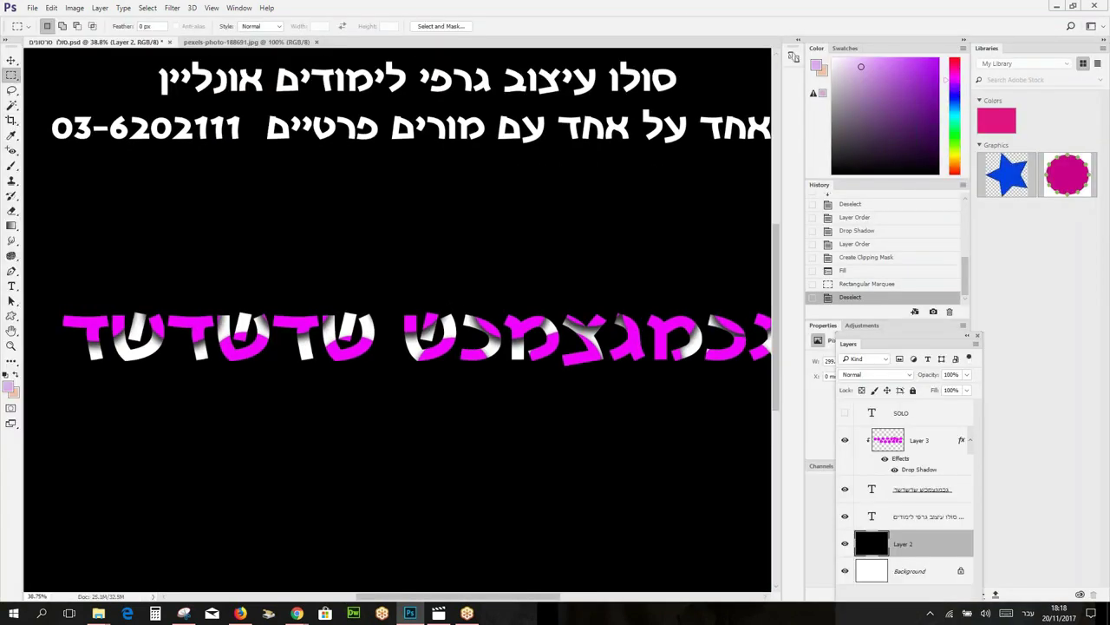
# Delete the magenta clipped layer, Layer 3, and the sample text layer beneath it.
pyautogui.click(924, 444)
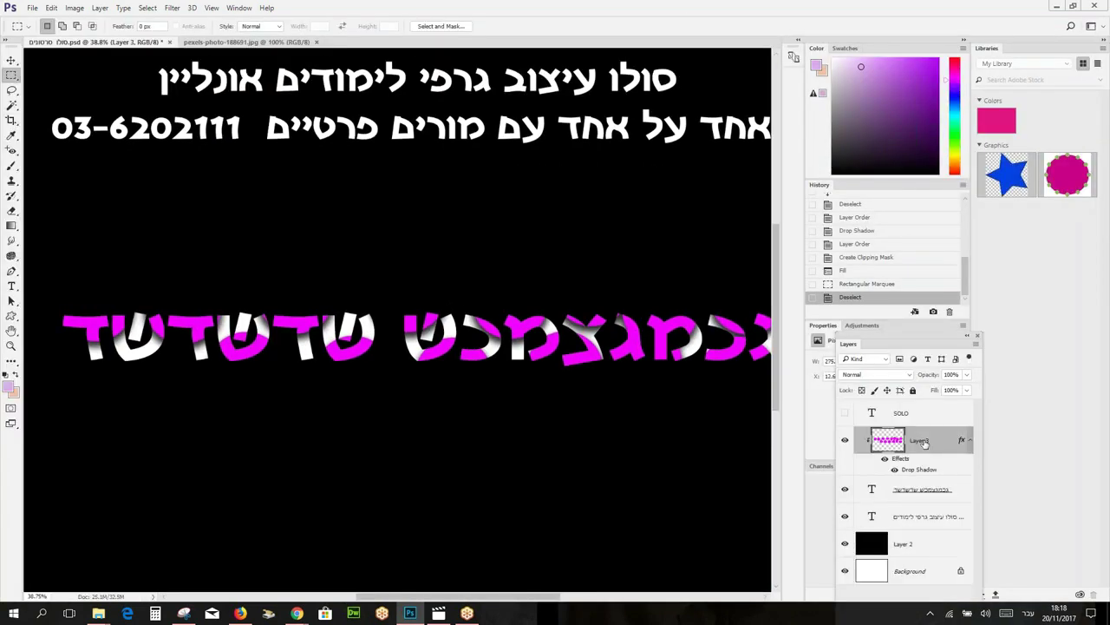
pyautogui.press('Delete')
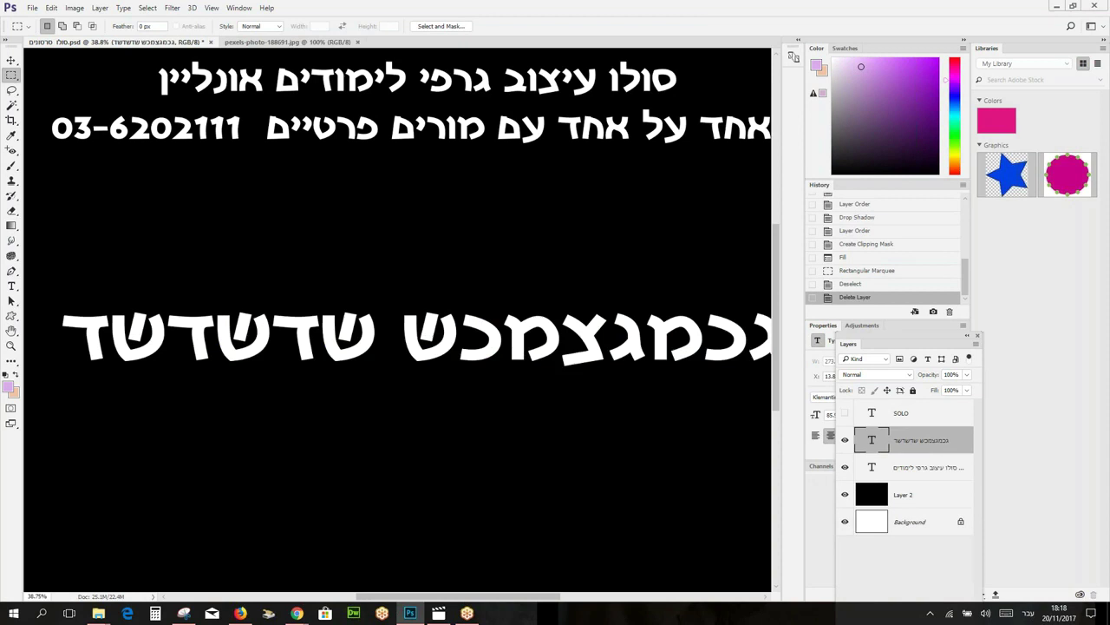
pyautogui.press('Delete')
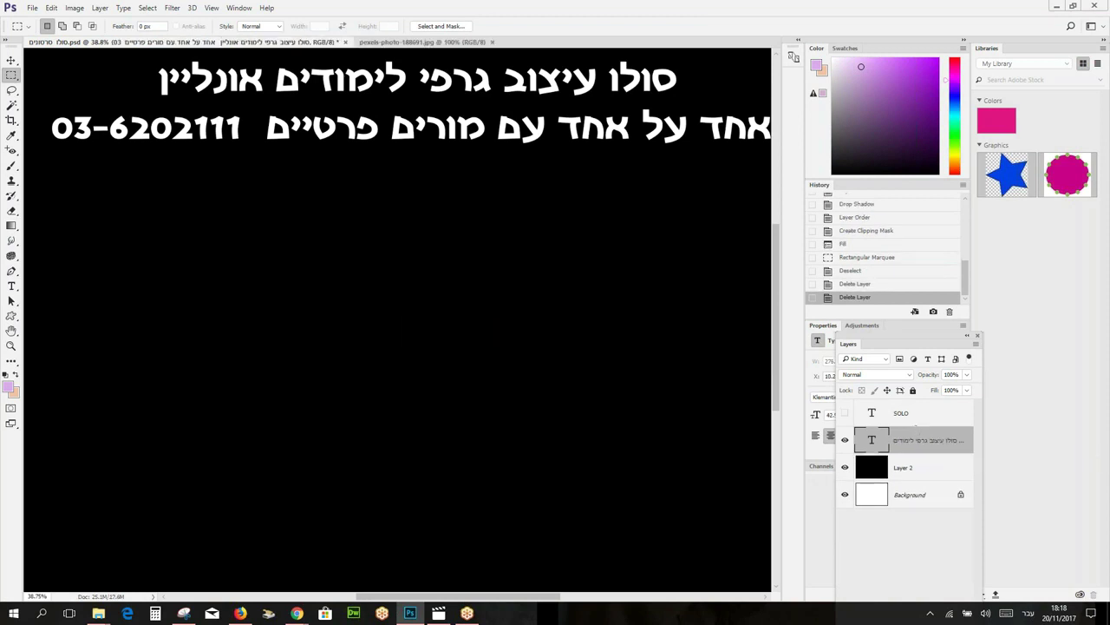
# Add a new centred text line reading "דחגדיגדח דחגידחגיחדג" in the middle of the black canvas.
pyautogui.doubleClick(11, 330)
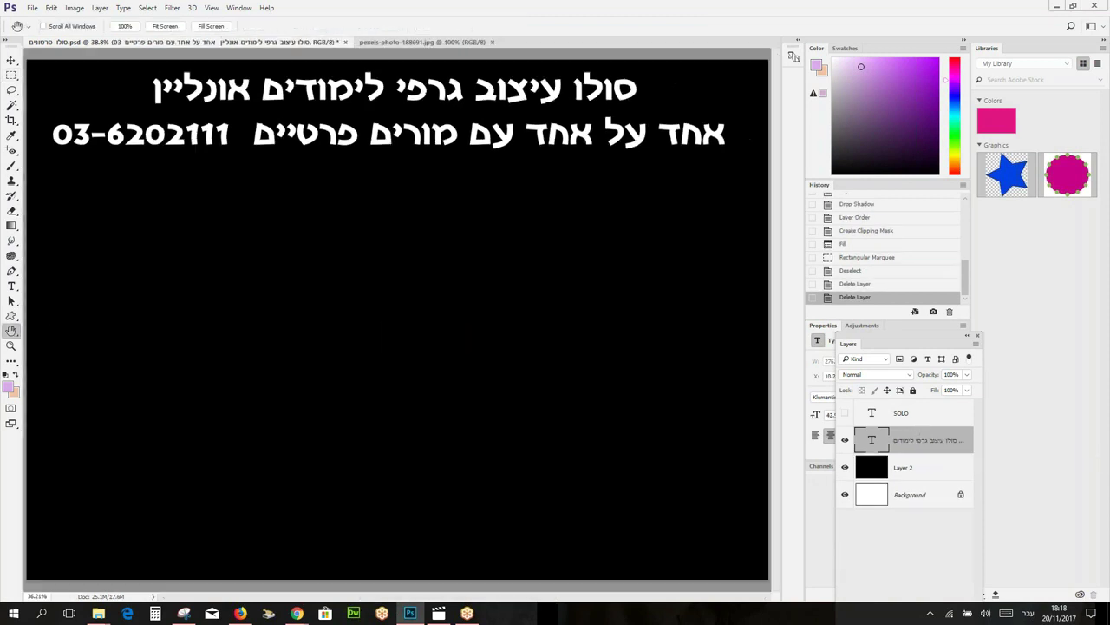
pyautogui.click(11, 286)
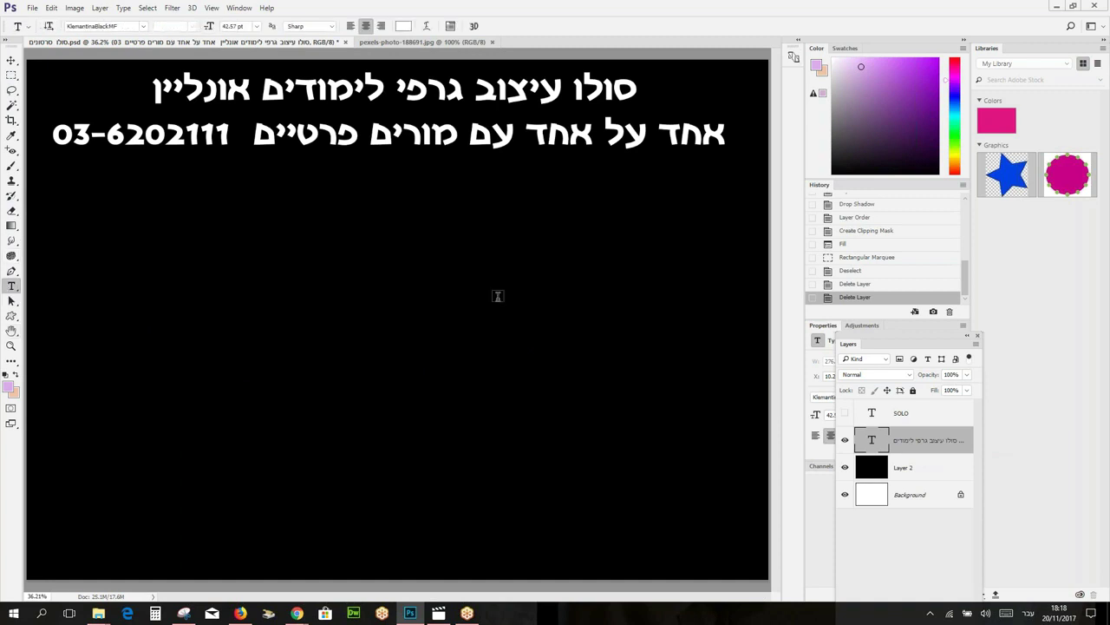
pyautogui.click(552, 307)
pyautogui.write('דחגדיגדח דחגידחגיחדג')
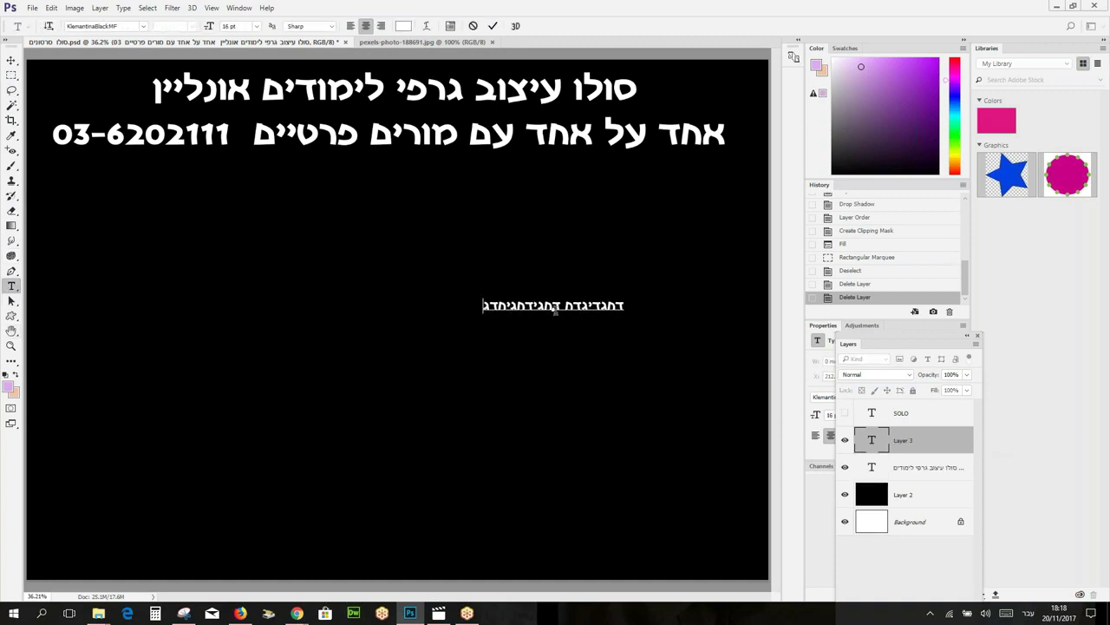
pyautogui.click(11, 61)
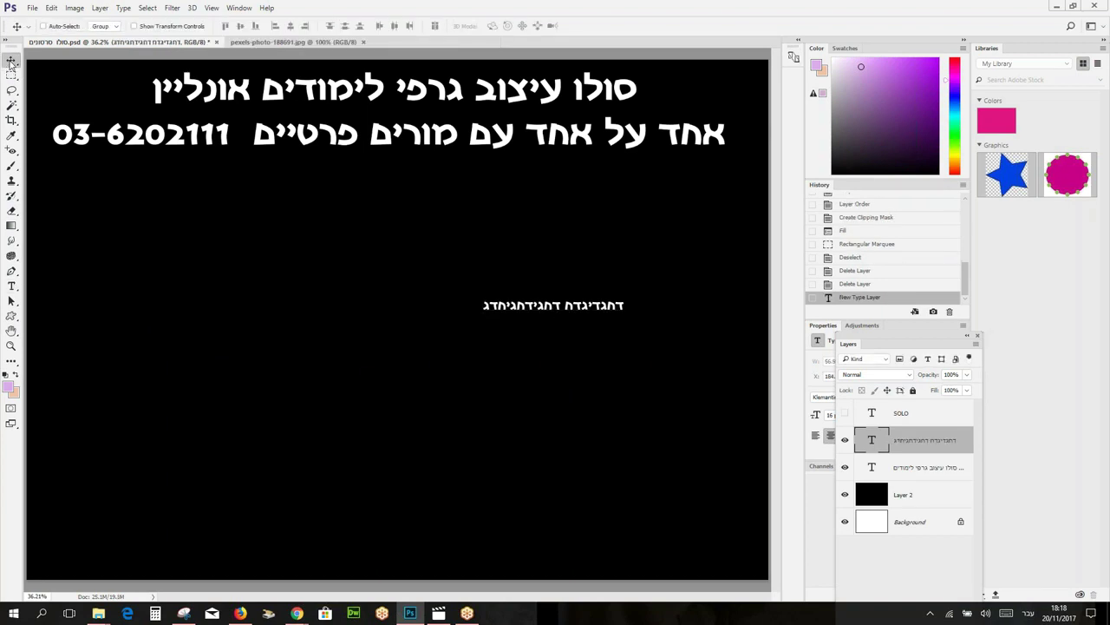
# Scale the new text proportionally to about 492% so it spans nearly the full canvas width.
pyautogui.hotkey('ctrl', 't')
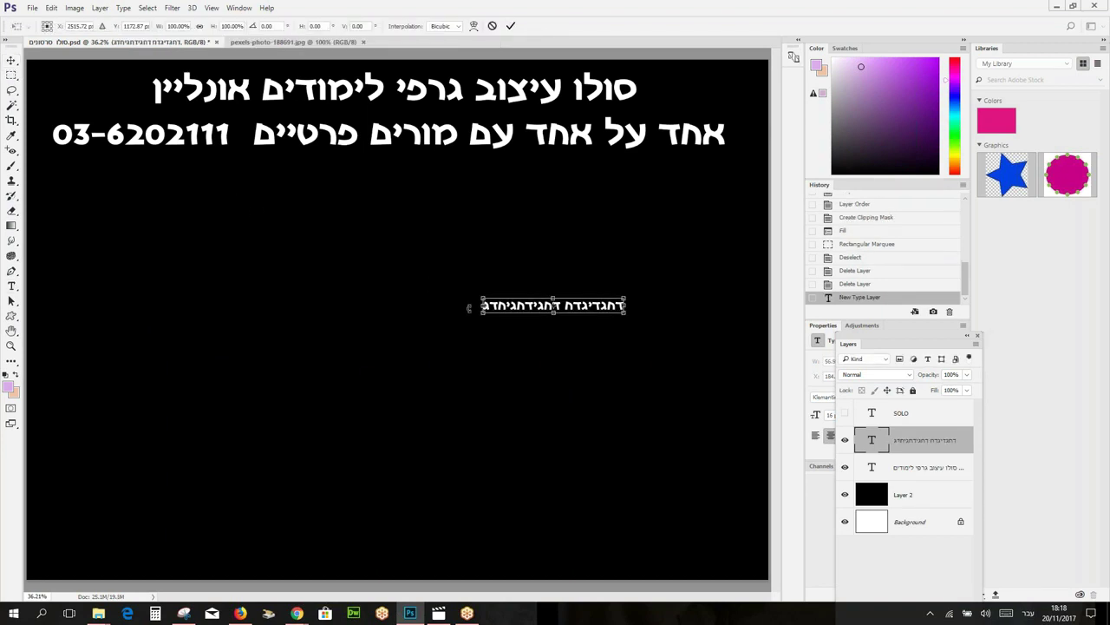
pyautogui.moveTo(478, 316); pyautogui.dragTo(99, 453)
pyautogui.moveTo(625, 298); pyautogui.dragTo(726, 251)
pyautogui.moveTo(79, 286); pyautogui.dragTo(55, 284)
pyautogui.moveTo(728, 284); pyautogui.dragTo(746, 259)
pyautogui.press('Return')
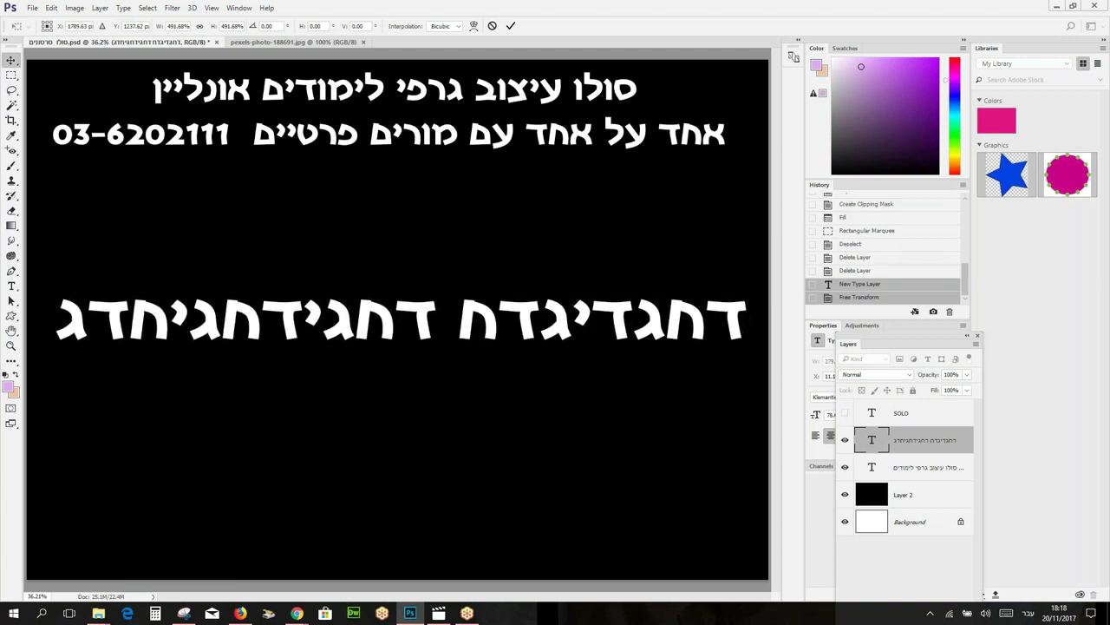
# Dock the floating Layers panel below History, make it taller, and create an empty layer above the new text.
pyautogui.moveTo(857, 363); pyautogui.dragTo(835, 322)
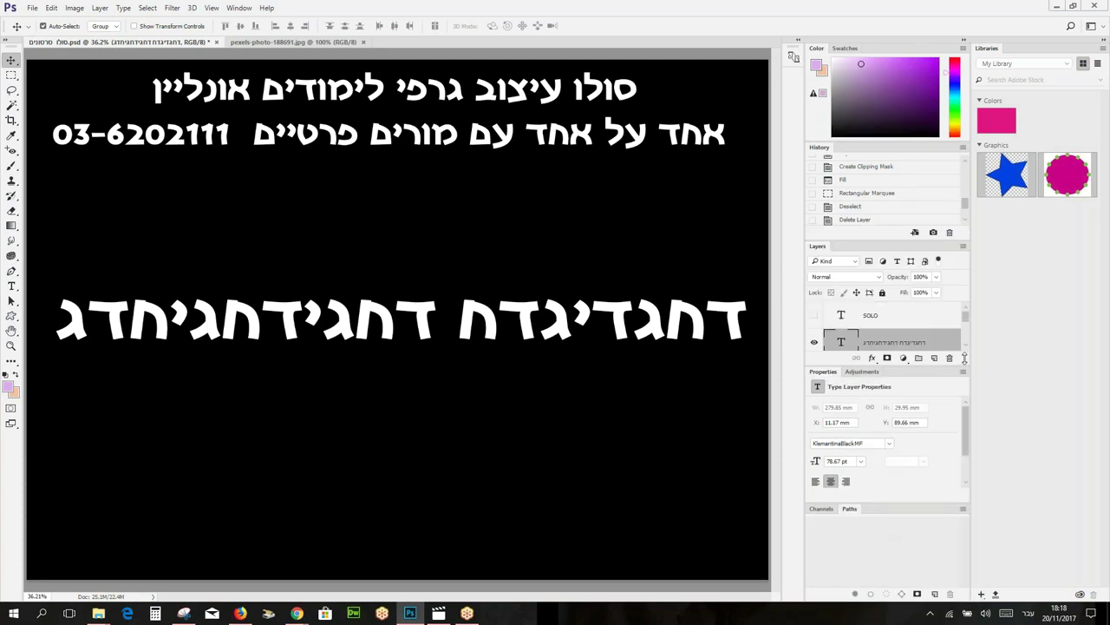
pyautogui.moveTo(961, 364); pyautogui.dragTo(949, 469)
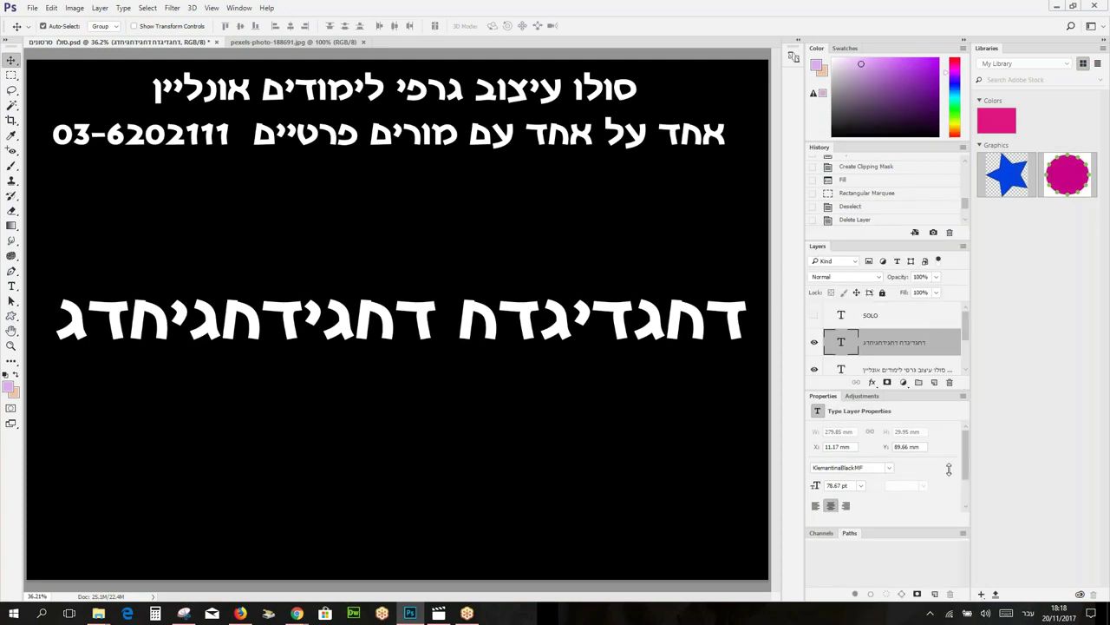
pyautogui.click(934, 381)
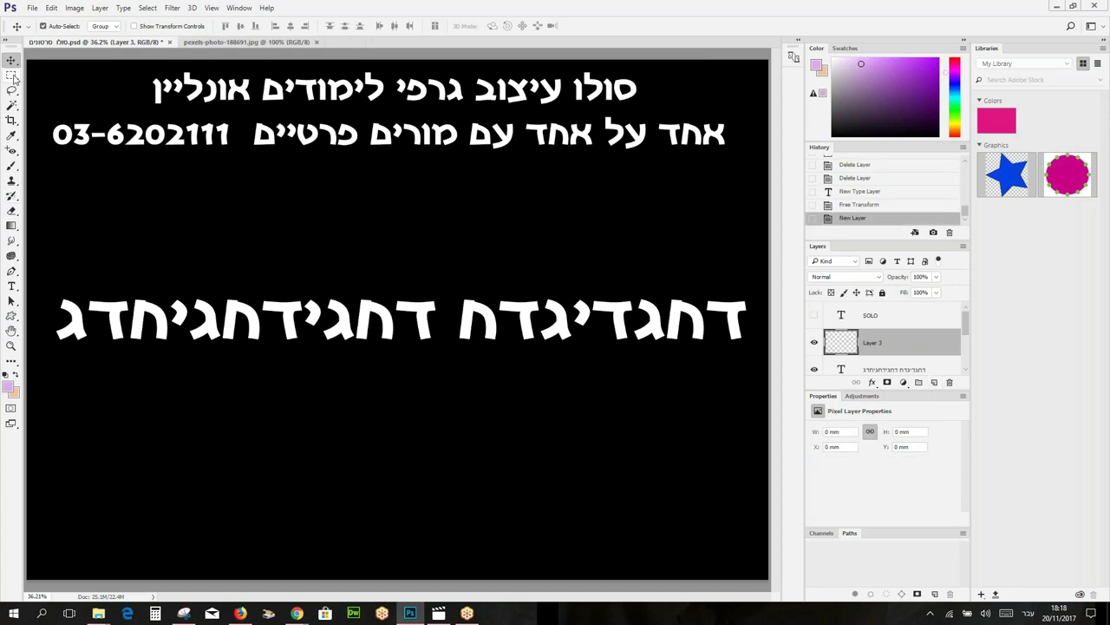
# Build a combined selection of ten roughly circular Elliptical Marquee areas along the text line, alternating over the letters' upper and lower parts.
pyautogui.moveTo(12, 75); pyautogui.dragTo(56, 89)
pyautogui.moveTo(56, 260); pyautogui.dragTo(196, 376)
pyautogui.moveTo(200, 271); pyautogui.dragTo(271, 338)
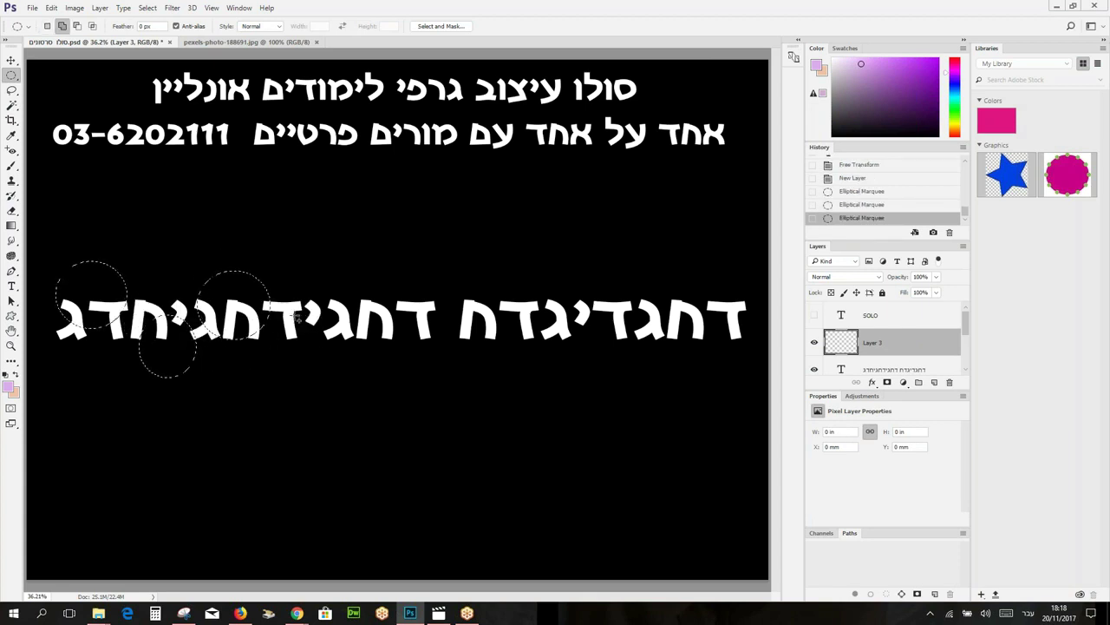
pyautogui.moveTo(366, 271); pyautogui.dragTo(425, 340)
pyautogui.moveTo(293, 321); pyautogui.dragTo(369, 394)
pyautogui.moveTo(438, 318); pyautogui.dragTo(505, 394)
pyautogui.moveTo(500, 269); pyautogui.dragTo(620, 375)
pyautogui.moveTo(626, 262); pyautogui.dragTo(691, 330)
pyautogui.moveTo(755, 316); pyautogui.dragTo(684, 375)
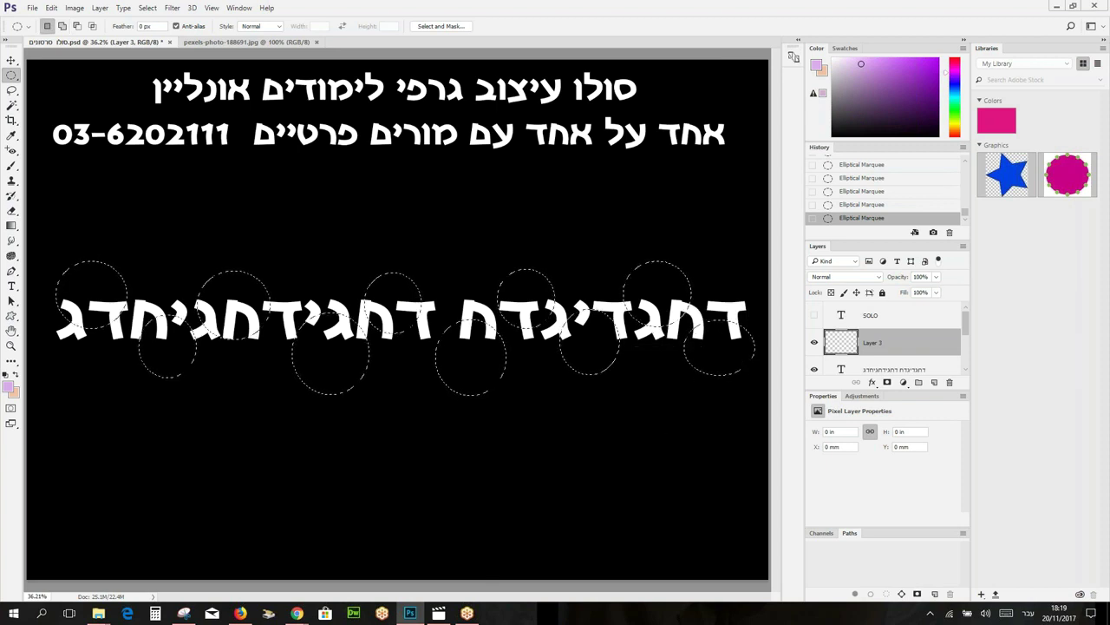
# Fill the circular selections on Layer 3 with a custom bright magenta at 100% opacity.
pyautogui.rightClick(527, 298)
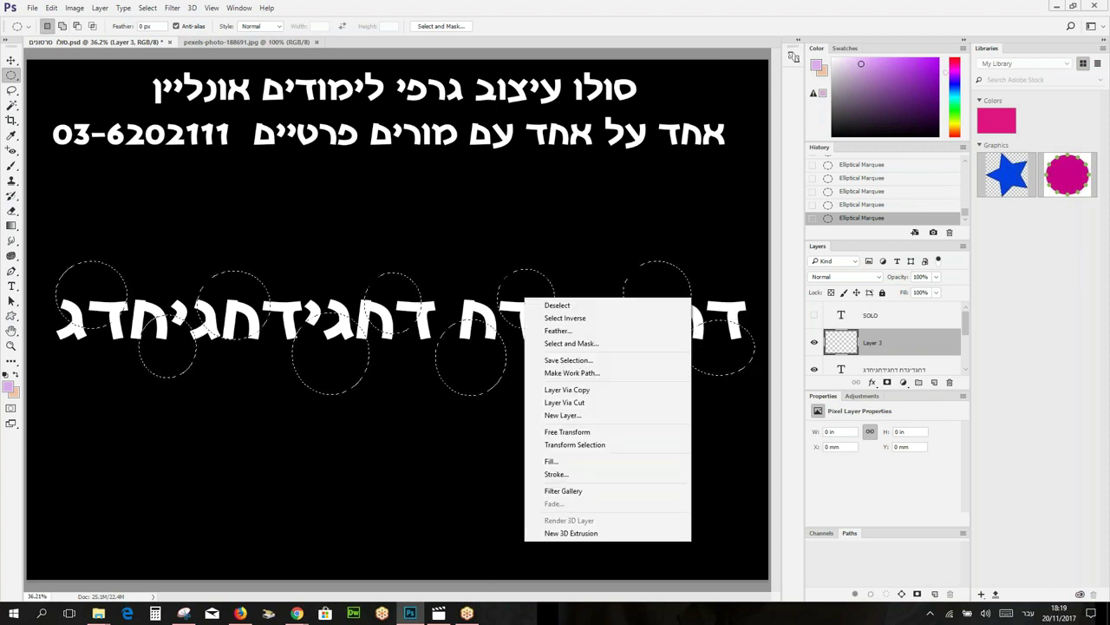
pyautogui.click(552, 461)
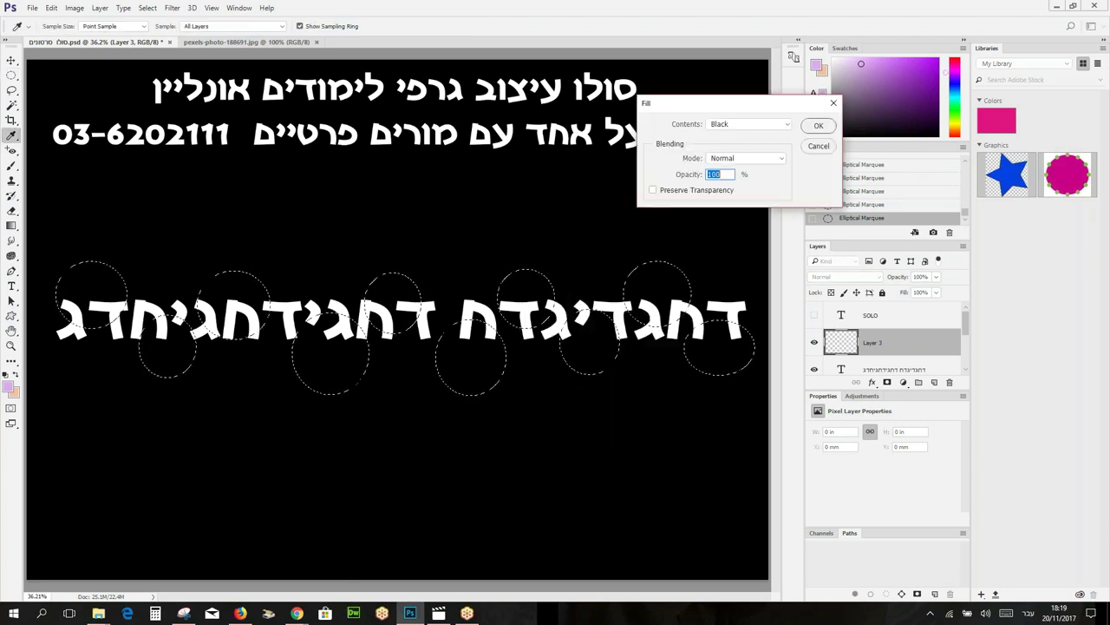
pyautogui.click(741, 124)
pyautogui.click(719, 150)
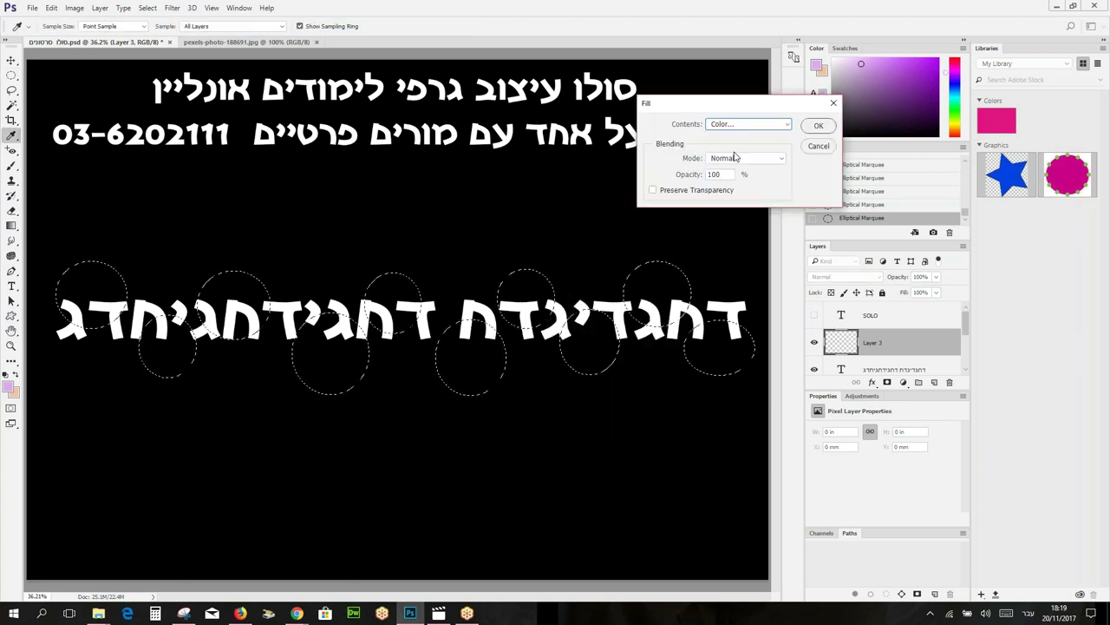
pyautogui.click(757, 290)
pyautogui.click(758, 288)
pyautogui.click(899, 271)
pyautogui.click(818, 125)
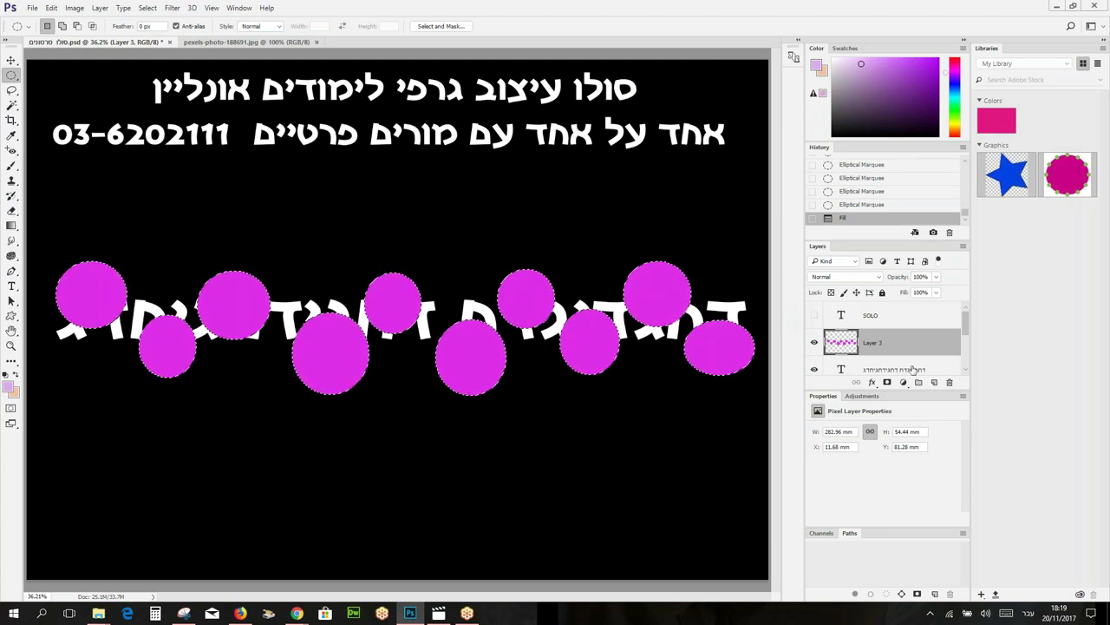
# Select the new text layer, float the Layers panel so all layers show, and hide the black Layer 2.
pyautogui.moveTo(913, 369); pyautogui.dragTo(902, 338)
pyautogui.moveTo(818, 246); pyautogui.dragTo(859, 119)
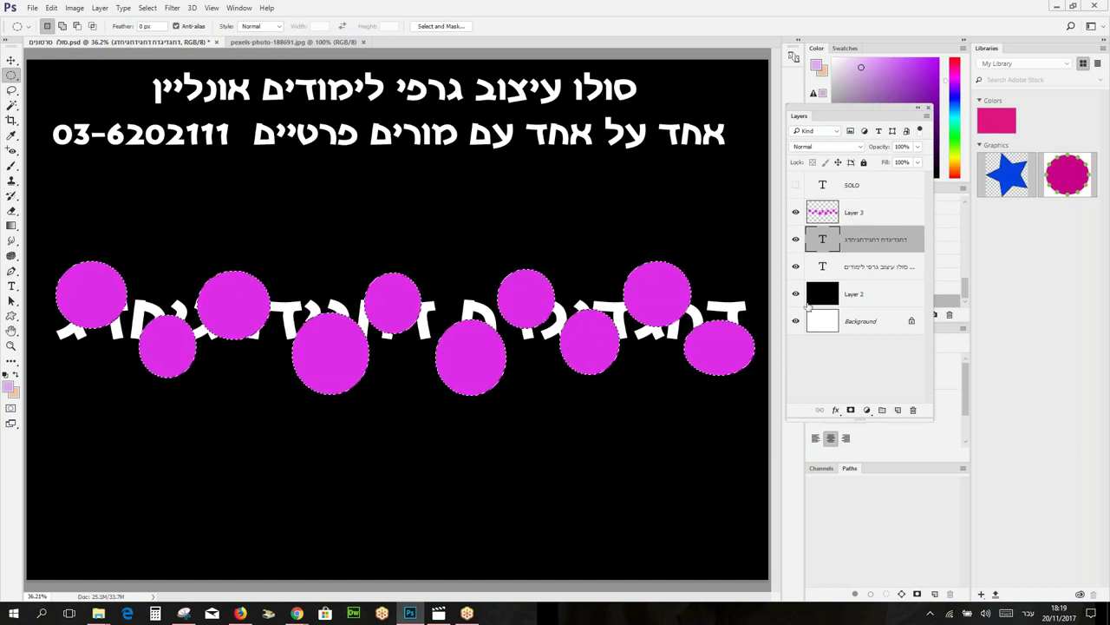
pyautogui.click(795, 295)
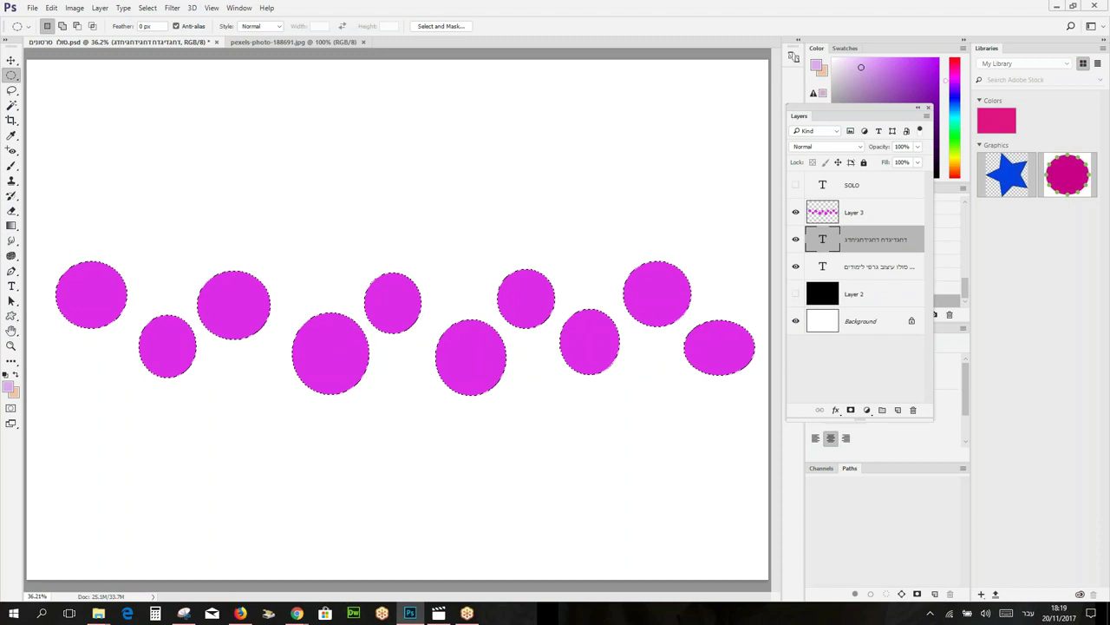
pyautogui.click(836, 411)
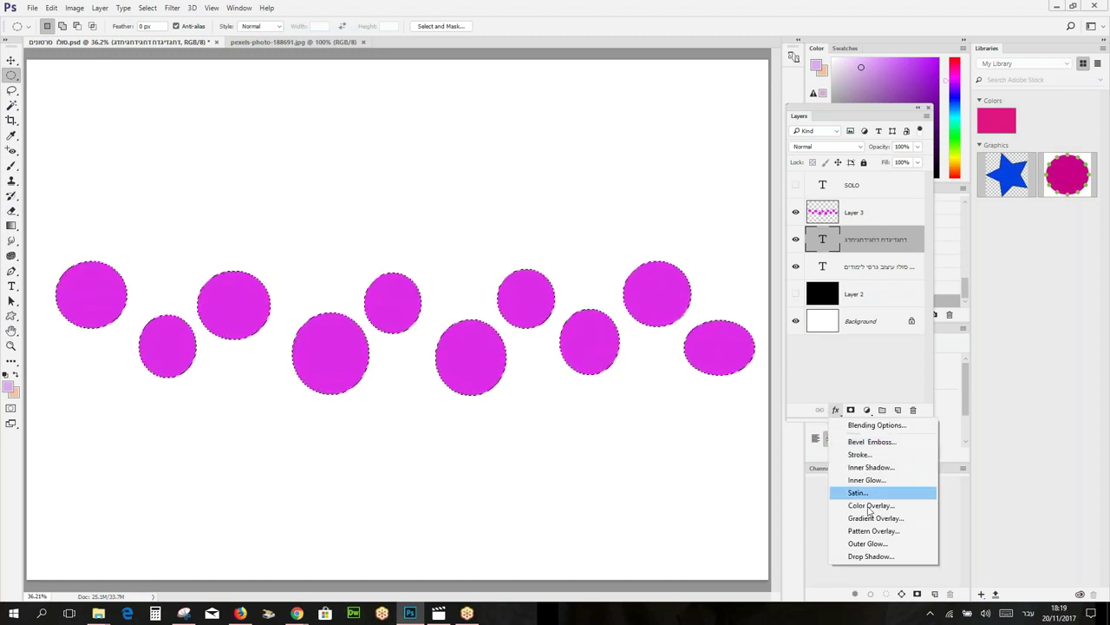
pyautogui.click(871, 556)
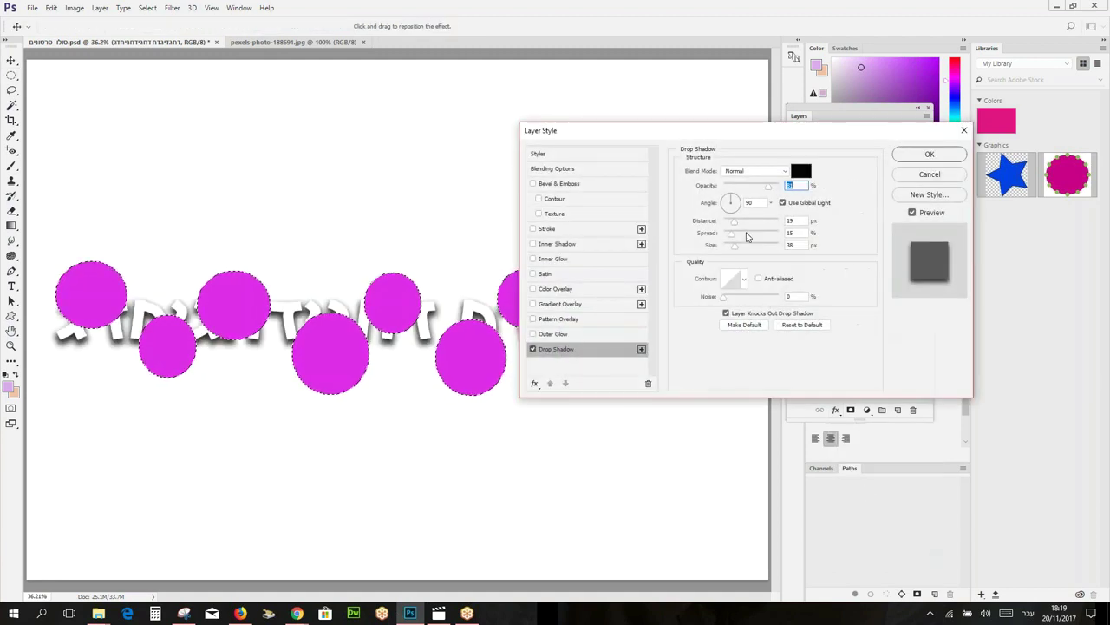
pyautogui.click(927, 177)
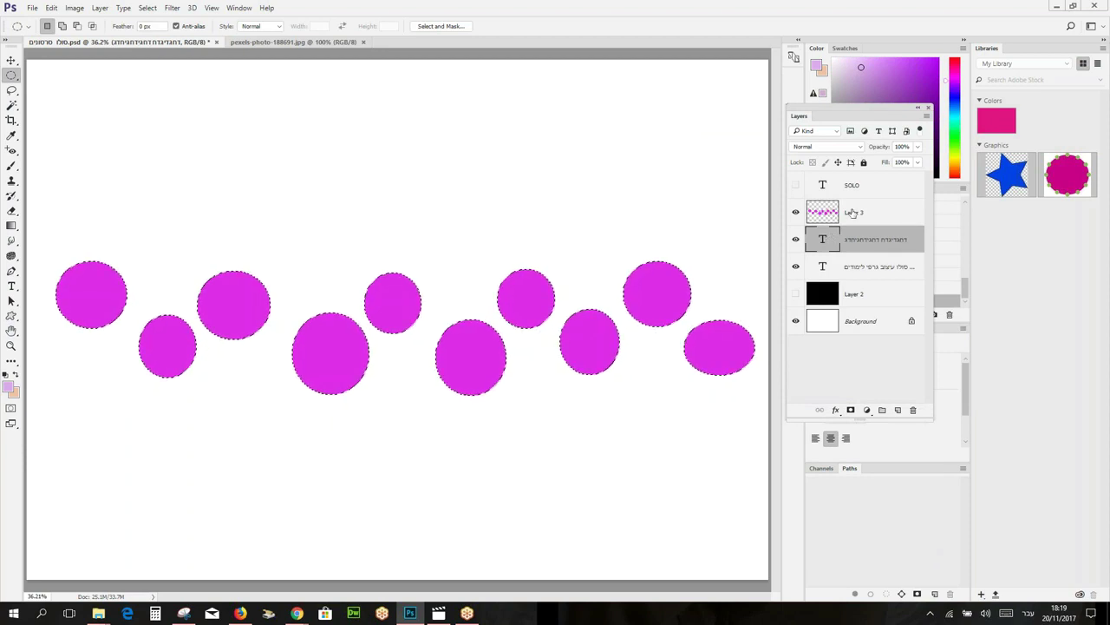
# Give the magenta circles on Layer 3 a drop shadow with 24% spread and a slightly increased size.
pyautogui.click(854, 213)
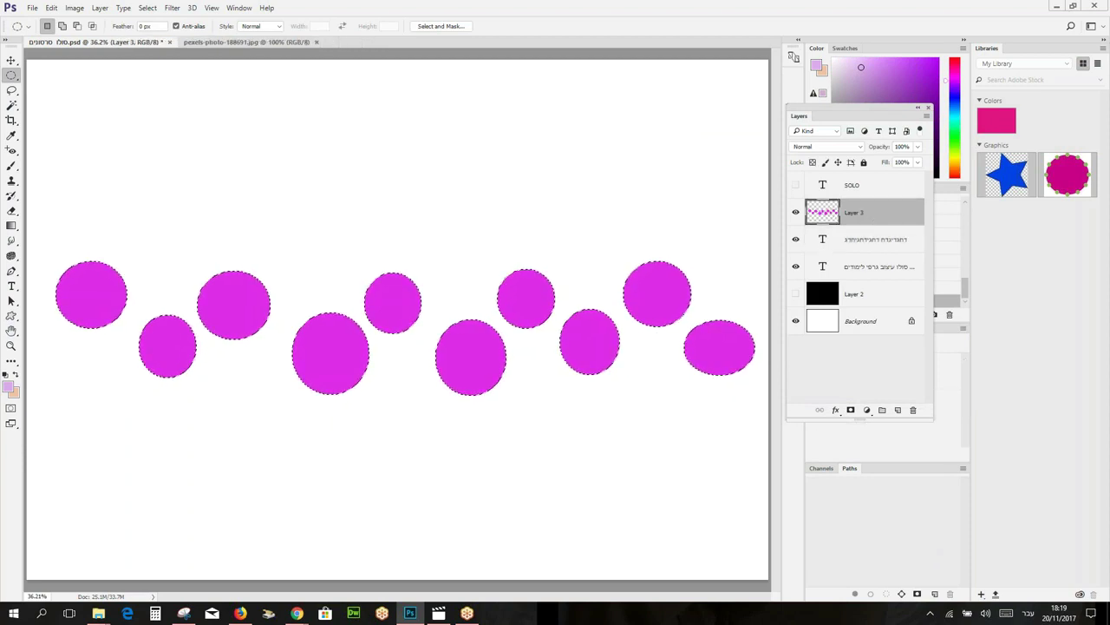
pyautogui.click(837, 409)
pyautogui.click(873, 541)
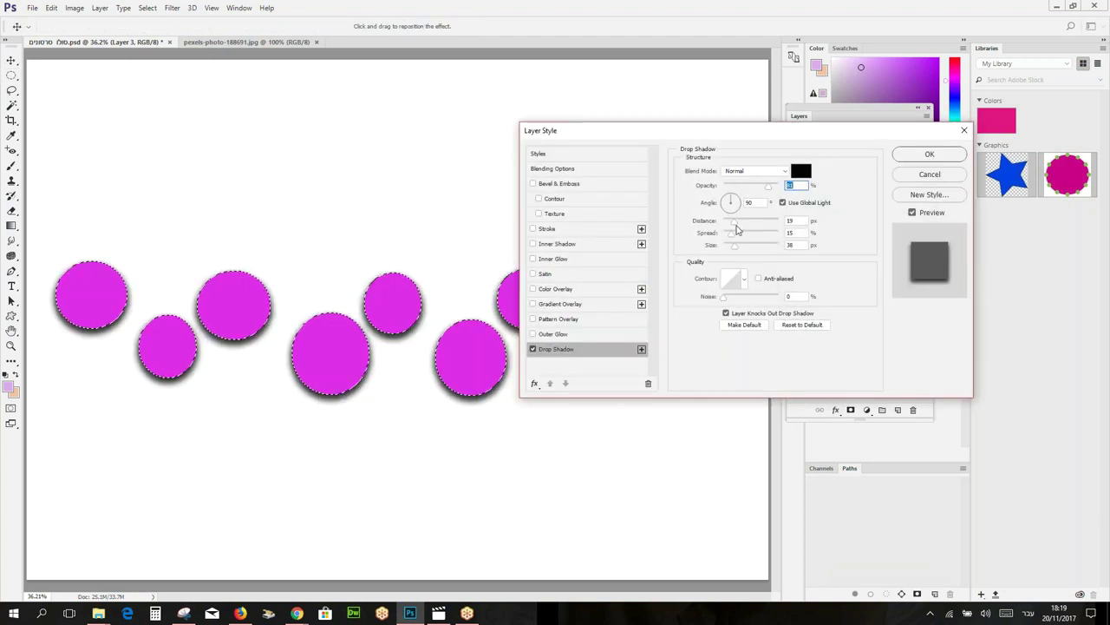
pyautogui.click(737, 235)
pyautogui.moveTo(736, 249)
pyautogui.mouseDown()
pyautogui.moveTo(768, 246)
pyautogui.moveTo(703, 247)
pyautogui.moveTo(738, 250)
pyautogui.mouseUp()
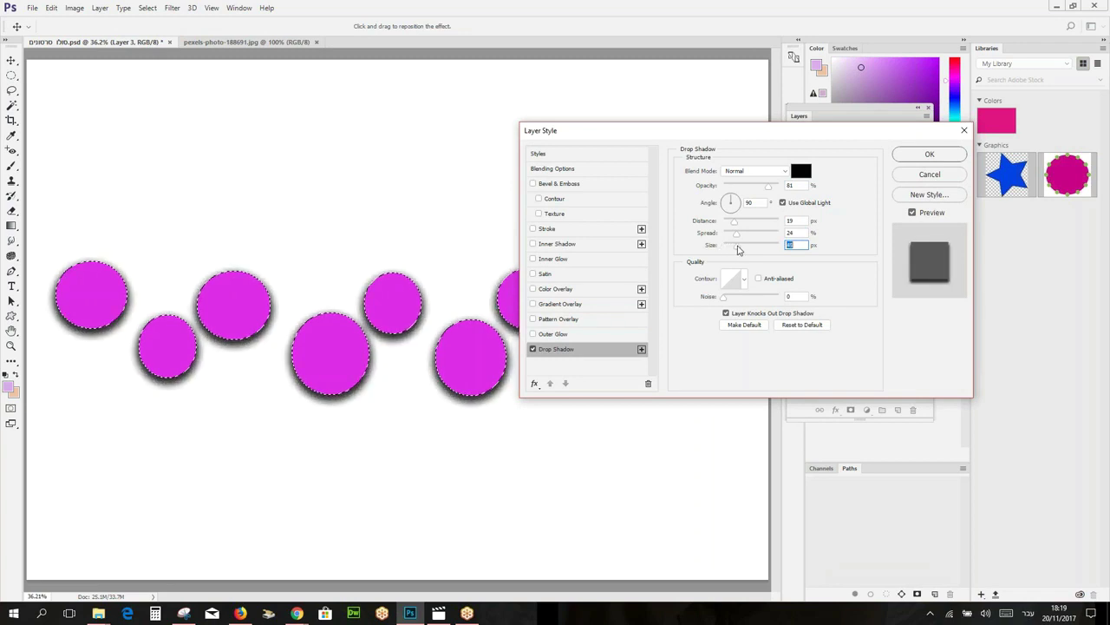
# Choose black as the drop shadow colour and apply the layer style to Layer 3.
pyautogui.click(801, 171)
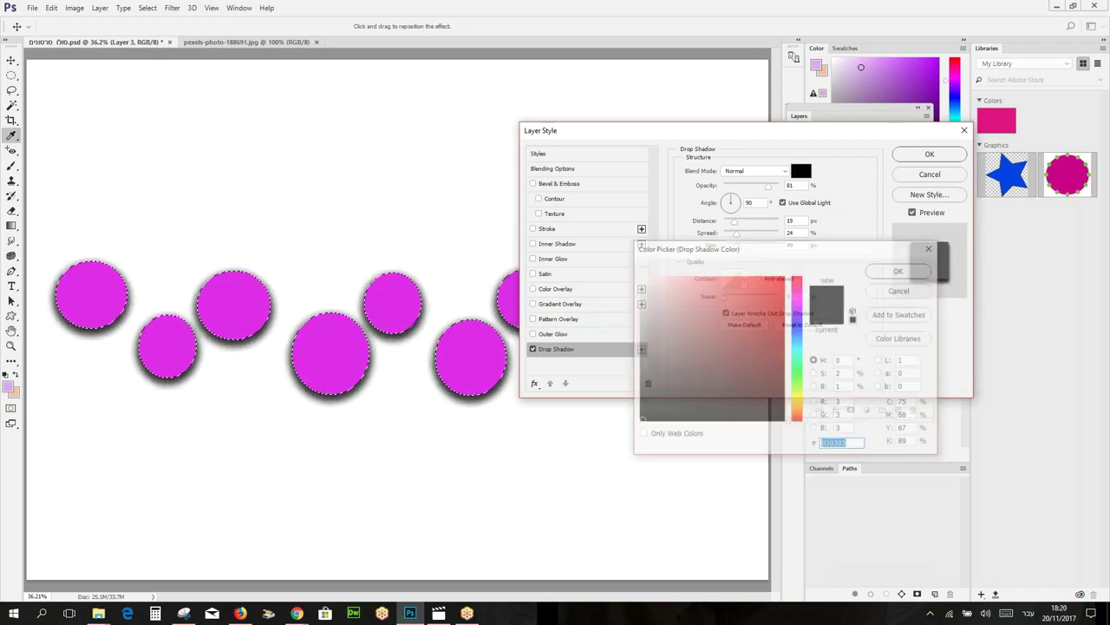
pyautogui.click(766, 283)
pyautogui.moveTo(692, 394); pyautogui.dragTo(643, 423)
pyautogui.click(897, 273)
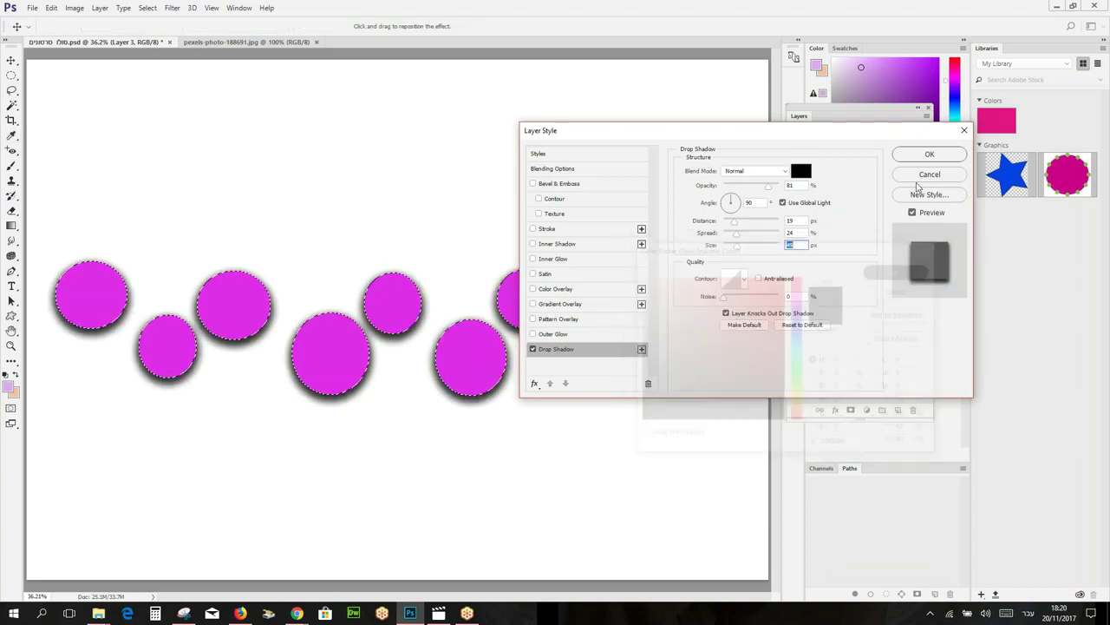
pyautogui.click(929, 155)
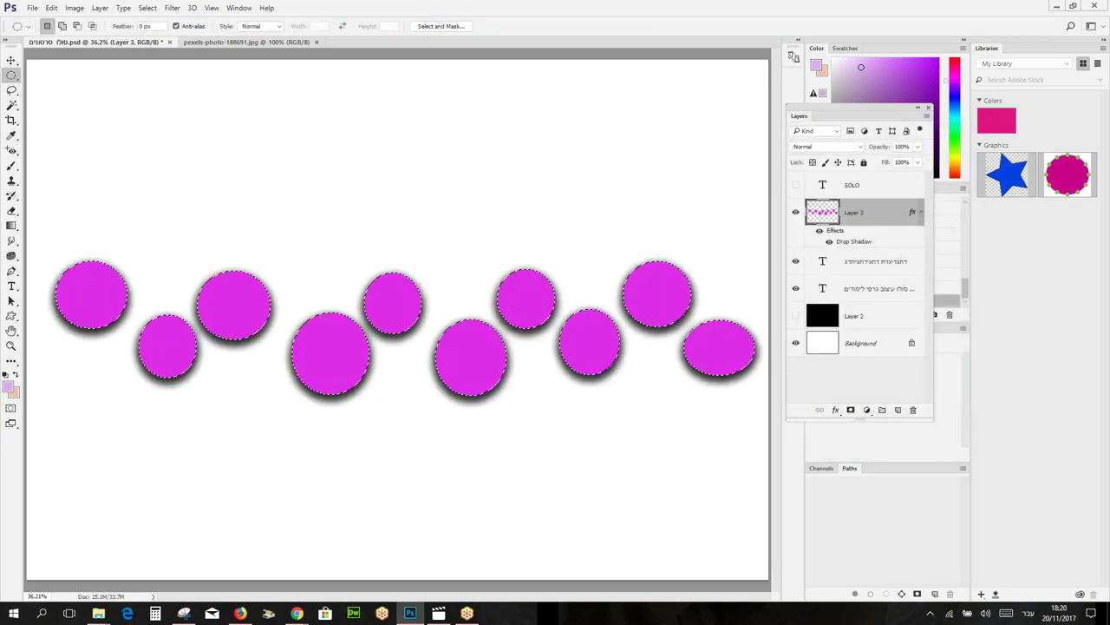
# Show the black Layer 2 again and clip the magenta circles on Layer 3 to the text layer below.
pyautogui.click(795, 212)
pyautogui.click(795, 212)
pyautogui.click(795, 316)
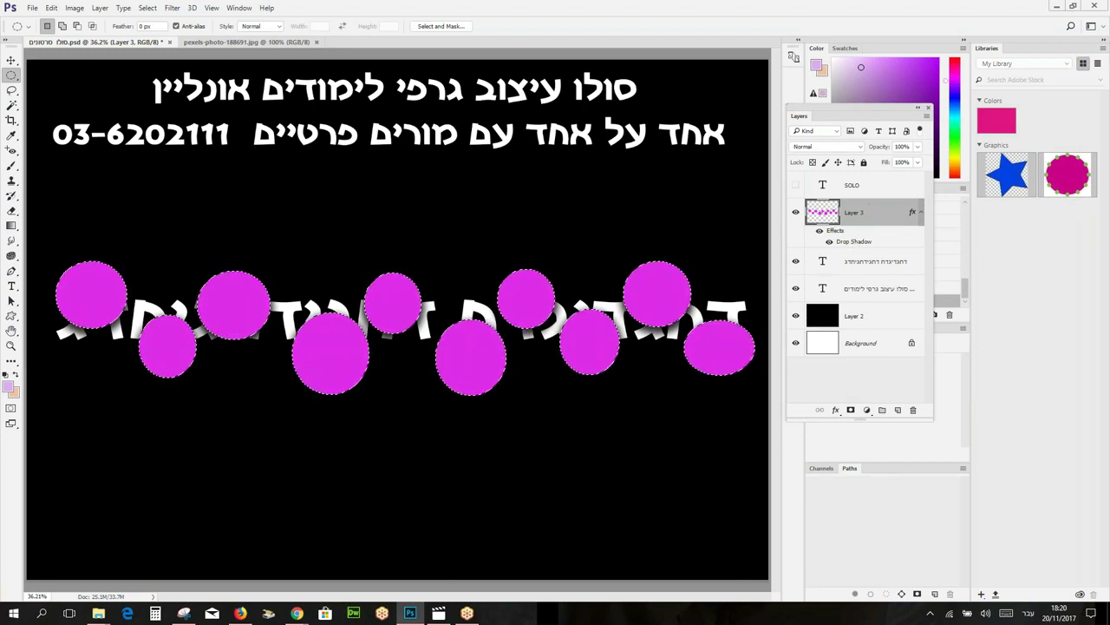
pyautogui.rightClick(882, 213)
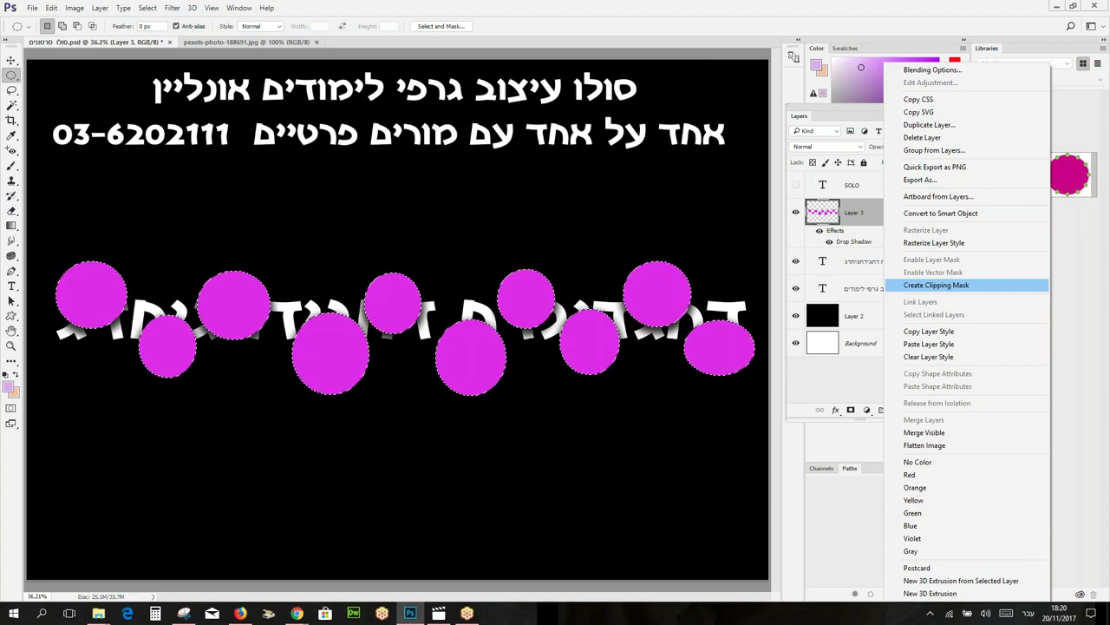
pyautogui.click(950, 284)
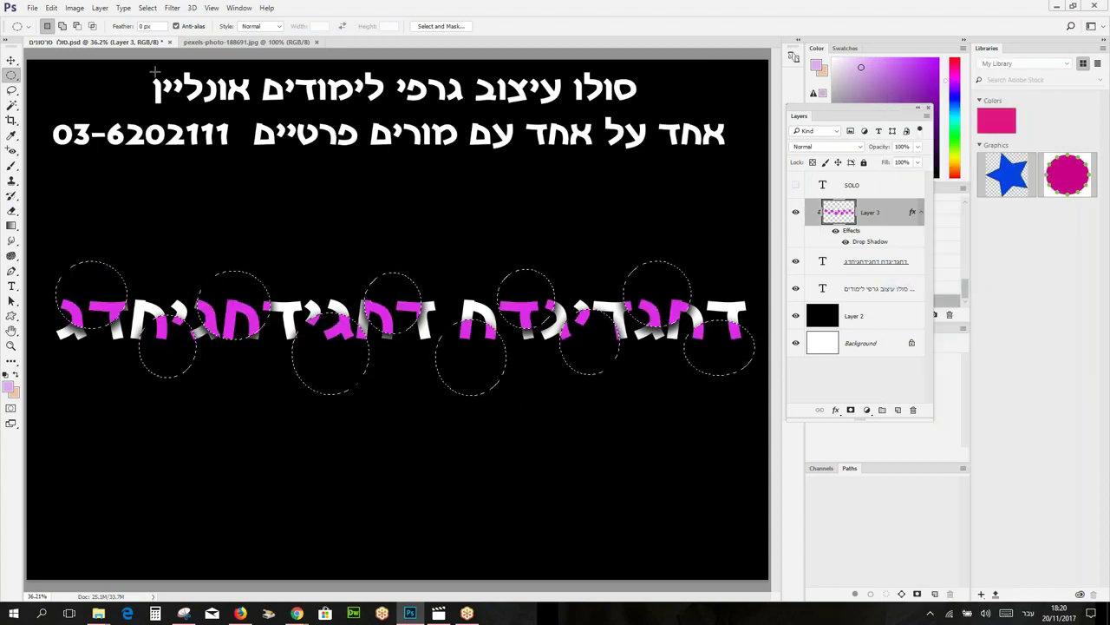
# Deselect the circles and shift the magenta circles on Layer 3 within the clipped lettering.
pyautogui.click(147, 7)
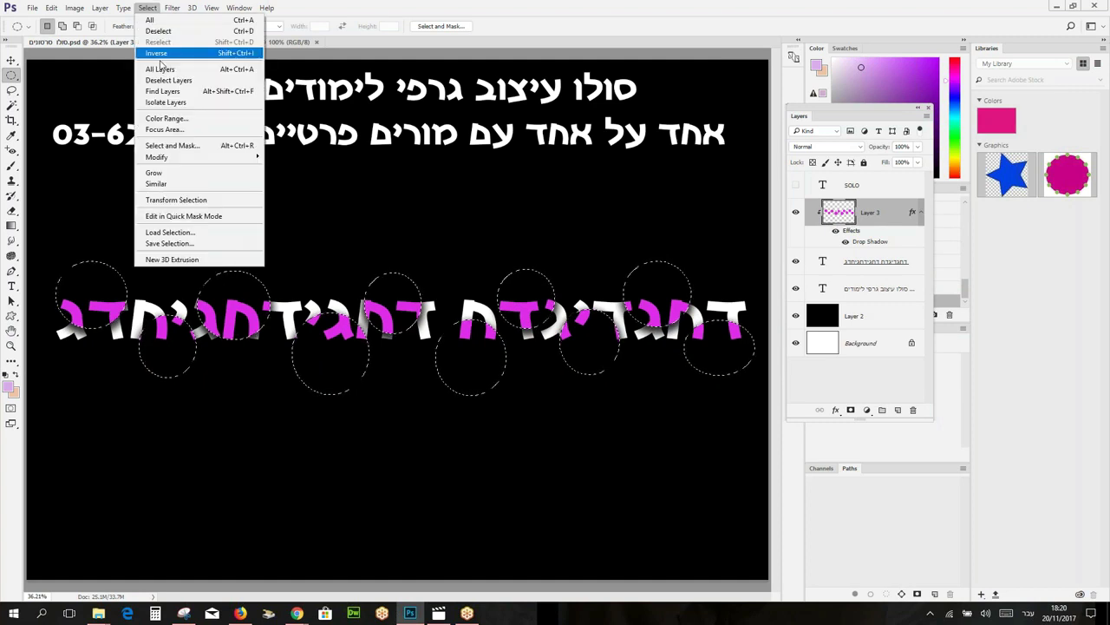
pyautogui.click(159, 31)
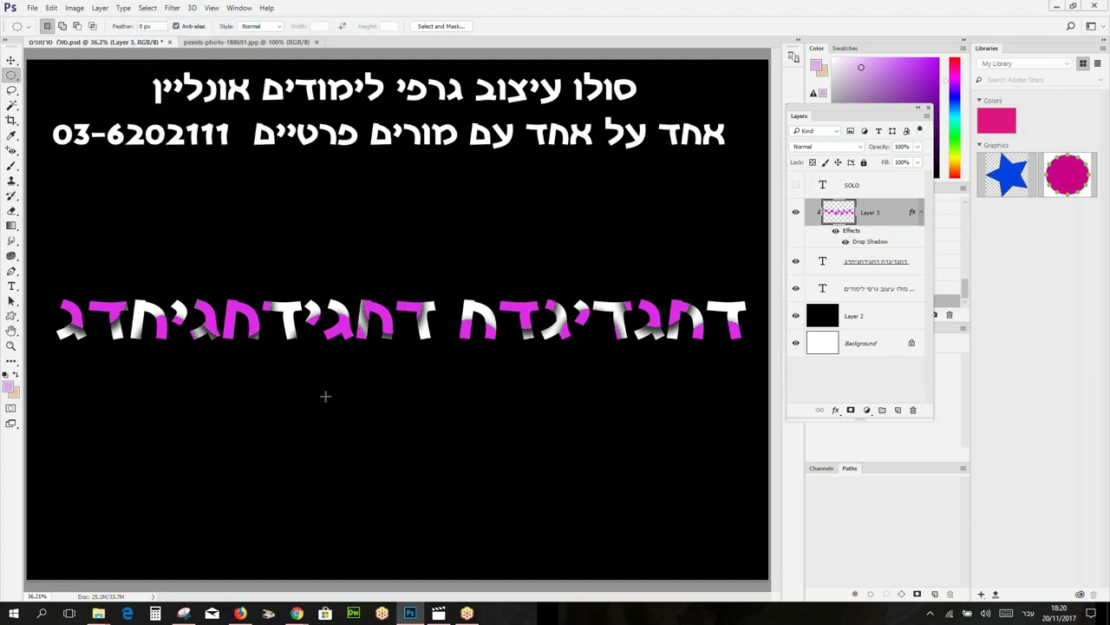
pyautogui.click(11, 345)
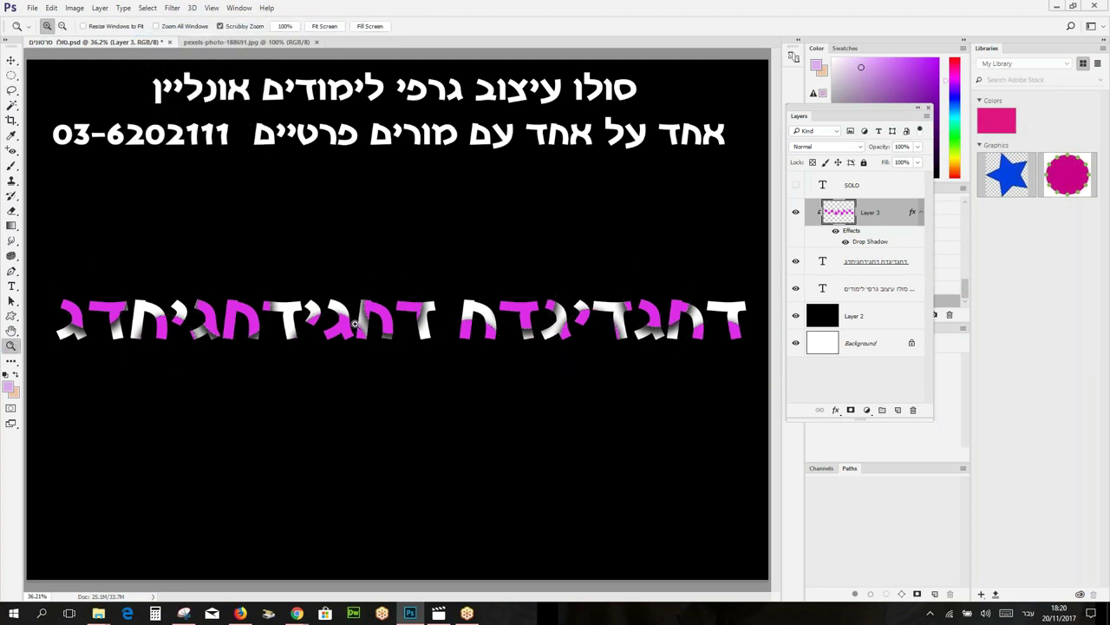
pyautogui.moveTo(354, 324); pyautogui.dragTo(300, 226)
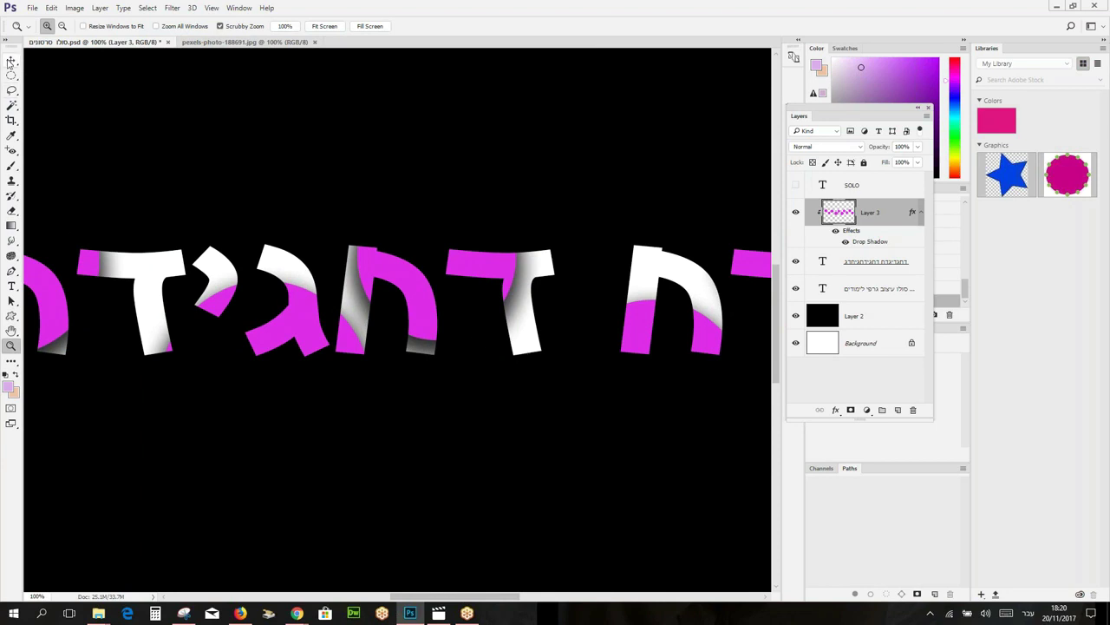
pyautogui.click(11, 60)
pyautogui.moveTo(407, 278); pyautogui.dragTo(357, 377)
pyautogui.hotkey('ctrl', '0')
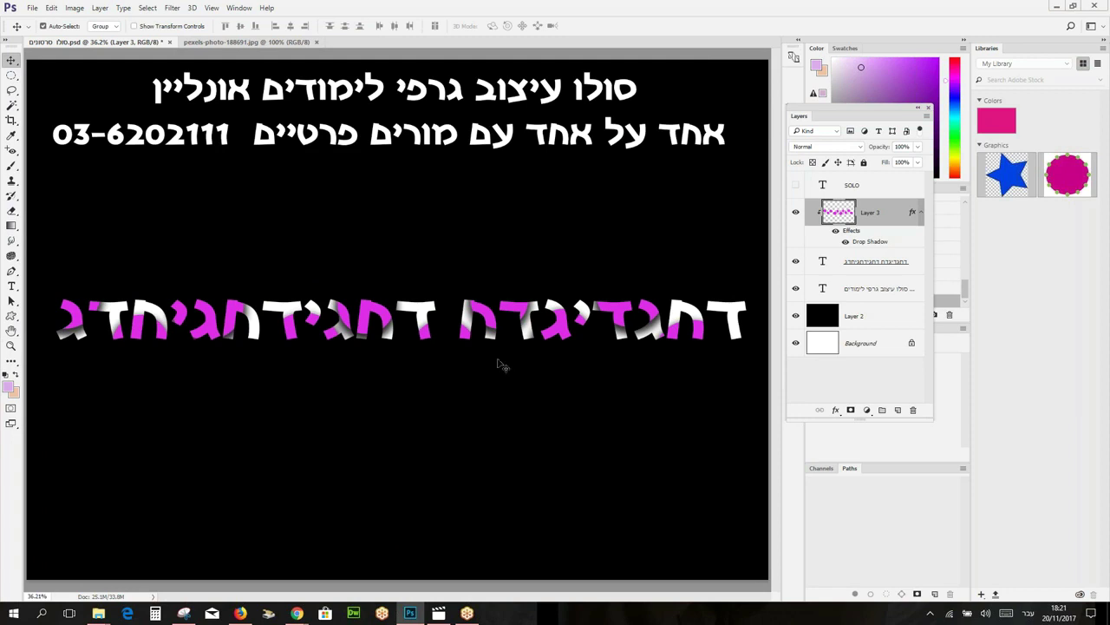
# Merge Layer 3 with the text layer below it and move the merged lettering up under the heading.
pyautogui.keyDown('ctrl'); pyautogui.click(888, 262); pyautogui.keyUp('ctrl')
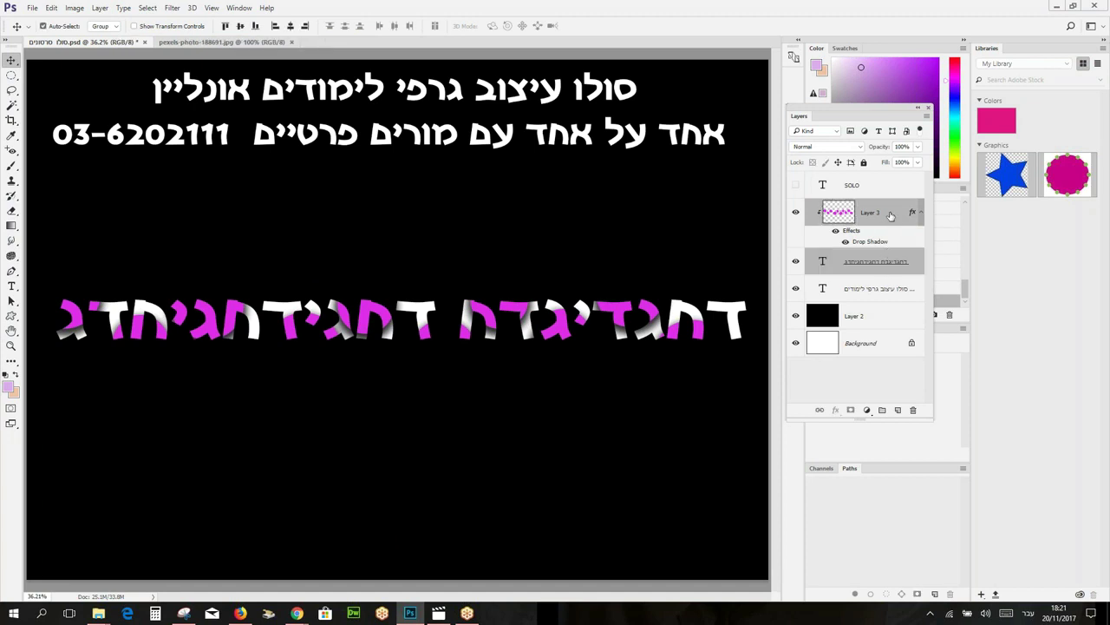
pyautogui.rightClick(890, 214)
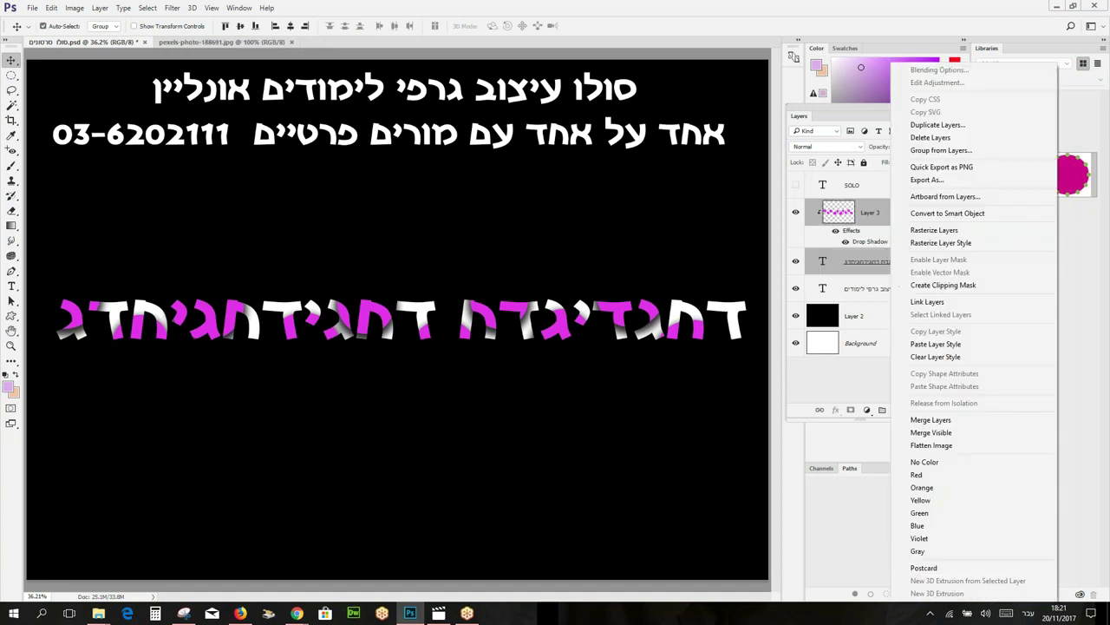
pyautogui.click(940, 421)
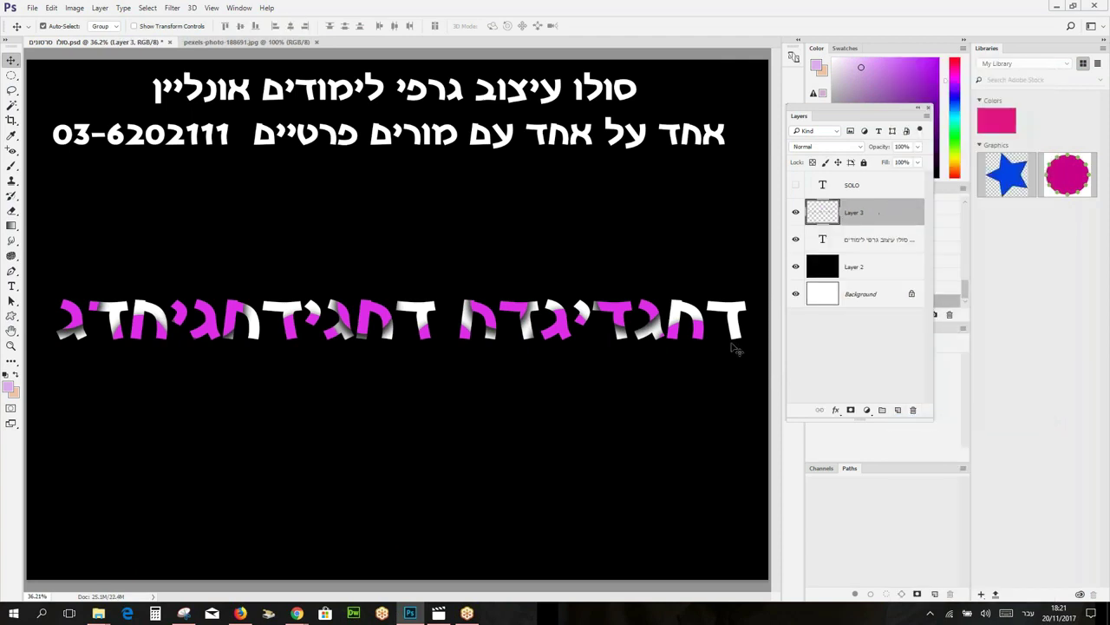
pyautogui.moveTo(729, 309); pyautogui.dragTo(735, 249)
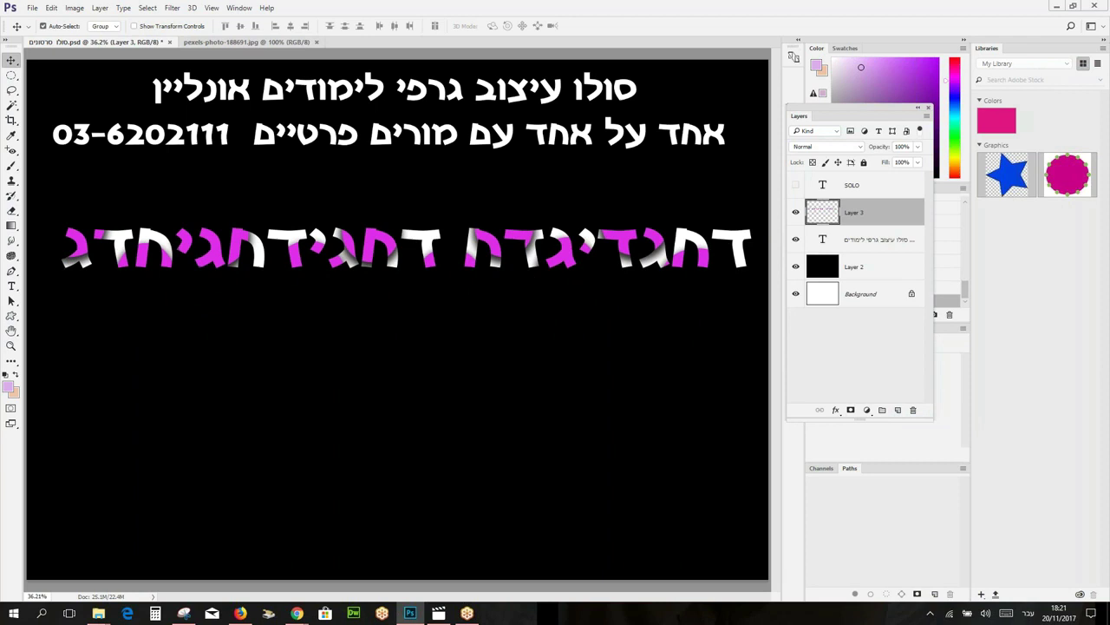
pyautogui.moveTo(526, 234); pyautogui.dragTo(520, 233)
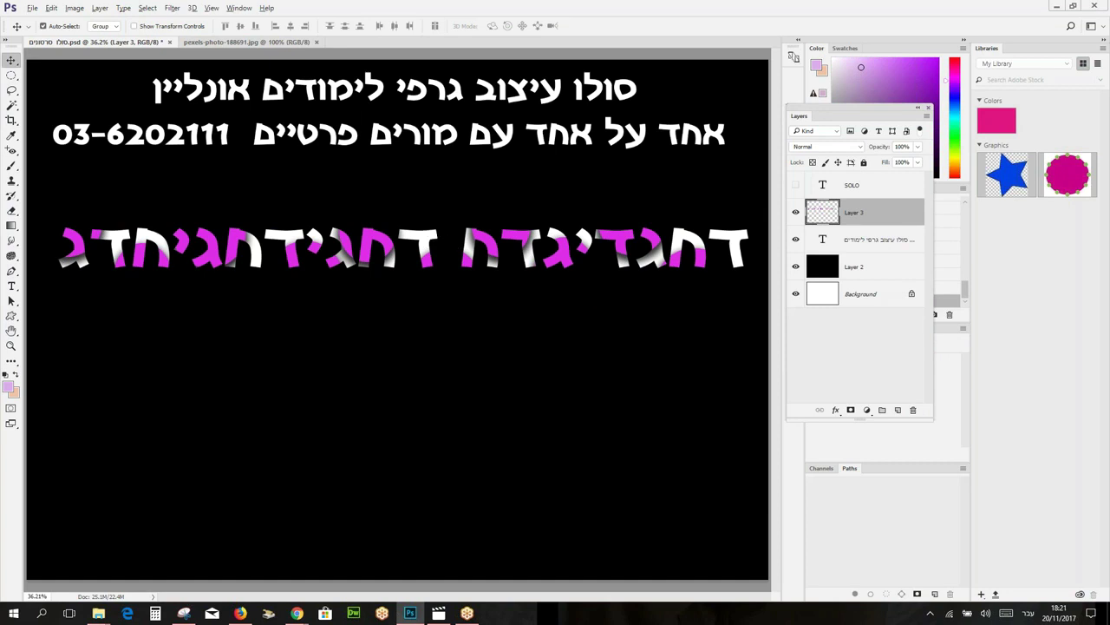
# Duplicate the two-tone lettering directly below itself and flip the copy vertically.
pyautogui.moveTo(518, 239); pyautogui.dragTo(518, 284)
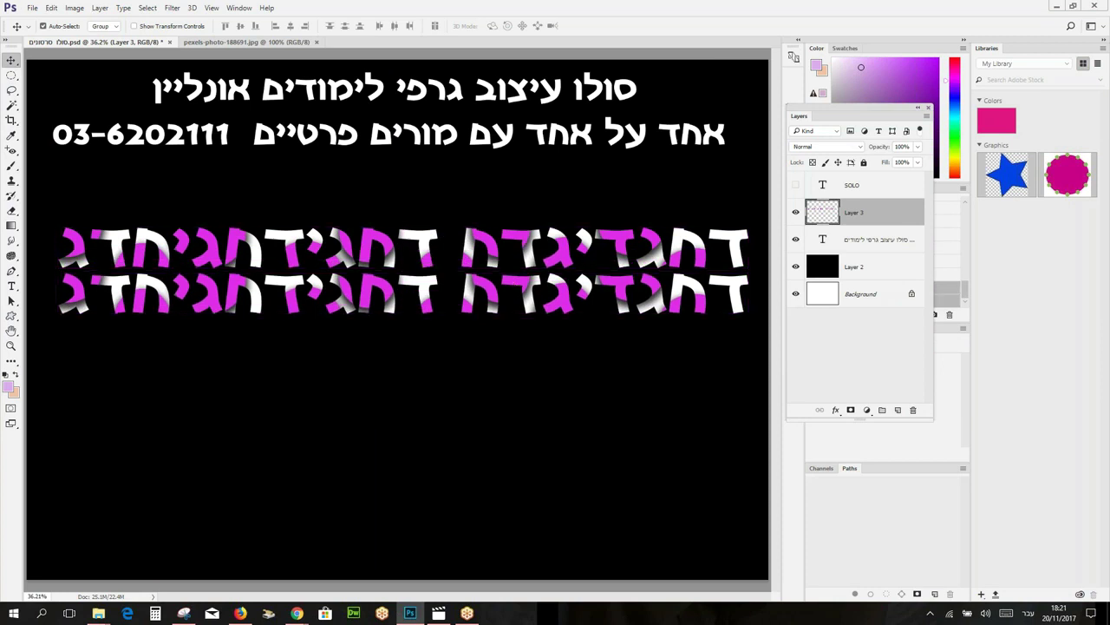
pyautogui.click(52, 8)
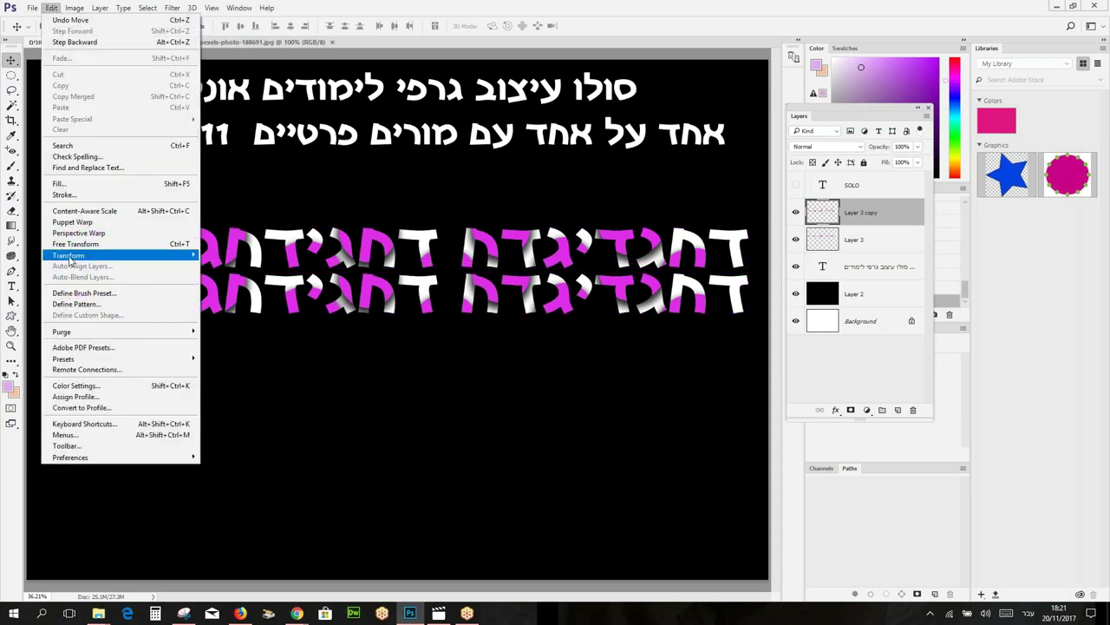
pyautogui.moveTo(87, 255)
pyautogui.click(226, 392)
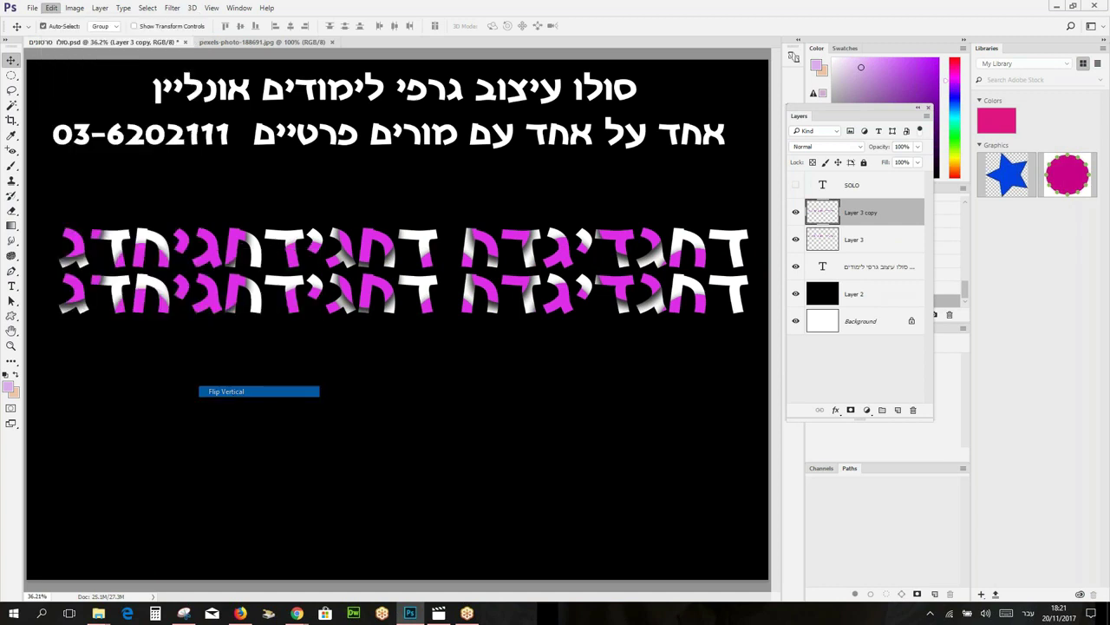
# Nudge the flipped copy until it meets the base of the original lettering and lower its opacity to 49%.
pyautogui.press('Down')
pyautogui.press('Down')
pyautogui.press('Down')
pyautogui.press('Down')
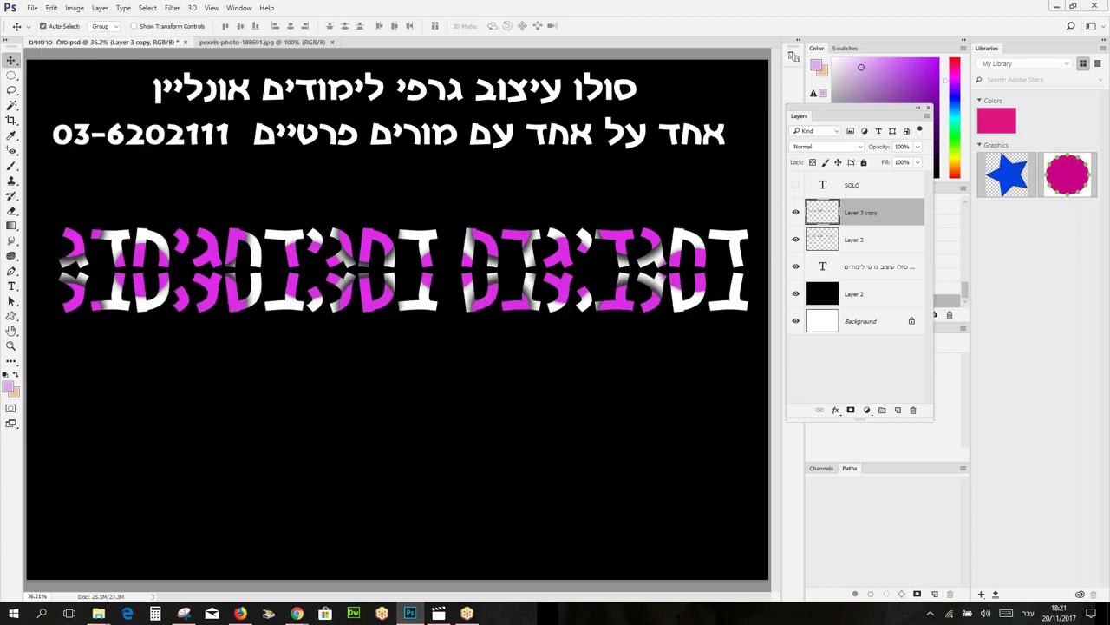
pyautogui.press('Up')
pyautogui.press('Up')
pyautogui.press('Up')
pyautogui.press('Up')
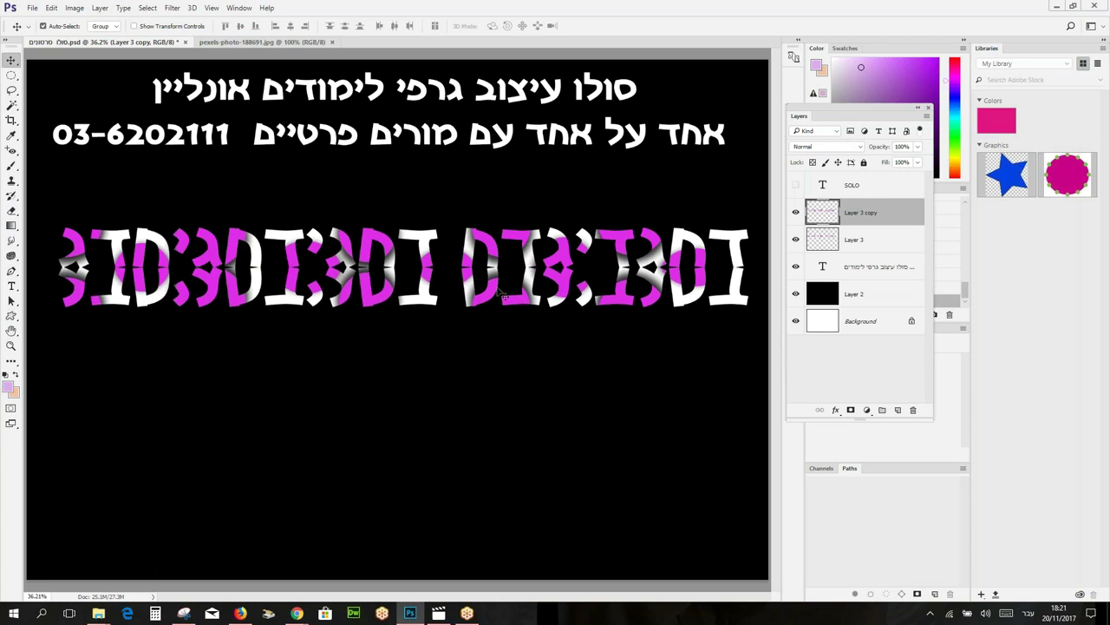
pyautogui.click(918, 147)
pyautogui.moveTo(918, 165); pyautogui.dragTo(891, 164)
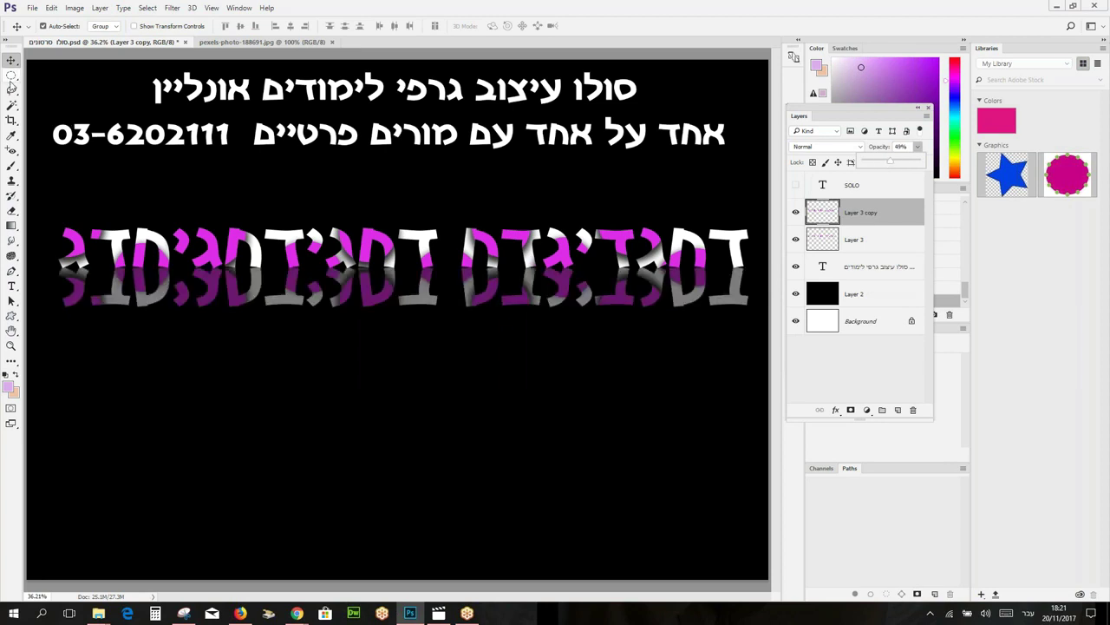
# Draw a wide elliptical selection over the lower part of the reflection and feather it by 100 pixels.
pyautogui.click(11, 76)
pyautogui.click(53, 86)
pyautogui.moveTo(52, 280); pyautogui.dragTo(779, 357)
pyautogui.moveTo(578, 355); pyautogui.dragTo(536, 316)
pyautogui.rightClick(525, 313)
pyautogui.click(572, 349)
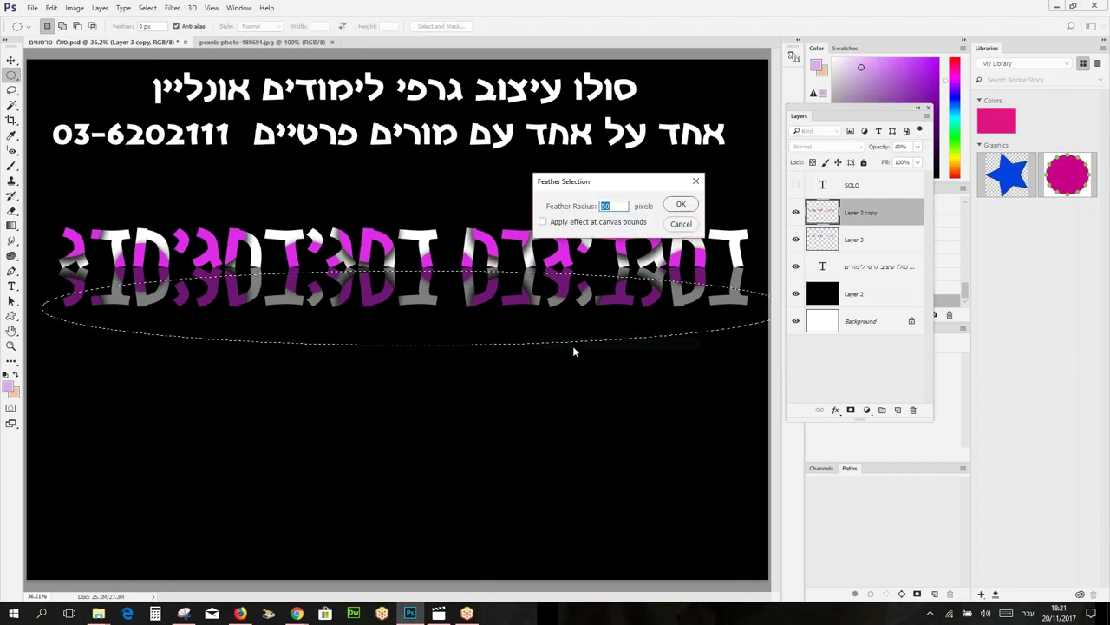
pyautogui.write('100')
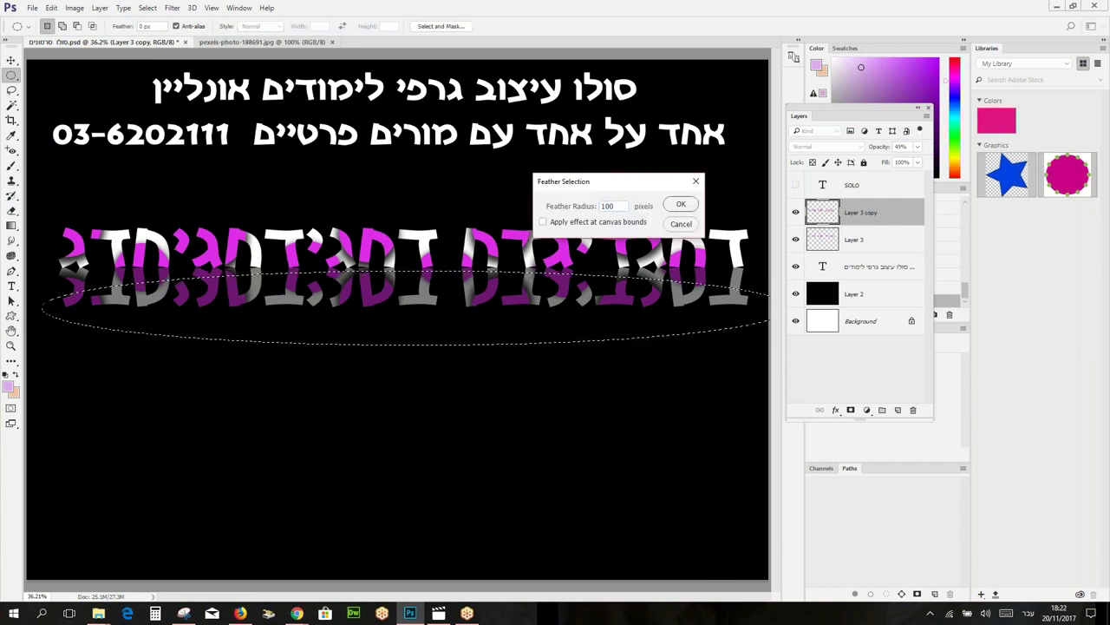
pyautogui.press('Return')
# Delete the feathered area from the reflection twice, deselect, and raise the Layer 3 copy opacity to 88%.
pyautogui.press('Delete')
pyautogui.press('Delete')
pyautogui.hotkey('ctrl', 'd')
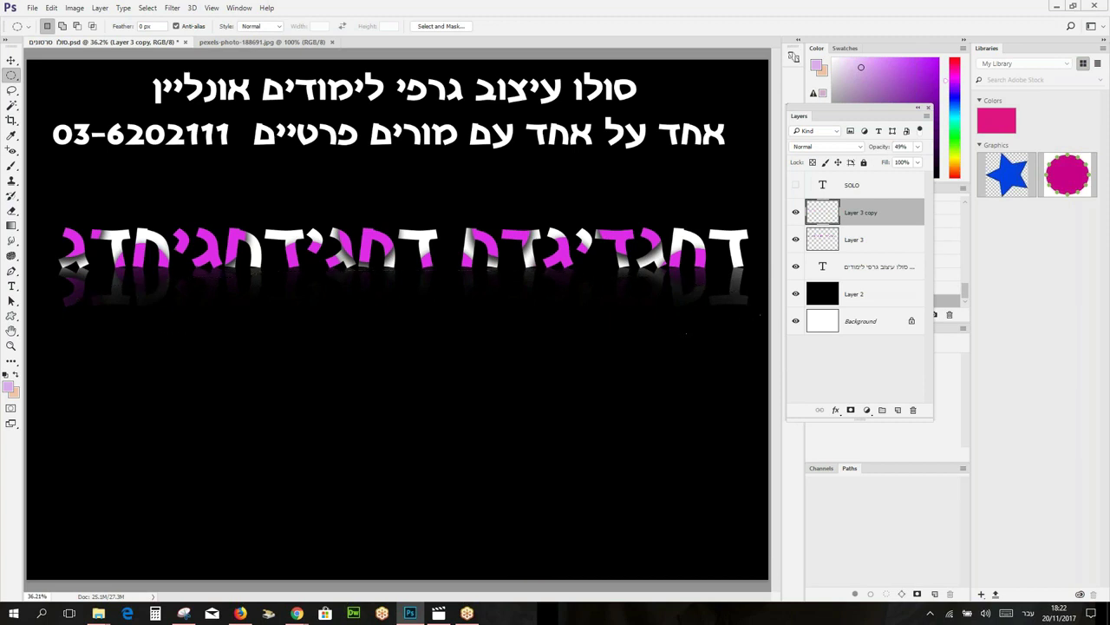
pyautogui.click(917, 146)
pyautogui.moveTo(912, 162); pyautogui.dragTo(916, 165)
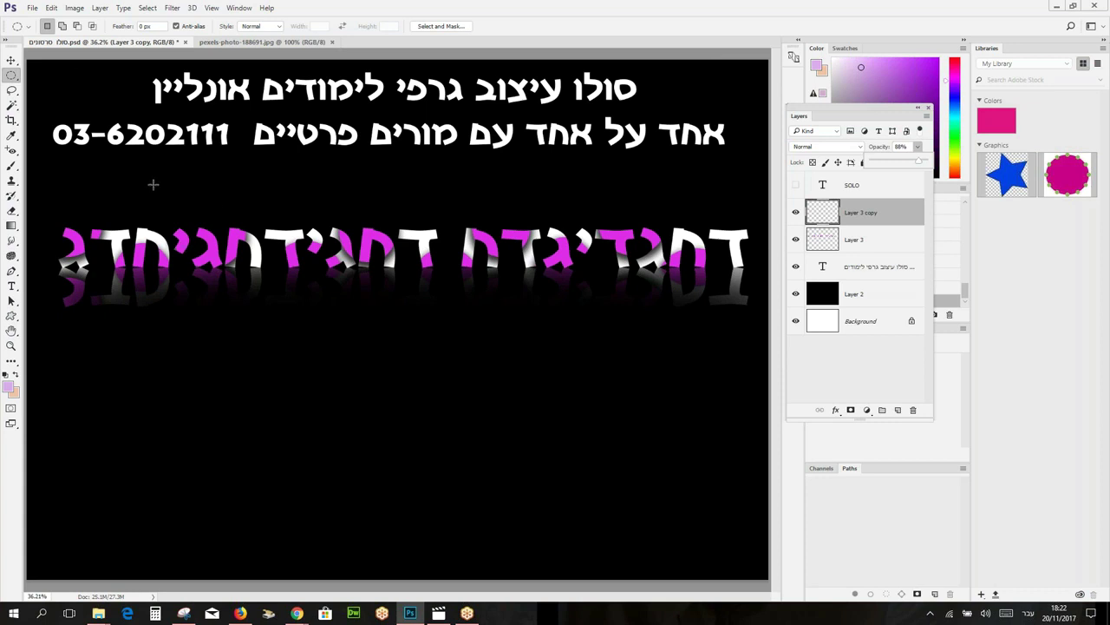
pyautogui.click(1100, 223)
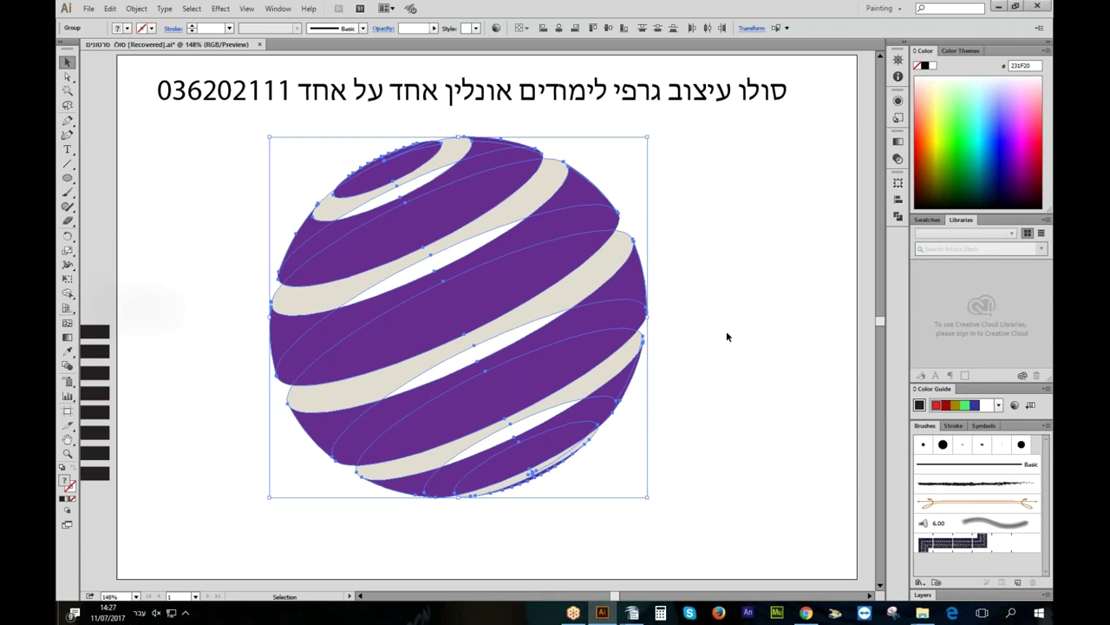
# In Illustrator, shrink the striped purple sphere to about a third of its size and move it to the artboard's upper-left corner.
pyautogui.click(754, 257)
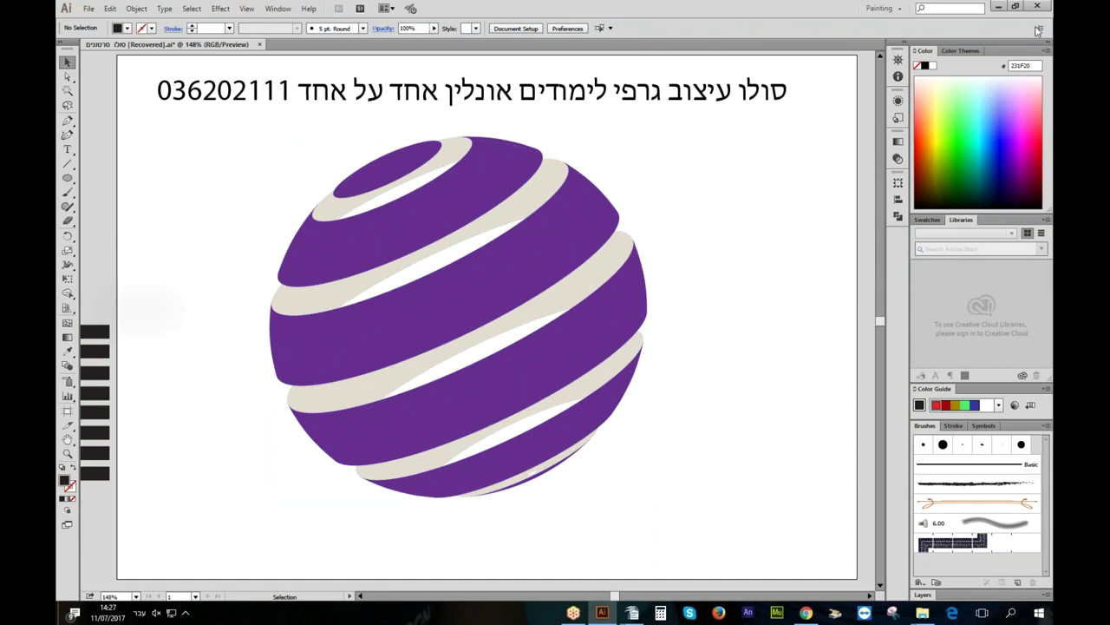
pyautogui.moveTo(242, 158); pyautogui.dragTo(658, 490)
pyautogui.moveTo(648, 136); pyautogui.dragTo(403, 371)
pyautogui.moveTo(355, 432); pyautogui.dragTo(225, 191)
pyautogui.click(395, 295)
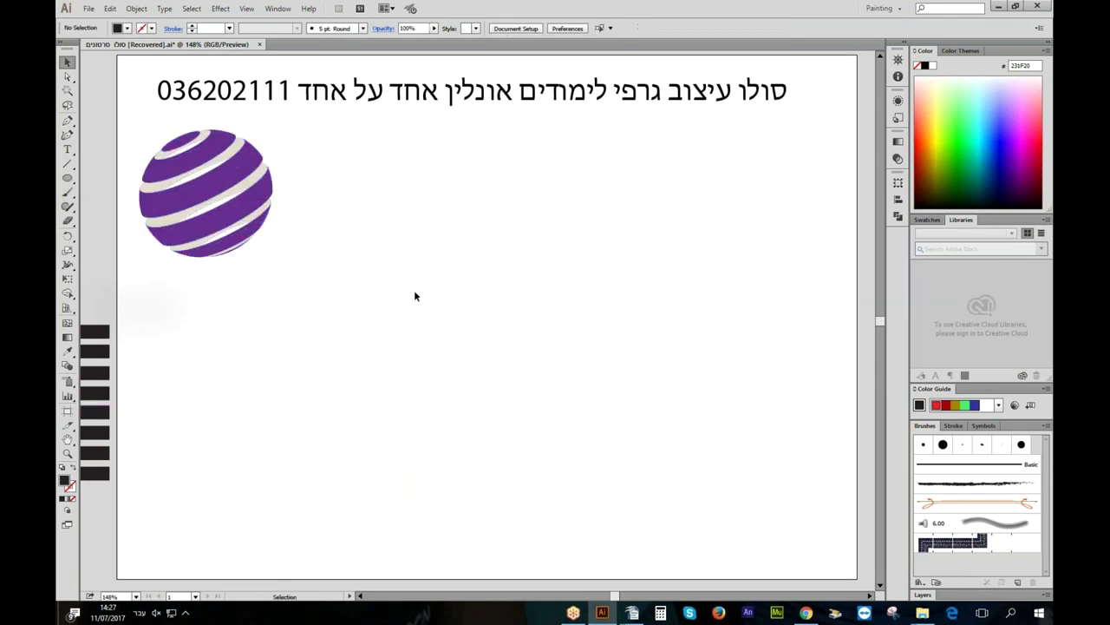
# Show the swatches and float the Symbols panel over the artboard's upper-right area, making it taller.
pyautogui.click(928, 220)
pyautogui.moveTo(983, 425)
pyautogui.mouseDown()
pyautogui.moveTo(746, 253)
pyautogui.moveTo(718, 169)
pyautogui.moveTo(765, 137)
pyautogui.mouseUp()
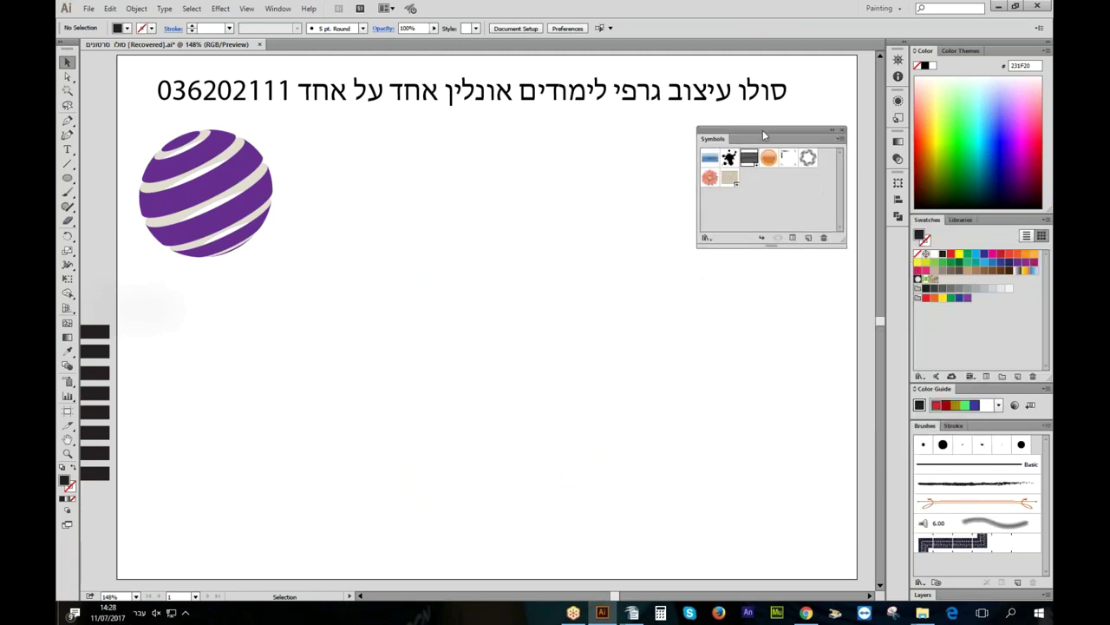
pyautogui.moveTo(835, 246); pyautogui.dragTo(840, 307)
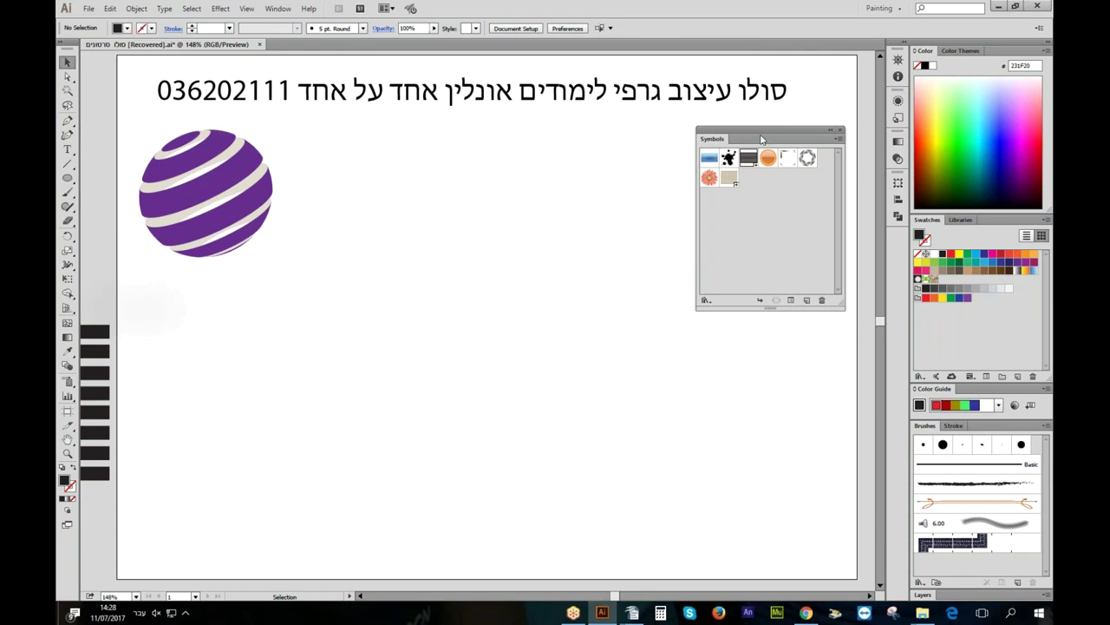
pyautogui.moveTo(765, 136); pyautogui.dragTo(774, 134)
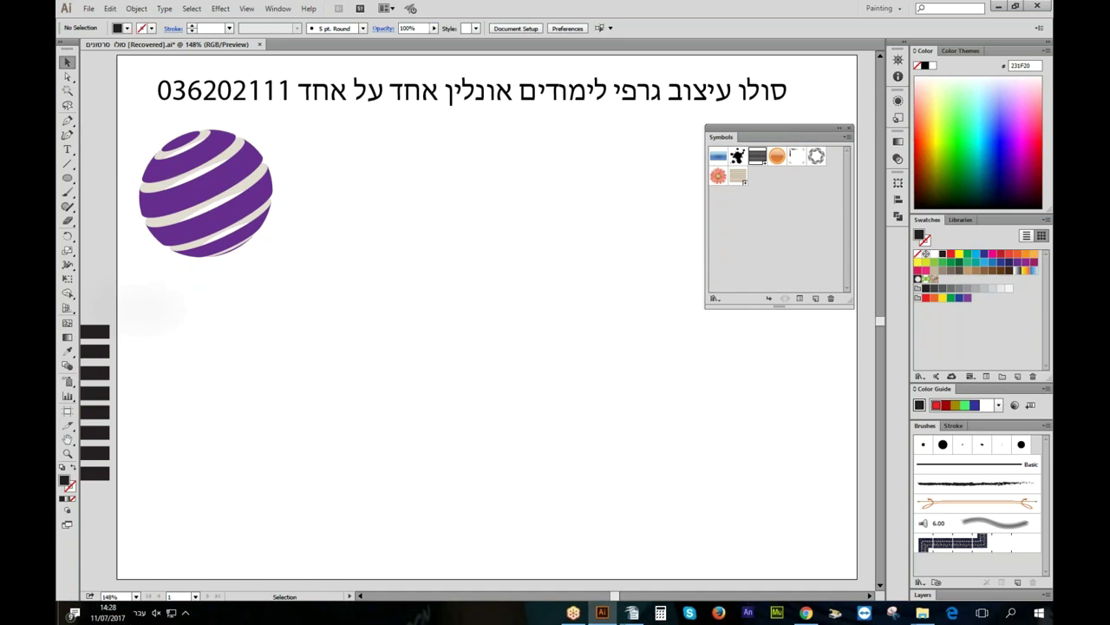
# Detach the shape tools below the sphere and draw a thin black horizontal rectangle about 106 × 8 mm mid-artboard.
pyautogui.click(68, 179)
pyautogui.click(193, 215)
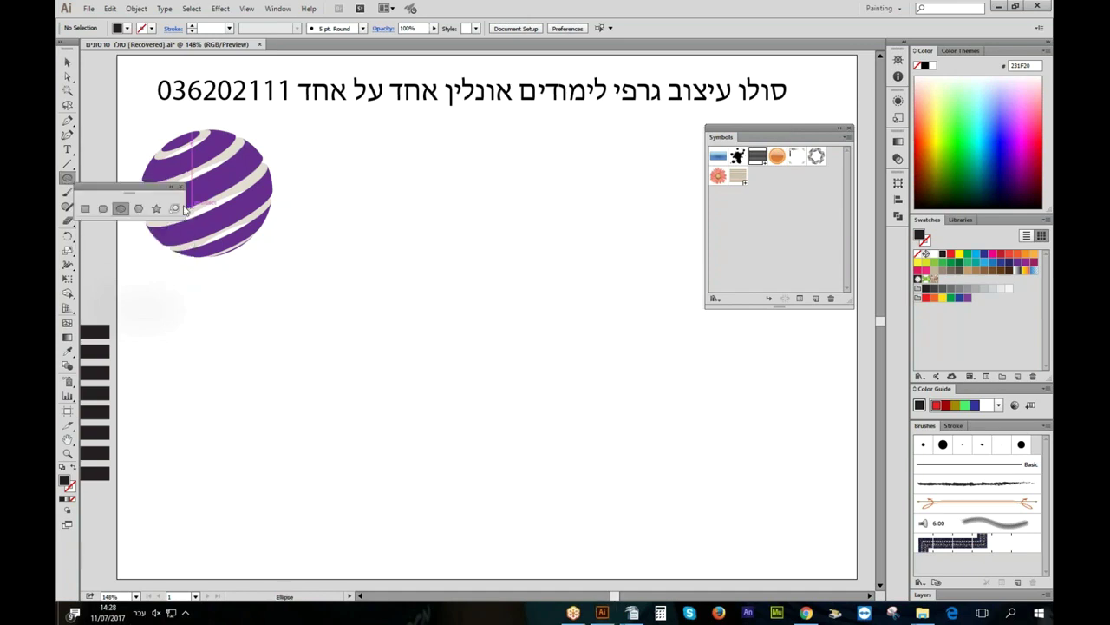
pyautogui.moveTo(121, 189); pyautogui.dragTo(169, 297)
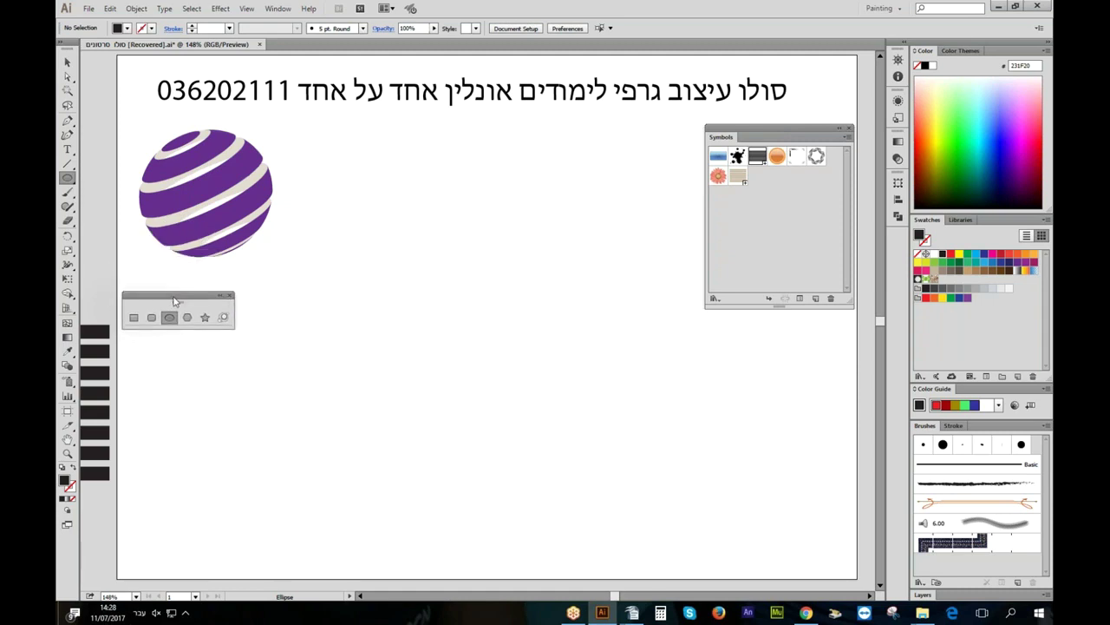
pyautogui.click(135, 318)
pyautogui.moveTo(363, 183); pyautogui.dragTo(628, 203)
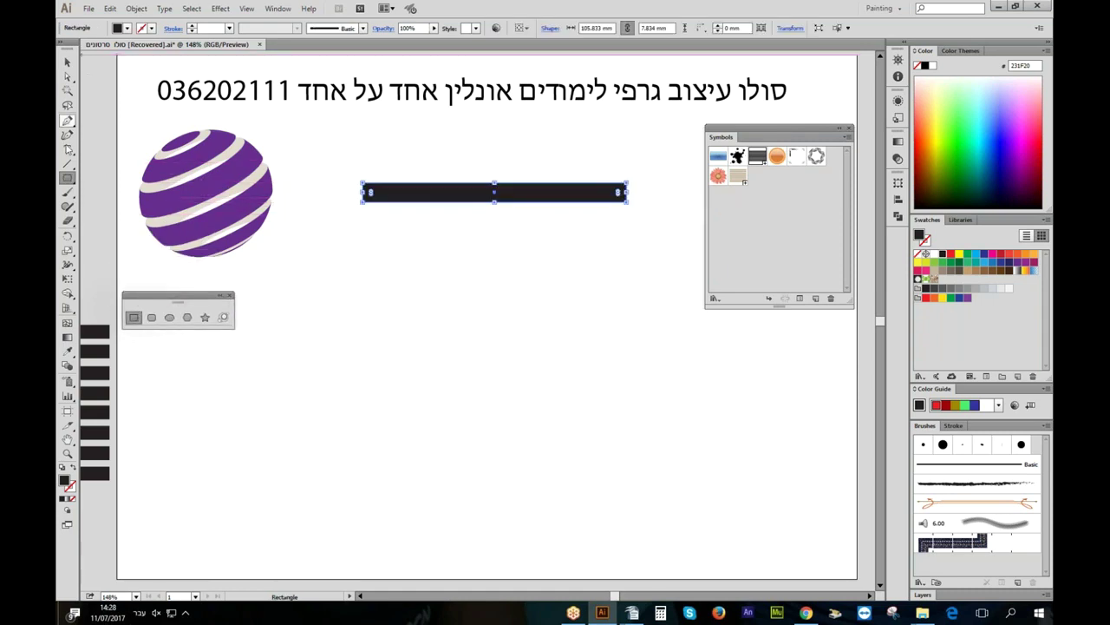
# Duplicate the black rectangle just below itself and repeat the copy to build a stack of eight evenly spaced bars.
pyautogui.click(68, 62)
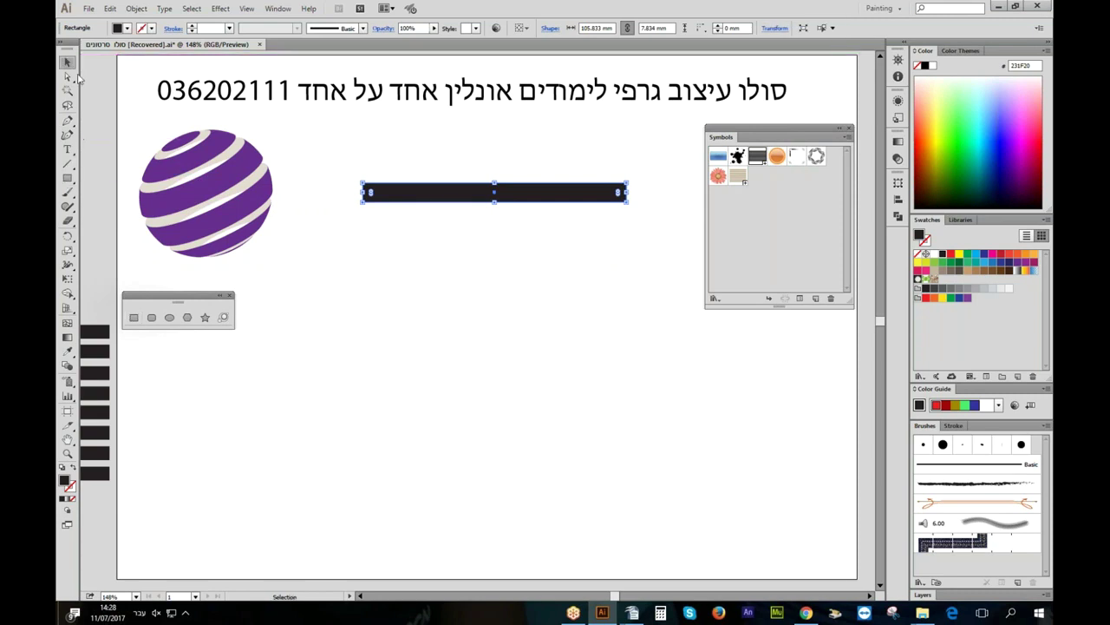
pyautogui.moveTo(569, 194); pyautogui.dragTo(565, 229)
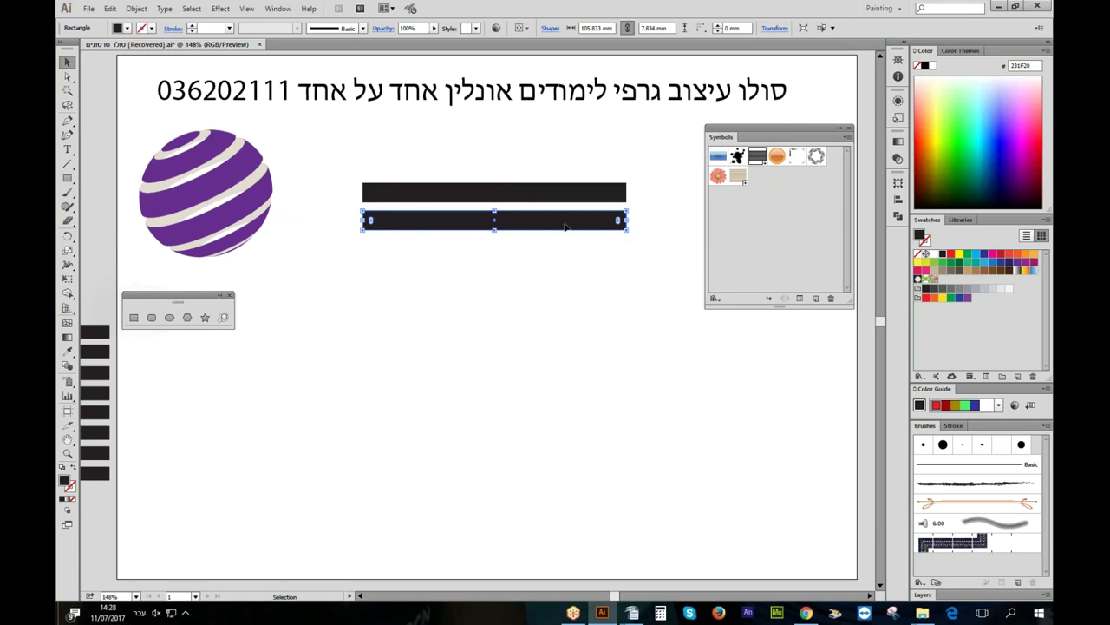
pyautogui.hotkey('ctrl', 'd')
pyautogui.hotkey('ctrl', 'd')
pyautogui.hotkey('ctrl', 'd')
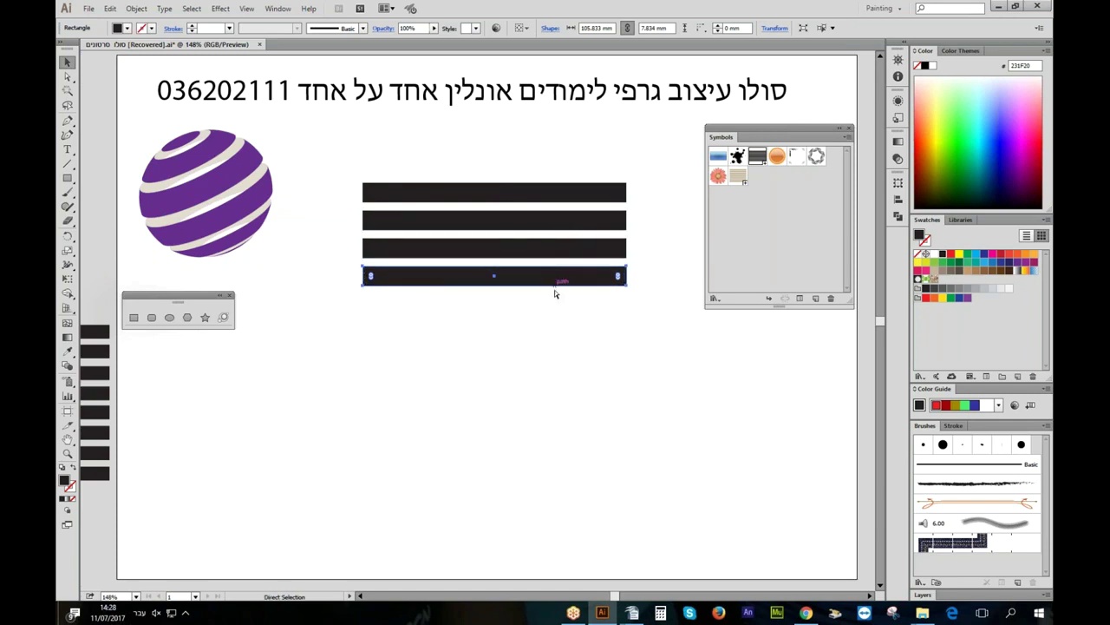
pyautogui.hotkey('ctrl', 'd')
pyautogui.hotkey('ctrl', 'd')
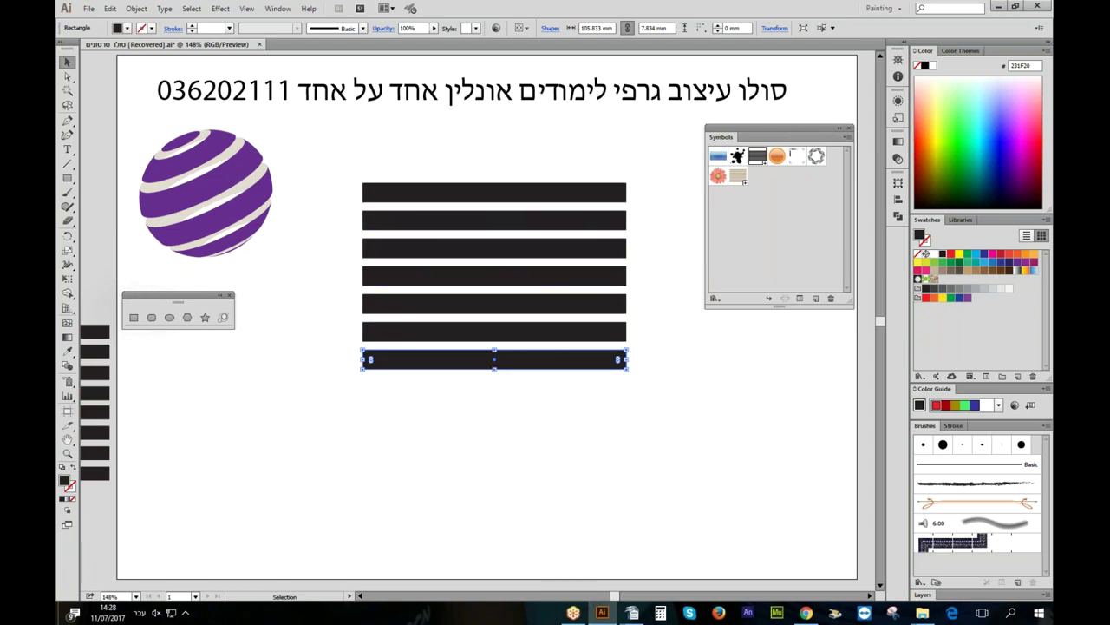
pyautogui.hotkey('ctrl', 'd')
# Scale the stack of eight bars to about 105 × 71 mm and define it as a dynamic Movie Clip symbol.
pyautogui.moveTo(519, 149); pyautogui.dragTo(565, 382)
pyautogui.moveTo(627, 184); pyautogui.dragTo(623, 221)
pyautogui.moveTo(399, 304); pyautogui.dragTo(773, 201)
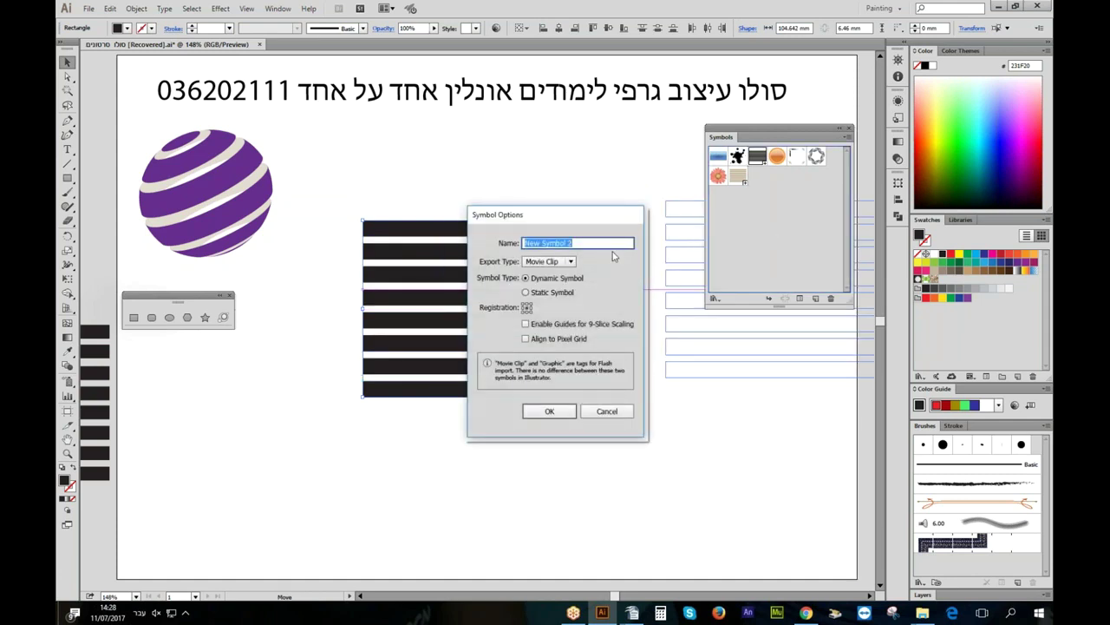
pyautogui.click(555, 411)
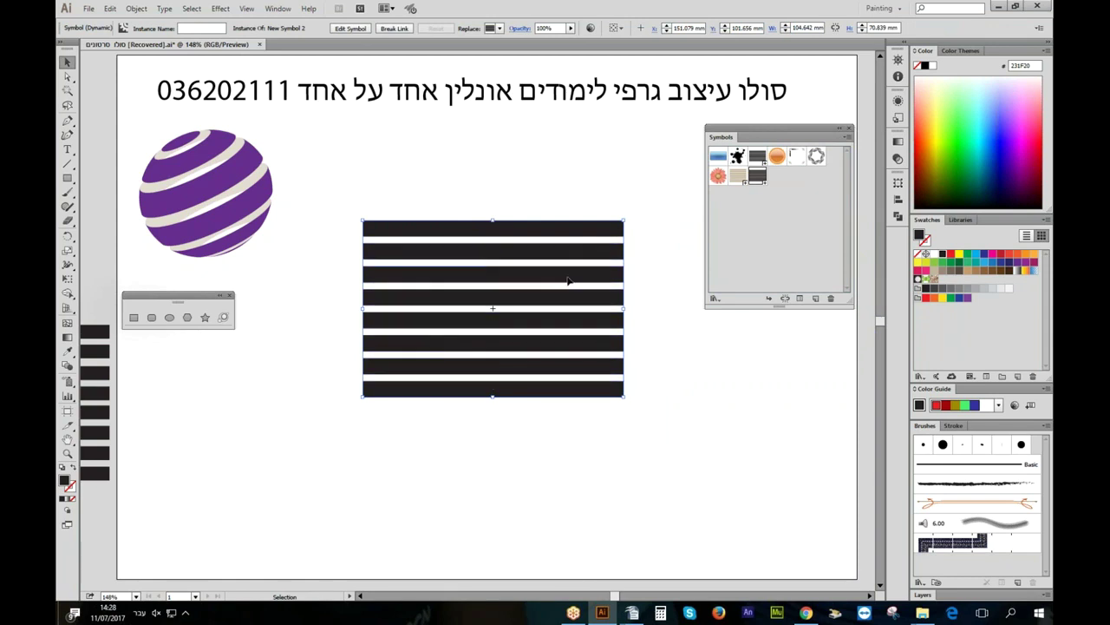
# Delete the placed bar symbol instance from the artboard, keeping the symbol itself in the library.
pyautogui.moveTo(599, 234); pyautogui.dragTo(105, 509)
pyautogui.press('Delete')
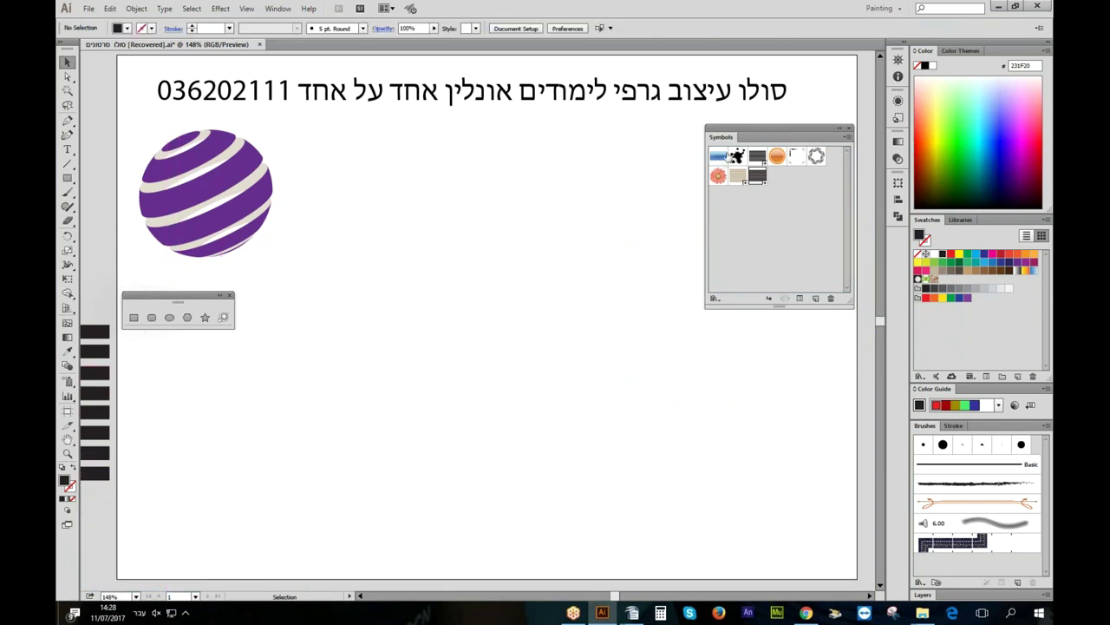
pyautogui.click(278, 9)
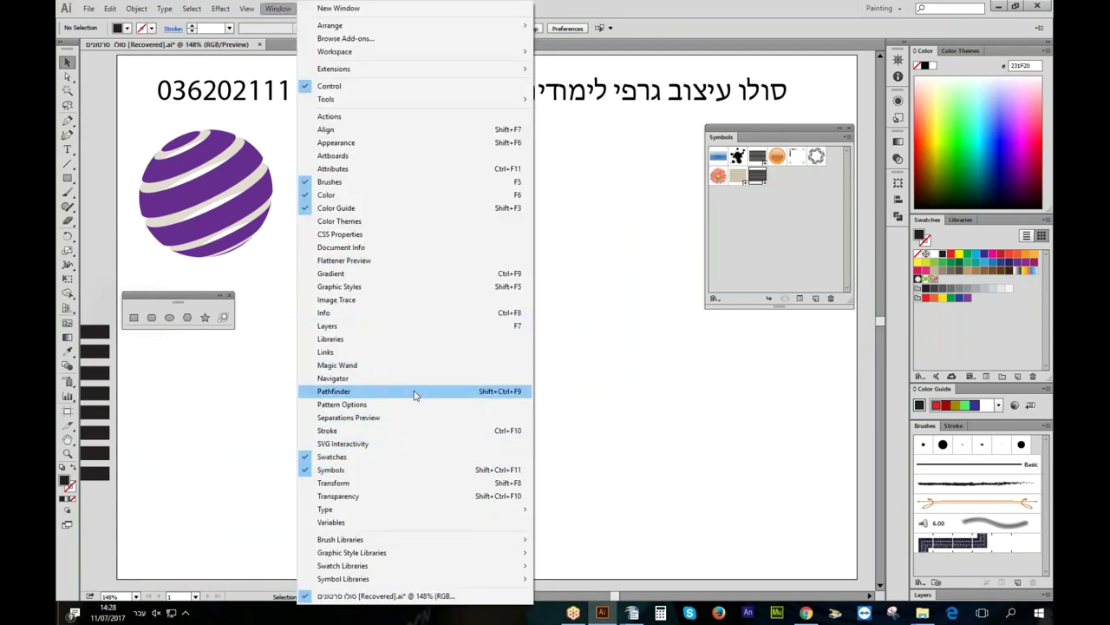
pyautogui.click(785, 247)
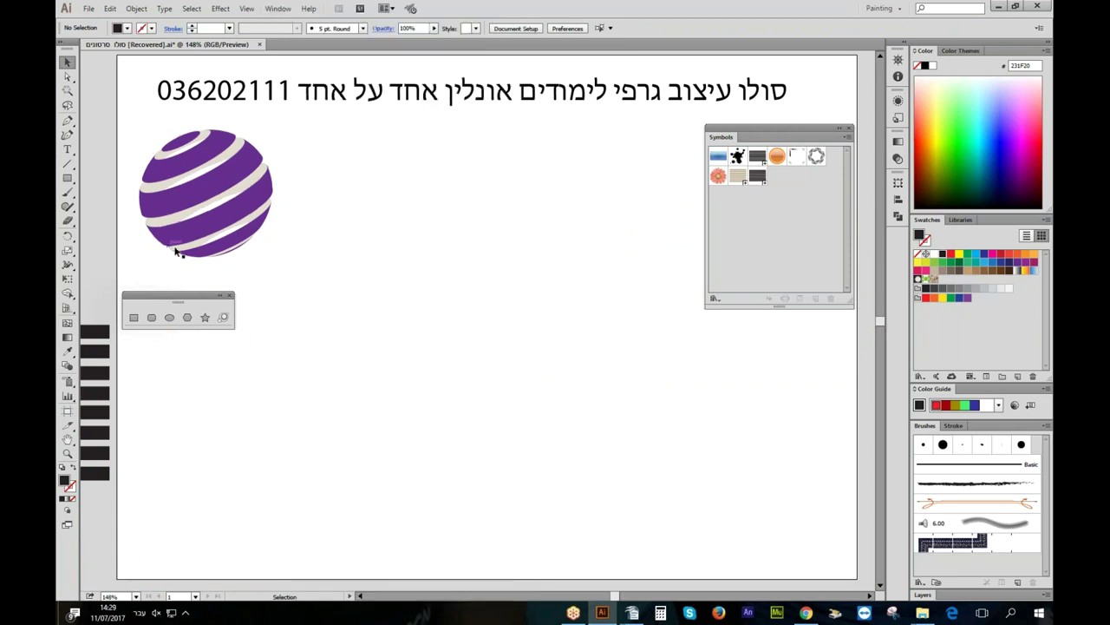
# Draw an ellipse about 72 × 67 mm mid-artboard with no stroke and a crimson DA1C5C fill.
pyautogui.click(169, 316)
pyautogui.moveTo(422, 210); pyautogui.dragTo(601, 375)
pyautogui.press('d')
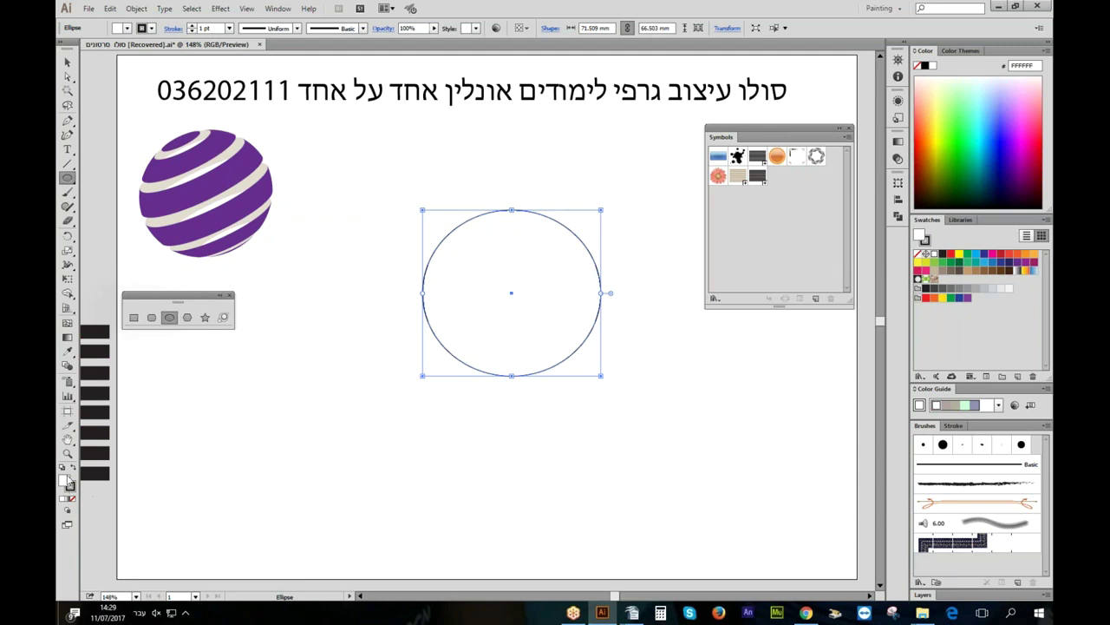
pyautogui.click(71, 487)
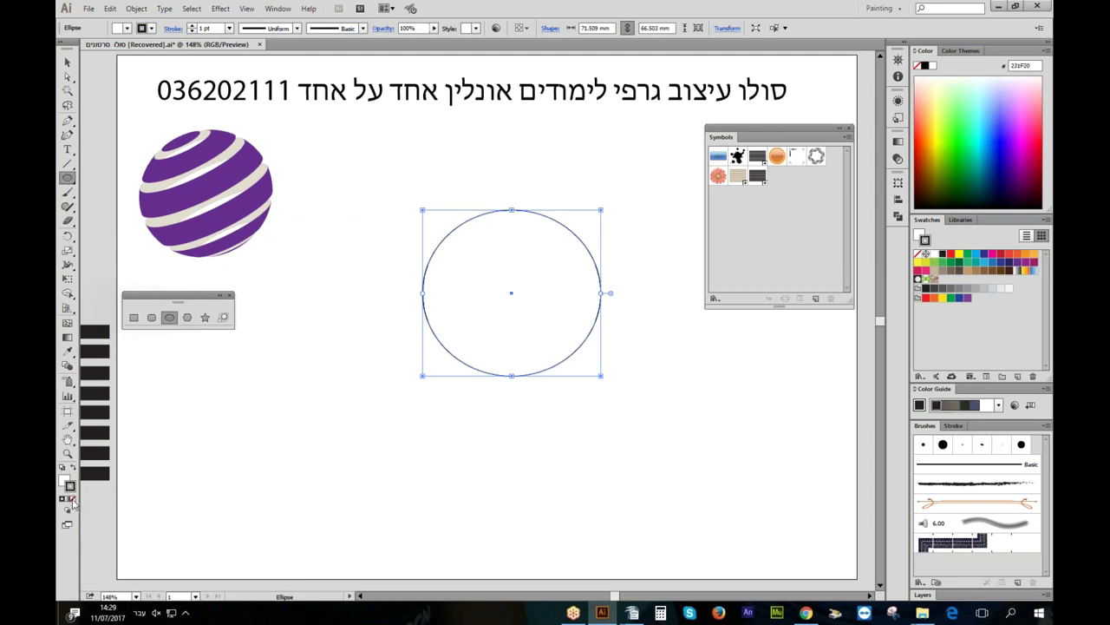
pyautogui.click(72, 499)
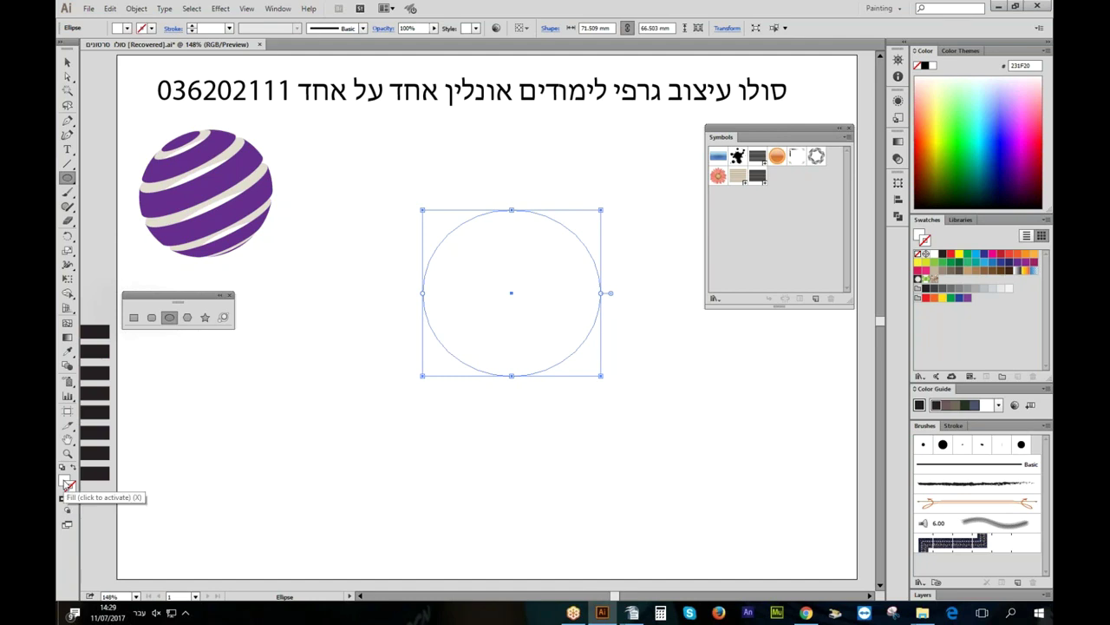
pyautogui.click(65, 480)
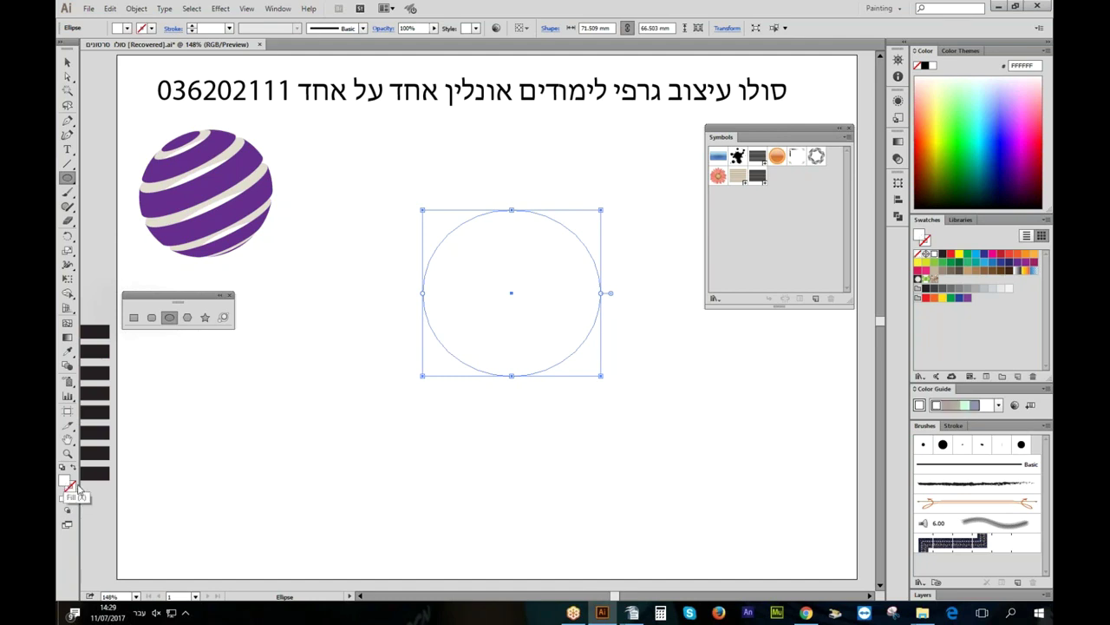
pyautogui.click(918, 270)
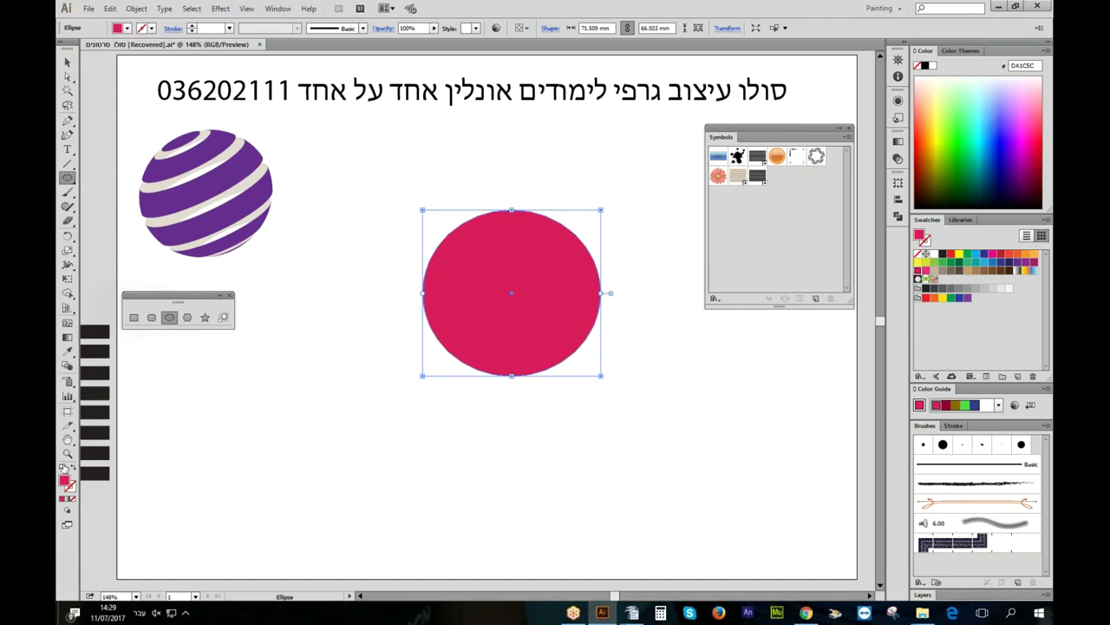
# Remove the ellipse's left anchor point to leave only its right half, and select that half-ellipse.
pyautogui.click(66, 62)
pyautogui.click(67, 76)
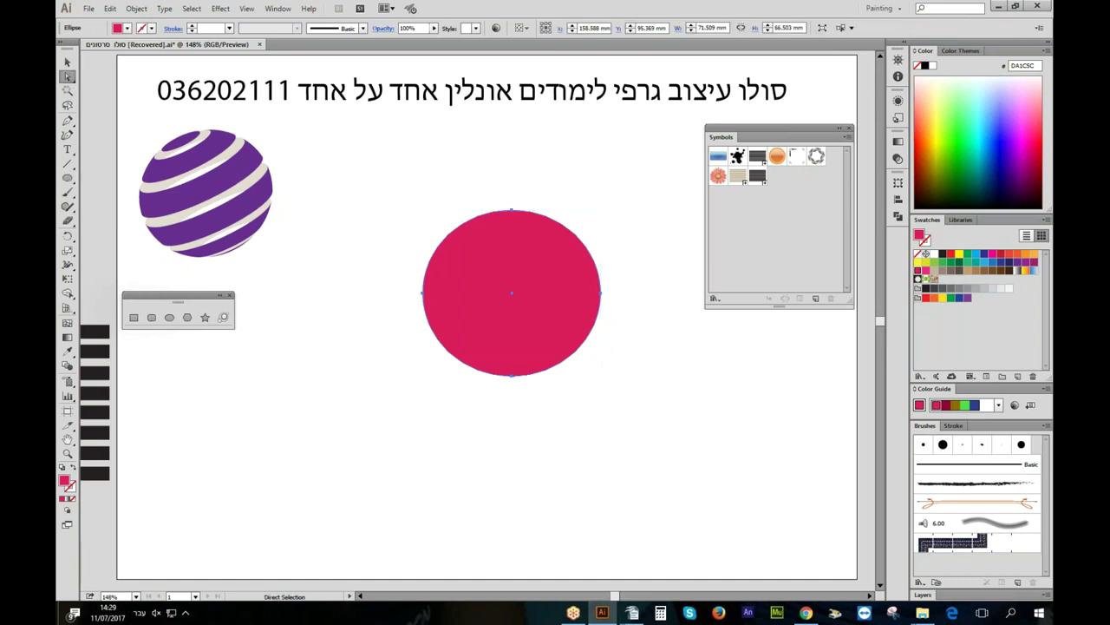
pyautogui.moveTo(390, 252); pyautogui.dragTo(449, 324)
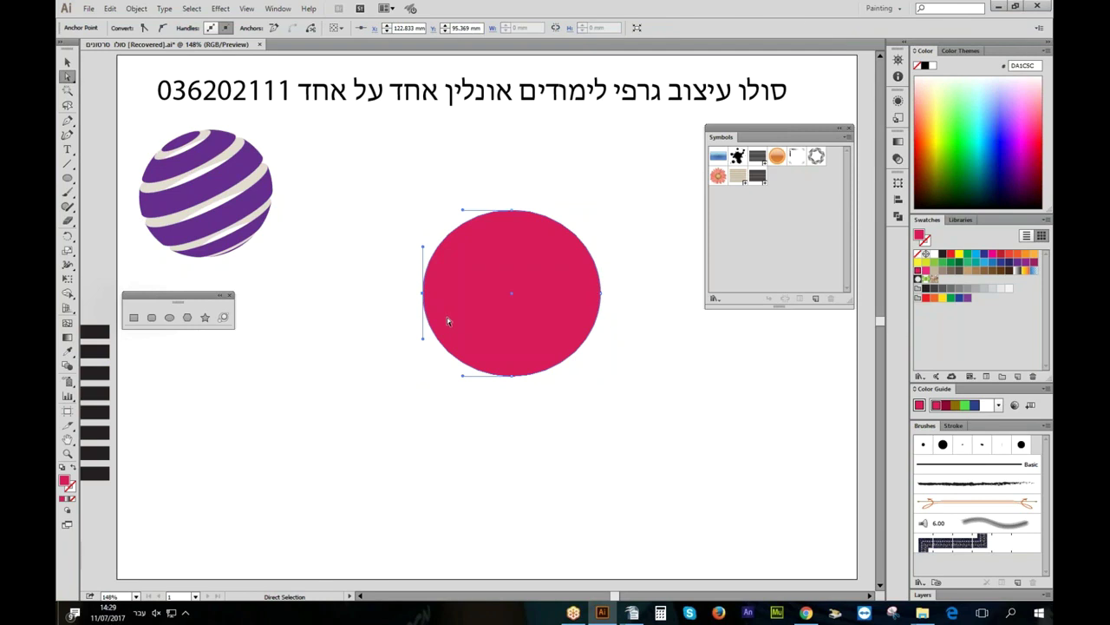
pyautogui.press('Delete')
pyautogui.moveTo(457, 188); pyautogui.dragTo(626, 413)
# Open the 3D Revolve options for the half-ellipse and move the dialog clear of the shape.
pyautogui.click(220, 9)
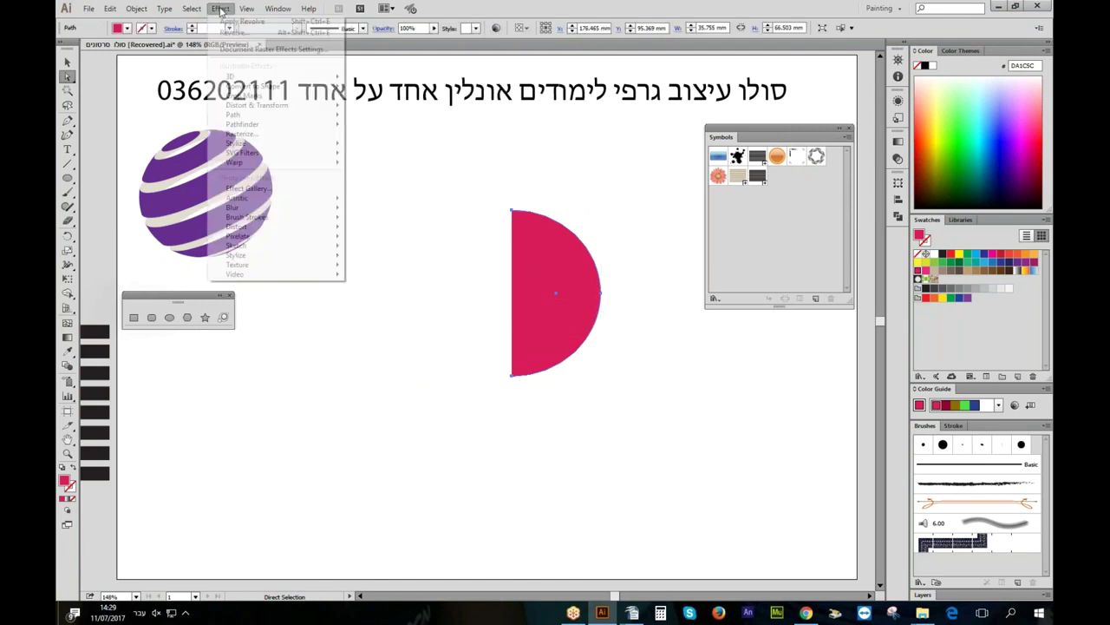
pyautogui.moveTo(330, 79)
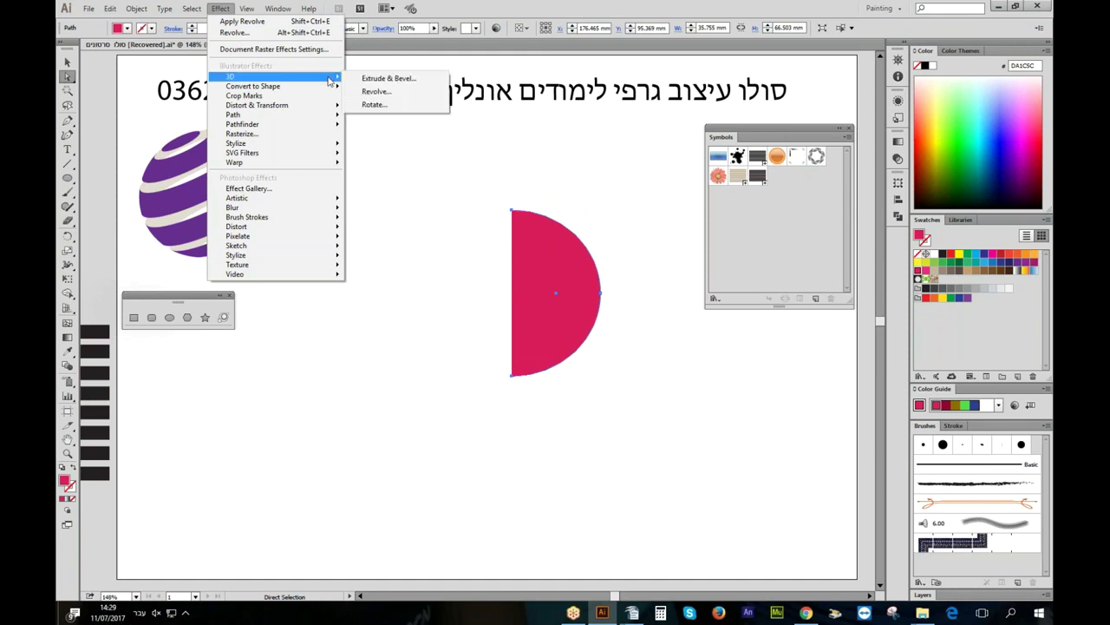
pyautogui.click(379, 95)
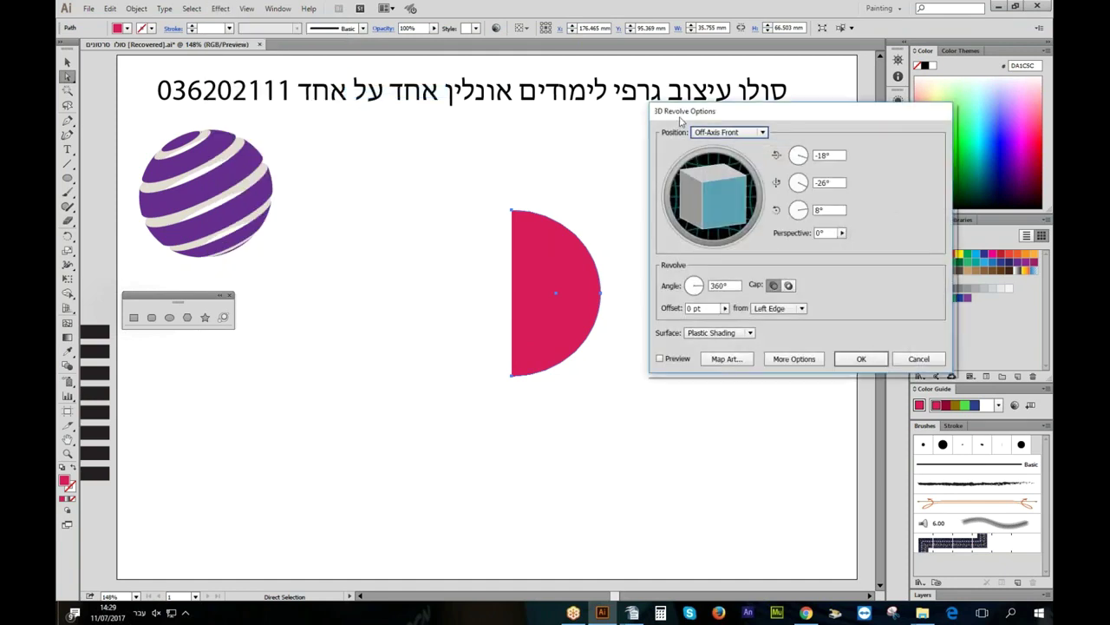
pyautogui.moveTo(699, 118); pyautogui.dragTo(241, 126)
pyautogui.moveTo(347, 153); pyautogui.dragTo(328, 141)
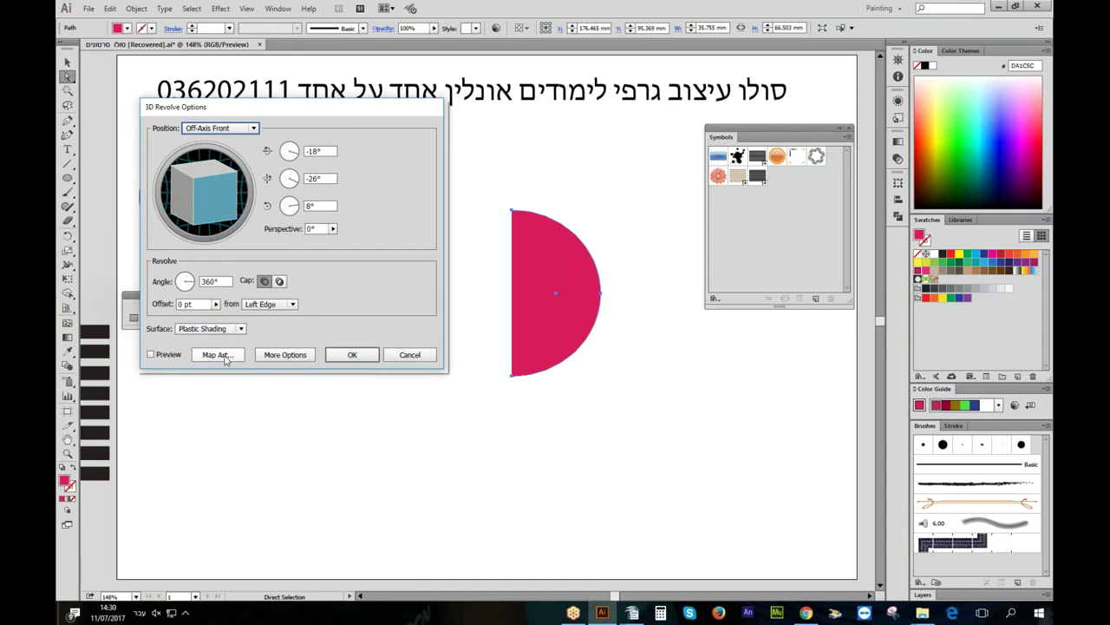
# Open the art mapping for the revolved surface and assign New Symbol 1 to it.
pyautogui.click(225, 358)
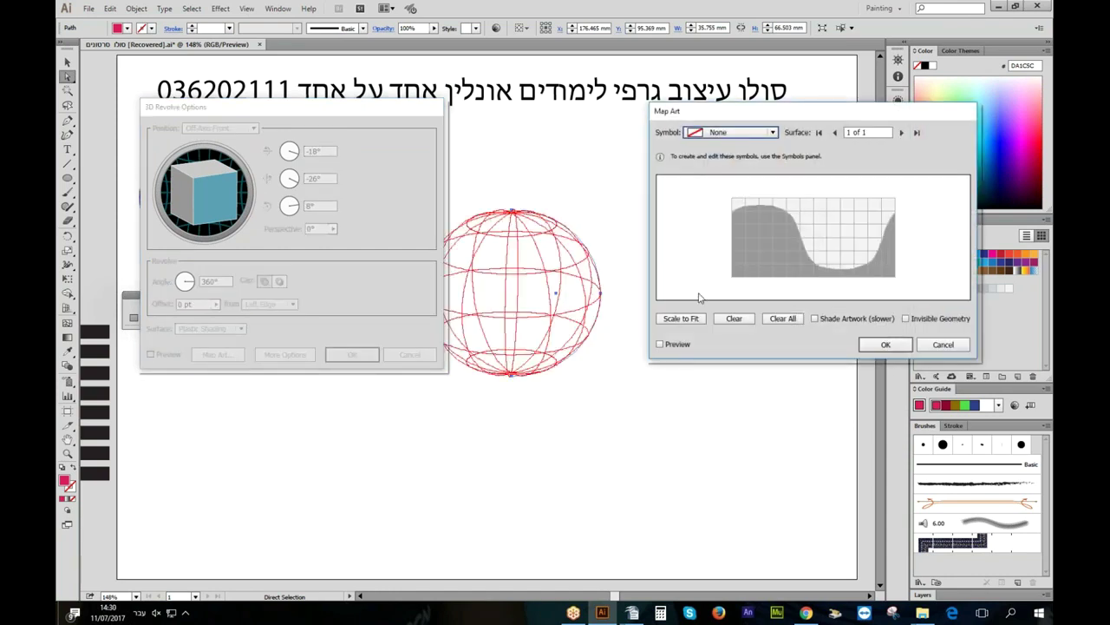
pyautogui.click(806, 117)
pyautogui.moveTo(806, 117); pyautogui.dragTo(836, 110)
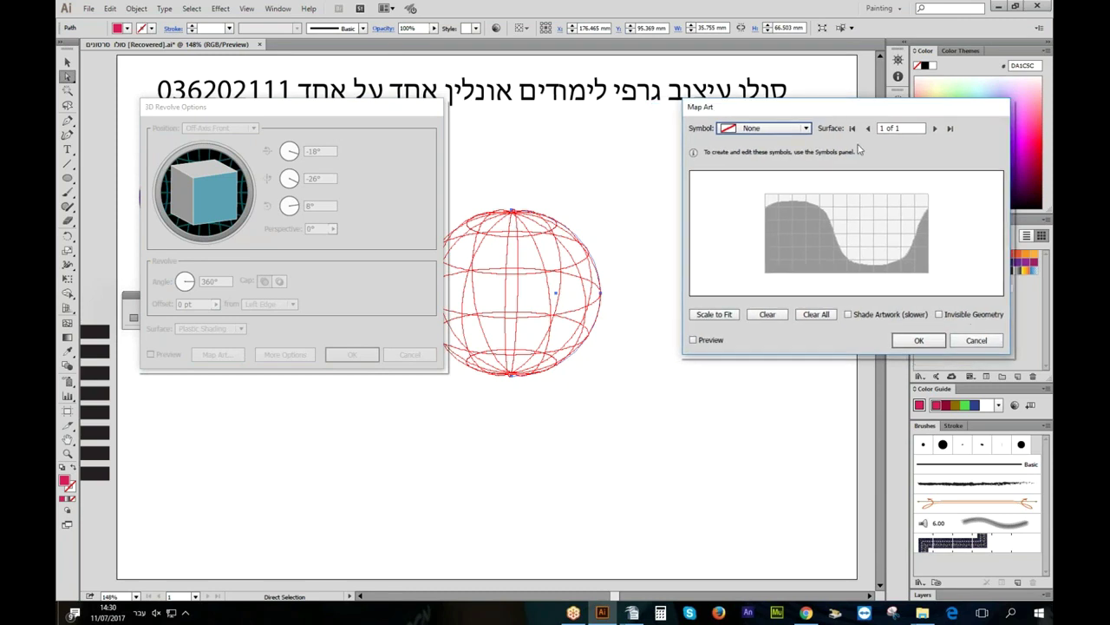
pyautogui.click(806, 129)
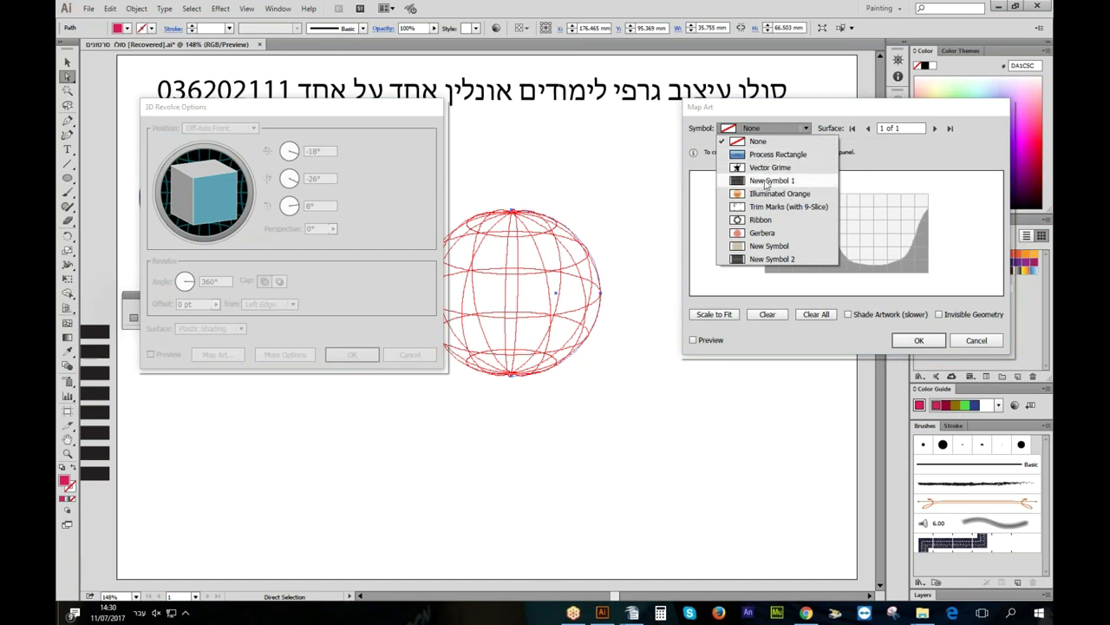
pyautogui.click(765, 183)
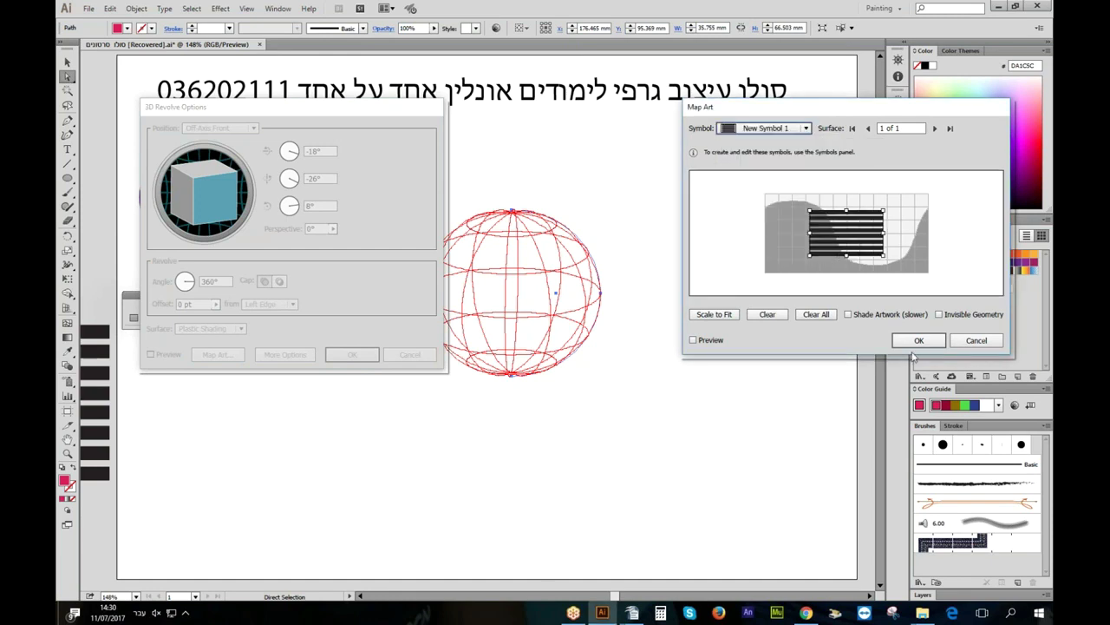
# Stretch and reposition the mapped bar symbol to cover the whole surface grid, and accept the mapping.
pyautogui.moveTo(884, 209); pyautogui.dragTo(935, 188)
pyautogui.moveTo(814, 257); pyautogui.dragTo(765, 278)
pyautogui.moveTo(905, 217); pyautogui.dragTo(908, 224)
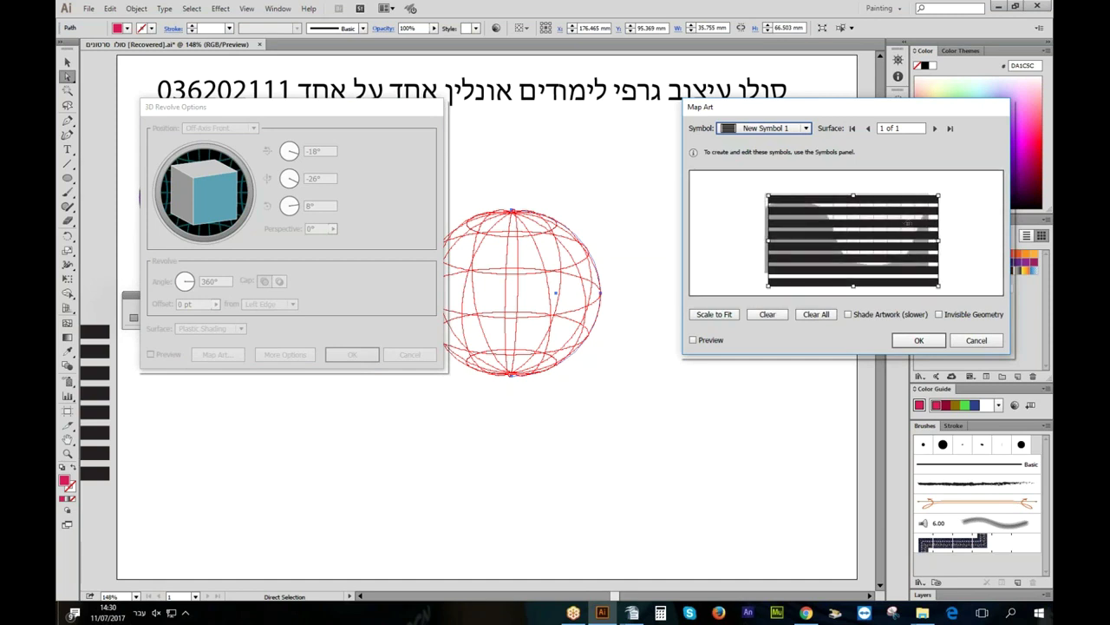
pyautogui.moveTo(942, 196); pyautogui.dragTo(941, 200)
pyautogui.click(918, 340)
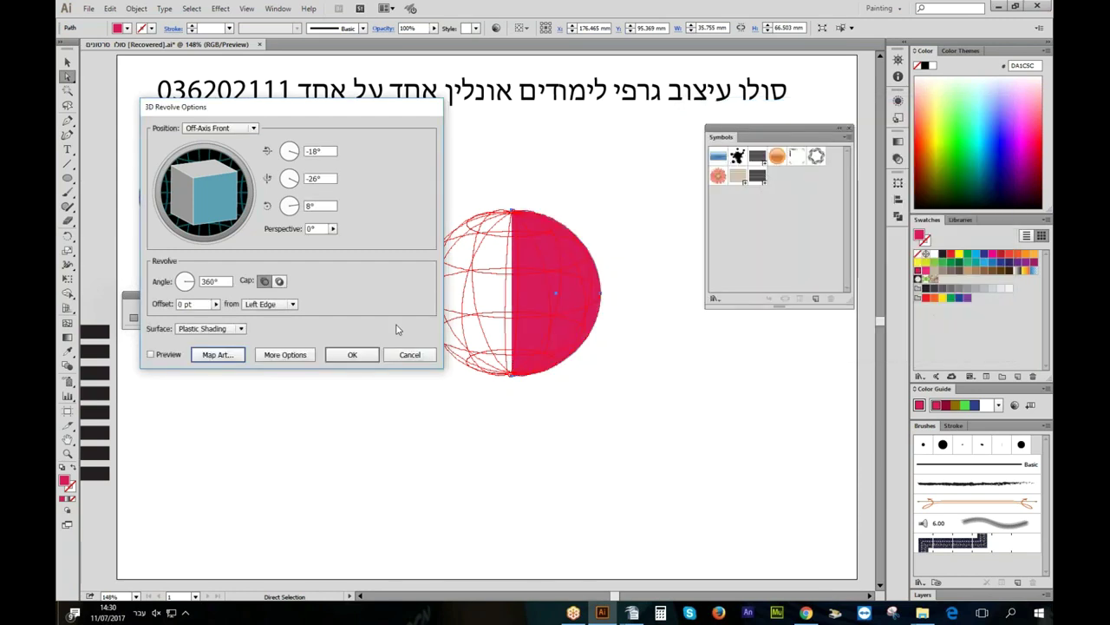
# Preview the revolve, rotate the sphere to −17°, 3° and 31° so its stripes slant, and apply the effect.
pyautogui.click(154, 356)
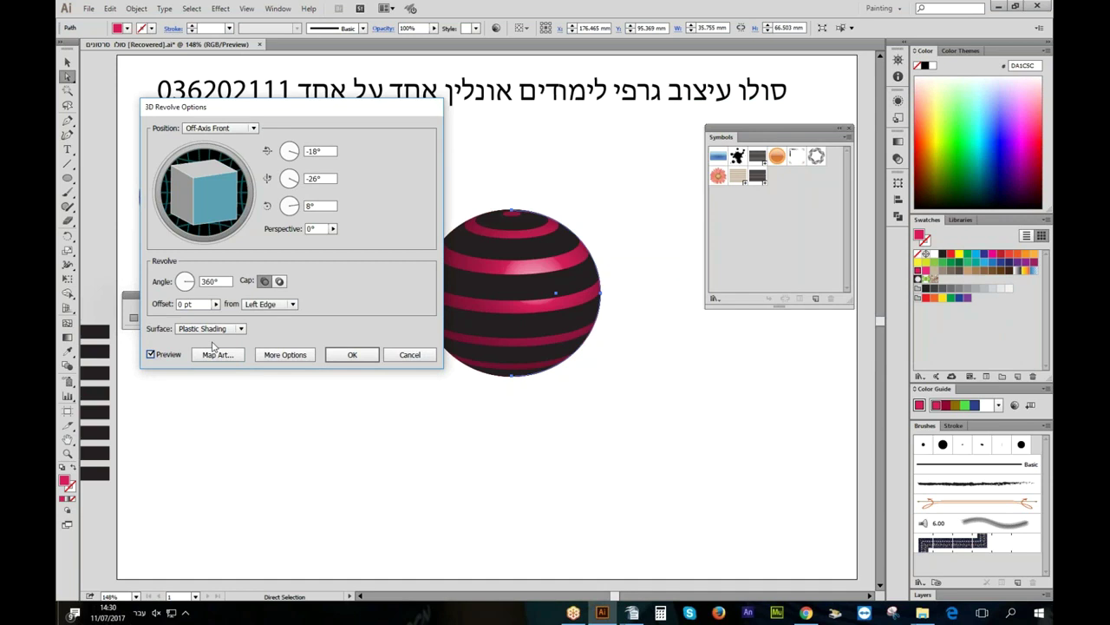
pyautogui.moveTo(272, 111); pyautogui.dragTo(819, 157)
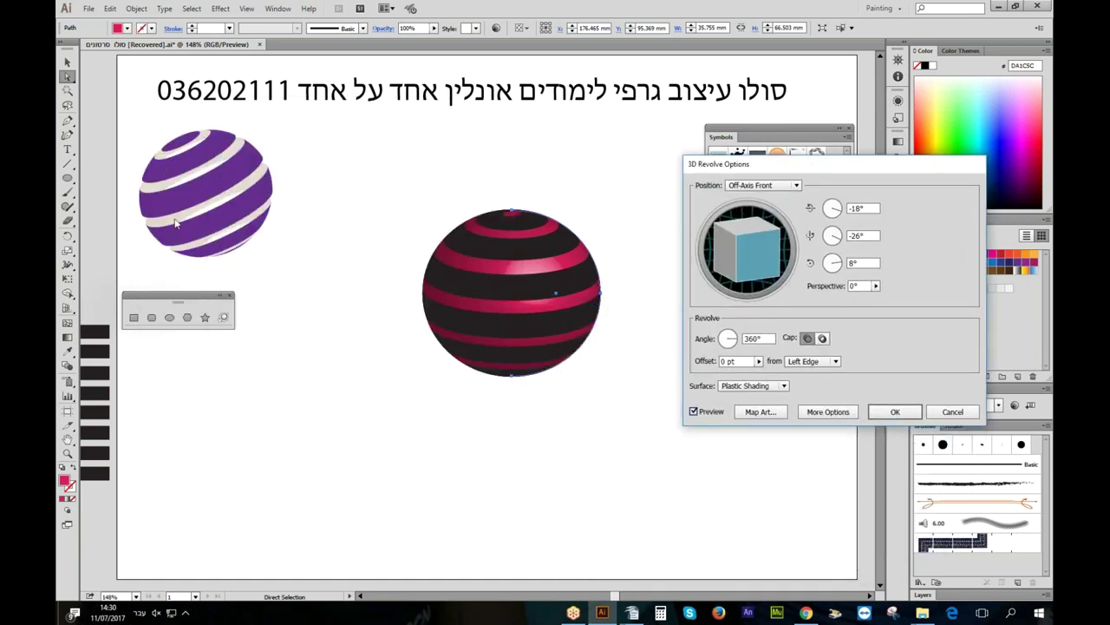
pyautogui.moveTo(774, 223)
pyautogui.mouseDown()
pyautogui.moveTo(739, 260)
pyautogui.moveTo(754, 224)
pyautogui.mouseUp()
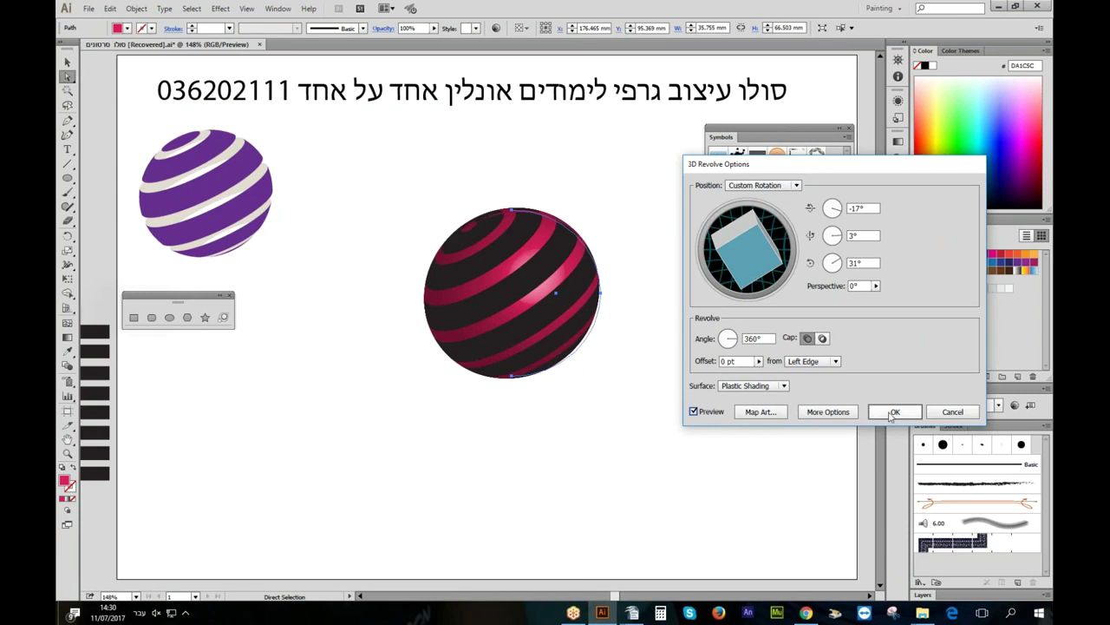
pyautogui.click(894, 413)
# Draw a second crimson ellipse about 65 × 70 mm below the sphere, try removing its left anchor point, and undo the removal.
pyautogui.click(67, 63)
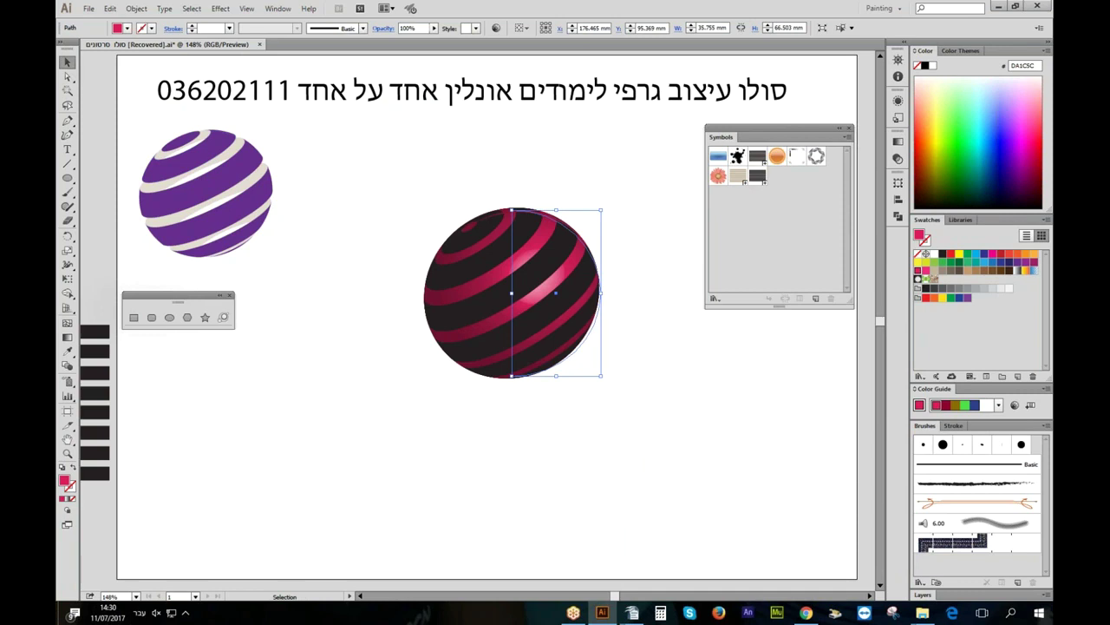
pyautogui.click(67, 77)
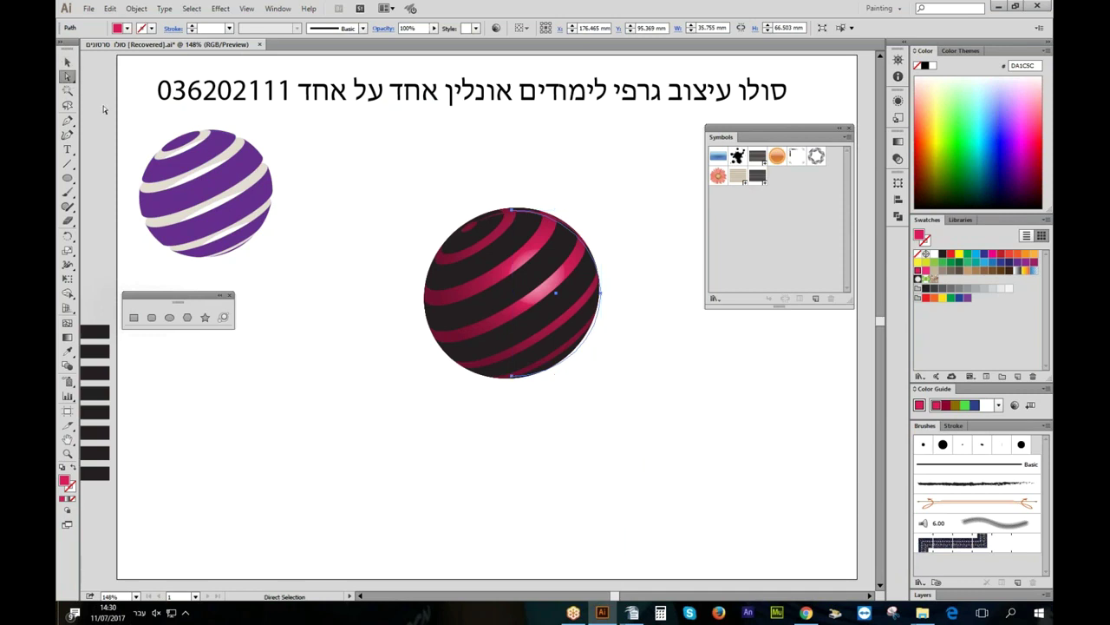
pyautogui.click(170, 317)
pyautogui.moveTo(274, 377); pyautogui.dragTo(435, 550)
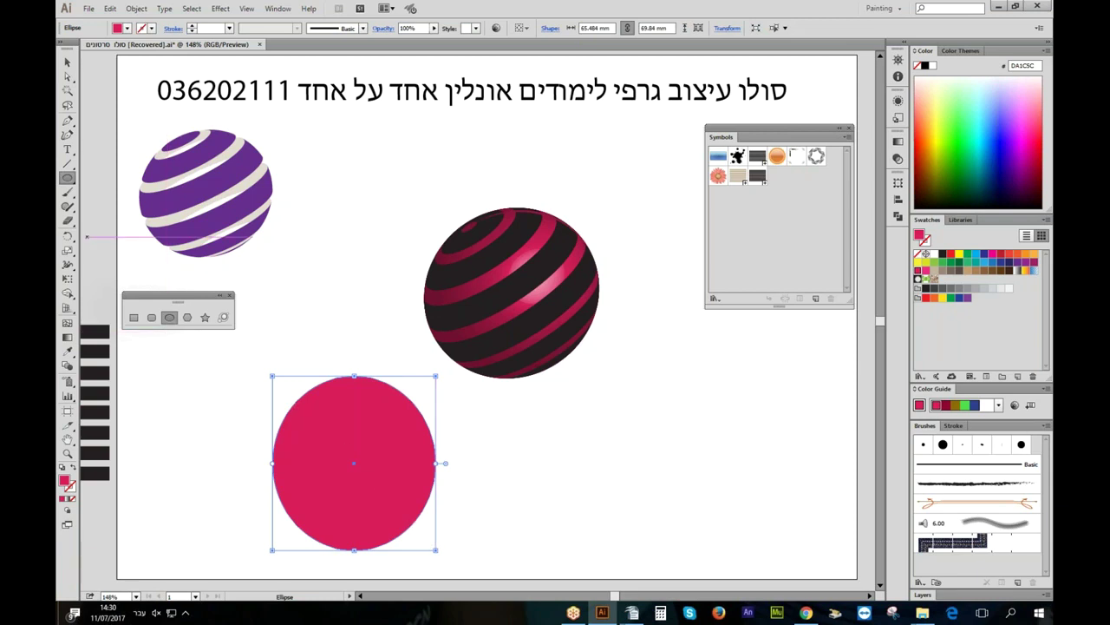
pyautogui.click(67, 77)
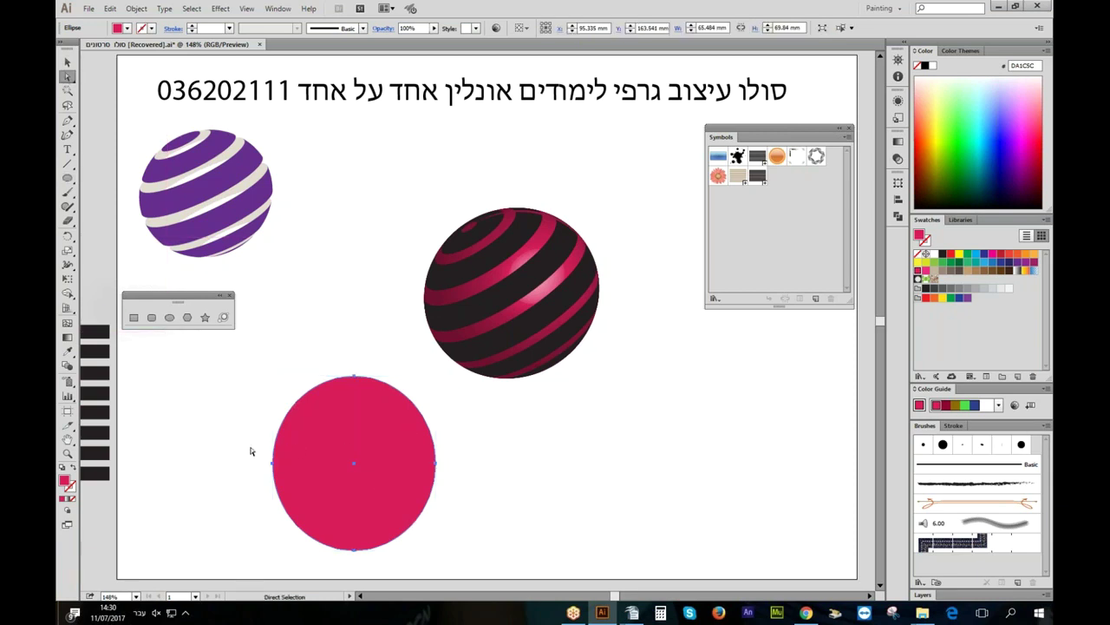
pyautogui.moveTo(308, 492); pyautogui.dragTo(308, 492)
pyautogui.press('Delete')
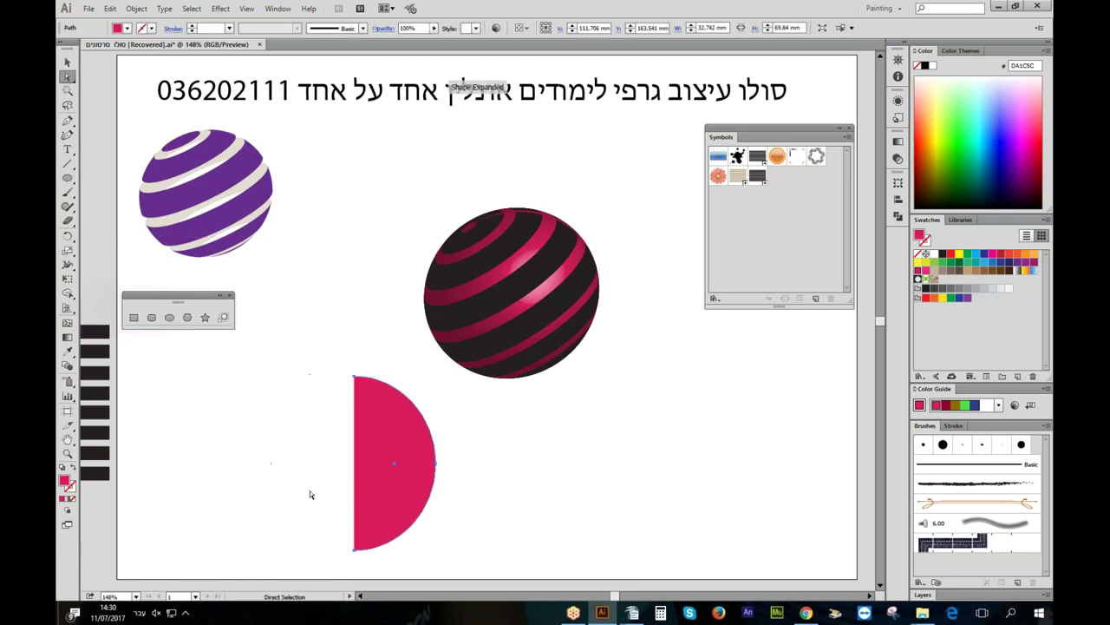
pyautogui.hotkey('ctrl', 'z')
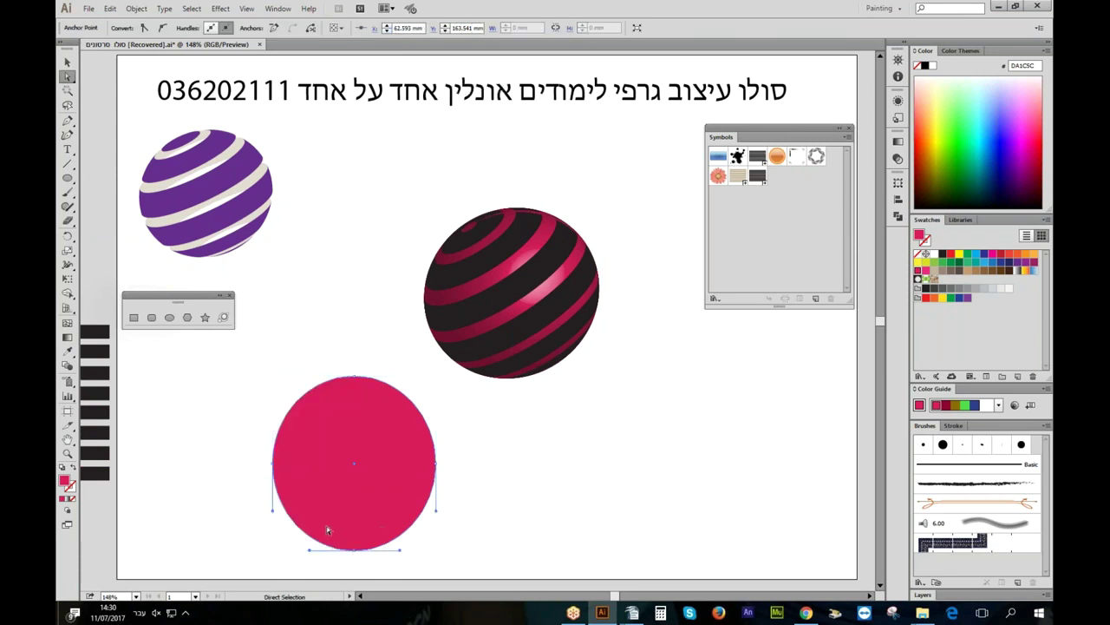
# Try removing the lower ellipse's bottom anchor point, undo it, and delete the whole ellipse.
pyautogui.press('Delete')
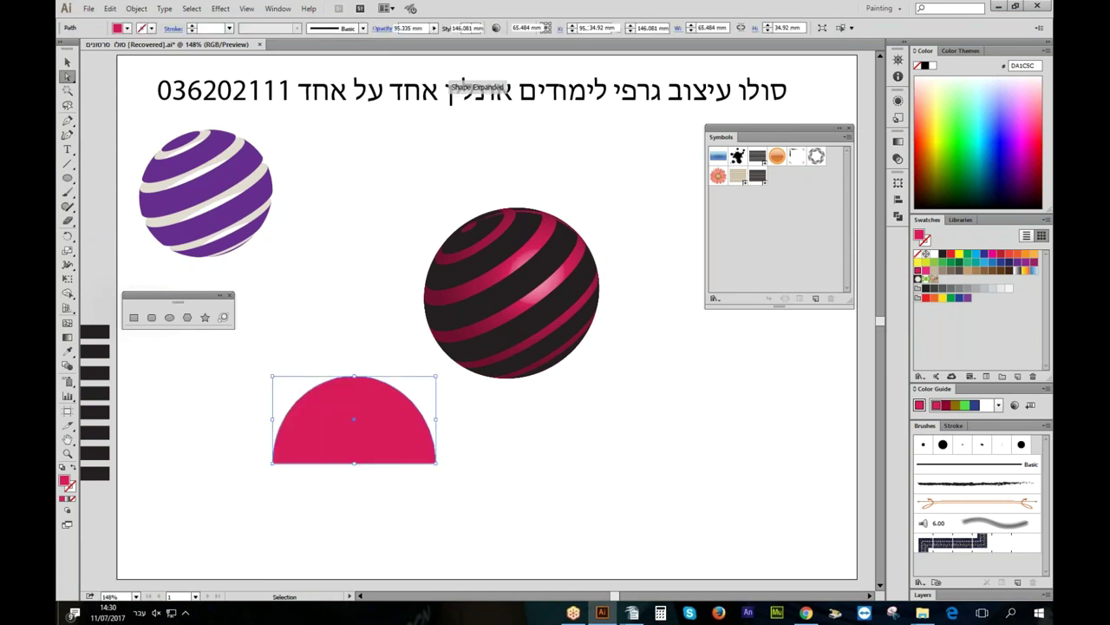
pyautogui.hotkey('ctrl', 'z')
pyautogui.click(350, 463)
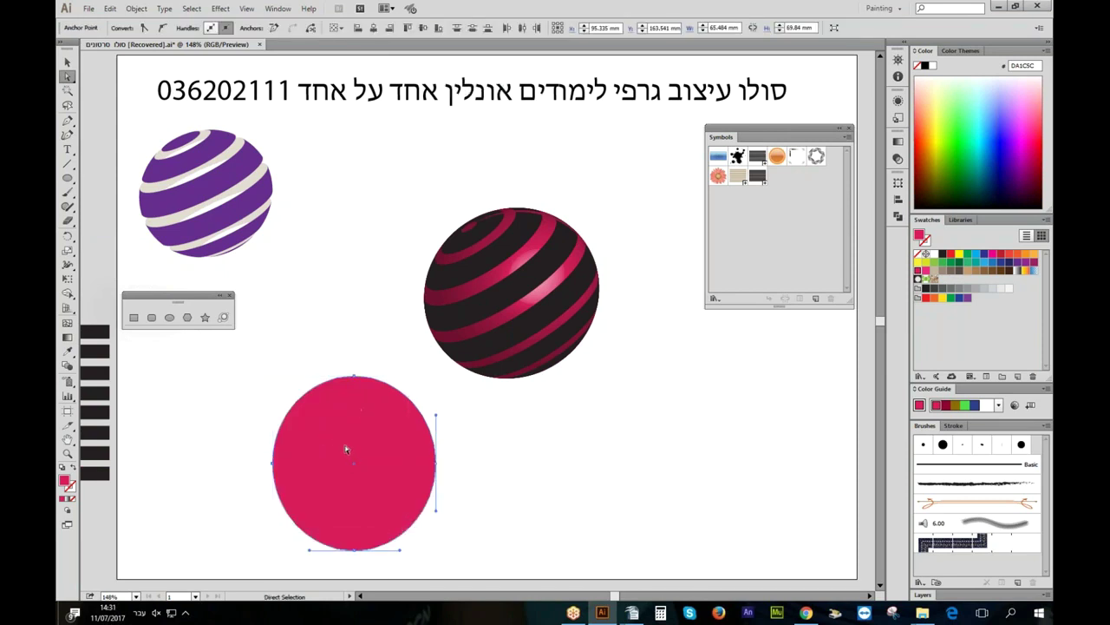
pyautogui.press('Delete')
pyautogui.press('Delete')
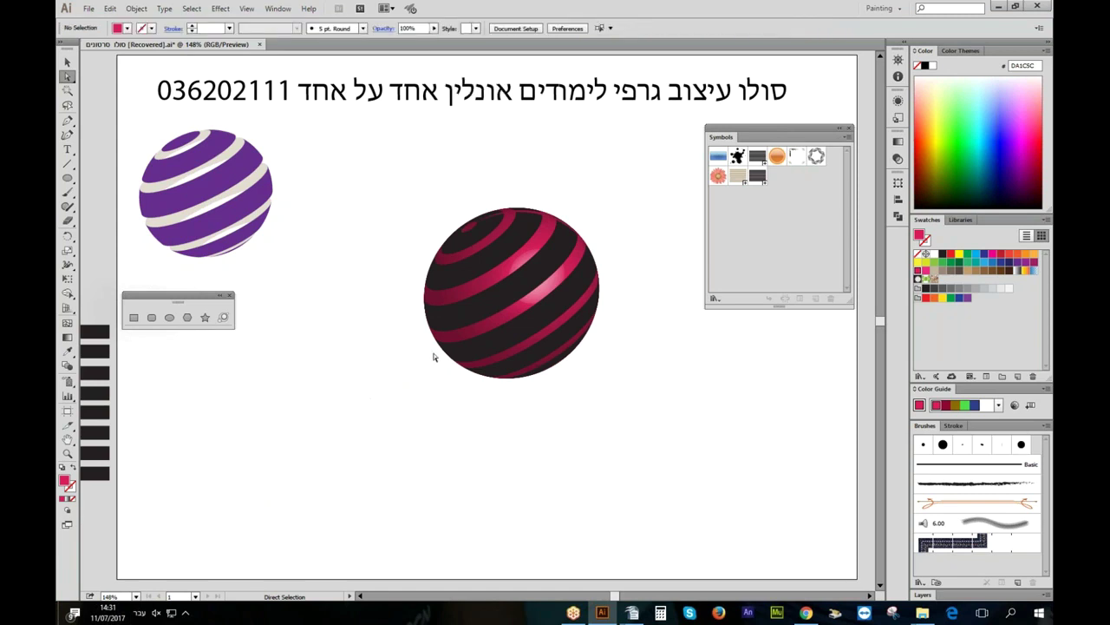
# Shift the crimson-and-black striped sphere slightly down and to the left, and expand its appearance.
pyautogui.press('v')
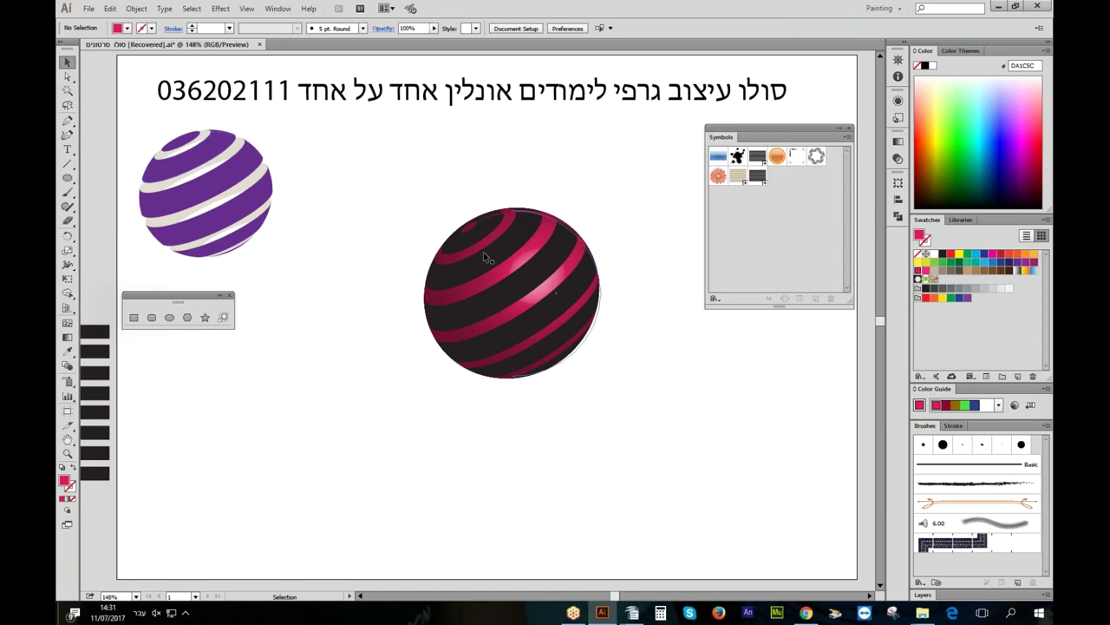
pyautogui.moveTo(483, 251); pyautogui.dragTo(470, 258)
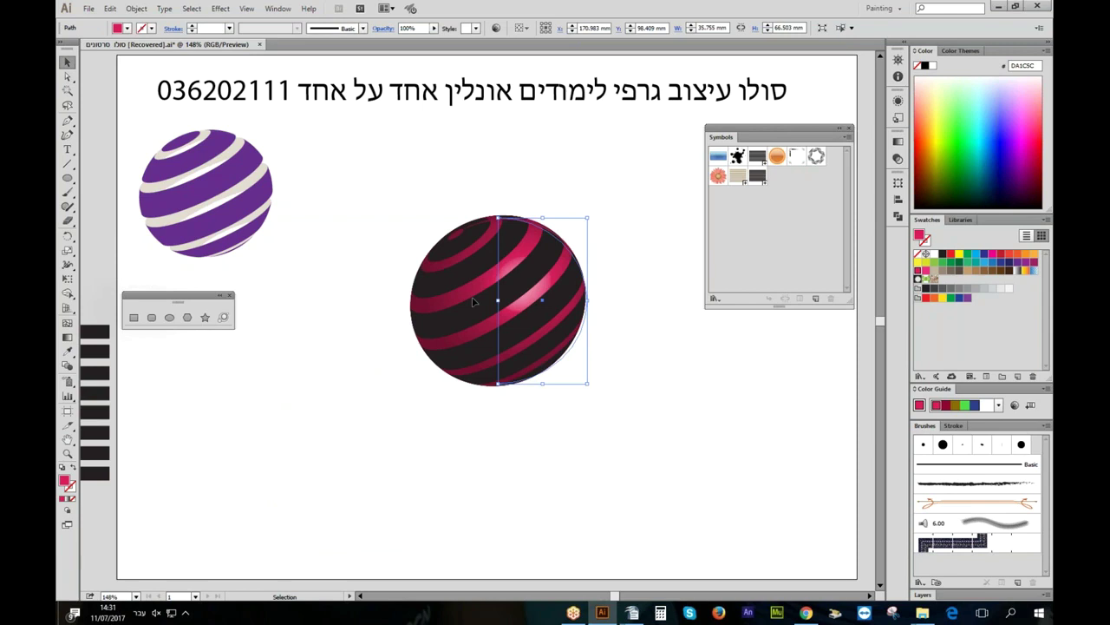
pyautogui.click(136, 9)
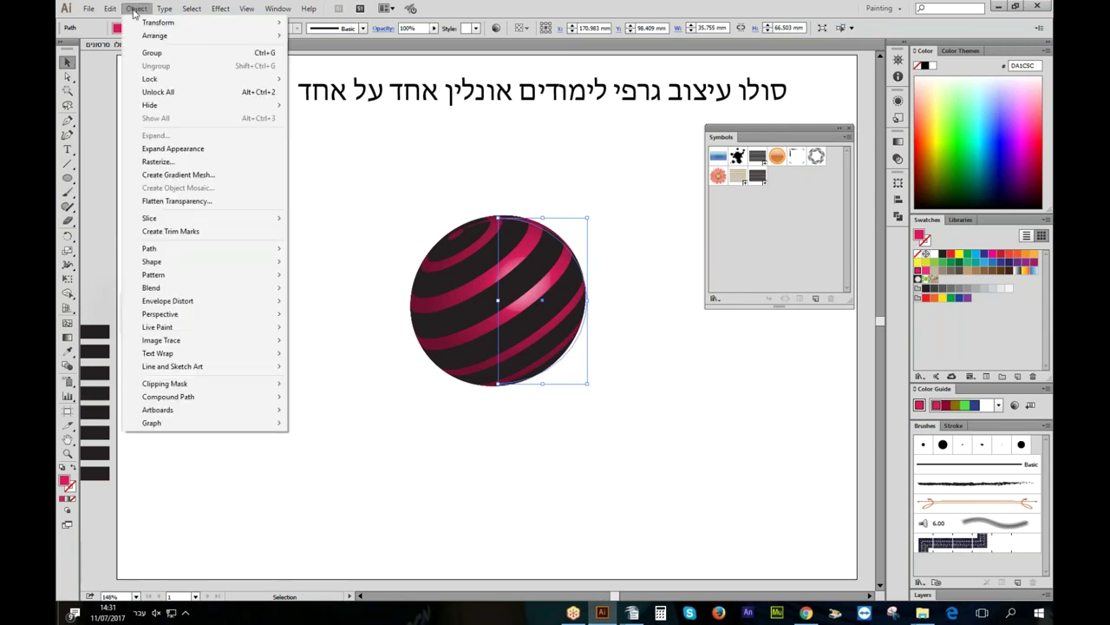
pyautogui.click(174, 149)
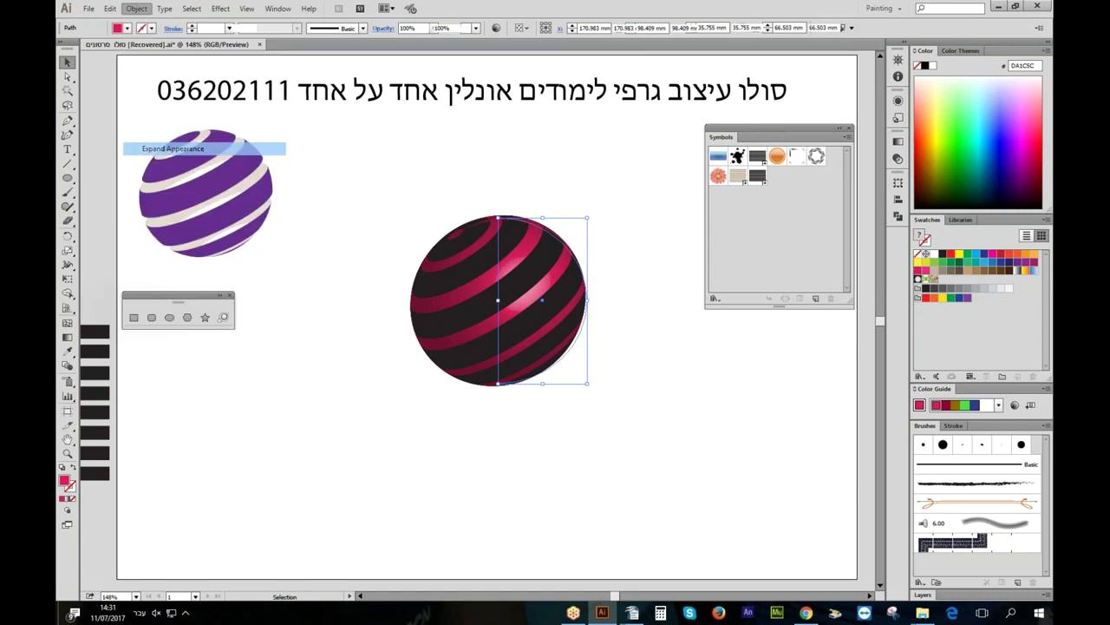
# Ungroup the expanded sphere twice and separate its two clipped halves, the back one to the lower left and the front one to the lower right.
pyautogui.rightClick(461, 287)
pyautogui.click(492, 354)
pyautogui.rightClick(487, 296)
pyautogui.click(513, 360)
pyautogui.rightClick(484, 290)
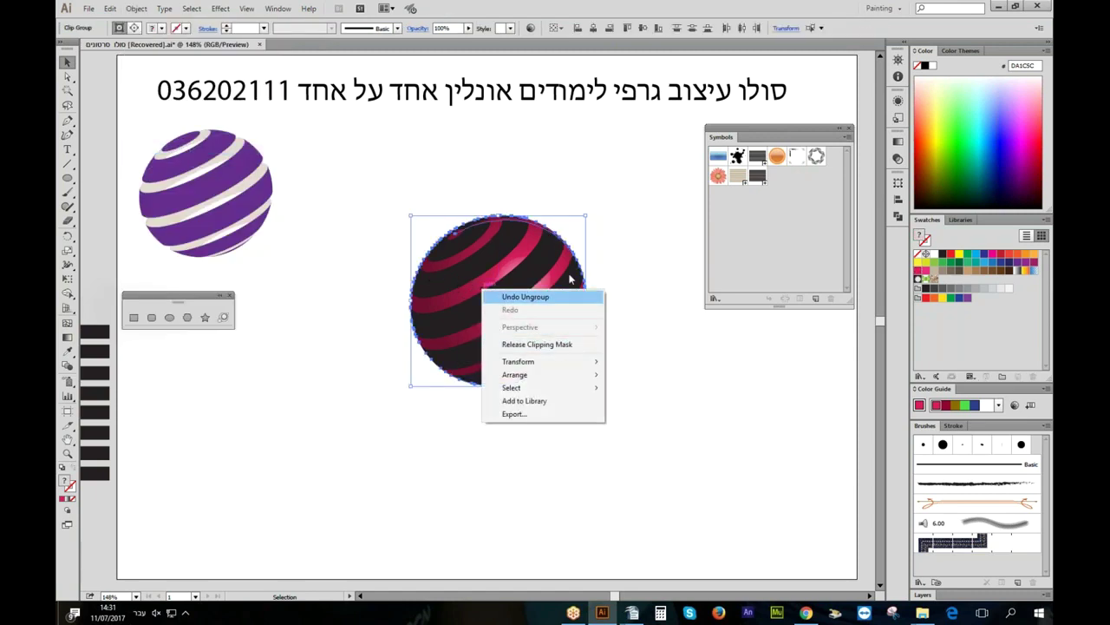
pyautogui.click(528, 301)
pyautogui.moveTo(503, 273); pyautogui.dragTo(320, 345)
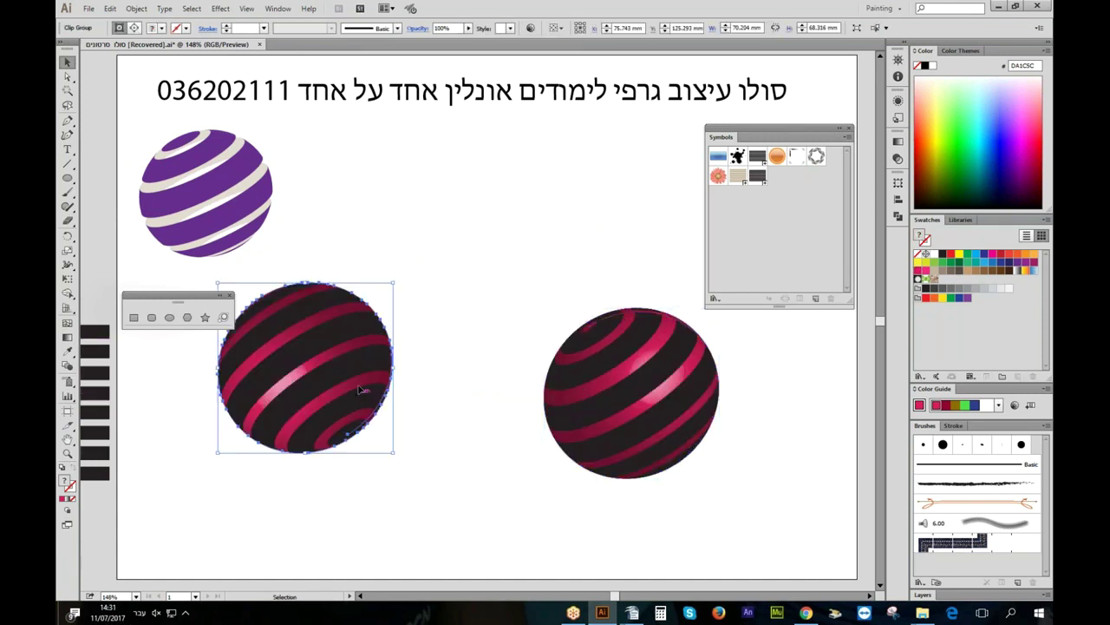
pyautogui.click(67, 76)
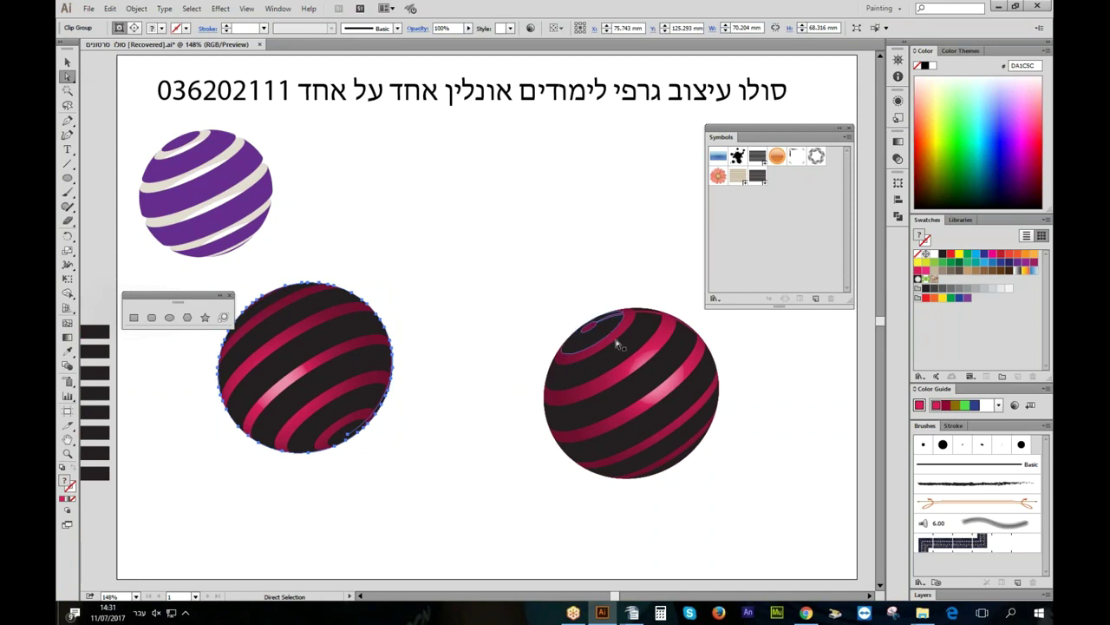
pyautogui.click(640, 363)
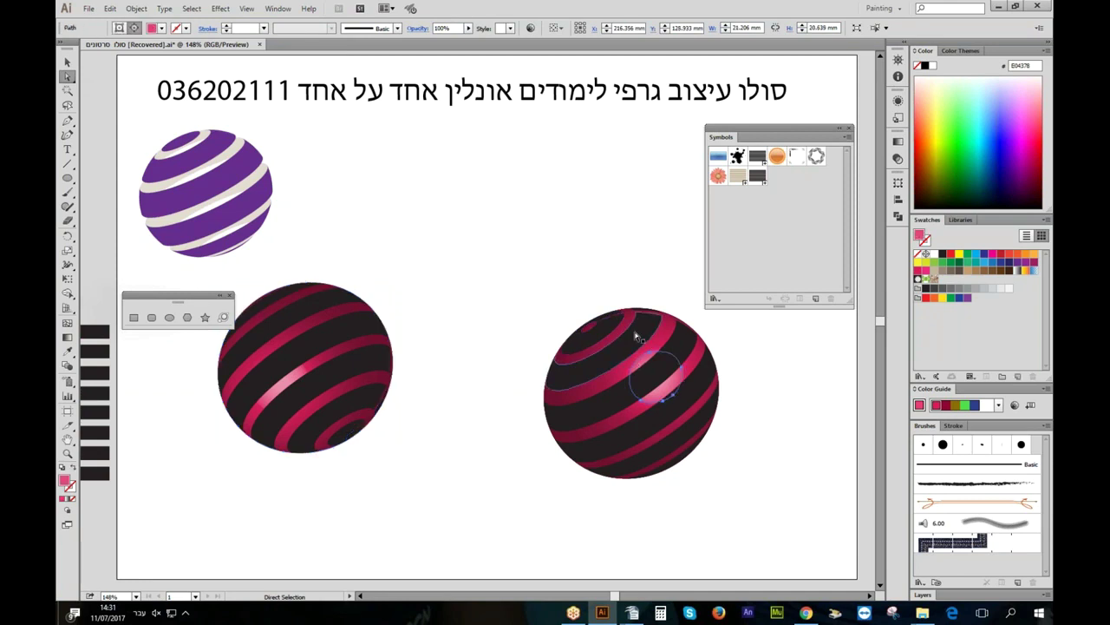
pyautogui.click(67, 62)
# Release the left sphere's clipping mask and move its black stripe group up and to the right of the crimson ball.
pyautogui.click(322, 344)
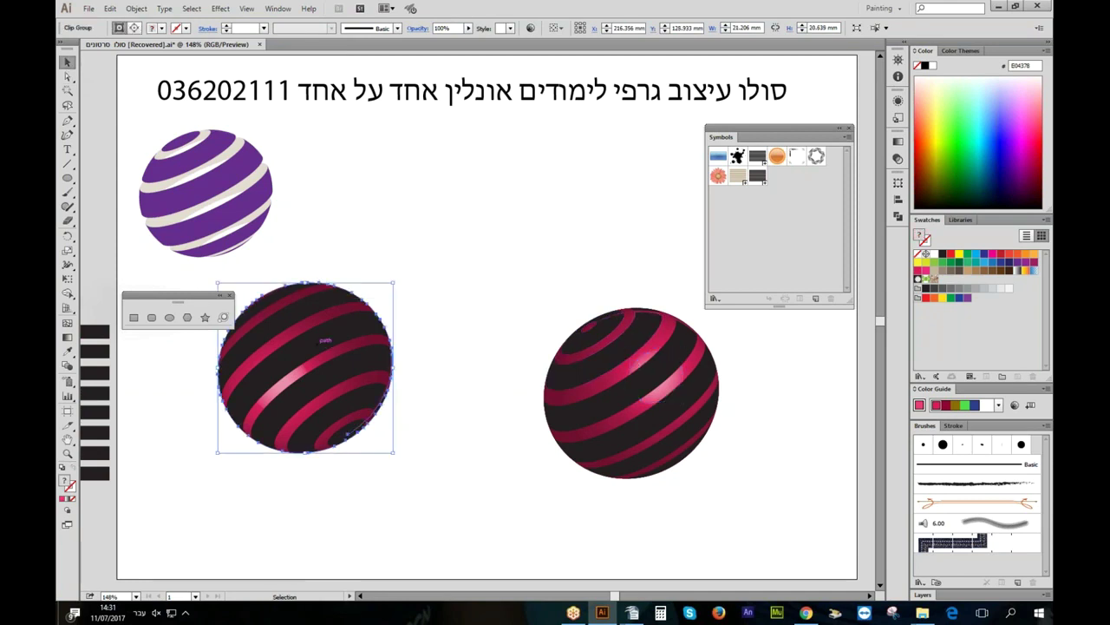
pyautogui.rightClick(319, 344)
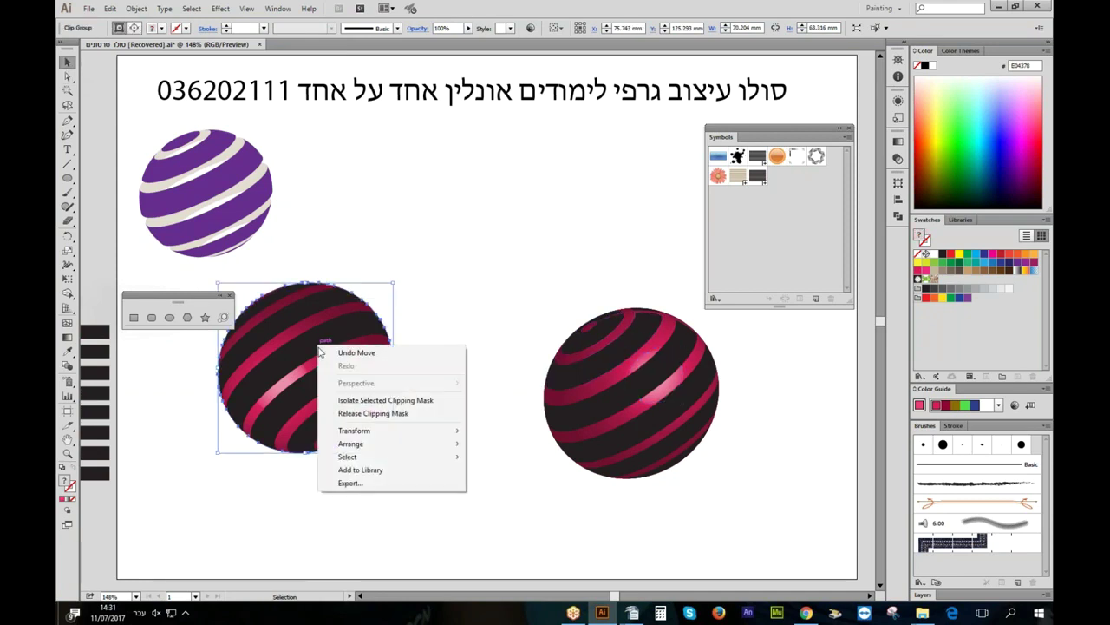
pyautogui.click(363, 414)
pyautogui.click(466, 307)
pyautogui.moveTo(335, 301); pyautogui.dragTo(384, 237)
# Release the right sphere's clipping mask and move its black stripe group down and to the left of the crimson ball.
pyautogui.click(573, 328)
pyautogui.rightClick(613, 369)
pyautogui.click(645, 436)
pyautogui.click(816, 321)
pyautogui.moveTo(599, 326); pyautogui.dragTo(476, 376)
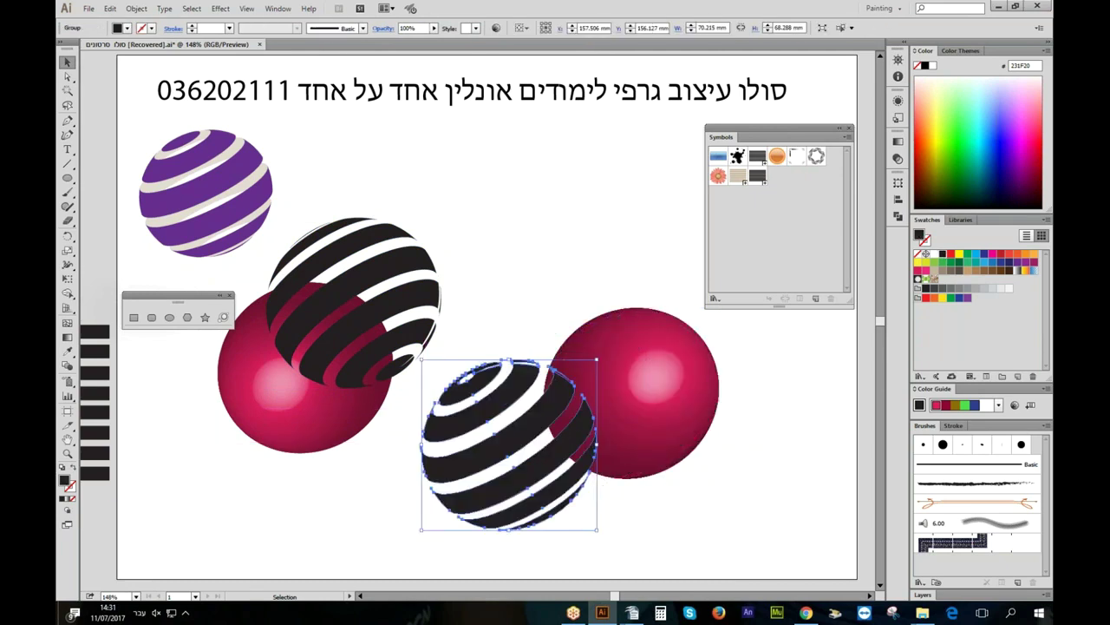
# Delete both shaded crimson balls and move the upper black stripe group to empty space at the upper middle of the artboard.
pyautogui.click(617, 325)
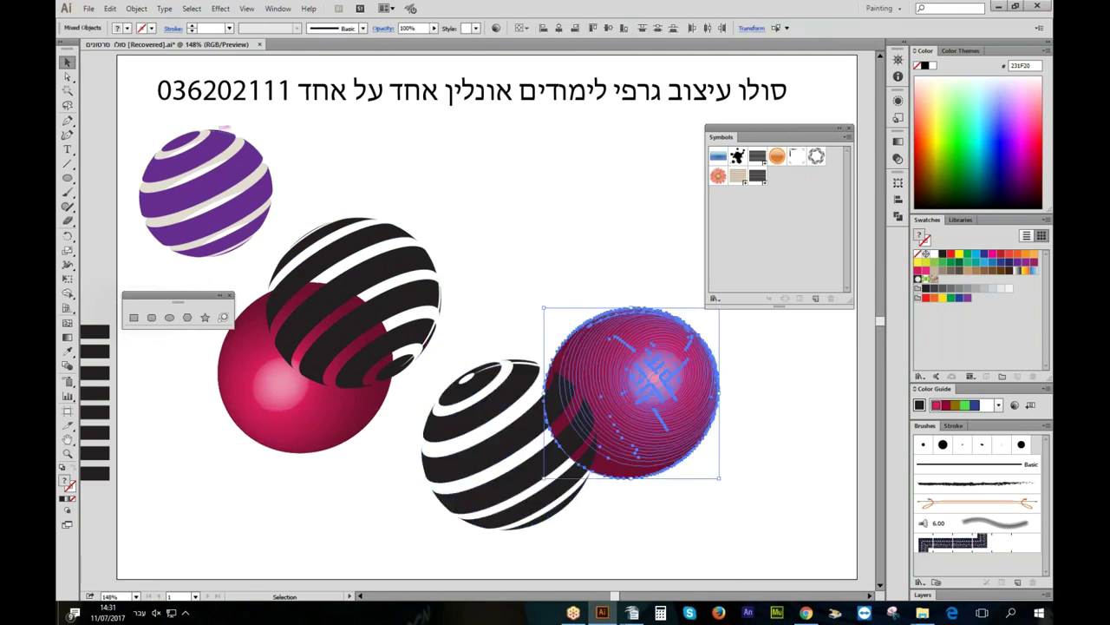
pyautogui.press('Delete')
pyautogui.moveTo(276, 418); pyautogui.dragTo(347, 351)
pyautogui.click(503, 298)
pyautogui.moveTo(347, 310); pyautogui.dragTo(503, 278)
pyautogui.moveTo(350, 340); pyautogui.dragTo(250, 413)
pyautogui.press('Delete')
# Move the lower black stripe group to the lower left of the artboard and fill it with CMYK Red.
pyautogui.moveTo(493, 423); pyautogui.dragTo(333, 373)
pyautogui.click(472, 424)
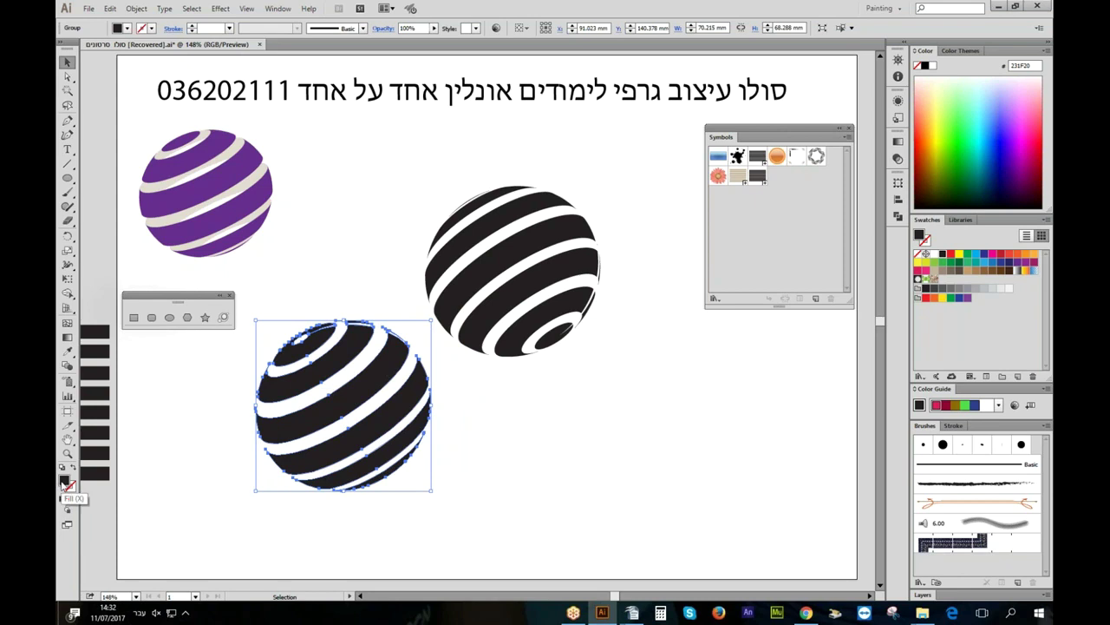
pyautogui.click(951, 254)
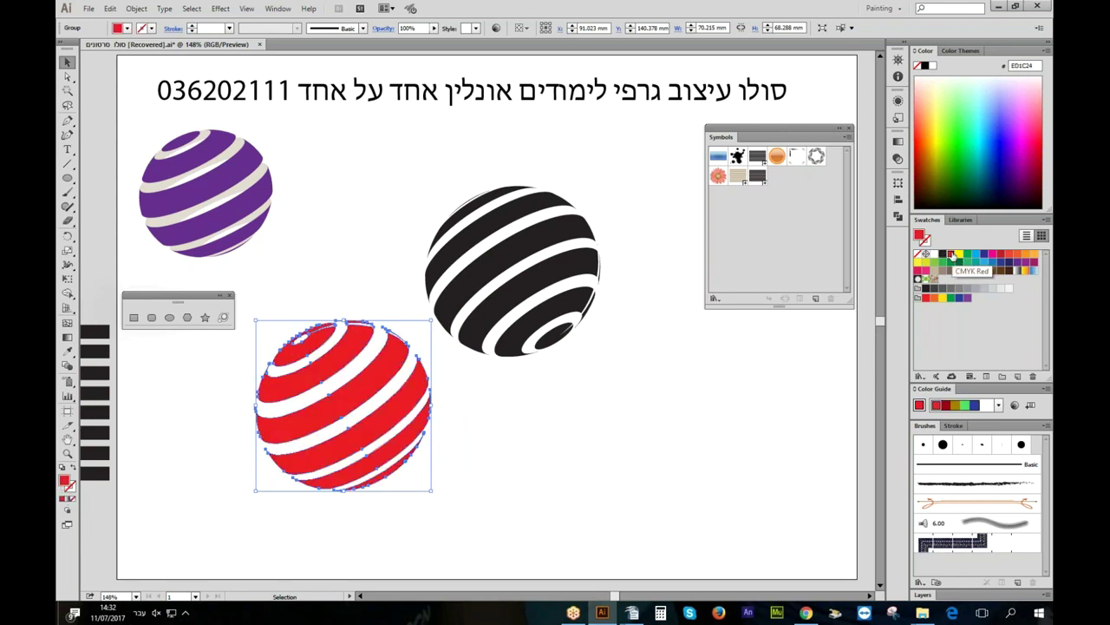
# Try filling the upper black stripe group with dark brown 594A42, and undo the colour change.
pyautogui.click(595, 243)
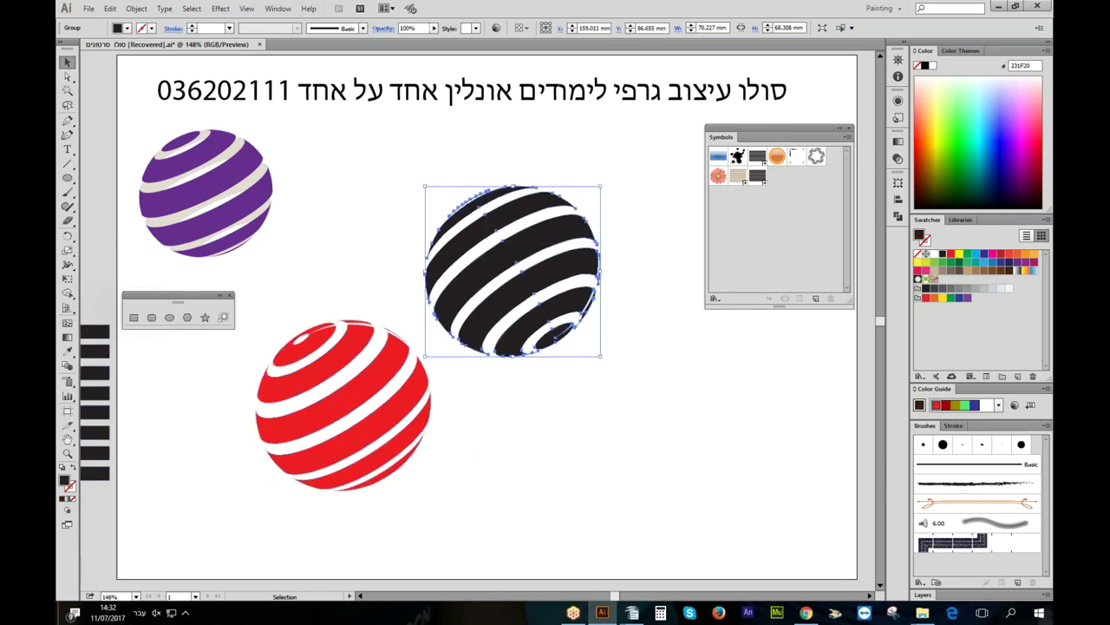
pyautogui.click(958, 273)
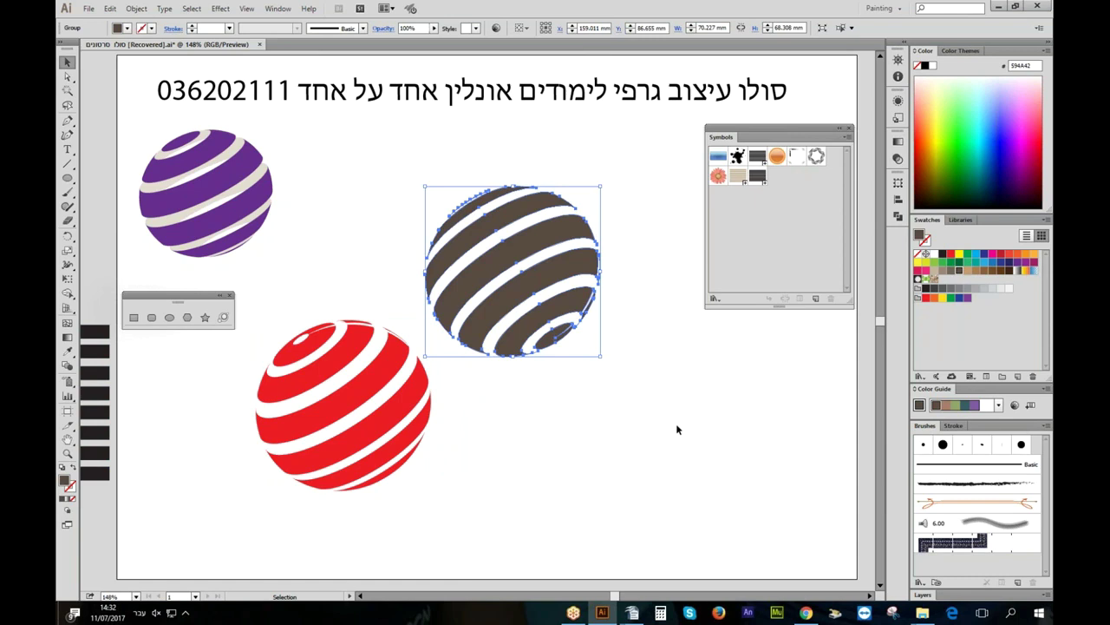
pyautogui.hotkey('ctrl', 'z')
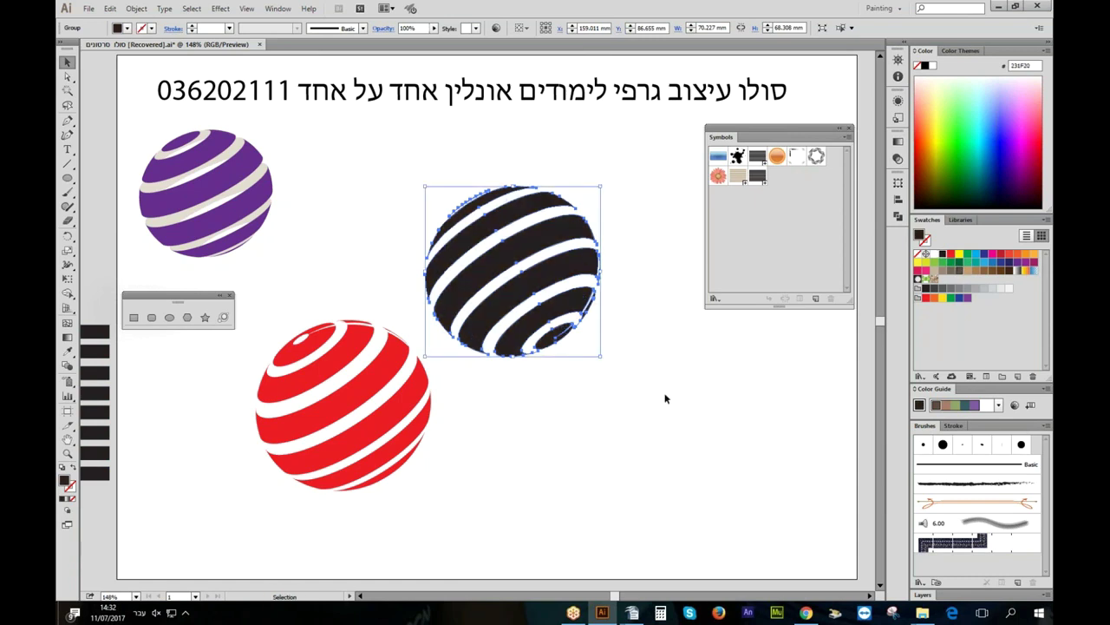
# Fill only the second stripe from the top of the black group with grey-brown 726658.
pyautogui.click(67, 76)
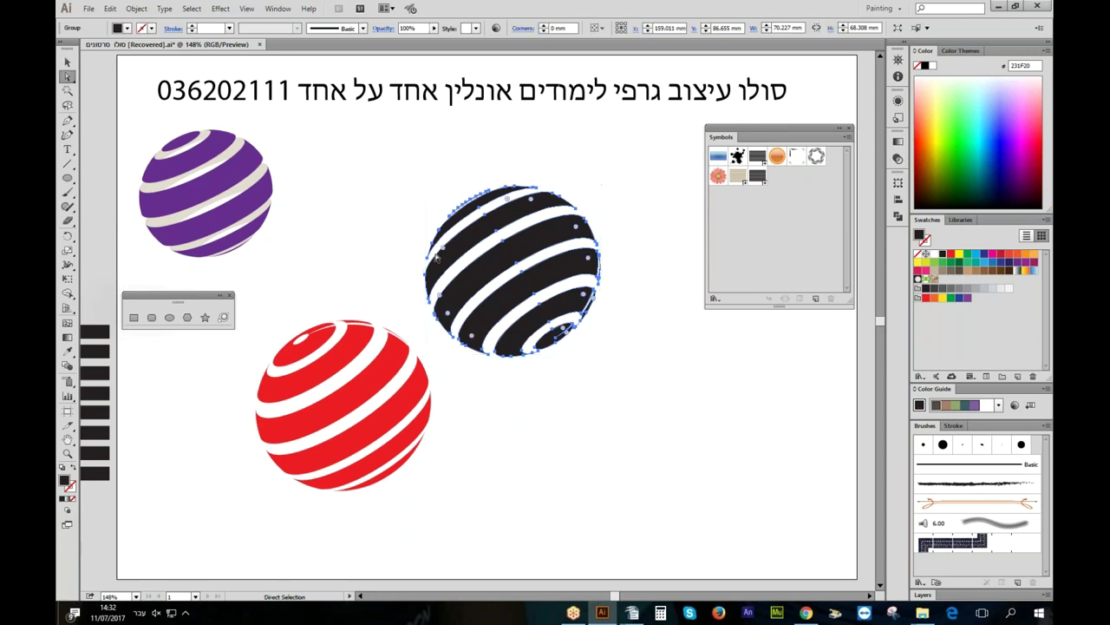
pyautogui.click(425, 274)
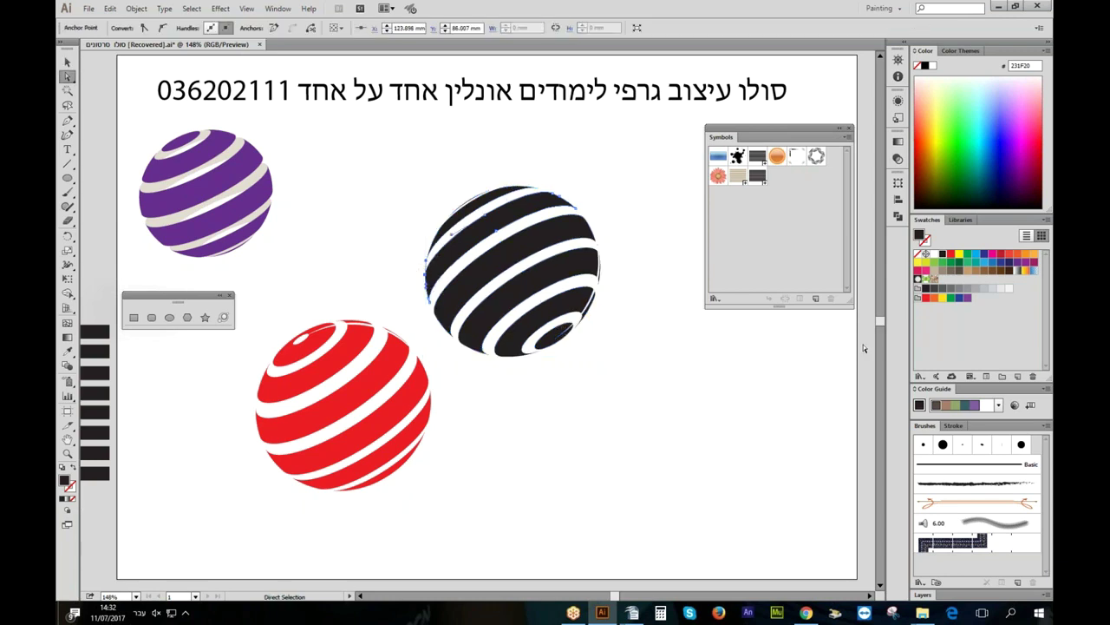
pyautogui.click(954, 271)
# Delete the leftover invisible circular outline, and fill the whole upper stripe group with medium brown.
pyautogui.press('v')
pyautogui.moveTo(422, 158); pyautogui.dragTo(619, 310)
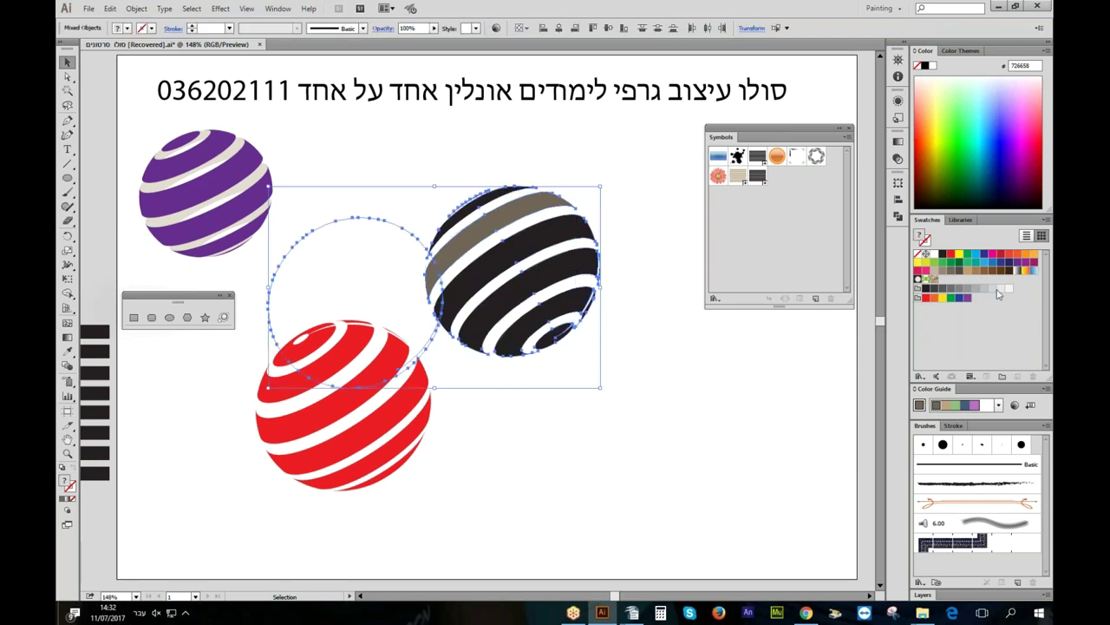
pyautogui.click(354, 265)
pyautogui.press('Delete')
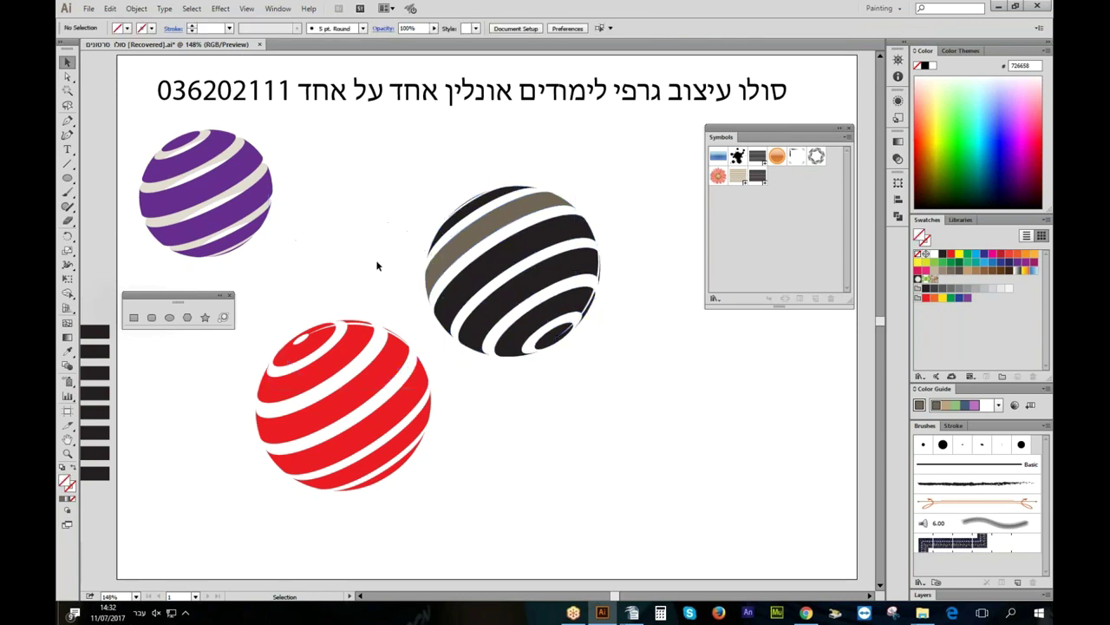
pyautogui.click(512, 270)
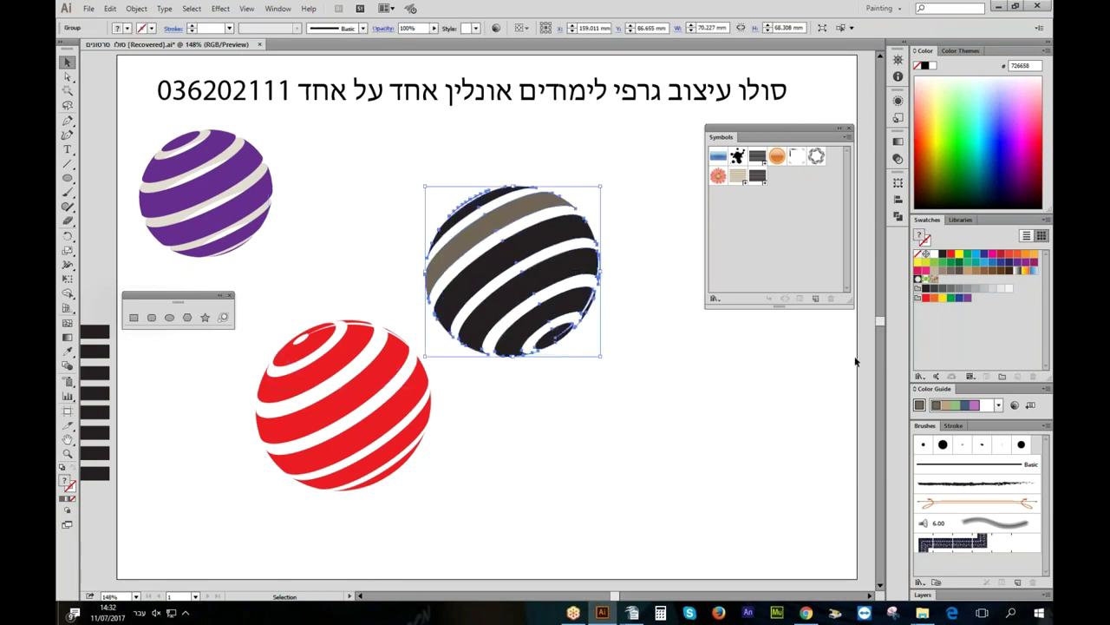
pyautogui.click(983, 271)
# Place the red stripe group over the medium brown one and fill it with dark brown 603913.
pyautogui.moveTo(360, 388); pyautogui.dragTo(546, 255)
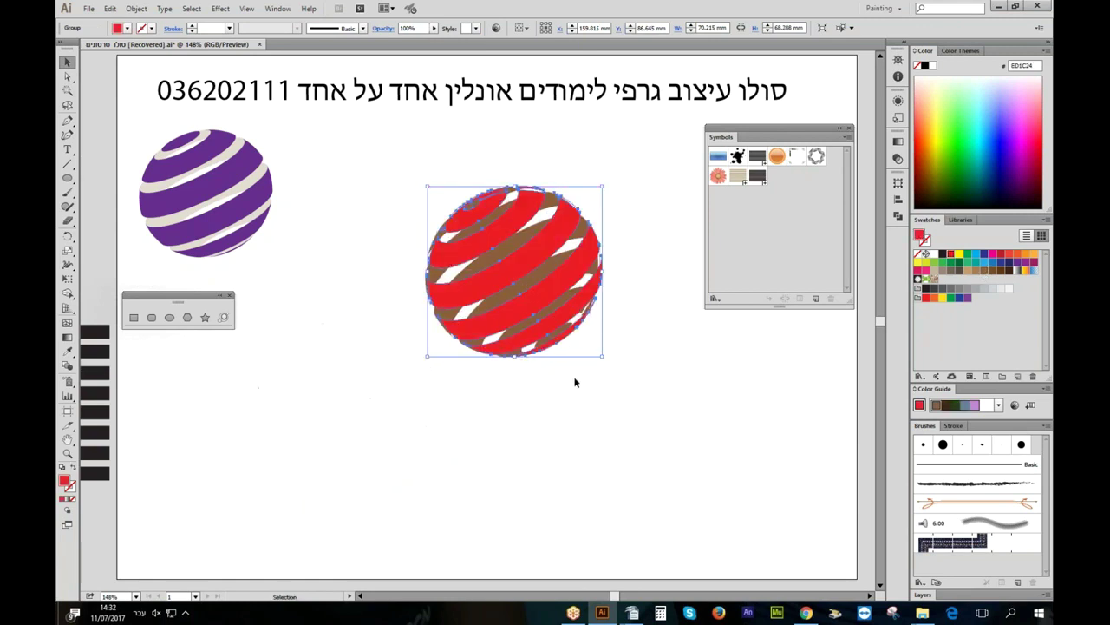
pyautogui.click(1002, 270)
pyautogui.click(512, 431)
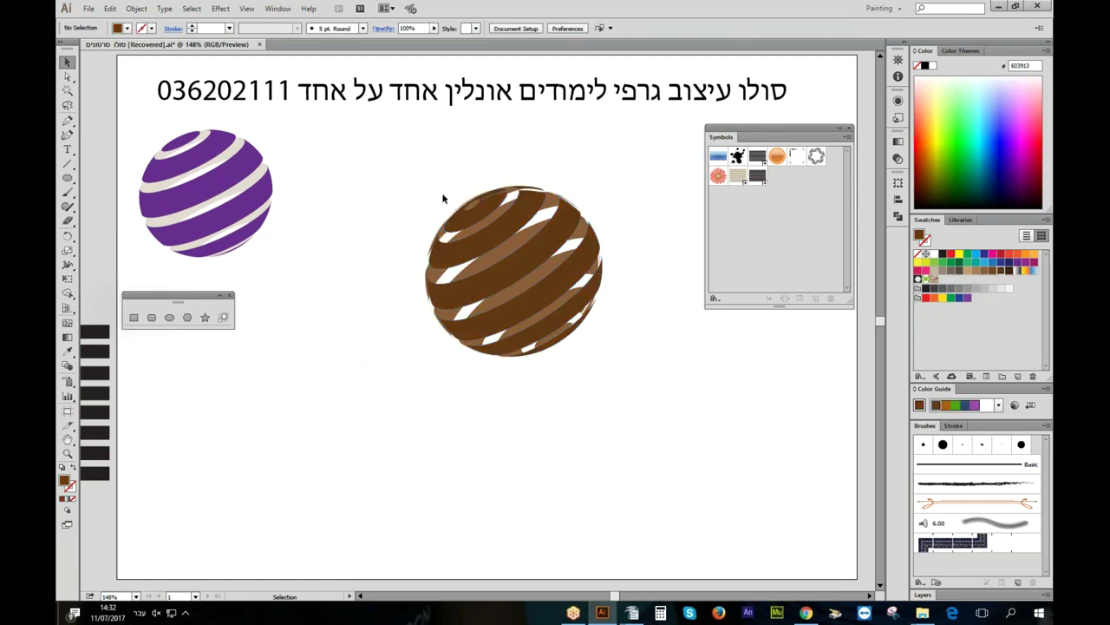
pyautogui.click(66, 452)
pyautogui.moveTo(423, 184); pyautogui.dragTo(607, 366)
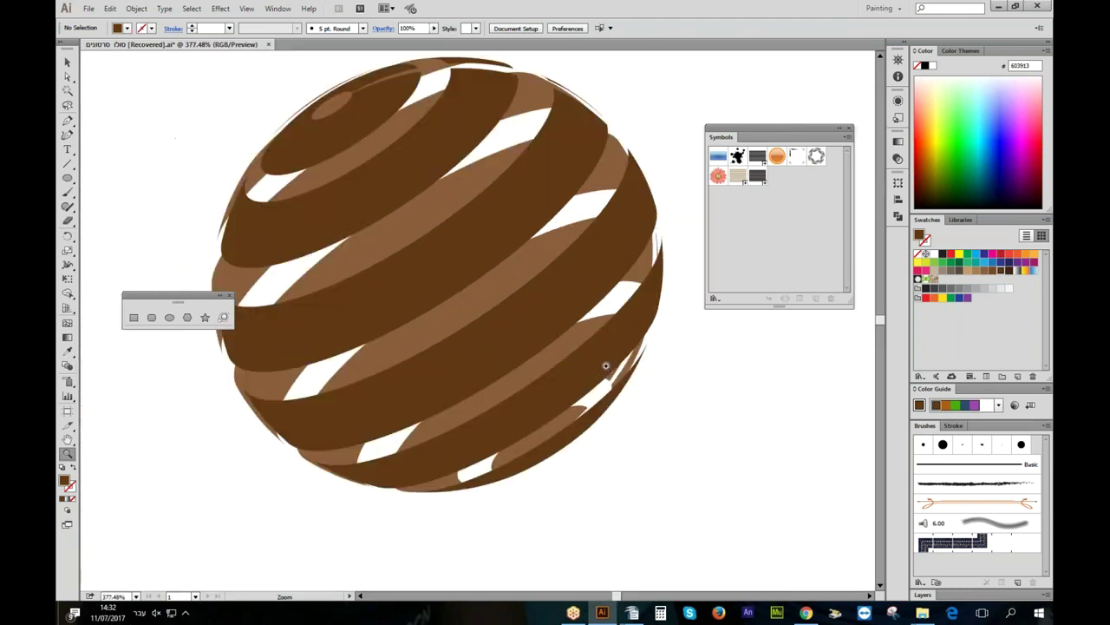
pyautogui.press('v')
pyautogui.hotkey('ctrl', '0')
pyautogui.press('v')
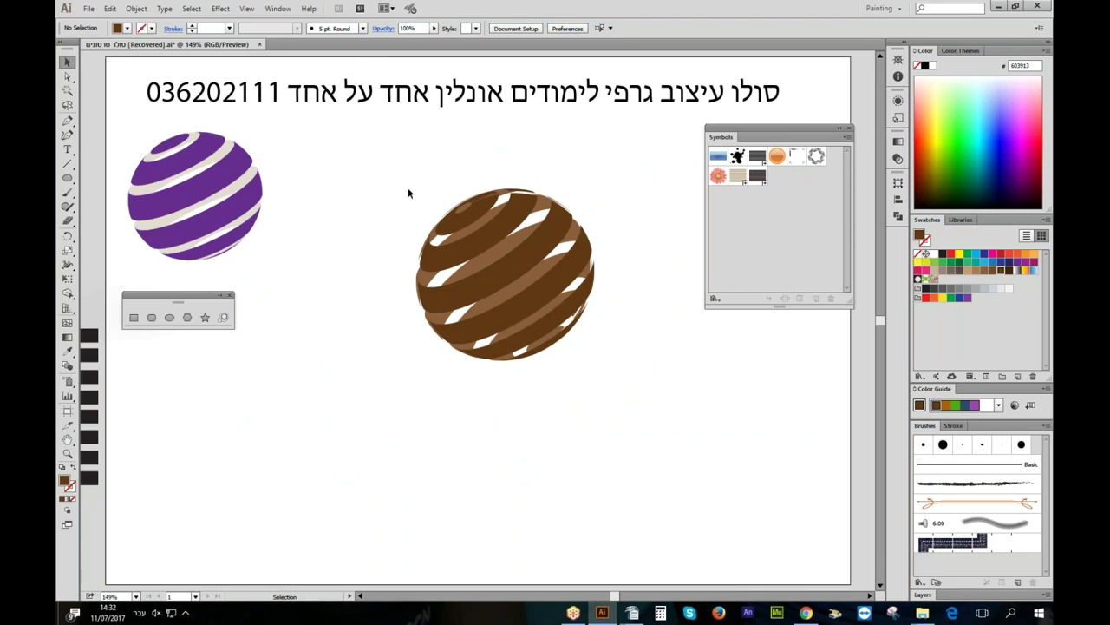
# Align the two overlapping brown stripe groups to each other by their horizontal and vertical centres.
pyautogui.click(442, 225)
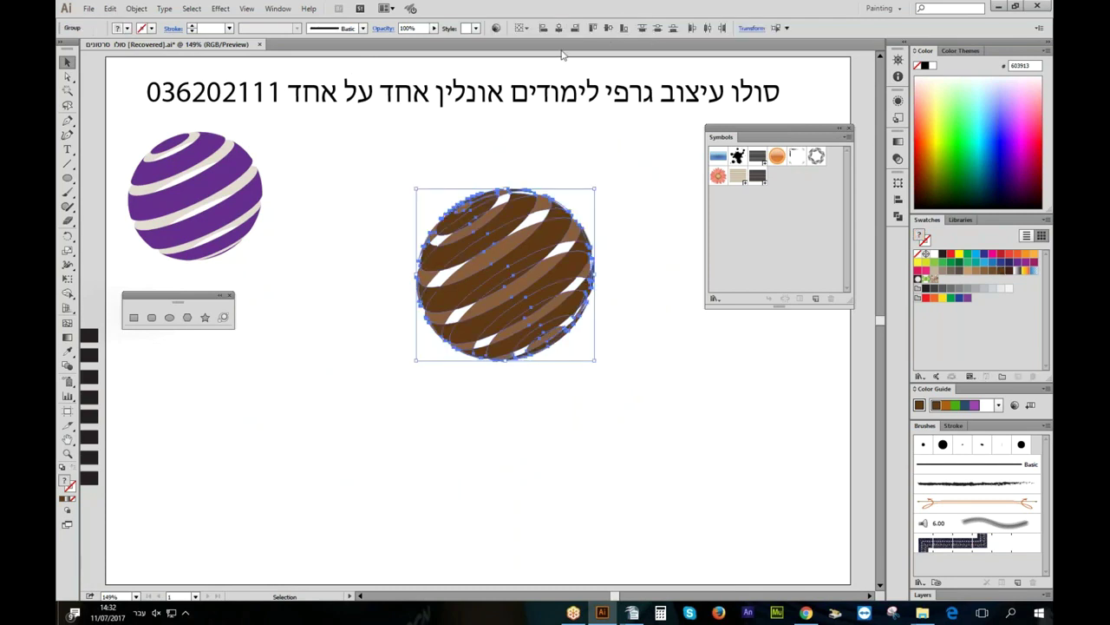
pyautogui.click(277, 8)
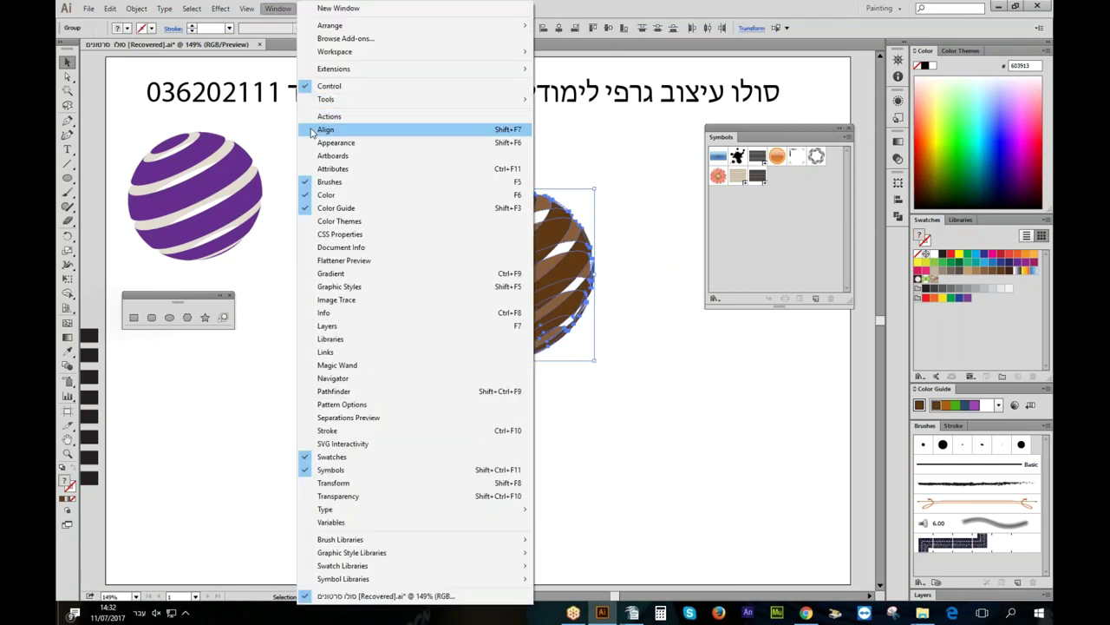
pyautogui.click(328, 130)
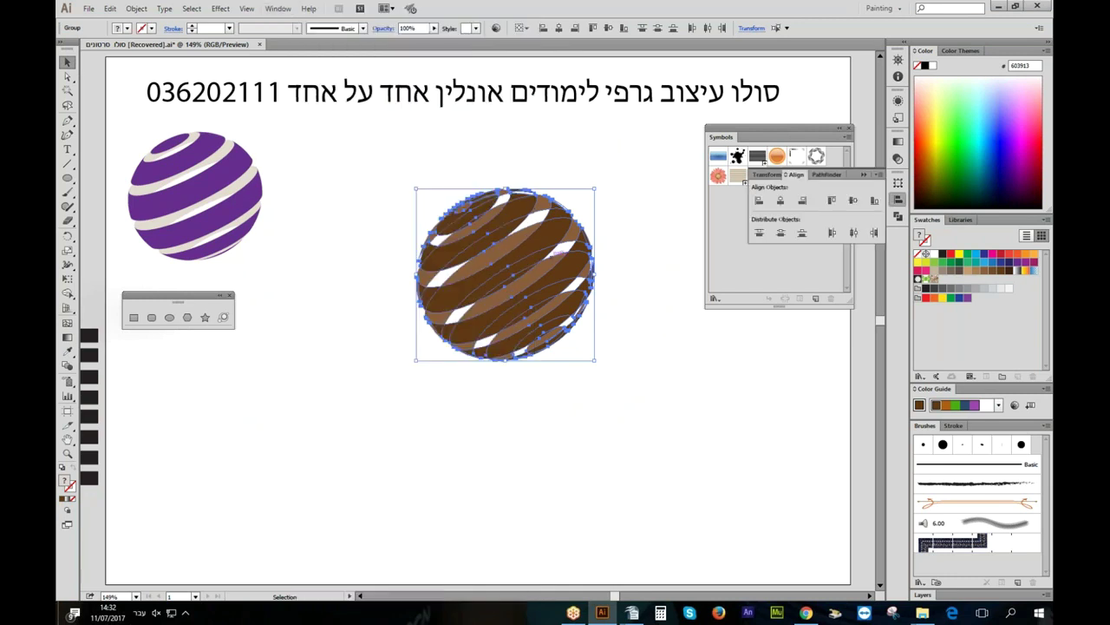
pyautogui.moveTo(796, 174); pyautogui.dragTo(742, 381)
pyautogui.moveTo(384, 199); pyautogui.dragTo(474, 306)
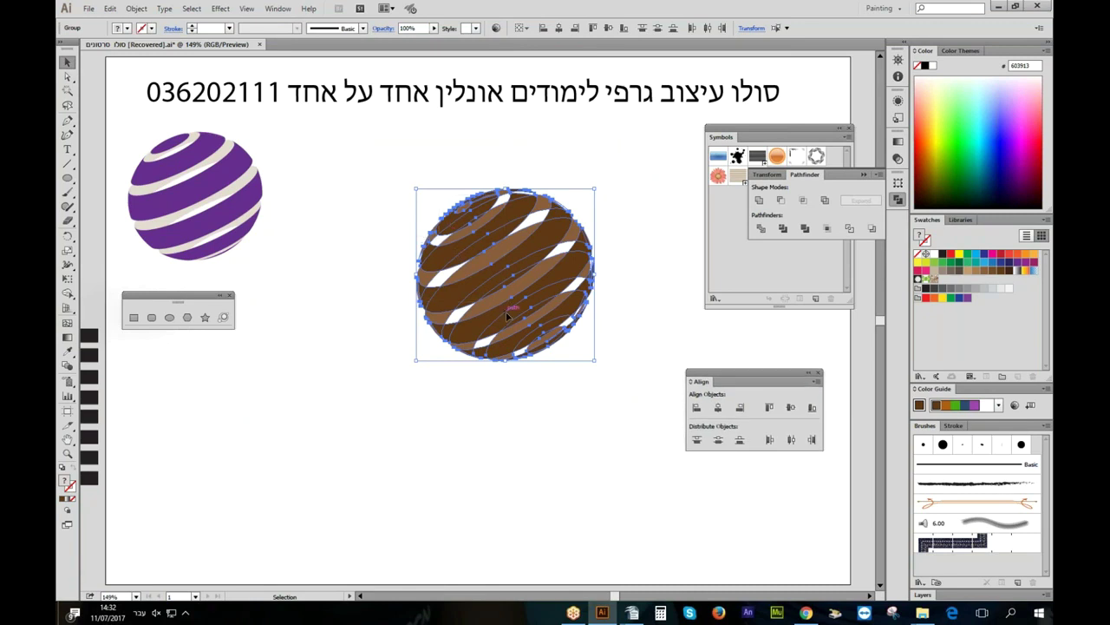
pyautogui.click(718, 408)
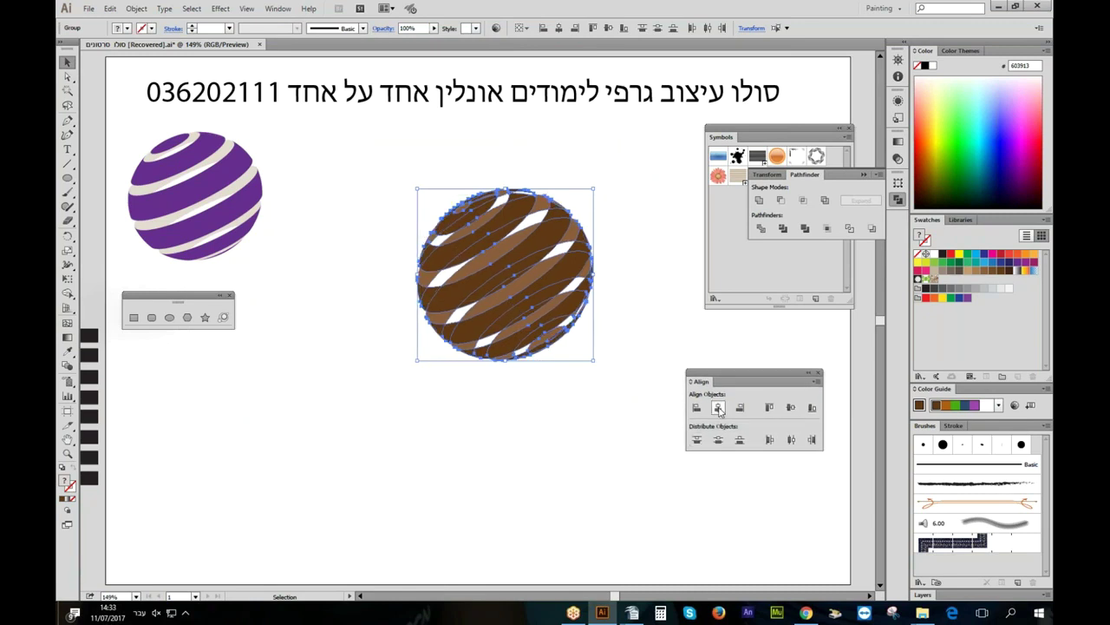
pyautogui.click(791, 408)
pyautogui.click(565, 455)
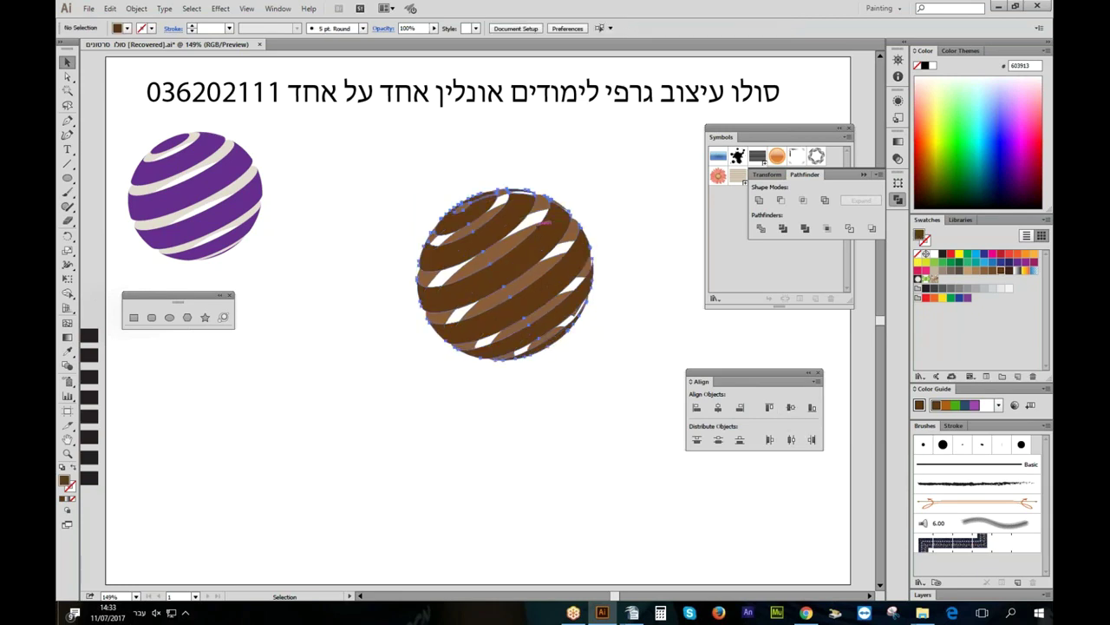
# Nudge the dark brown stripe group slightly up, and move it off the lighter stripes to the lower left of the artboard.
pyautogui.click(515, 222)
pyautogui.press('Up')
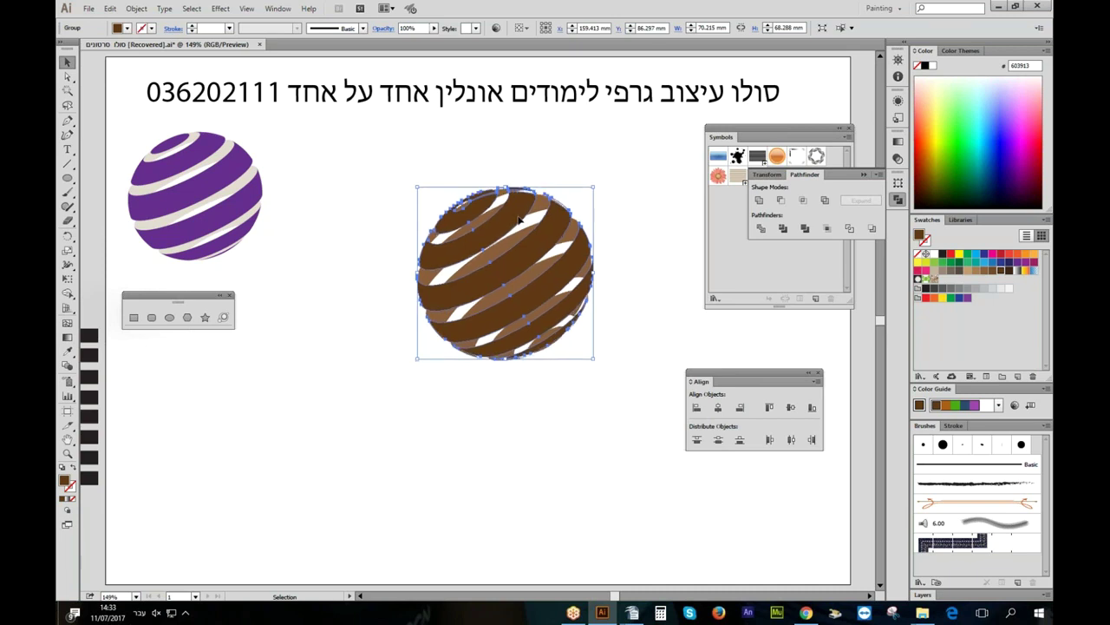
pyautogui.click(525, 422)
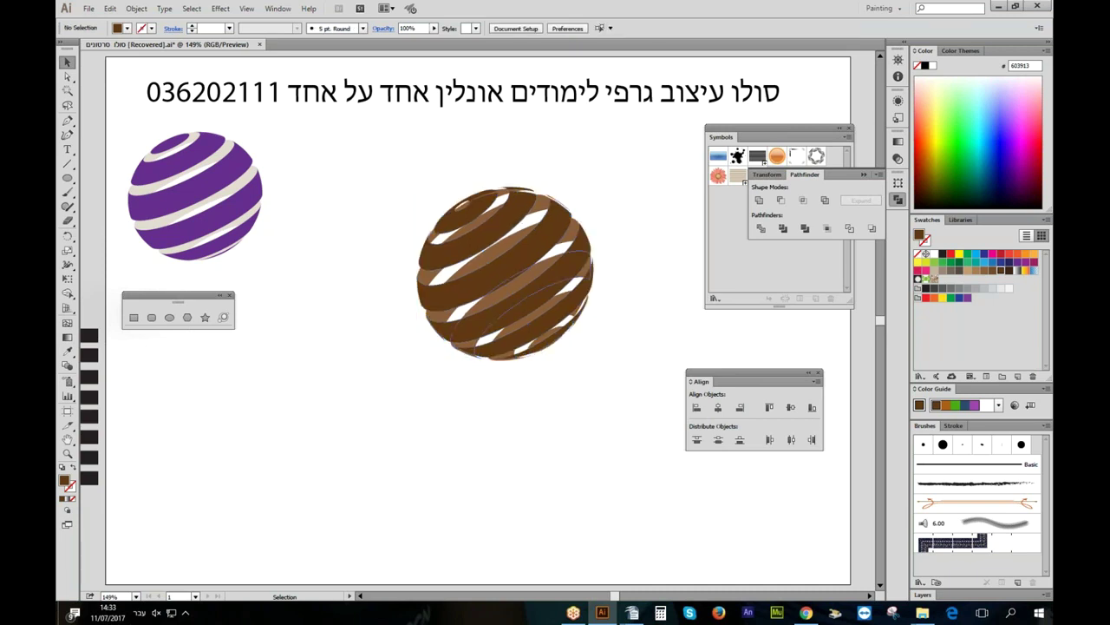
pyautogui.moveTo(545, 252); pyautogui.dragTo(349, 402)
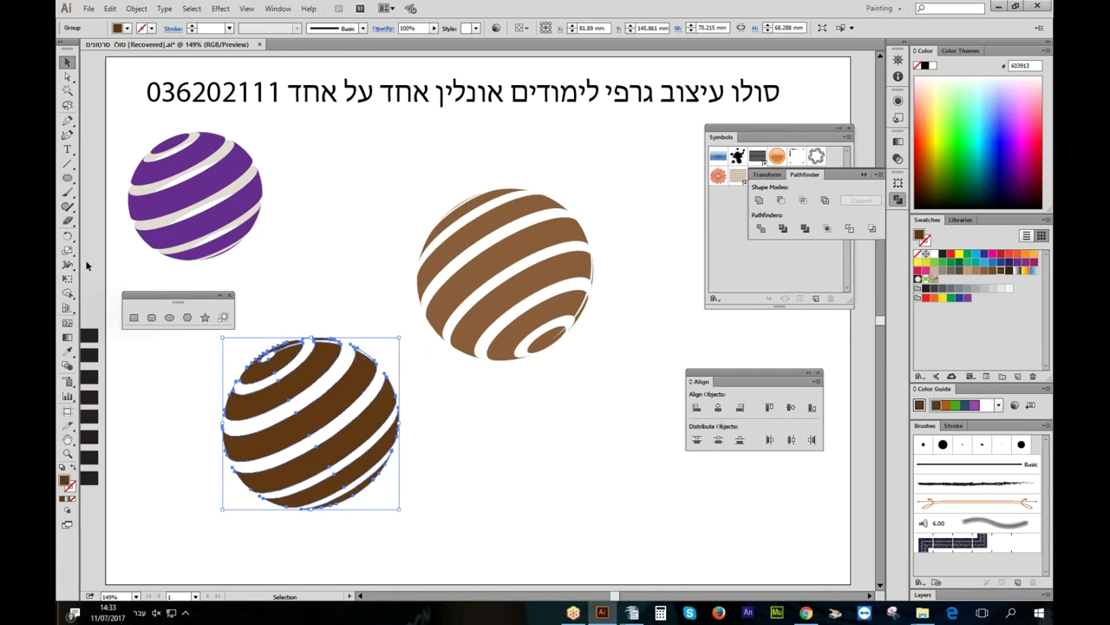
# Close the gap at the dark brown sphere's top edge by moving the thin sliver's lower anchor points onto the adjacent stripe's corners.
pyautogui.click(67, 454)
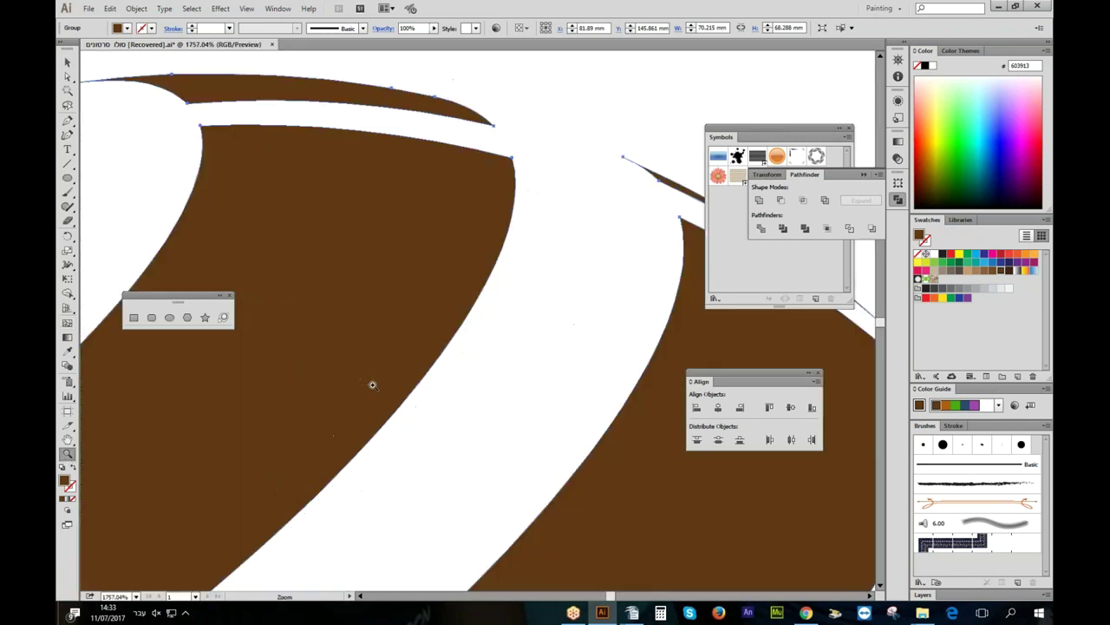
pyautogui.moveTo(310, 333); pyautogui.dragTo(370, 386)
pyautogui.click(68, 76)
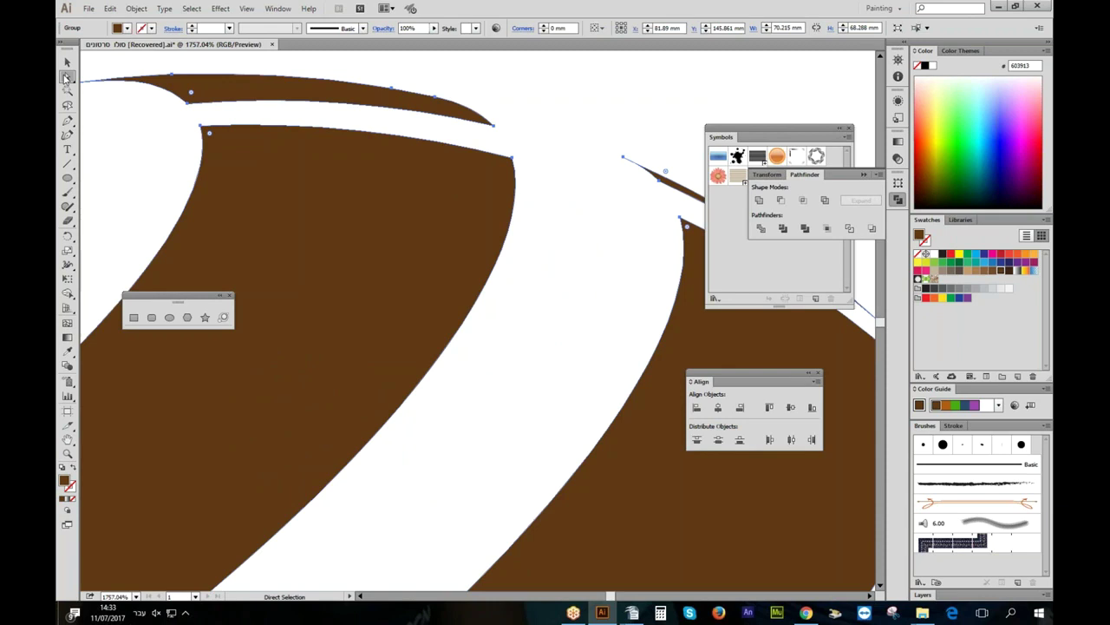
pyautogui.click(504, 124)
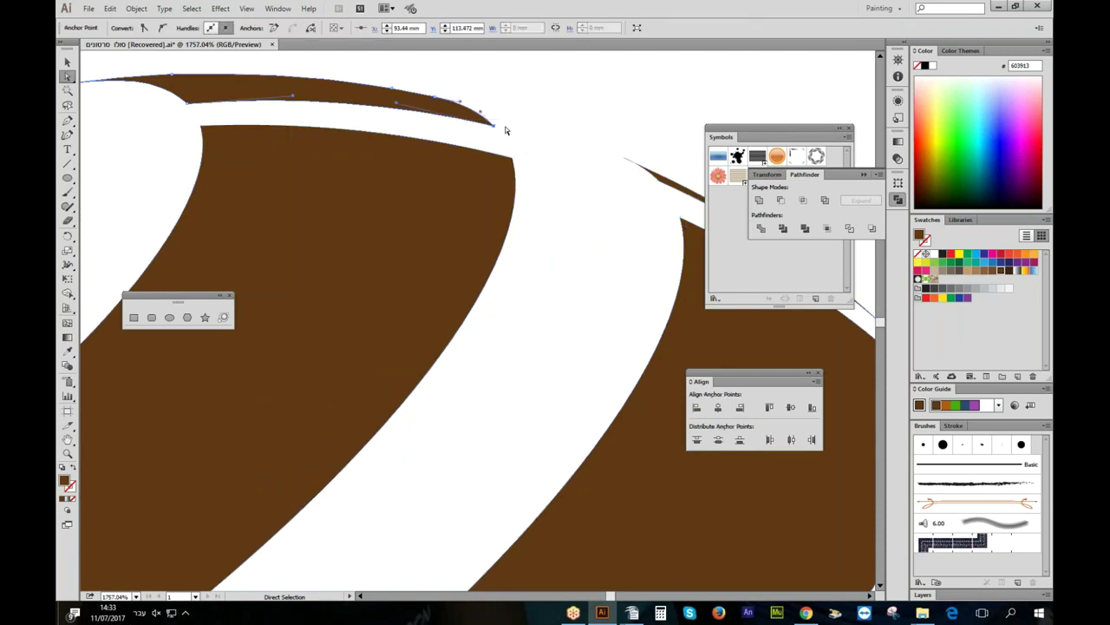
pyautogui.moveTo(495, 127); pyautogui.dragTo(513, 158)
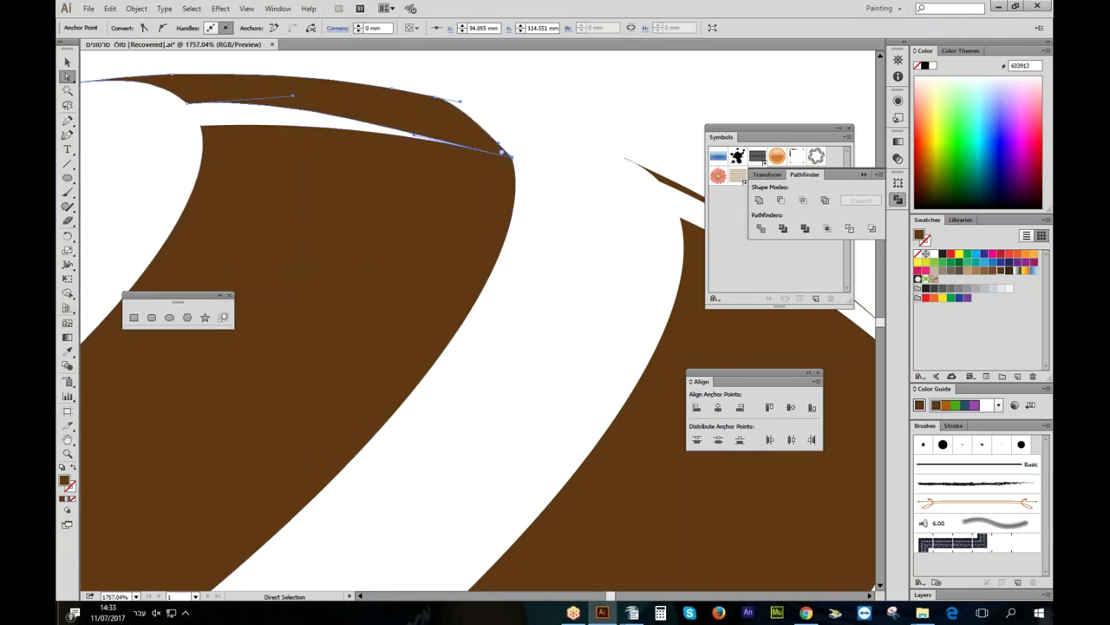
pyautogui.click(187, 102)
pyautogui.moveTo(187, 102); pyautogui.dragTo(202, 124)
pyautogui.moveTo(305, 117); pyautogui.dragTo(303, 132)
# Join the next thin sliver to the right with its dark brown stripe by moving its lower anchor points onto the stripe's corners.
pyautogui.click(602, 324)
pyautogui.press('space')
pyautogui.moveTo(603, 323); pyautogui.dragTo(361, 265)
pyautogui.moveTo(613, 260); pyautogui.dragTo(644, 303)
pyautogui.moveTo(368, 103); pyautogui.dragTo(398, 136)
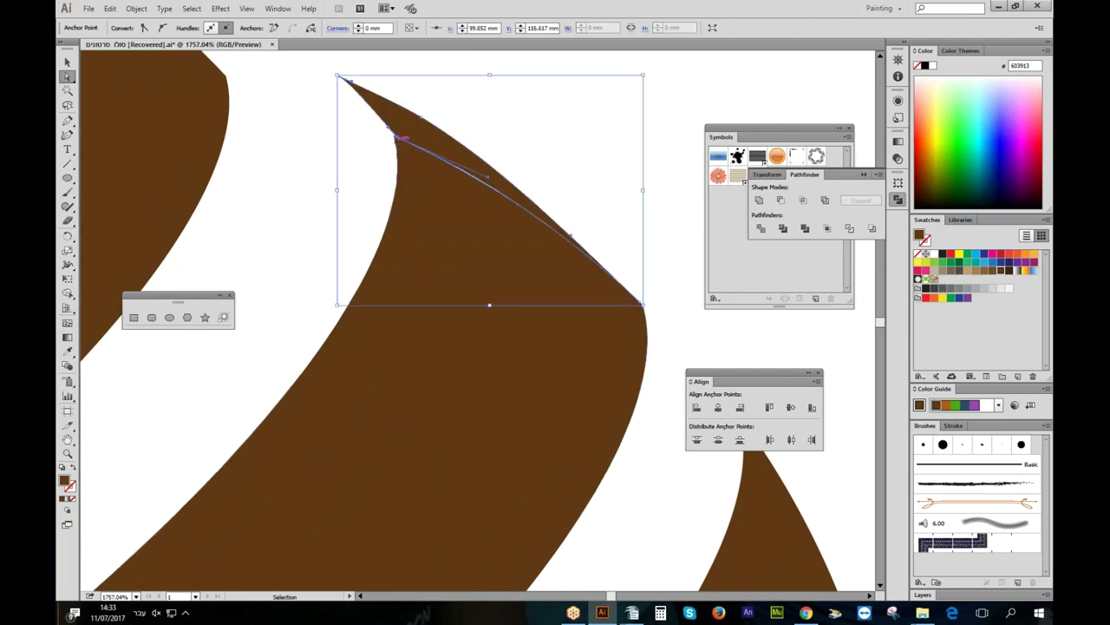
pyautogui.hotkey('ctrl', '0')
pyautogui.click(475, 162)
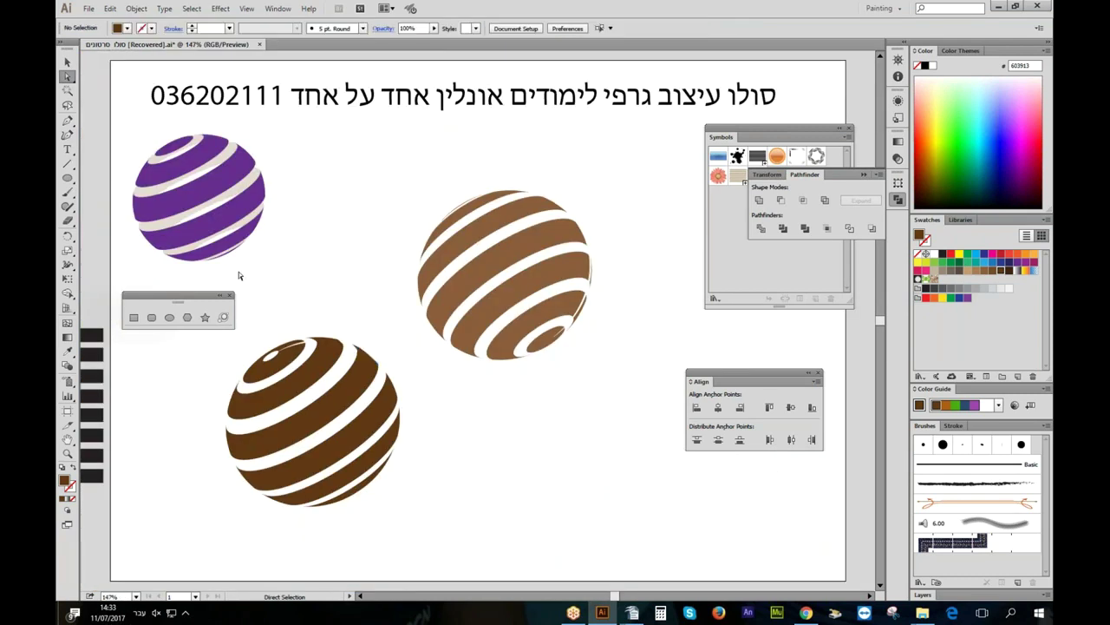
# Close the narrow gap in the sphere's uppermost dark brown stripe by moving its anchor points and bending the curve handle over the gap.
pyautogui.click(68, 453)
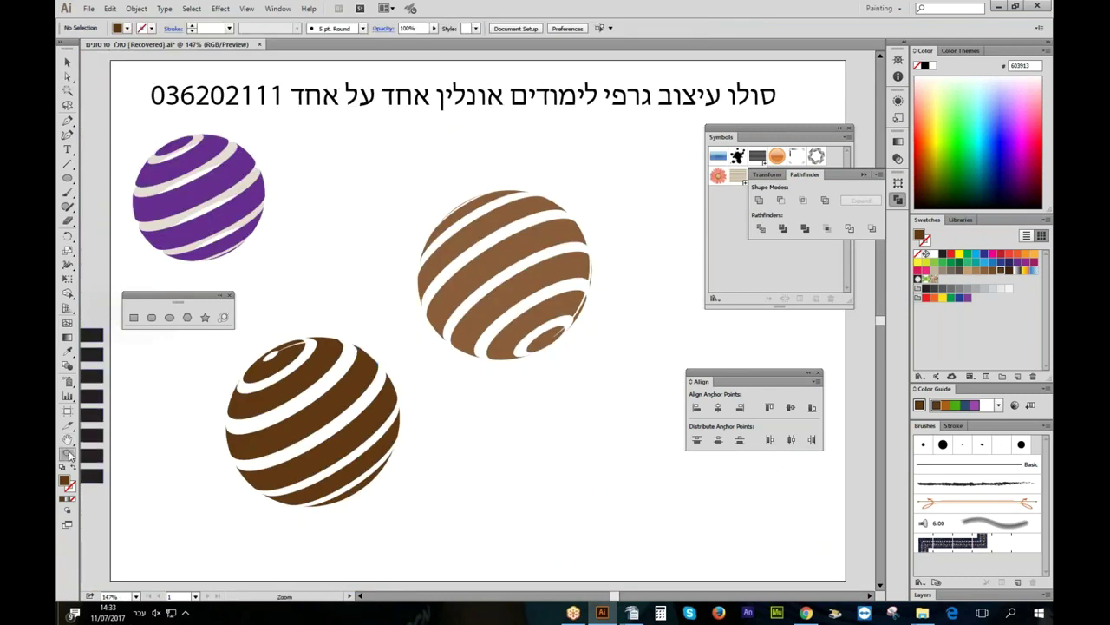
pyautogui.moveTo(269, 334); pyautogui.dragTo(333, 375)
pyautogui.click(68, 77)
pyautogui.click(518, 161)
pyautogui.moveTo(521, 165); pyautogui.dragTo(531, 178)
pyautogui.moveTo(396, 304); pyautogui.dragTo(527, 252)
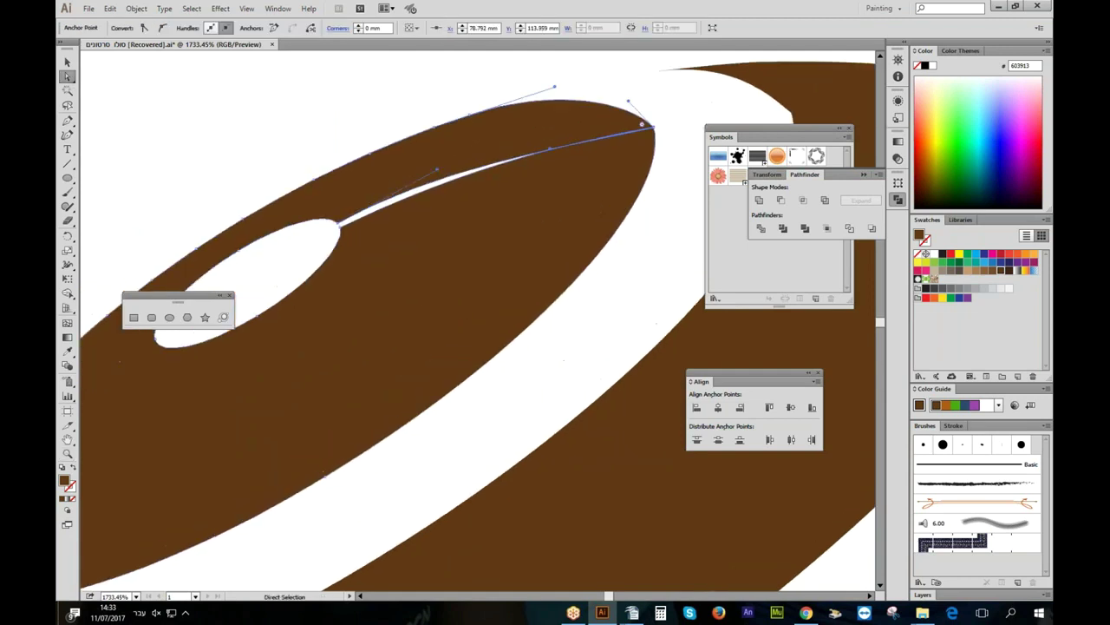
pyautogui.moveTo(338, 223); pyautogui.dragTo(341, 229)
pyautogui.moveTo(439, 177); pyautogui.dragTo(443, 187)
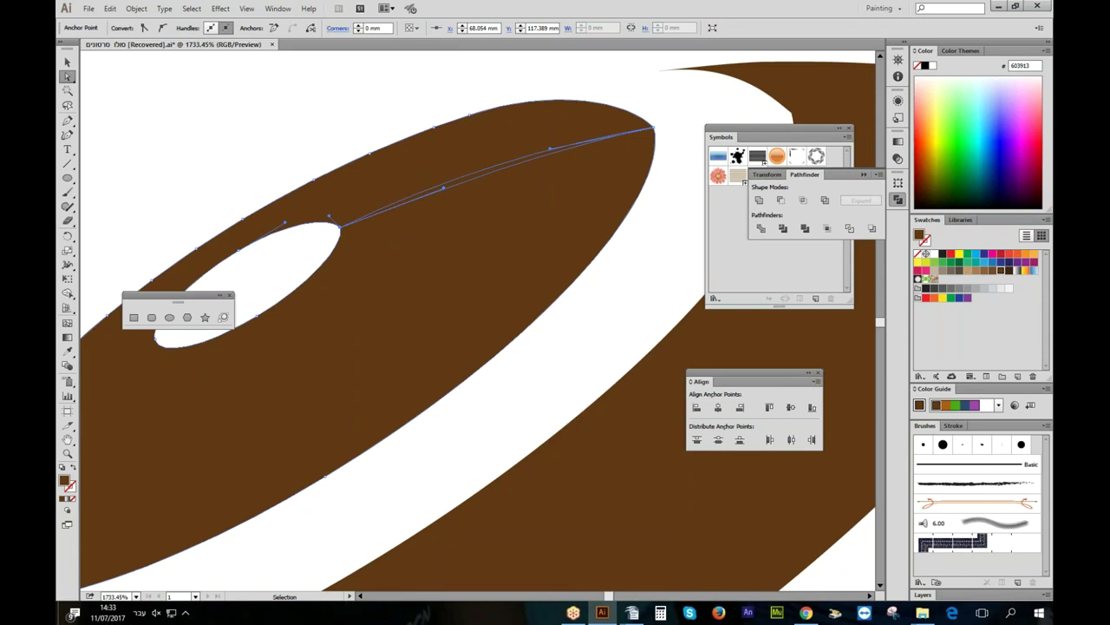
pyautogui.hotkey('ctrl', '0')
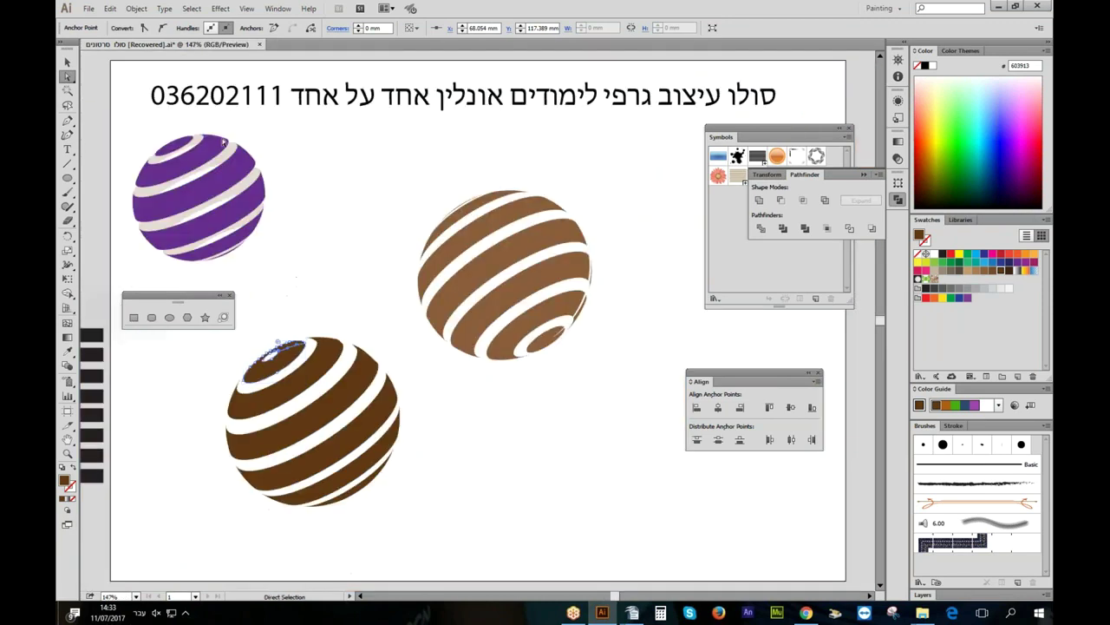
pyautogui.click(129, 107)
# Place the dark brown stripe group over the medium brown one and align both by their horizontal and vertical centres.
pyautogui.click(68, 62)
pyautogui.moveTo(302, 384); pyautogui.dragTo(497, 235)
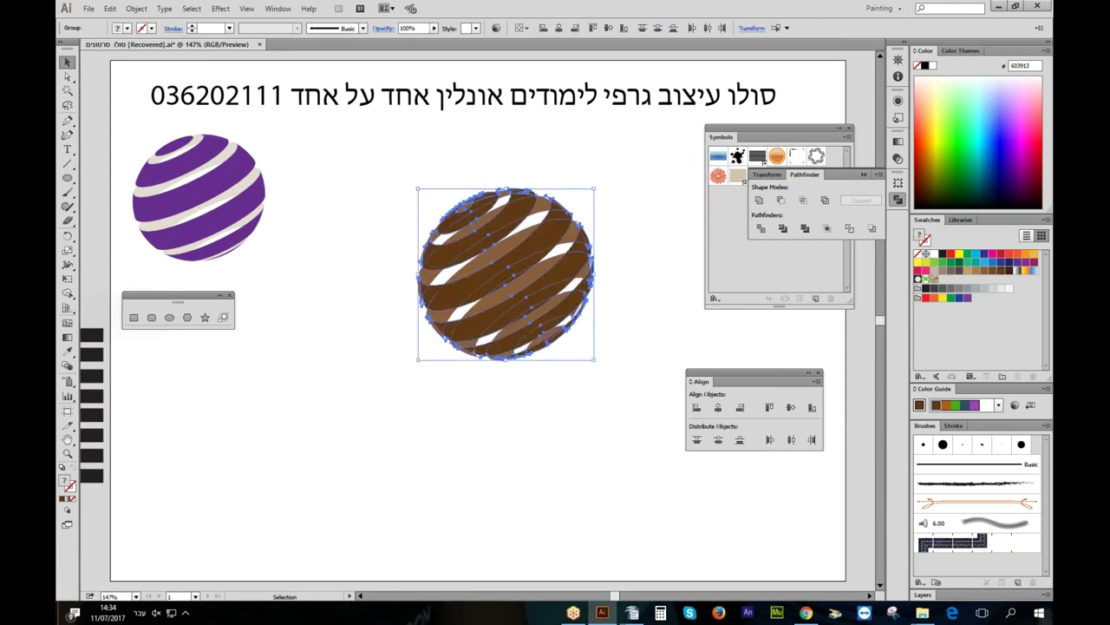
pyautogui.click(718, 407)
pyautogui.click(789, 407)
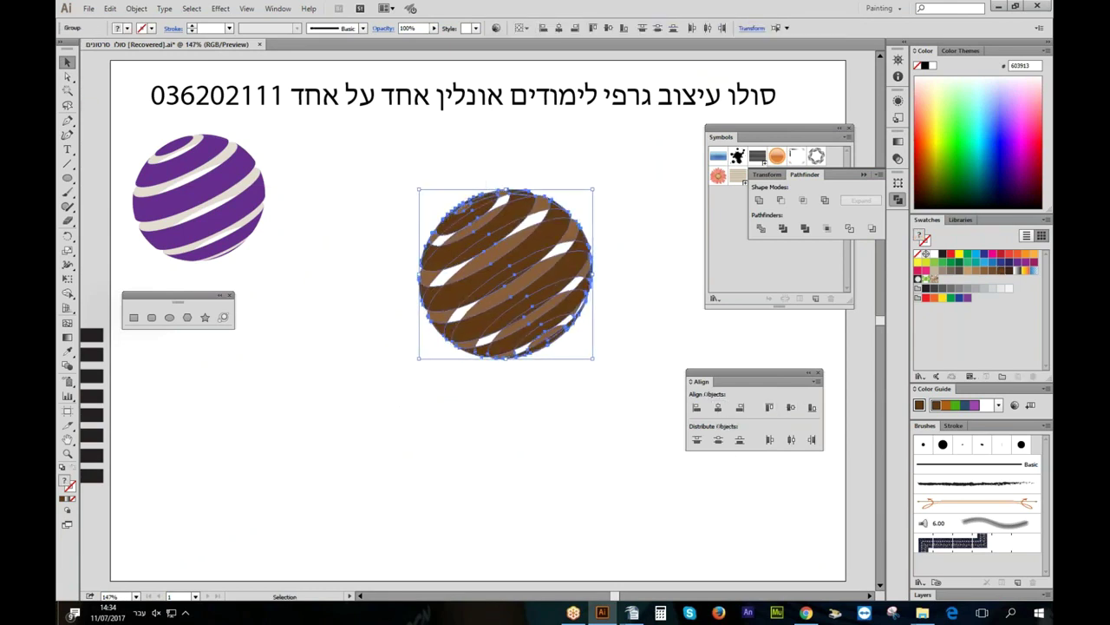
pyautogui.hotkey('ctrl', 'shift', 'a')
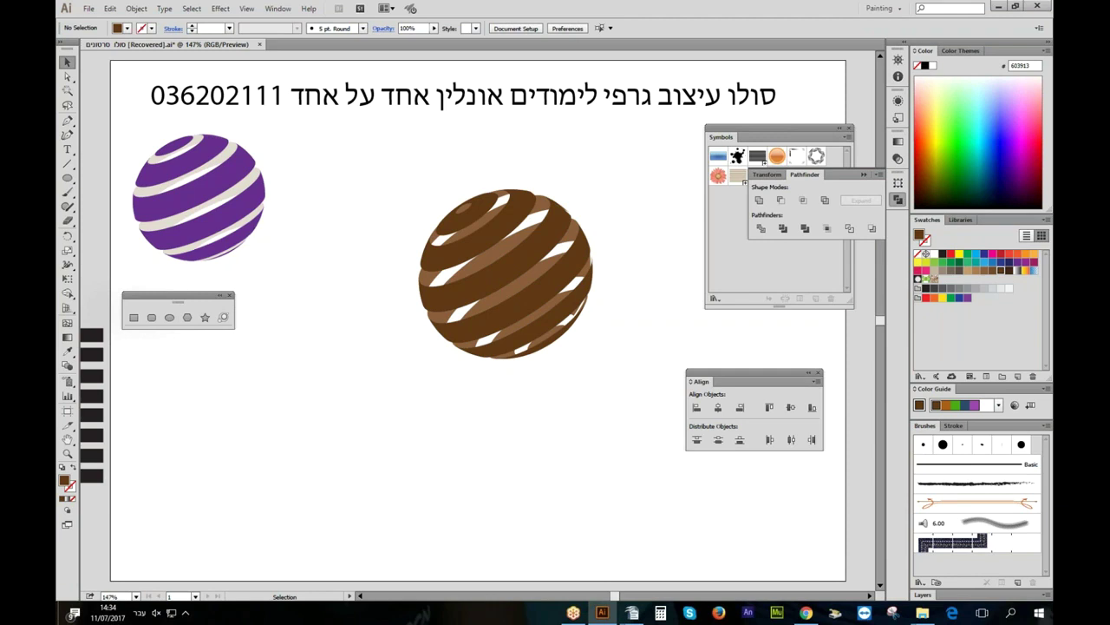
# Shift the medium brown stripe group slightly down and left of the dark one, and fill it with light brown C19272.
pyautogui.click(495, 257)
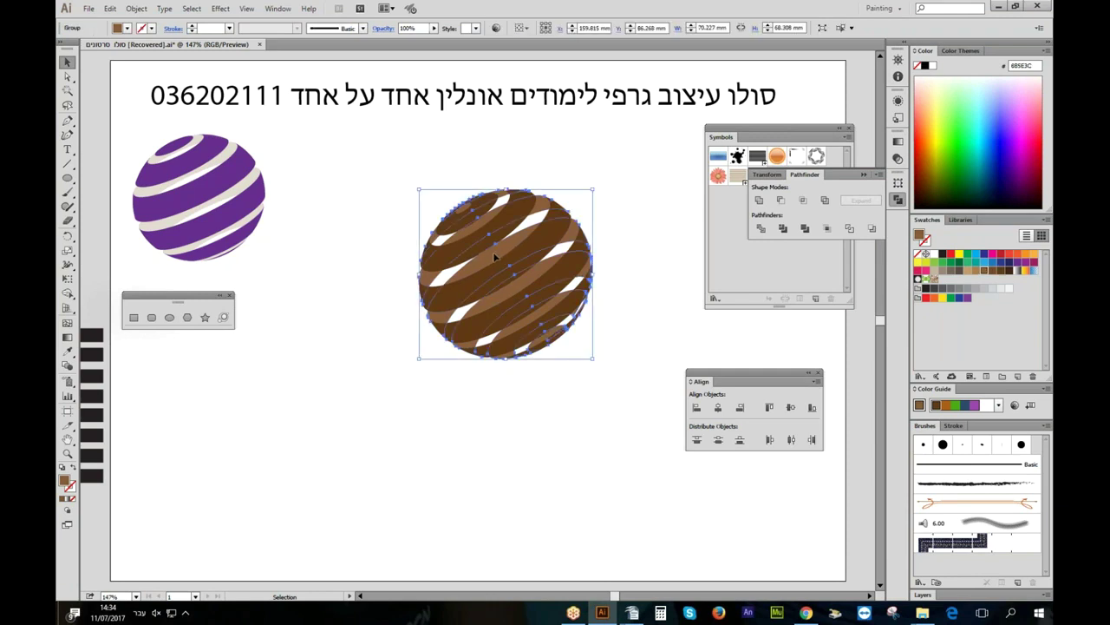
pyautogui.moveTo(494, 257); pyautogui.dragTo(470, 277)
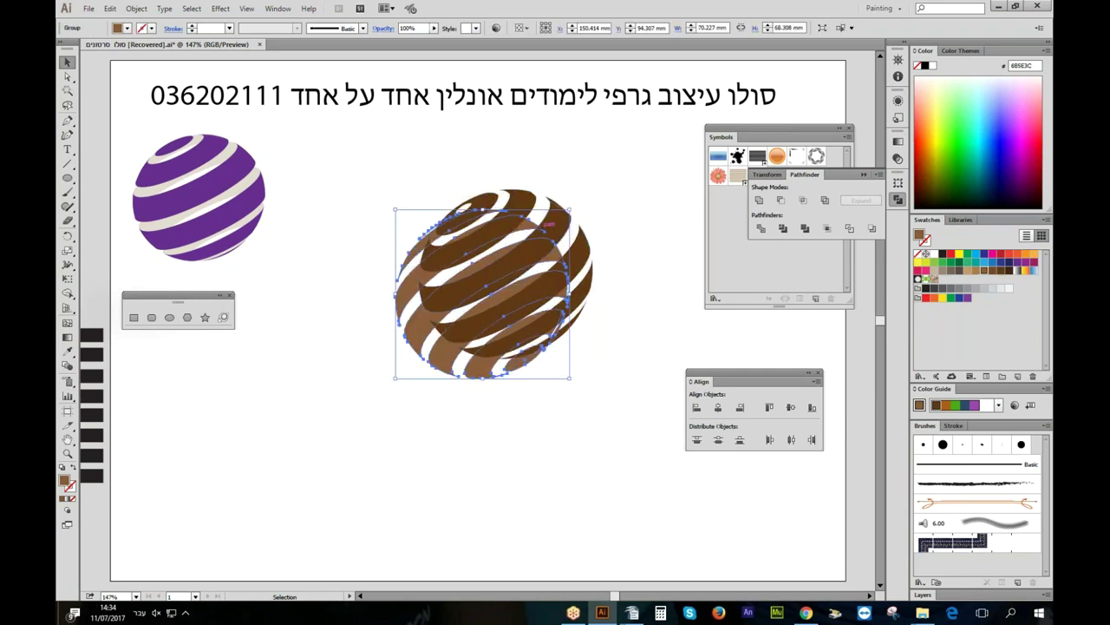
pyautogui.doubleClick(65, 479)
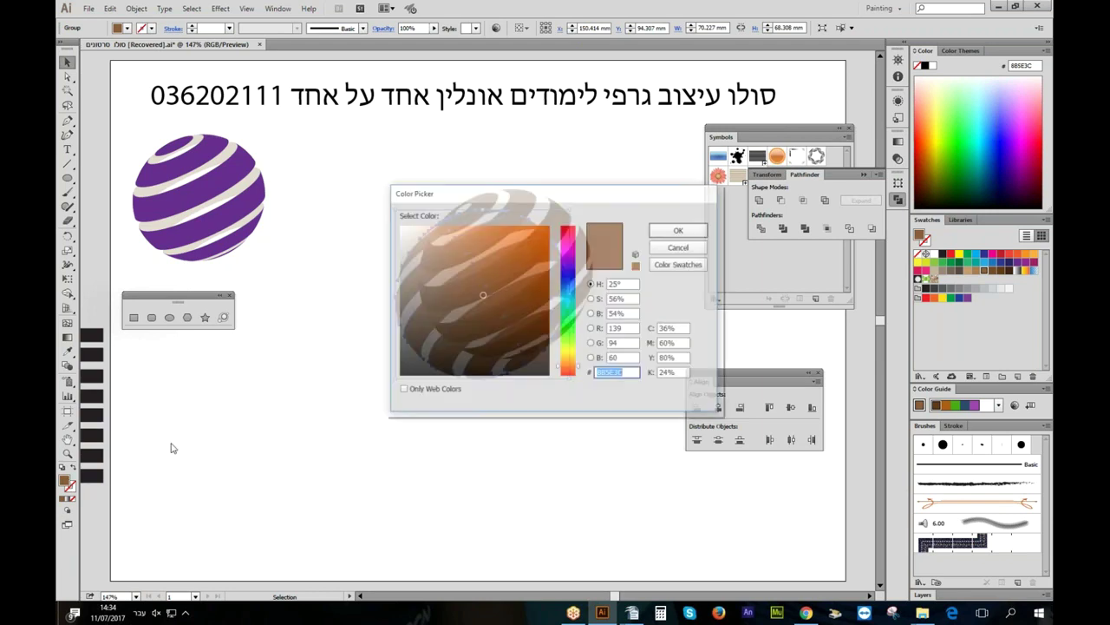
pyautogui.moveTo(483, 293); pyautogui.dragTo(466, 268)
pyautogui.click(680, 229)
# Nudge the light brown stripe group to the right, and centre it with the dark brown group horizontally and vertically.
pyautogui.press('Right')
pyautogui.press('Right')
pyautogui.press('Right')
pyautogui.press('Right')
pyautogui.press('Right')
pyautogui.press('Right')
pyautogui.press('Right')
pyautogui.press('Right')
pyautogui.press('Right')
pyautogui.press('Right')
pyautogui.press('Right')
pyautogui.press('Right')
pyautogui.press('Right')
pyautogui.press('Right')
pyautogui.press('Right')
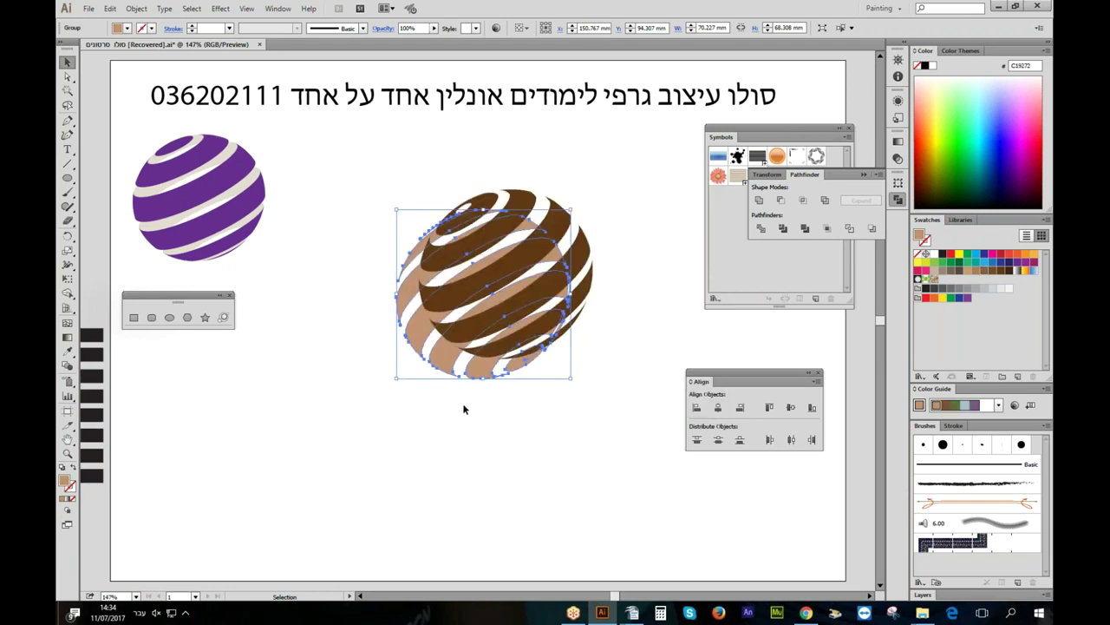
pyautogui.moveTo(453, 442); pyautogui.dragTo(543, 373)
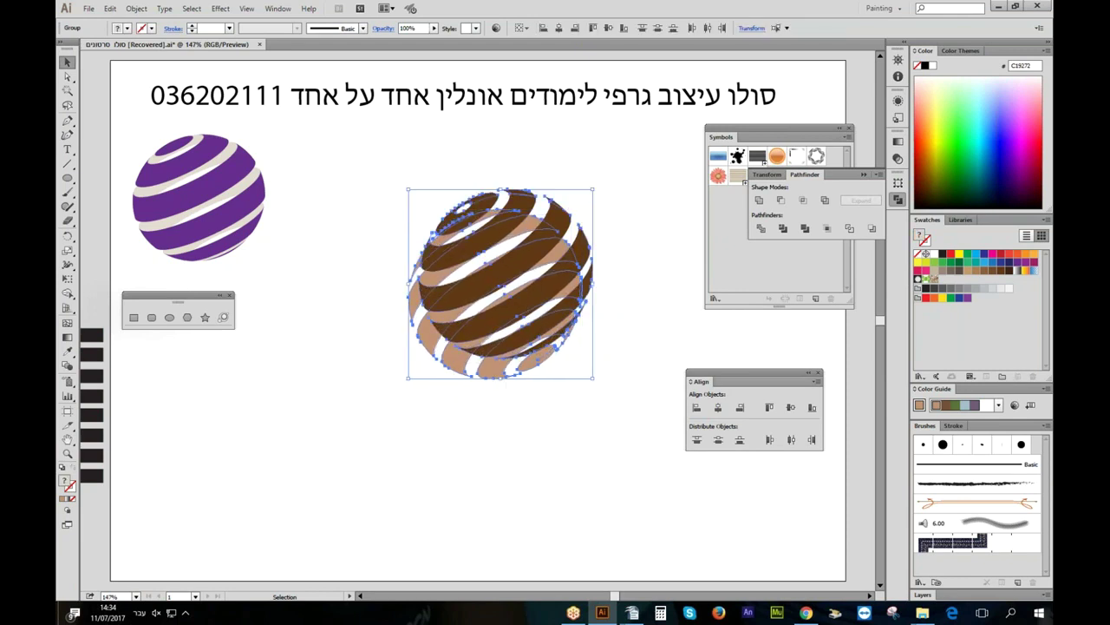
pyautogui.click(718, 407)
pyautogui.click(790, 406)
pyautogui.hotkey('ctrl', 'shift', 'a')
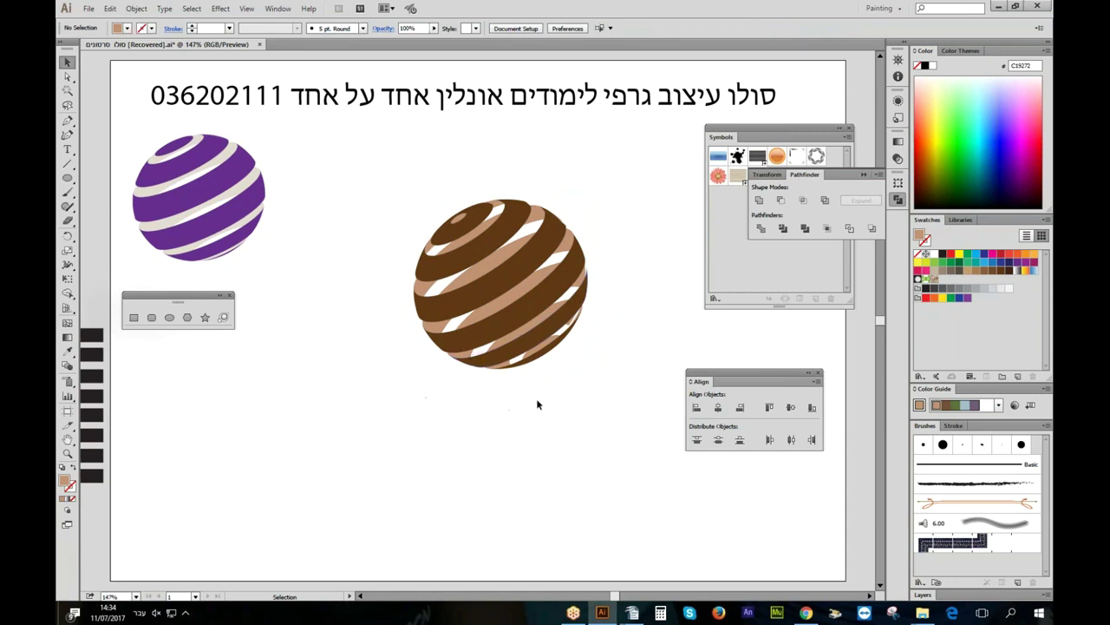
# Draw a flat ellipse about 79 by 10 mm just beneath the striped sphere.
pyautogui.click(169, 317)
pyautogui.moveTo(396, 398); pyautogui.dragTo(591, 422)
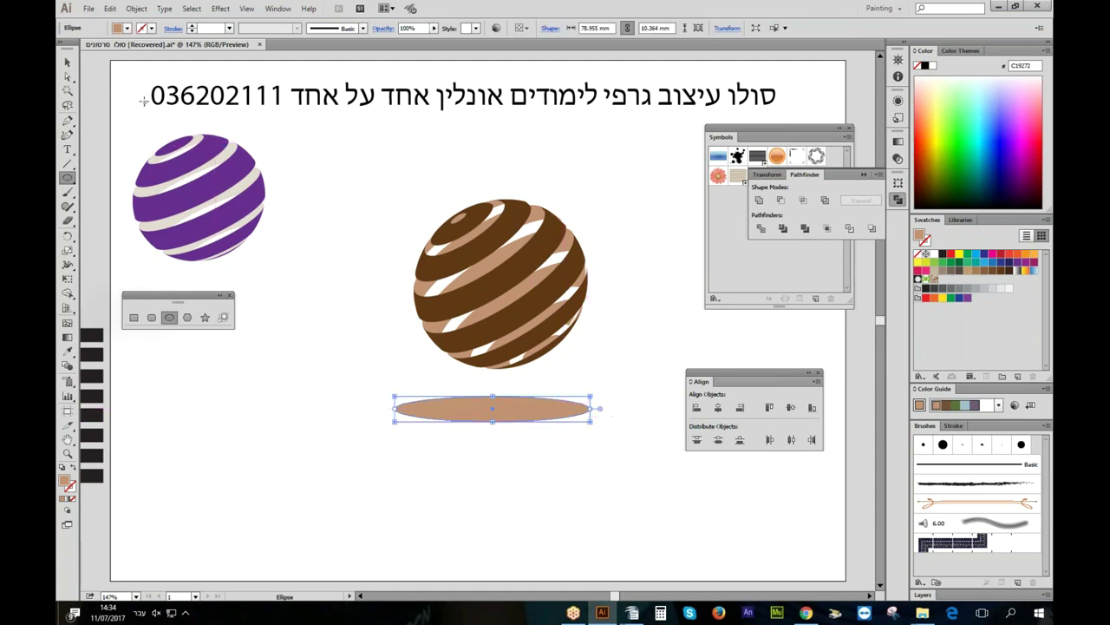
pyautogui.click(66, 62)
# Apply a Gaussian Blur with a 36.1 pixel radius to the flat ellipse, with the preview turned on.
pyautogui.click(220, 9)
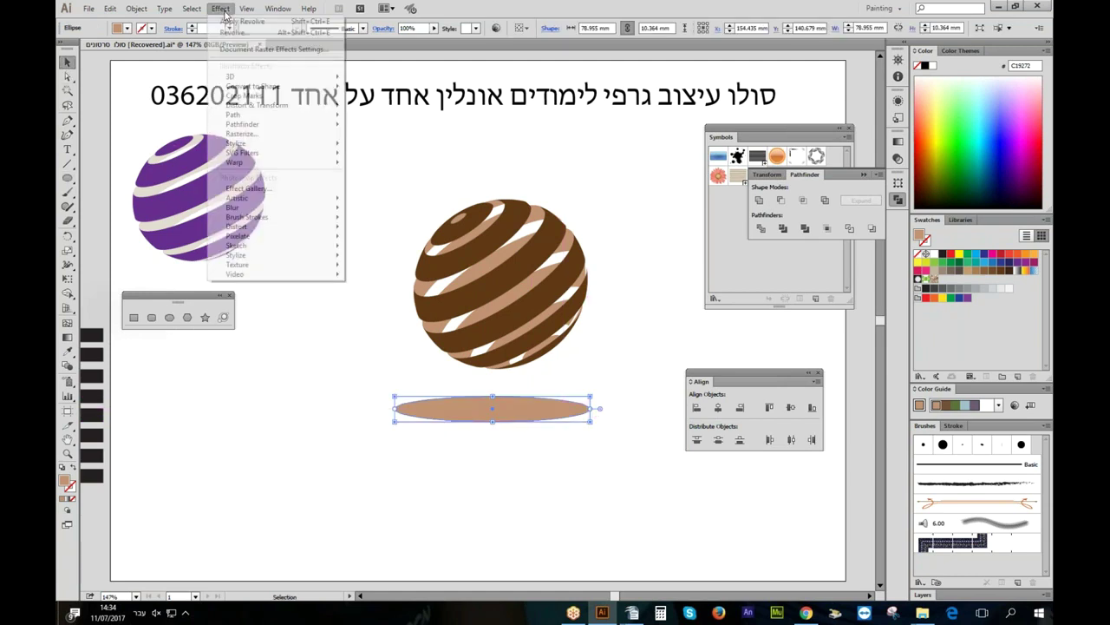
pyautogui.moveTo(285, 208)
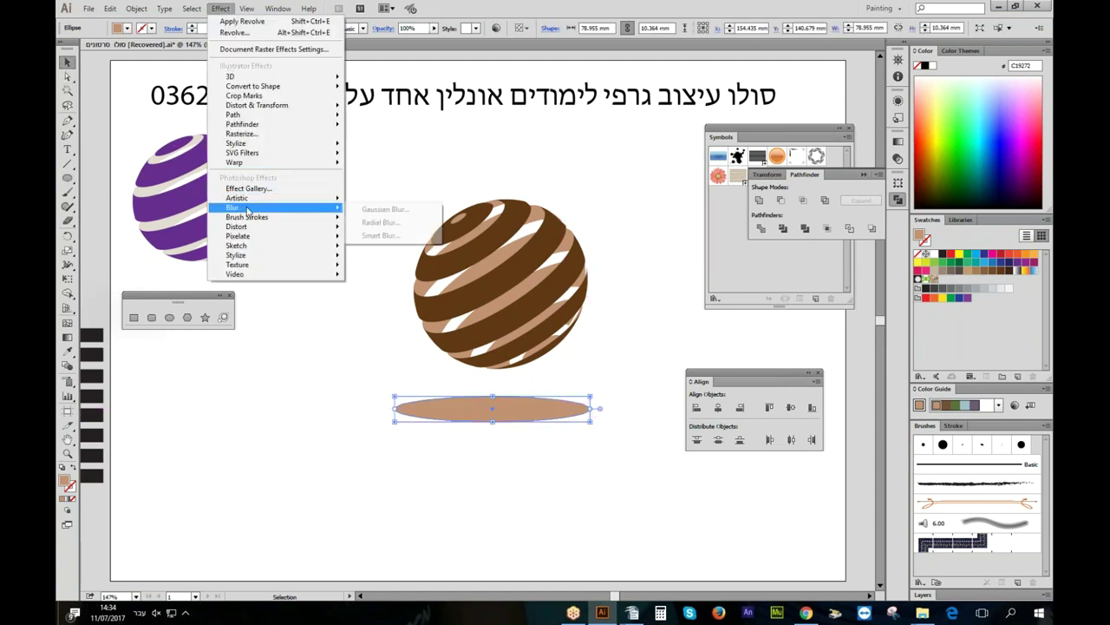
pyautogui.click(388, 209)
pyautogui.moveTo(548, 260); pyautogui.dragTo(397, 183)
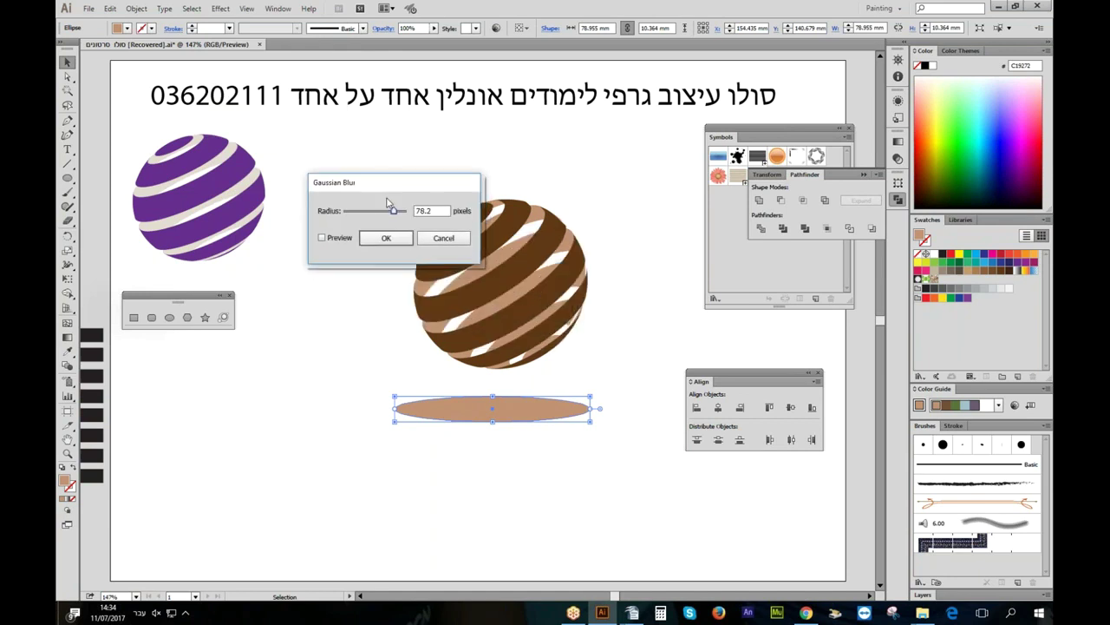
pyautogui.click(333, 239)
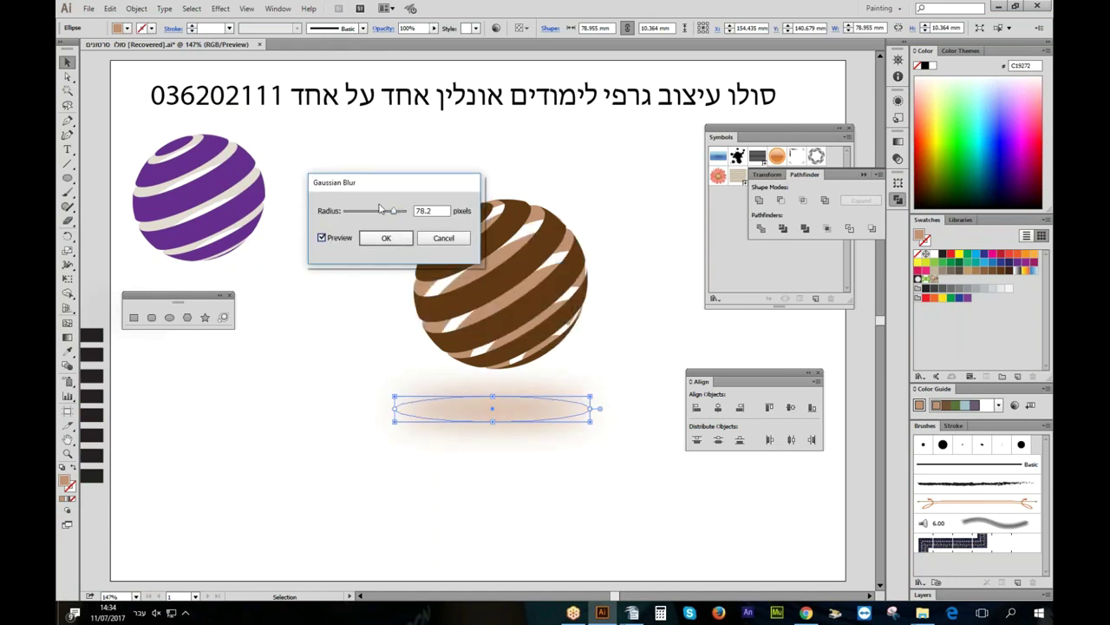
pyautogui.moveTo(392, 215)
pyautogui.mouseDown()
pyautogui.moveTo(371, 215)
pyautogui.moveTo(396, 214)
pyautogui.moveTo(382, 214)
pyautogui.mouseUp()
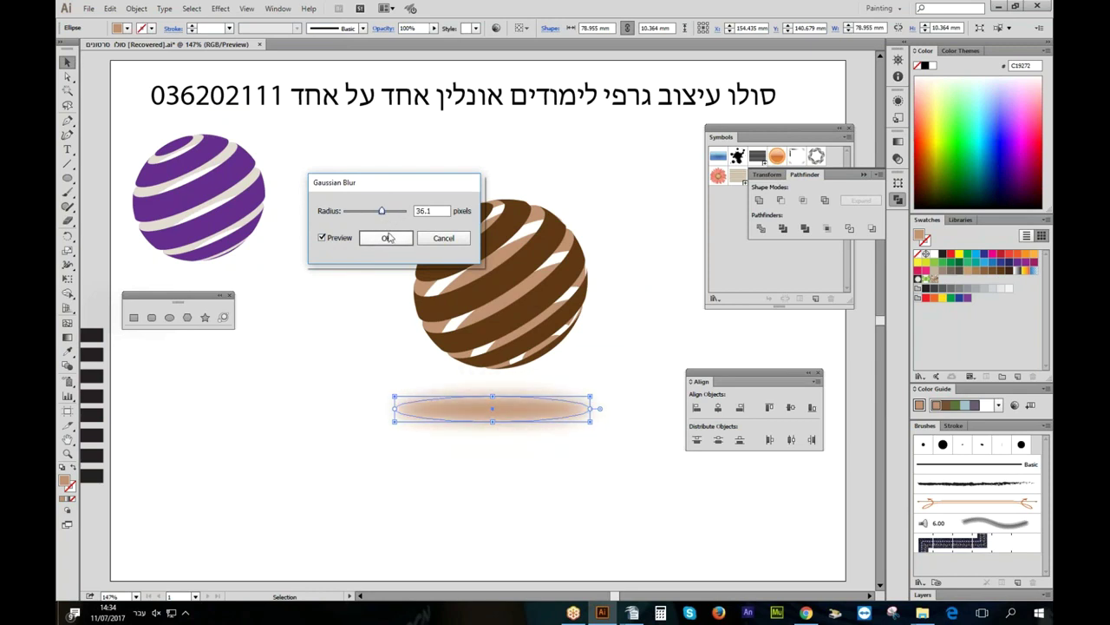
pyautogui.click(388, 239)
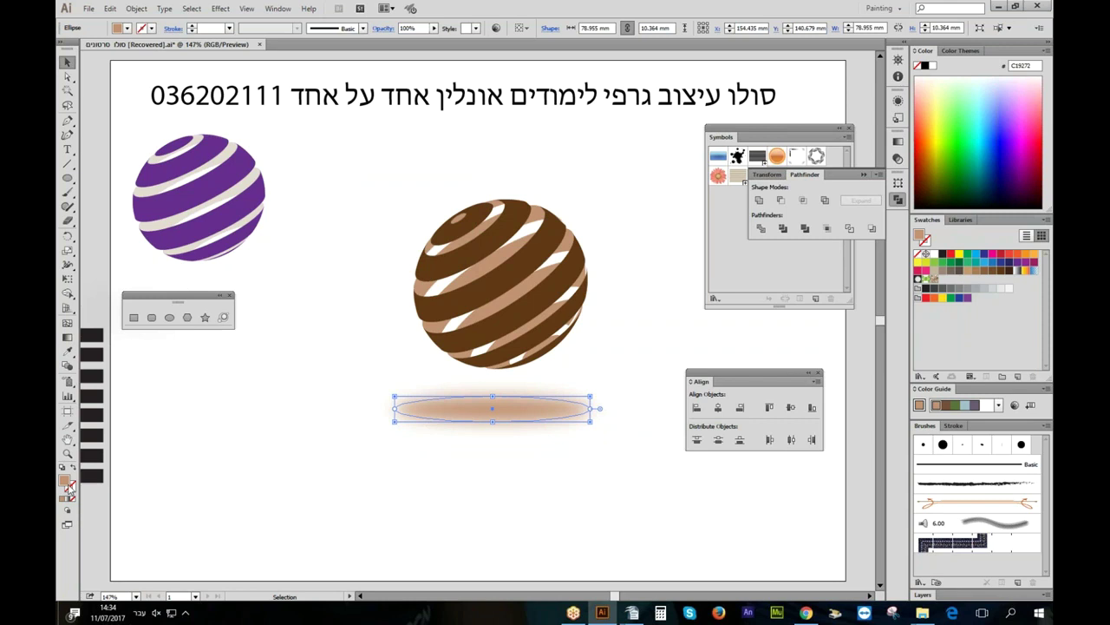
# Fill the blurred ellipse with black and lower its opacity to 58% to make the sphere's shadow.
pyautogui.click(943, 254)
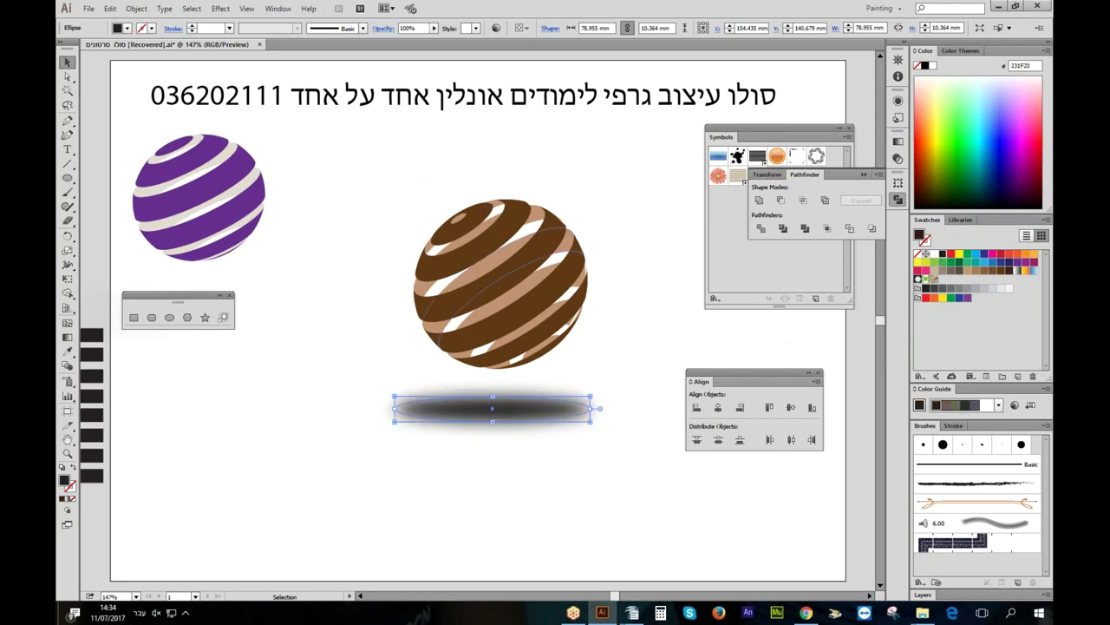
pyautogui.moveTo(342, 371); pyautogui.dragTo(422, 451)
pyautogui.click(434, 28)
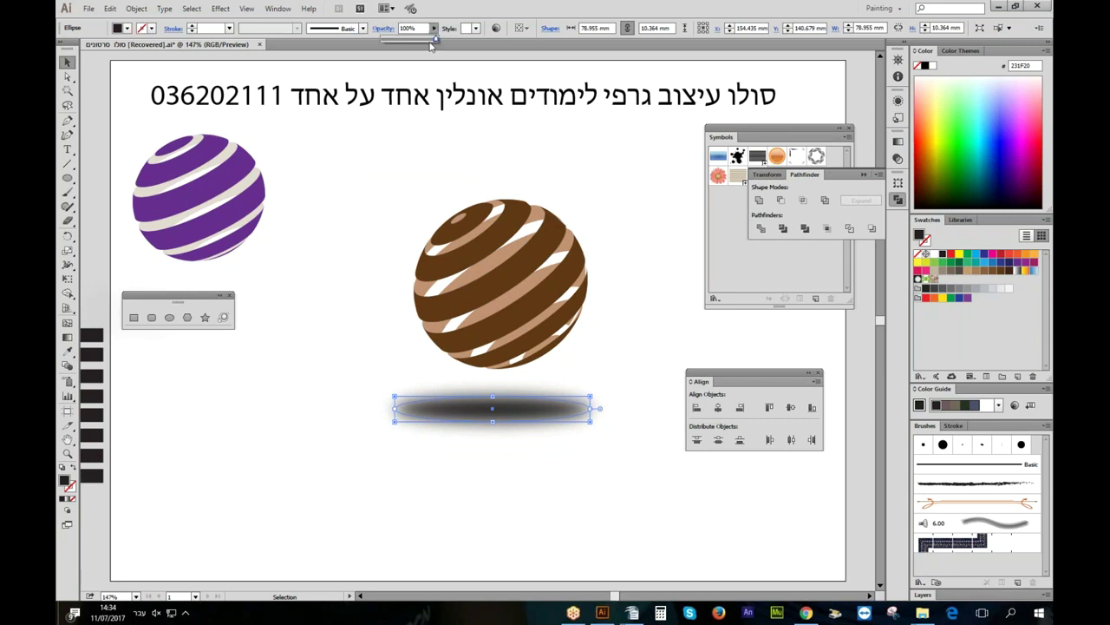
pyautogui.moveTo(430, 41); pyautogui.dragTo(423, 40)
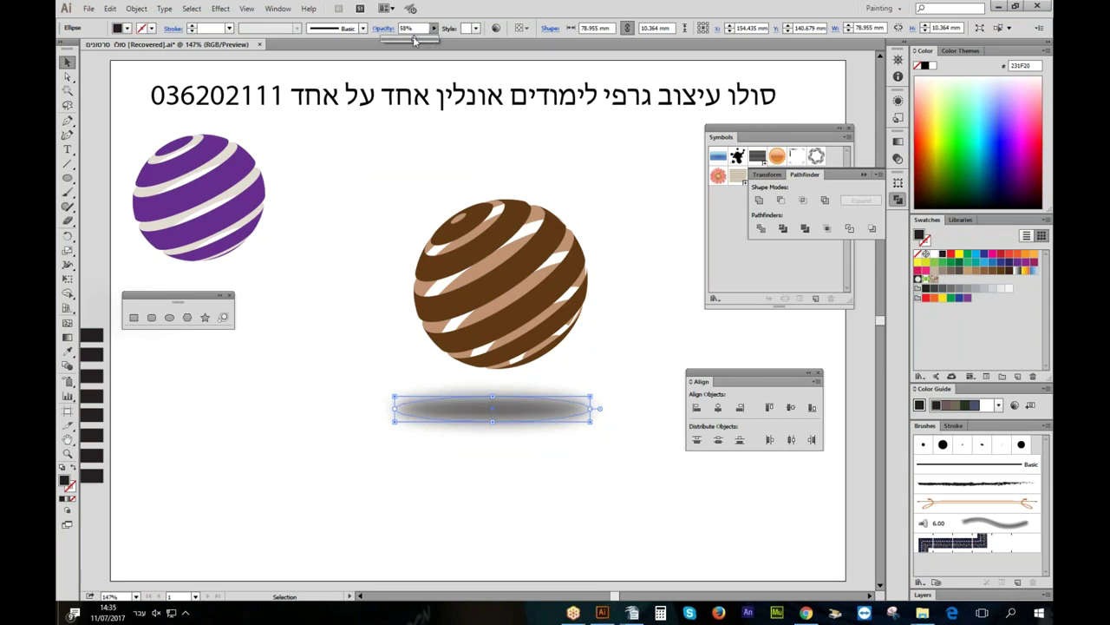
pyautogui.click(544, 440)
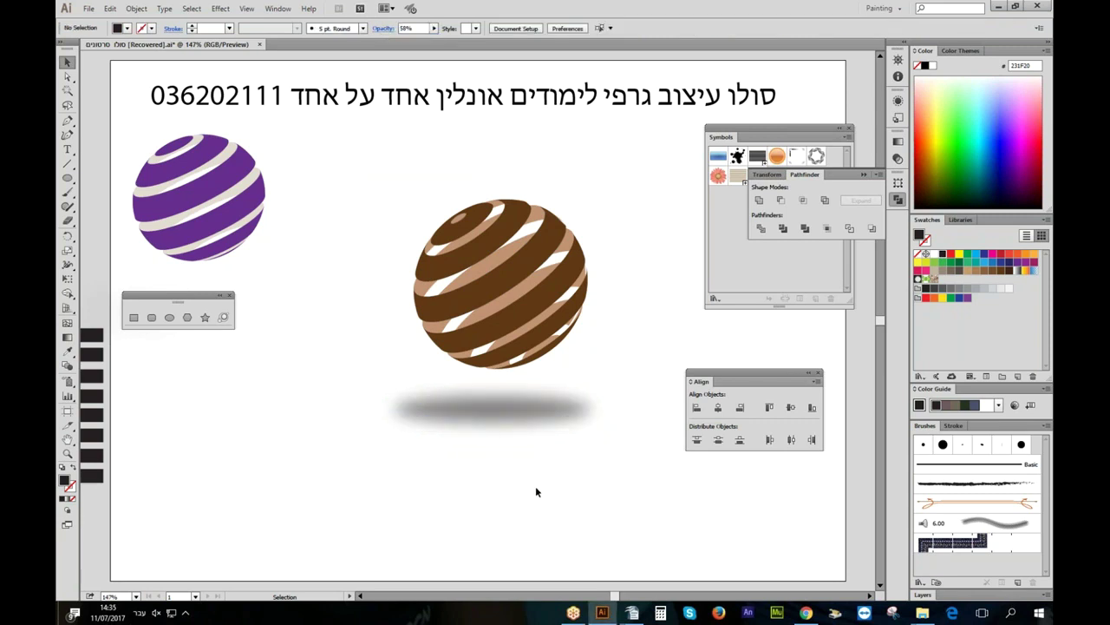
pyautogui.moveTo(560, 416); pyautogui.dragTo(580, 402)
pyautogui.click(550, 482)
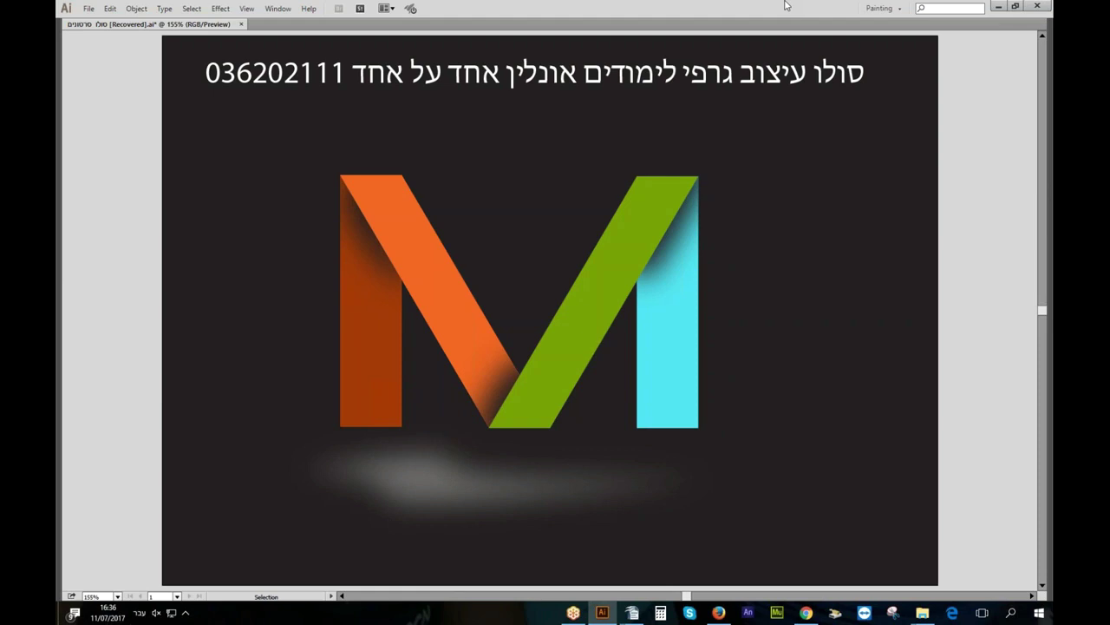
# Show the hidden interface again, and clear the artboard by moving the dark background, glow shapes and folded letter M off its left side.
pyautogui.click(564, 263)
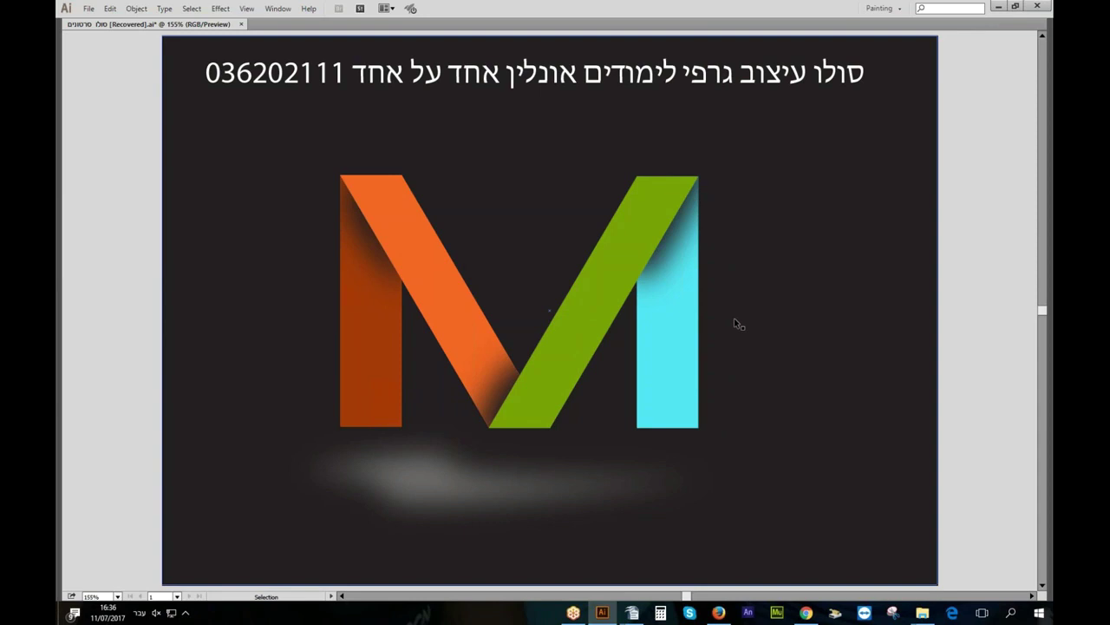
pyautogui.press('Tab')
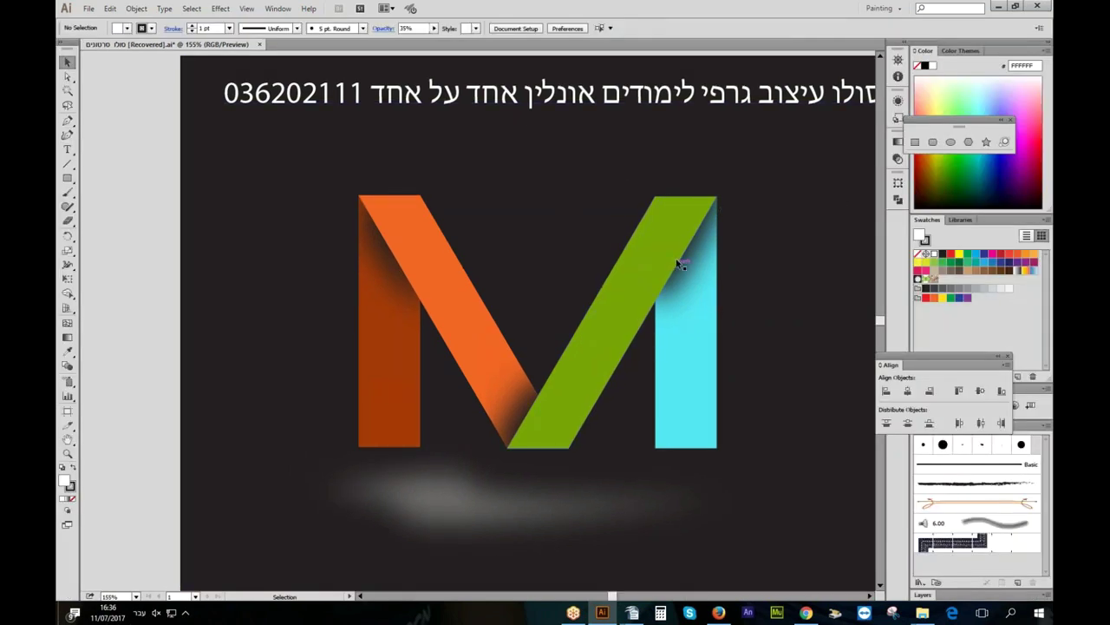
pyautogui.moveTo(838, 165); pyautogui.dragTo(146, 193)
pyautogui.moveTo(412, 512); pyautogui.dragTo(208, 552)
pyautogui.moveTo(394, 537); pyautogui.dragTo(139, 513)
pyautogui.moveTo(301, 171); pyautogui.dragTo(759, 449)
pyautogui.moveTo(713, 311); pyautogui.dragTo(155, 224)
# Draw a tall narrow rectangle about 19 by 113 mm on the blank artboard and shift it slightly up and right.
pyautogui.click(66, 178)
pyautogui.click(195, 202)
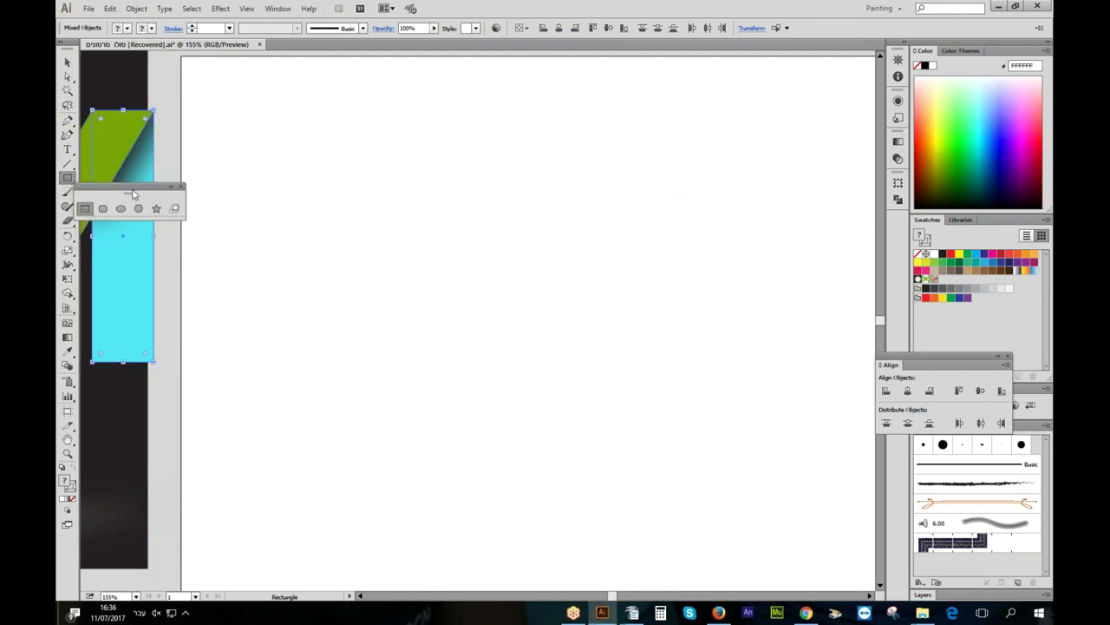
pyautogui.moveTo(132, 195); pyautogui.dragTo(247, 97)
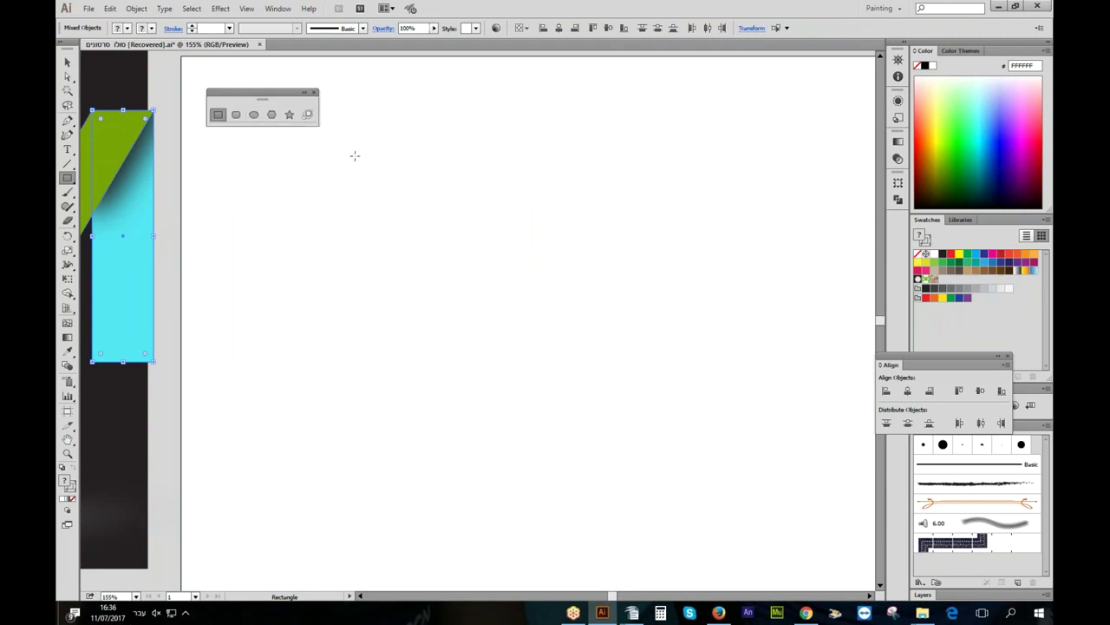
pyautogui.moveTo(317, 172); pyautogui.dragTo(367, 467)
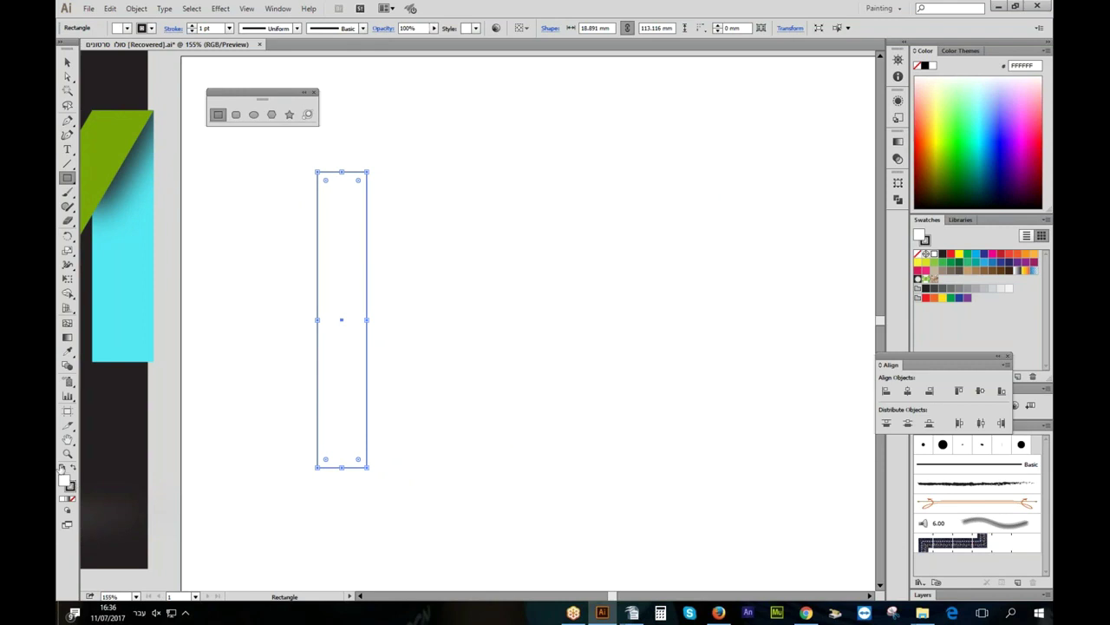
pyautogui.click(67, 62)
pyautogui.moveTo(351, 272); pyautogui.dragTo(380, 243)
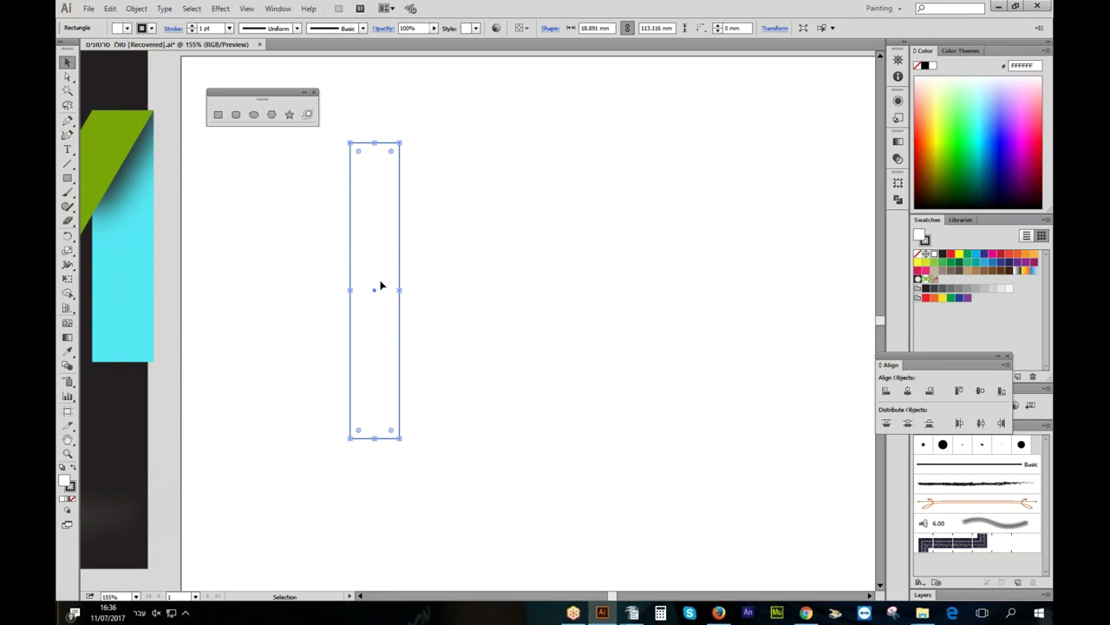
# Copy the tall rectangle, lock the original, and paste the copy exactly in front of it.
pyautogui.click(111, 8)
pyautogui.click(128, 67)
pyautogui.click(137, 8)
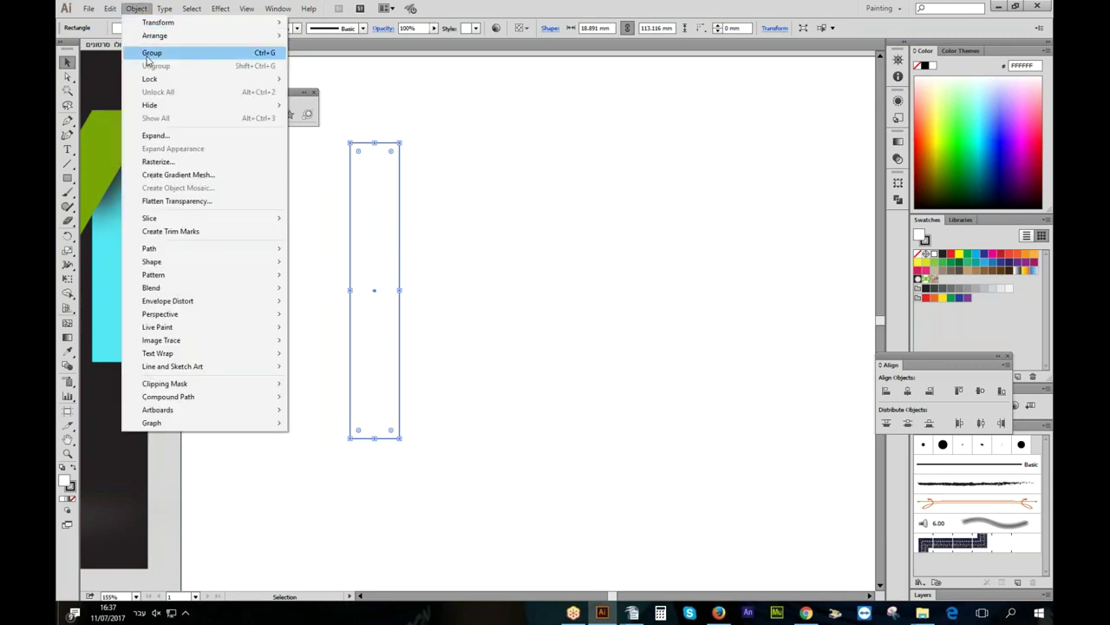
pyautogui.moveTo(151, 79)
pyautogui.click(314, 80)
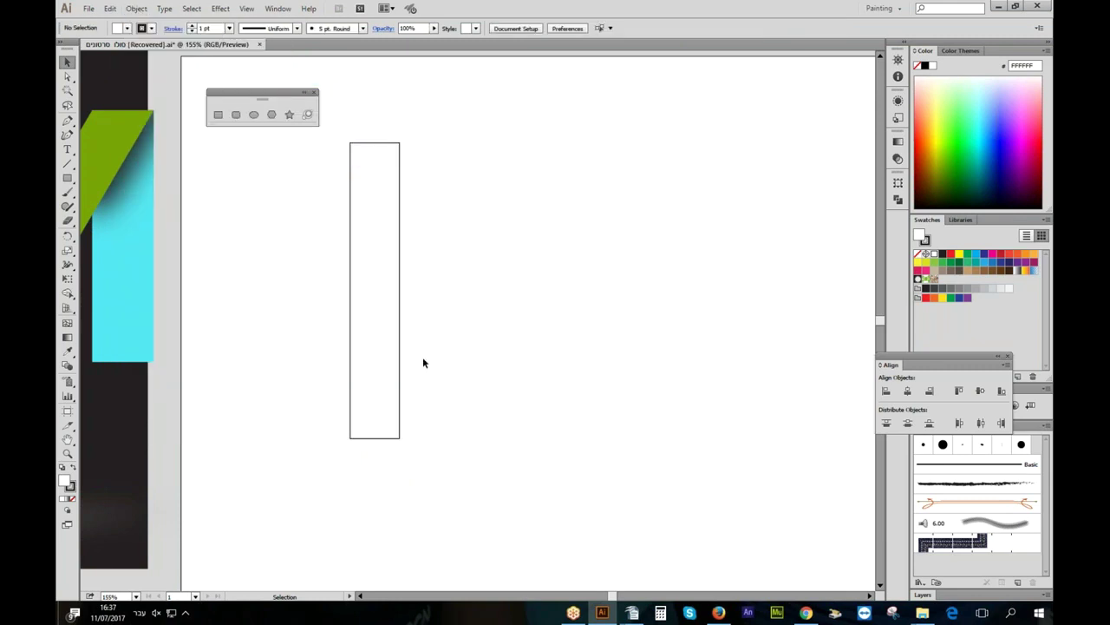
pyautogui.click(110, 8)
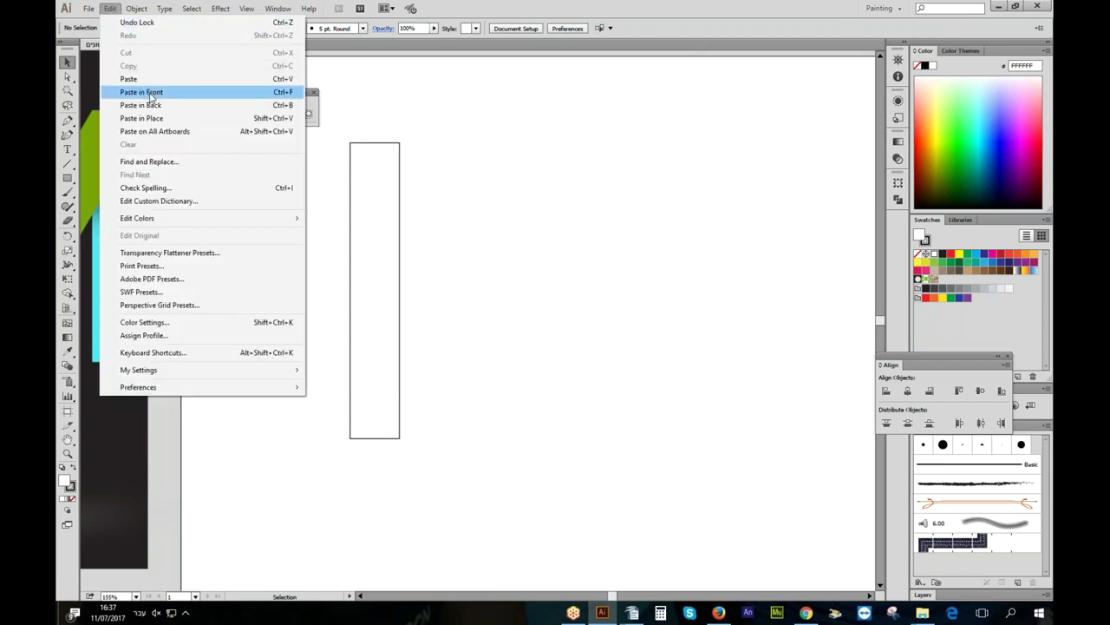
pyautogui.click(150, 93)
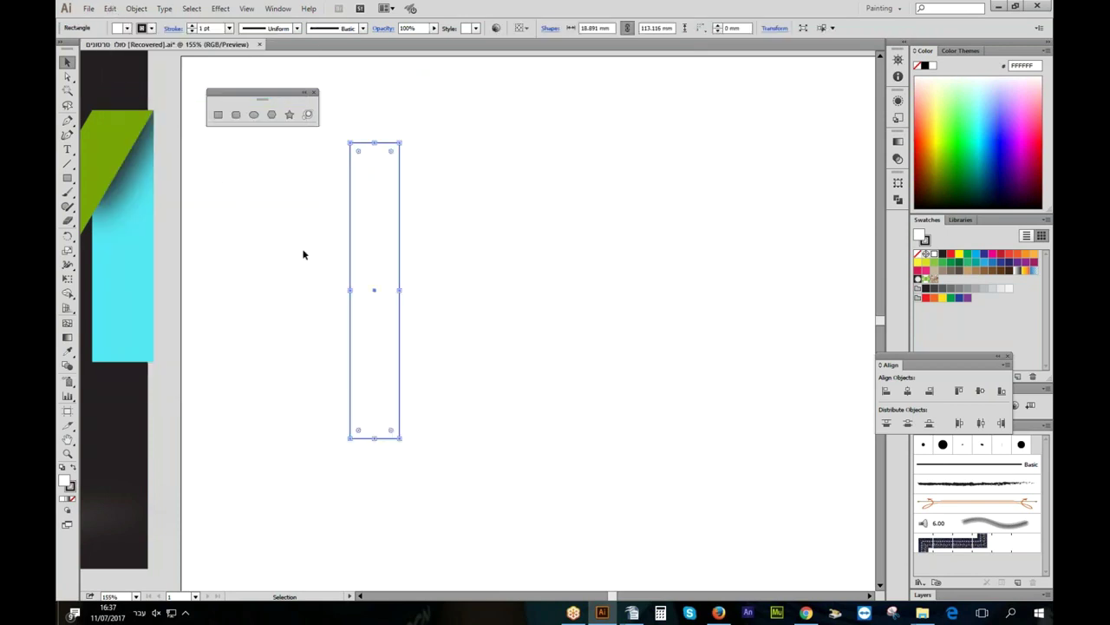
# Slant the front copy by shifting only its bottom edge about 52 mm to the right, and unlock the original rectangle.
pyautogui.click(68, 76)
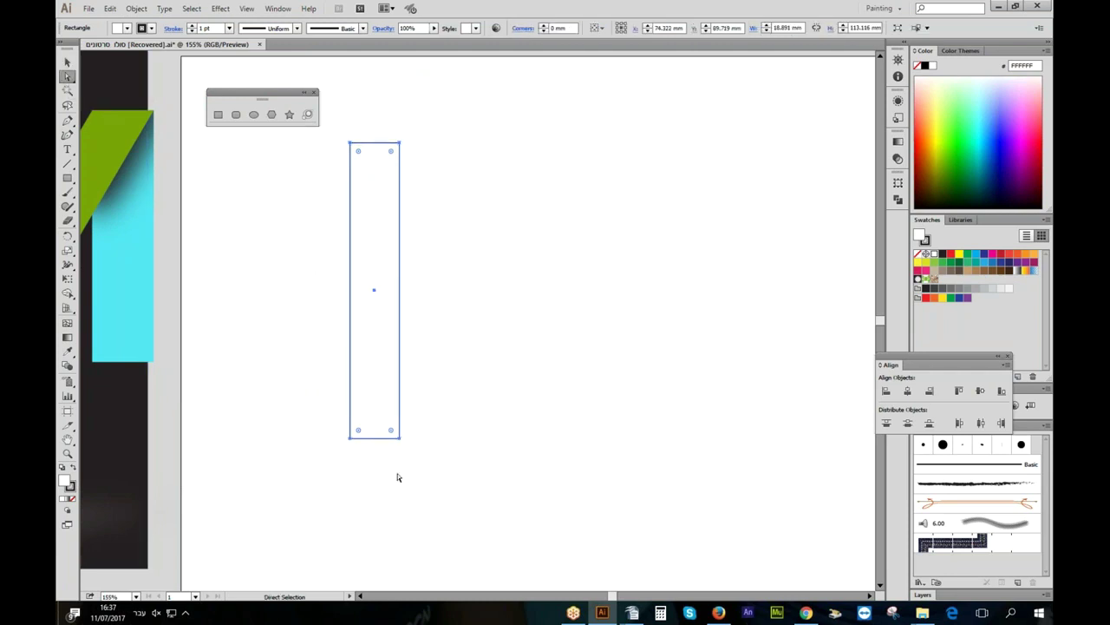
pyautogui.moveTo(437, 476); pyautogui.dragTo(484, 437)
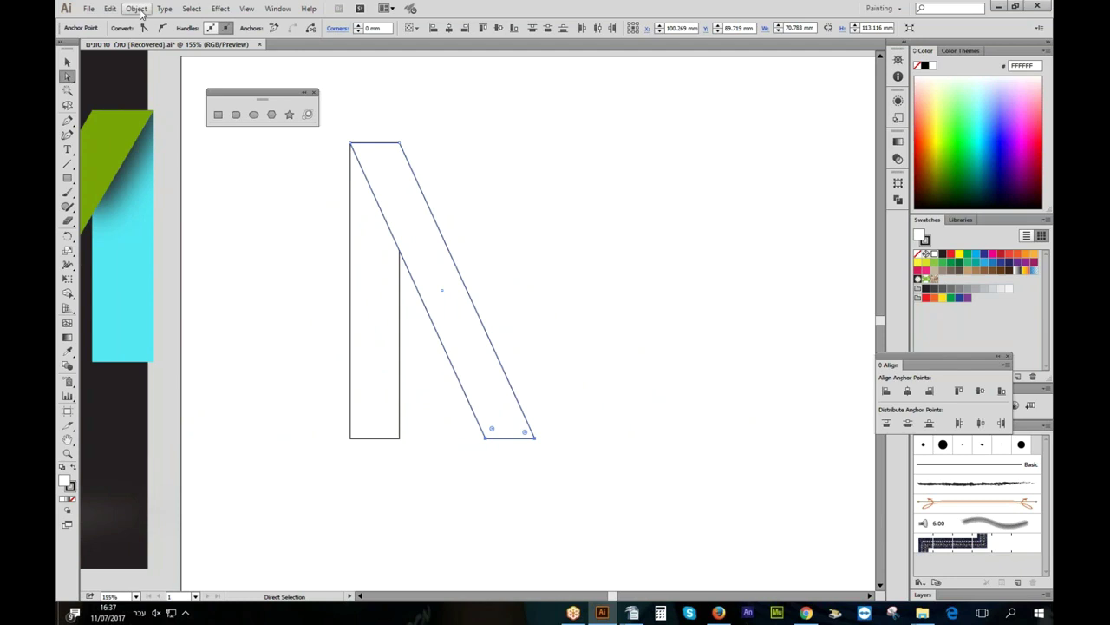
pyautogui.click(353, 365)
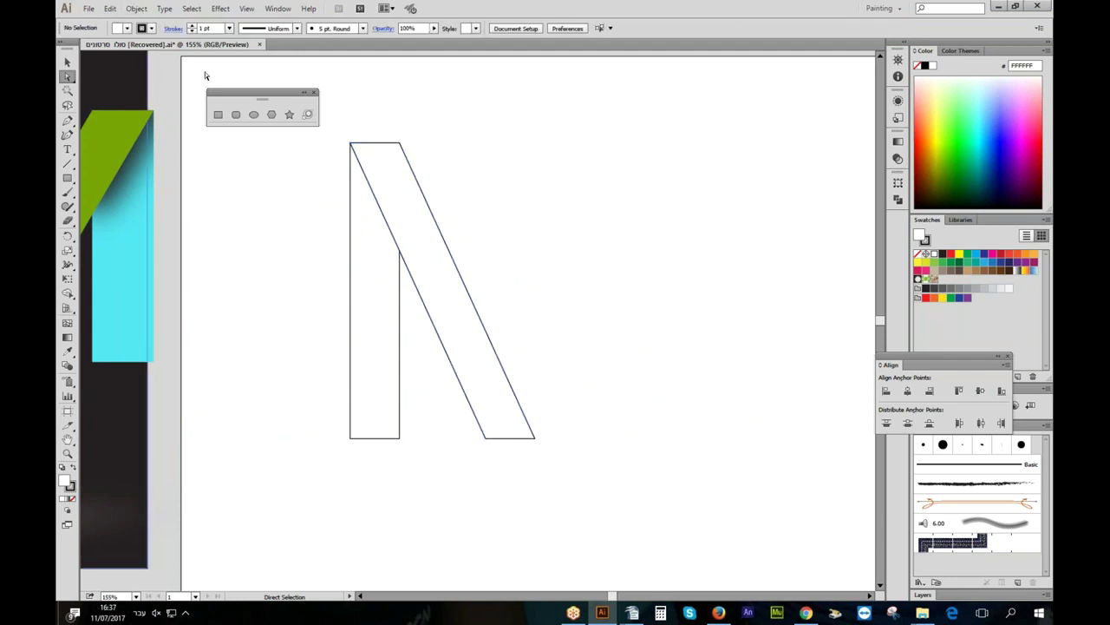
pyautogui.click(135, 9)
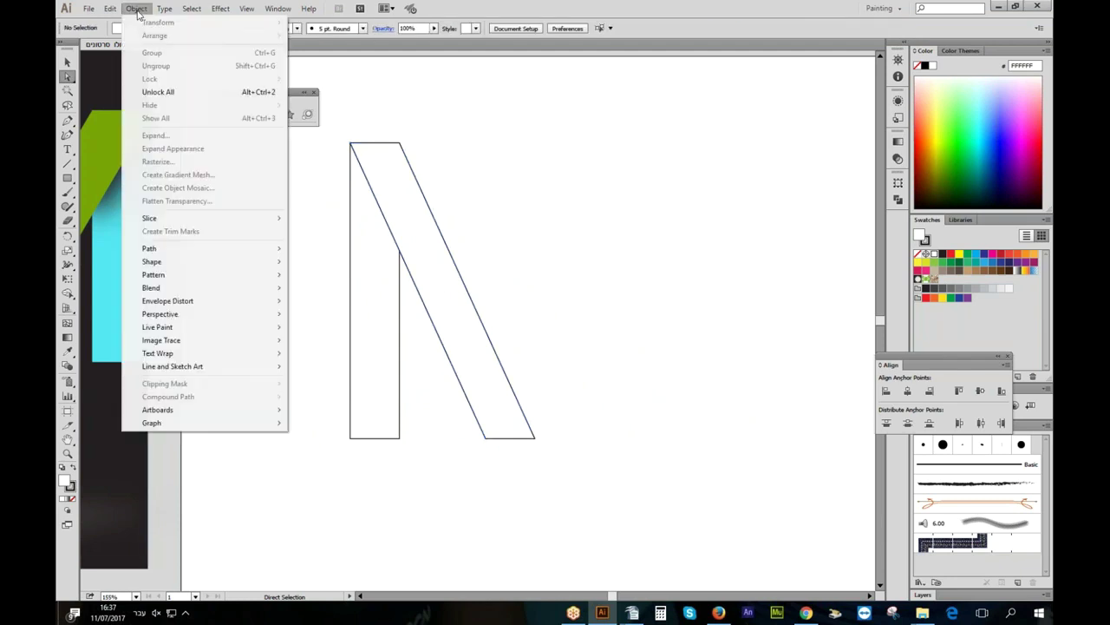
pyautogui.click(175, 93)
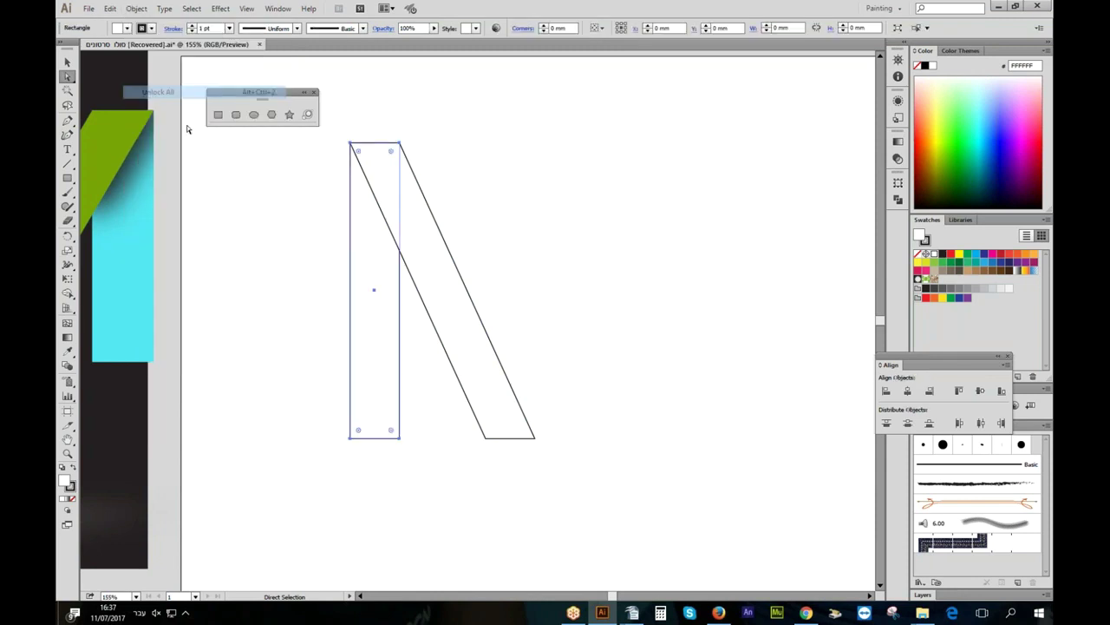
# Create a mirrored copy of the upright and slanted pieces together, reflected across the vertical axis.
pyautogui.press('v')
pyautogui.keyDown('shift'); pyautogui.click(400, 251); pyautogui.keyUp('shift')
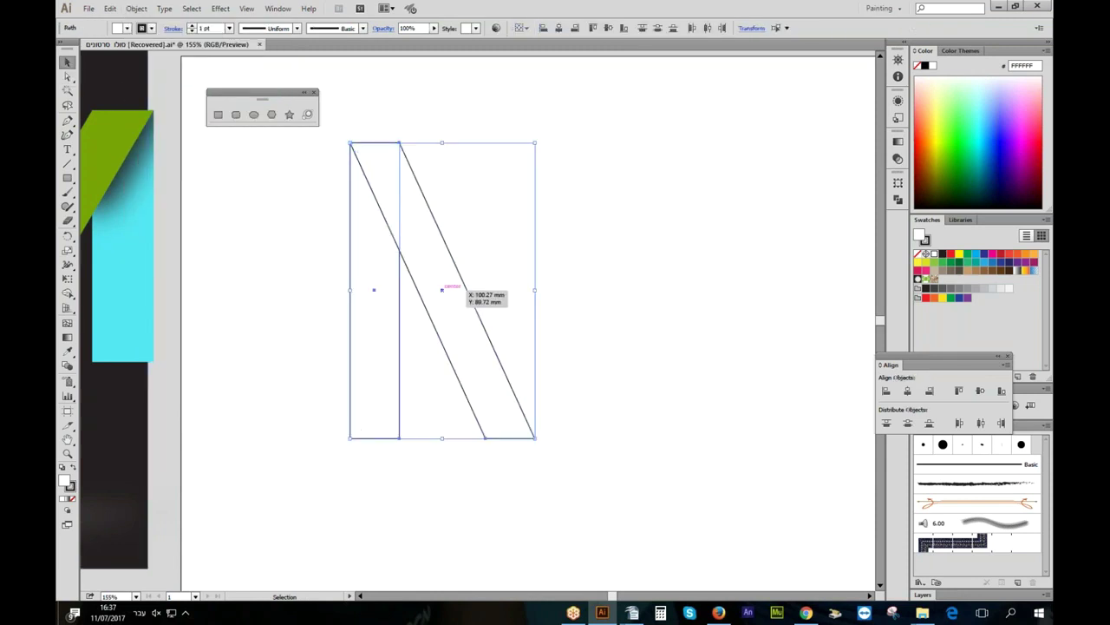
pyautogui.rightClick(410, 262)
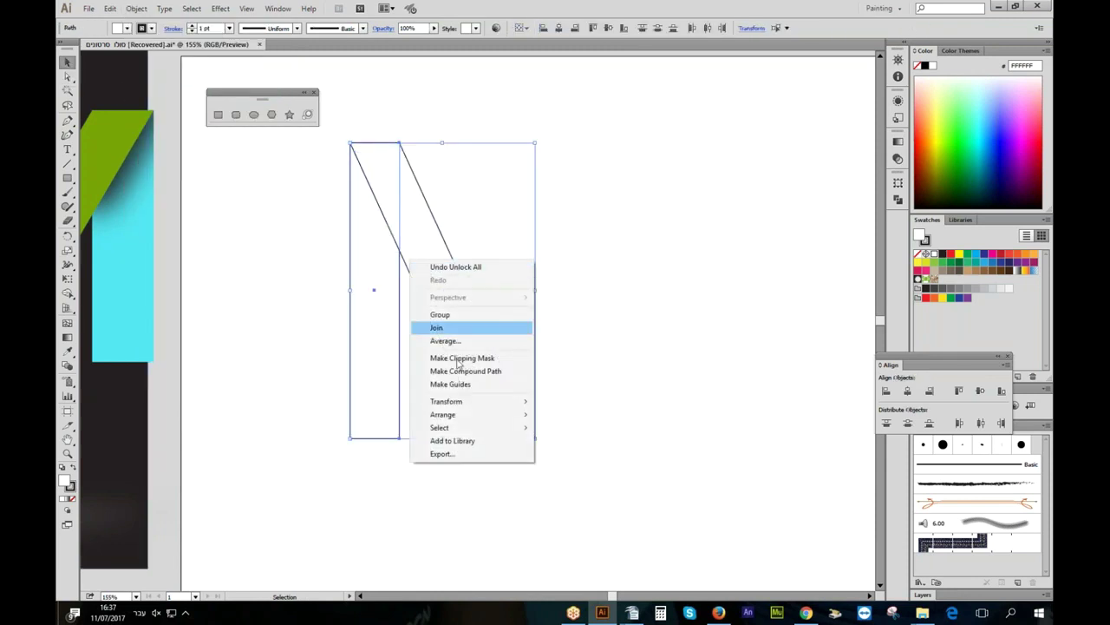
pyautogui.moveTo(516, 406)
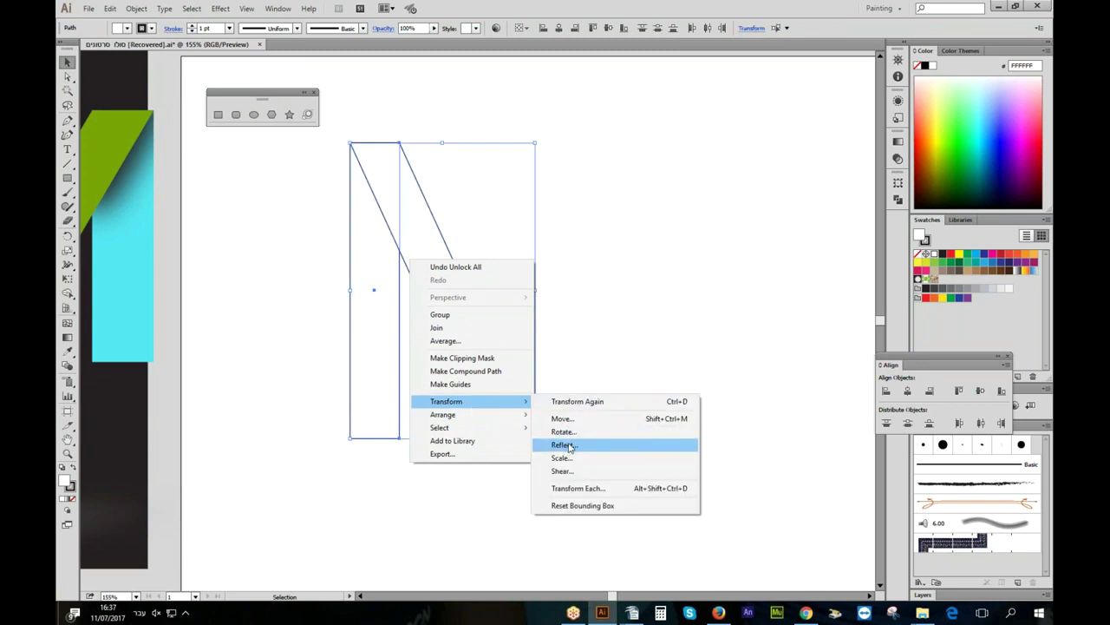
pyautogui.press('Escape')
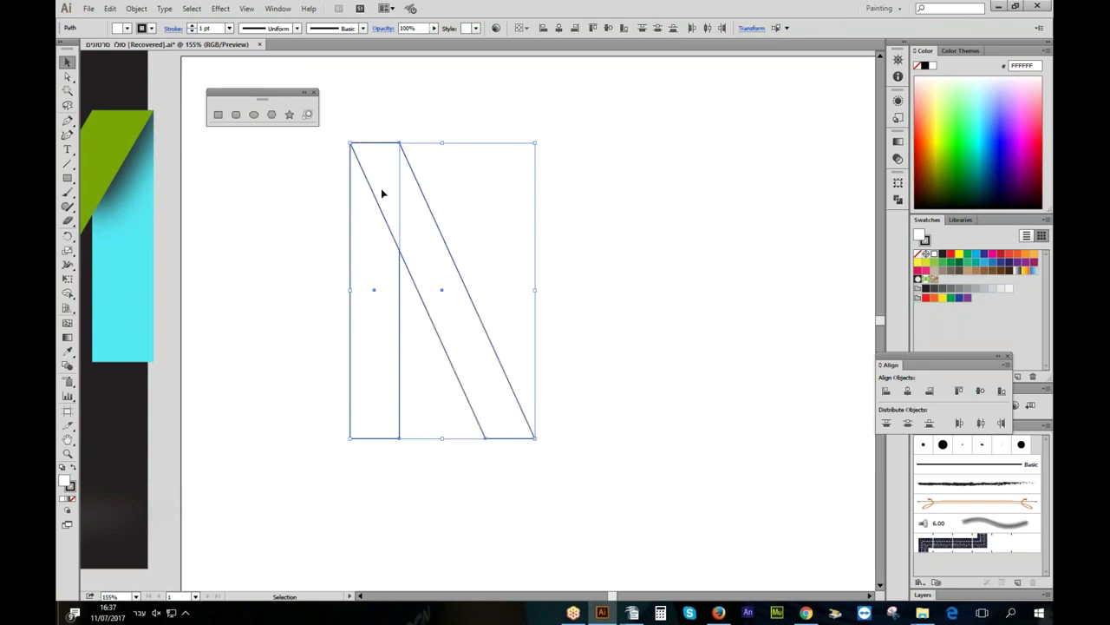
pyautogui.click(137, 9)
pyautogui.moveTo(251, 22)
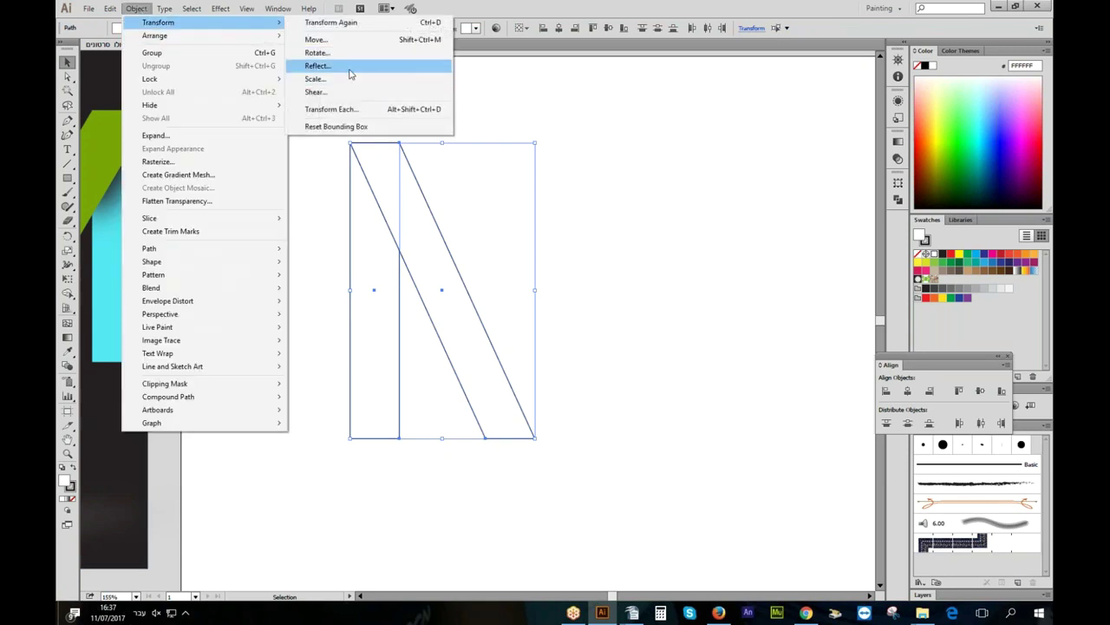
pyautogui.click(317, 66)
pyautogui.moveTo(764, 374); pyautogui.dragTo(739, 132)
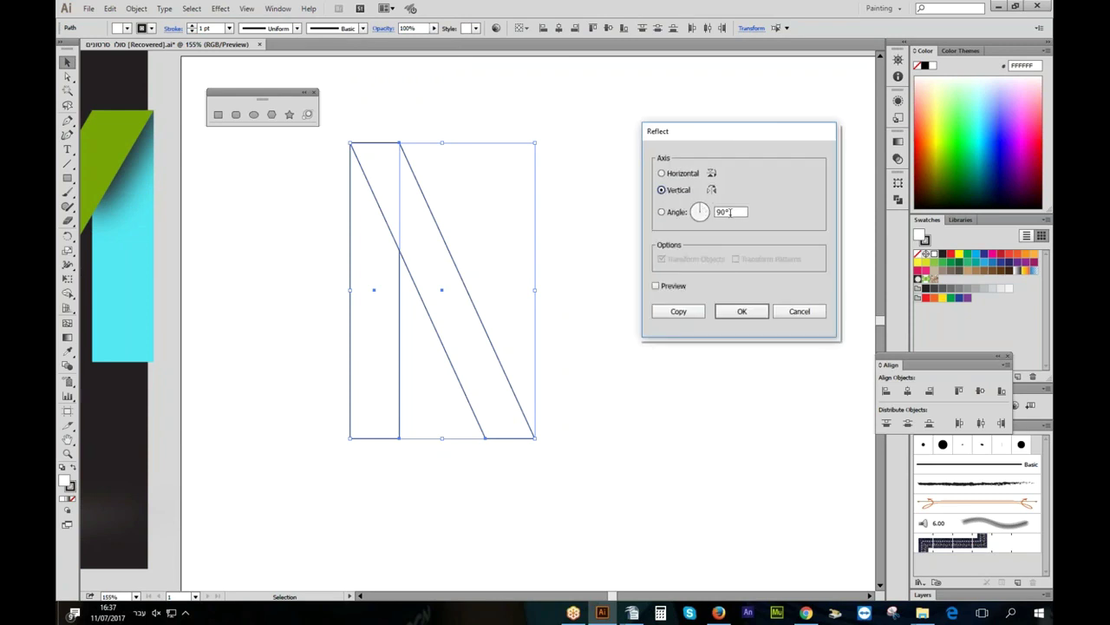
pyautogui.click(676, 312)
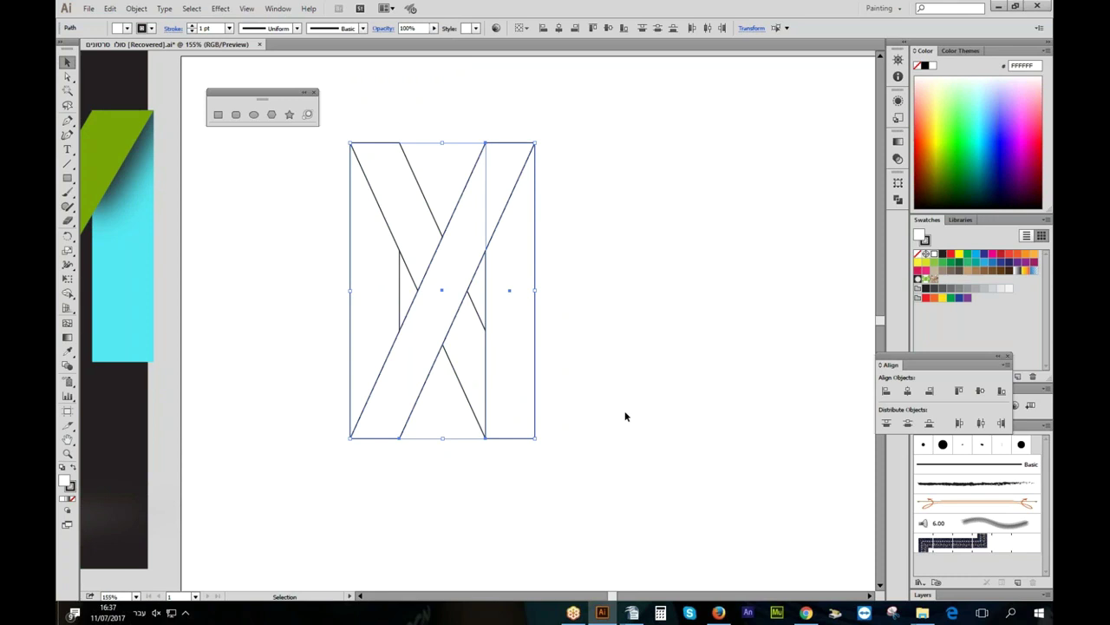
# Move the mirrored pair to the right until the feet of the two slanted legs overlap to form an M, and group the pair.
pyautogui.moveTo(411, 380); pyautogui.dragTo(551, 385)
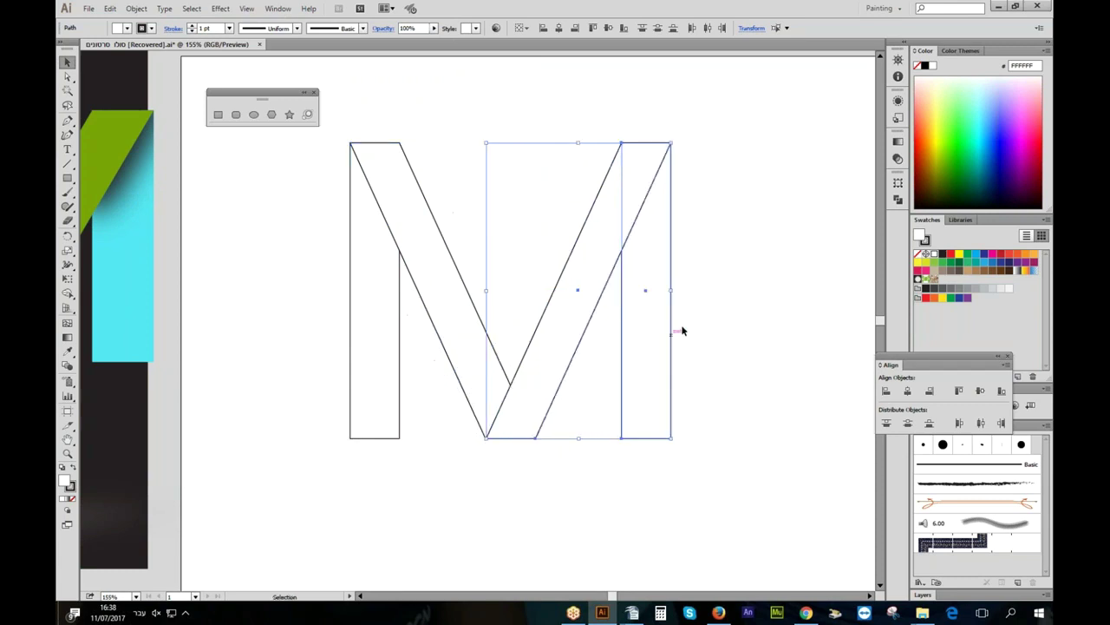
pyautogui.moveTo(717, 298); pyautogui.dragTo(634, 228)
pyautogui.rightClick(636, 227)
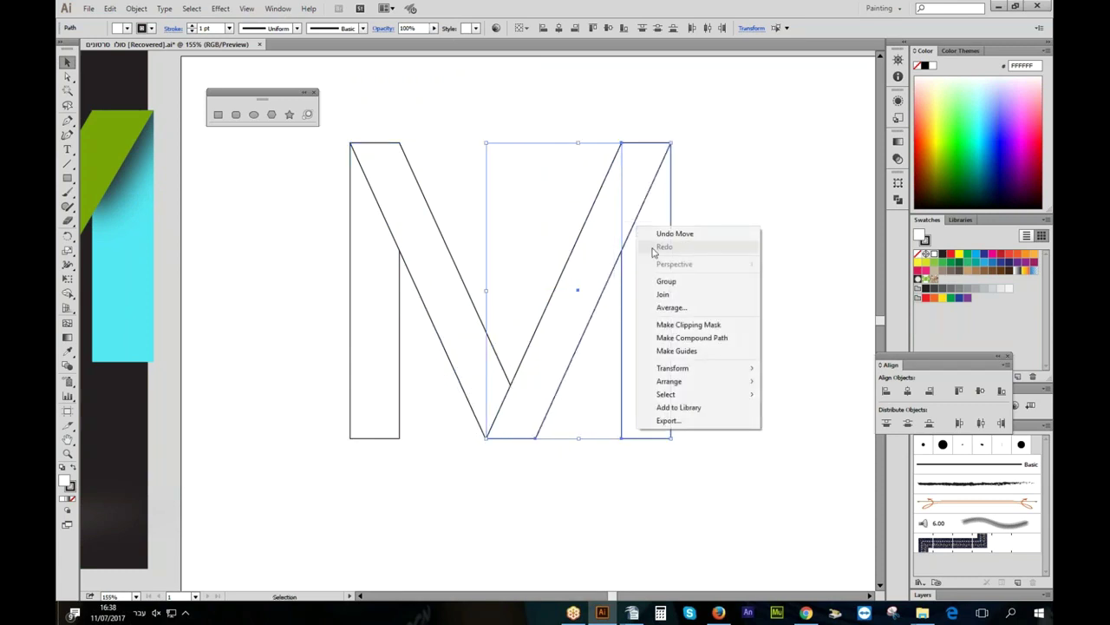
pyautogui.click(665, 282)
pyautogui.click(554, 516)
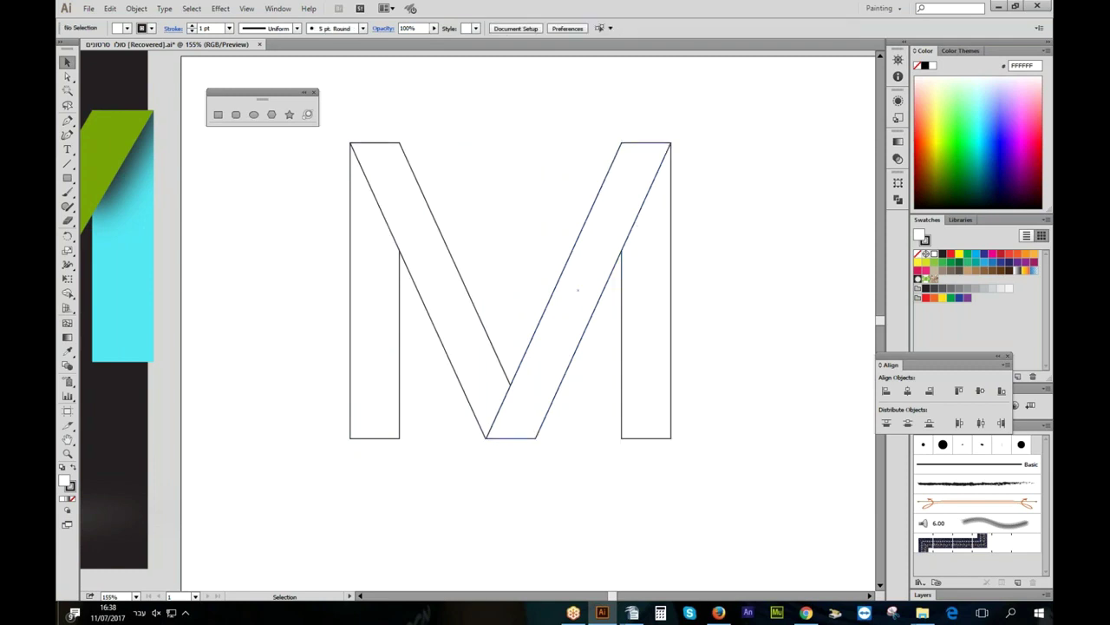
# Nudge the mirrored group left in outline view so the slanted legs' bottom corners line up, and return to the full artboard preview.
pyautogui.click(67, 452)
pyautogui.moveTo(449, 417); pyautogui.dragTo(570, 476)
pyautogui.press('v')
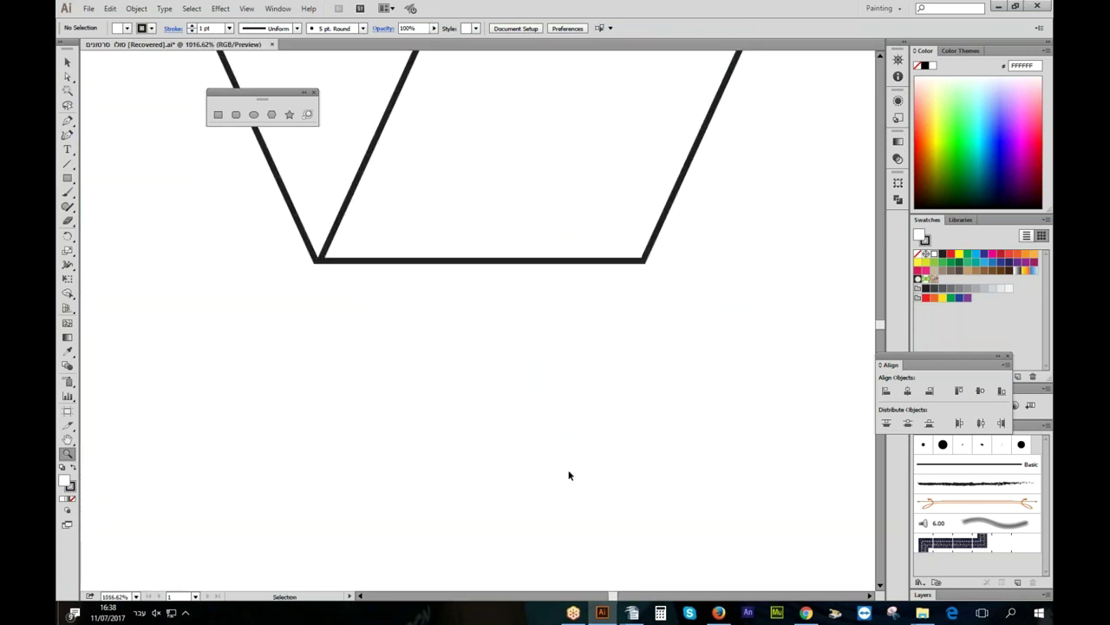
pyautogui.hotkey('ctrl', 'y')
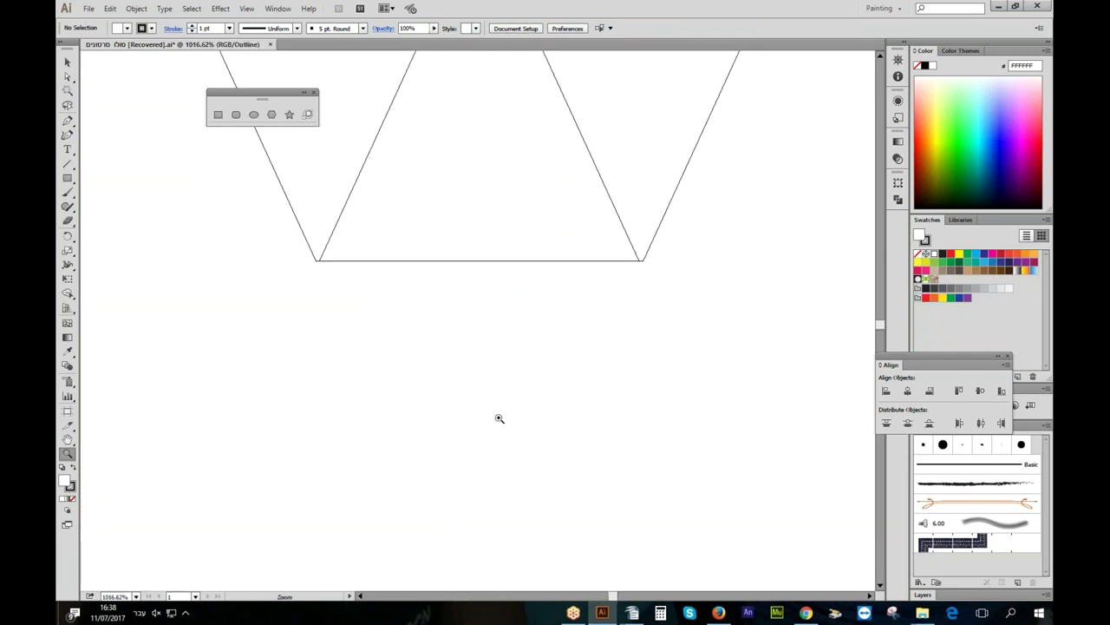
pyautogui.click(67, 62)
pyautogui.moveTo(680, 212); pyautogui.dragTo(754, 401)
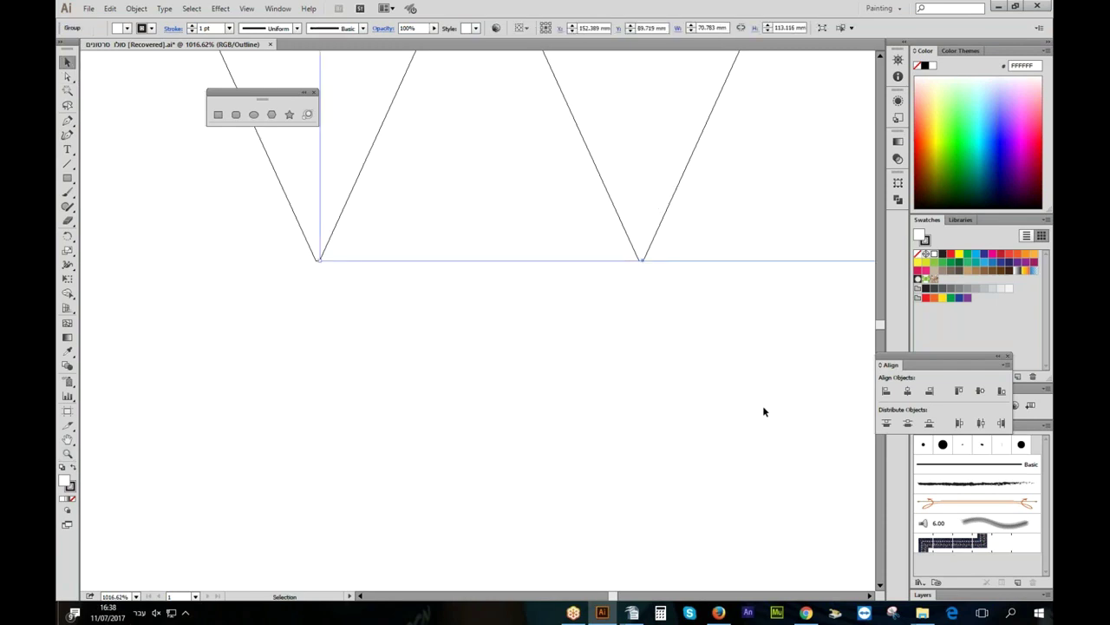
pyautogui.press('Left')
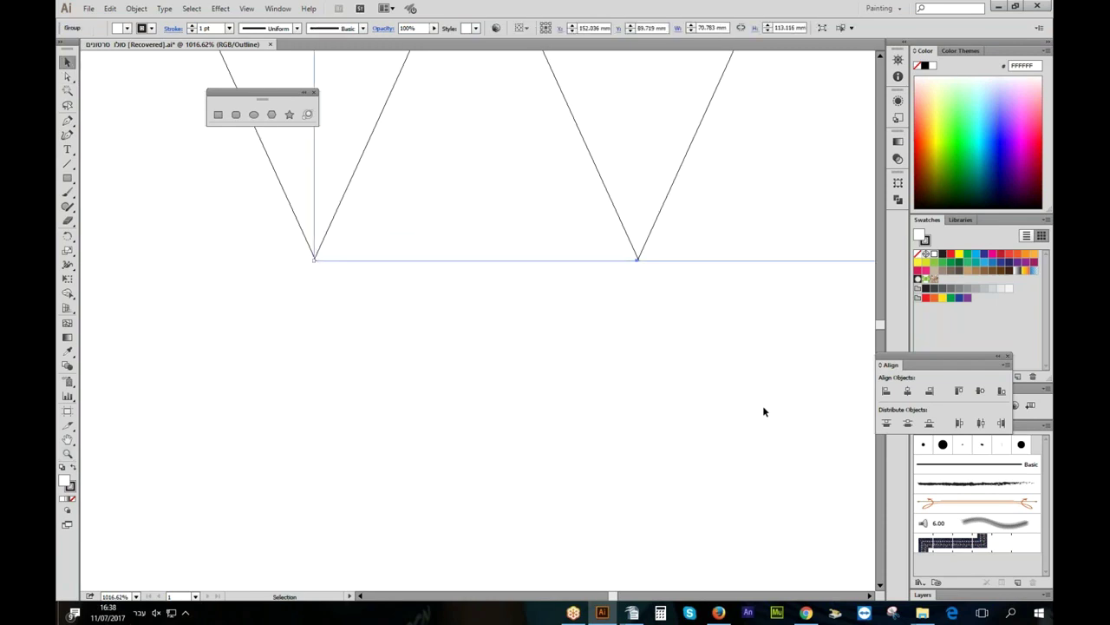
pyautogui.click(737, 450)
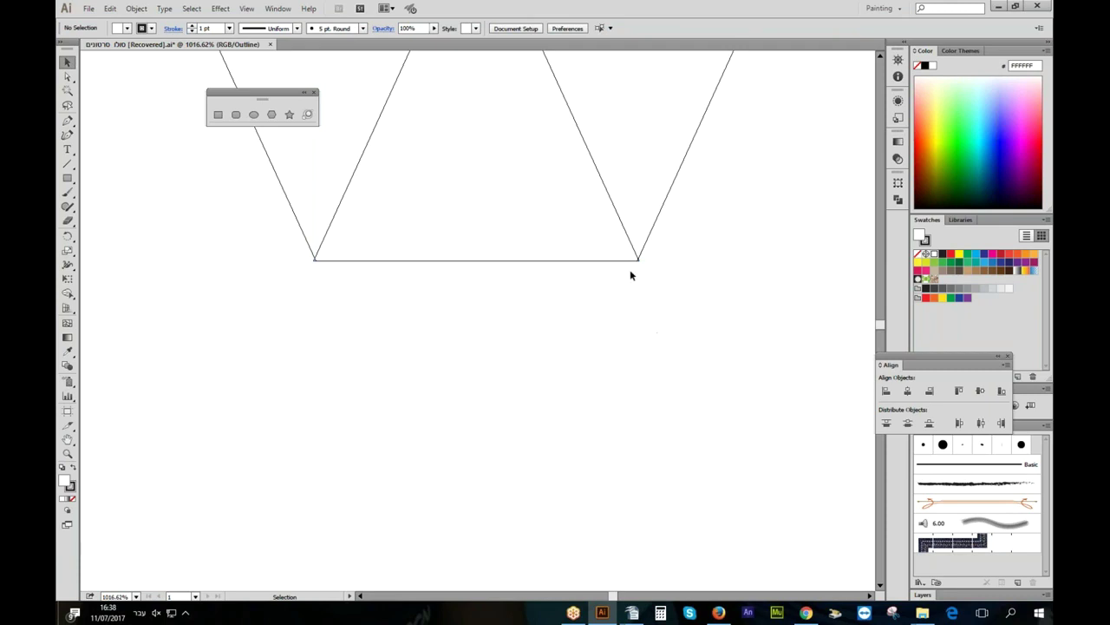
pyautogui.hotkey('ctrl', '0')
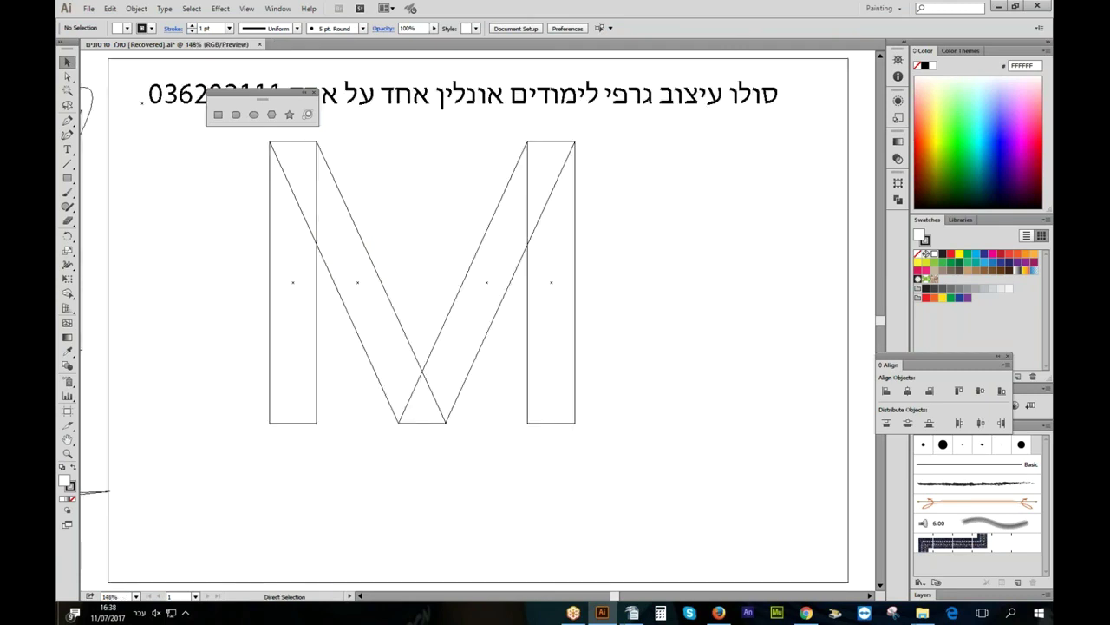
pyautogui.hotkey('ctrl', 'y')
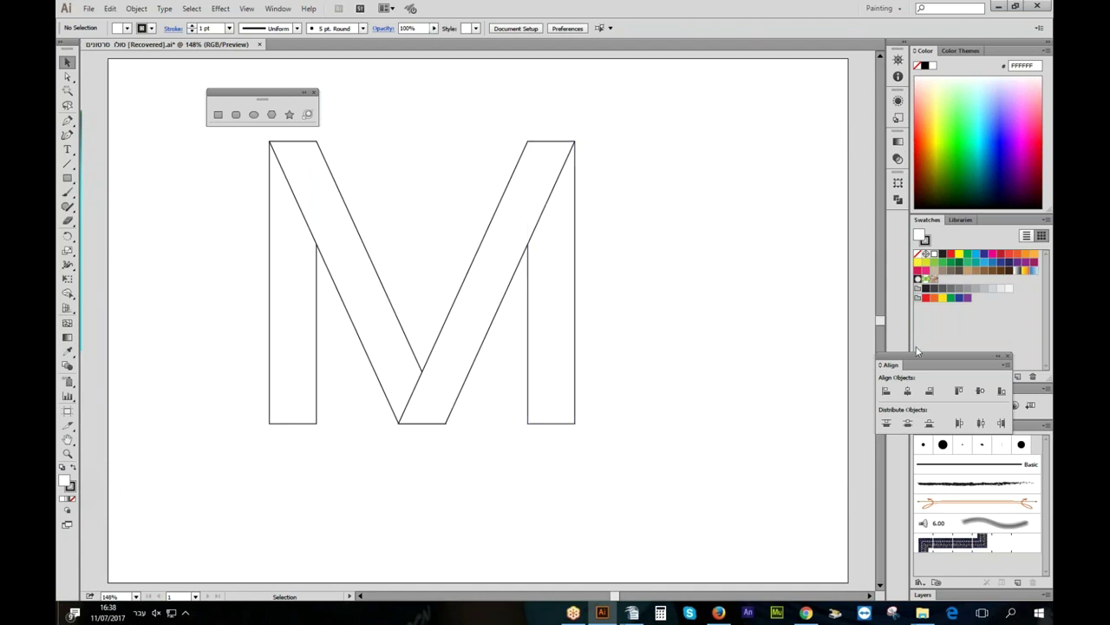
# Move the floating Align panel onto the artboard's upper right, and ungroup the right half of the M.
pyautogui.moveTo(940, 365); pyautogui.dragTo(701, 90)
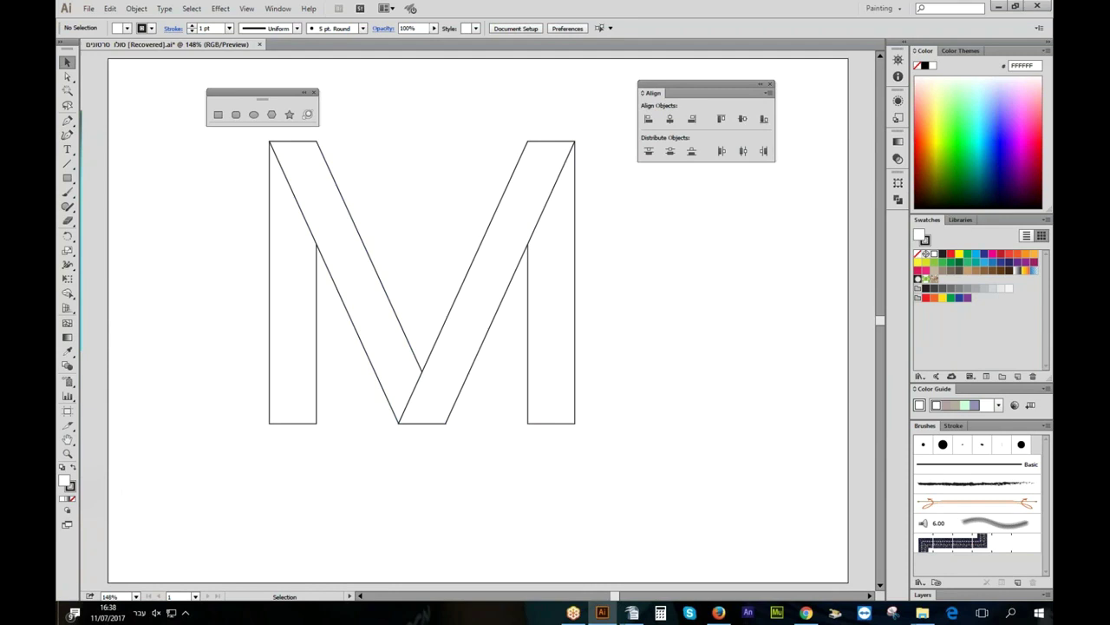
pyautogui.moveTo(219, 206); pyautogui.dragTo(607, 386)
pyautogui.rightClick(523, 314)
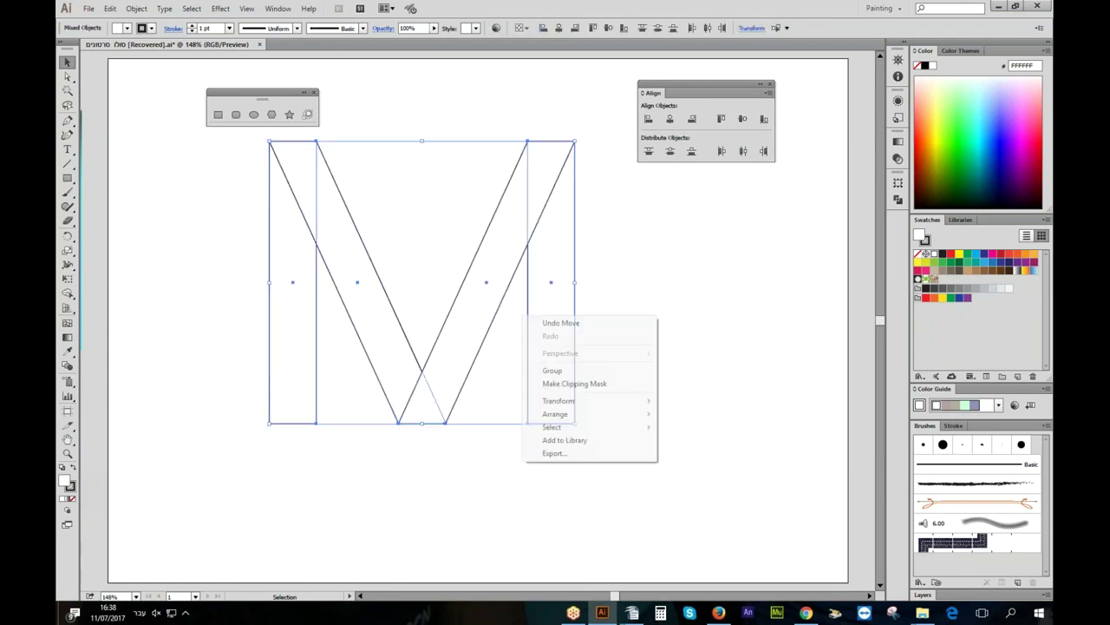
pyautogui.click(564, 336)
pyautogui.click(515, 230)
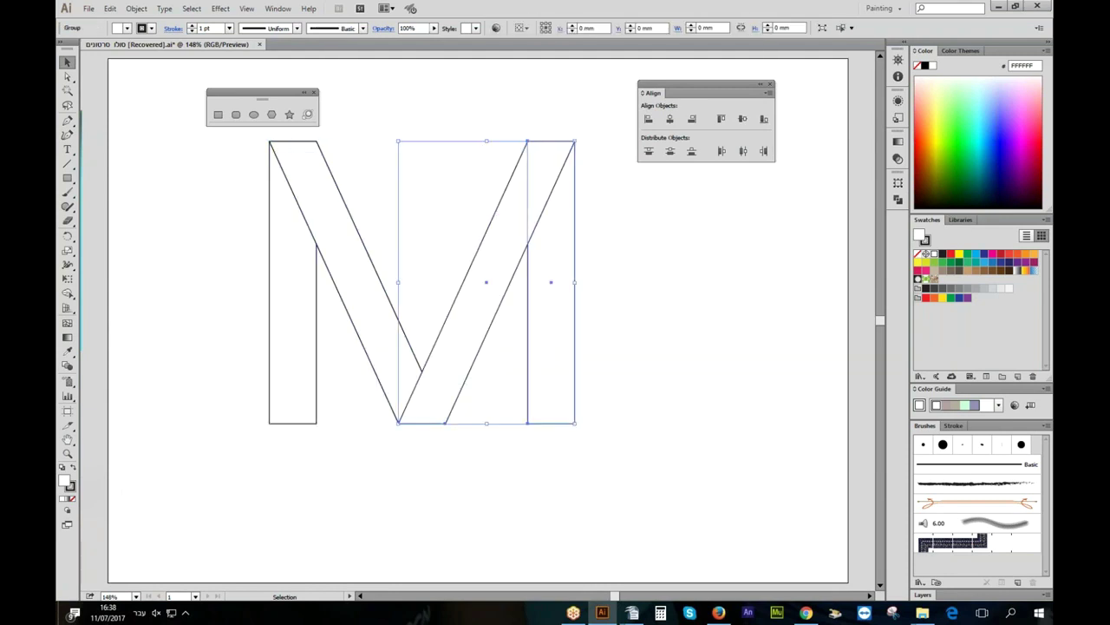
pyautogui.click(136, 9)
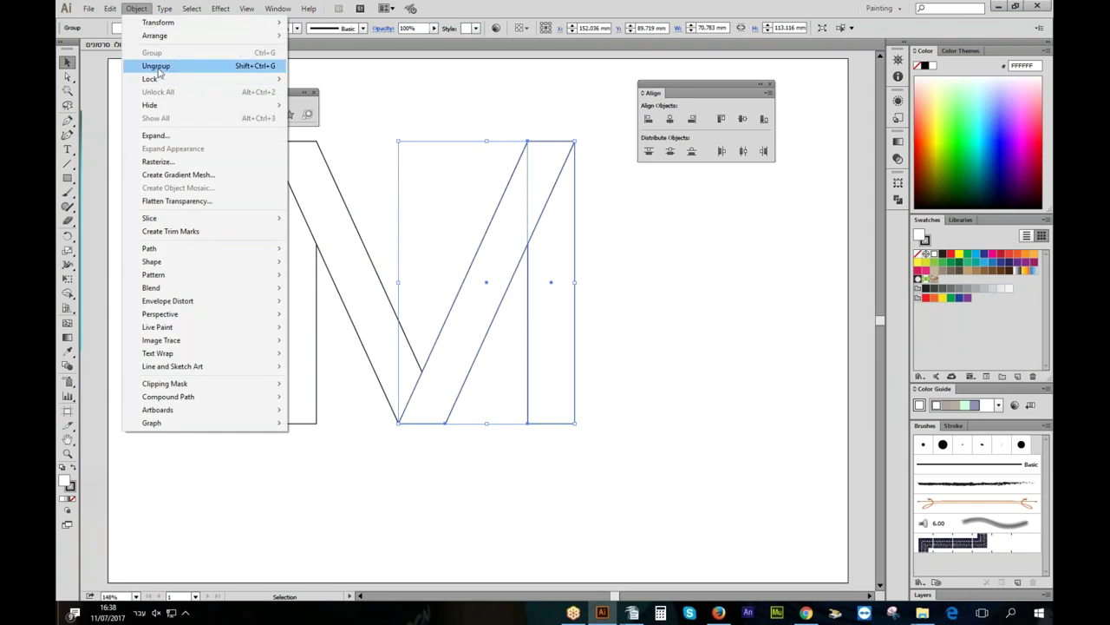
pyautogui.click(161, 67)
pyautogui.rightClick(543, 257)
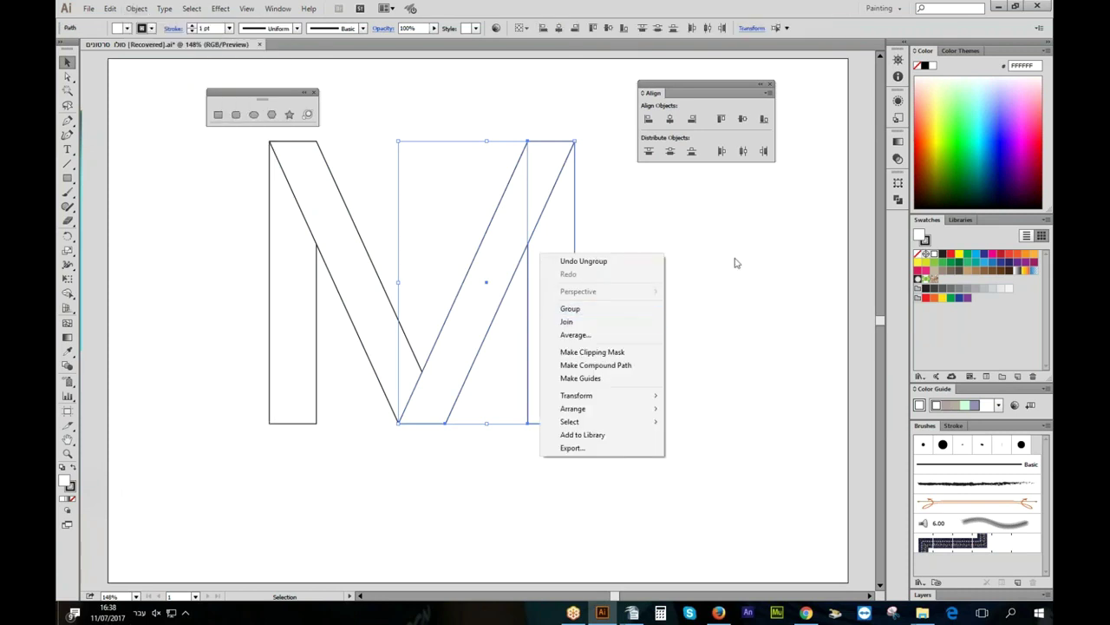
# Fill the M's left upright with the tan swatch and the left slanted piece with the harmonizing dark olive-brown.
pyautogui.click(743, 288)
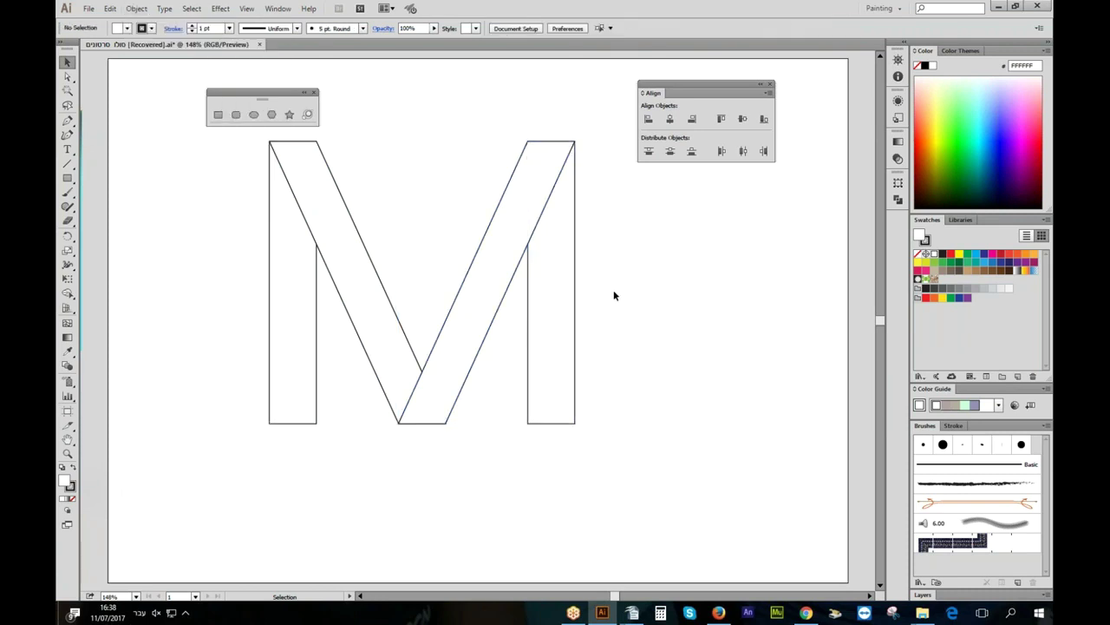
pyautogui.click(282, 276)
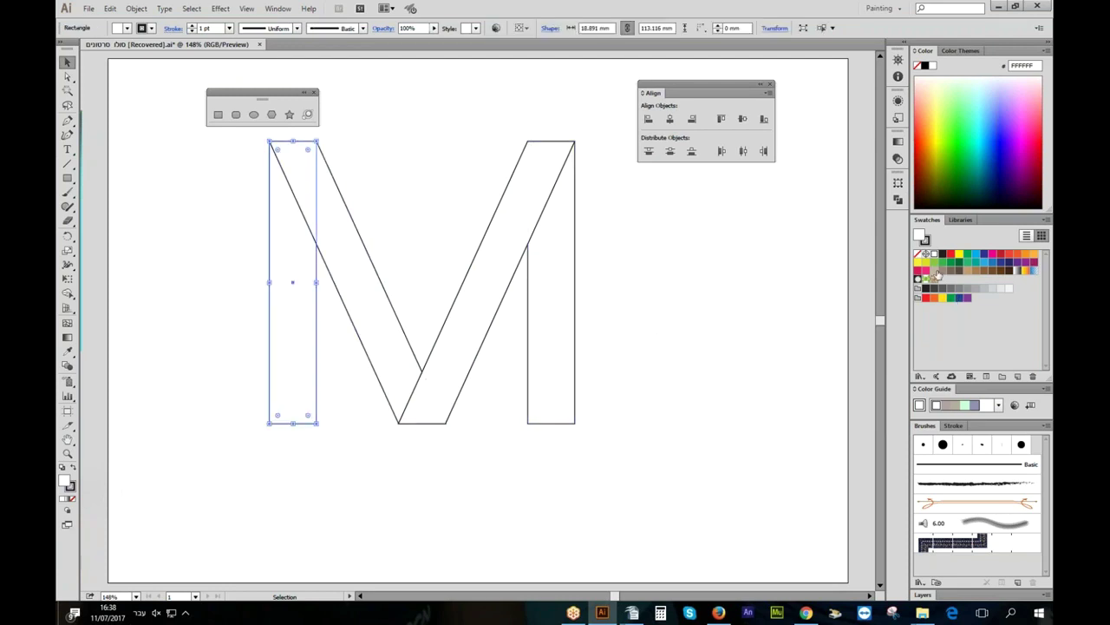
pyautogui.click(936, 274)
pyautogui.click(360, 277)
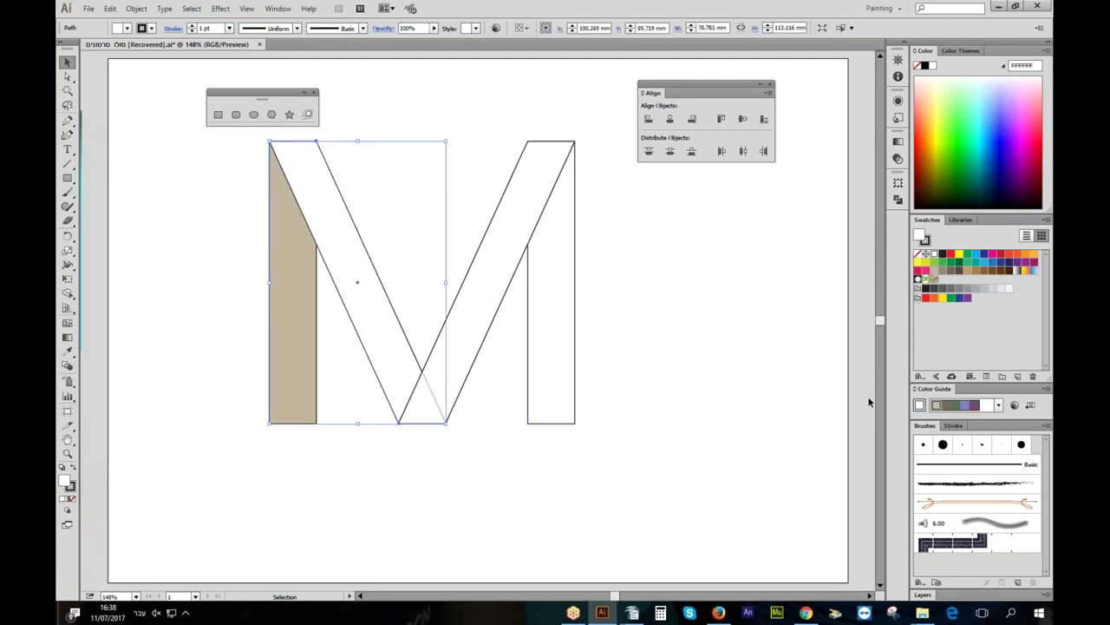
pyautogui.click(947, 405)
# Fill the right slanted piece with blue-violet and the right upright with plum from the suggested colour harmony.
pyautogui.click(503, 272)
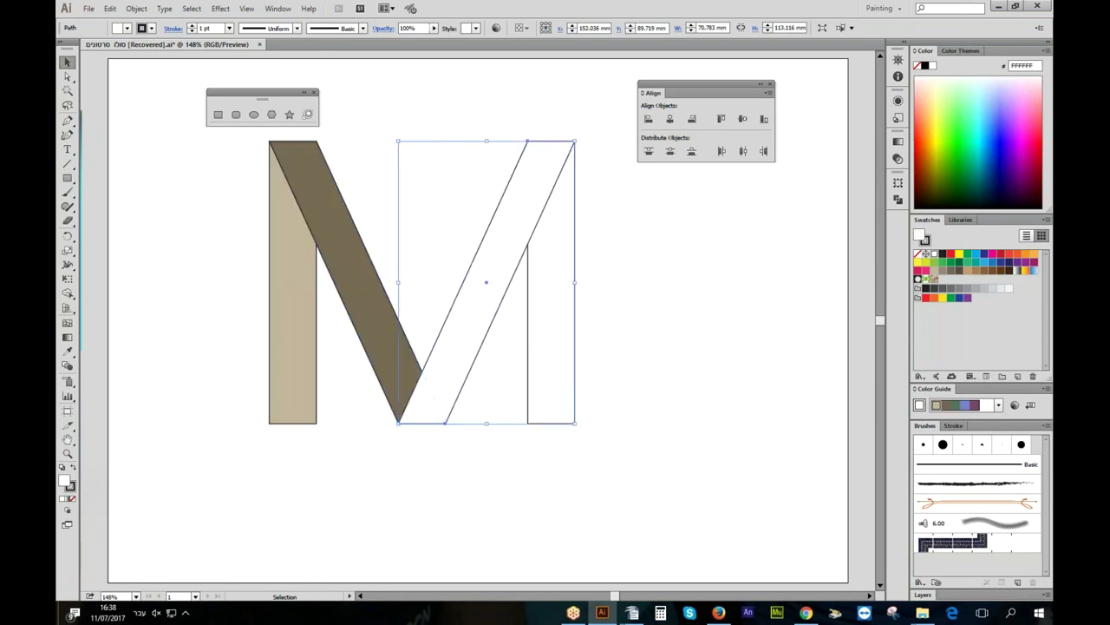
pyautogui.click(964, 405)
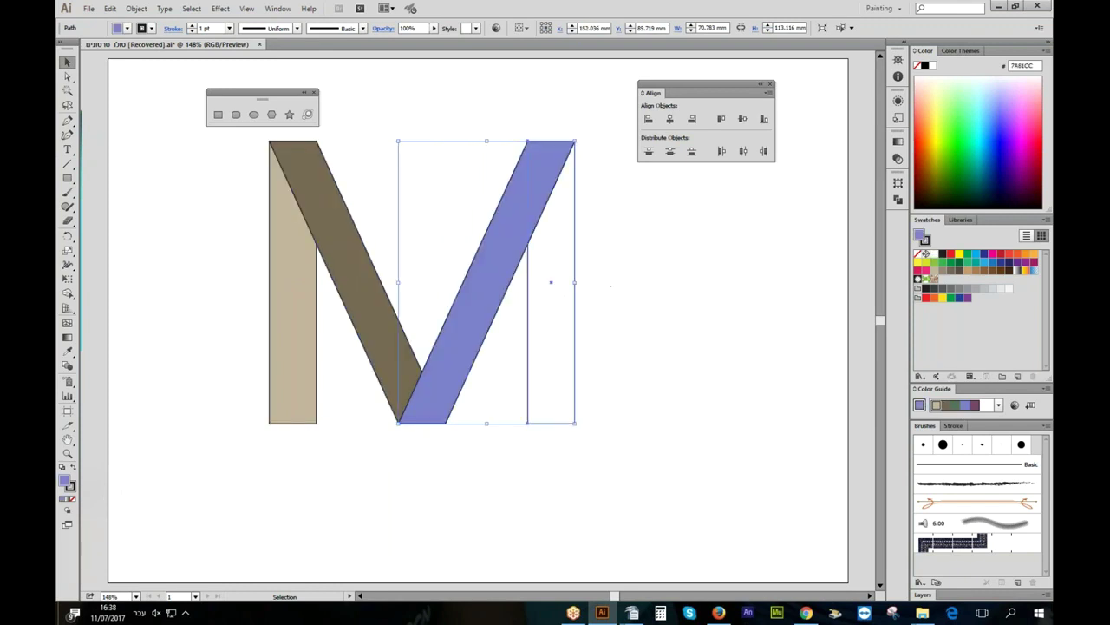
pyautogui.click(564, 286)
pyautogui.click(975, 405)
# Recolour the right slanted piece, trying the light brown swatch before settling on the harmony's light pink (E9A5F6).
pyautogui.click(531, 236)
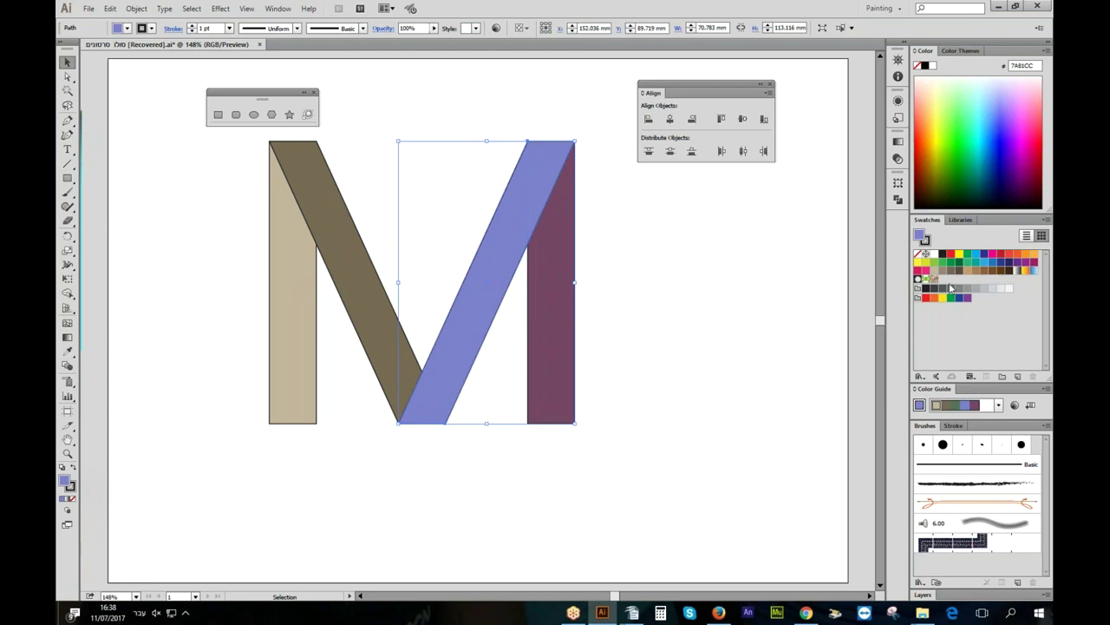
pyautogui.click(975, 271)
pyautogui.click(634, 382)
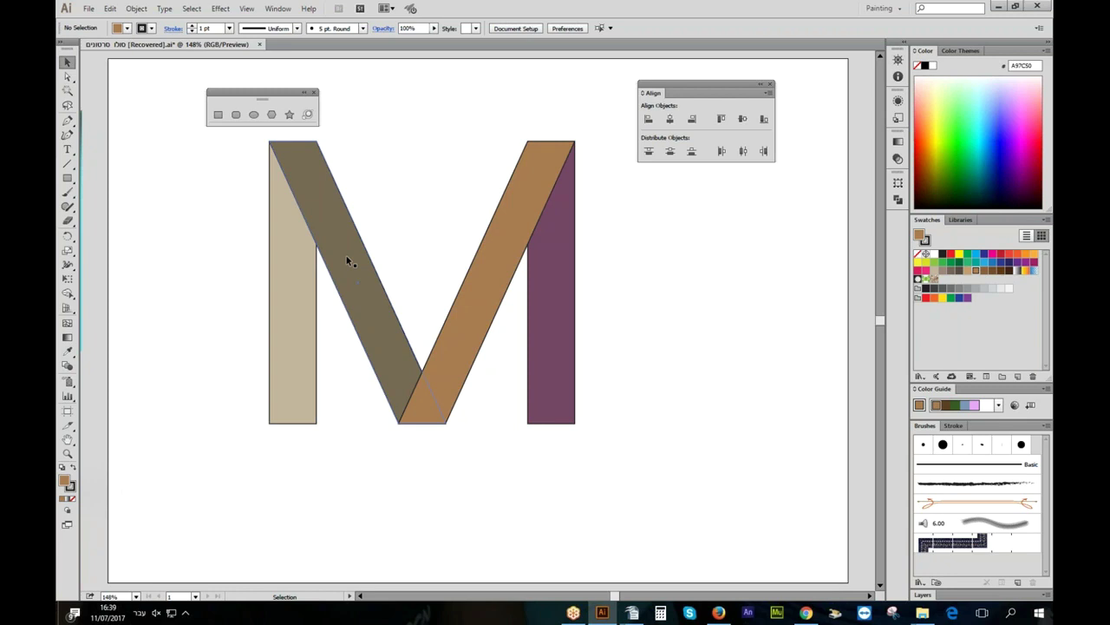
pyautogui.click(478, 262)
pyautogui.click(973, 405)
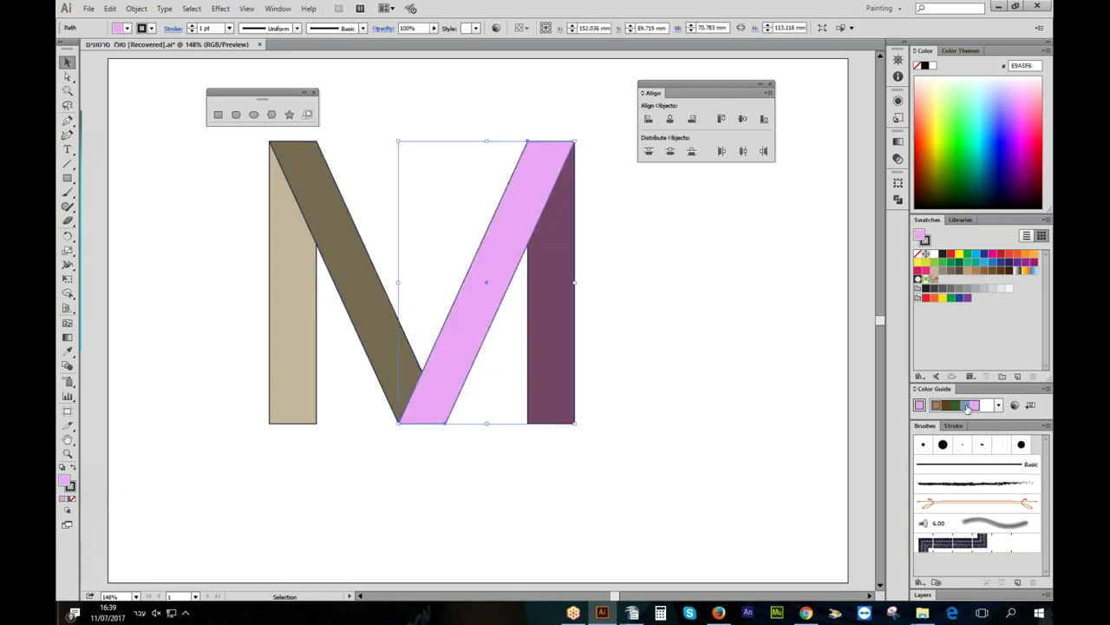
pyautogui.click(694, 408)
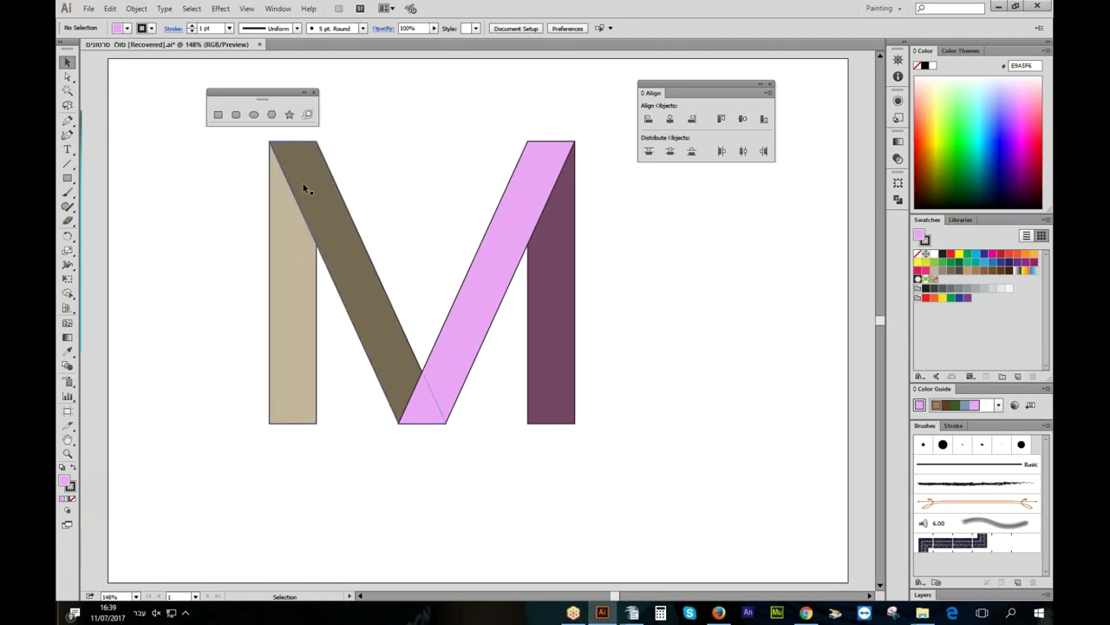
# Draw an upright ellipse about 23 by 71 mm beside the M's left upright and fill it with black.
pyautogui.click(253, 113)
pyautogui.moveTo(153, 180); pyautogui.dragTo(210, 356)
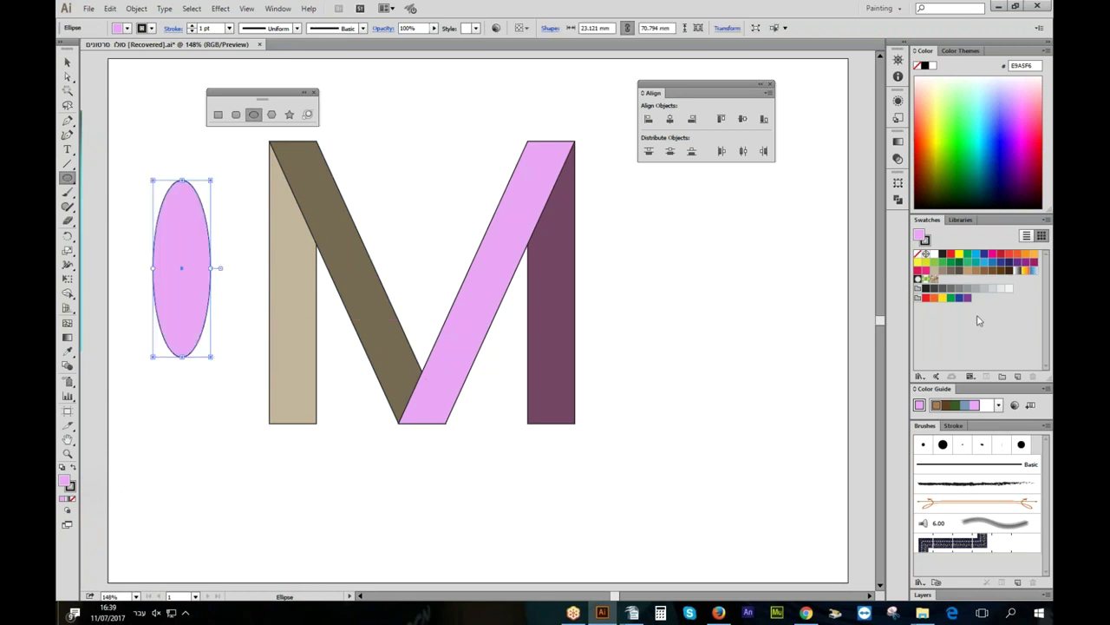
pyautogui.click(944, 254)
pyautogui.press('v')
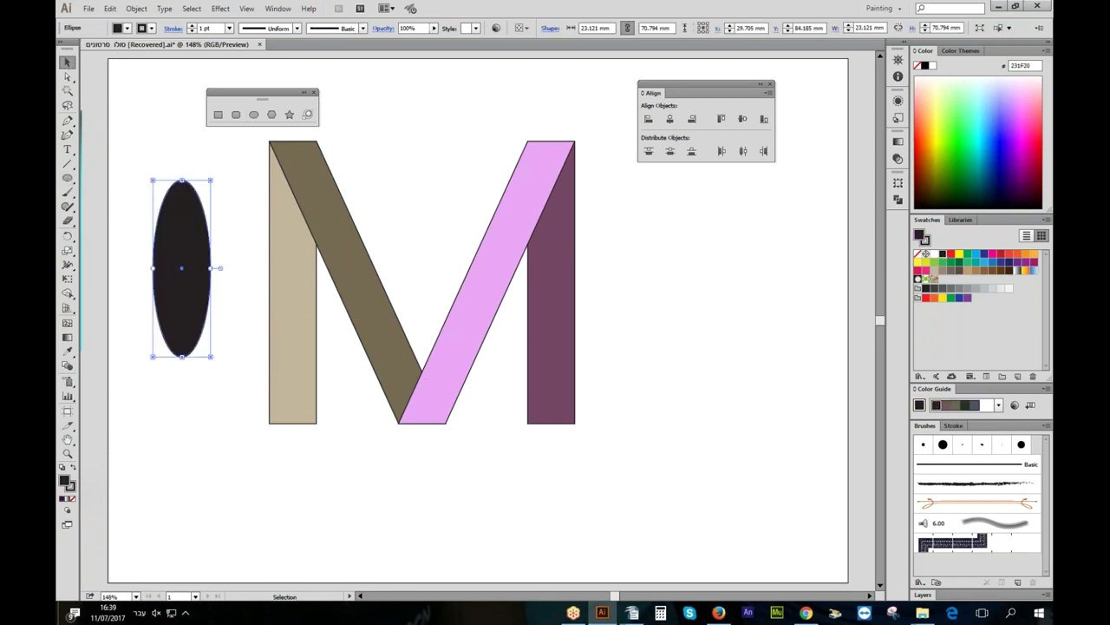
# Resize the black ellipse to about 26 by 61 mm, keeping it beside the M's left upright.
pyautogui.moveTo(210, 268); pyautogui.dragTo(239, 268)
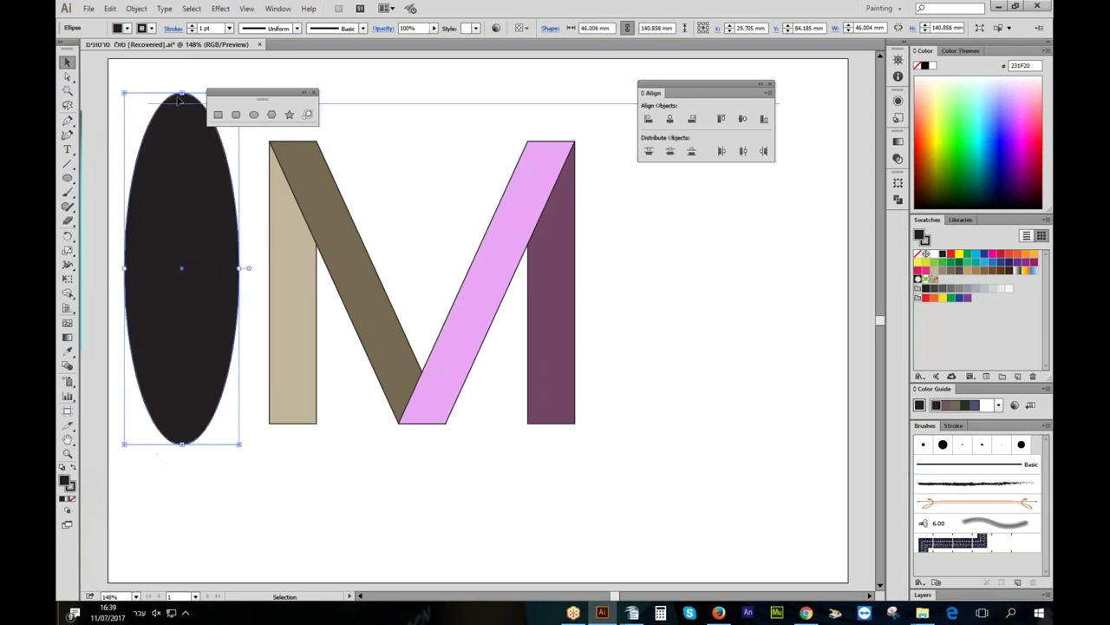
pyautogui.moveTo(124, 94); pyautogui.dragTo(112, 277)
pyautogui.moveTo(130, 364); pyautogui.dragTo(155, 317)
pyautogui.moveTo(199, 225); pyautogui.dragTo(198, 198)
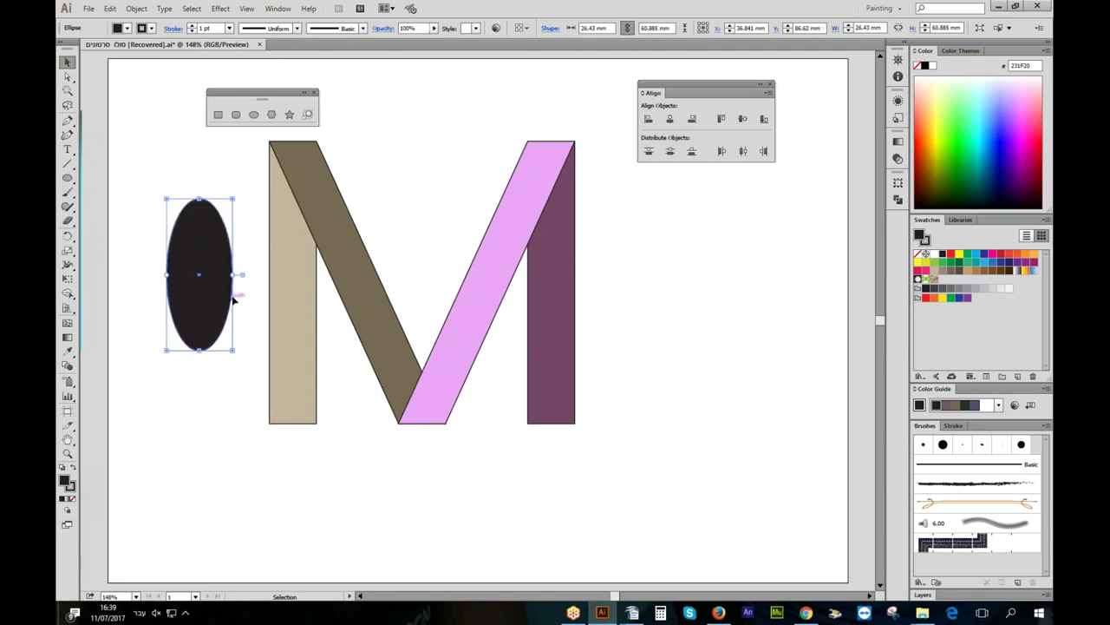
# Apply a Gaussian Blur with a radius of 76.1 pixels to the black ellipse, with preview on.
pyautogui.click(224, 11)
pyautogui.moveTo(286, 208)
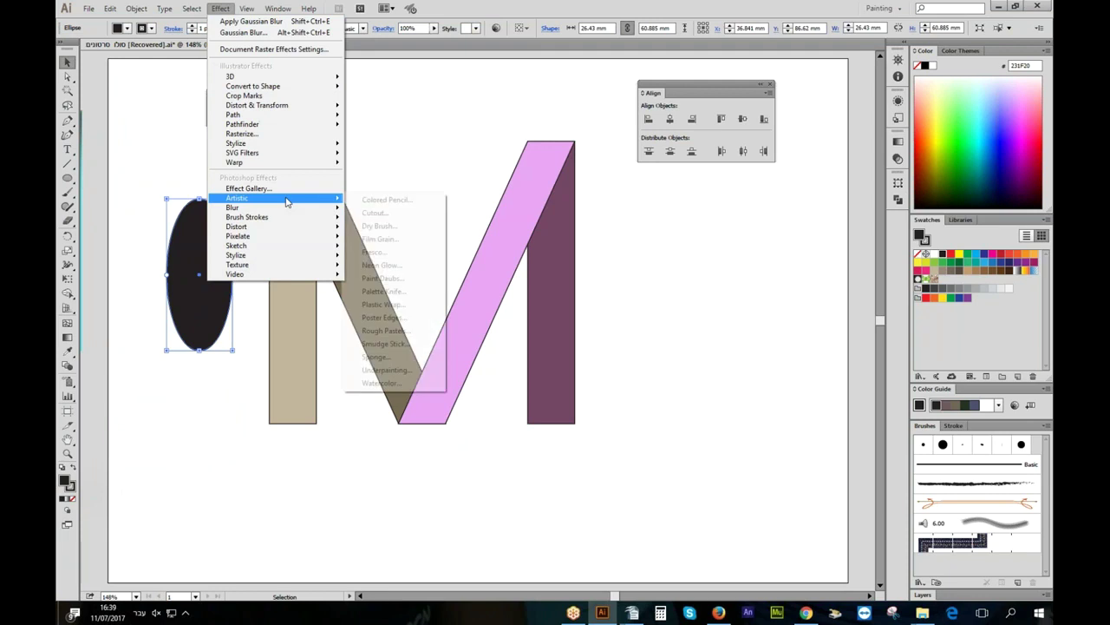
pyautogui.click(384, 211)
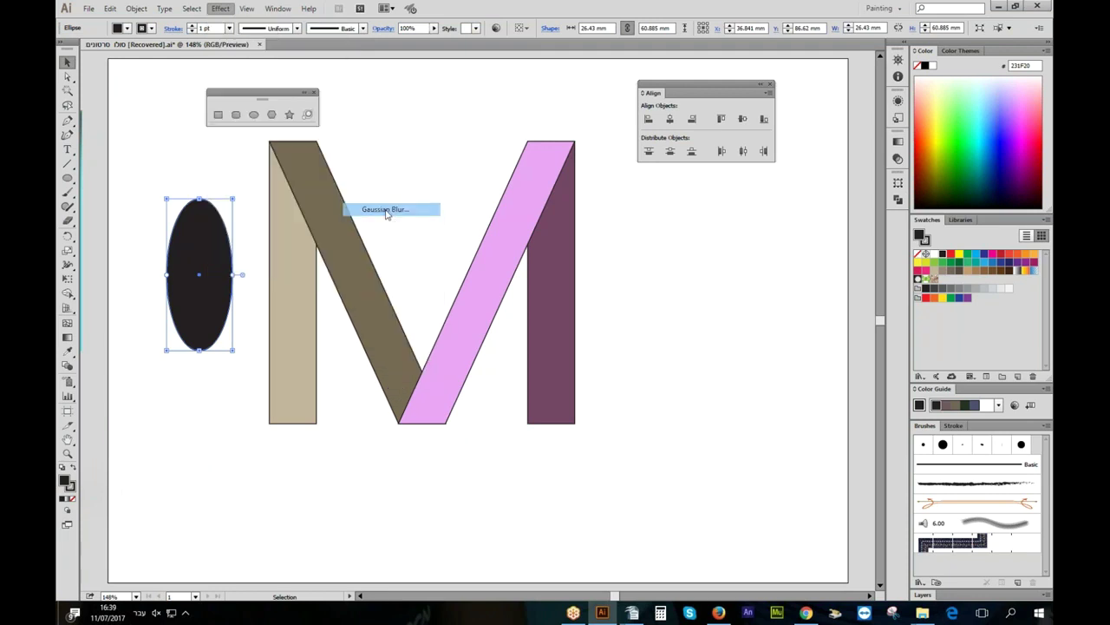
pyautogui.click(339, 240)
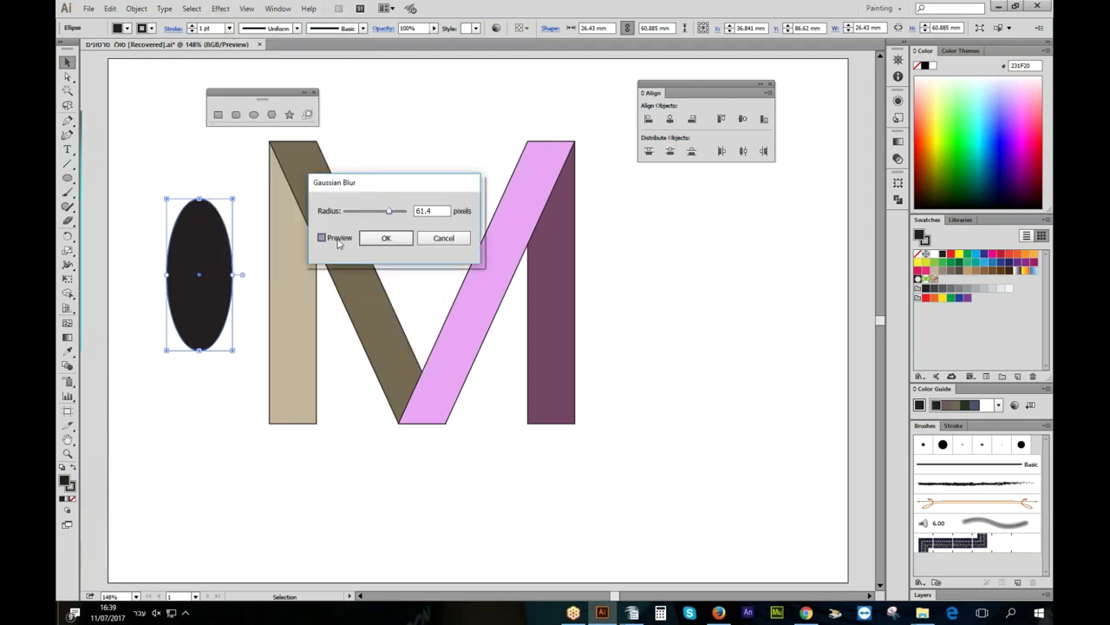
pyautogui.moveTo(398, 214); pyautogui.dragTo(393, 215)
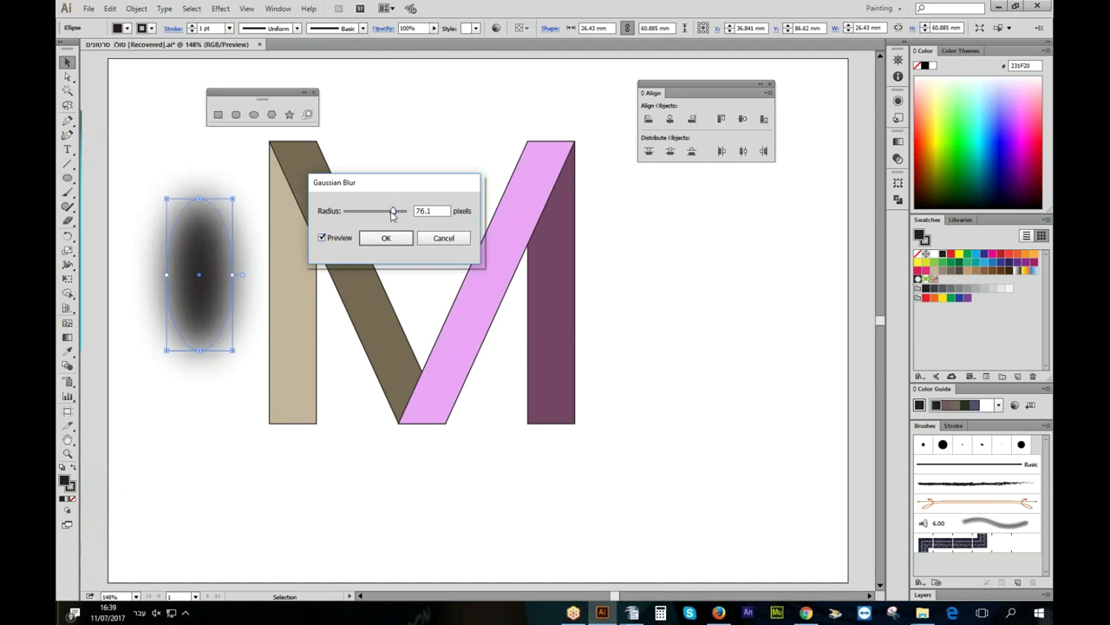
pyautogui.click(388, 242)
# Move the blurred ellipse over the M's upper-left fold and widen it to about 30 mm.
pyautogui.moveTo(210, 306); pyautogui.dragTo(314, 239)
pyautogui.moveTo(272, 135); pyautogui.dragTo(259, 136)
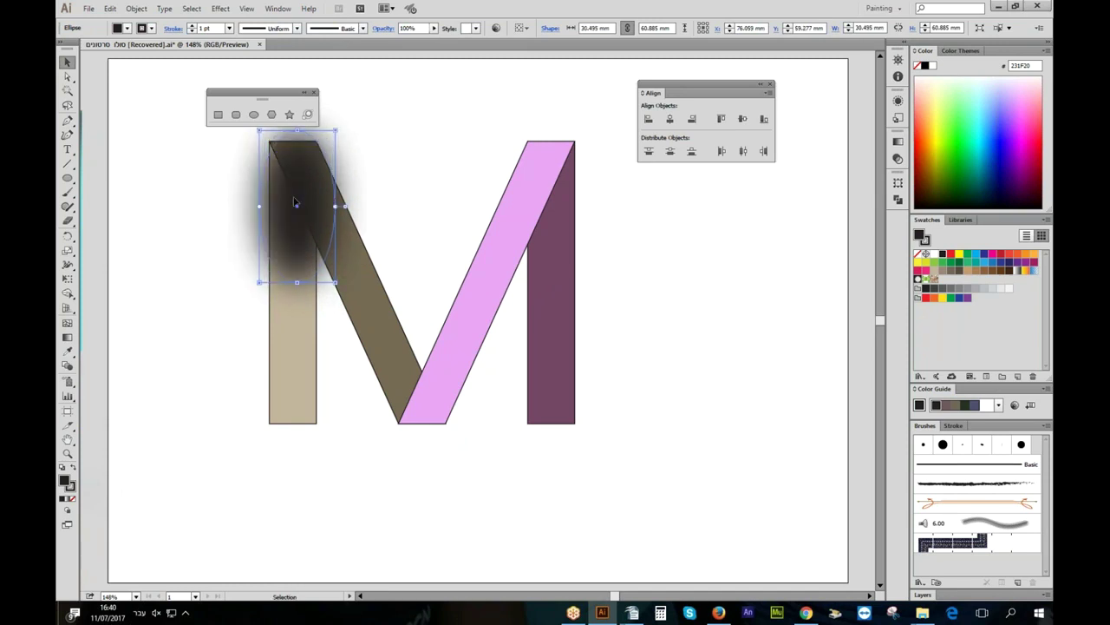
pyautogui.click(371, 314)
pyautogui.rightClick(371, 314)
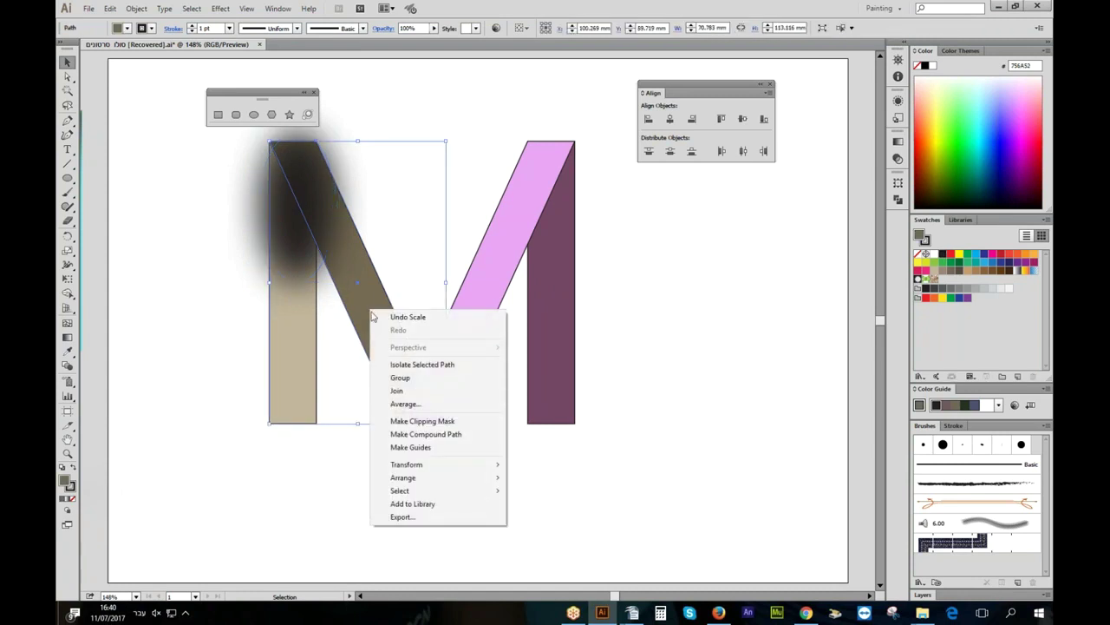
pyautogui.click(335, 163)
pyautogui.click(295, 320)
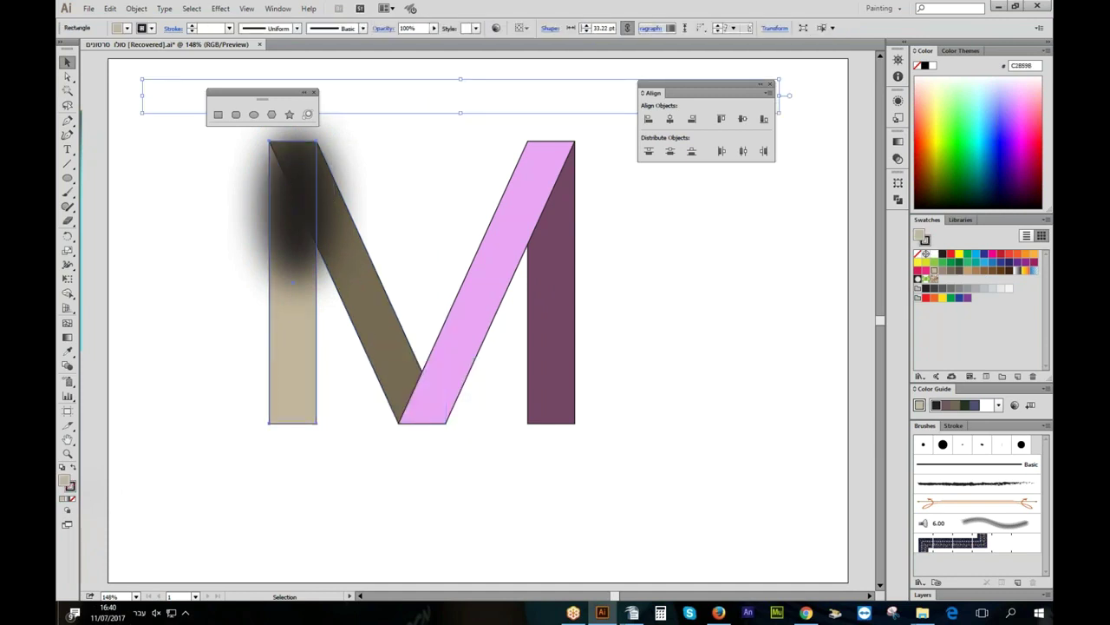
# Swap the fill and stroke of the white text line above the M and fill the text with black.
pyautogui.click(434, 85)
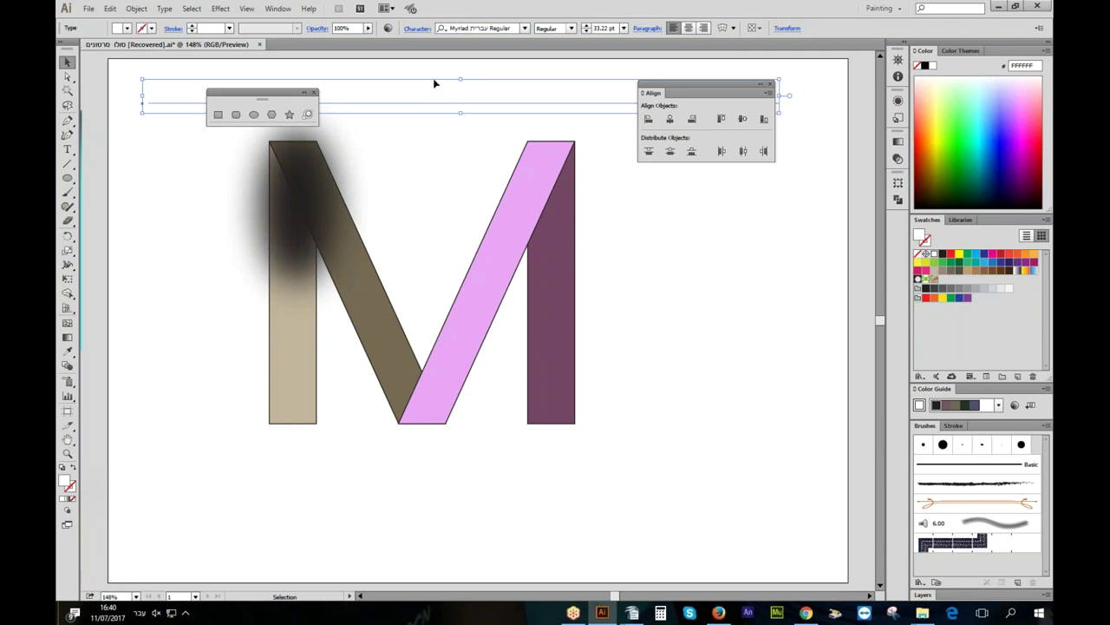
pyautogui.click(72, 468)
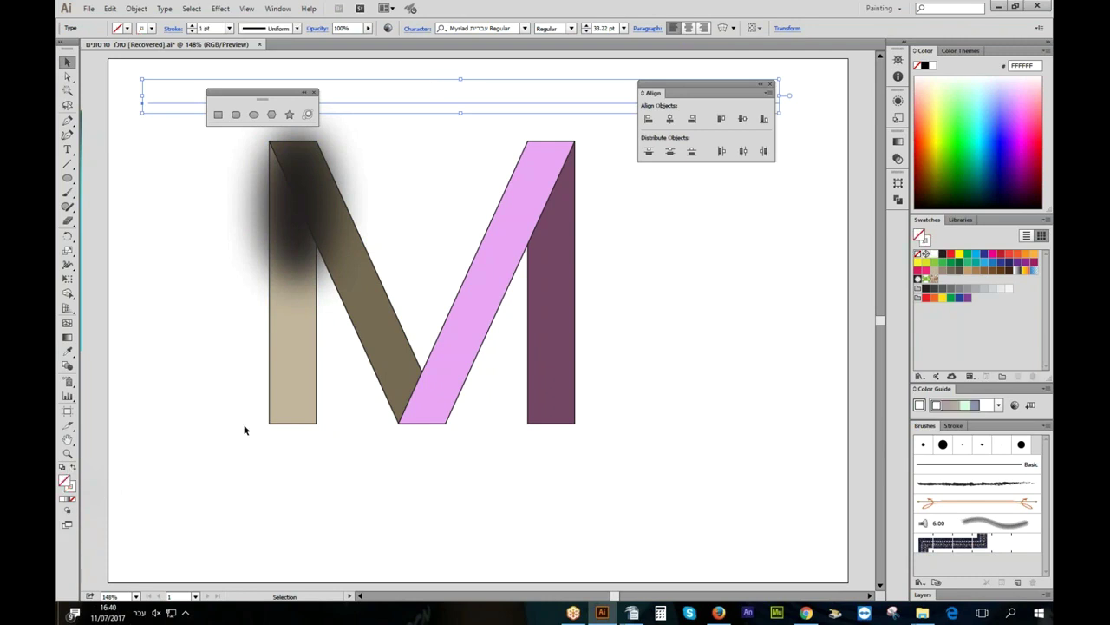
pyautogui.click(943, 254)
# Copy the left upright to the right of the M with a blurred ellipse over its top, and park spare ellipses along the artboard's left edge.
pyautogui.click(292, 407)
pyautogui.moveTo(299, 406); pyautogui.dragTo(713, 496)
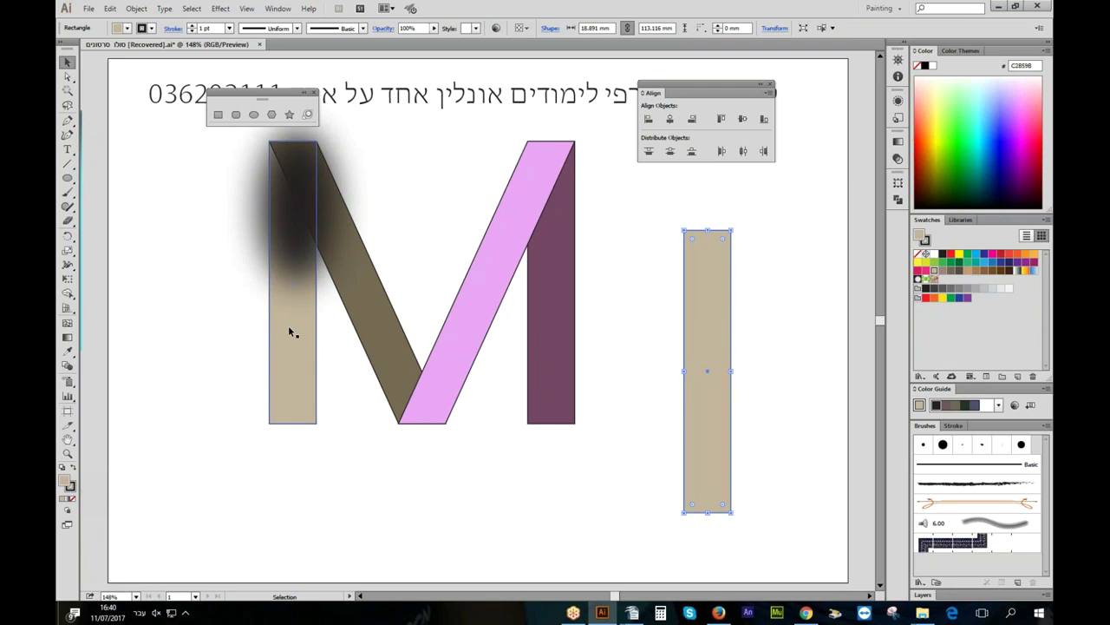
pyautogui.moveTo(293, 248); pyautogui.dragTo(707, 306)
pyautogui.moveTo(699, 307); pyautogui.dragTo(137, 277)
pyautogui.moveTo(708, 265); pyautogui.dragTo(142, 348)
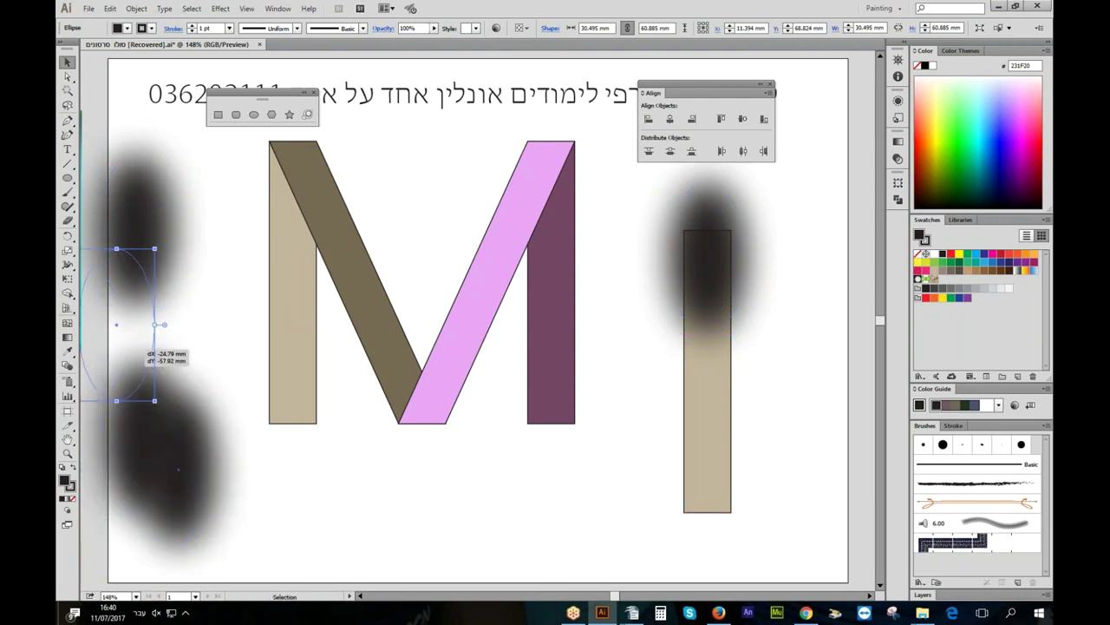
# Bring the copied tan upright to the front, above the blurred ellipse.
pyautogui.moveTo(773, 378); pyautogui.dragTo(674, 268)
pyautogui.moveTo(765, 435); pyautogui.dragTo(690, 384)
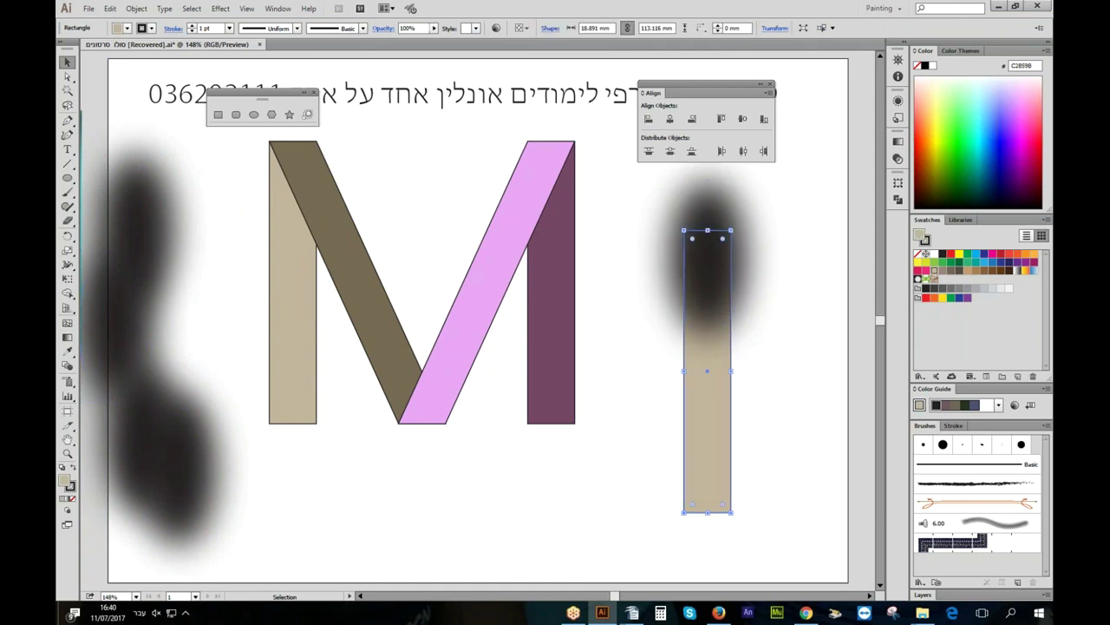
pyautogui.rightClick(703, 419)
pyautogui.moveTo(741, 372)
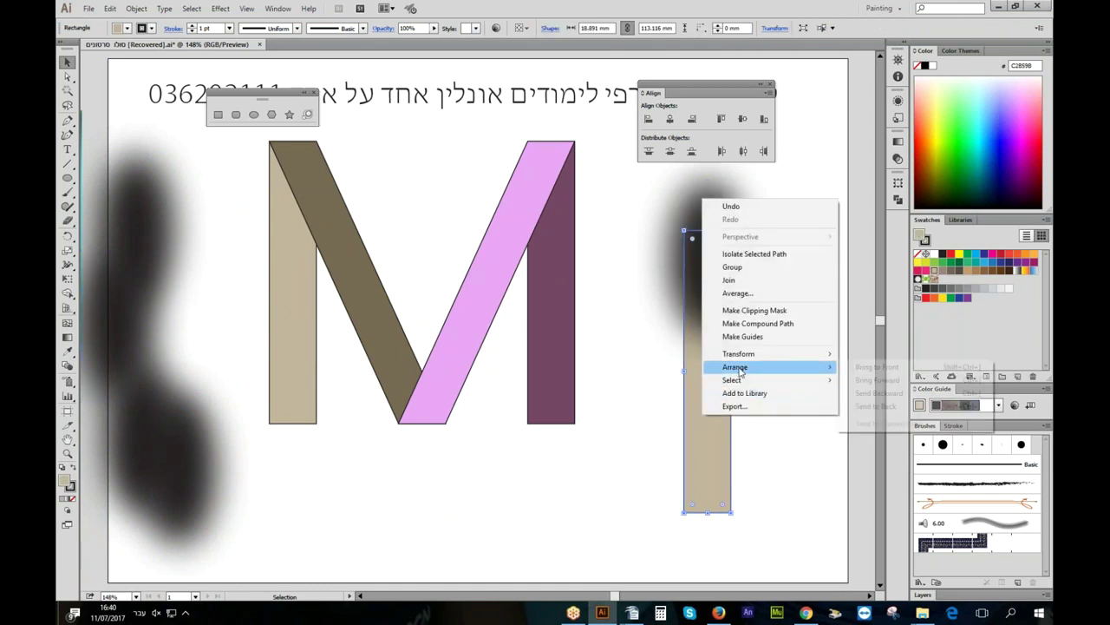
pyautogui.click(867, 367)
# Make a clipping mask from the copied upright and the blurred ellipse so the shadow is confined to the upright's shape.
pyautogui.moveTo(754, 375); pyautogui.dragTo(666, 309)
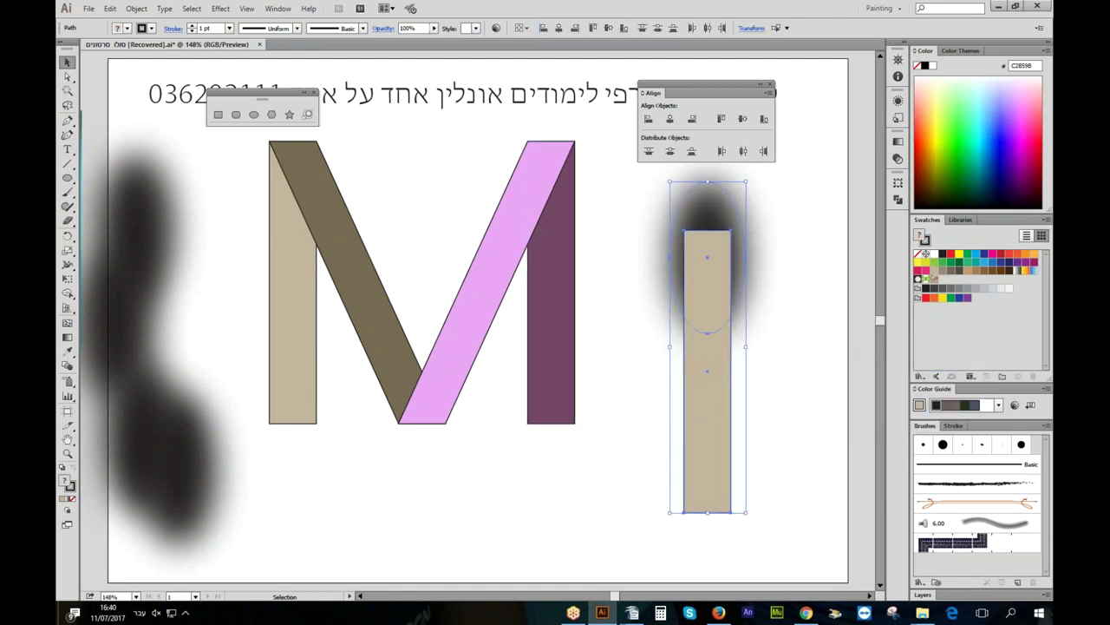
pyautogui.rightClick(692, 271)
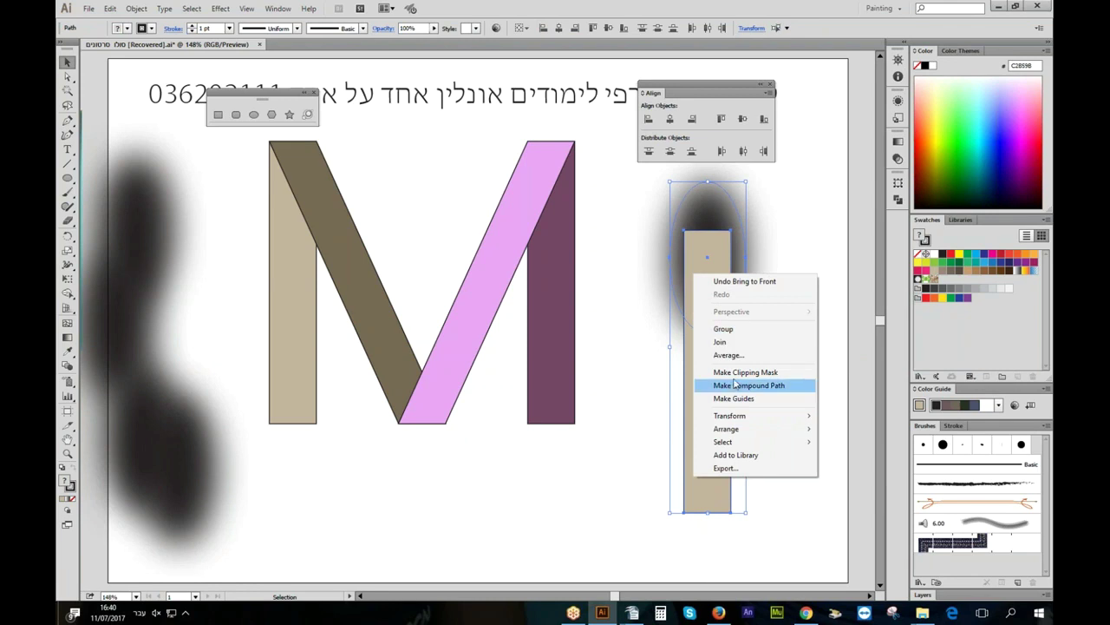
pyautogui.click(735, 379)
pyautogui.click(668, 479)
pyautogui.click(691, 408)
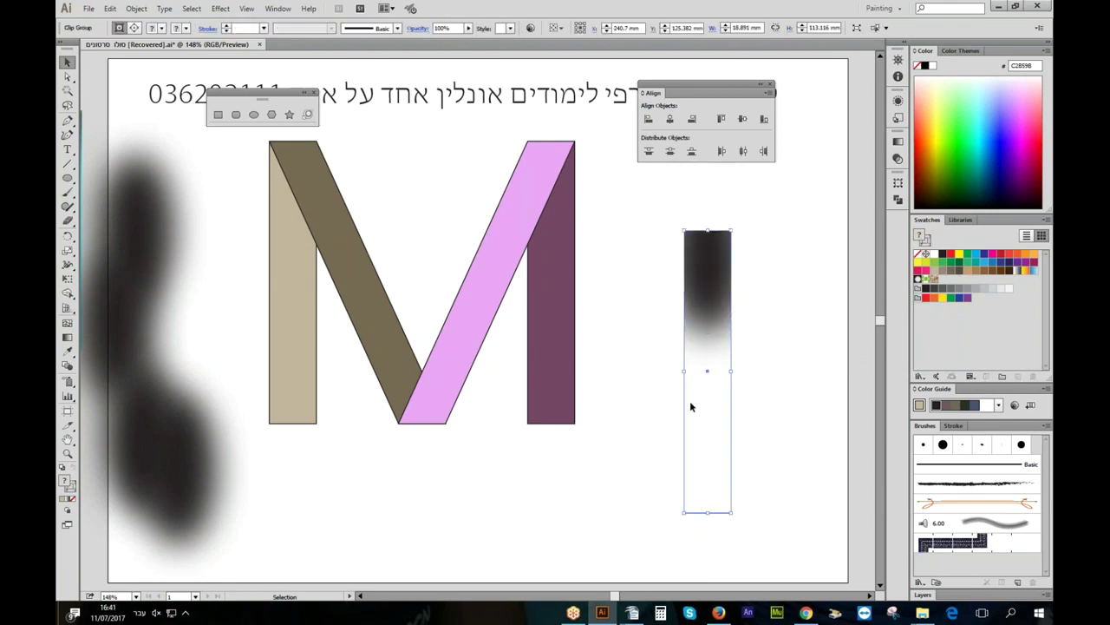
# Move the clipped shadow exactly onto the M's left upright, and bring the two slanted pieces and the right upright to the front.
pyautogui.moveTo(704, 313); pyautogui.dragTo(292, 224)
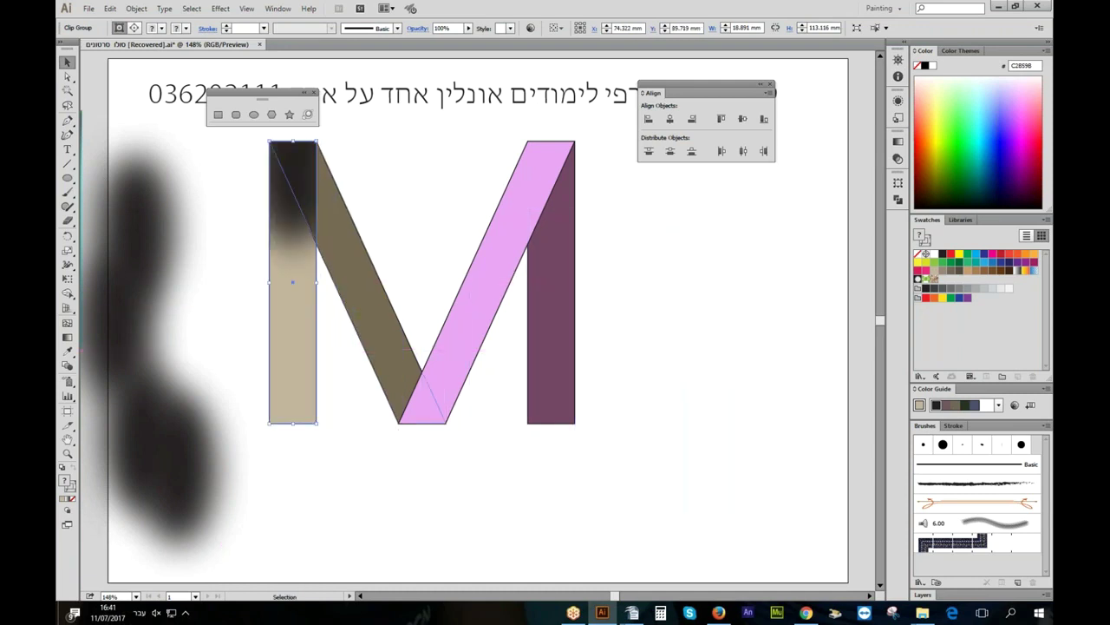
pyautogui.click(365, 277)
pyautogui.moveTo(594, 465); pyautogui.dragTo(415, 374)
pyautogui.rightClick(415, 375)
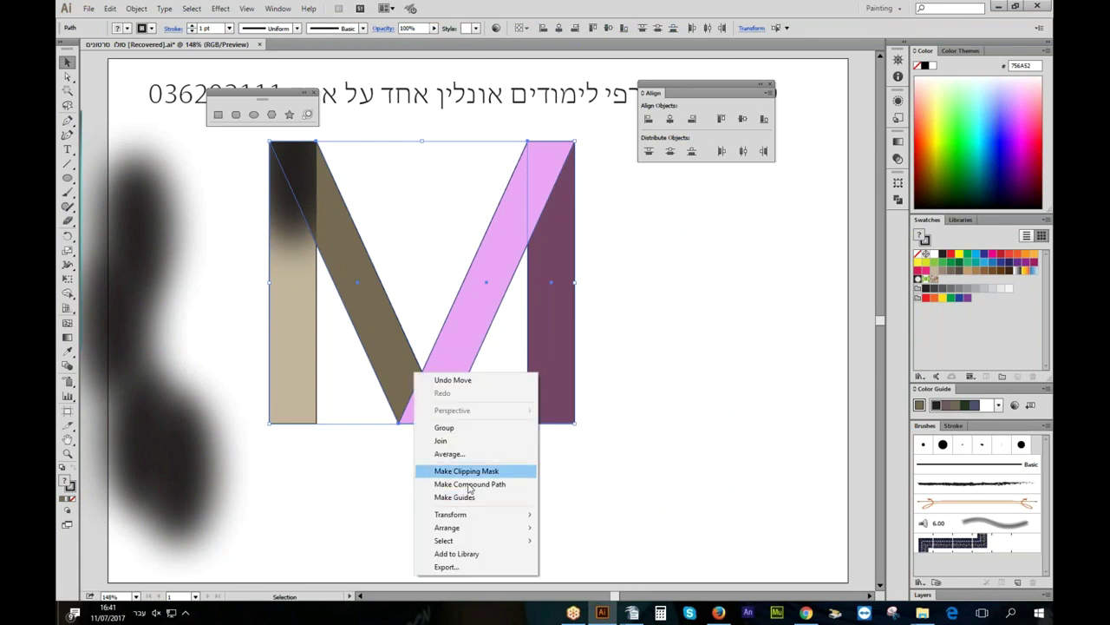
pyautogui.moveTo(508, 528)
pyautogui.click(562, 527)
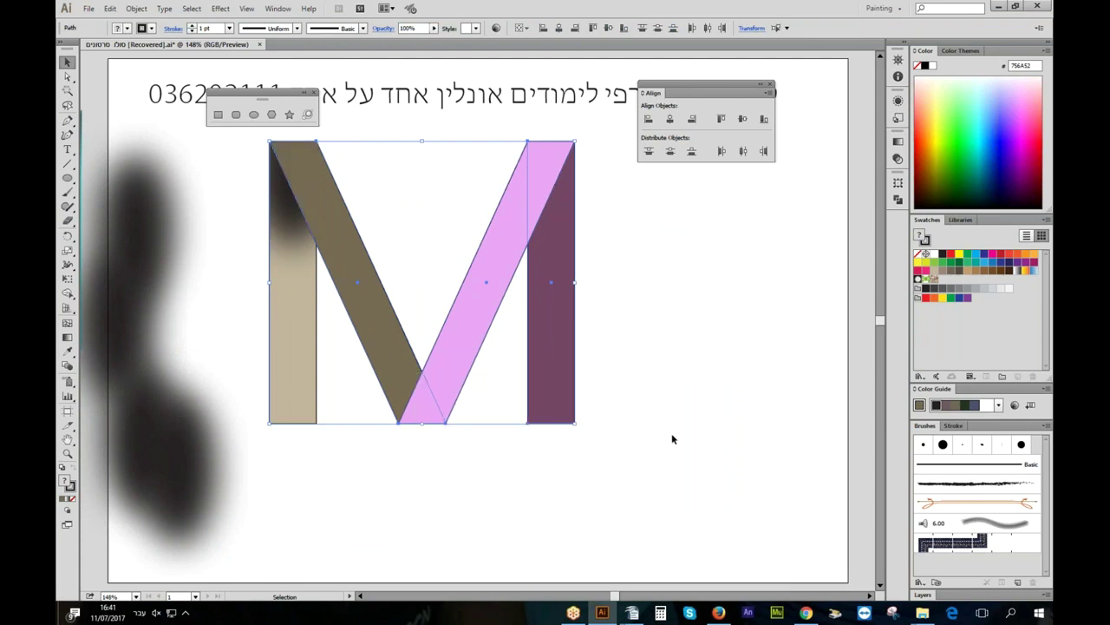
pyautogui.click(671, 438)
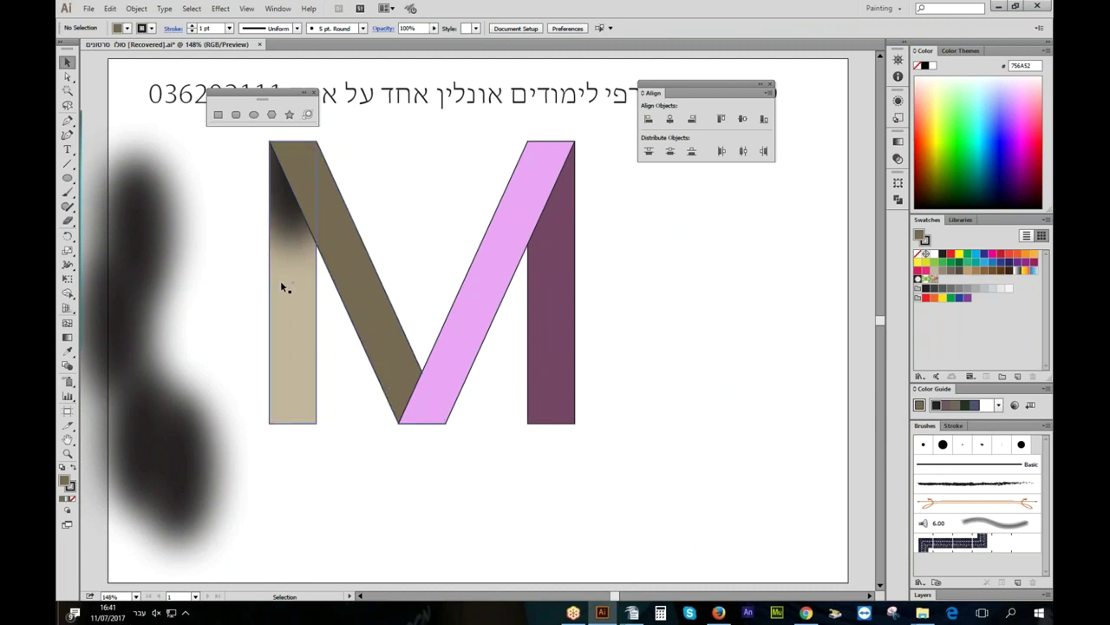
# Widen the blurred ellipse inside the clipped shadow by moving its side anchor points outward with Direct Selection.
pyautogui.click(68, 78)
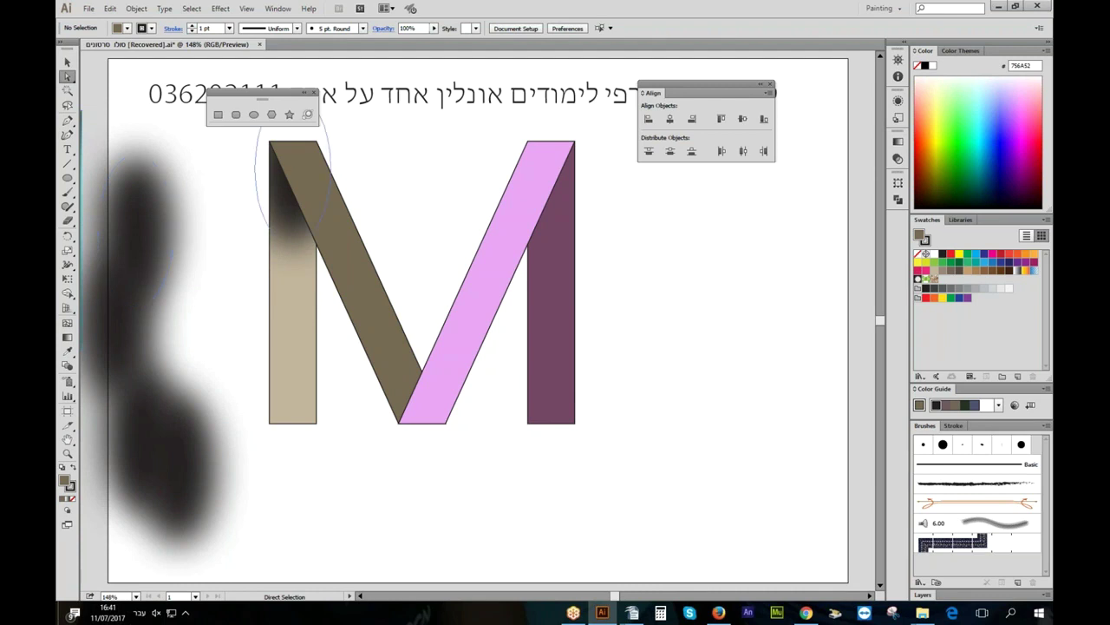
pyautogui.click(279, 217)
pyautogui.moveTo(334, 171); pyautogui.dragTo(357, 190)
pyautogui.moveTo(279, 192); pyautogui.dragTo(249, 183)
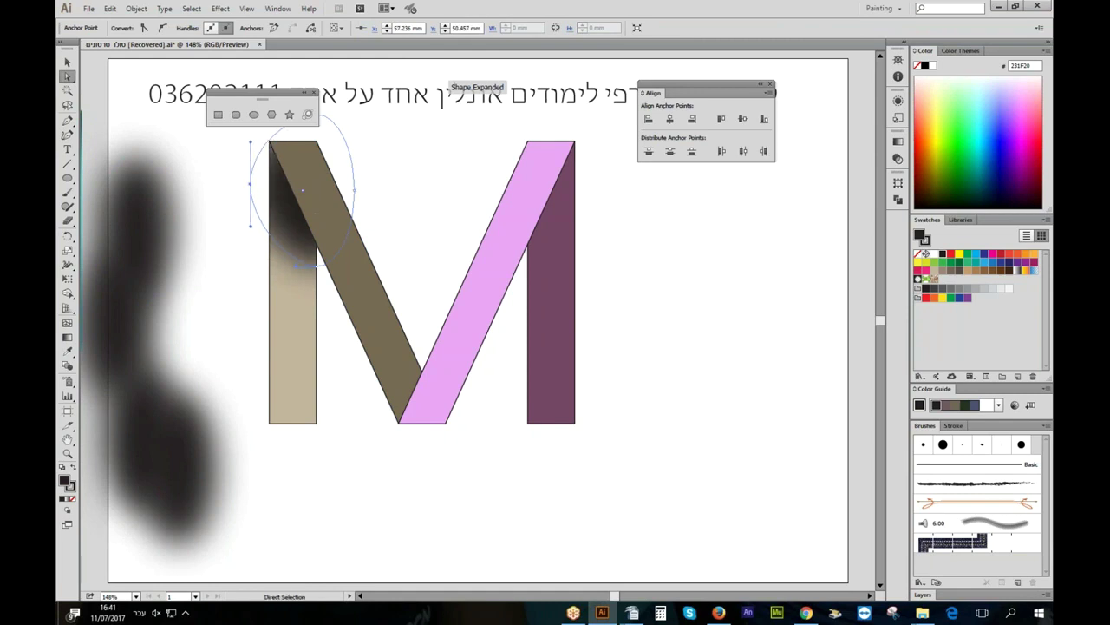
# Copy the brown slanted piece to the empty area beside the M and place a spare blurred ellipse behind its lower end.
pyautogui.click(228, 327)
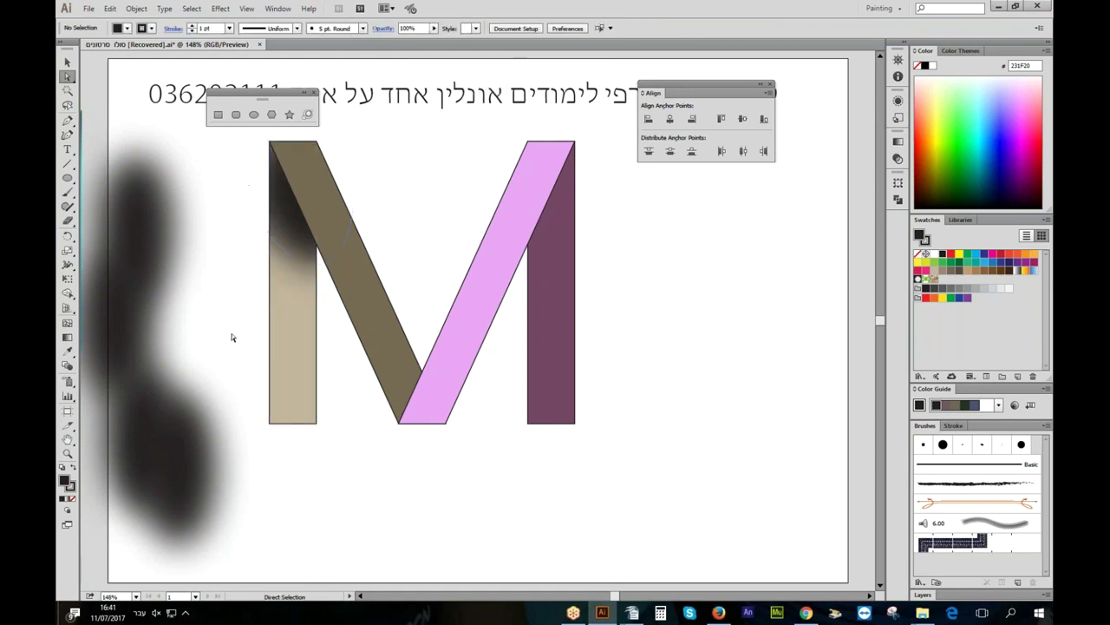
pyautogui.press('v')
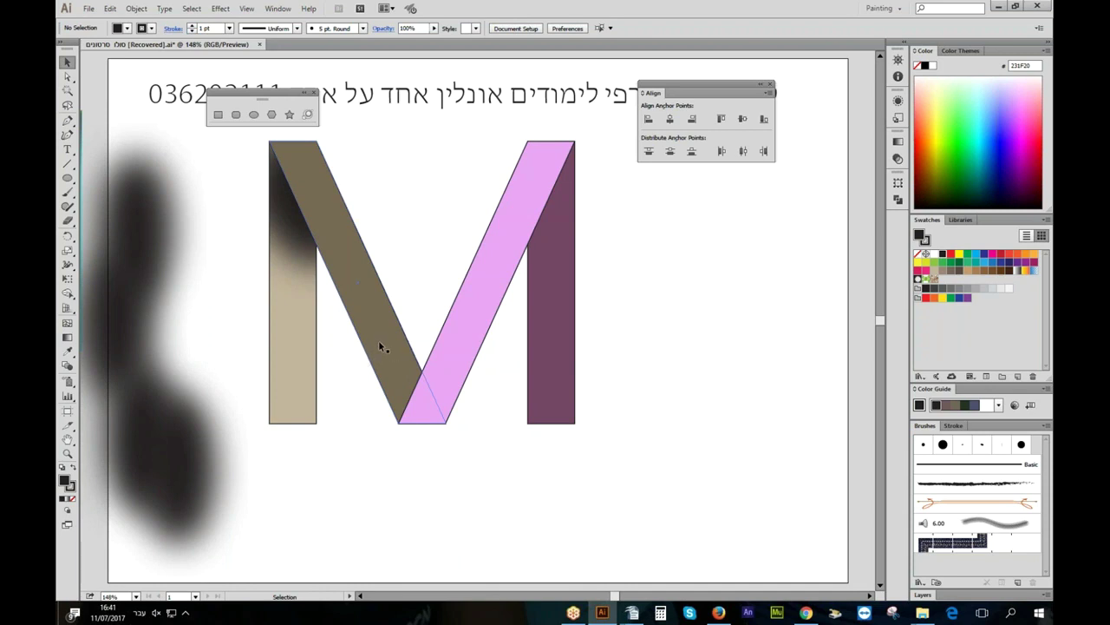
pyautogui.moveTo(383, 342); pyautogui.dragTo(708, 383)
pyautogui.moveTo(184, 467); pyautogui.dragTo(748, 444)
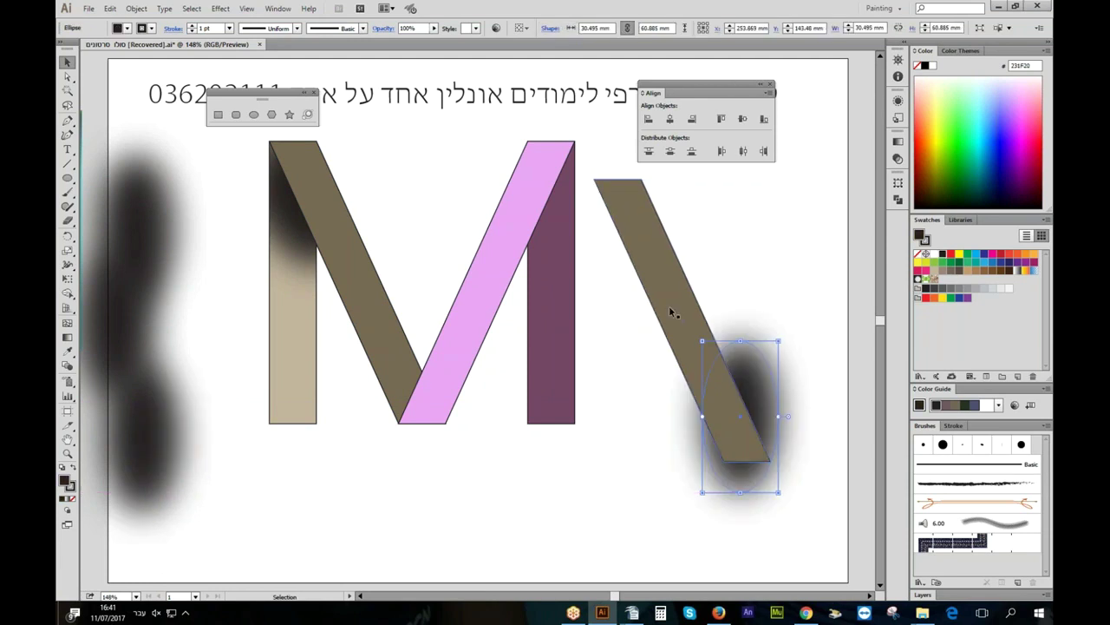
pyautogui.keyDown('shift'); pyautogui.click(663, 308); pyautogui.keyUp('shift')
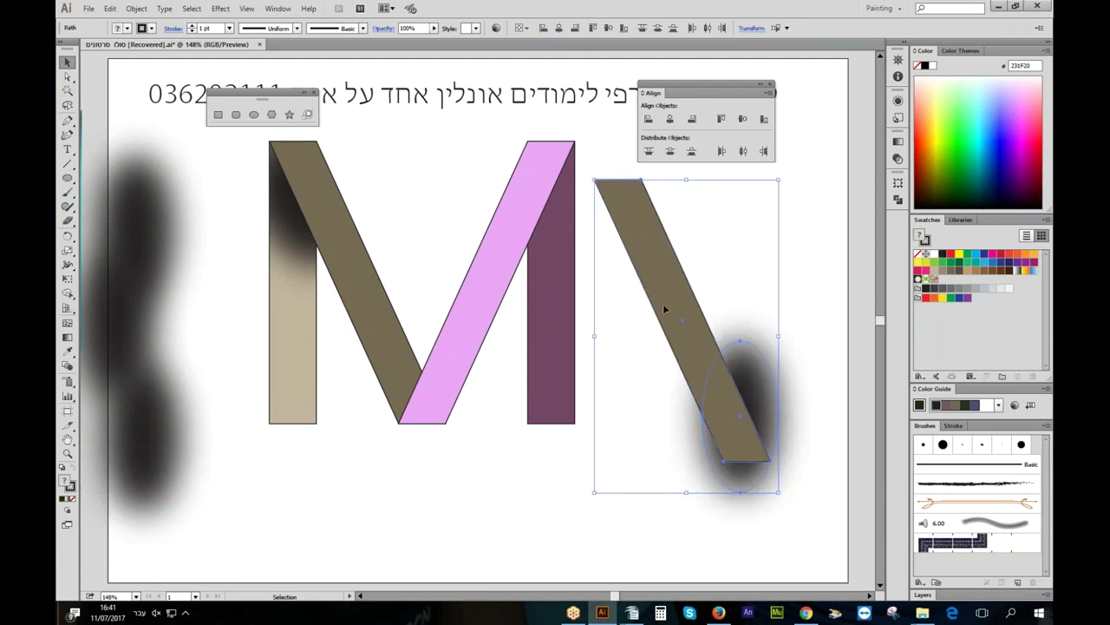
# Make a clipping mask from the copied slanted piece and the blurred ellipse at its lower end.
pyautogui.click(611, 438)
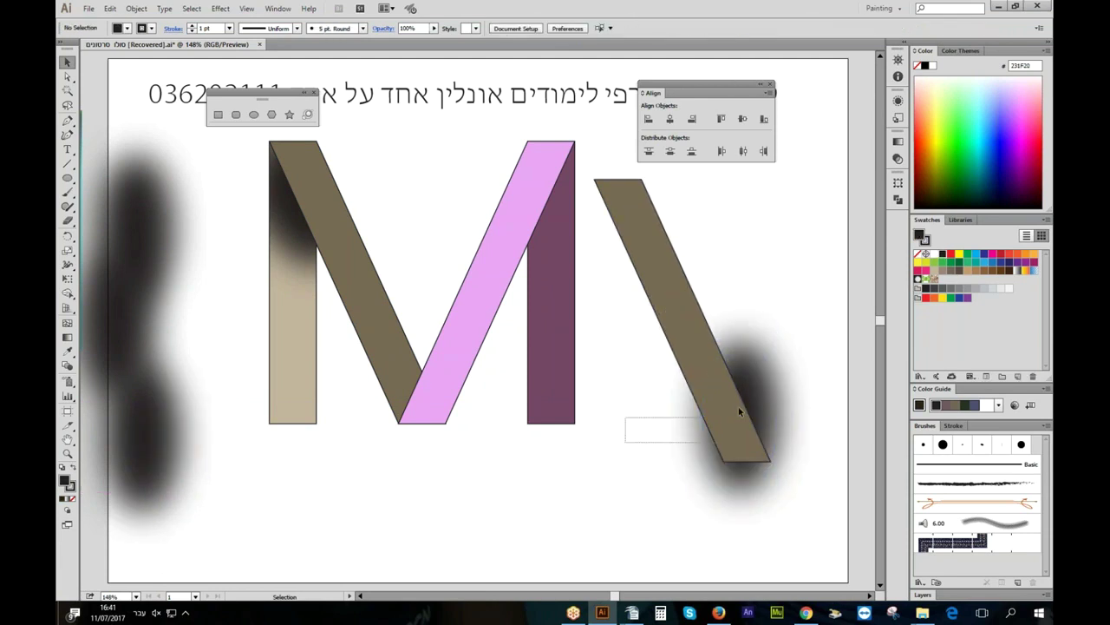
pyautogui.moveTo(739, 411); pyautogui.dragTo(770, 369)
pyautogui.rightClick(734, 387)
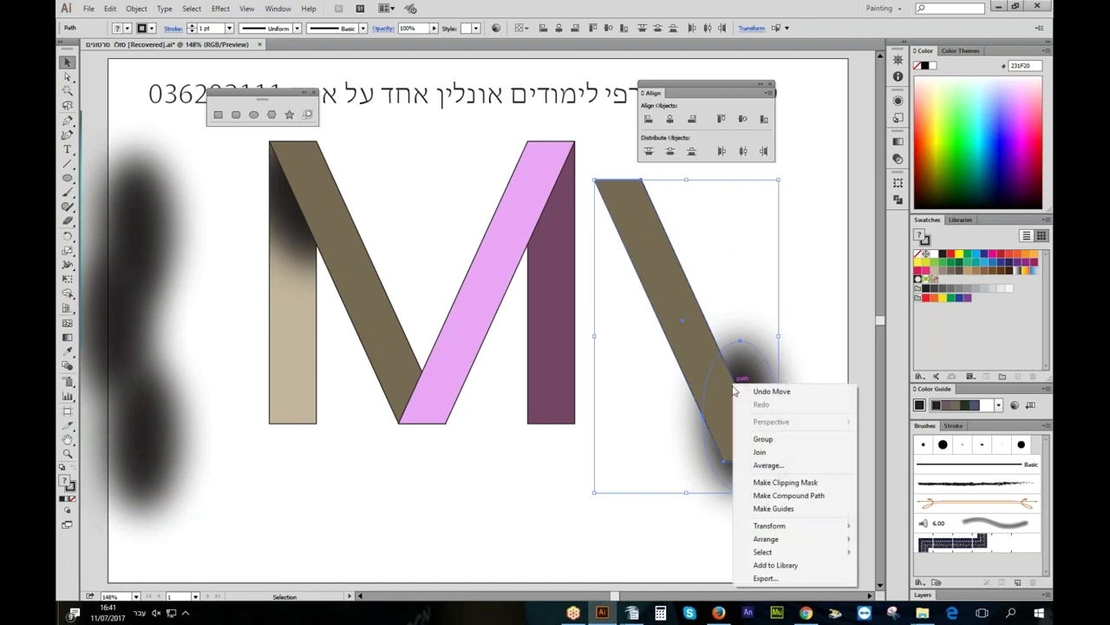
pyautogui.click(765, 482)
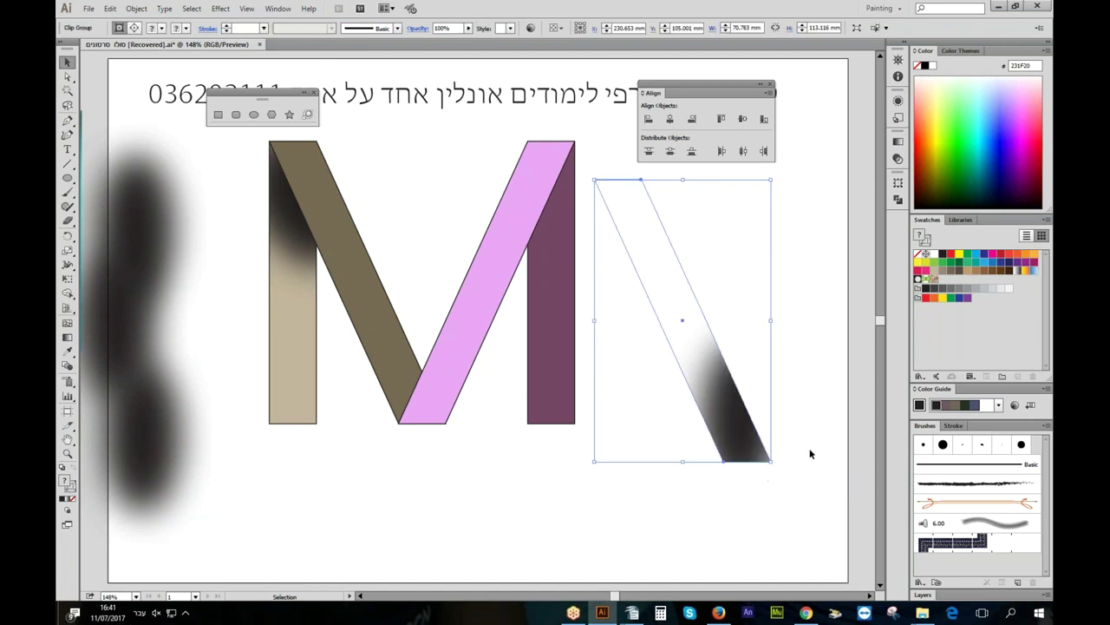
# Move the clipped shadow exactly onto the M's brown slanted piece, beneath the pink one.
pyautogui.moveTo(760, 457); pyautogui.dragTo(434, 419)
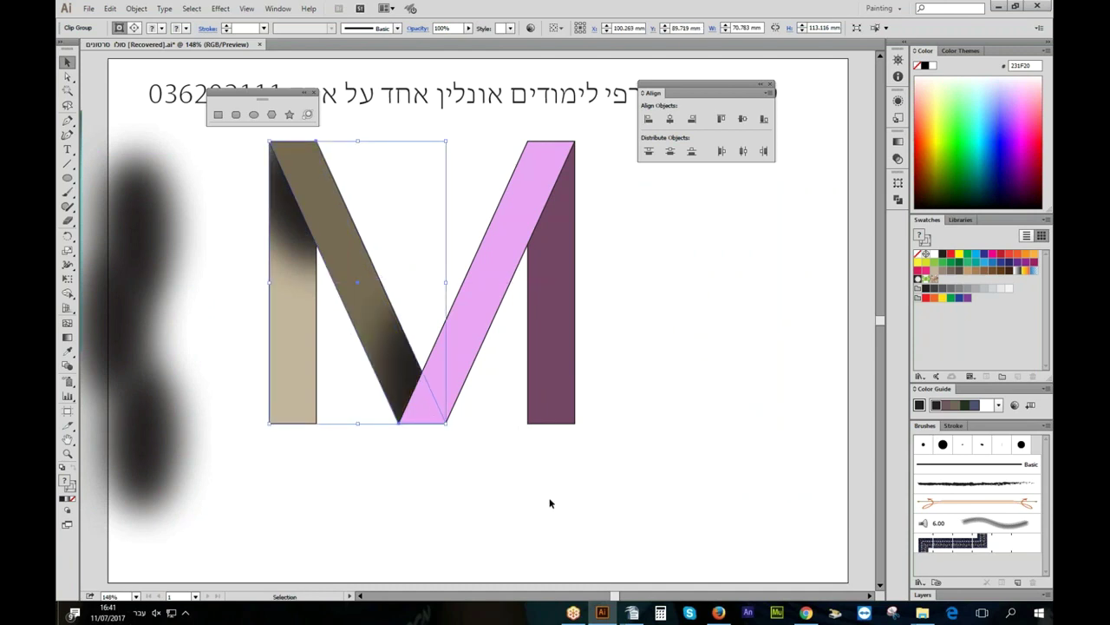
pyautogui.click(247, 8)
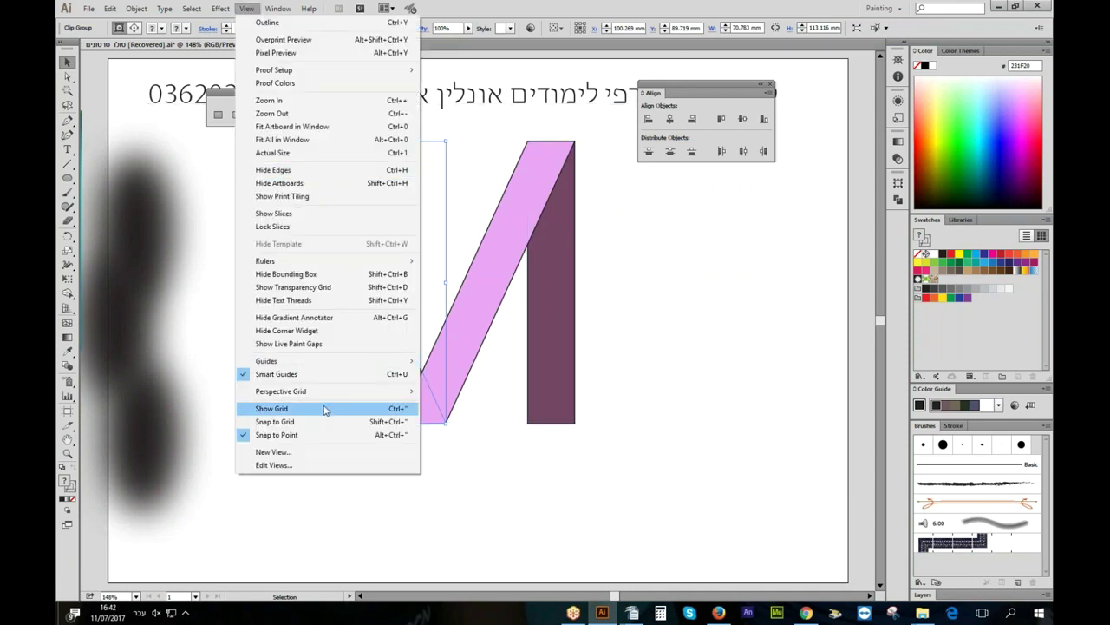
pyautogui.click(621, 454)
# Shift the blurred ellipse inside the brown piece's clipped shadow about 4.5 mm left with Direct Selection.
pyautogui.press('a')
pyautogui.click(390, 206)
pyautogui.click(386, 364)
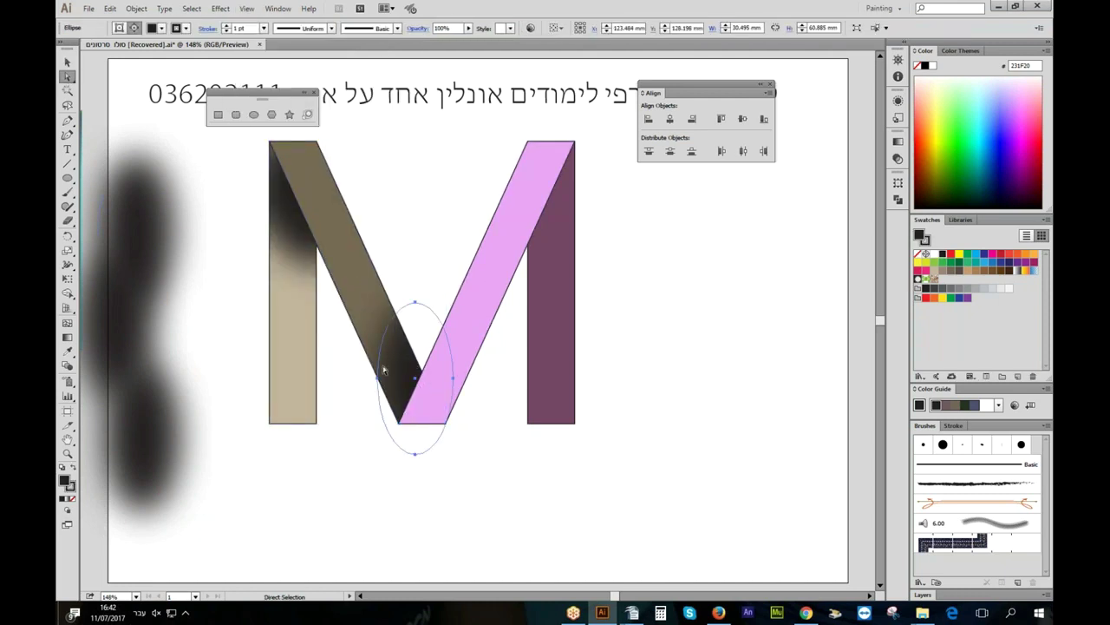
pyautogui.moveTo(377, 382)
pyautogui.mouseDown()
pyautogui.moveTo(395, 380)
pyautogui.moveTo(366, 379)
pyautogui.mouseUp()
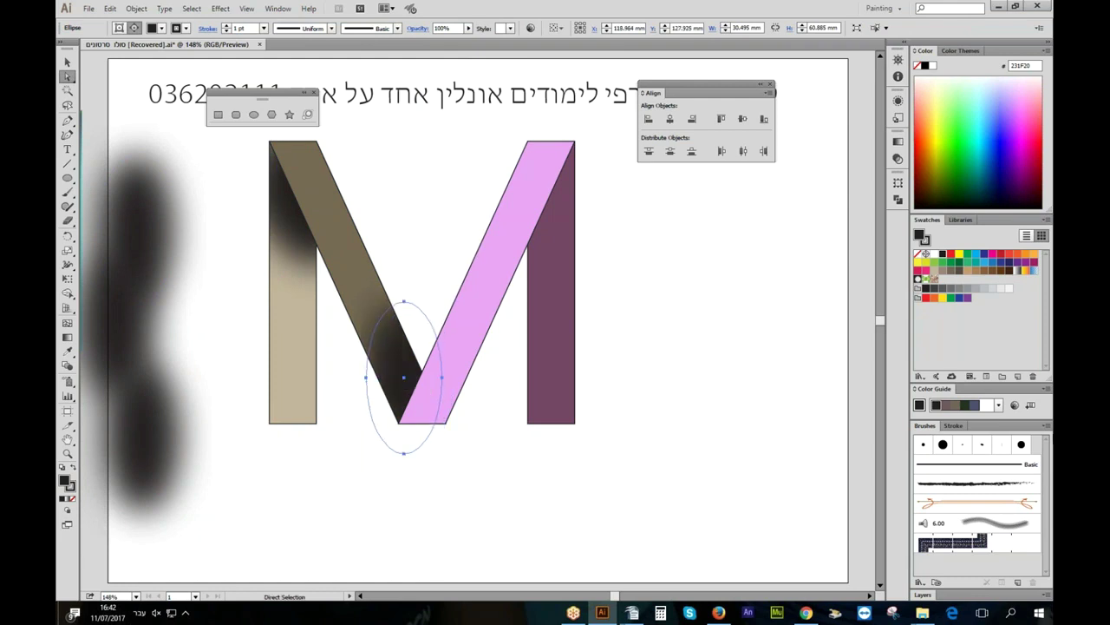
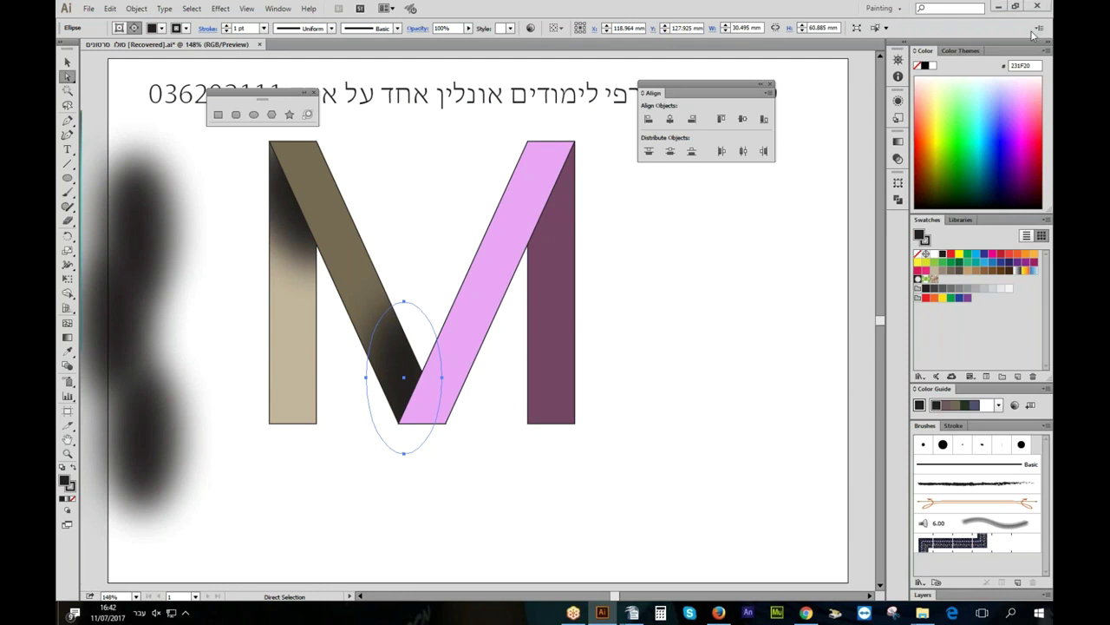
# Move another spare blurred ellipse beside the M and lay a copy of the purple right upright over it, top ends overlapping.
pyautogui.moveTo(142, 229); pyautogui.dragTo(727, 336)
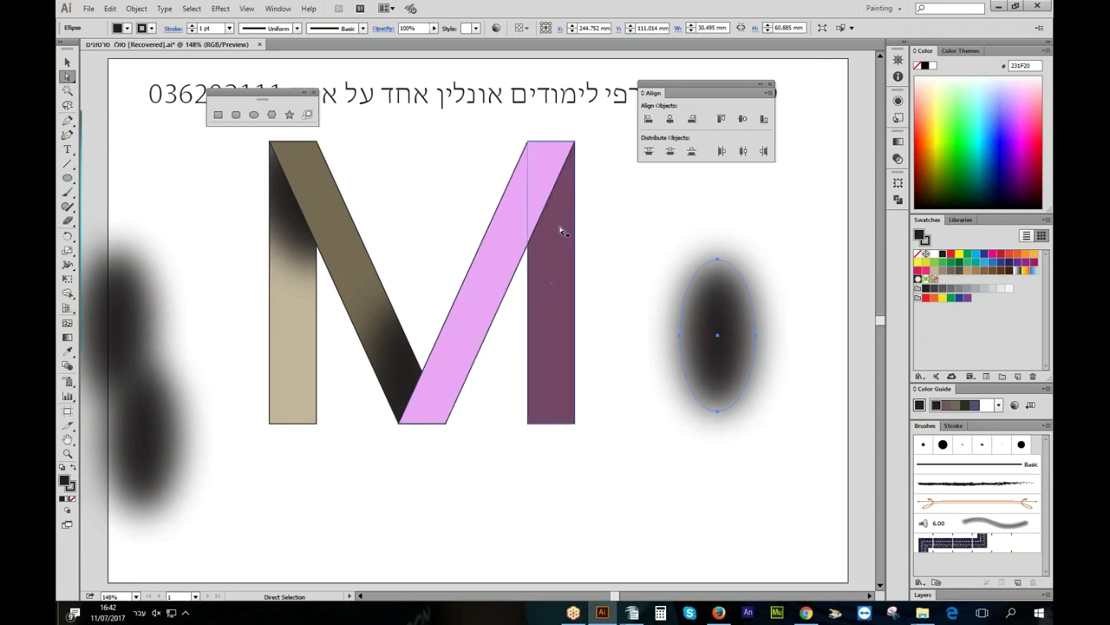
pyautogui.press('v')
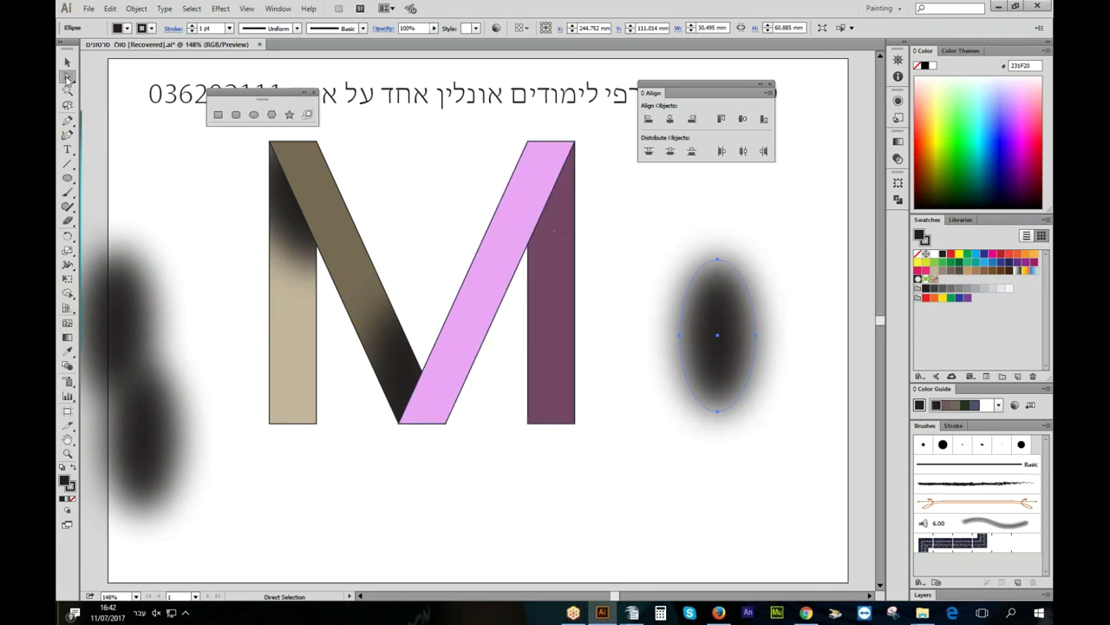
pyautogui.moveTo(550, 372); pyautogui.dragTo(705, 421)
pyautogui.moveTo(698, 282); pyautogui.dragTo(708, 368)
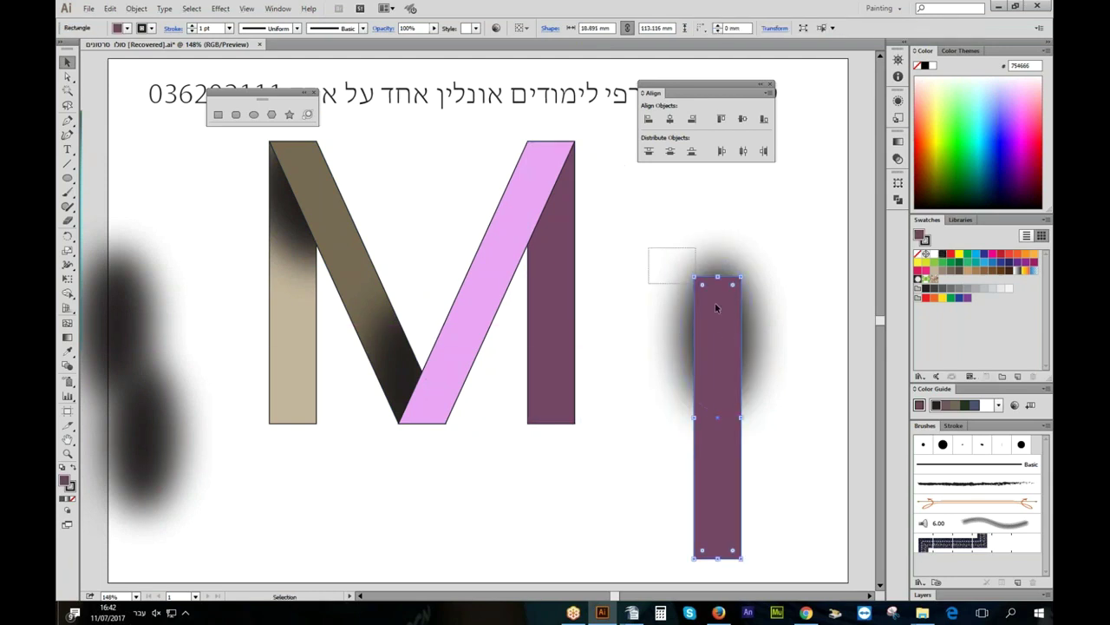
# Clip the blurred ellipse to the copied purple upright and move the clipped shadow onto the M's right upright.
pyautogui.keyDown('shift'); pyautogui.click(751, 314); pyautogui.keyUp('shift')
pyautogui.rightClick(711, 318)
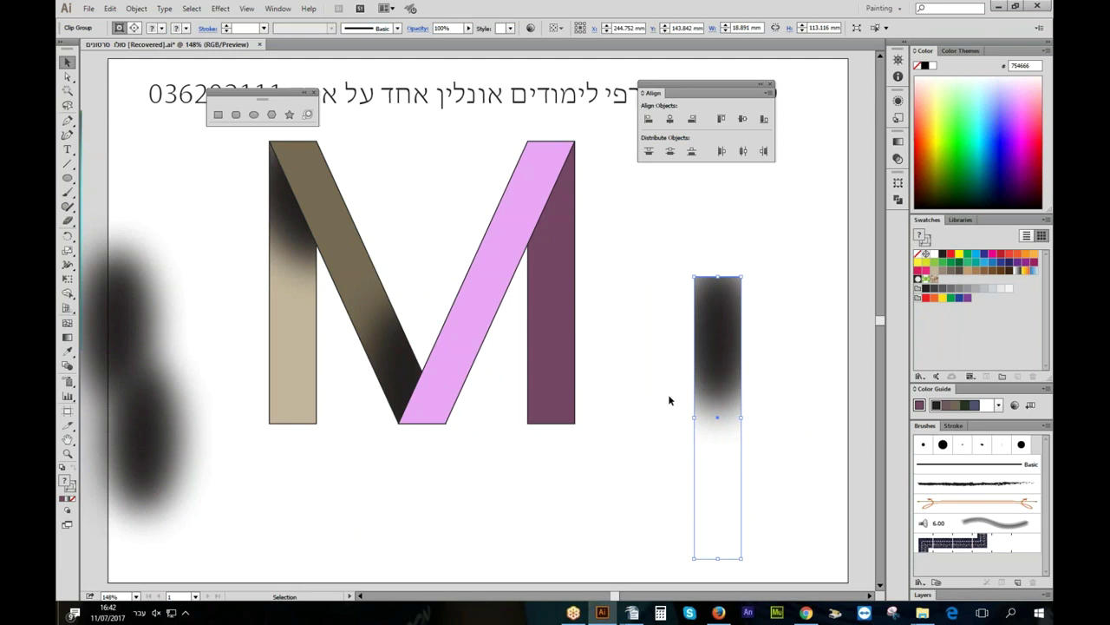
pyautogui.moveTo(720, 354); pyautogui.dragTo(555, 217)
pyautogui.click(678, 446)
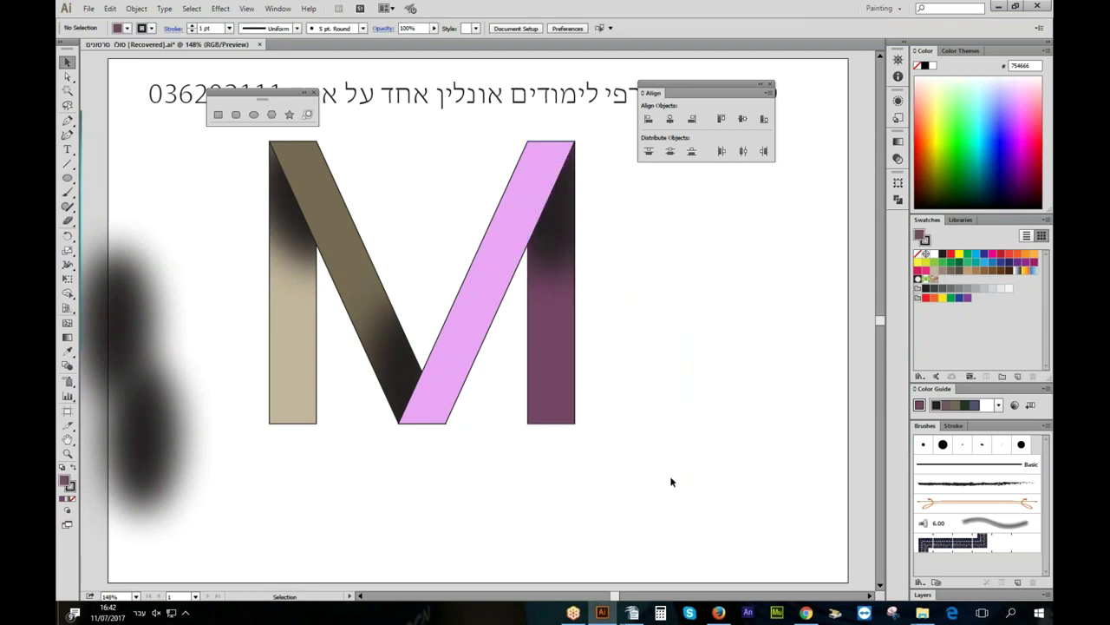
# Shift the blurred ellipse inside the right upright's clipped shadow up and right, toward the fold's outer corner.
pyautogui.click(68, 76)
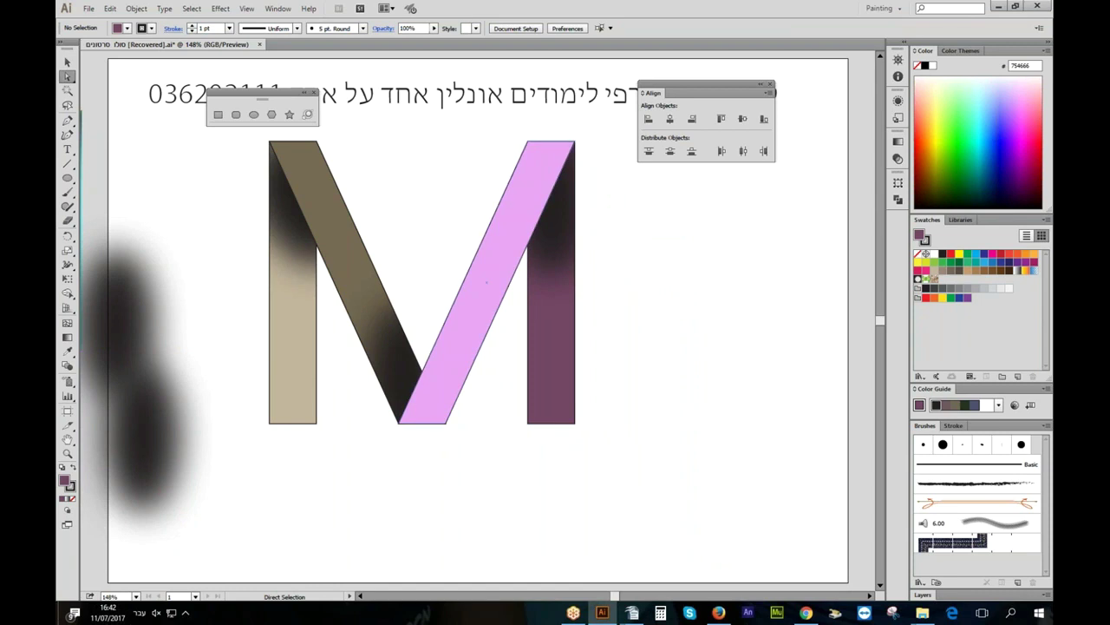
pyautogui.click(547, 233)
pyautogui.moveTo(547, 233)
pyautogui.mouseDown()
pyautogui.moveTo(560, 212)
pyautogui.moveTo(556, 224)
pyautogui.mouseUp()
pyautogui.moveTo(589, 186); pyautogui.dragTo(621, 189)
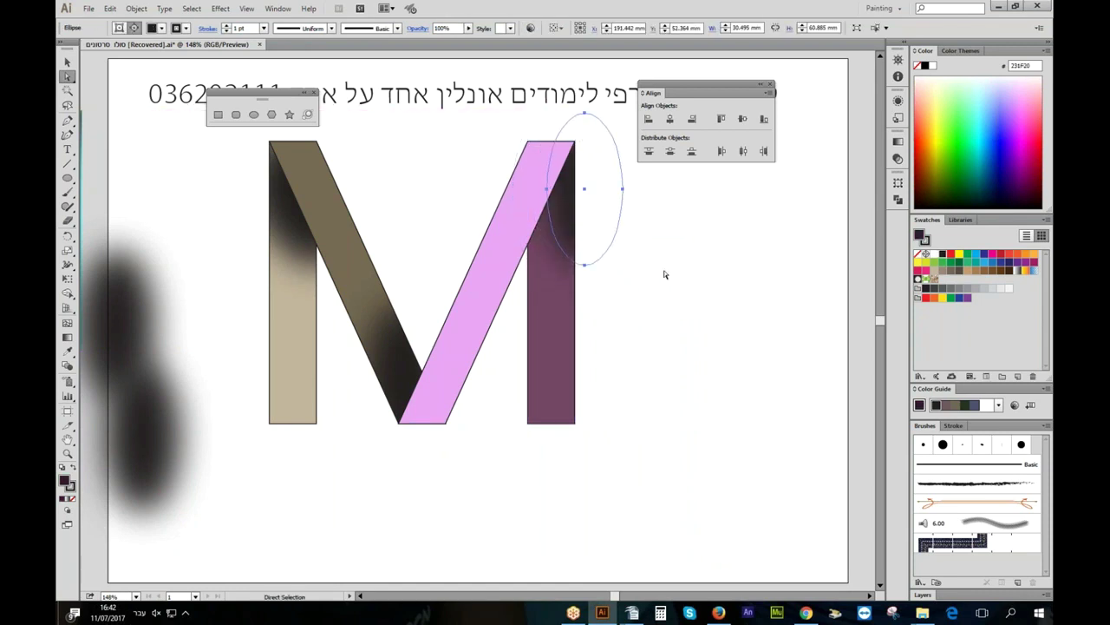
pyautogui.click(699, 470)
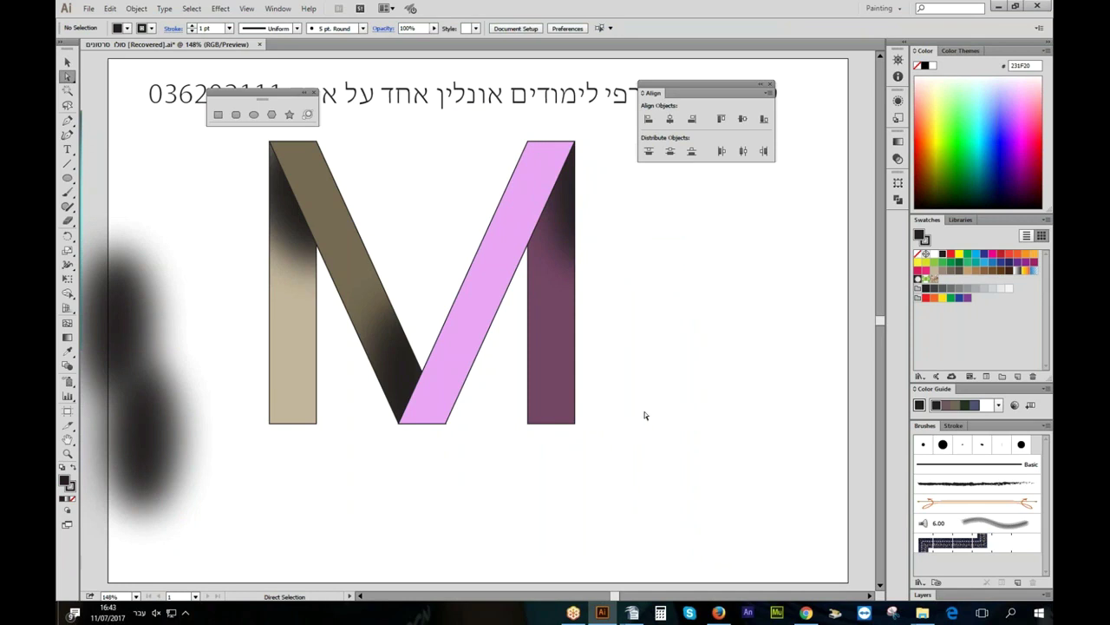
# Move the two spare blurred ellipses off the artboard, beyond its right edge.
pyautogui.hotkey('ctrl', '+')
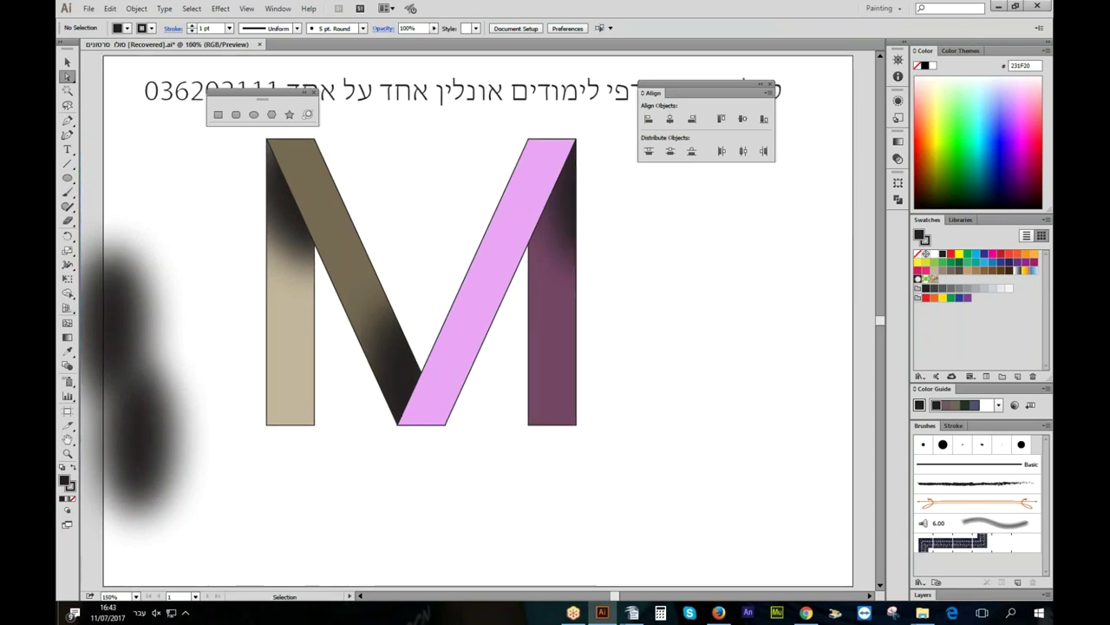
pyautogui.hotkey('ctrl', '-')
pyautogui.press('v')
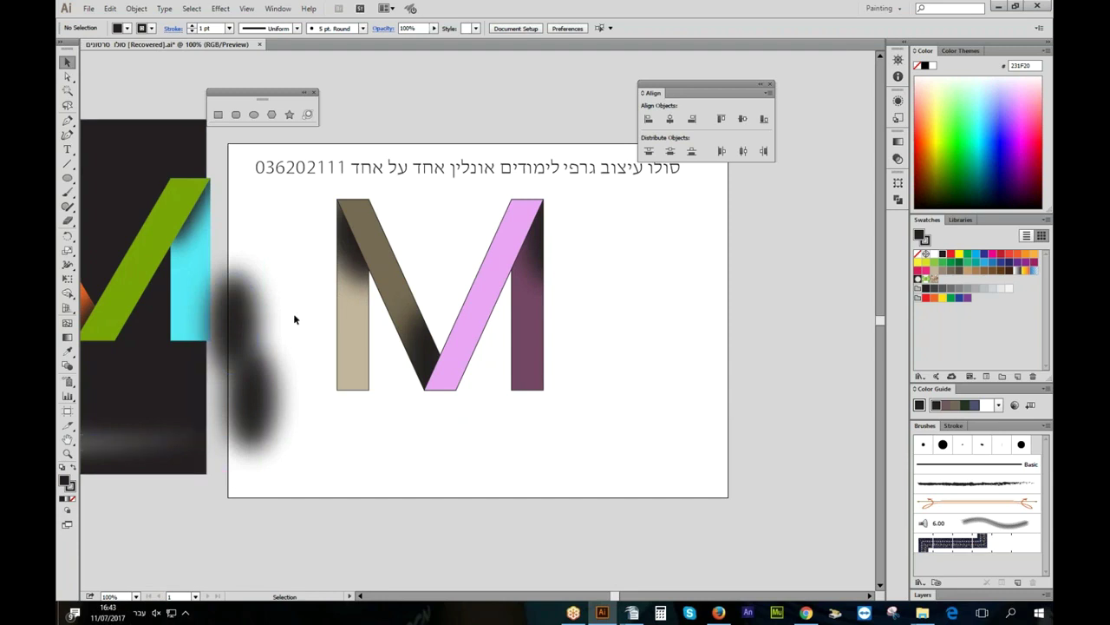
pyautogui.moveTo(246, 397); pyautogui.dragTo(800, 344)
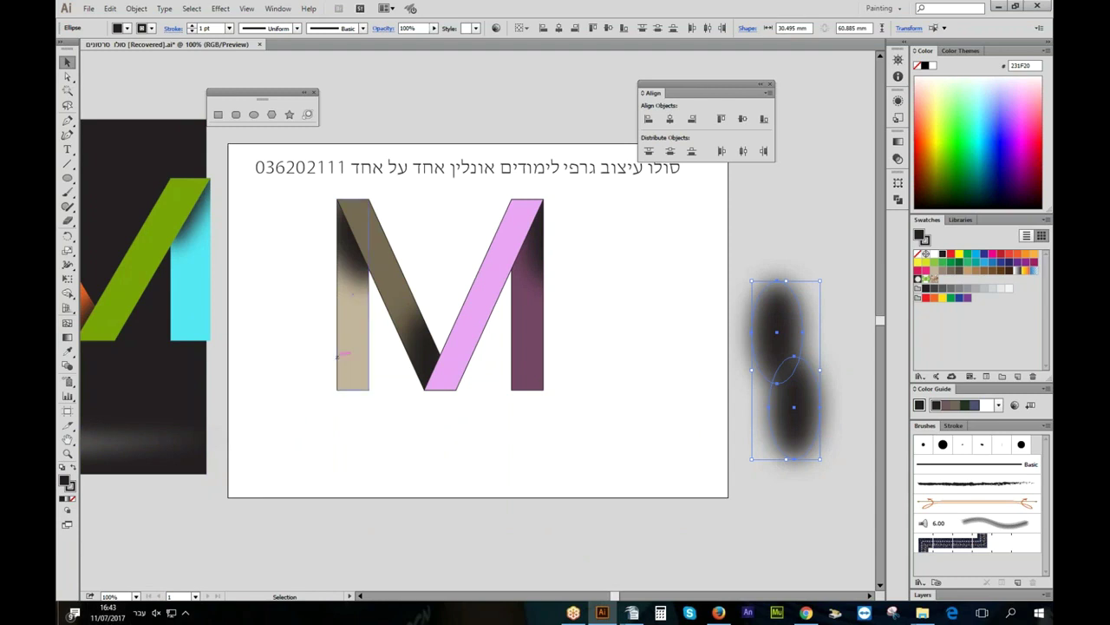
pyautogui.hotkey('ctrl', 'shift', 'a')
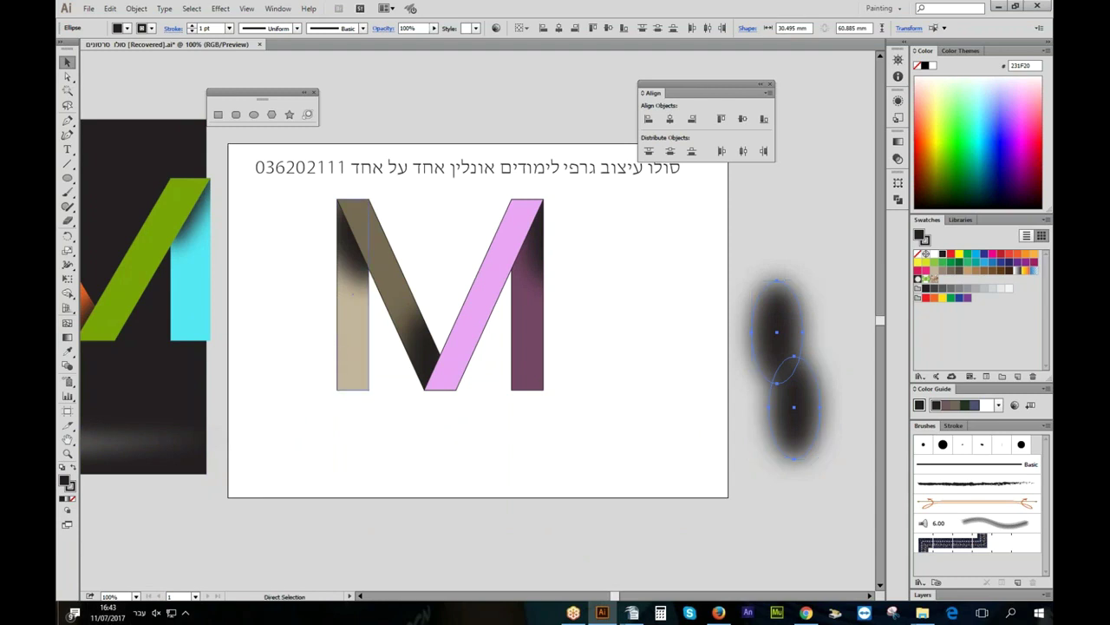
pyautogui.hotkey('ctrl', '+')
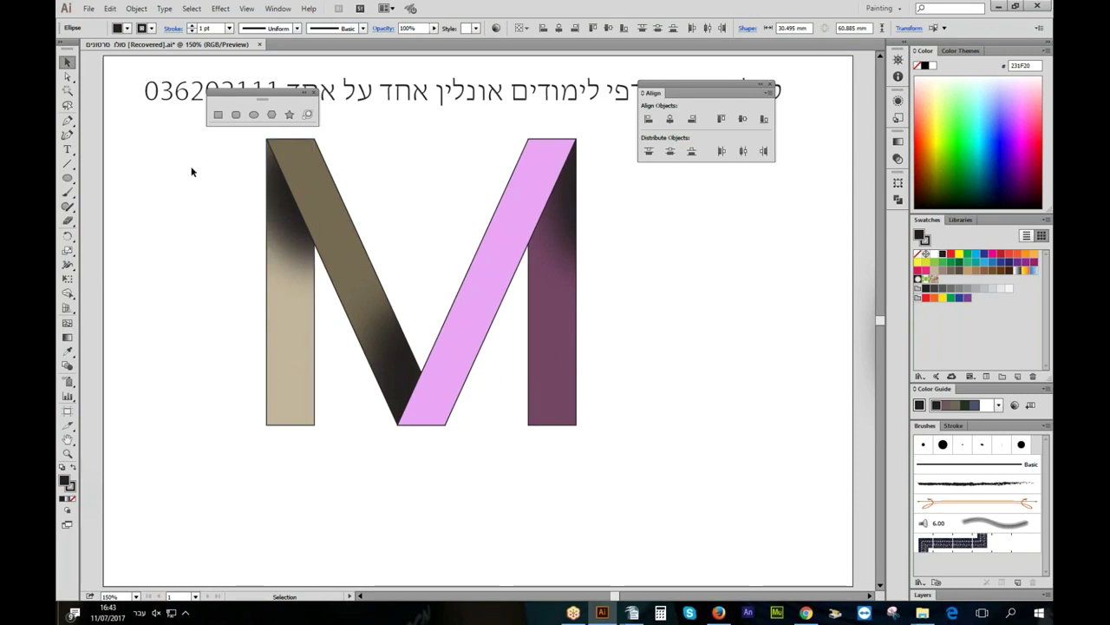
# Remove the stroke from all pieces of the M and move the Align and shape tool panels clear of the heading text.
pyautogui.moveTo(183, 196); pyautogui.dragTo(623, 448)
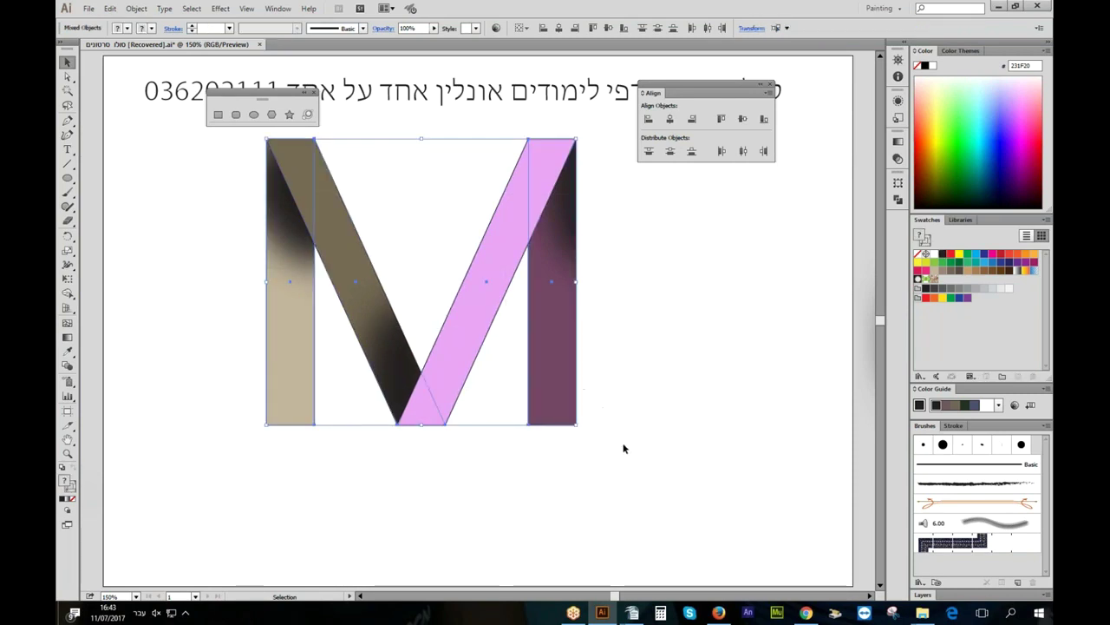
pyautogui.click(74, 499)
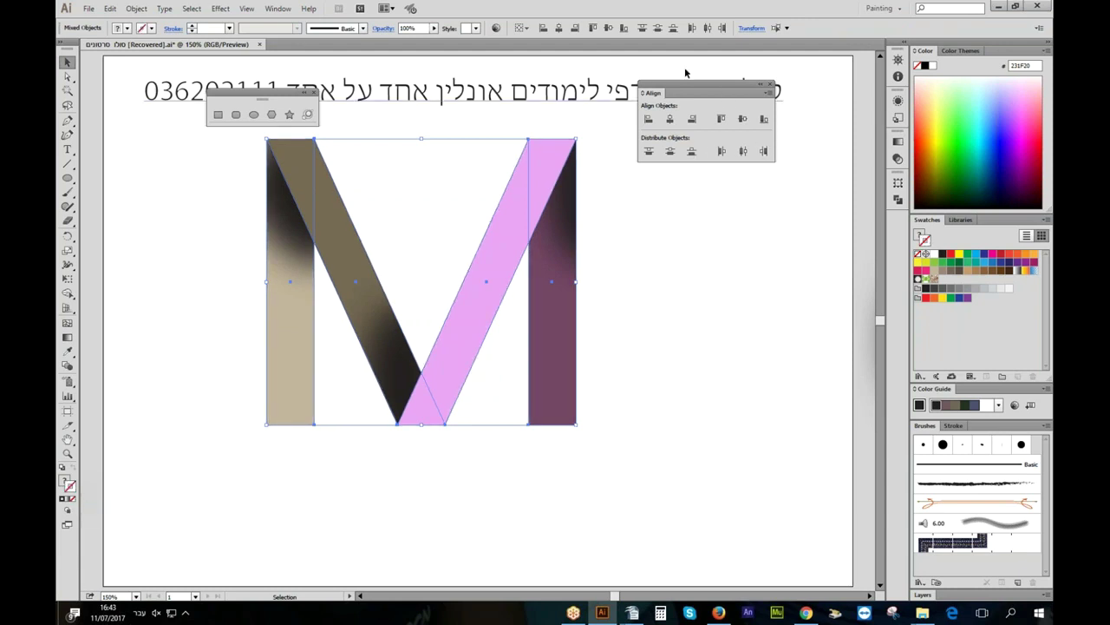
pyautogui.moveTo(670, 92); pyautogui.dragTo(737, 222)
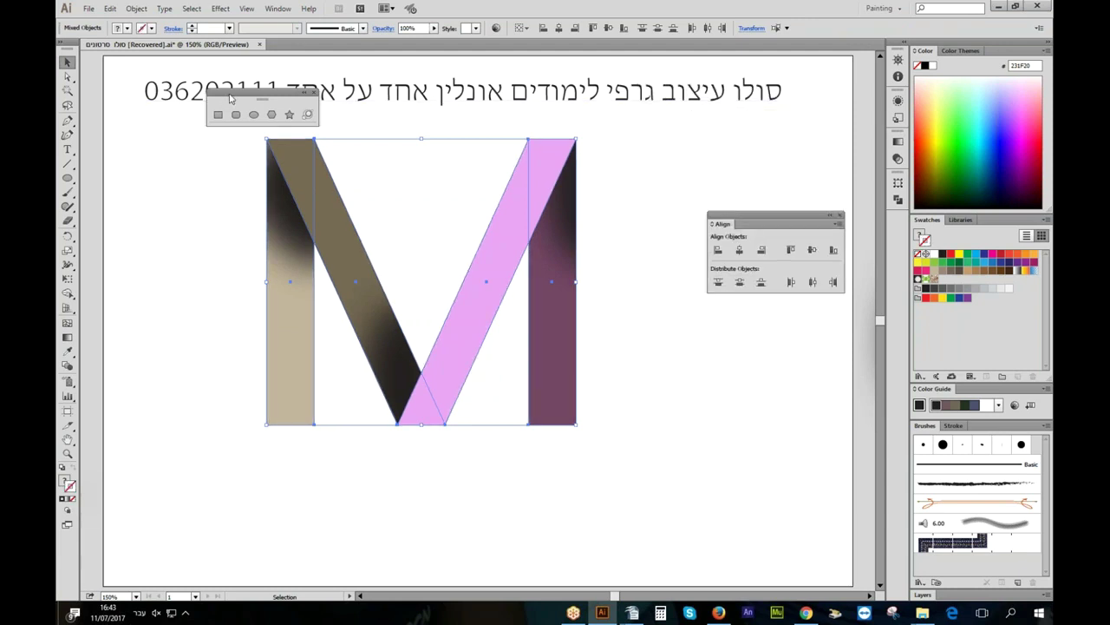
pyautogui.moveTo(231, 97); pyautogui.dragTo(126, 181)
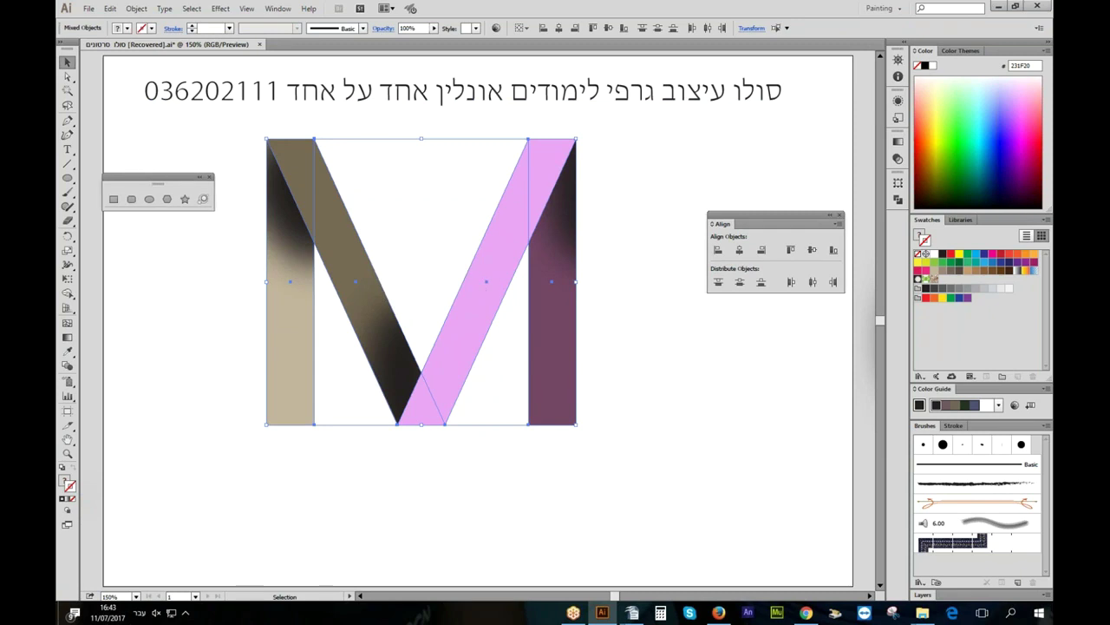
# Try removing the fill from the pink slanted piece and undo it.
pyautogui.click(457, 285)
pyautogui.click(473, 286)
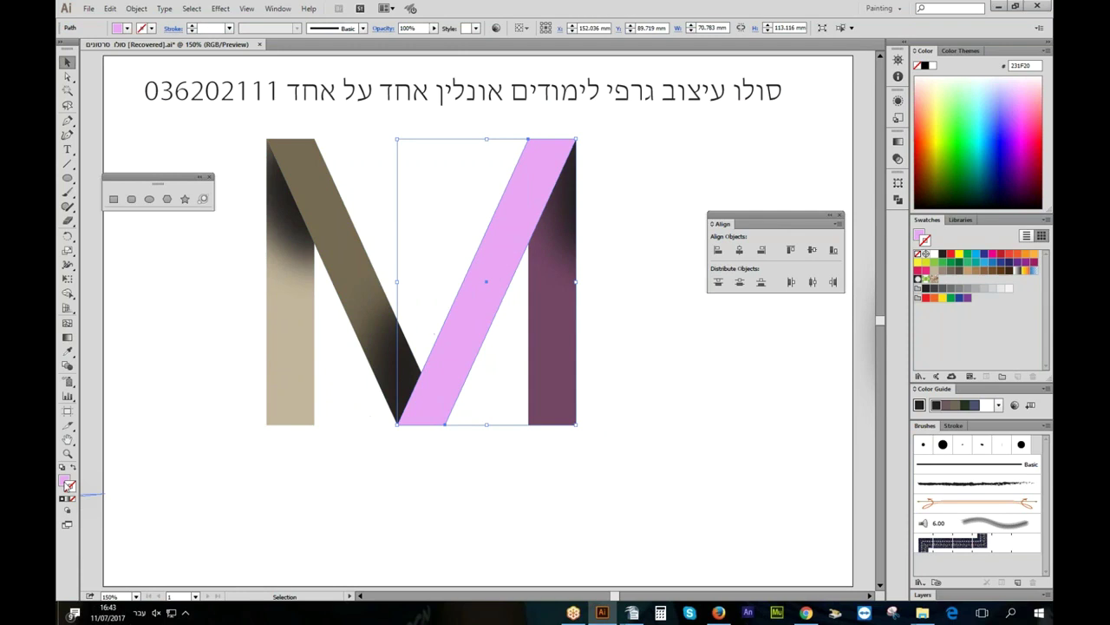
pyautogui.click(66, 482)
pyautogui.click(73, 498)
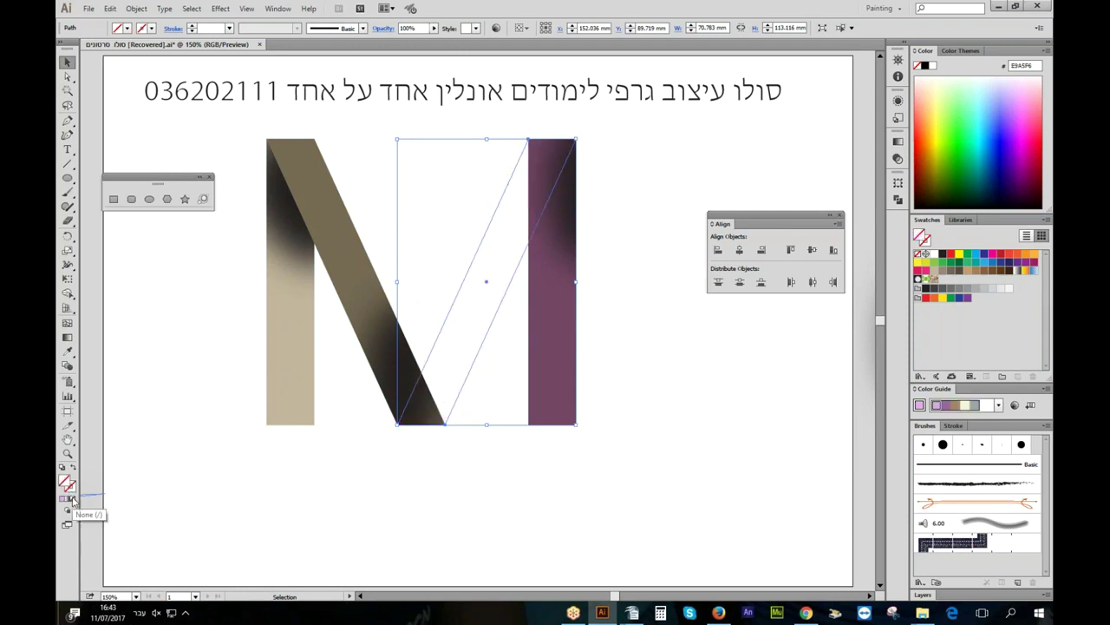
pyautogui.hotkey('ctrl', 'z')
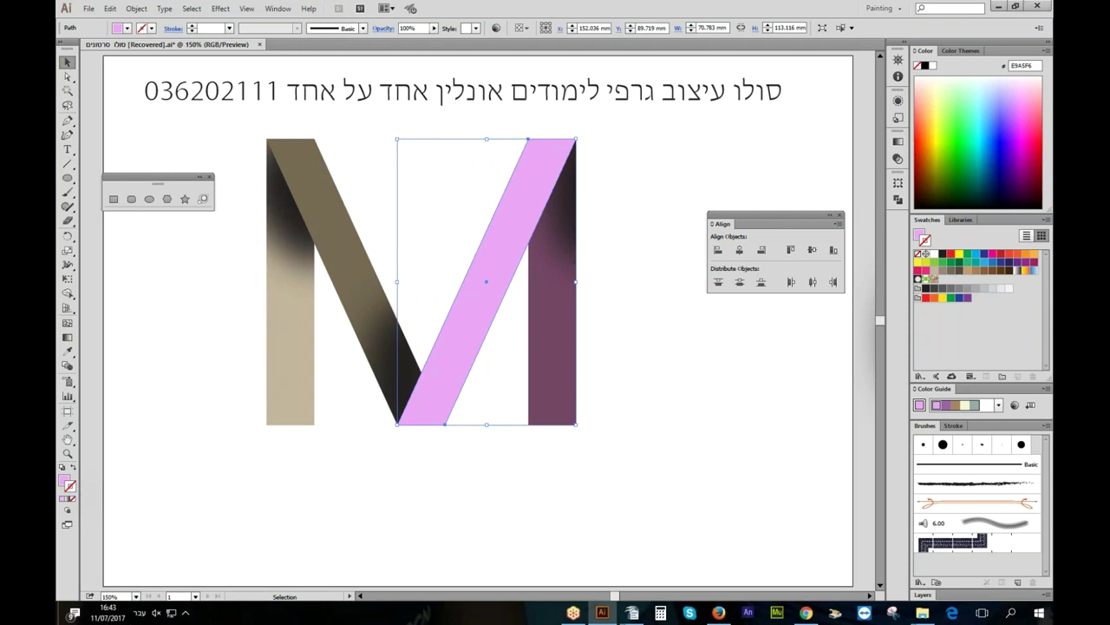
# Undo the M's stroke removal and the move of the spare blurred ellipses.
pyautogui.press('a')
pyautogui.hotkey('ctrl', 'a')
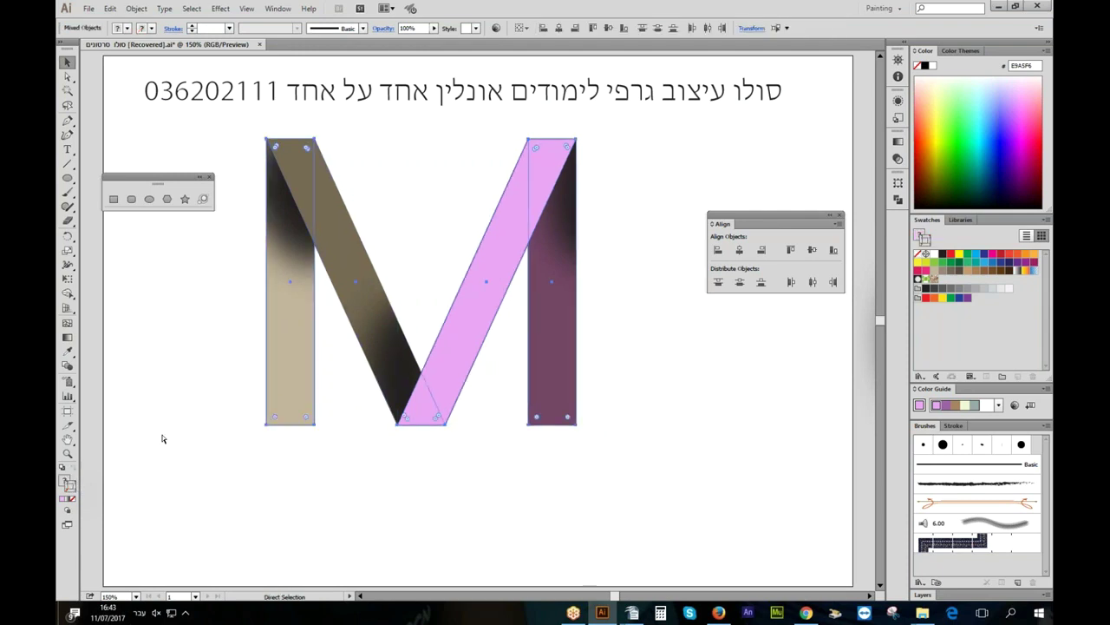
pyautogui.hotkey('ctrl', 'alt', '3')
# Select the whole M, move it right toward the middle of the artboard, and remove the stroke from its pieces.
pyautogui.press('v')
pyautogui.moveTo(257, 148); pyautogui.dragTo(599, 429)
pyautogui.moveTo(488, 308); pyautogui.dragTo(563, 311)
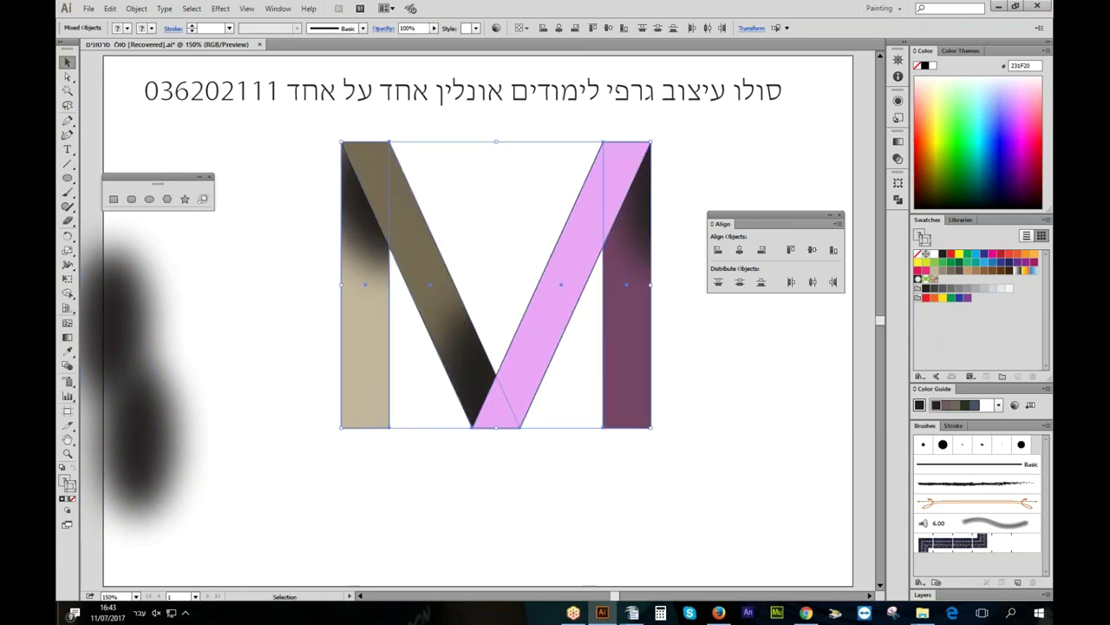
pyautogui.click(415, 512)
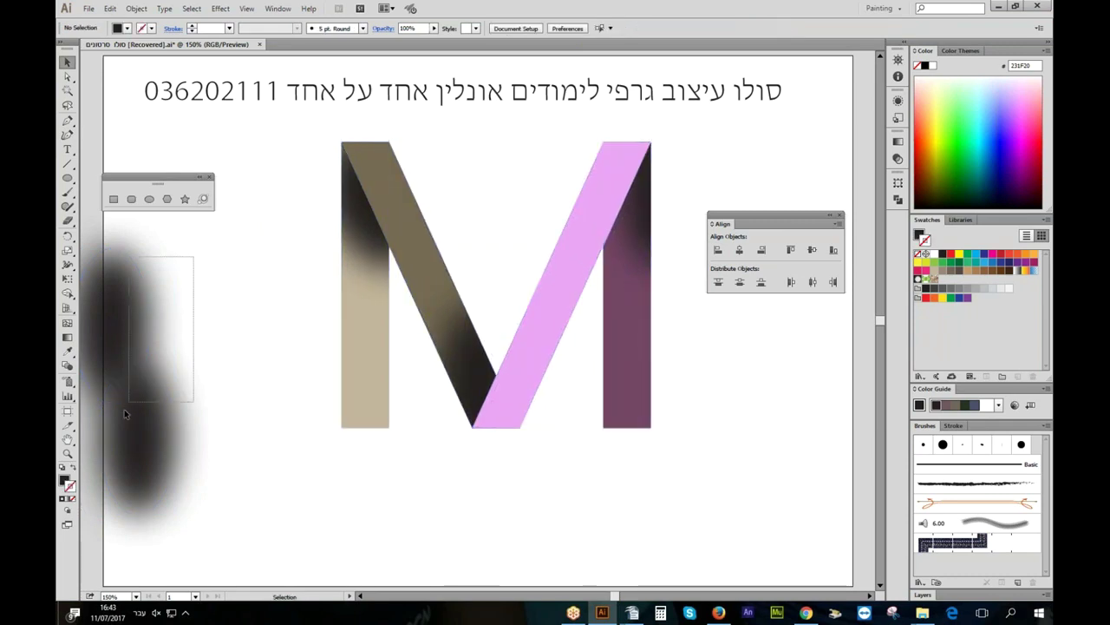
# Delete the spare blurred ellipses beside the M and give the heading text a white fill with a black stroke.
pyautogui.press('d')
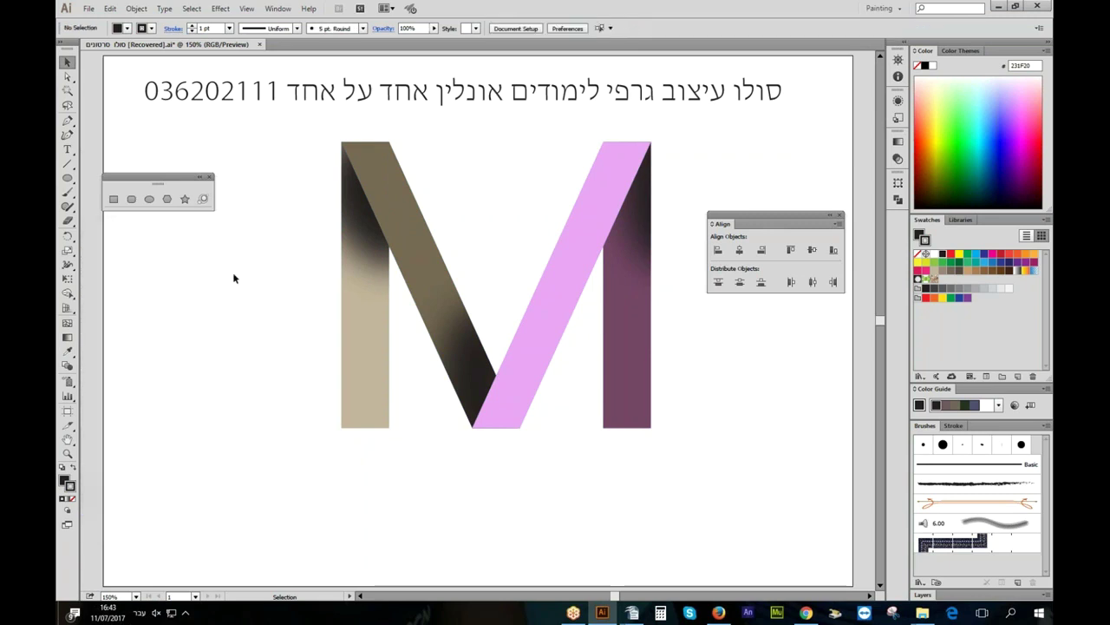
pyautogui.click(301, 94)
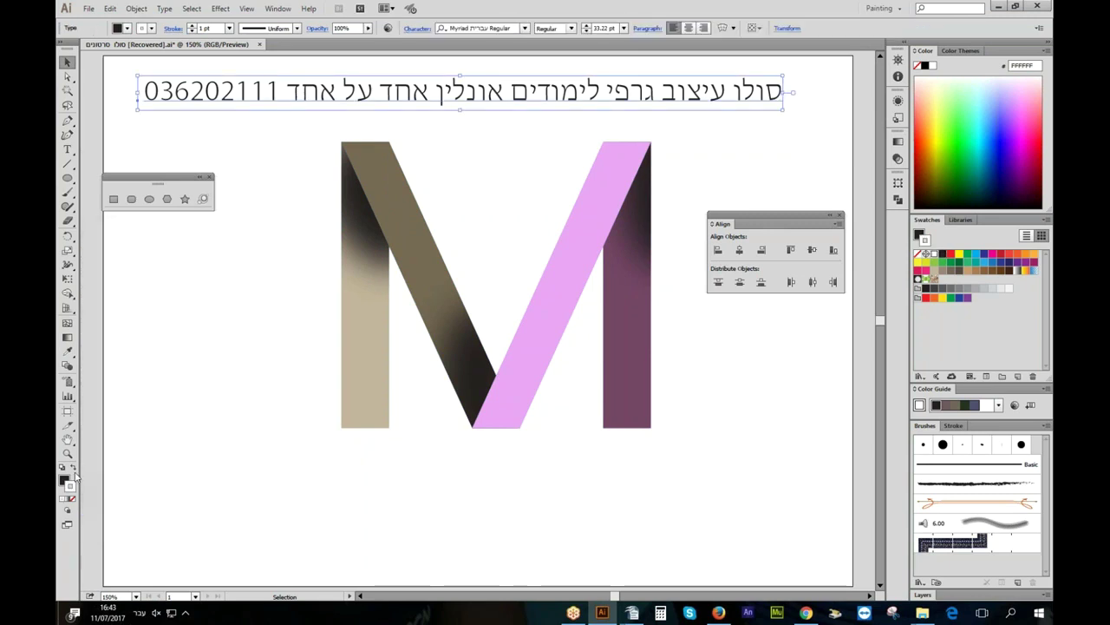
pyautogui.press('d')
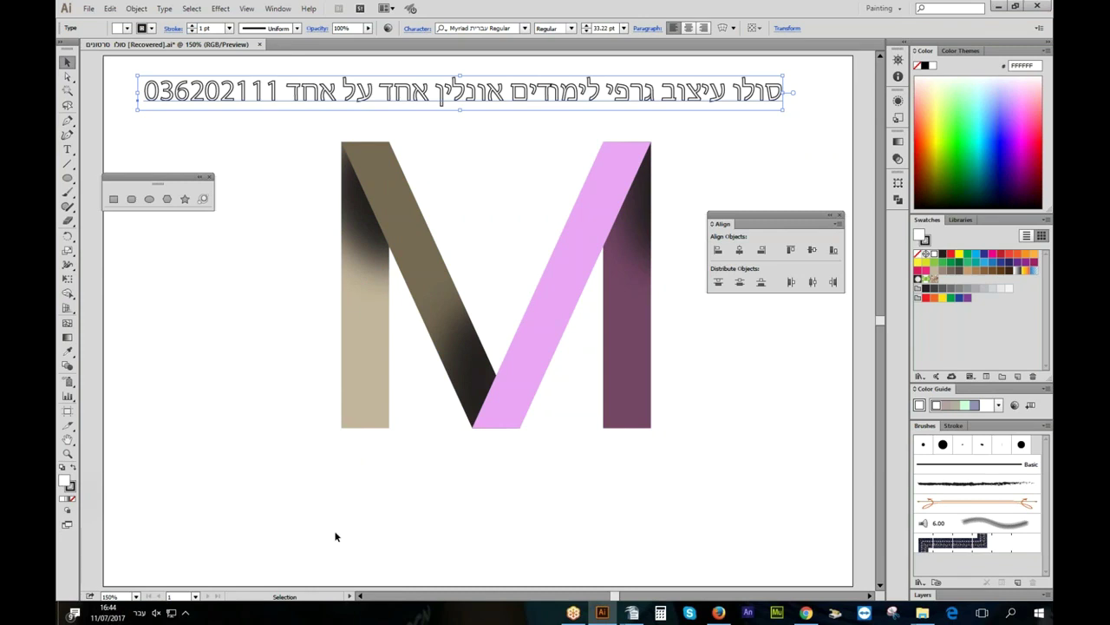
# Shift the clipped shadow ellipse at the M's lower fold slightly right, toward the pink slanted piece.
pyautogui.click(68, 76)
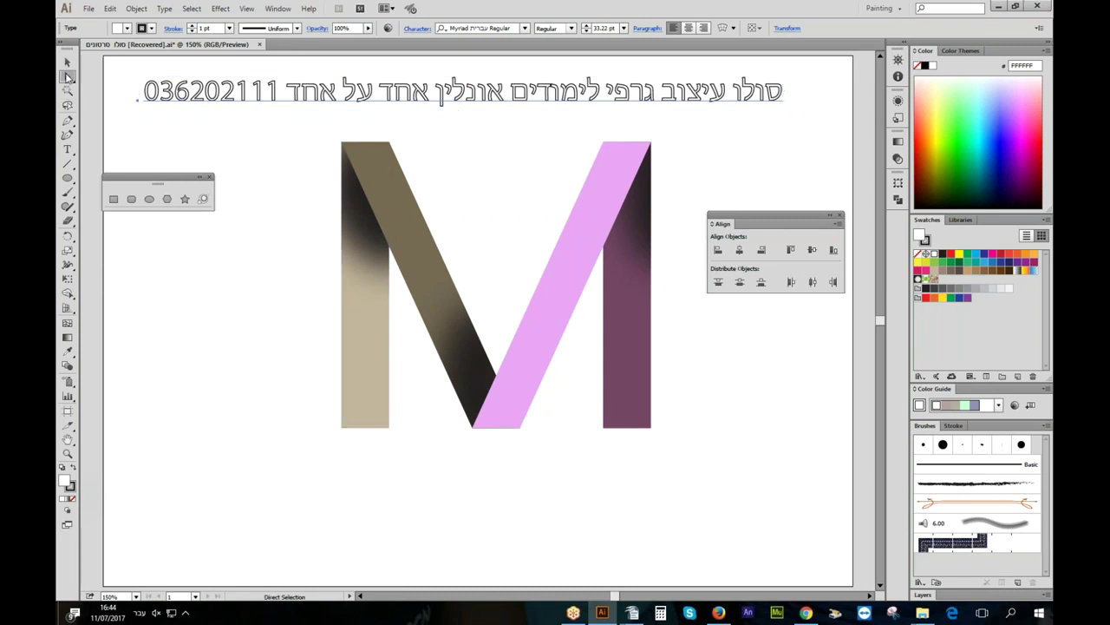
pyautogui.moveTo(477, 380); pyautogui.dragTo(504, 378)
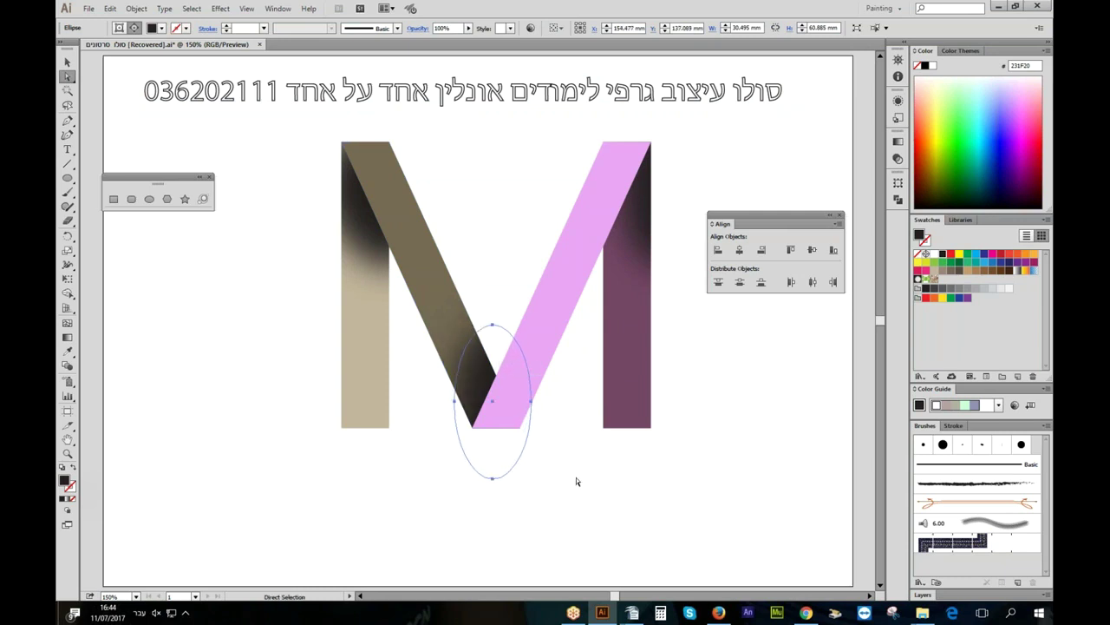
pyautogui.click(576, 477)
# Draw a stroke-free black rectangle about 296 × 210 mm covering the artboard and send it behind all the artwork.
pyautogui.click(113, 199)
pyautogui.moveTo(104, 55); pyautogui.dragTo(853, 585)
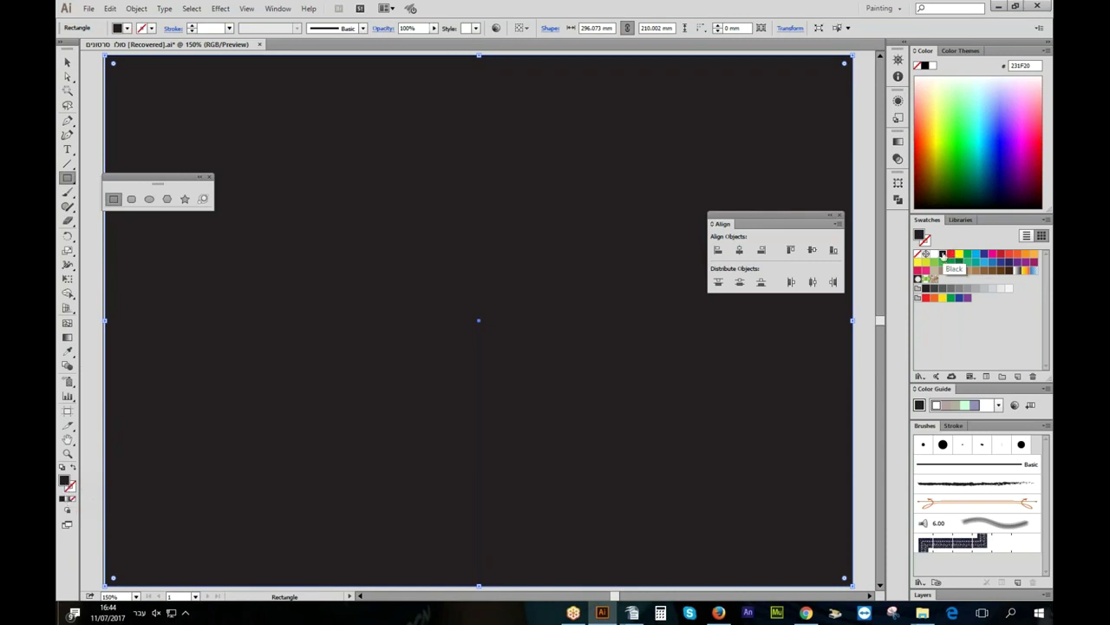
pyautogui.click(68, 63)
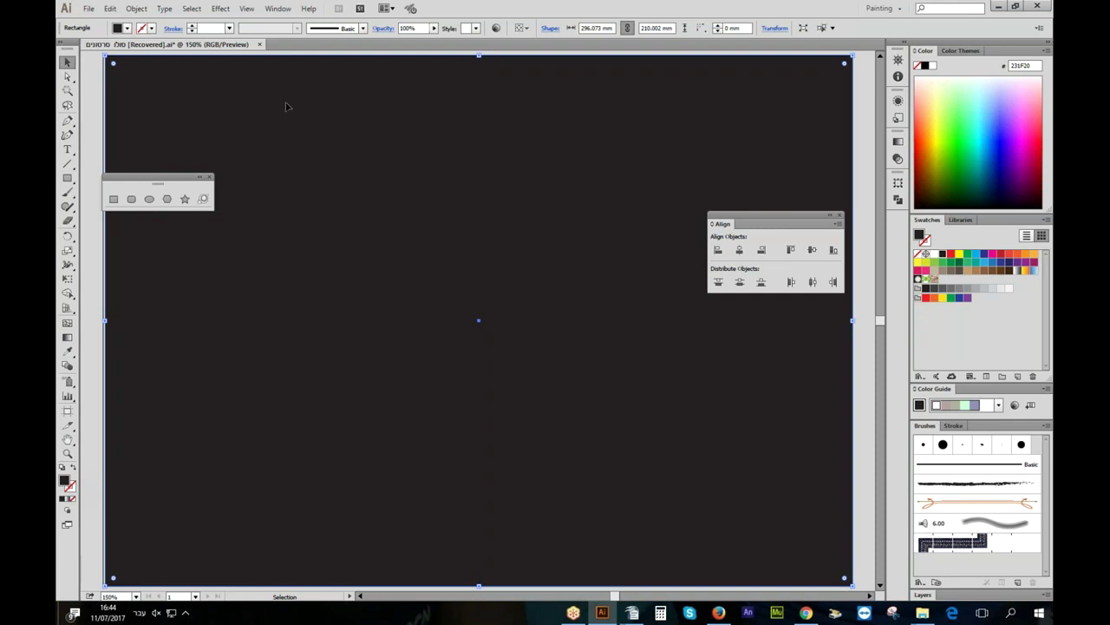
pyautogui.click(136, 8)
pyautogui.moveTo(148, 36)
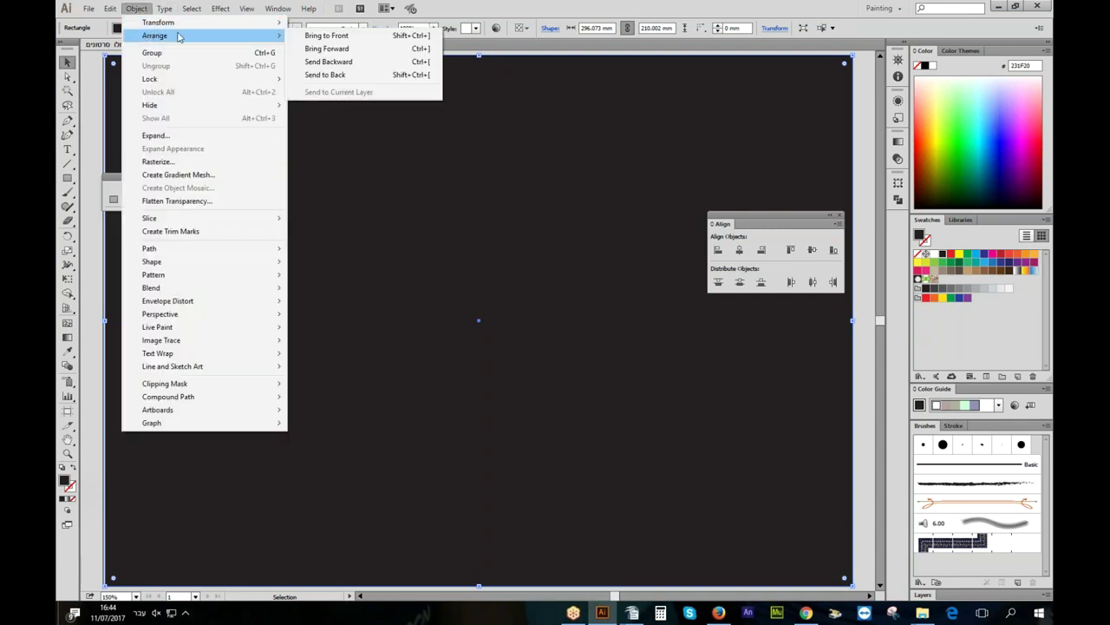
pyautogui.rightClick(436, 243)
pyautogui.moveTo(476, 415)
pyautogui.click(609, 450)
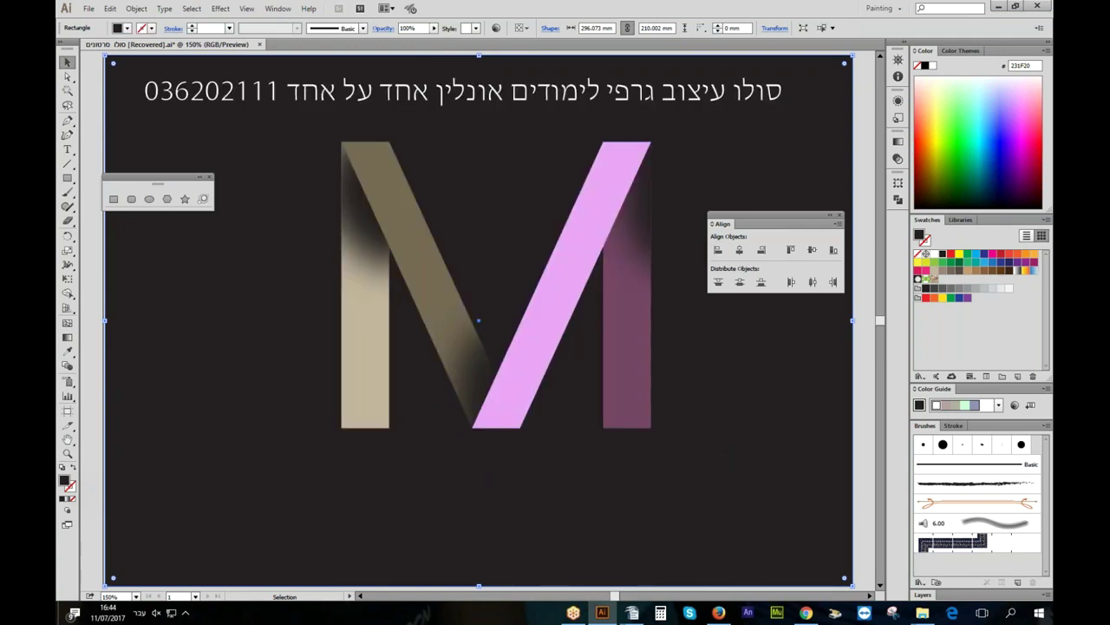
# Move the Align panel away from the M and draw a white, stroke-free ellipse about 175 × 15 mm centred below the letter.
pyautogui.moveTo(778, 217); pyautogui.dragTo(804, 200)
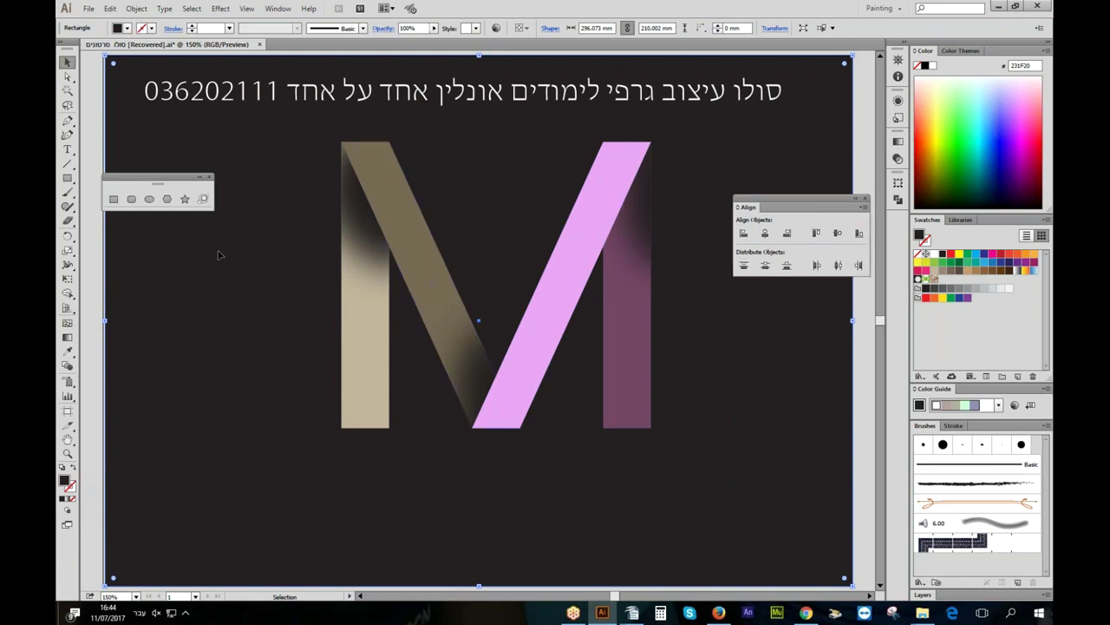
pyautogui.click(149, 199)
pyautogui.moveTo(272, 492); pyautogui.dragTo(713, 529)
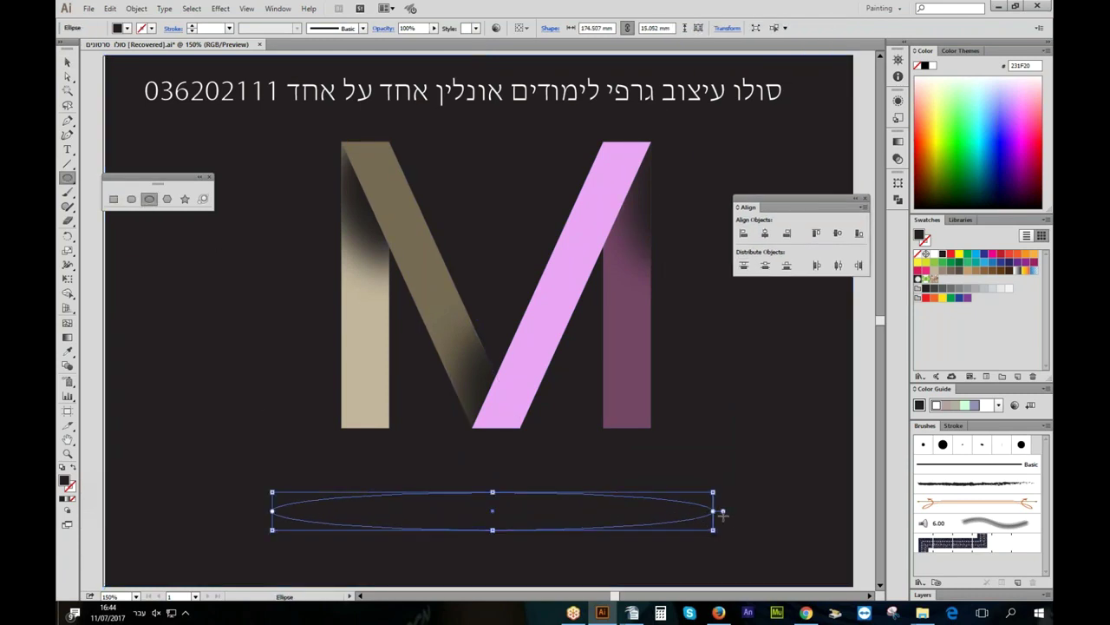
pyautogui.click(934, 253)
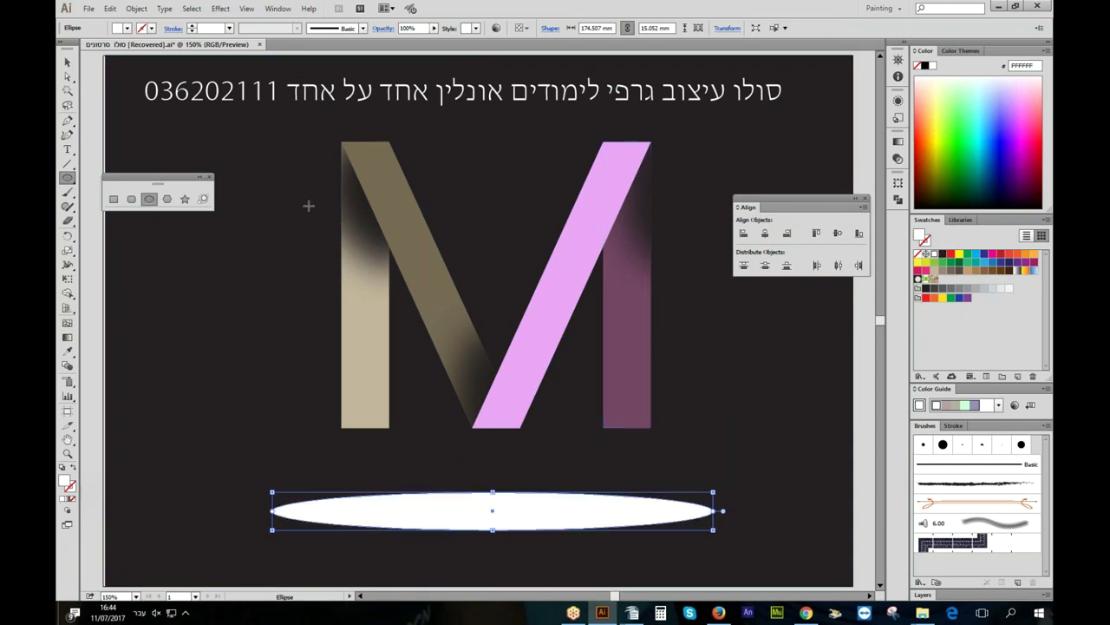
# Apply a Gaussian Blur with a 59.3-pixel radius to the white ellipse below the M, with the preview on.
pyautogui.click(67, 62)
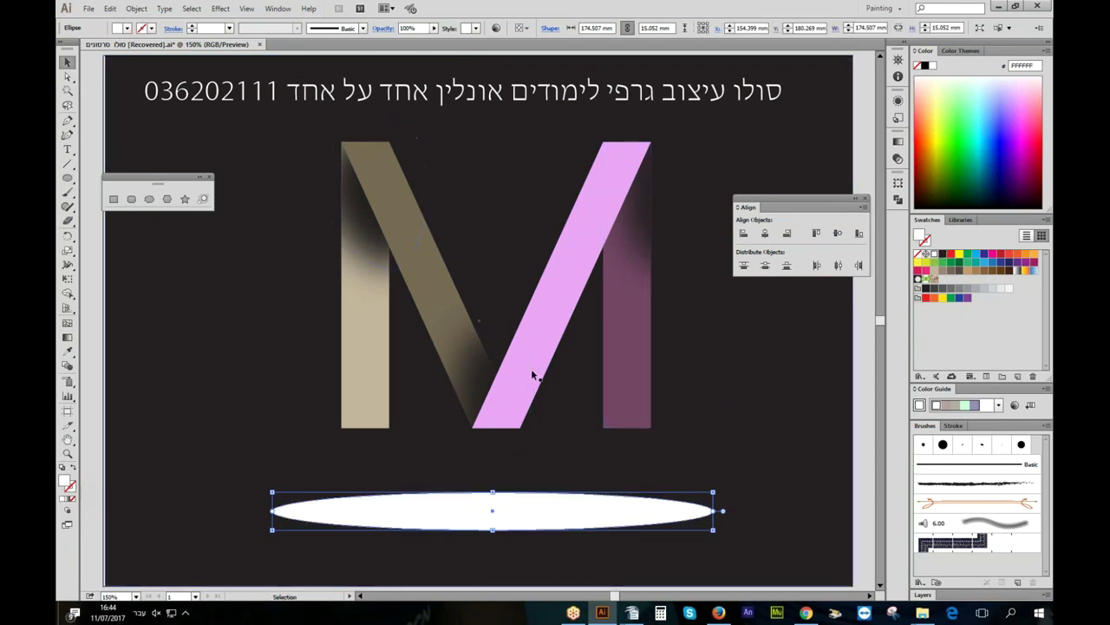
pyautogui.click(219, 10)
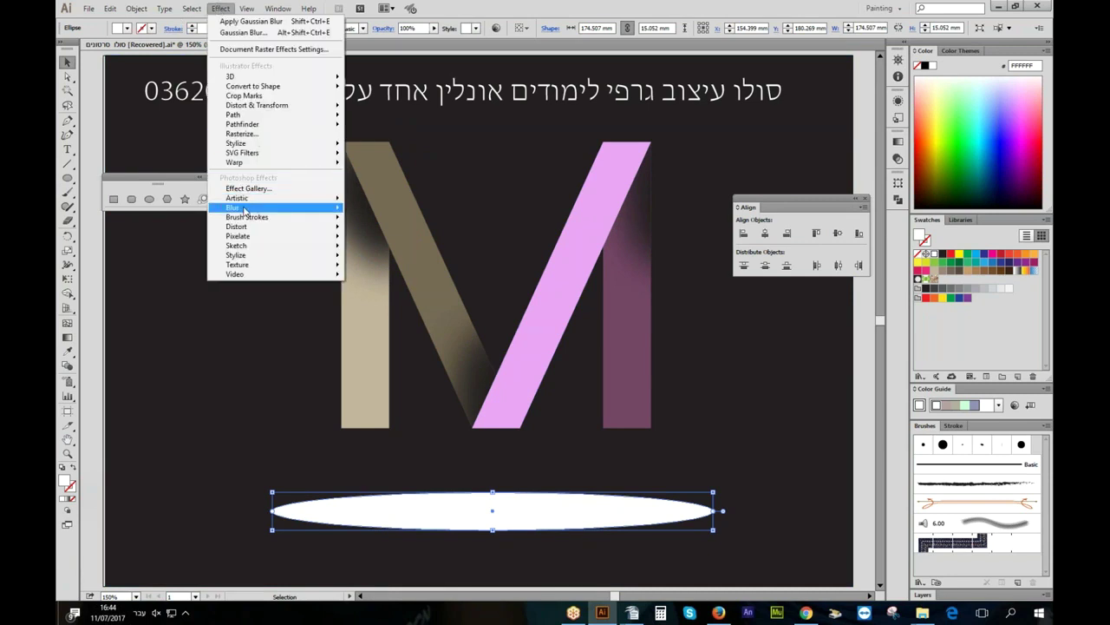
pyautogui.moveTo(249, 210)
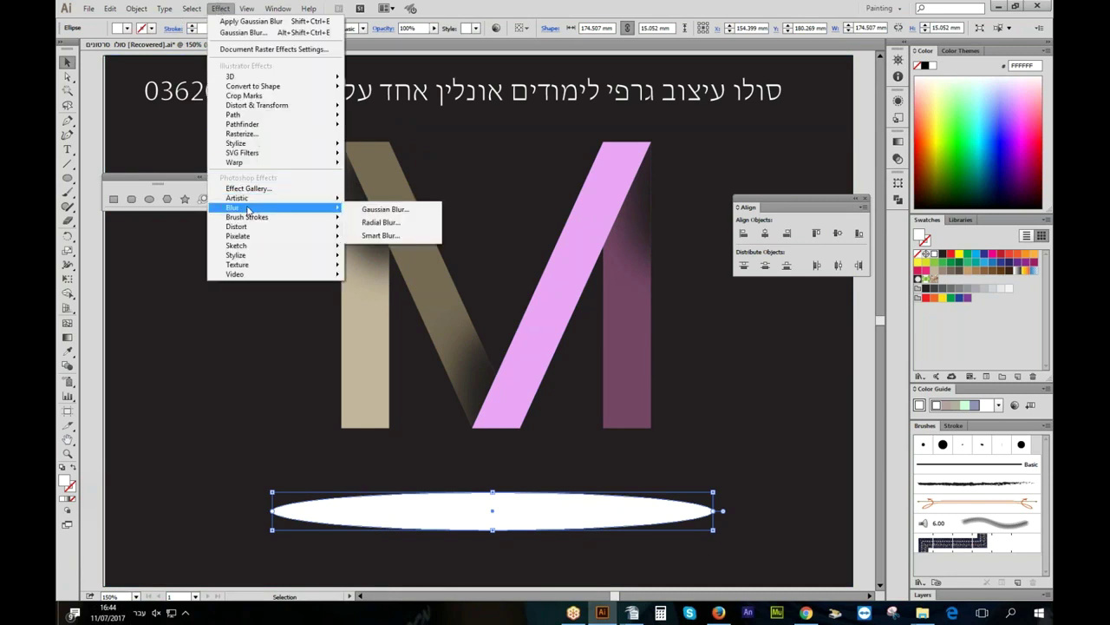
pyautogui.click(380, 214)
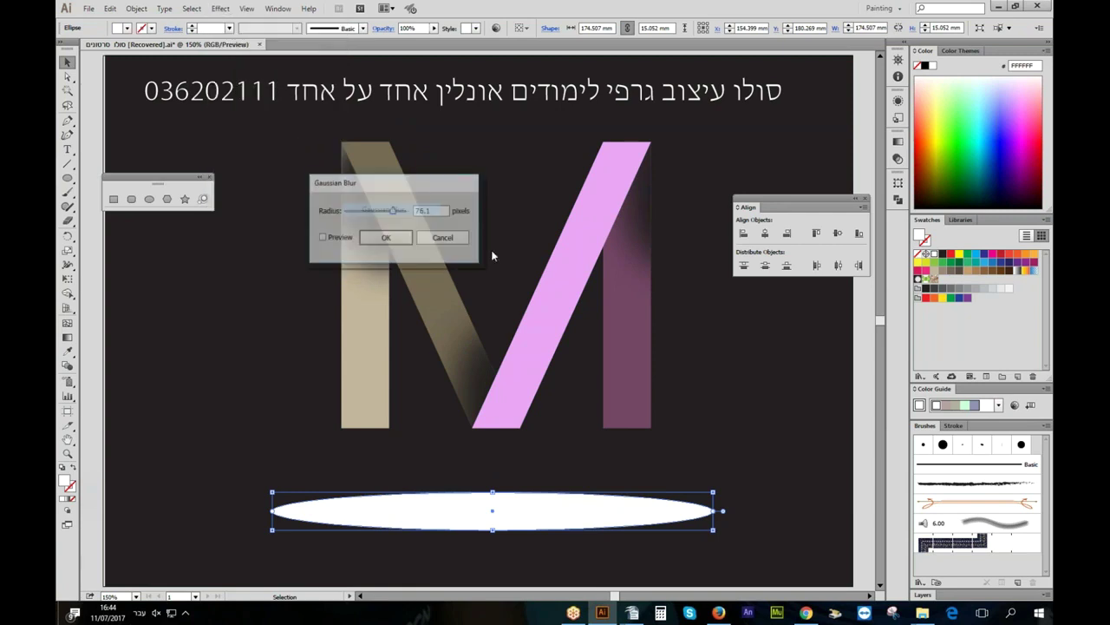
pyautogui.click(322, 237)
pyautogui.moveTo(395, 211); pyautogui.dragTo(388, 215)
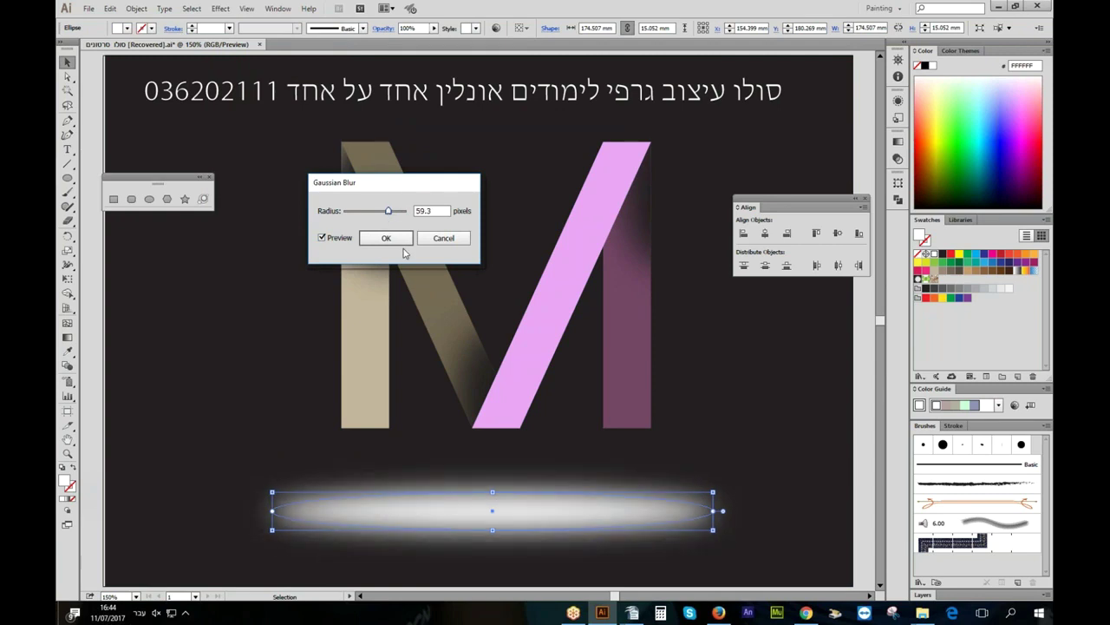
pyautogui.click(398, 242)
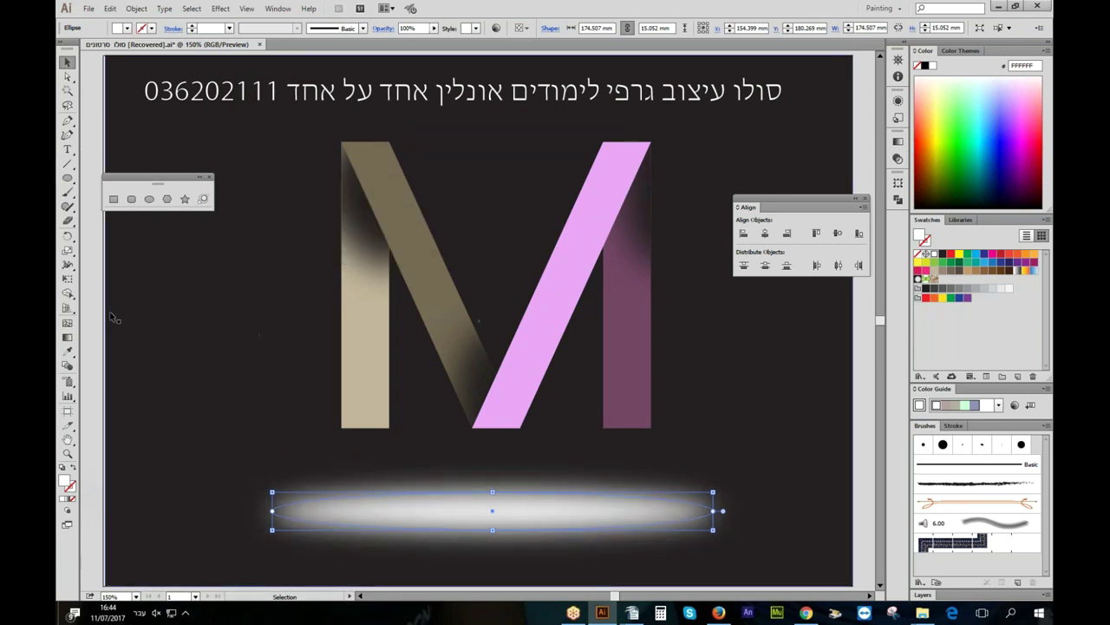
# Pull the blurred ellipse's top anchor point down into its lower curve, flattening the glow to about 9 mm high, and select the whole shape.
pyautogui.click(163, 353)
pyautogui.click(317, 509)
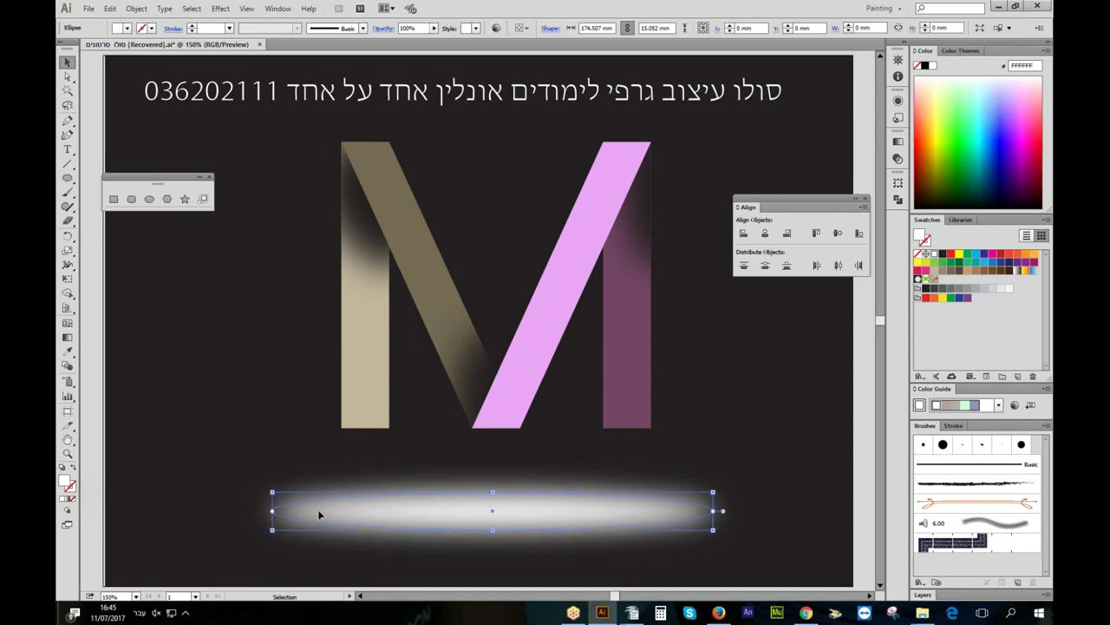
pyautogui.click(67, 77)
pyautogui.click(492, 492)
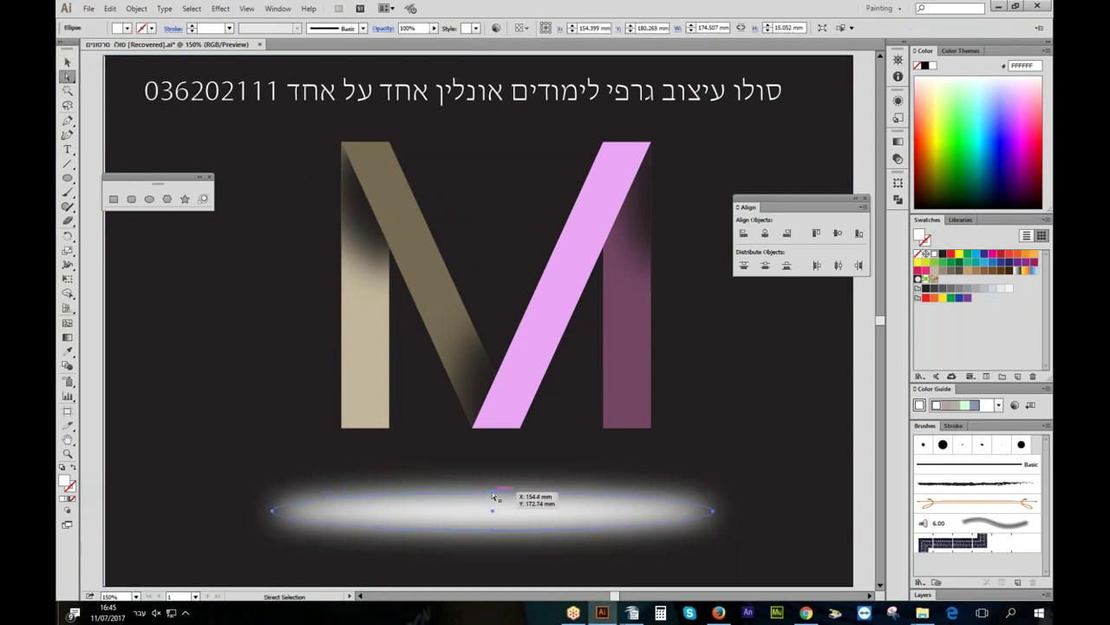
pyautogui.moveTo(492, 491); pyautogui.dragTo(517, 527)
pyautogui.moveTo(460, 447); pyautogui.dragTo(503, 519)
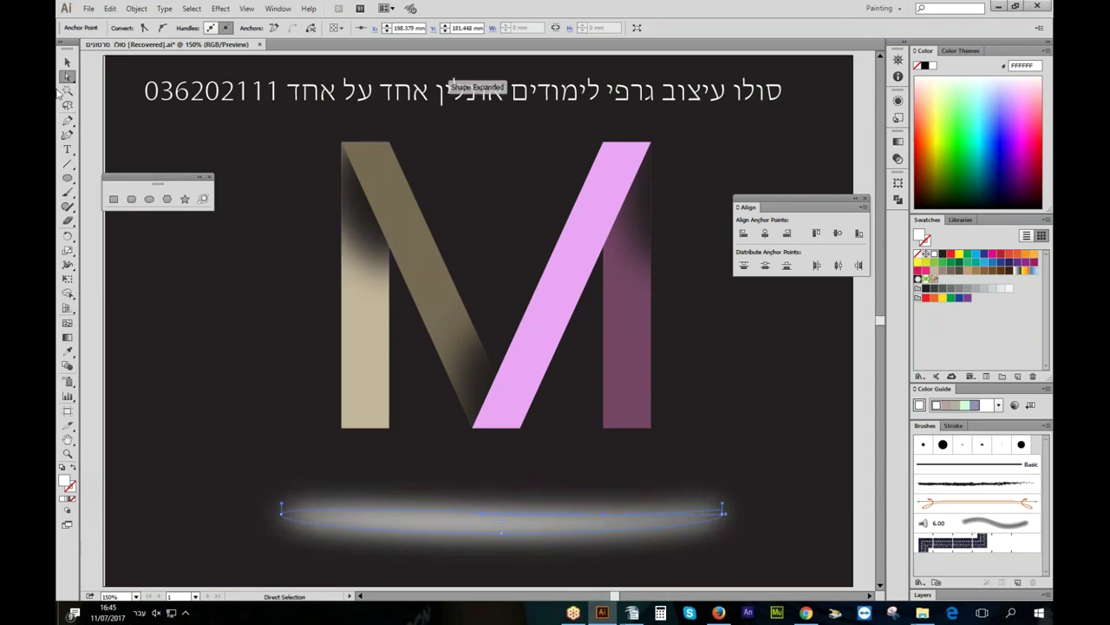
pyautogui.click(67, 61)
pyautogui.click(163, 364)
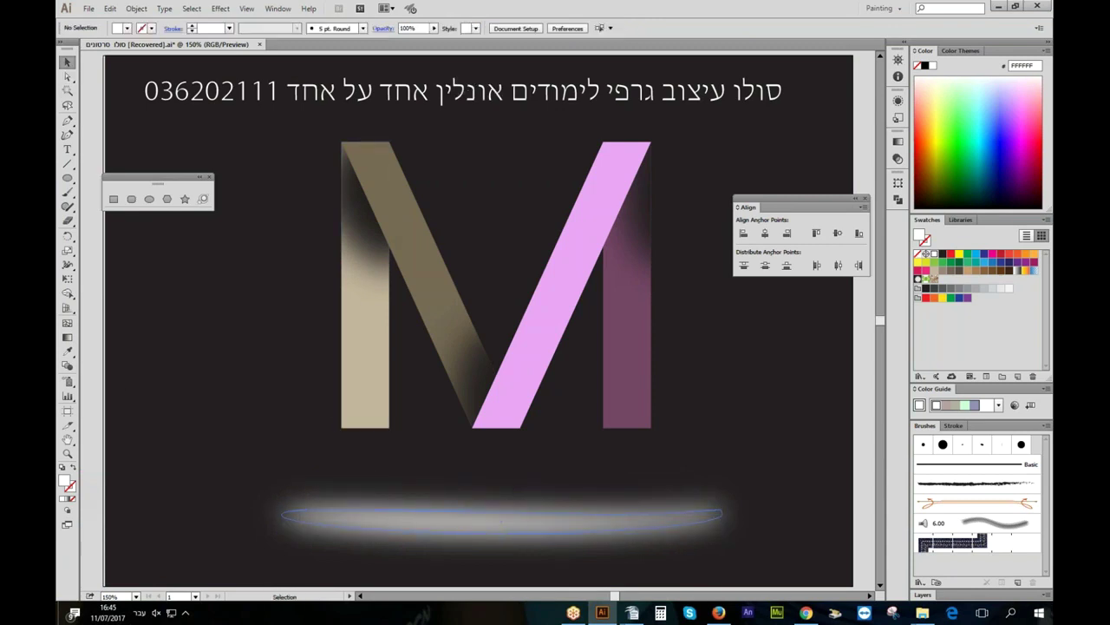
pyautogui.click(345, 527)
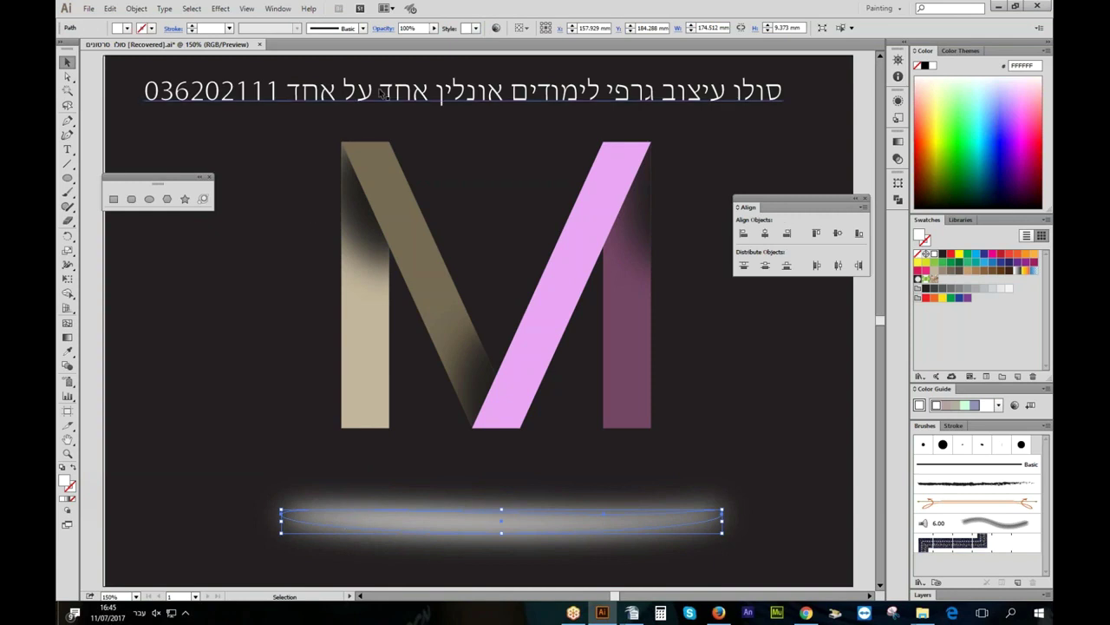
# Reduce the opacity of the blurred white ellipse beneath the letter M to 52%.
pyautogui.click(433, 28)
pyautogui.moveTo(437, 40); pyautogui.dragTo(411, 43)
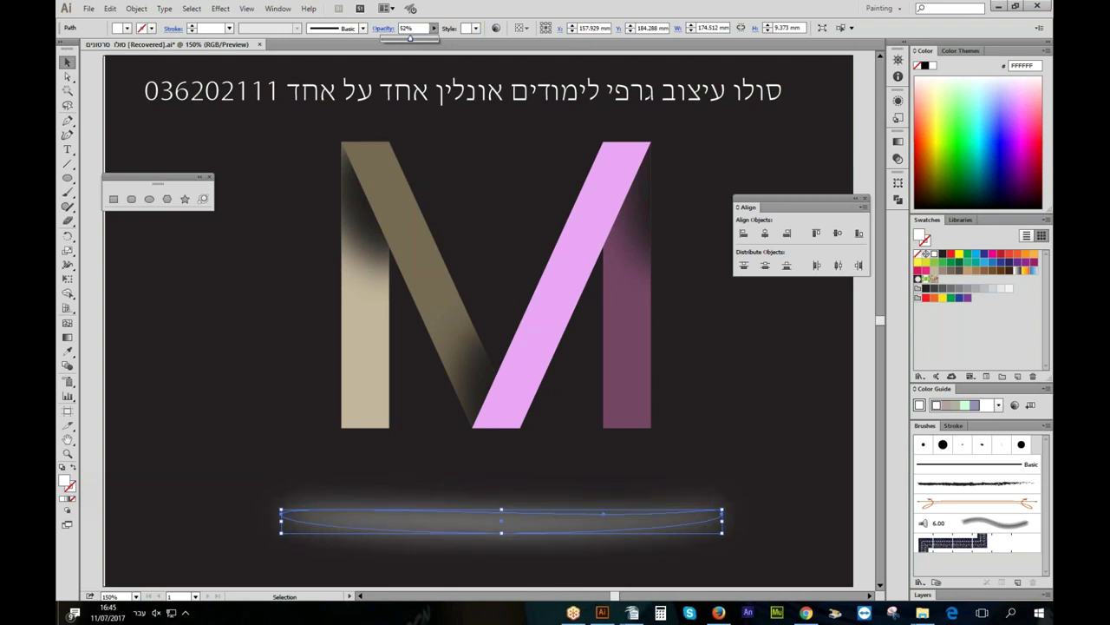
pyautogui.click(114, 412)
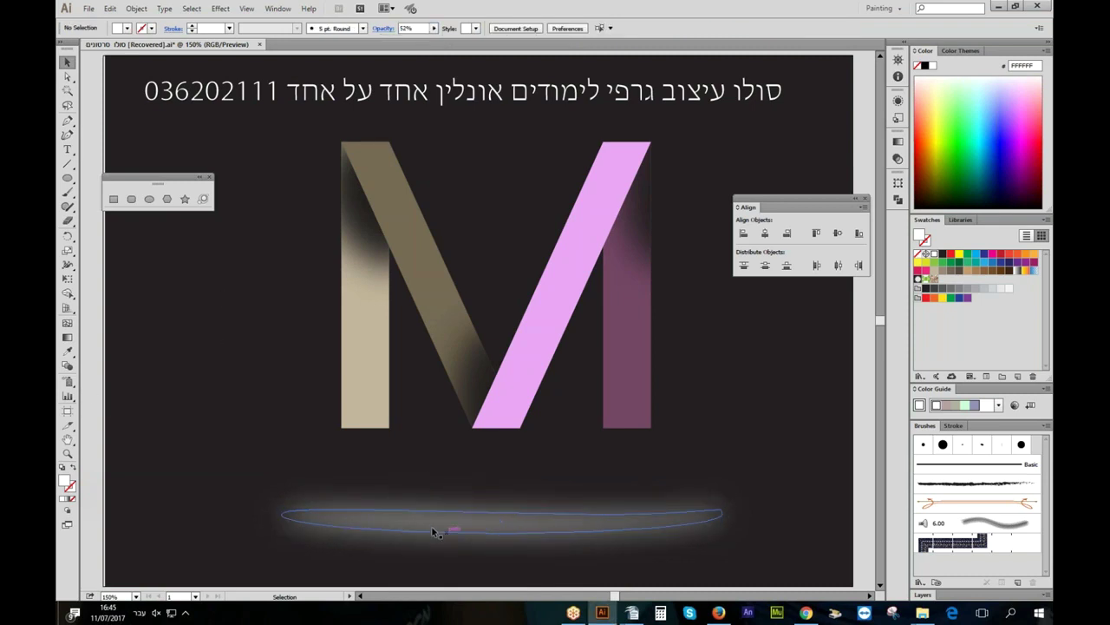
# Show the Transparency controls and detach them as a floating palette beside the letter M.
pyautogui.click(277, 8)
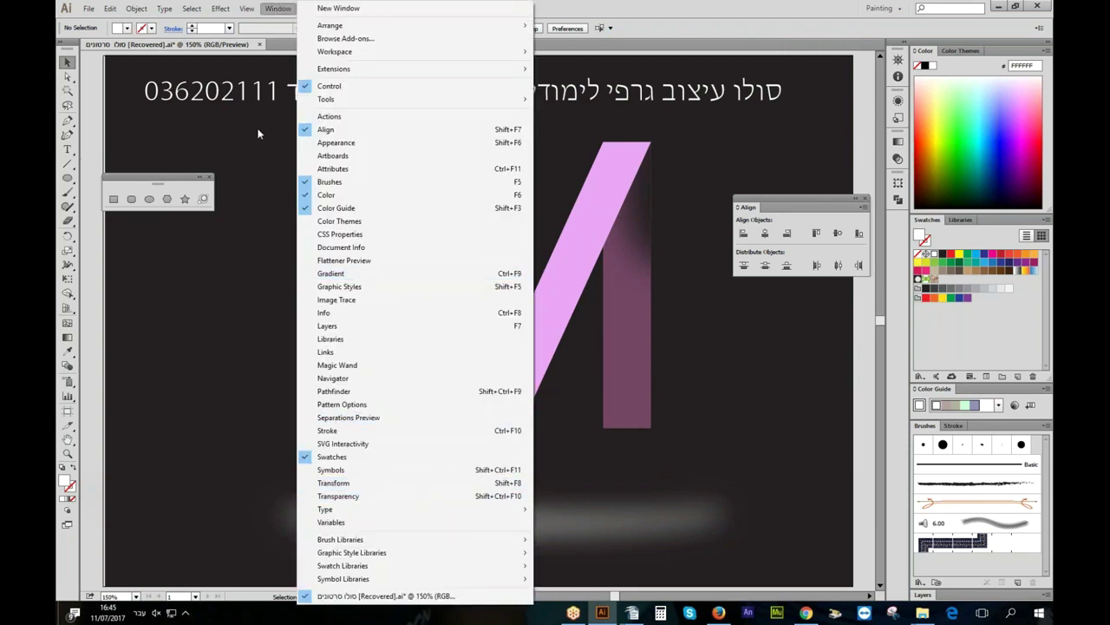
pyautogui.click(370, 502)
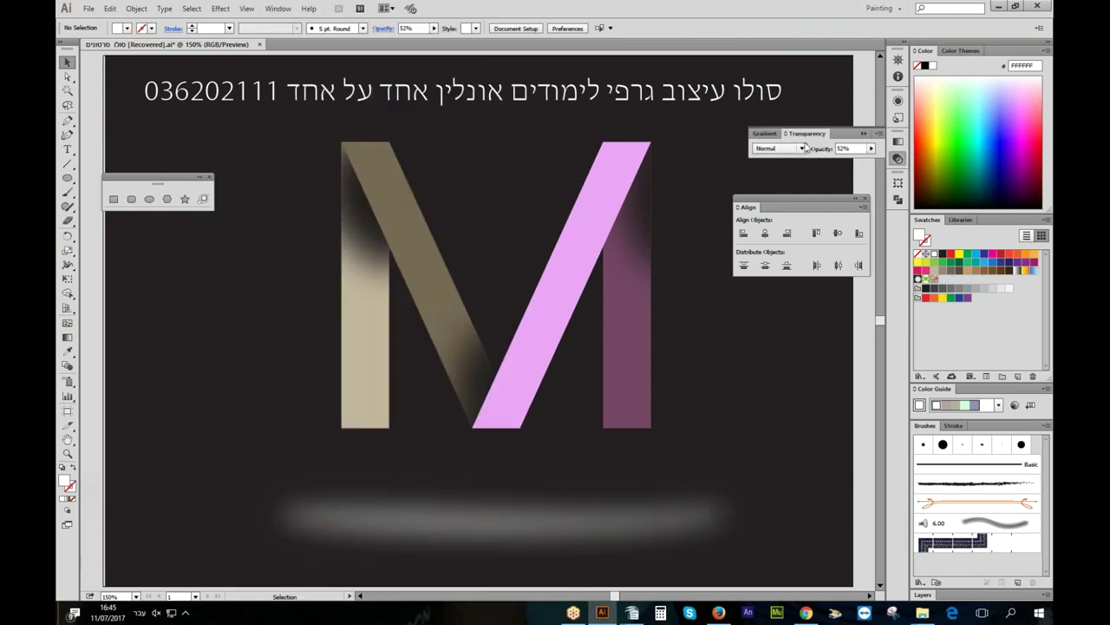
pyautogui.moveTo(814, 136); pyautogui.dragTo(195, 278)
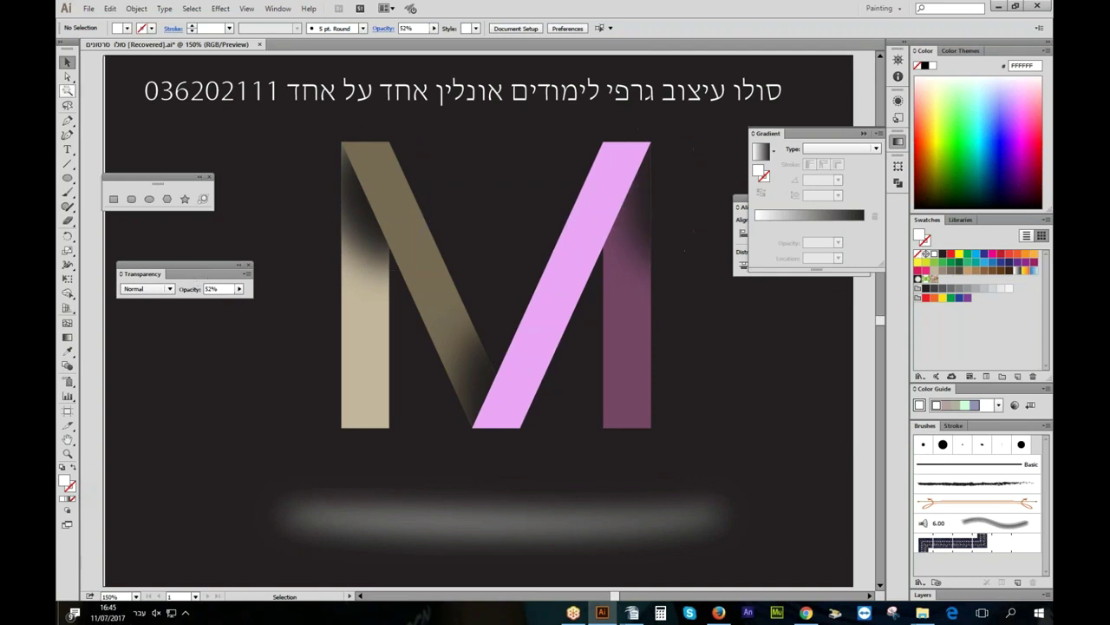
# Set the opacity of the dark blurred shadow at the top of the M's beige leg to 67%.
pyautogui.press('a')
pyautogui.click(354, 218)
pyautogui.moveTo(356, 221)
pyautogui.mouseDown()
pyautogui.moveTo(372, 205)
pyautogui.moveTo(359, 212)
pyautogui.mouseUp()
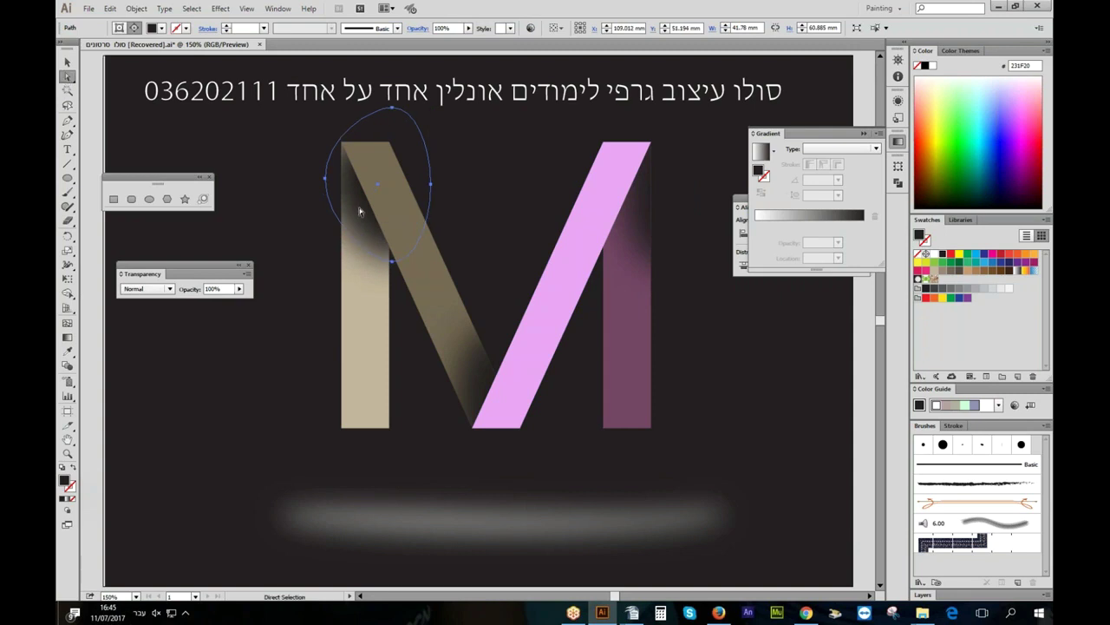
pyautogui.click(239, 288)
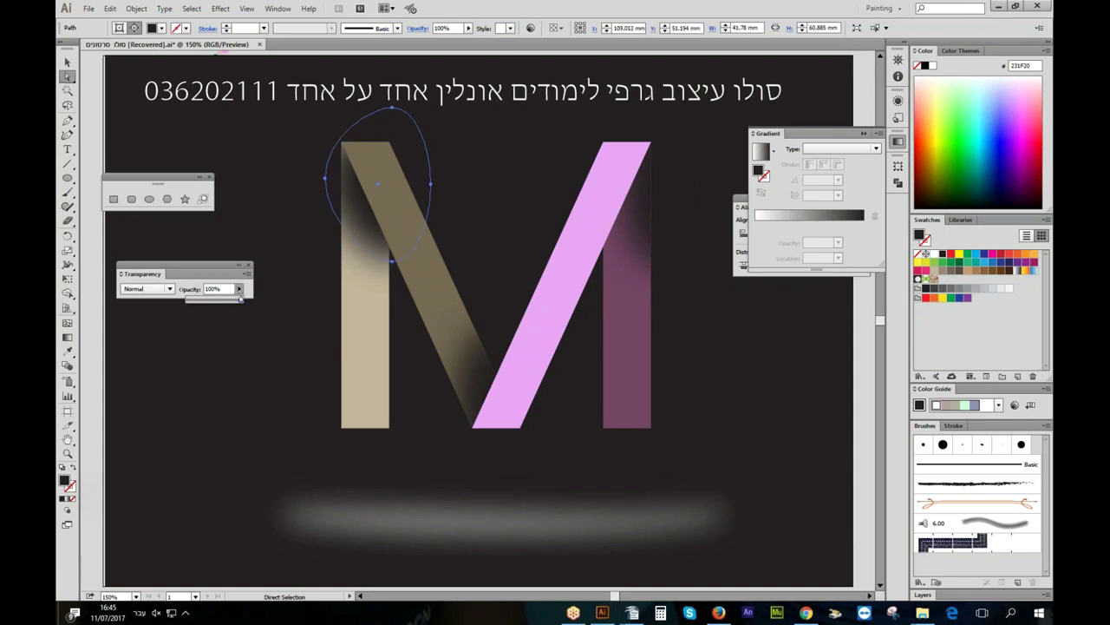
pyautogui.moveTo(234, 302); pyautogui.dragTo(230, 306)
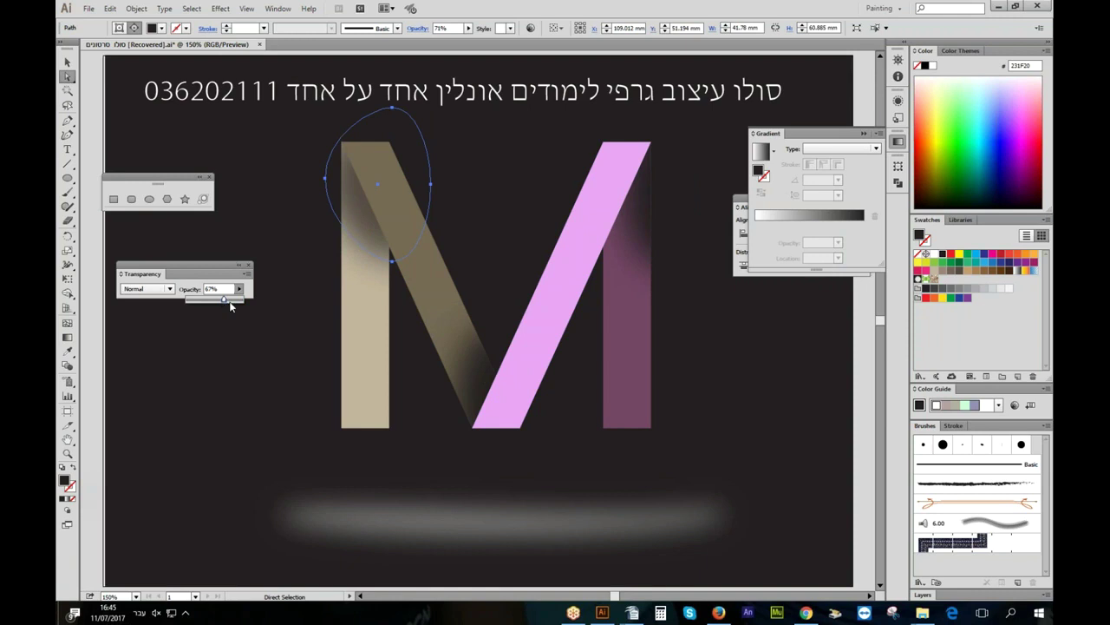
pyautogui.press('Return')
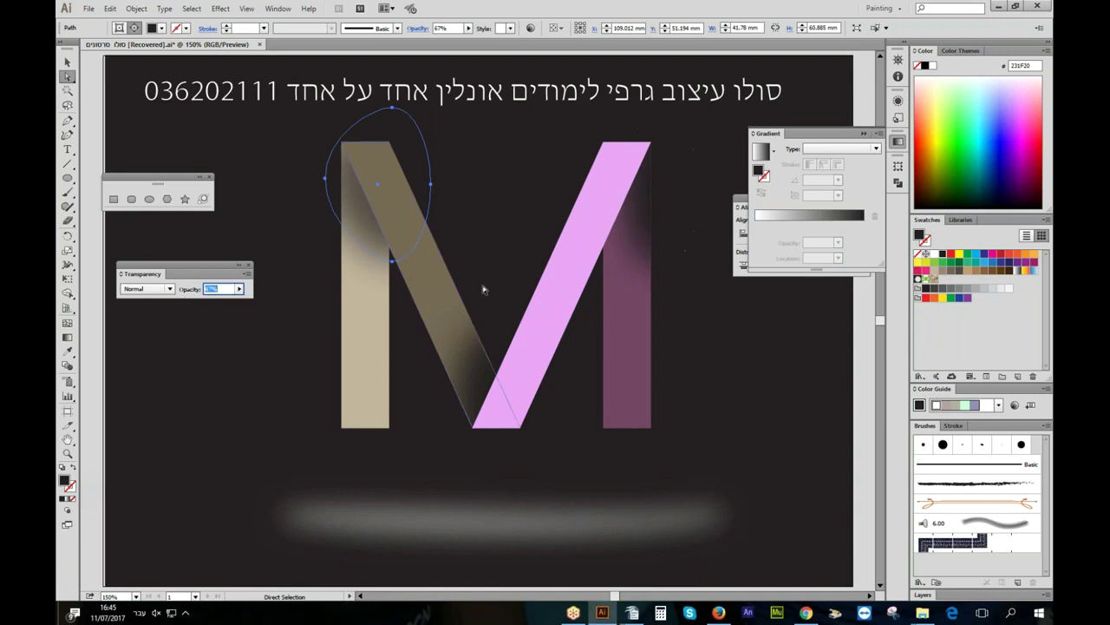
# Set the opacity of the dark shadow ellipse at the top of the M's purple leg to 64%, leaving nothing selected.
pyautogui.click(661, 189)
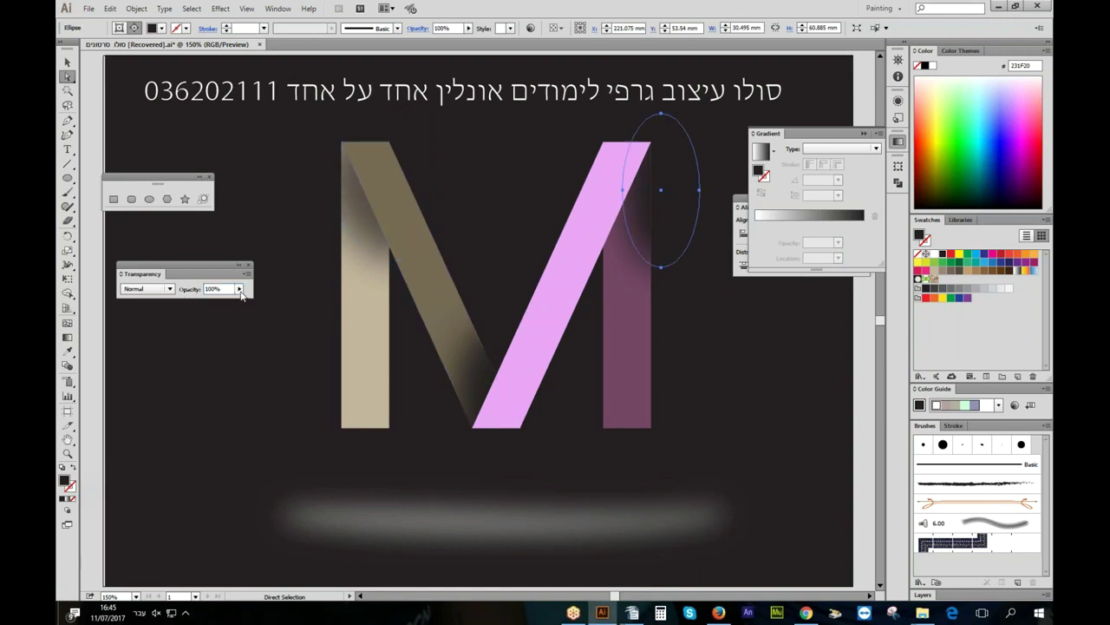
pyautogui.click(239, 290)
pyautogui.moveTo(242, 304); pyautogui.dragTo(222, 301)
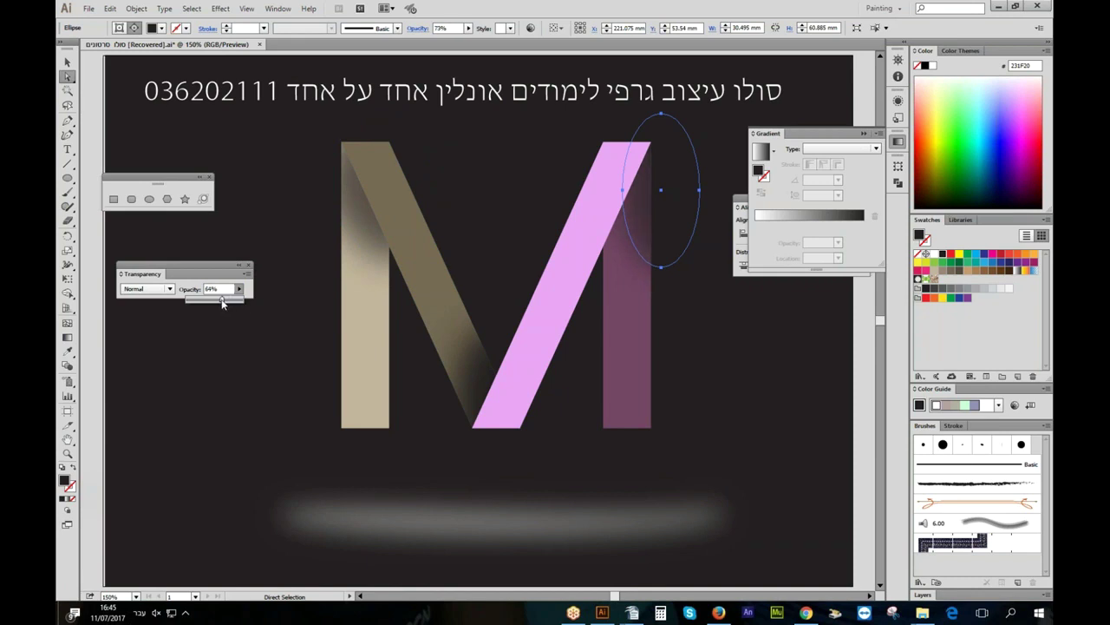
pyautogui.click(226, 397)
pyautogui.click(223, 367)
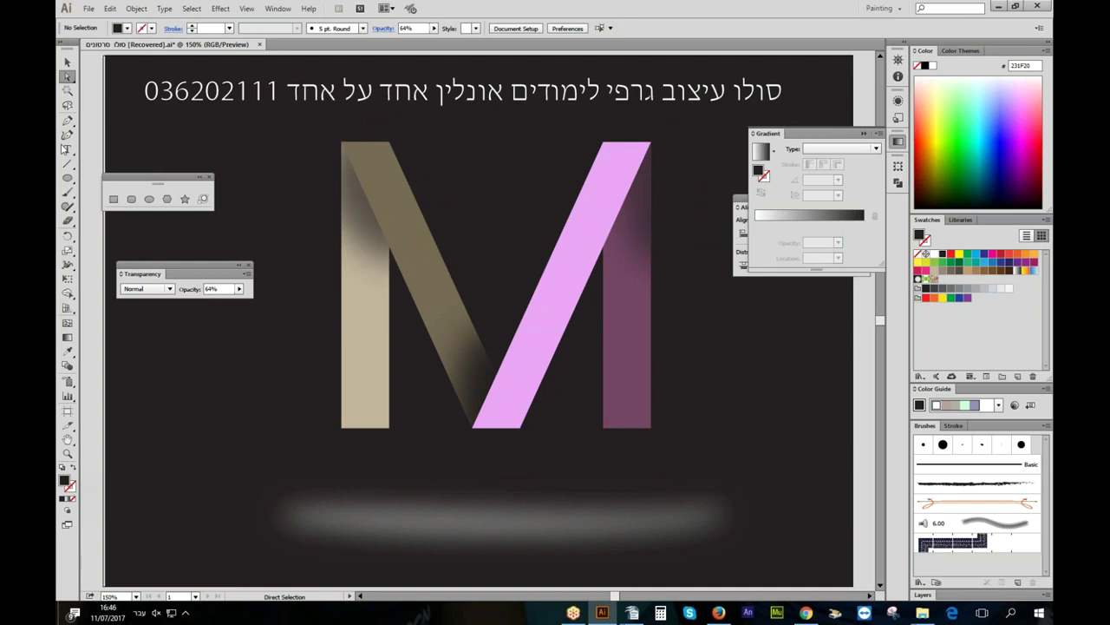
pyautogui.press('Tab')
pyautogui.scroll(1, 499, 308)
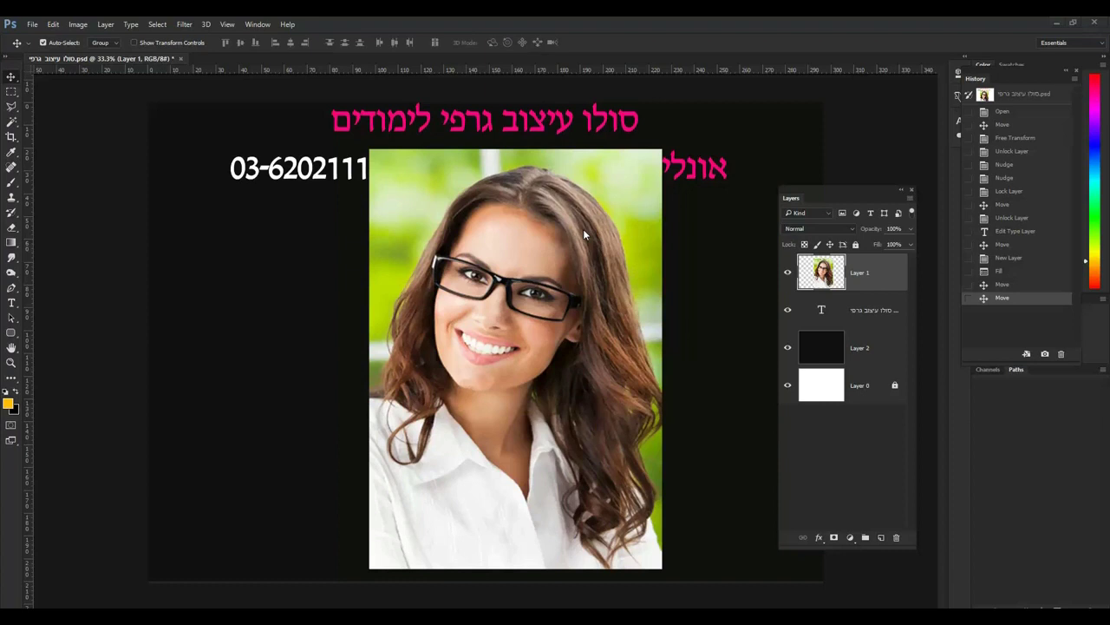
# In Photoshop, move the portrait photo below the heading text and lock Layer 2, the dark background layer.
pyautogui.moveTo(501, 217); pyautogui.dragTo(551, 295)
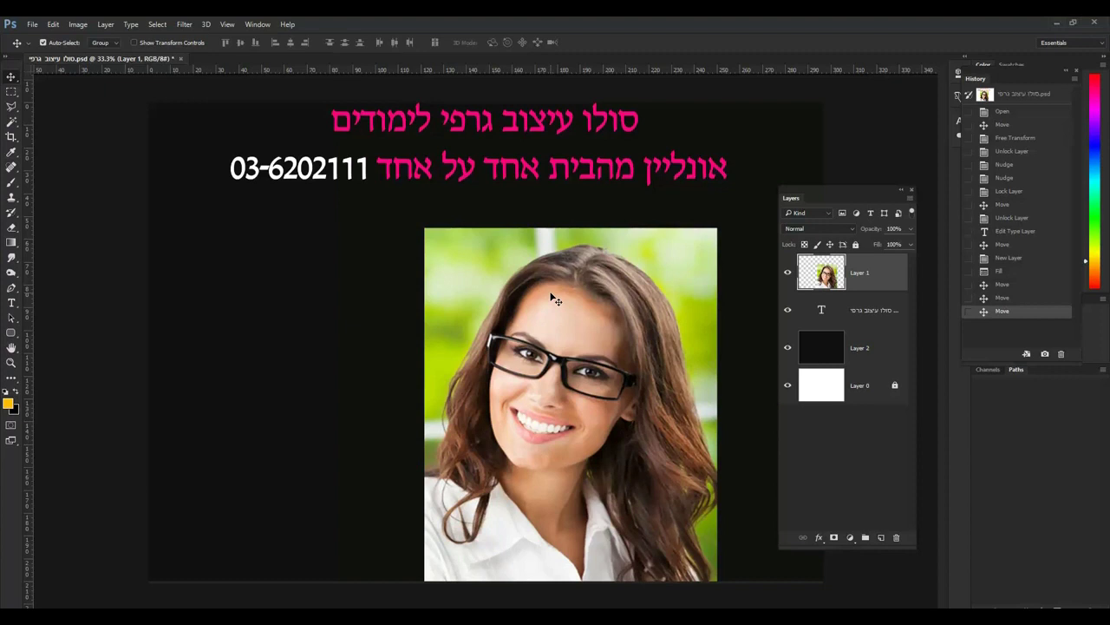
pyautogui.moveTo(557, 303); pyautogui.dragTo(517, 276)
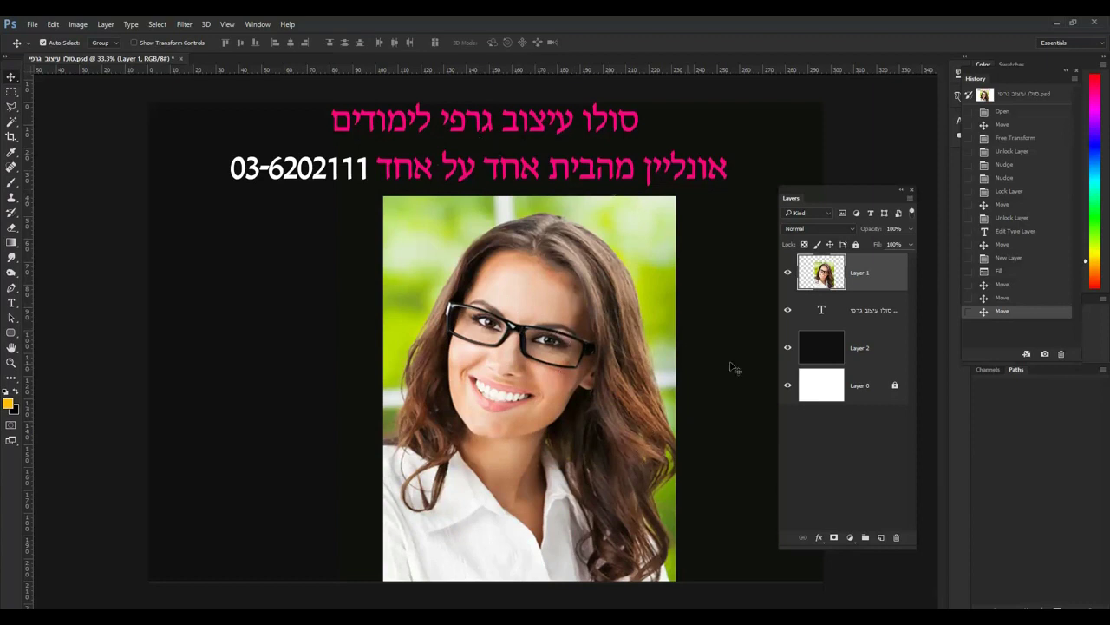
pyautogui.click(863, 347)
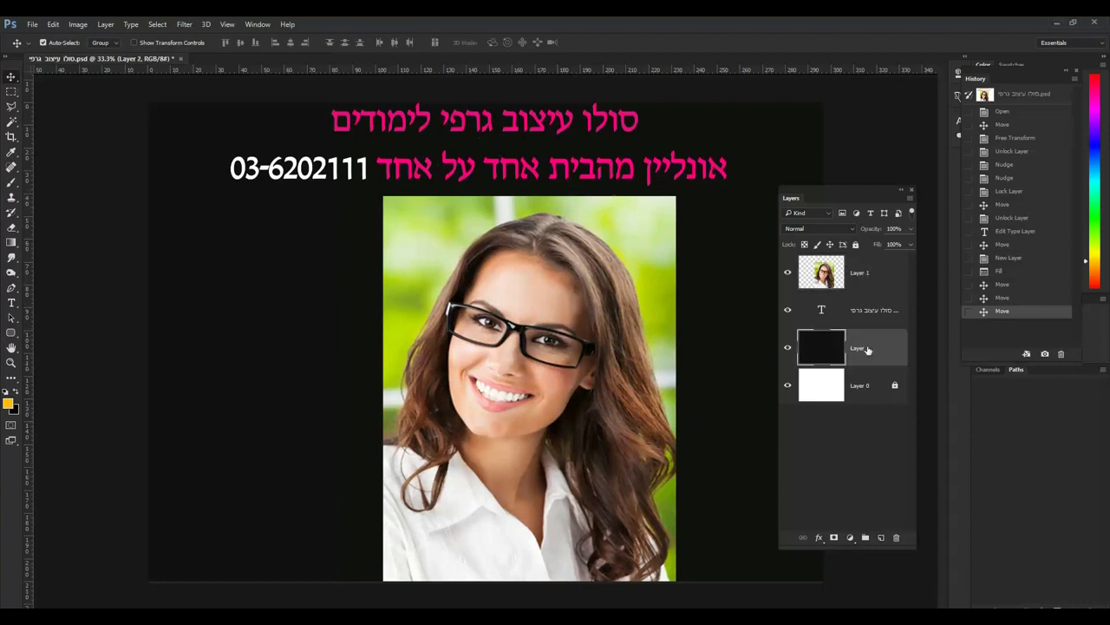
pyautogui.click(855, 247)
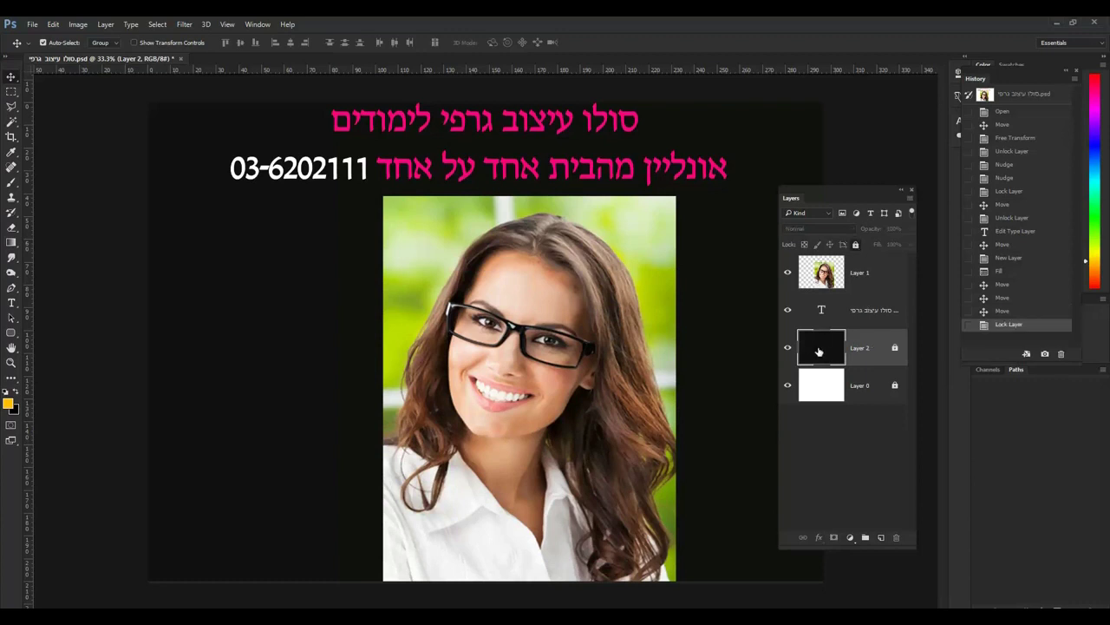
# Scale the portrait photo down to about 77% with Free Transform and place it below the heading in the canvas's left half.
pyautogui.moveTo(625, 337); pyautogui.dragTo(611, 310)
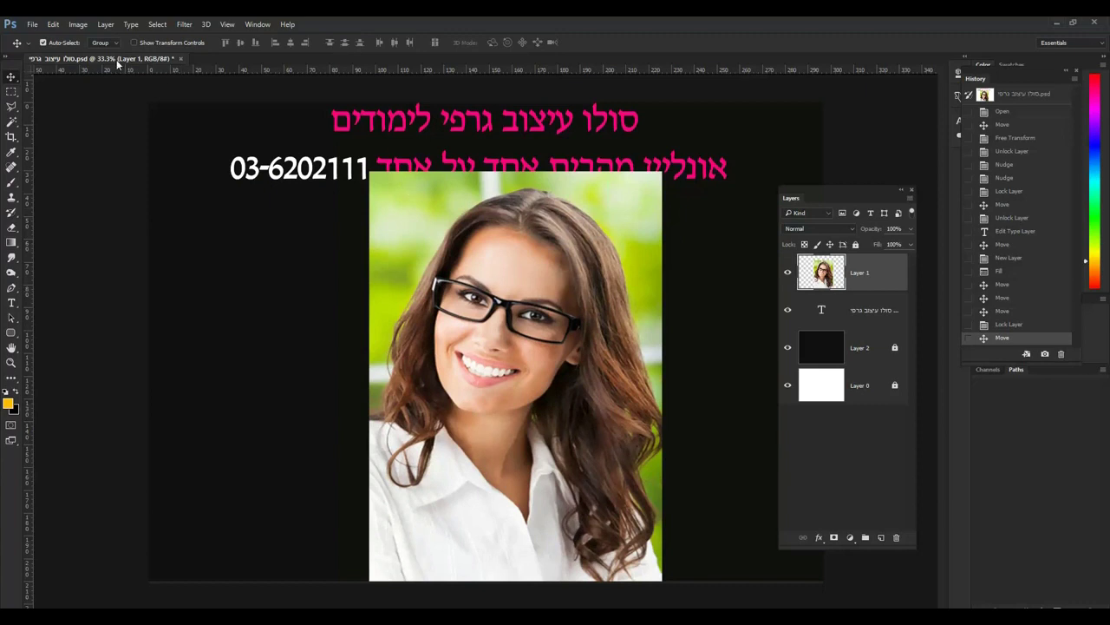
pyautogui.click(53, 24)
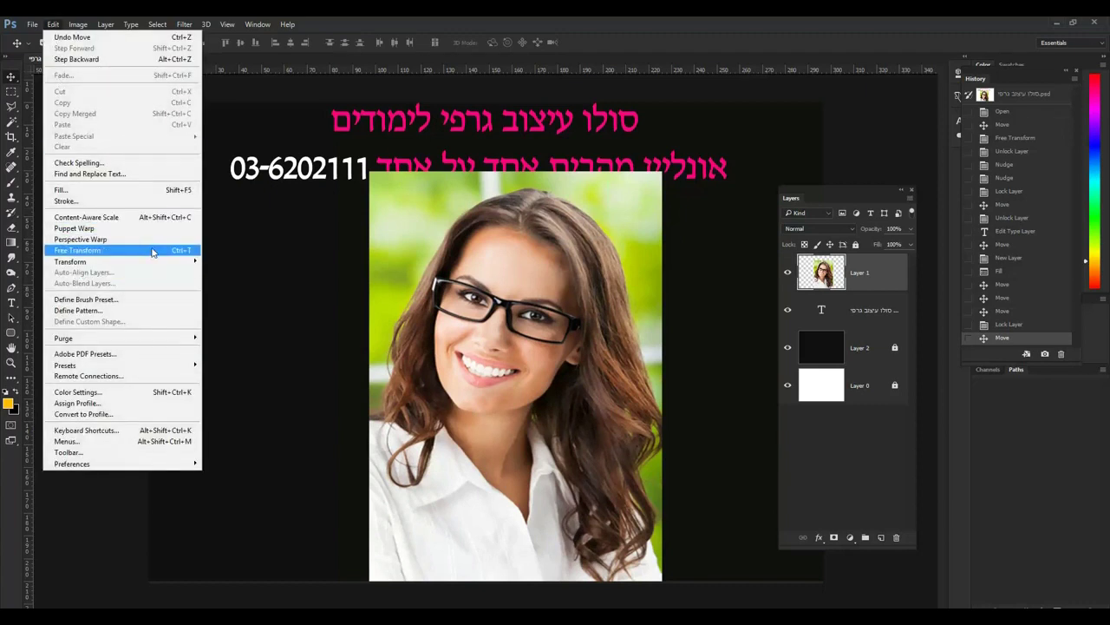
pyautogui.click(152, 252)
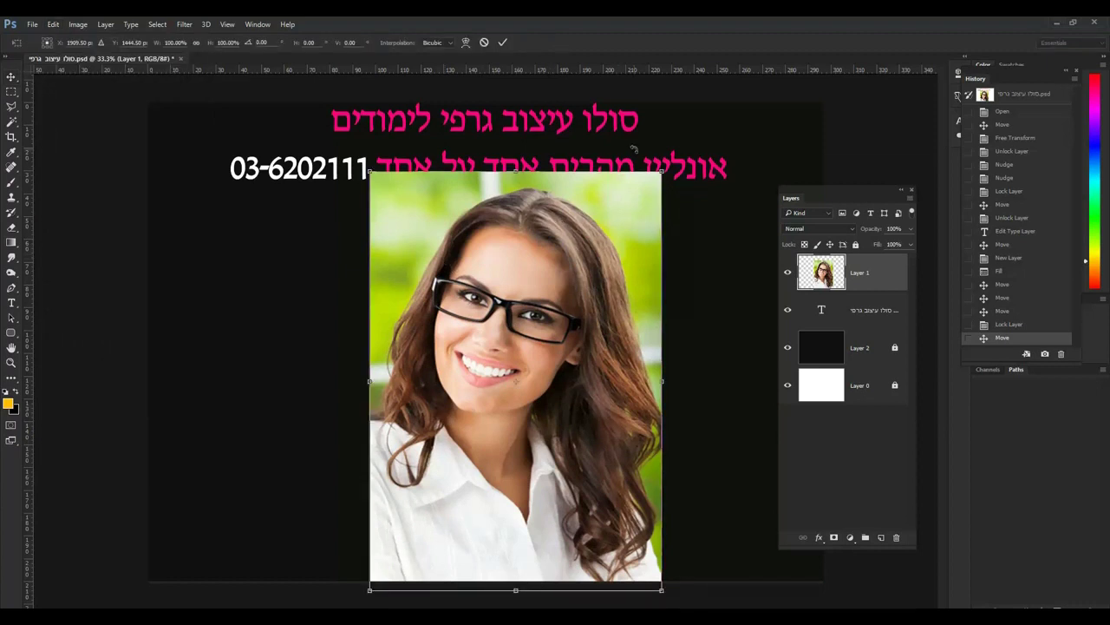
pyautogui.moveTo(663, 171); pyautogui.dragTo(612, 244)
pyautogui.moveTo(511, 322); pyautogui.dragTo(454, 266)
pyautogui.moveTo(550, 192); pyautogui.dragTo(534, 214)
pyautogui.moveTo(479, 260); pyautogui.dragTo(409, 249)
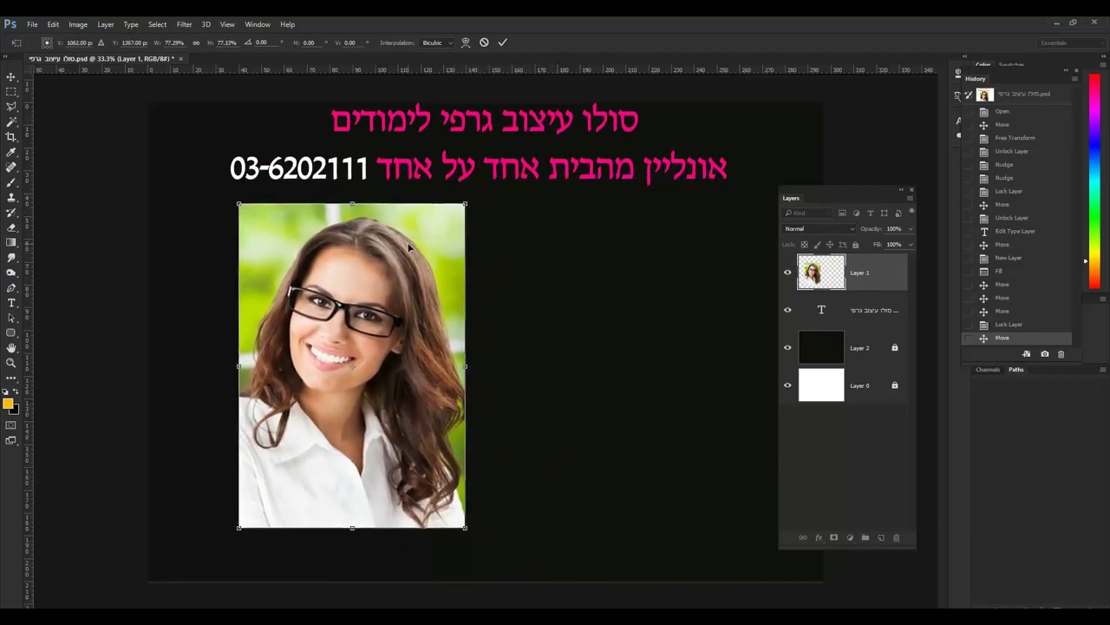
pyautogui.press('Return')
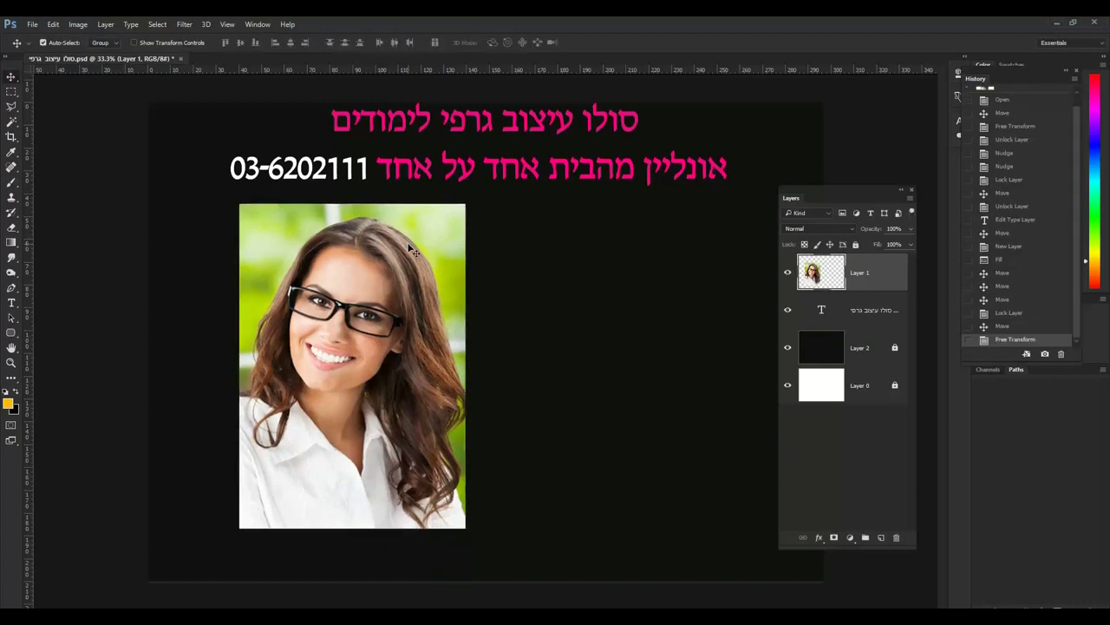
# Scale the portrait photo to about 78% with Free Transform and place it centrally just below the heading.
pyautogui.click(52, 25)
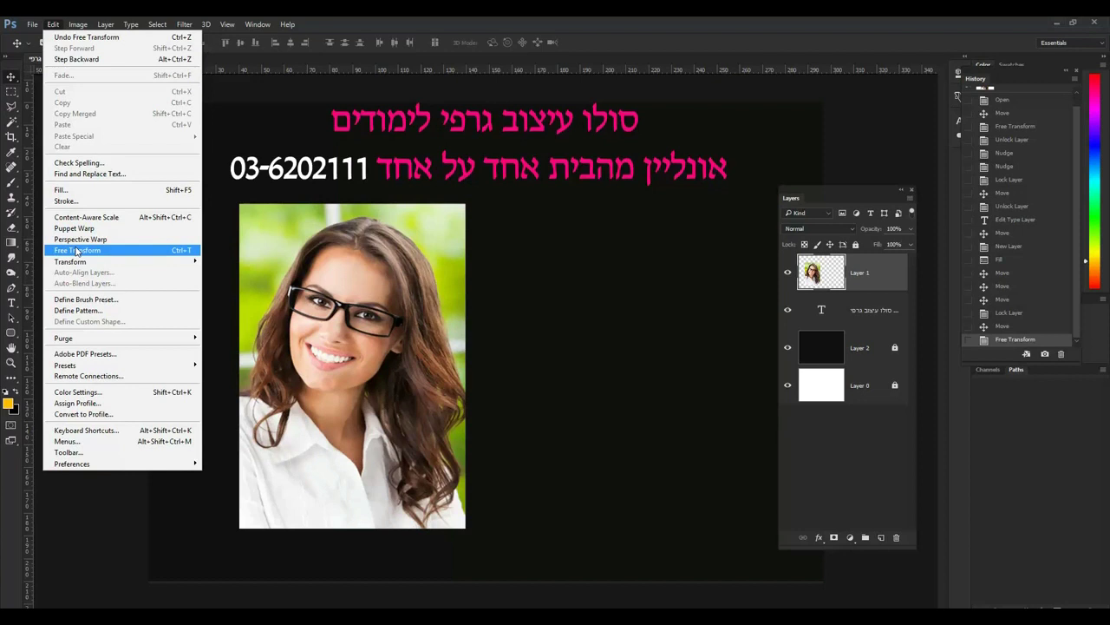
pyautogui.click(364, 290)
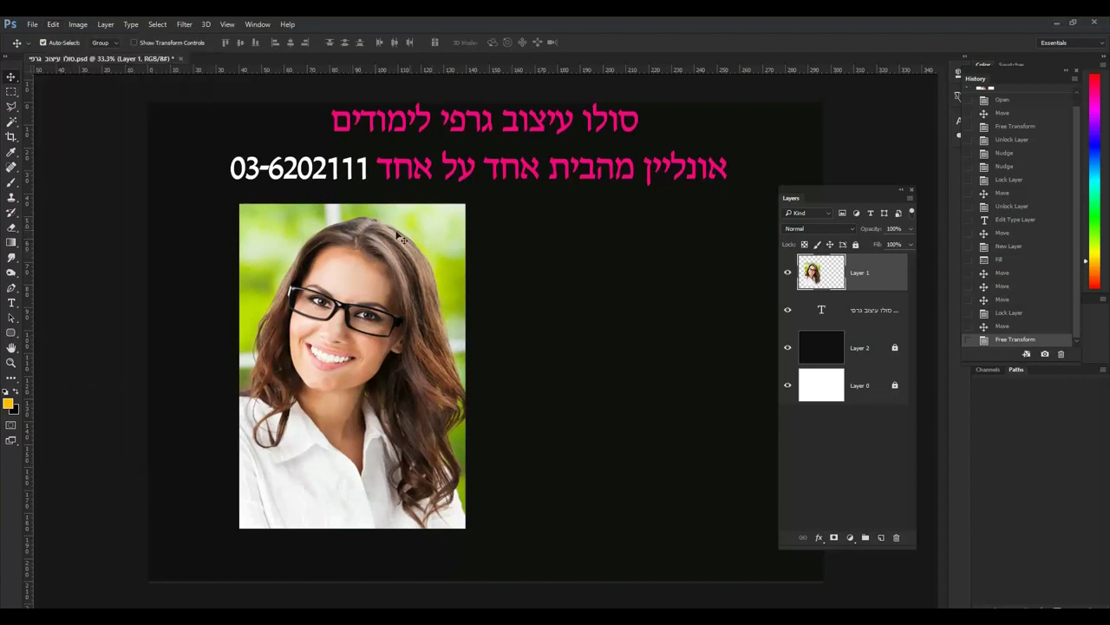
pyautogui.hotkey('ctrl', 't')
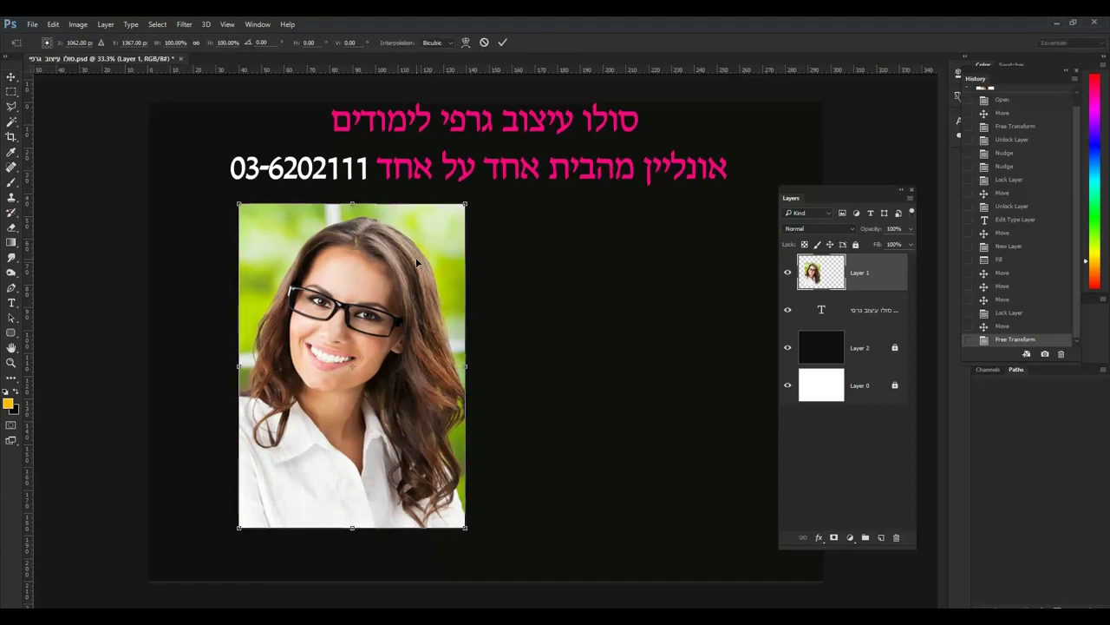
pyautogui.moveTo(464, 207); pyautogui.dragTo(416, 267)
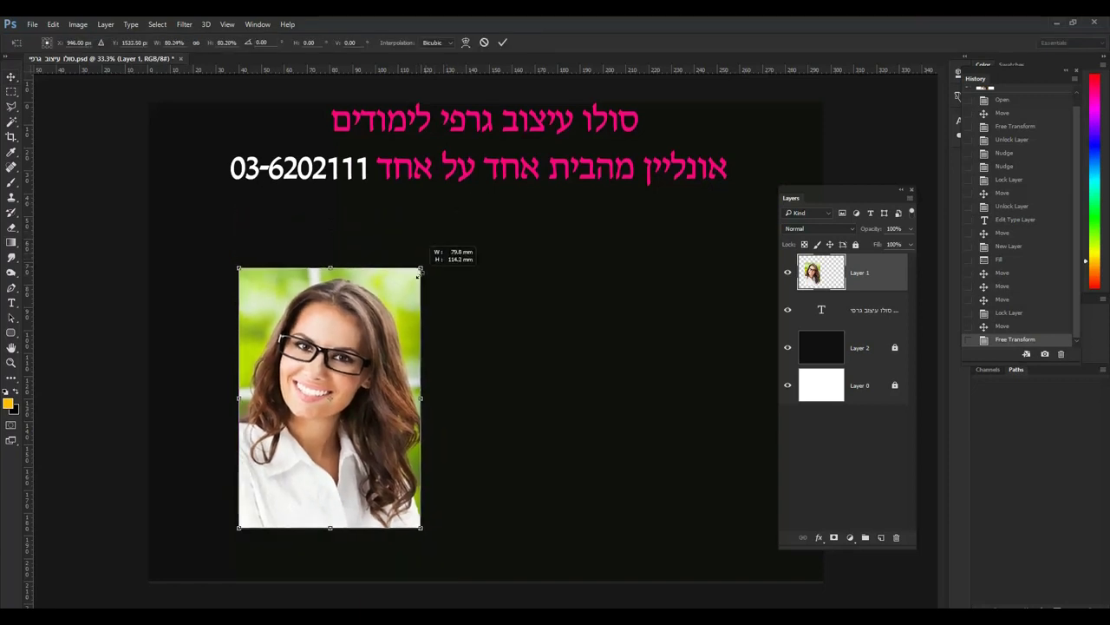
pyautogui.moveTo(365, 311); pyautogui.dragTo(538, 239)
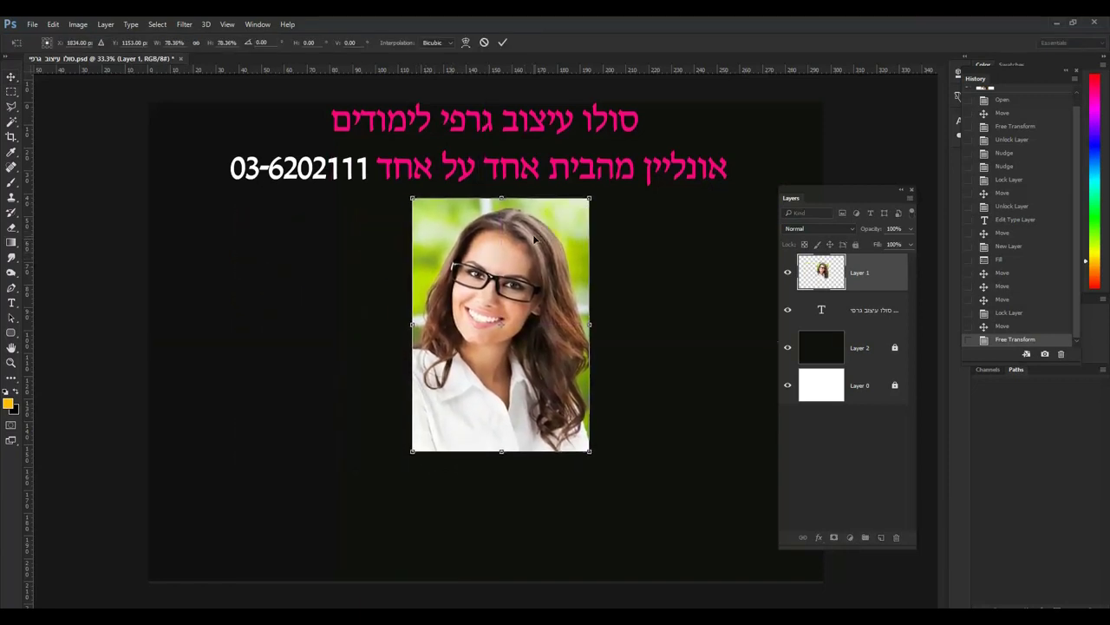
pyautogui.press('Return')
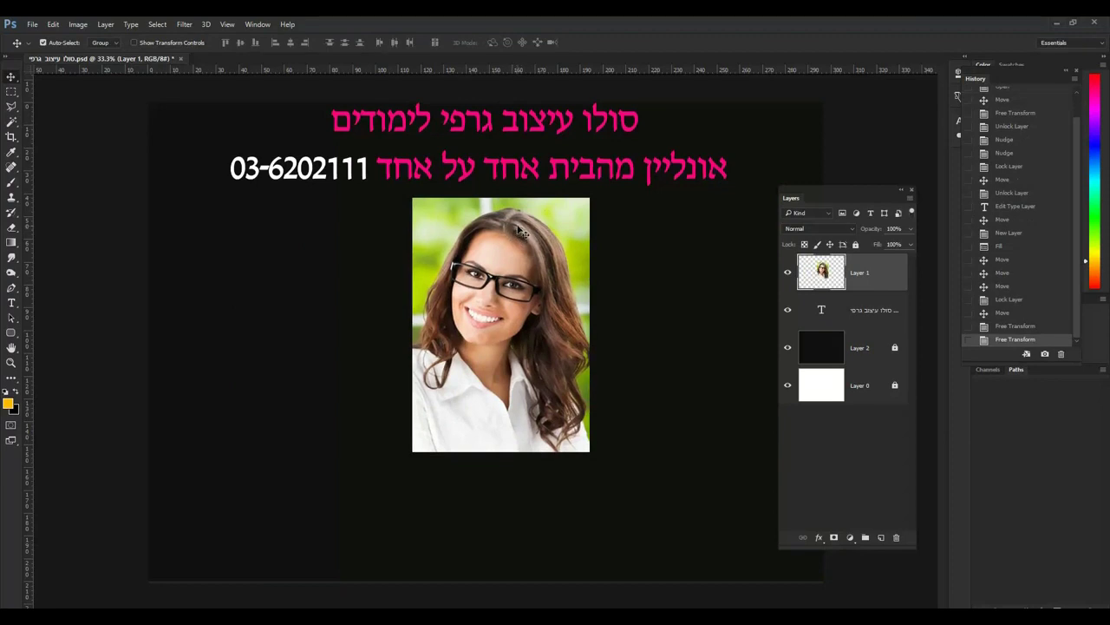
# Duplicate the portrait directly beneath the original and shift both photos up so the original overlaps the heading.
pyautogui.moveTo(521, 224); pyautogui.dragTo(519, 476)
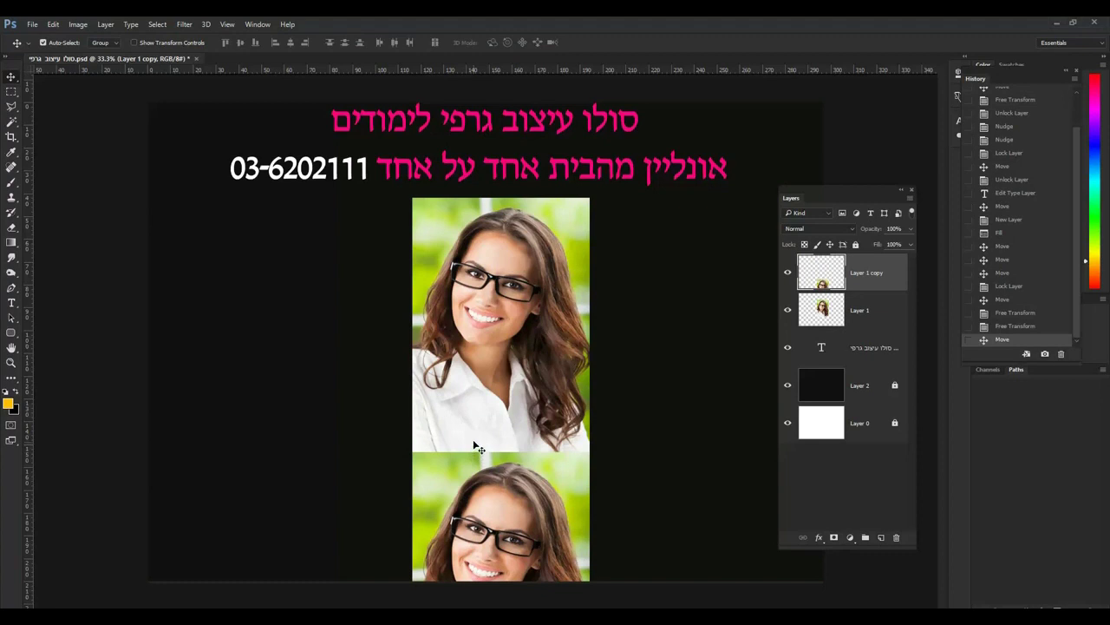
pyautogui.moveTo(386, 314); pyautogui.dragTo(484, 371)
pyautogui.moveTo(373, 394); pyautogui.dragTo(445, 472)
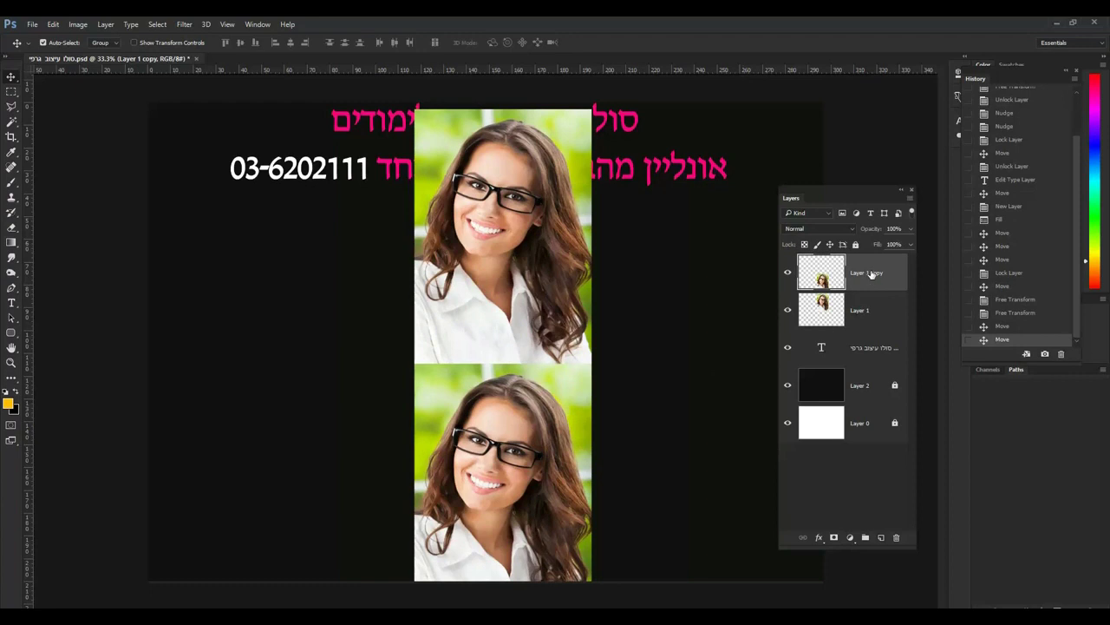
# Flip Layer 1 copy vertically and reduce its opacity to 23% to form a reflection of the portrait.
pyautogui.click(52, 24)
pyautogui.moveTo(92, 261)
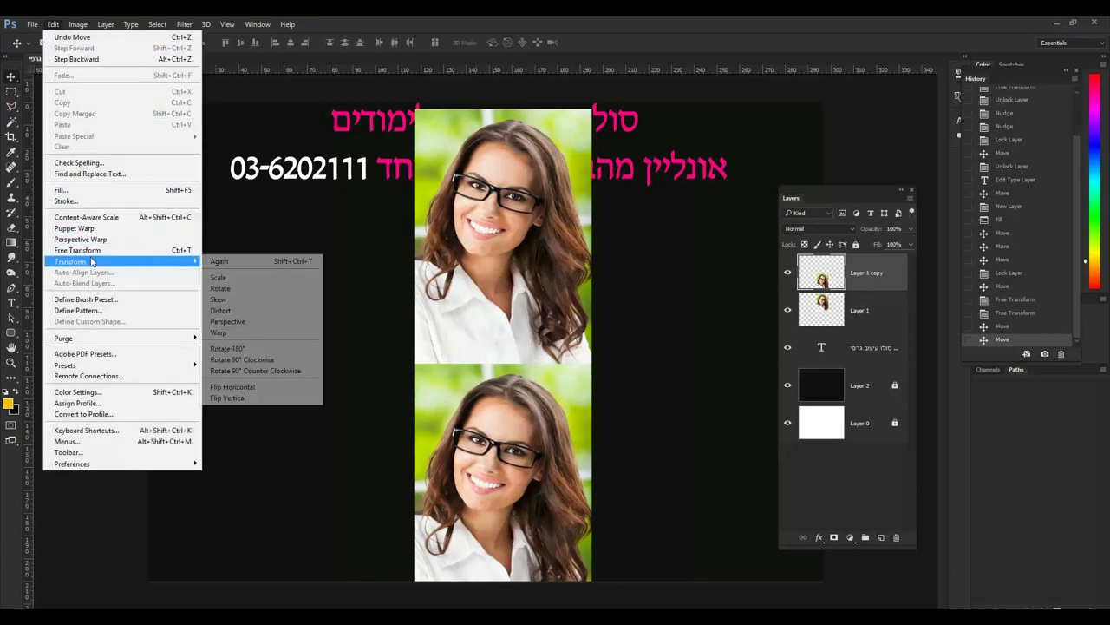
pyautogui.click(230, 401)
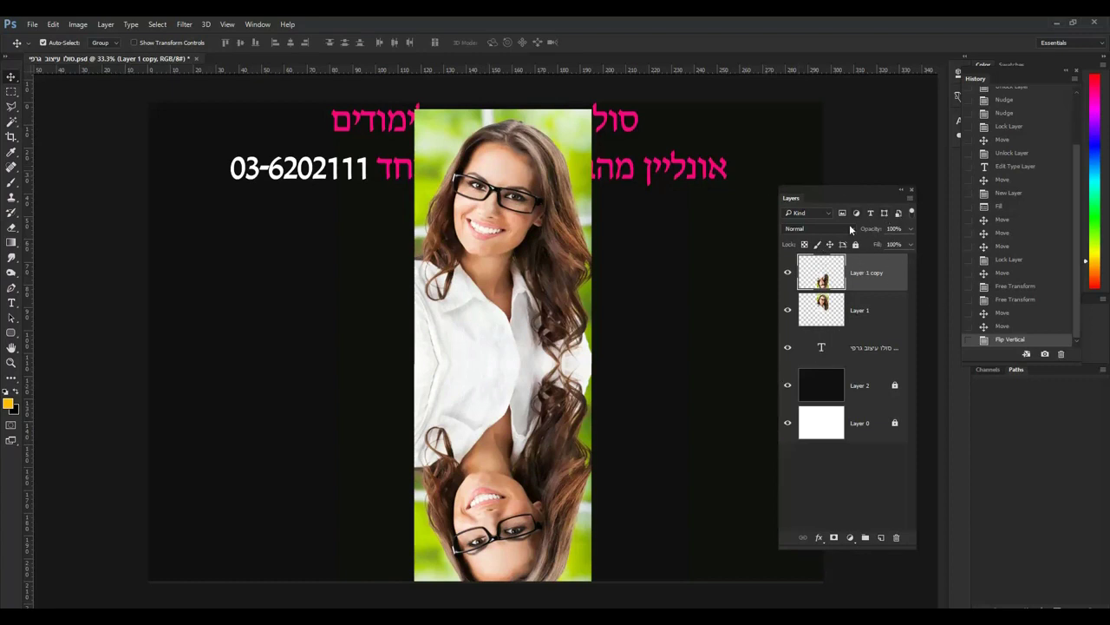
pyautogui.click(909, 228)
pyautogui.moveTo(900, 247); pyautogui.dragTo(869, 245)
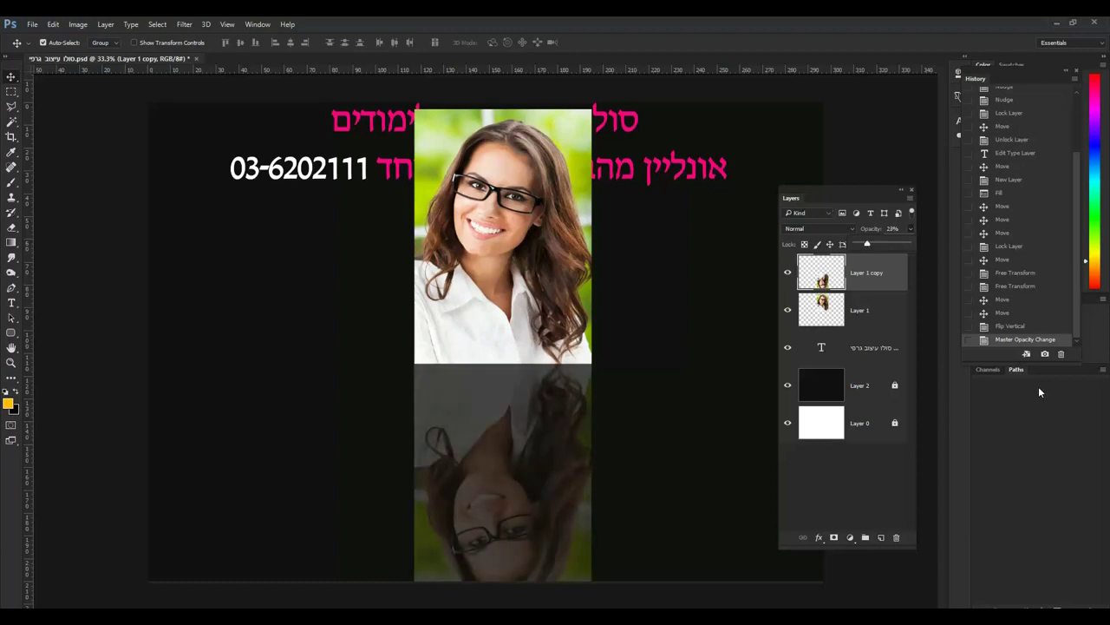
pyautogui.click(259, 25)
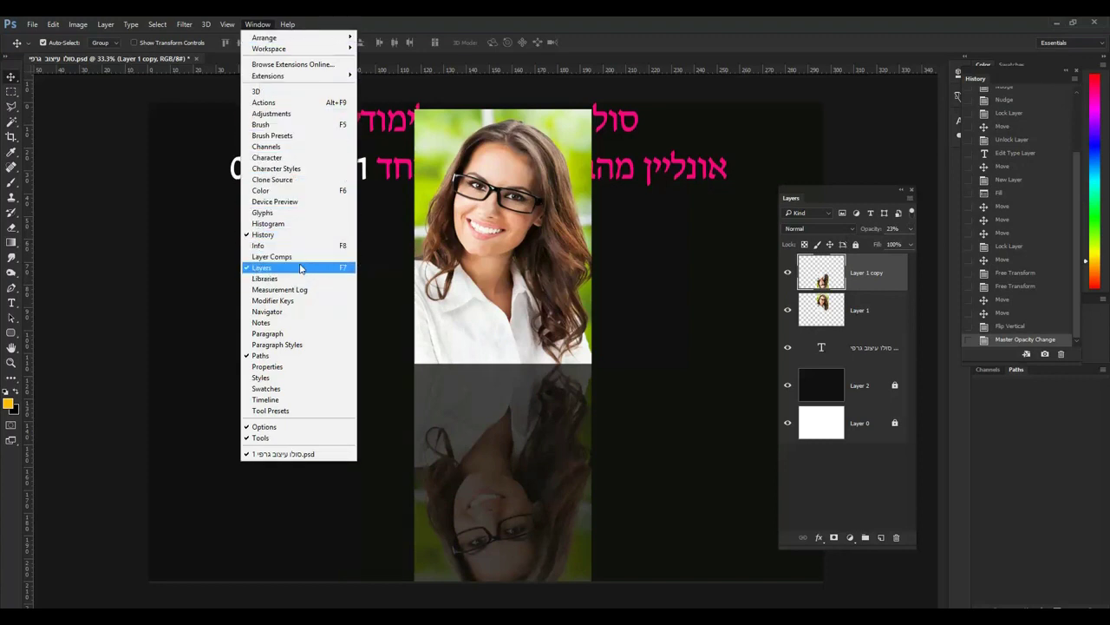
pyautogui.click(478, 319)
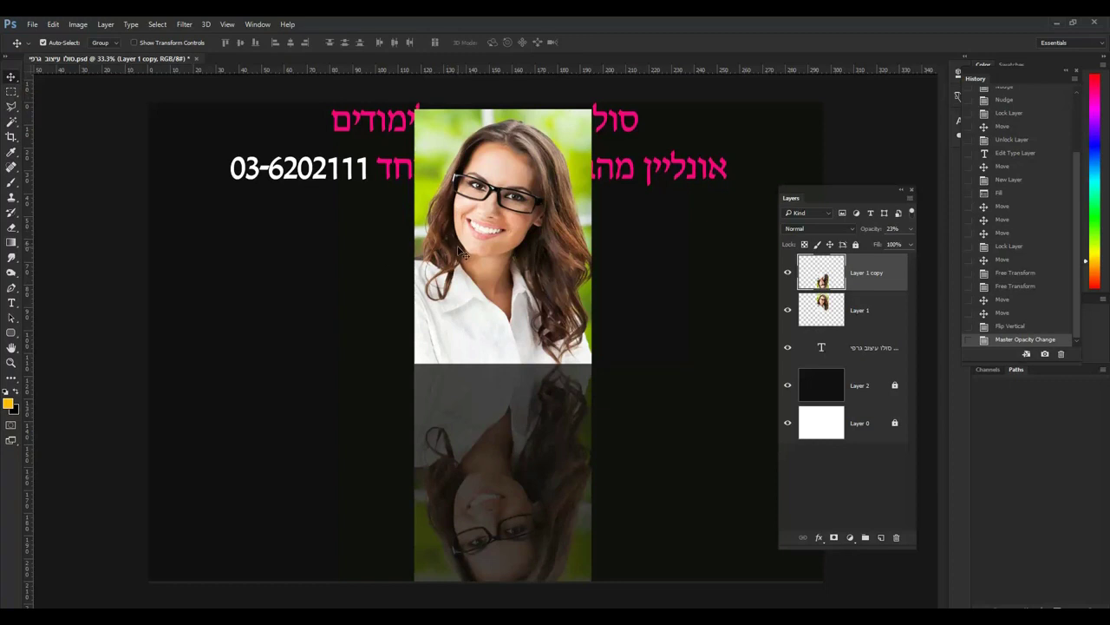
pyautogui.moveTo(483, 259); pyautogui.dragTo(306, 258)
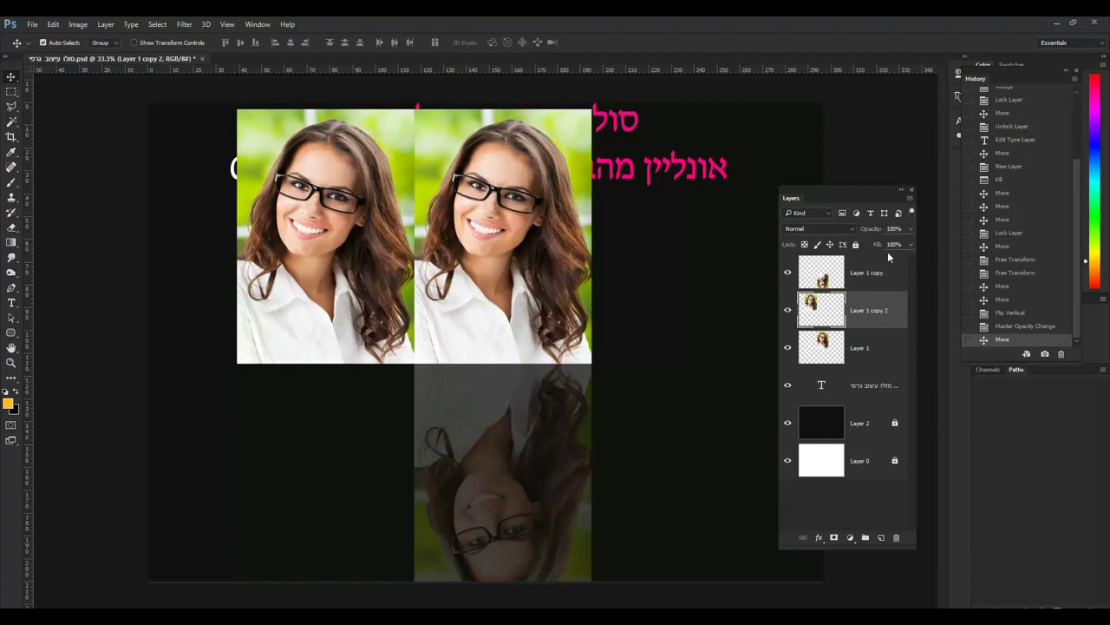
pyautogui.click(910, 230)
pyautogui.moveTo(899, 247); pyautogui.dragTo(871, 246)
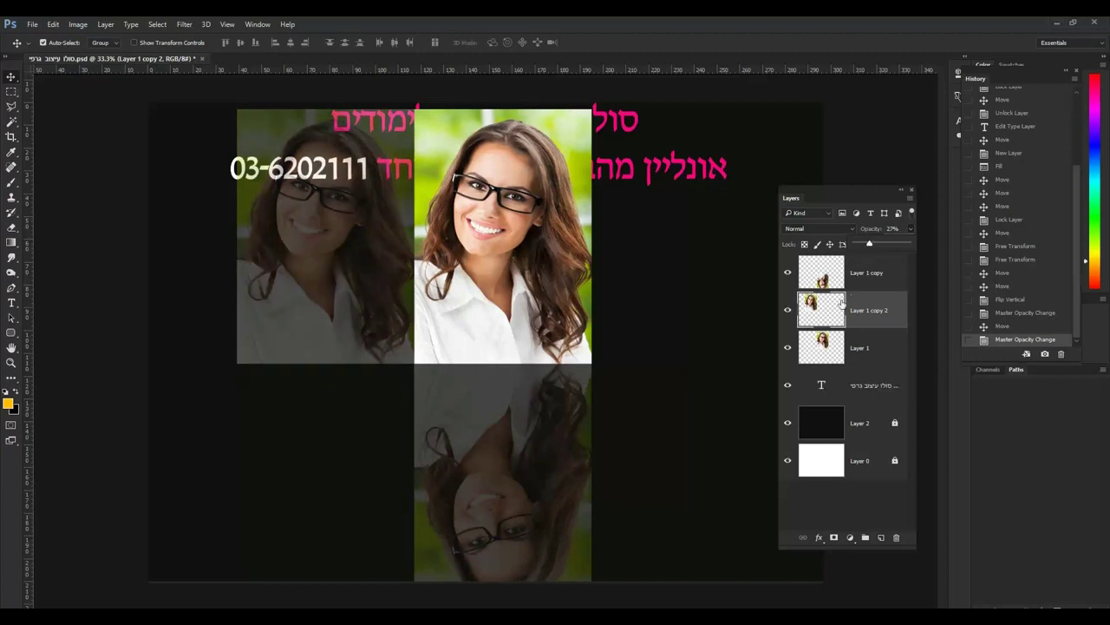
pyautogui.click(787, 310)
pyautogui.click(787, 310)
pyautogui.press('Delete')
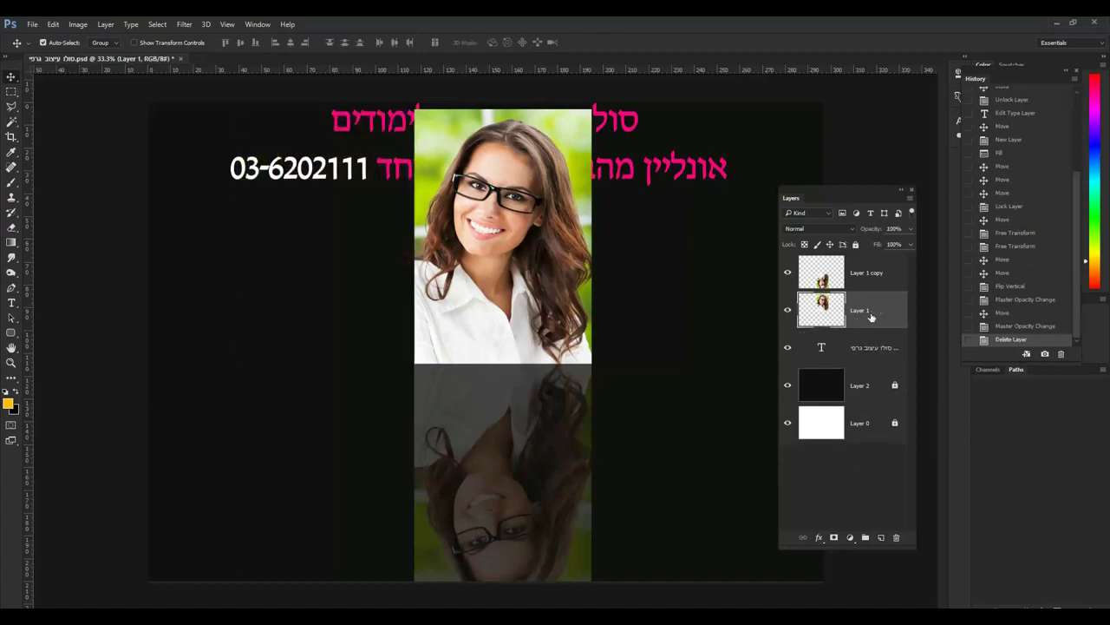
# Draw a rectangular marquee around the lower part of the reflection, reaching past both of its sides down to the canvas's lower edge.
pyautogui.click(12, 92)
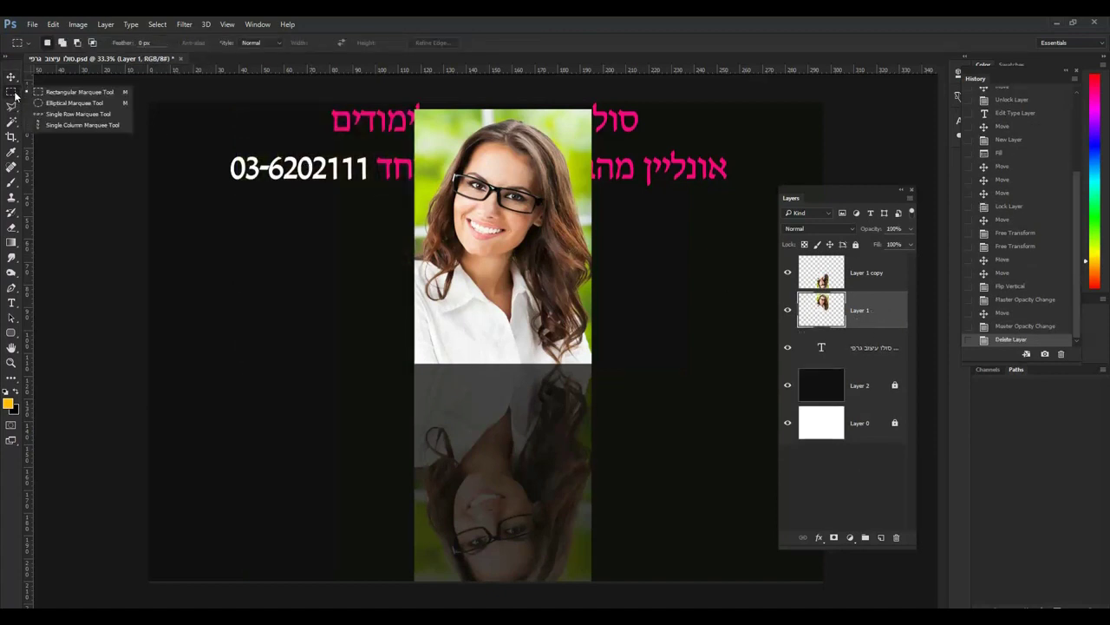
pyautogui.click(66, 95)
pyautogui.moveTo(608, 576); pyautogui.dragTo(627, 580)
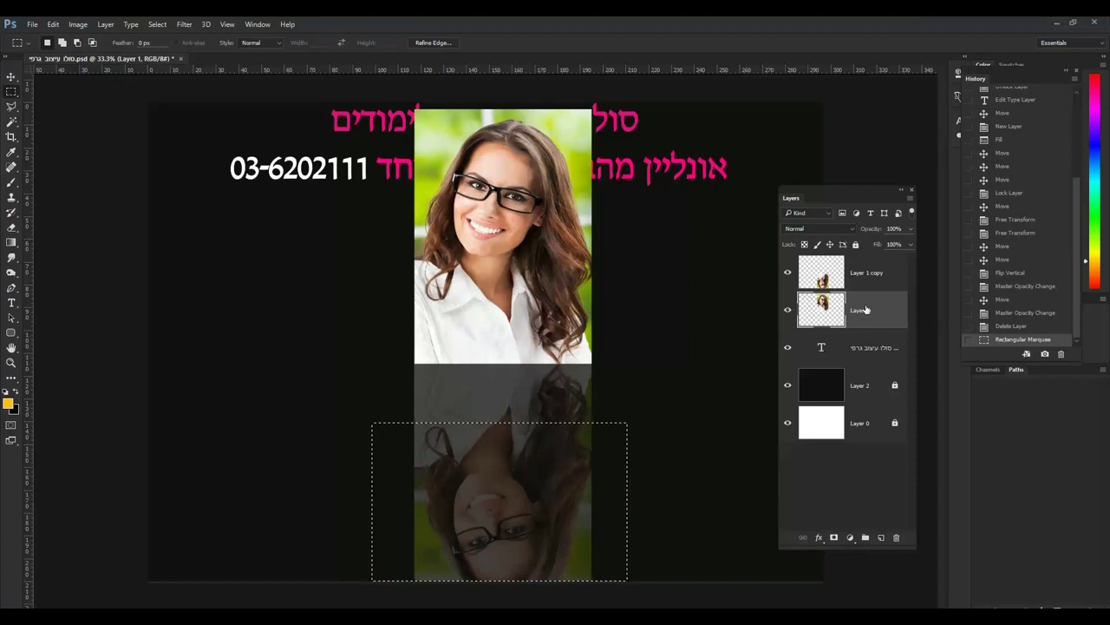
# Identify the reflection layer by toggling the visibility of Layer 1 and Layer 1 copy, leaving Layer 1 copy selected and visible.
pyautogui.click(787, 311)
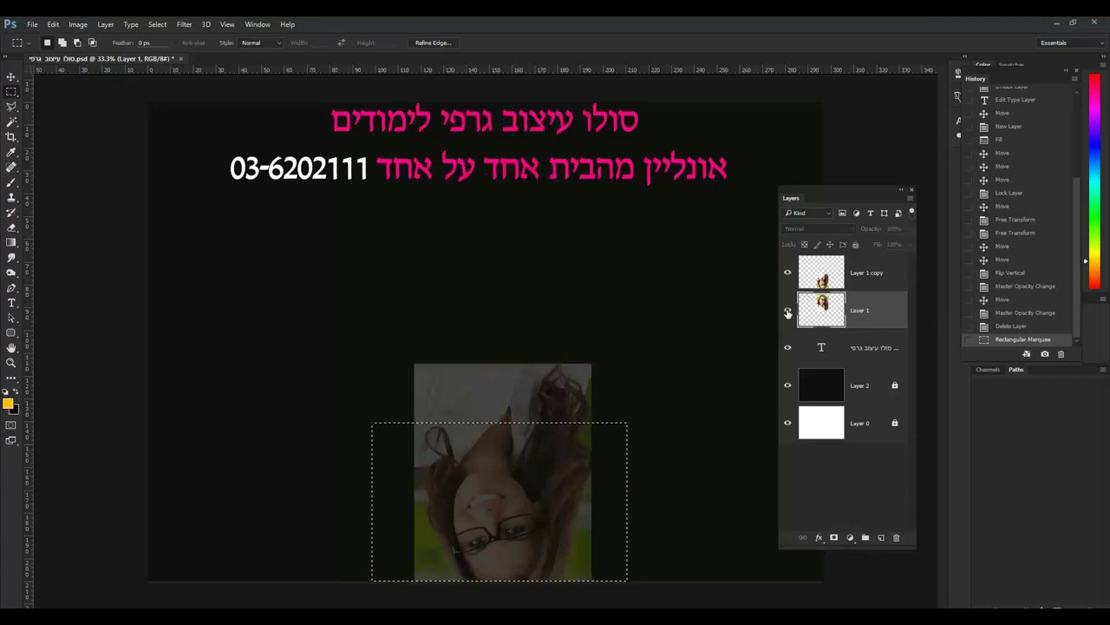
pyautogui.click(788, 311)
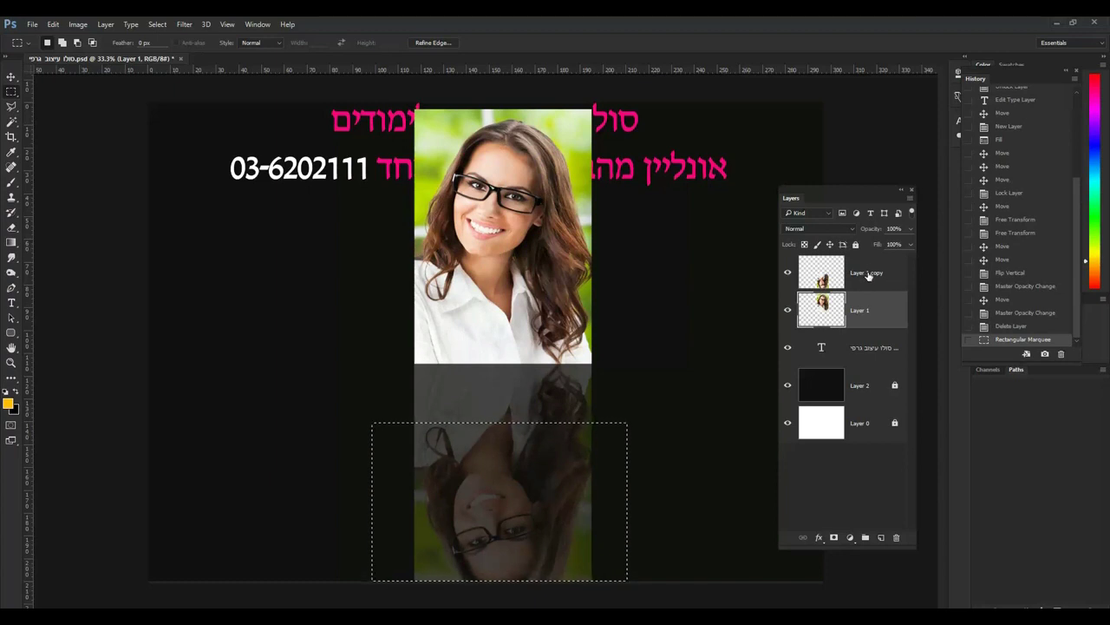
pyautogui.click(868, 275)
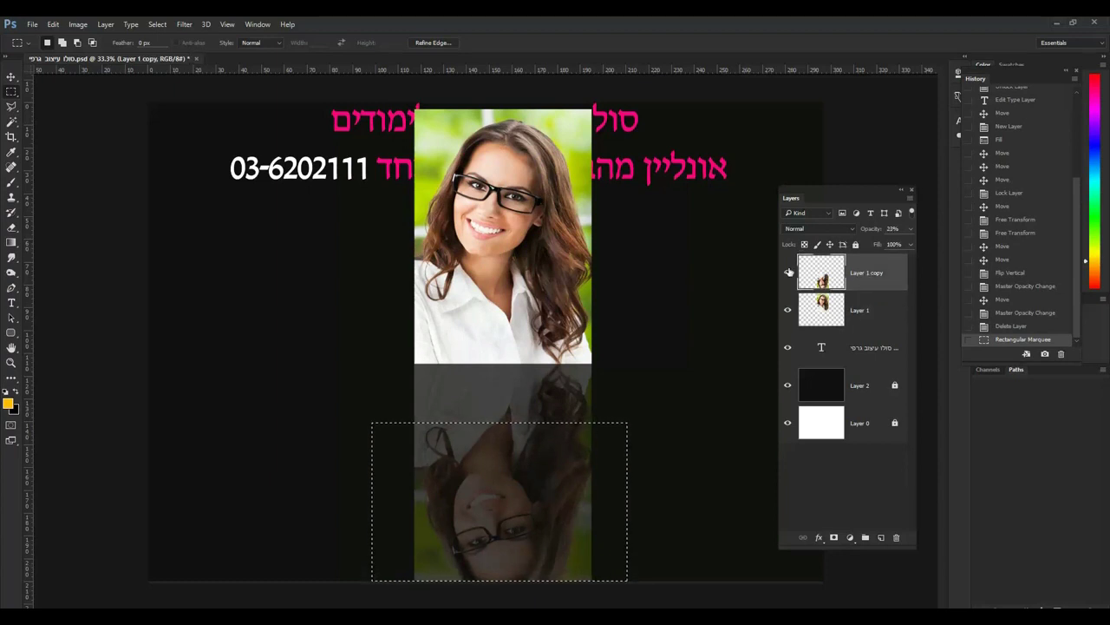
pyautogui.click(787, 273)
pyautogui.click(787, 273)
pyautogui.click(787, 273)
pyautogui.click(787, 273)
pyautogui.click(787, 273)
pyautogui.click(786, 273)
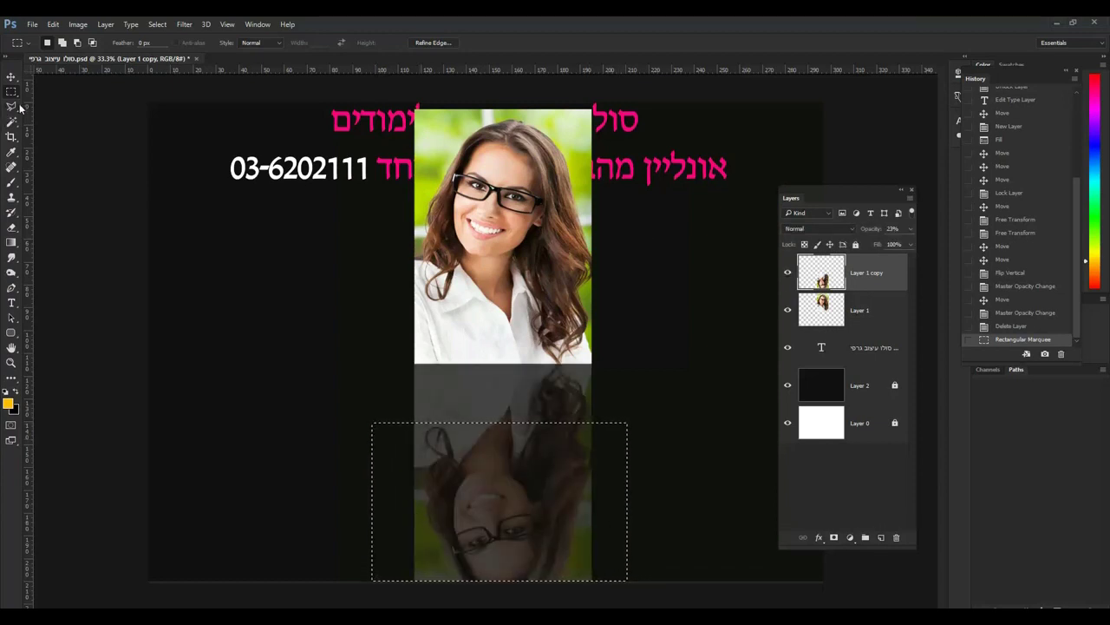
# Feather the rectangular selection around the lower part of the reflection.
pyautogui.click(157, 26)
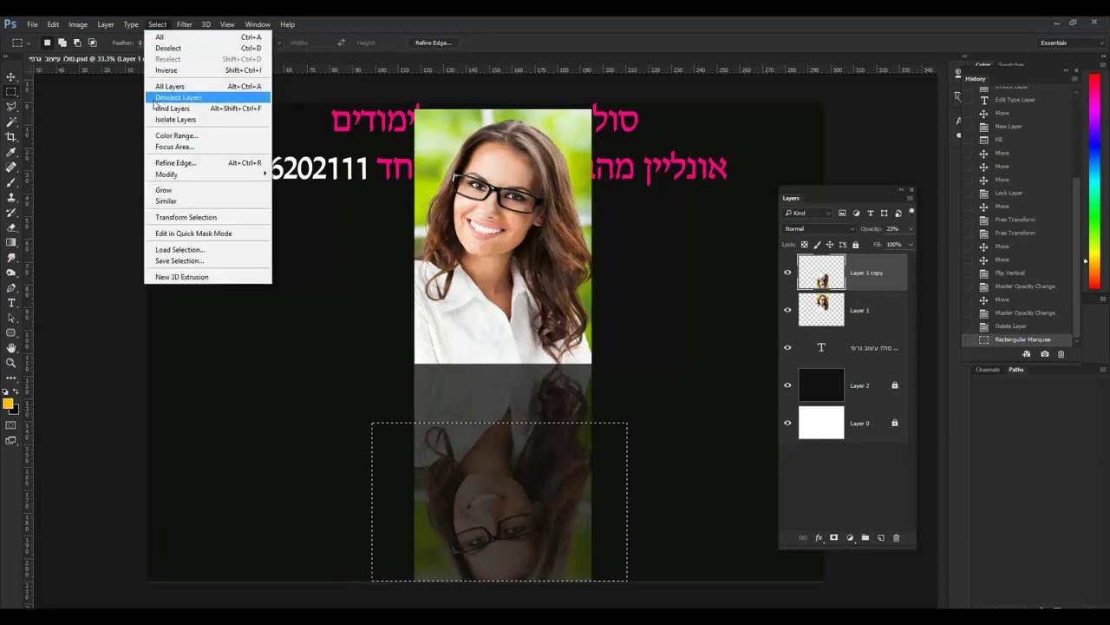
pyautogui.moveTo(158, 177)
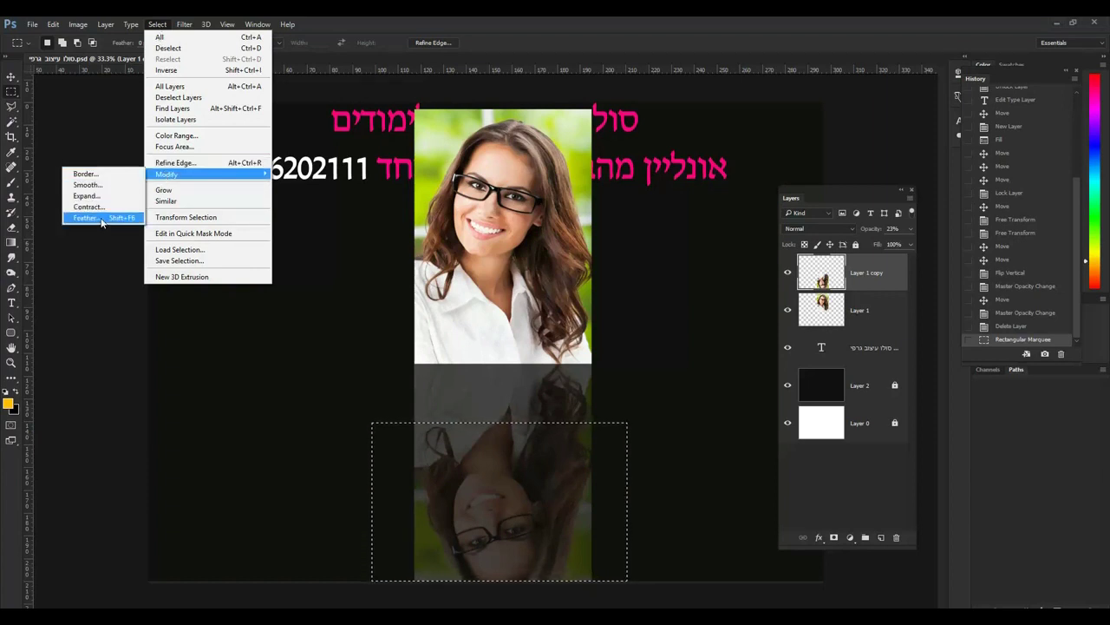
pyautogui.click(87, 218)
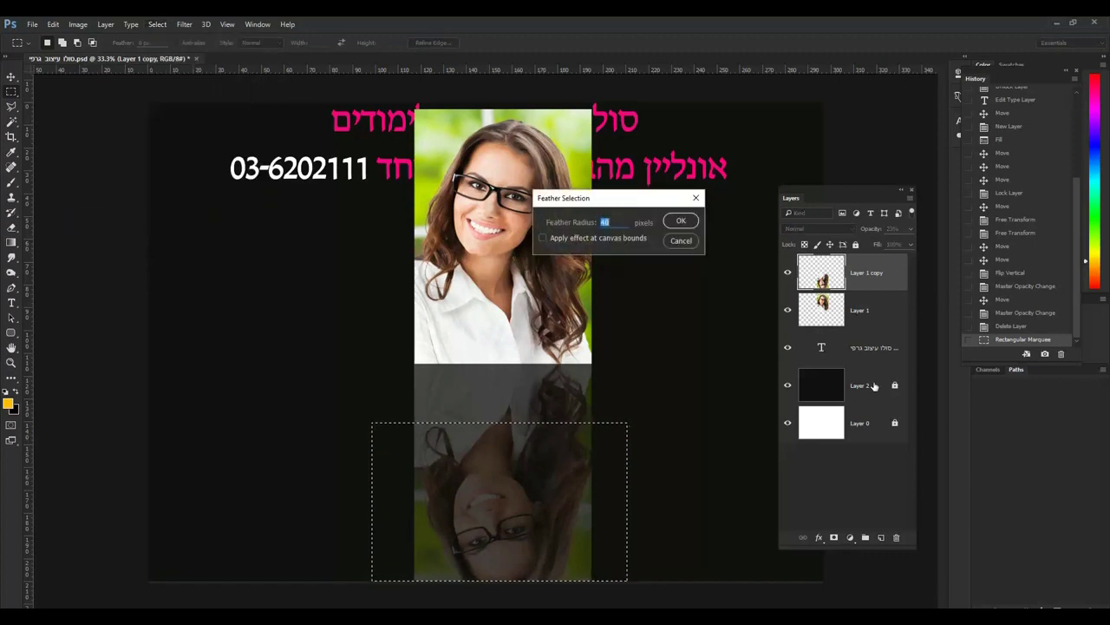
pyautogui.write('20')
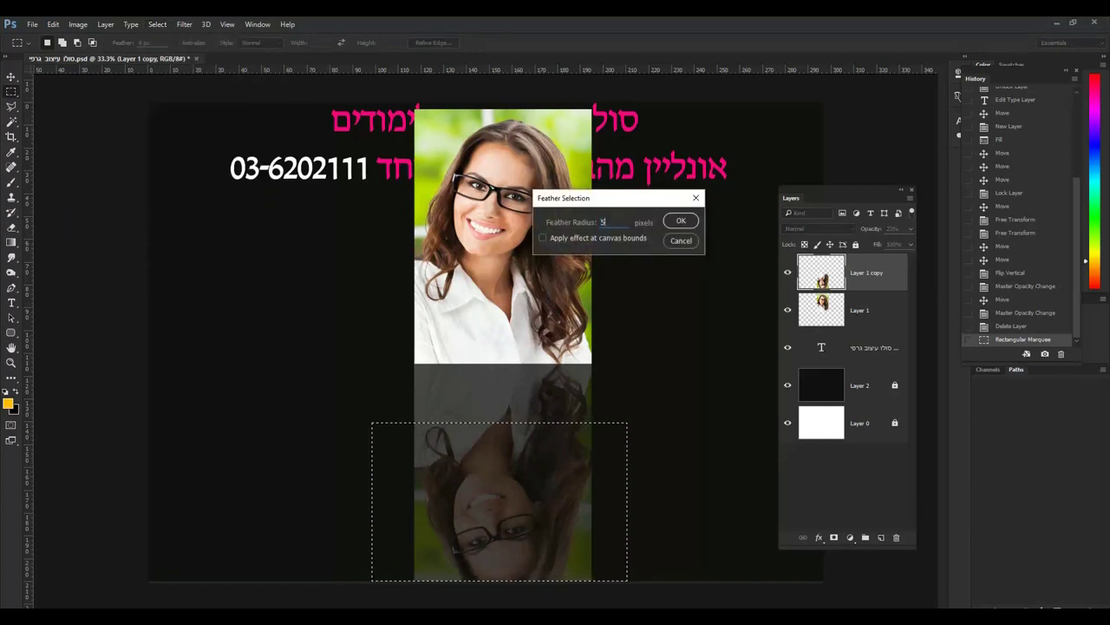
pyautogui.press('Return')
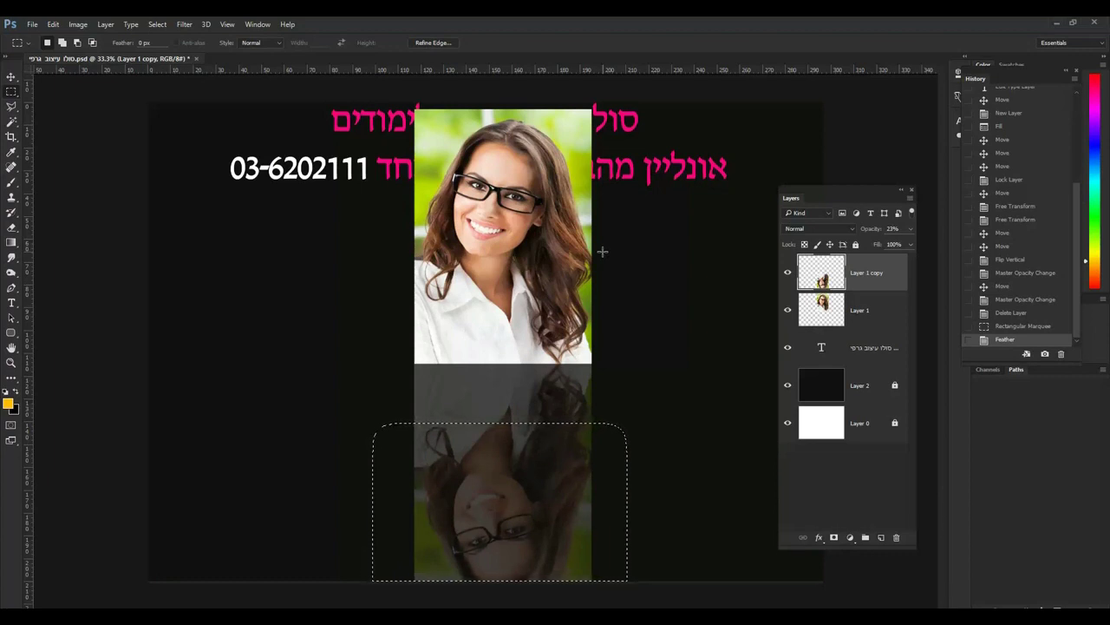
# Clear the feathered area from Layer 1 copy five times so the reflection fades out downward.
pyautogui.press('Delete')
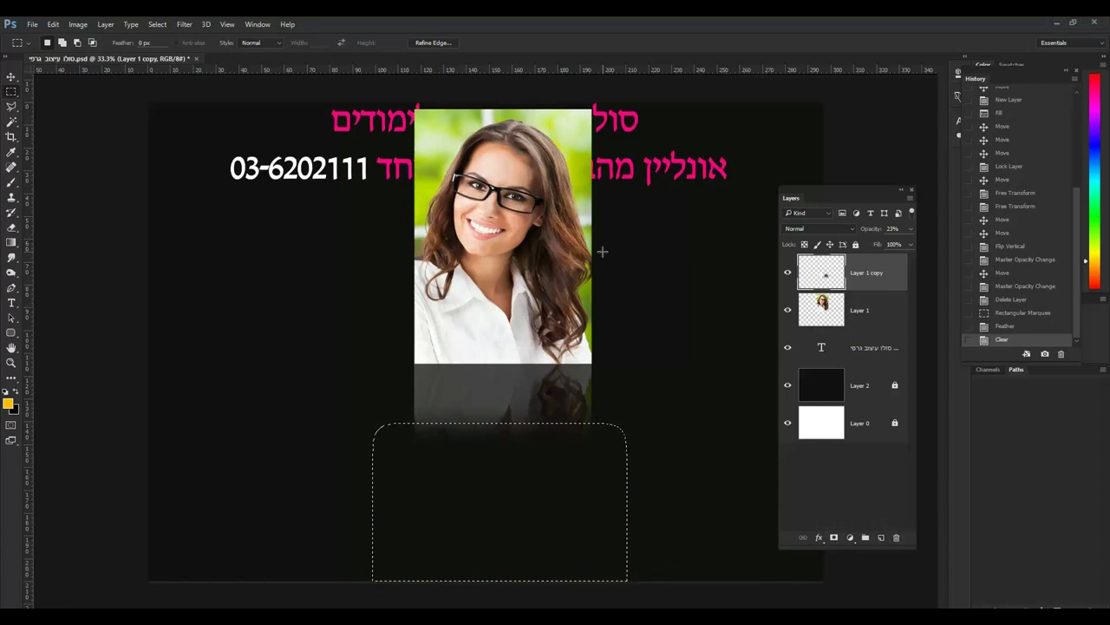
pyautogui.press('Delete')
pyautogui.press('Delete')
pyautogui.press('Delete')
pyautogui.press('Delete')
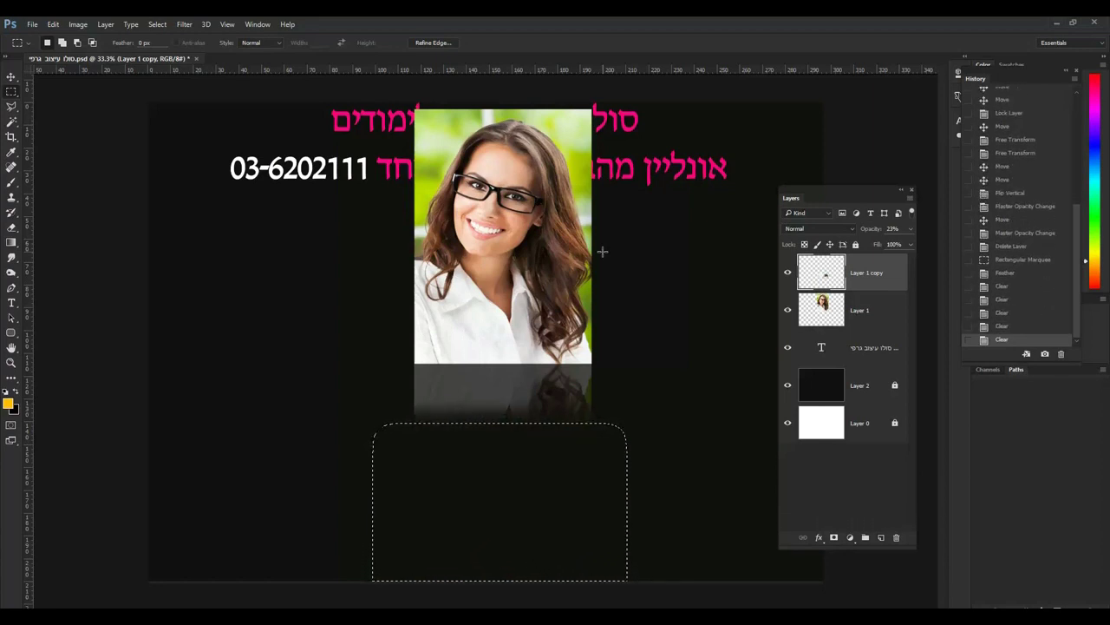
# Deselect the feathered marquee and raise the opacity of Layer 1 copy to 27%.
pyautogui.hotkey('ctrl', '+')
pyautogui.hotkey('ctrl', '+')
pyautogui.hotkey('ctrl', '+')
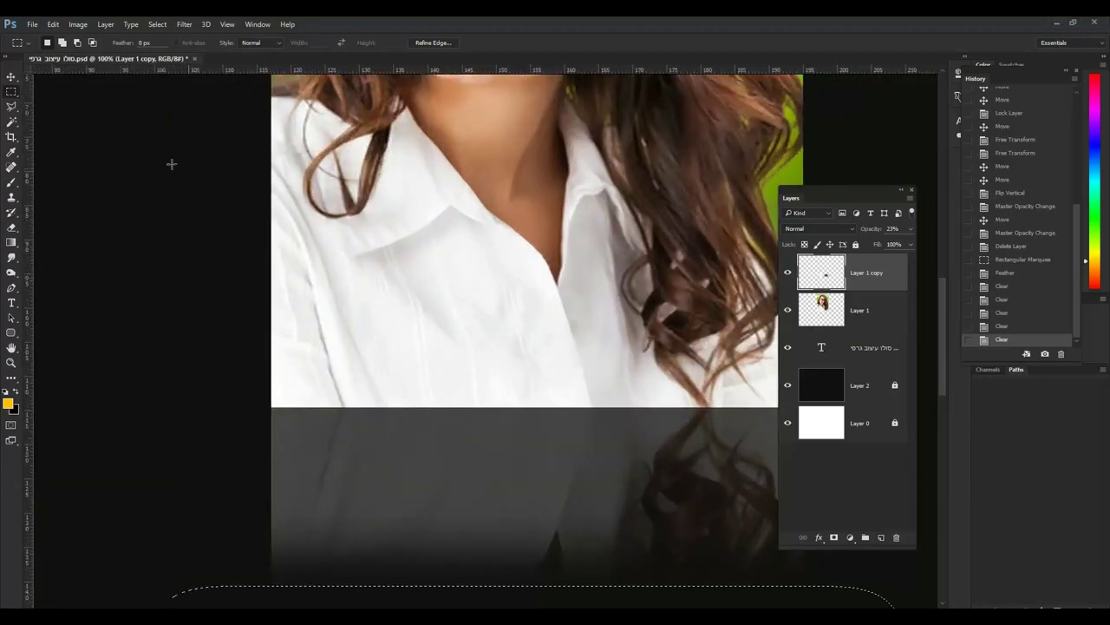
pyautogui.click(10, 349)
pyautogui.moveTo(523, 518); pyautogui.dragTo(301, 355)
pyautogui.click(11, 96)
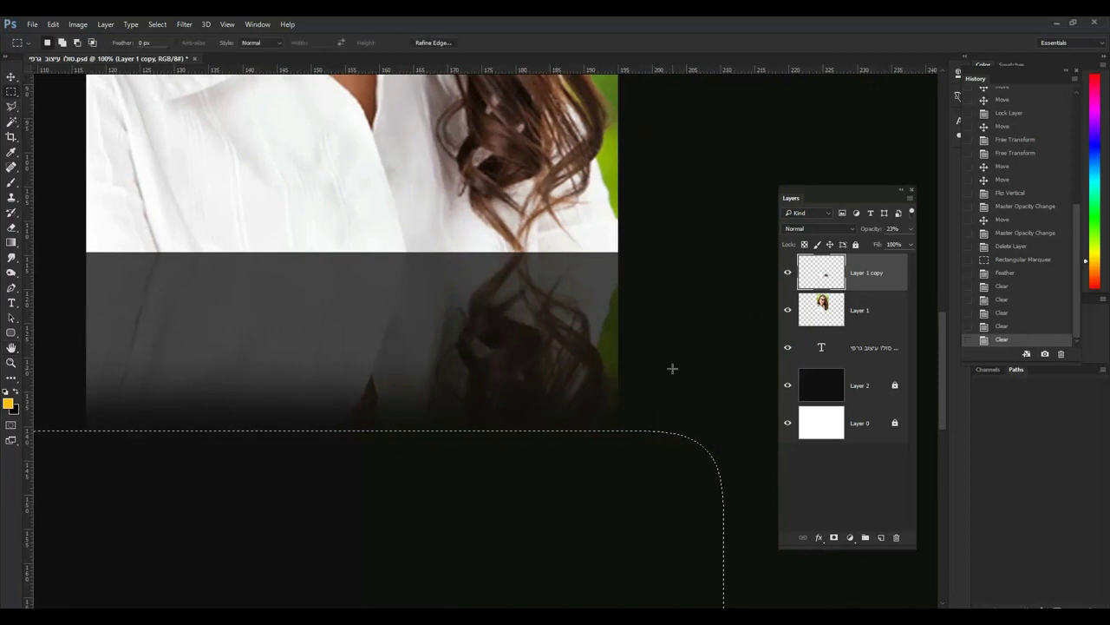
pyautogui.click(672, 367)
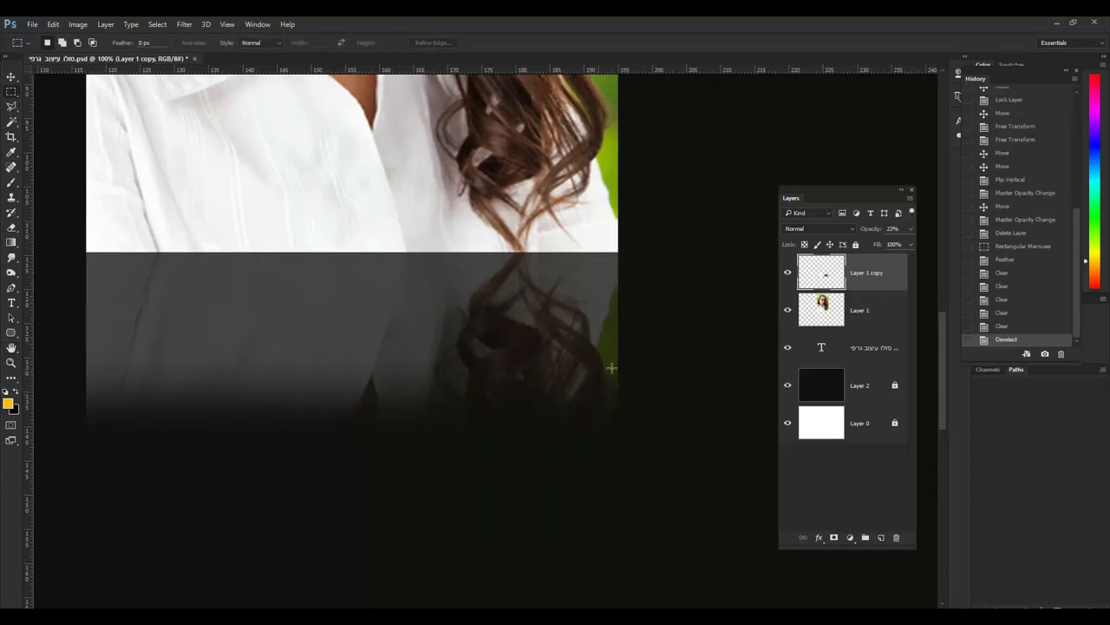
pyautogui.click(910, 228)
pyautogui.moveTo(872, 242)
pyautogui.mouseDown()
pyautogui.moveTo(896, 244)
pyautogui.moveTo(871, 245)
pyautogui.mouseUp()
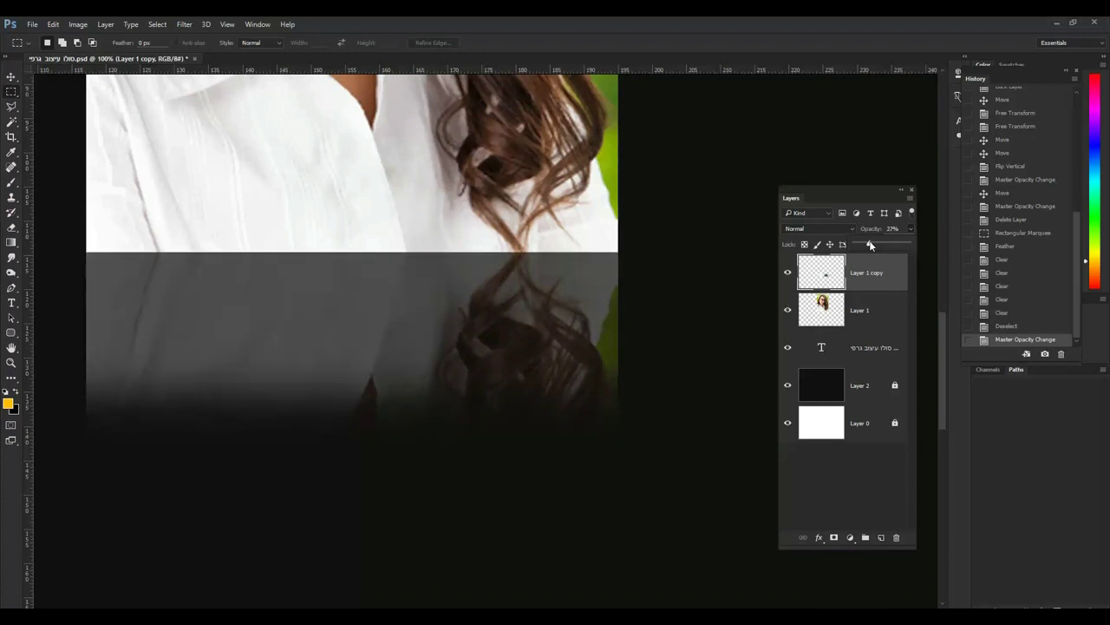
pyautogui.doubleClick(12, 349)
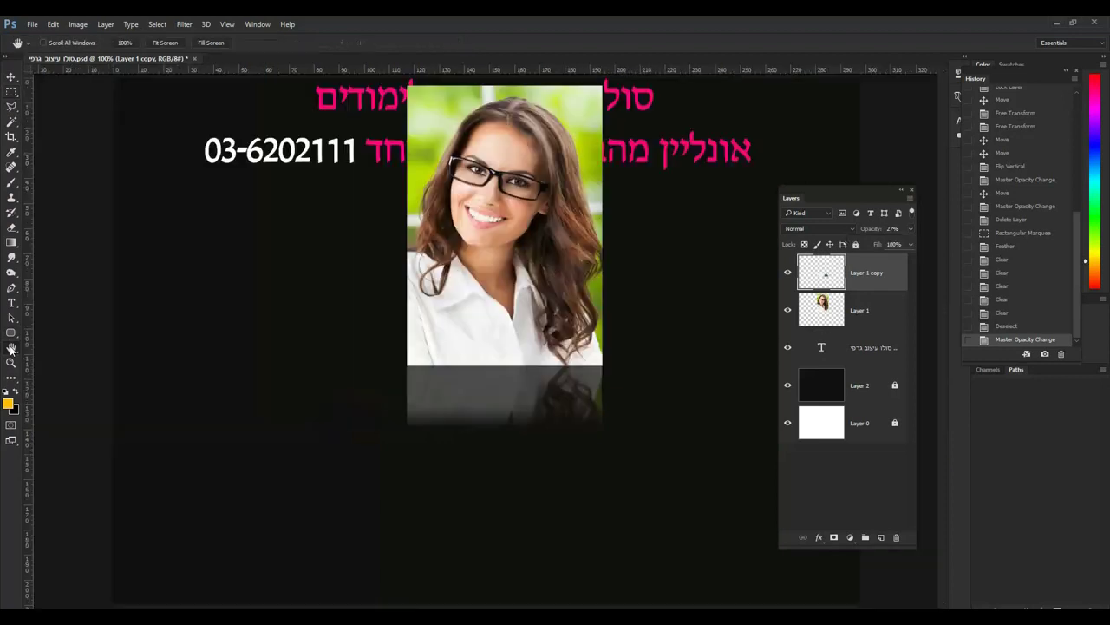
# Move Layer 1 and Layer 1 copy together below the heading into the canvas's left half.
pyautogui.click(11, 76)
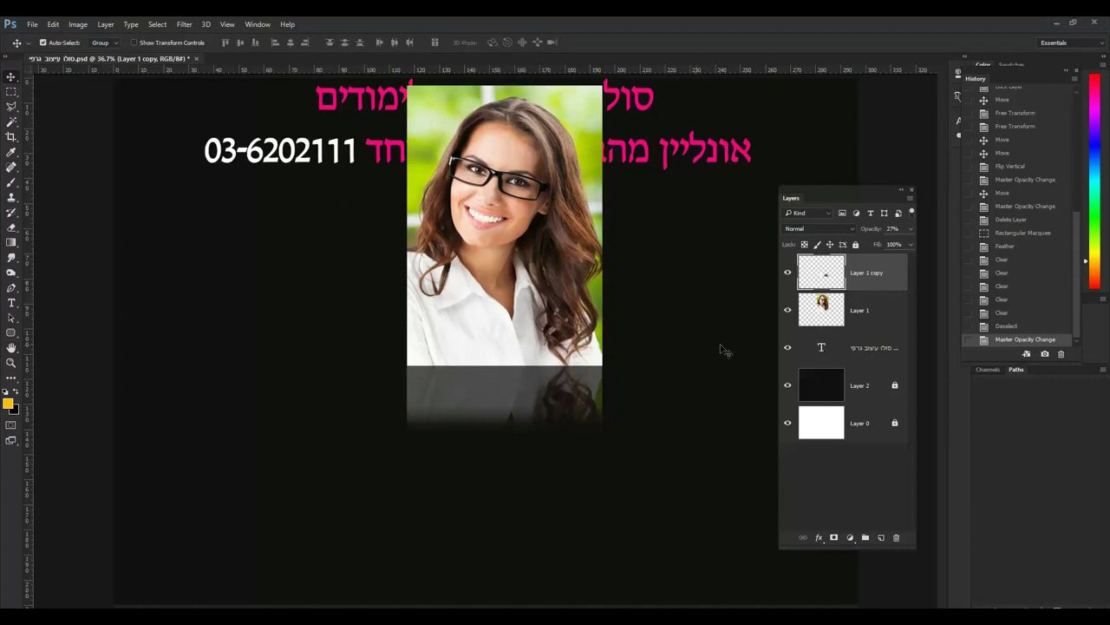
pyautogui.keyDown('ctrl'); pyautogui.click(876, 316); pyautogui.keyUp('ctrl')
pyautogui.moveTo(499, 219); pyautogui.dragTo(278, 331)
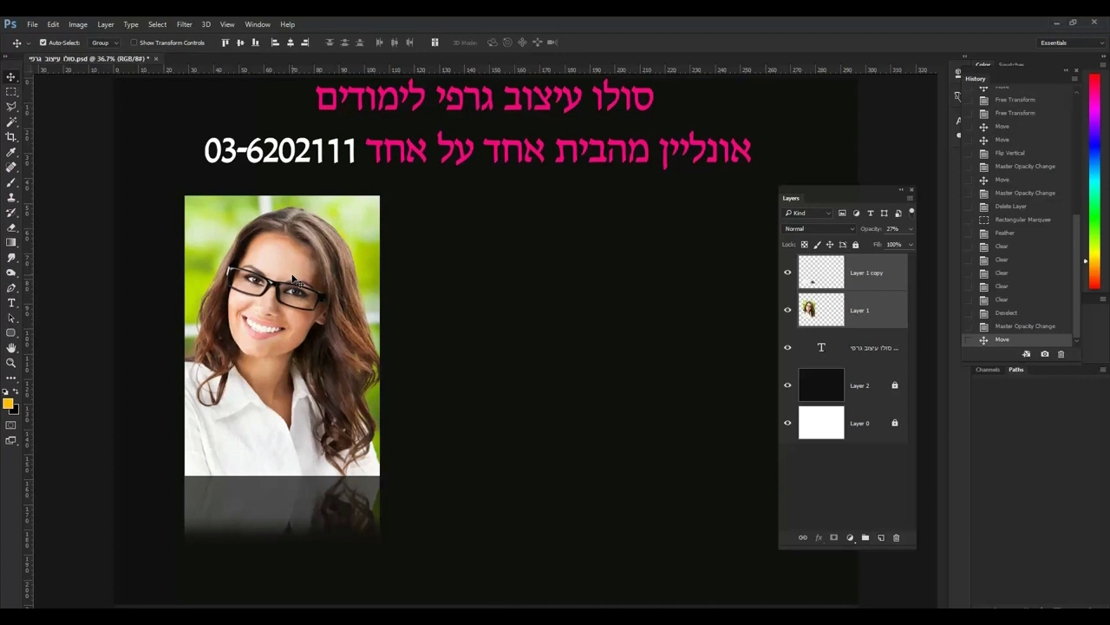
# Duplicate the Layer 1 portrait flush against its right edge and flip the duplicate horizontally.
pyautogui.click(859, 311)
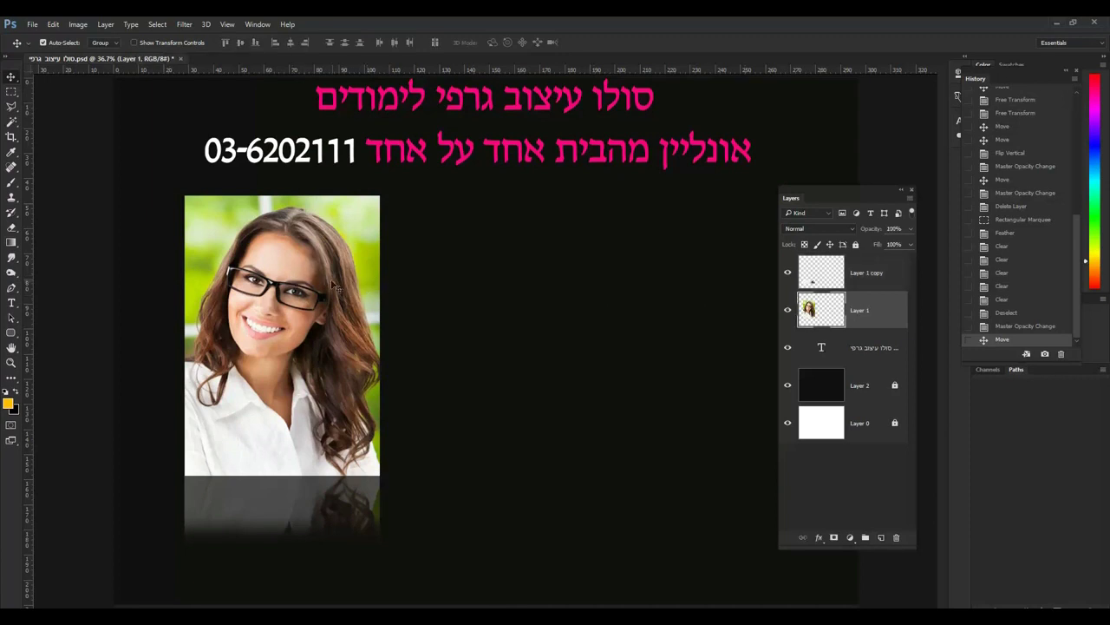
pyautogui.moveTo(291, 291); pyautogui.dragTo(485, 295)
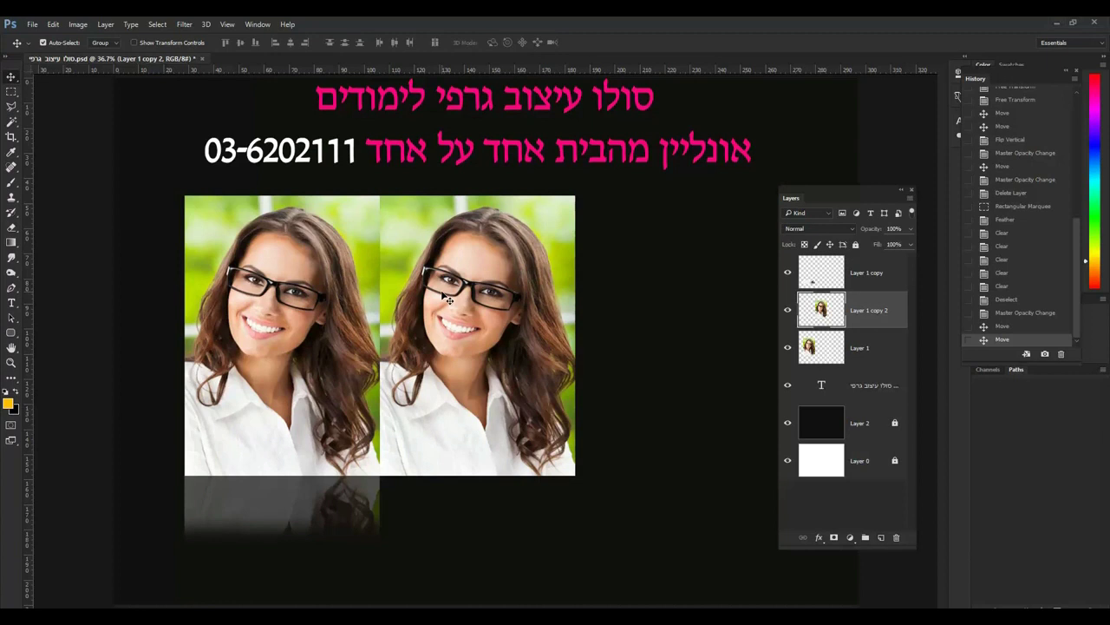
pyautogui.click(53, 24)
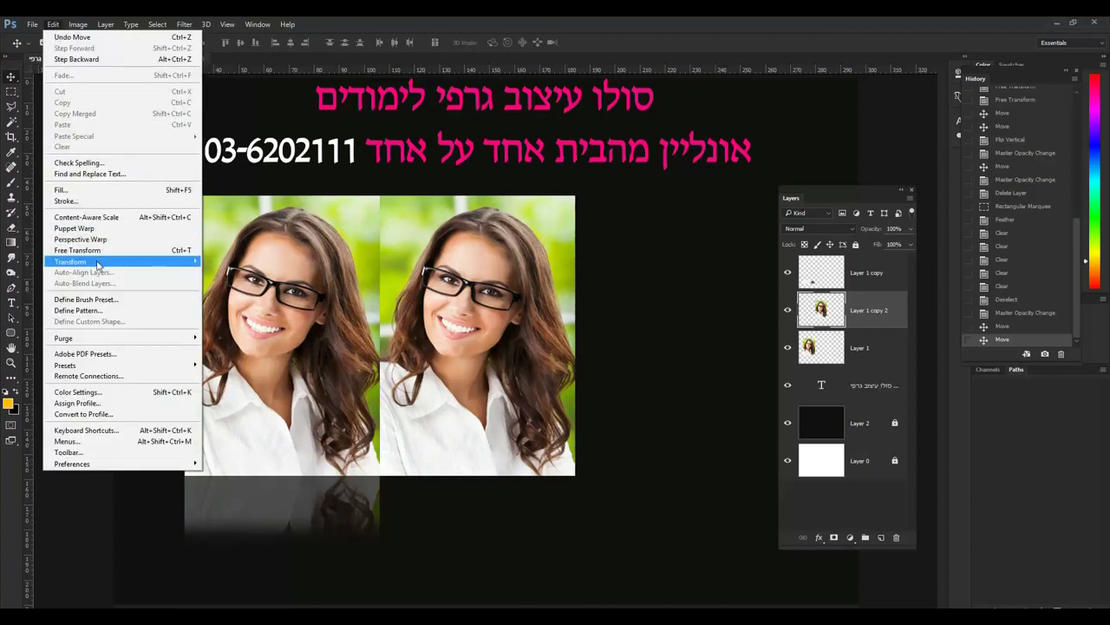
pyautogui.moveTo(98, 261)
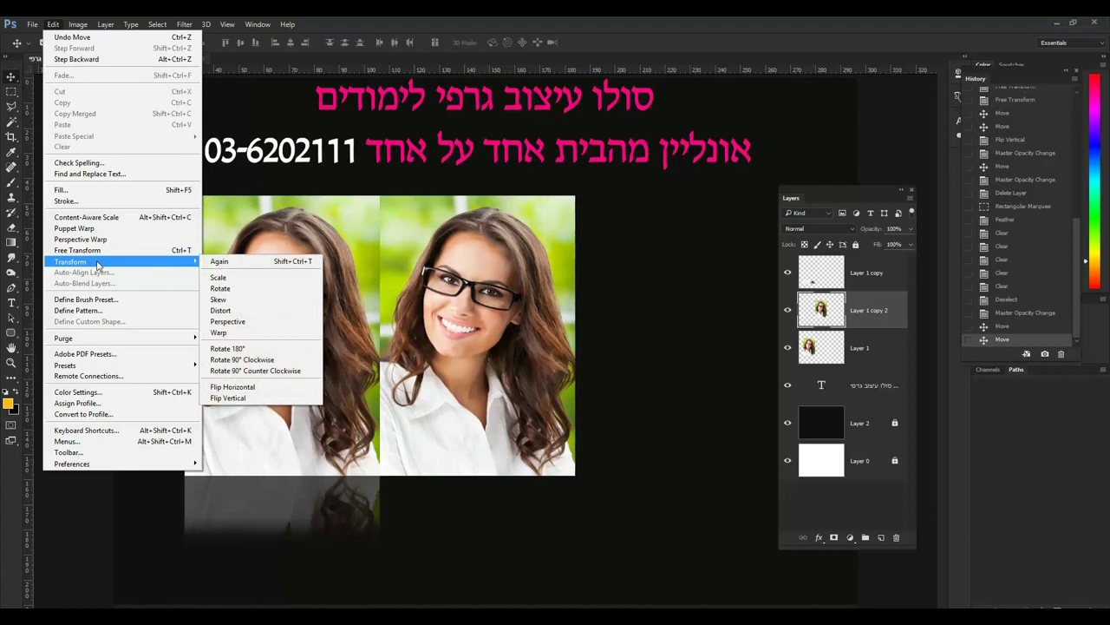
pyautogui.click(232, 388)
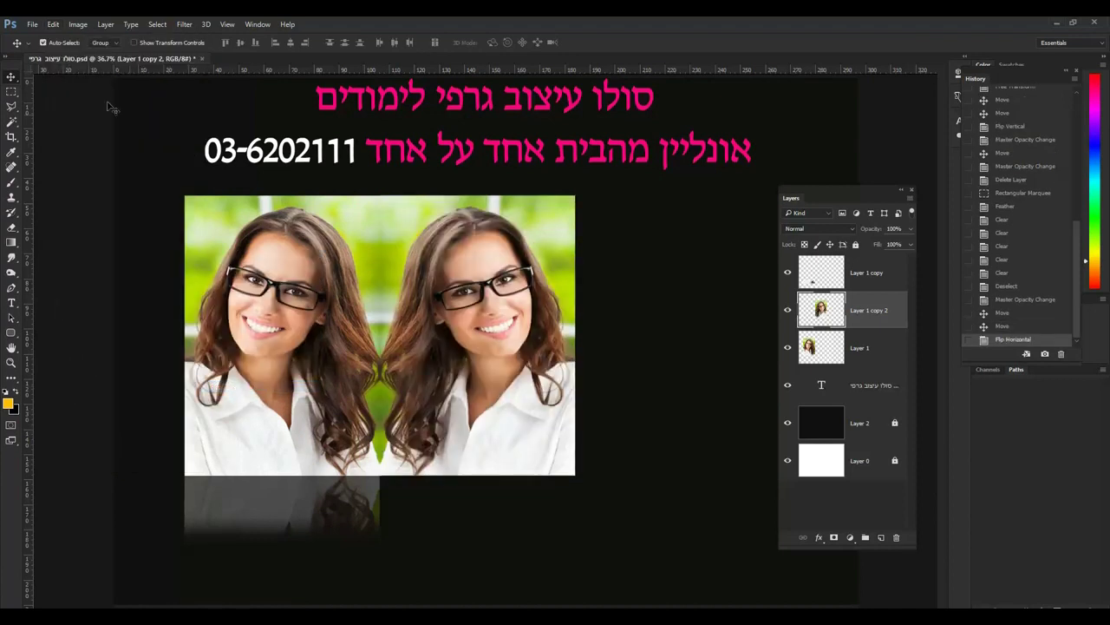
# Distort the flipped duplicate into a narrow side panel that widens vertically away from the portrait, and reduce its opacity to about 29%.
pyautogui.click(52, 26)
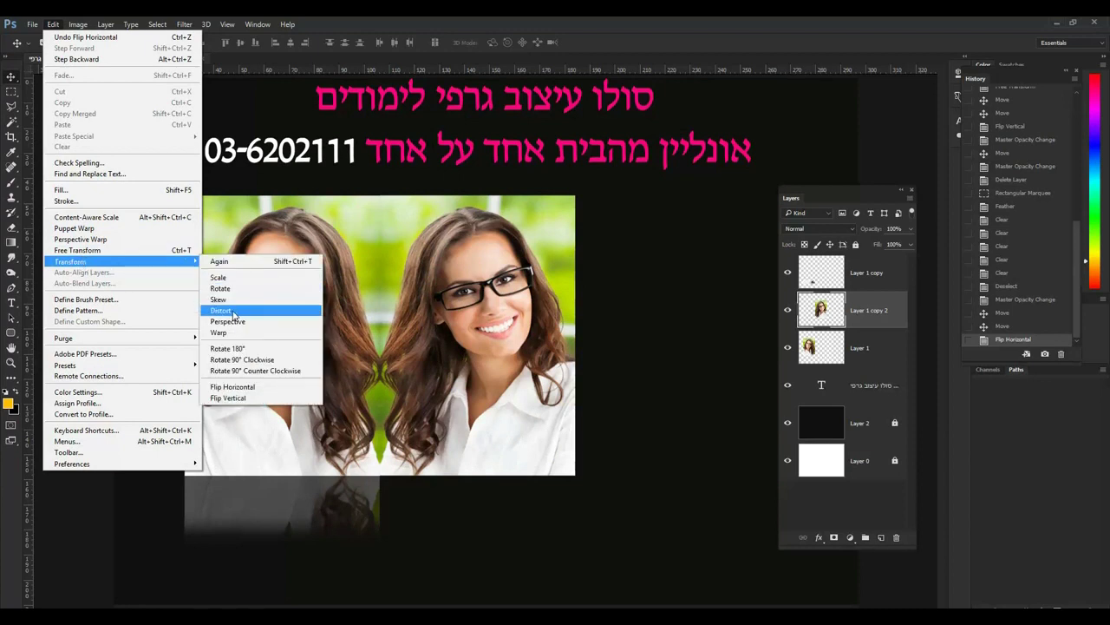
pyautogui.click(232, 315)
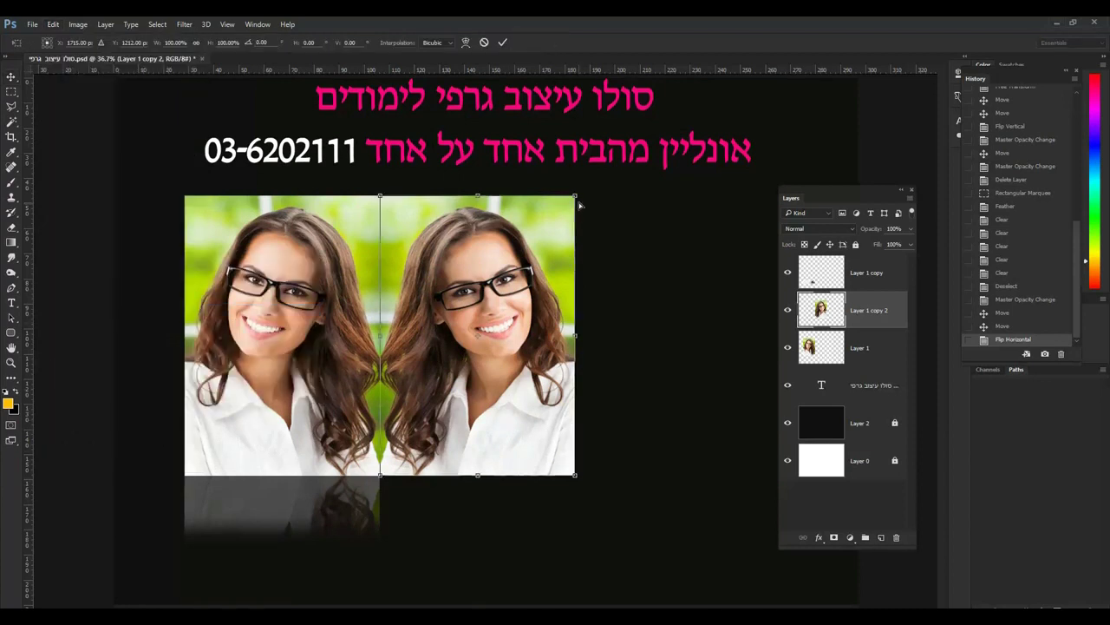
pyautogui.moveTo(578, 201); pyautogui.dragTo(570, 170)
pyautogui.moveTo(575, 475); pyautogui.dragTo(477, 534)
pyautogui.moveTo(570, 170); pyautogui.dragTo(484, 148)
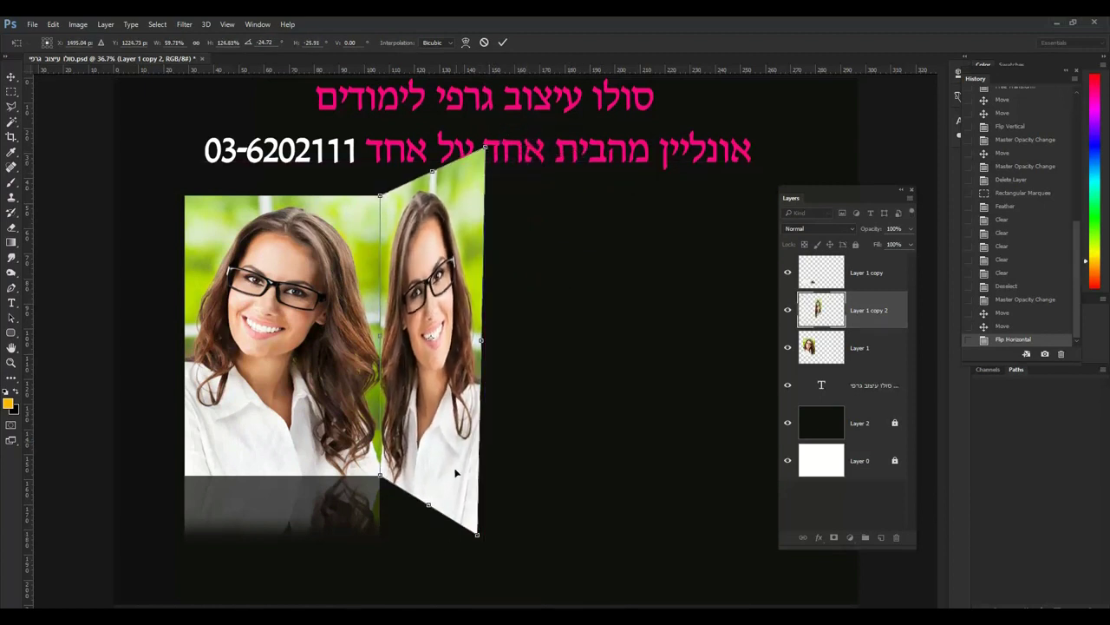
pyautogui.moveTo(477, 537); pyautogui.dragTo(479, 543)
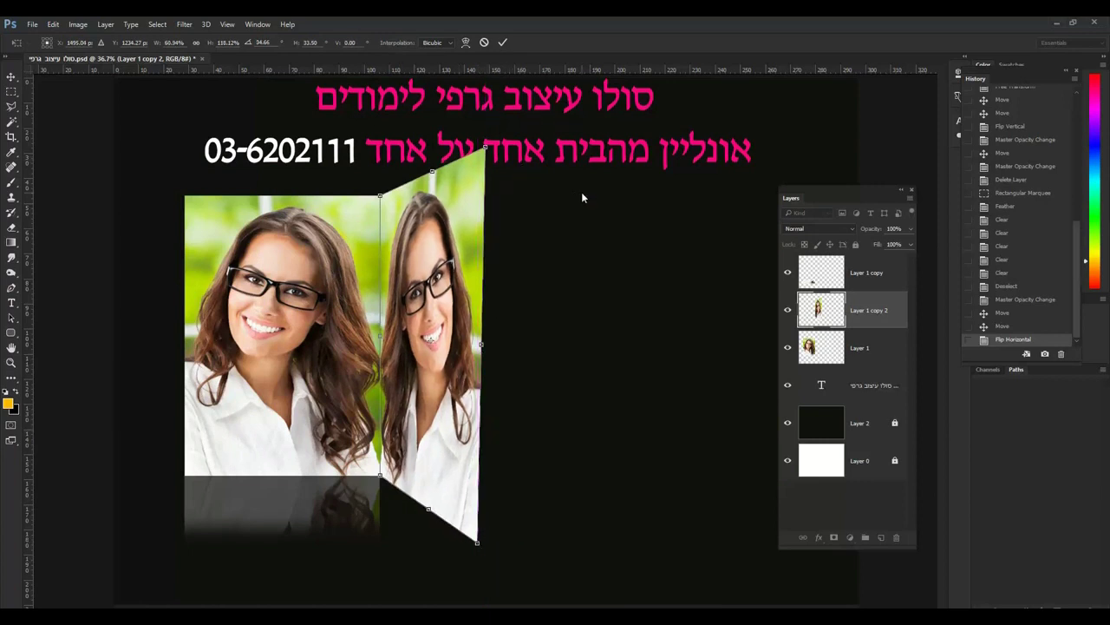
pyautogui.press('Return')
pyautogui.click(910, 228)
pyautogui.moveTo(909, 244); pyautogui.dragTo(870, 246)
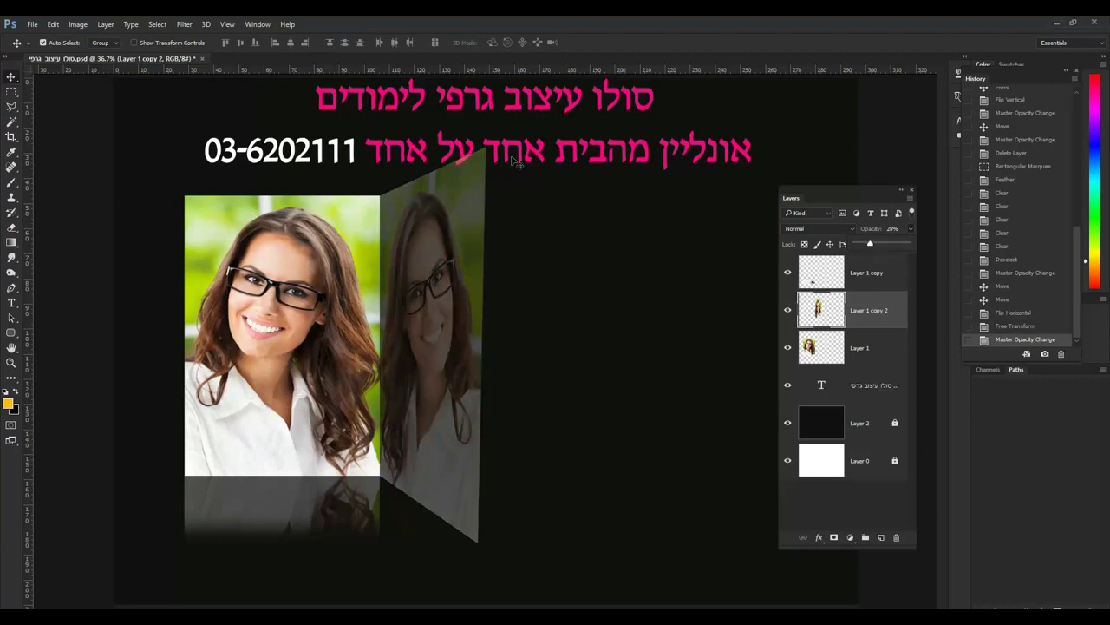
# Select the outer half of the side reflection on Layer 1 copy 2 with a rectangular marquee and feather it by 85 pixels.
pyautogui.click(12, 97)
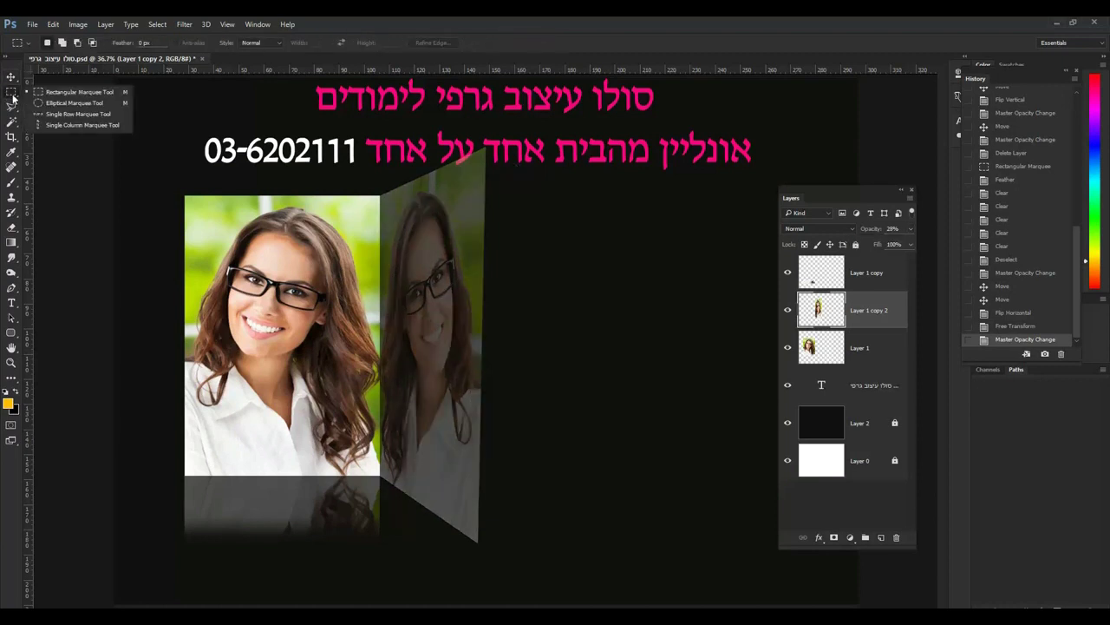
pyautogui.click(74, 92)
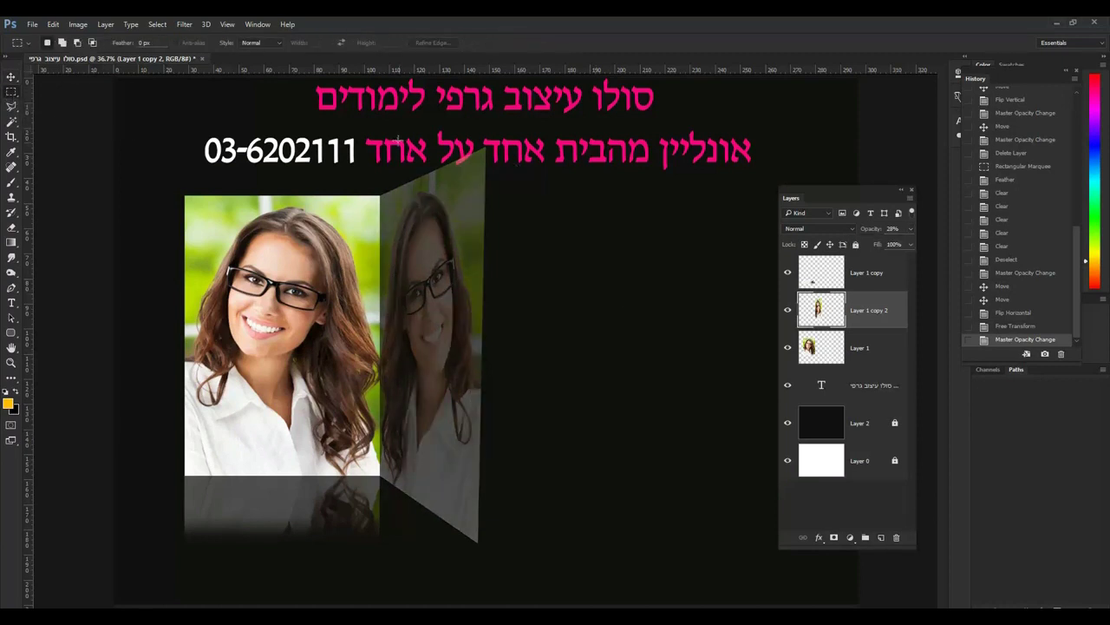
pyautogui.moveTo(417, 132); pyautogui.dragTo(537, 574)
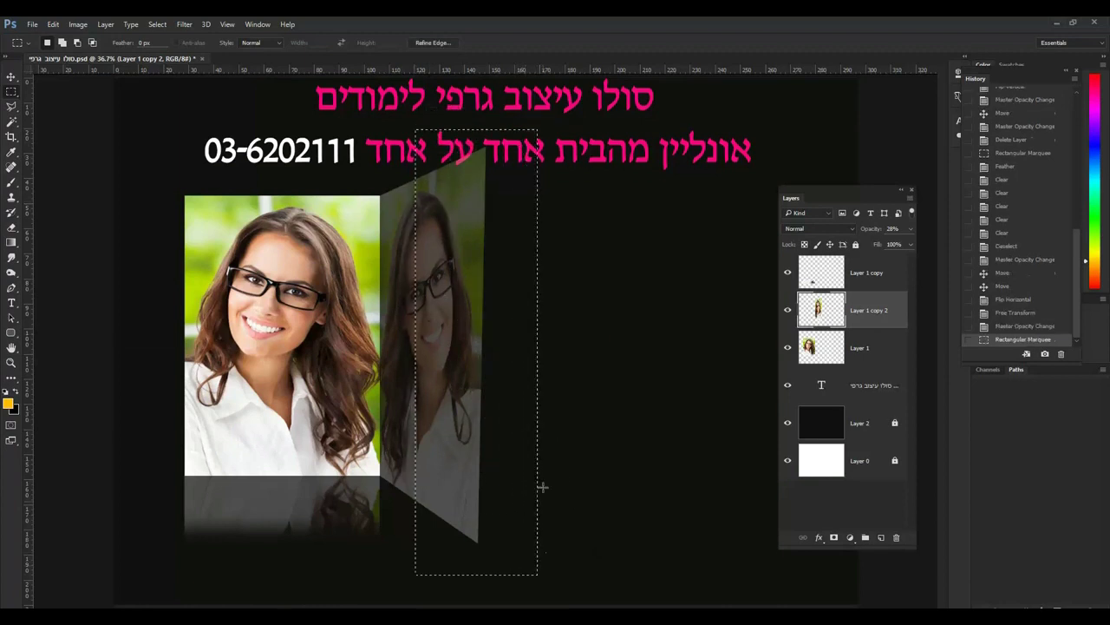
pyautogui.rightClick(482, 289)
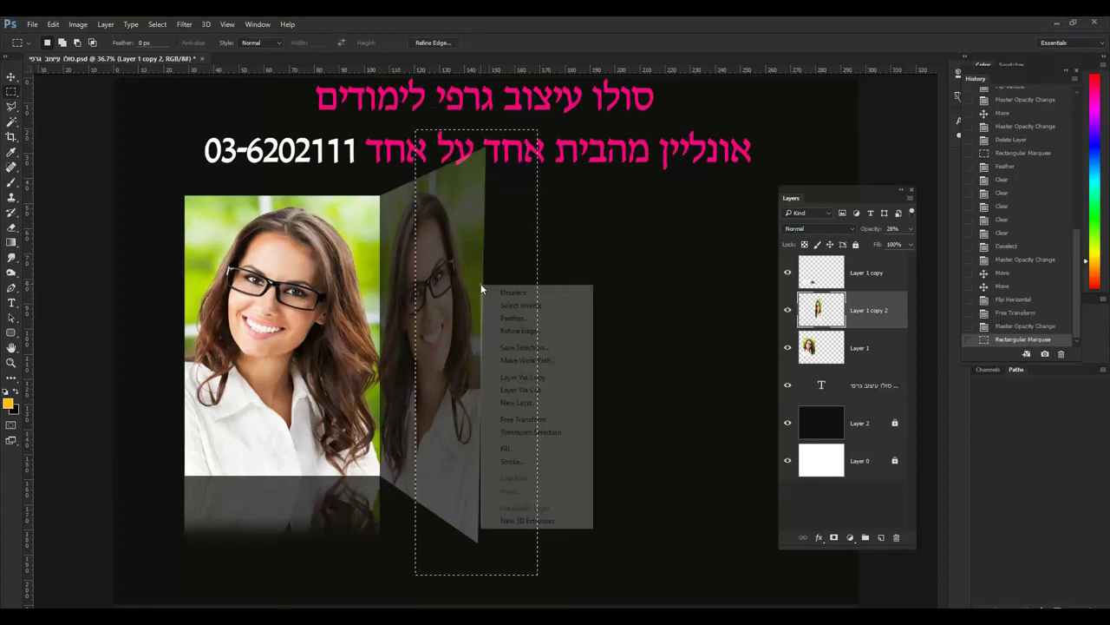
pyautogui.click(514, 318)
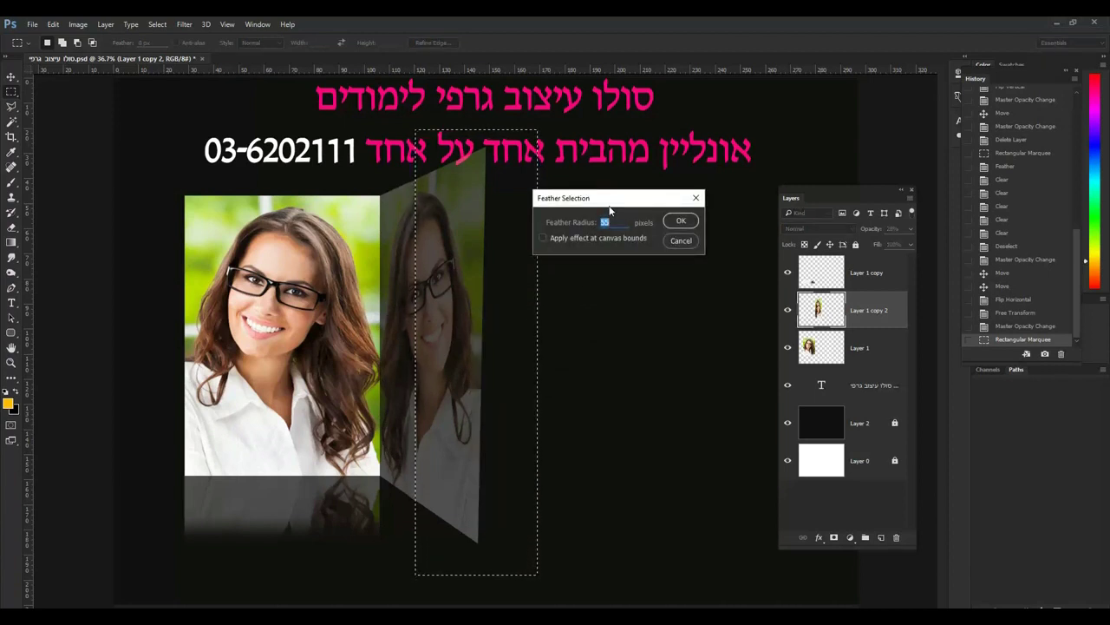
pyautogui.write('8')
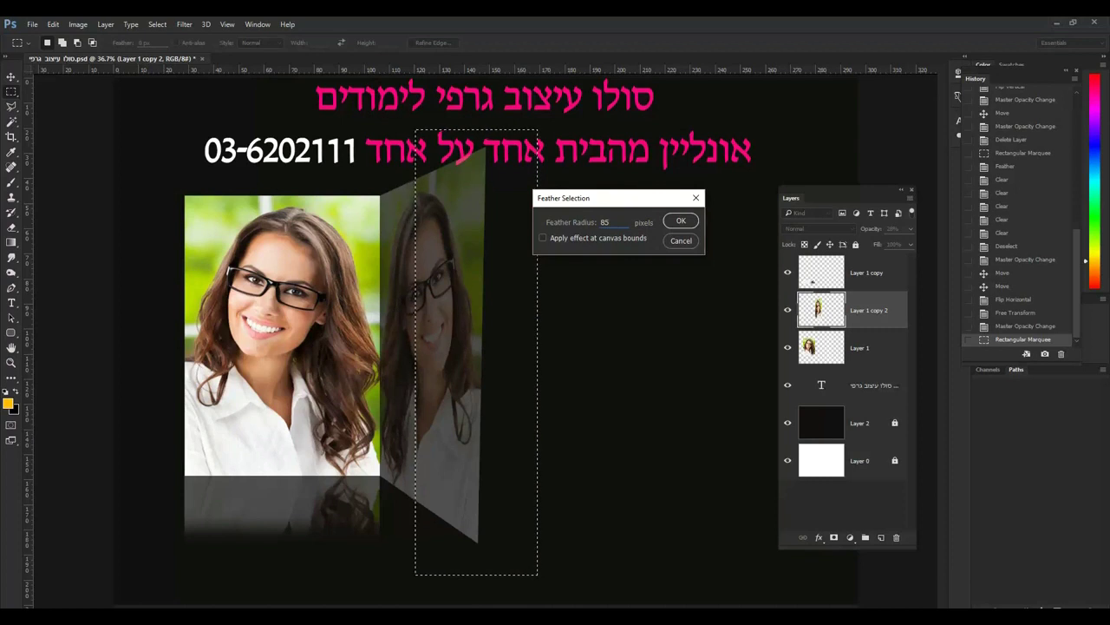
pyautogui.write('5')
pyautogui.press('Return')
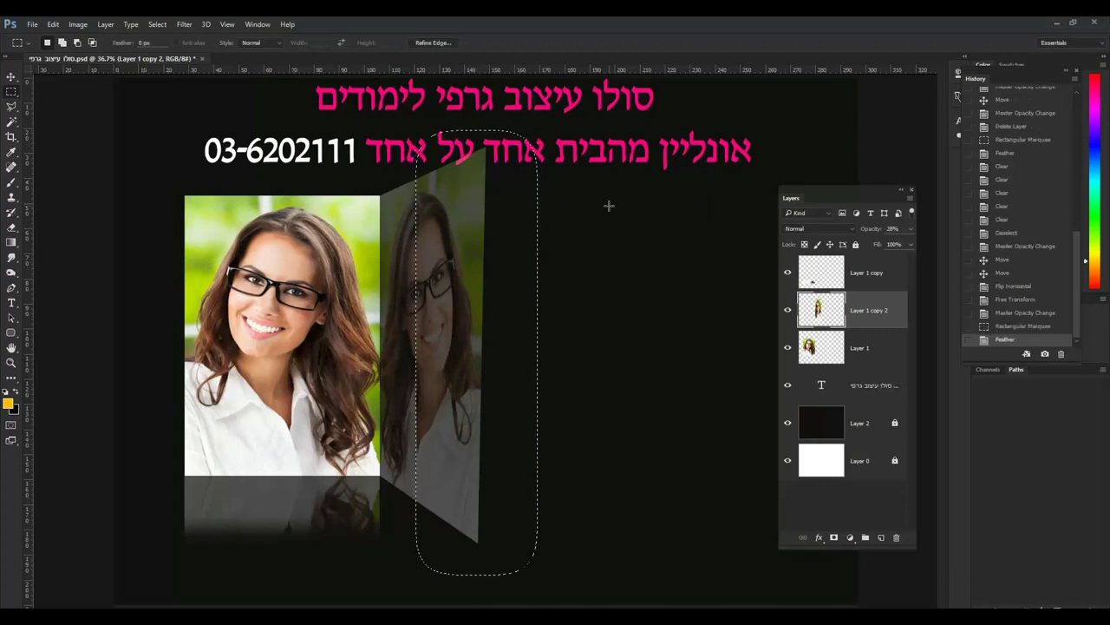
# Clear the feathered area from the outer part of the side reflection and deselect.
pyautogui.press('Delete')
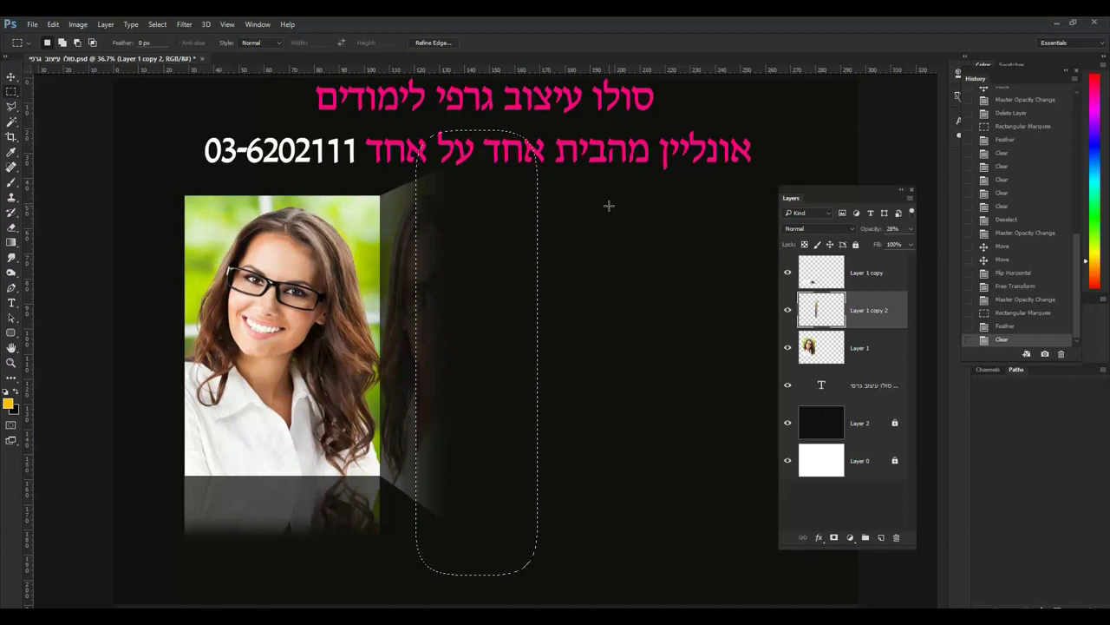
pyautogui.hotkey('ctrl', 'd')
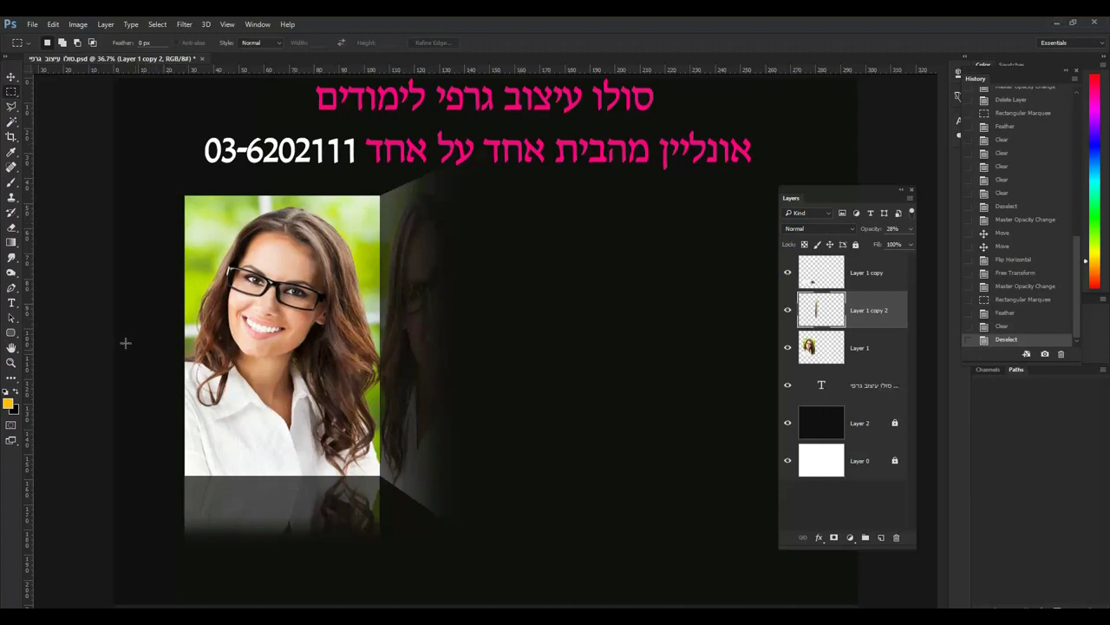
pyautogui.click(11, 363)
pyautogui.moveTo(332, 416); pyautogui.dragTo(350, 415)
pyautogui.moveTo(293, 373); pyautogui.dragTo(477, 348)
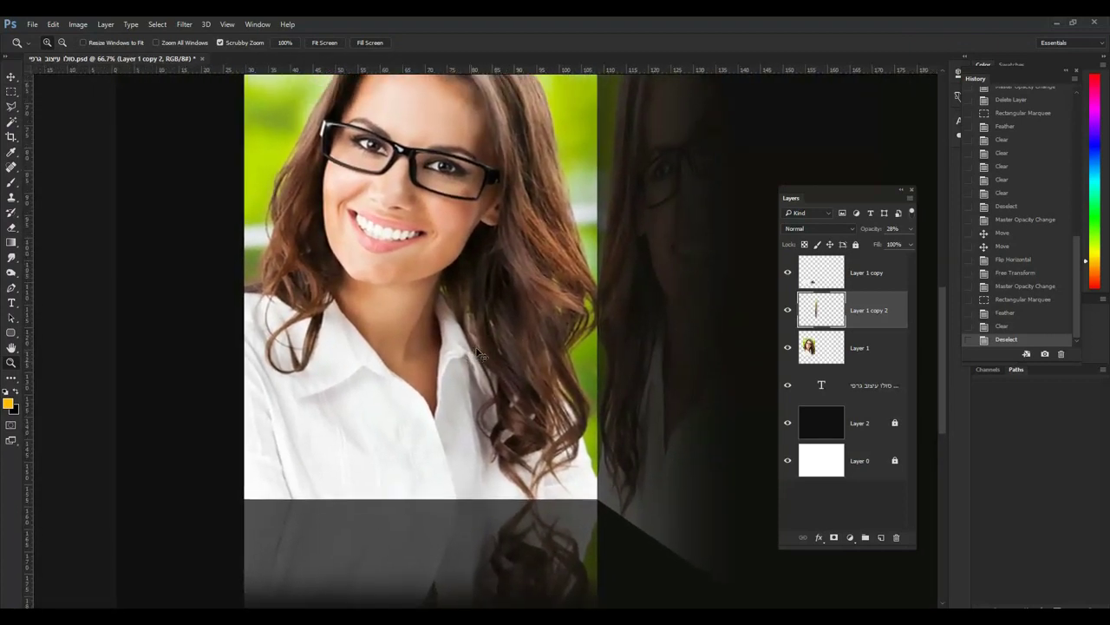
pyautogui.hotkey('ctrl', '0')
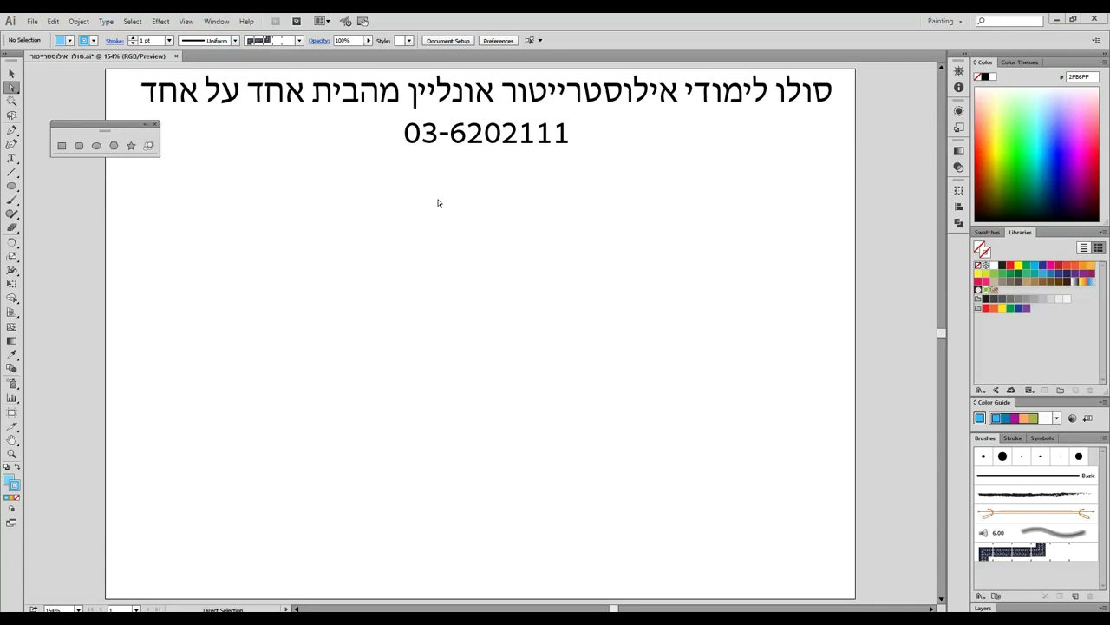
# Switch to Illustrator and draw a circle about 77 mm across below the heading, with the default white fill and black stroke.
pyautogui.click(97, 146)
pyautogui.moveTo(407, 223); pyautogui.dragTo(604, 417)
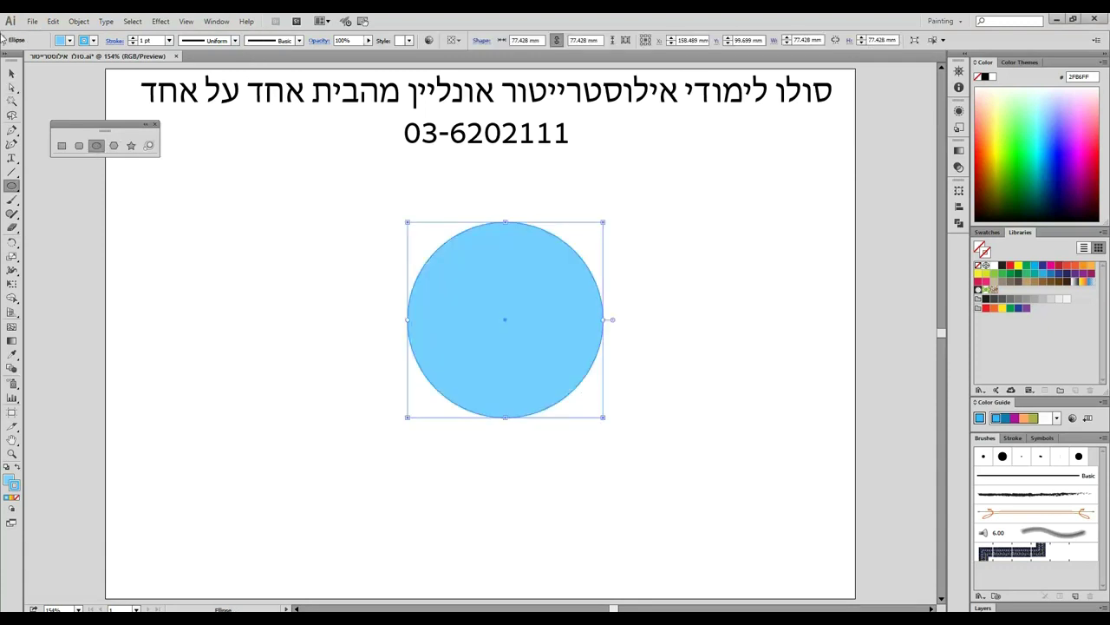
pyautogui.click(11, 75)
pyautogui.moveTo(347, 224); pyautogui.dragTo(478, 368)
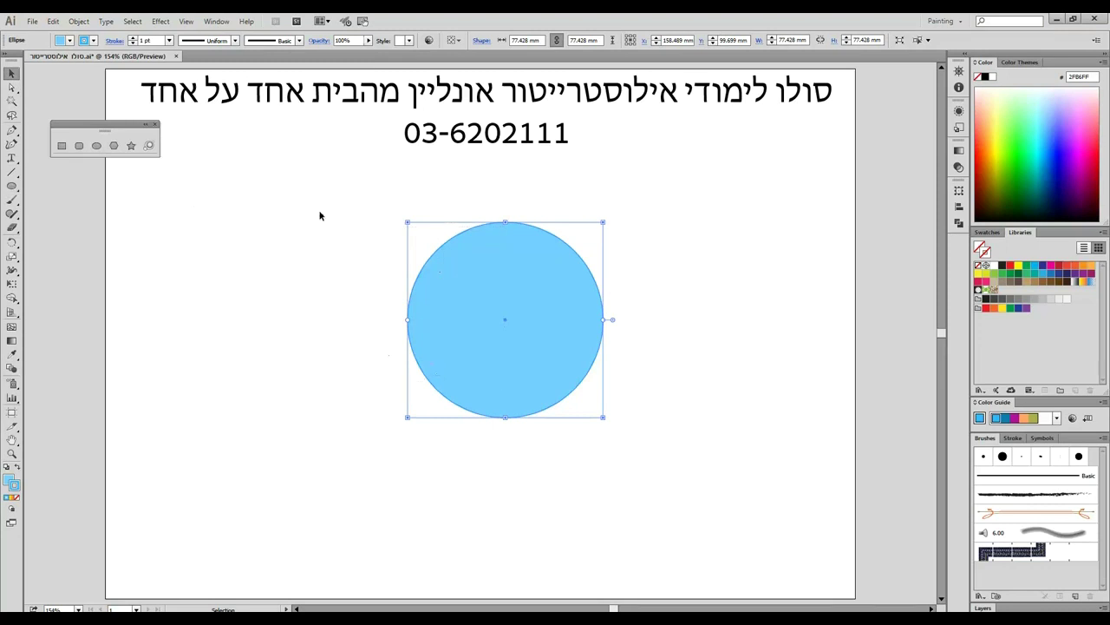
pyautogui.click(7, 468)
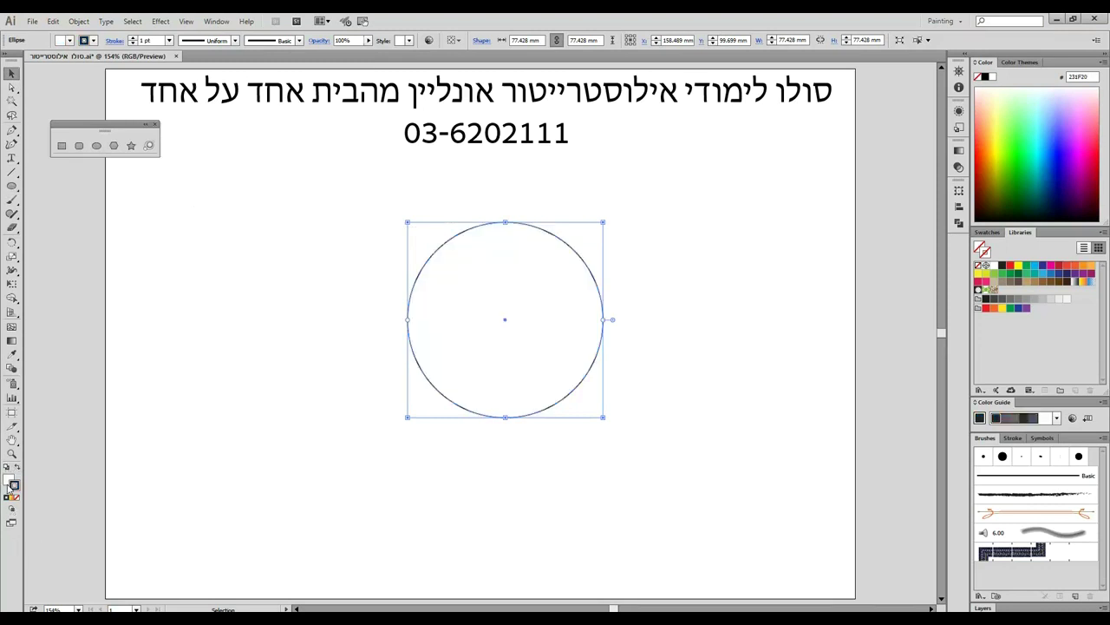
pyautogui.click(8, 478)
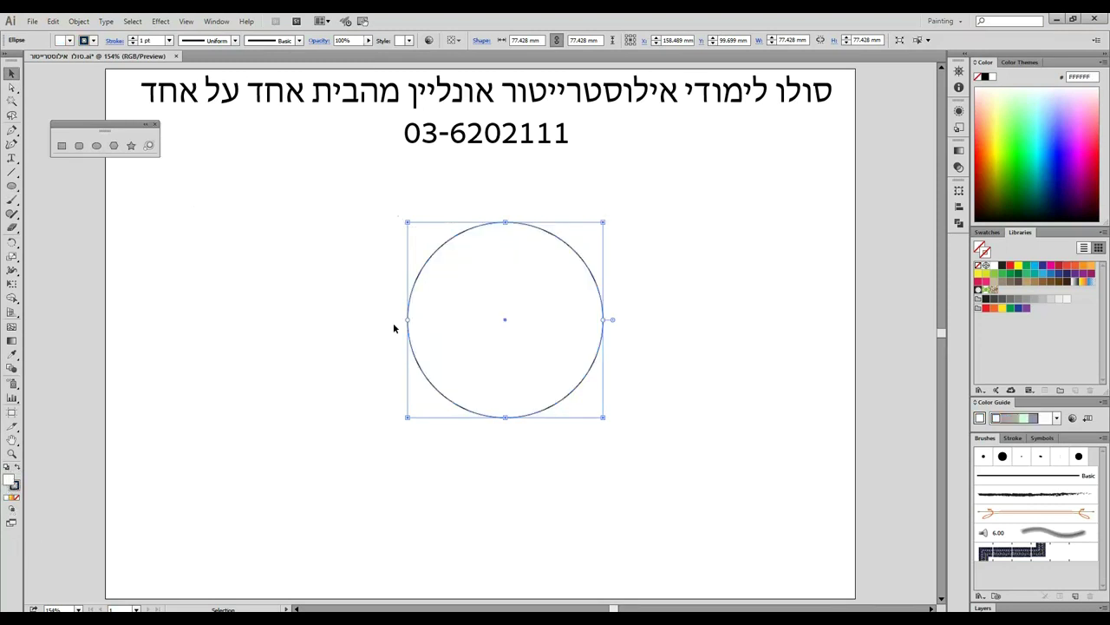
# Delete the circle's leftmost anchor point to leave only its right half as an open arc, and select the arc.
pyautogui.click(12, 87)
pyautogui.moveTo(337, 256); pyautogui.dragTo(425, 347)
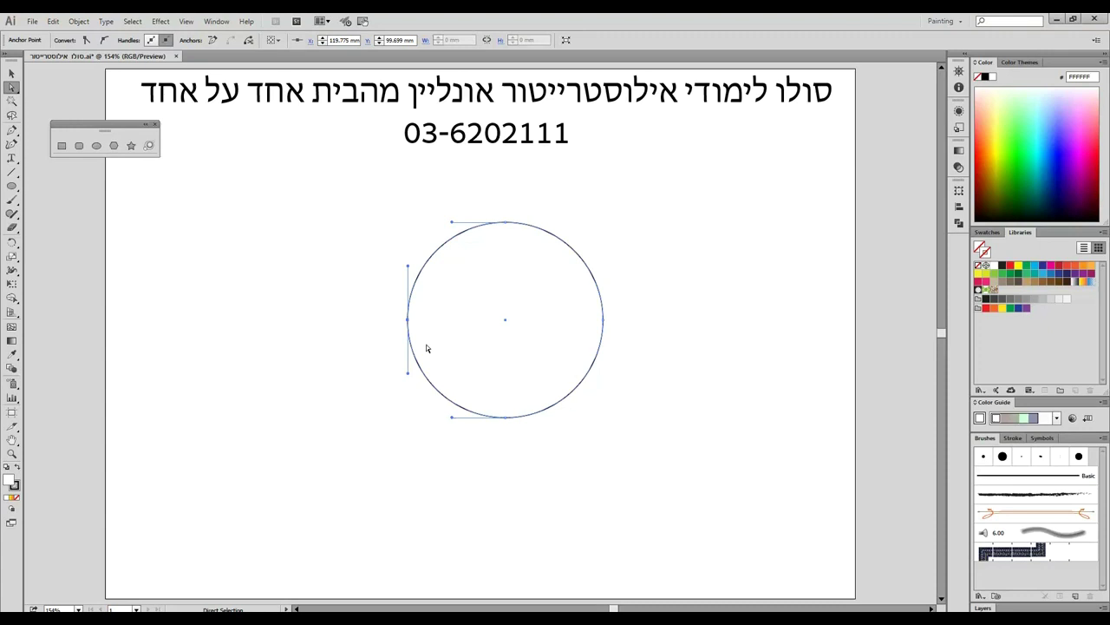
pyautogui.press('Delete')
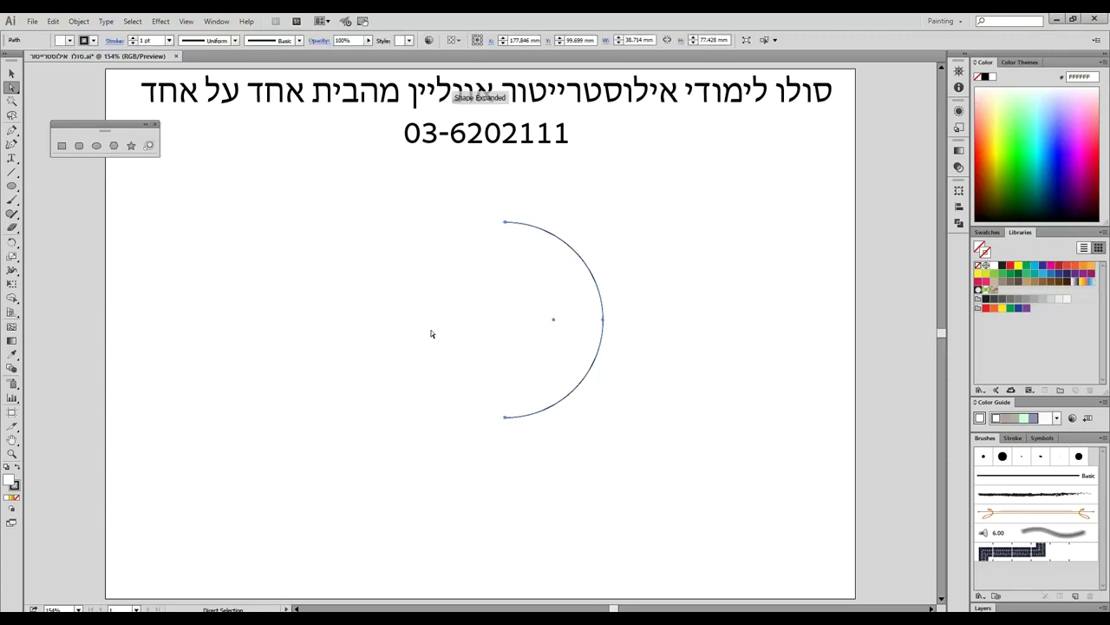
pyautogui.moveTo(447, 205); pyautogui.dragTo(642, 447)
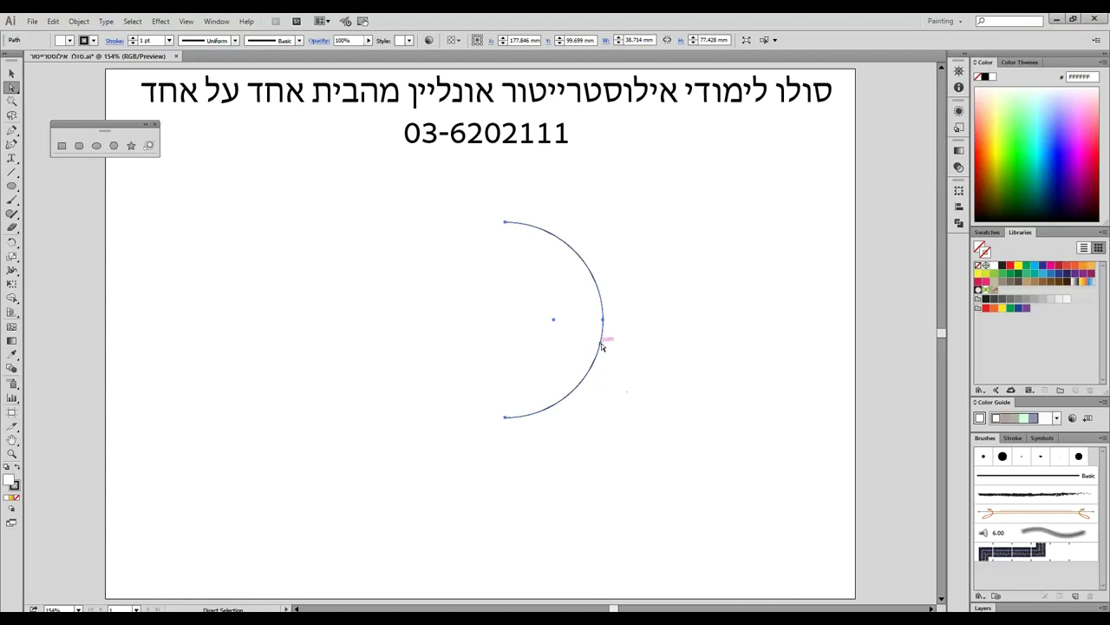
pyautogui.moveTo(451, 186); pyautogui.dragTo(570, 330)
# Undock Swatches as a floating palette beside the arc, close Libraries, and enlarge the Swatches palette.
pyautogui.moveTo(1020, 232); pyautogui.dragTo(736, 149)
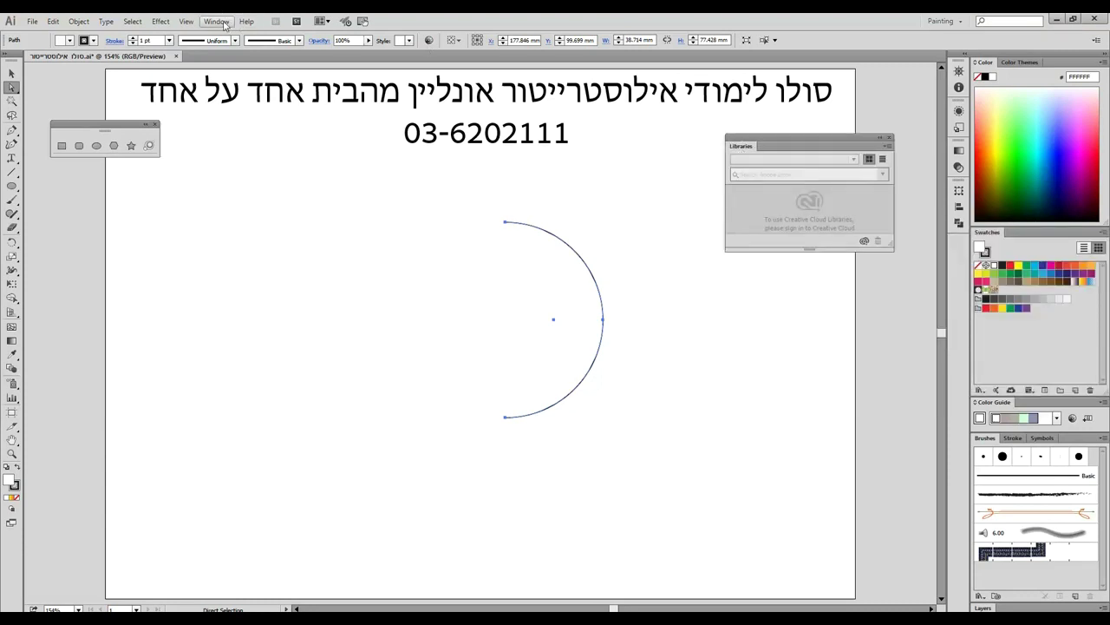
pyautogui.moveTo(995, 238); pyautogui.dragTo(641, 330)
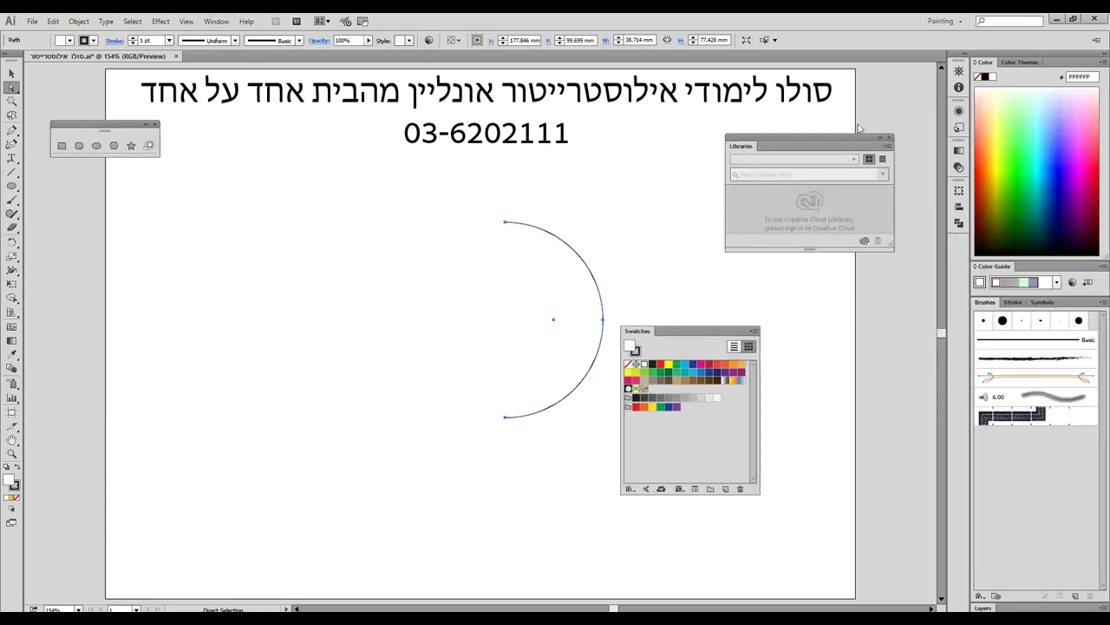
pyautogui.click(887, 138)
pyautogui.moveTo(724, 328); pyautogui.dragTo(850, 144)
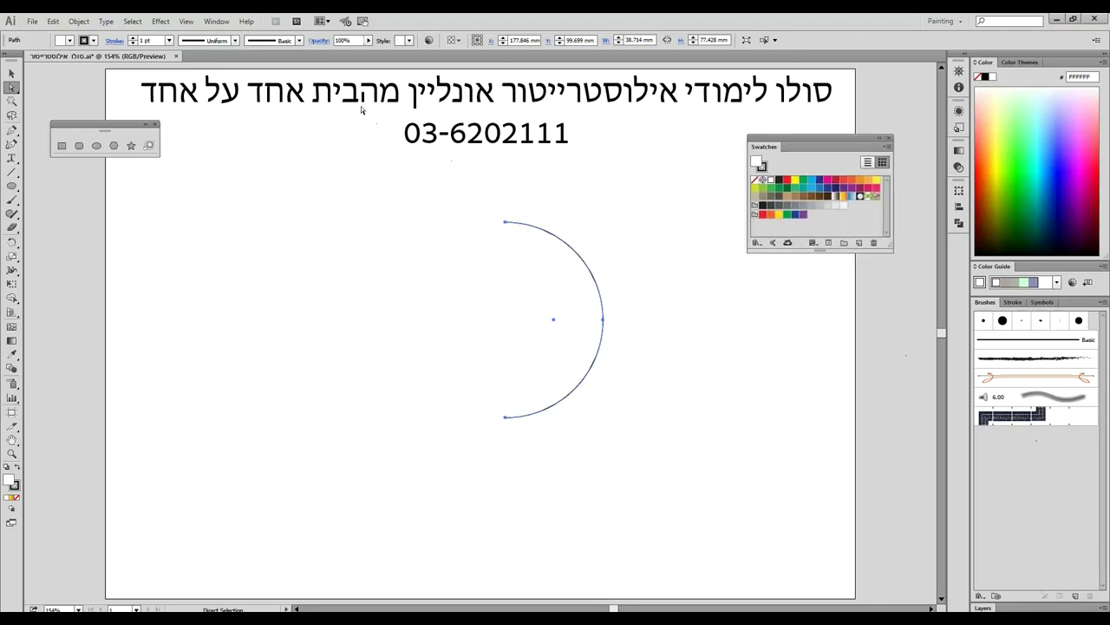
pyautogui.click(216, 21)
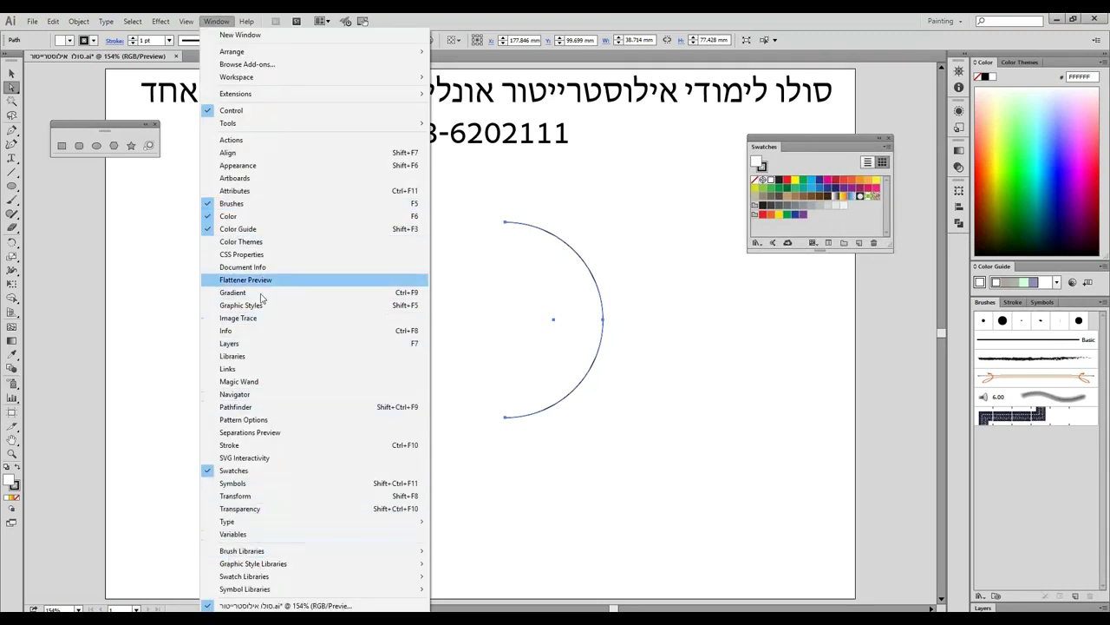
pyautogui.click(774, 386)
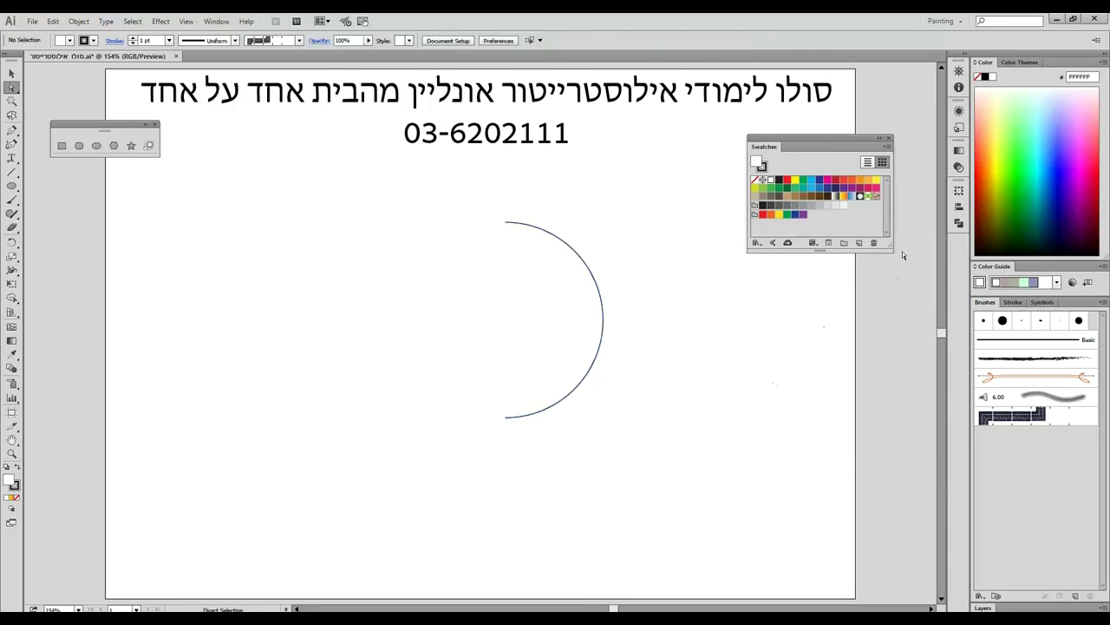
pyautogui.moveTo(890, 250); pyautogui.dragTo(902, 410)
# Remove the arc's fill and set its stroke color to the red swatch ED1C24.
pyautogui.moveTo(422, 174); pyautogui.dragTo(659, 456)
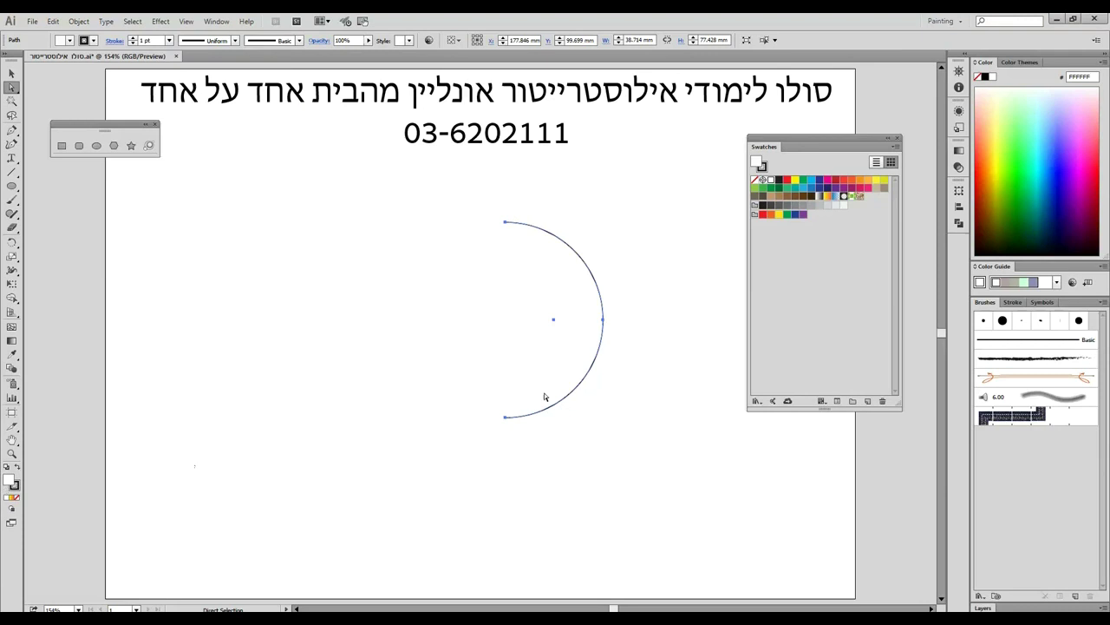
pyautogui.click(755, 180)
pyautogui.moveTo(440, 190); pyautogui.dragTo(649, 451)
pyautogui.click(16, 486)
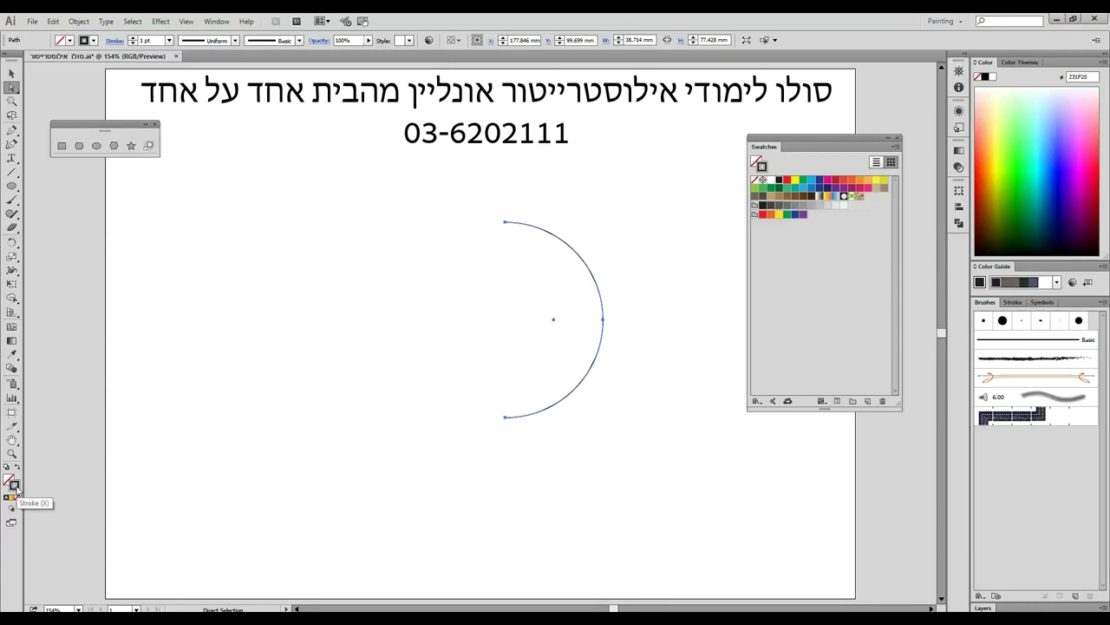
pyautogui.click(788, 181)
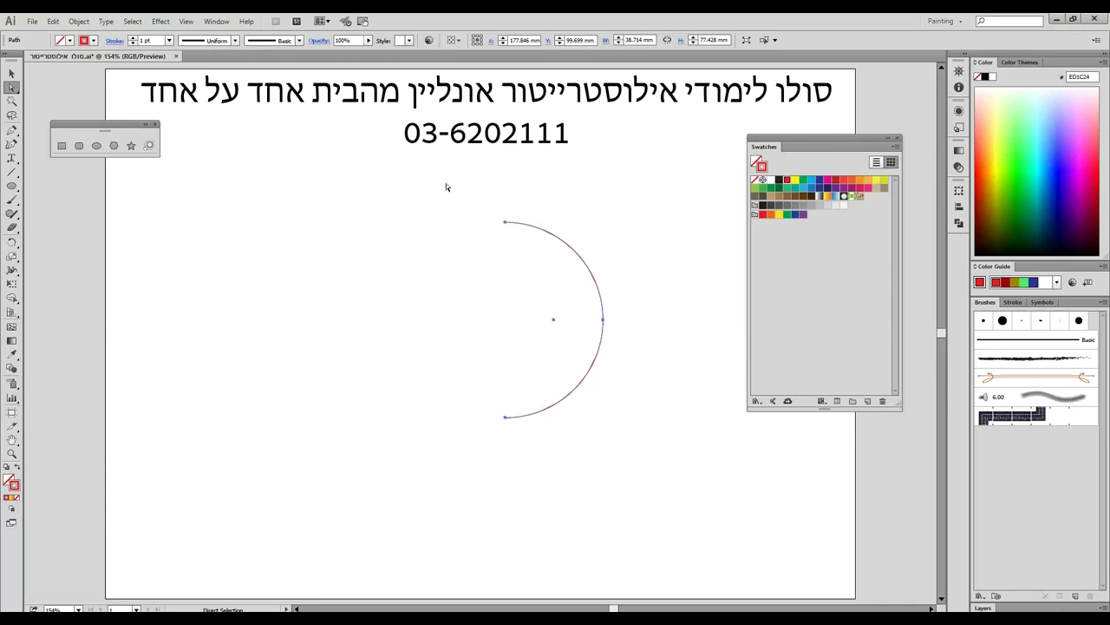
# Set up a 3D Revolve effect on the red arc with preview enabled and rotate it to about -22°, -28° and 3°.
pyautogui.click(161, 21)
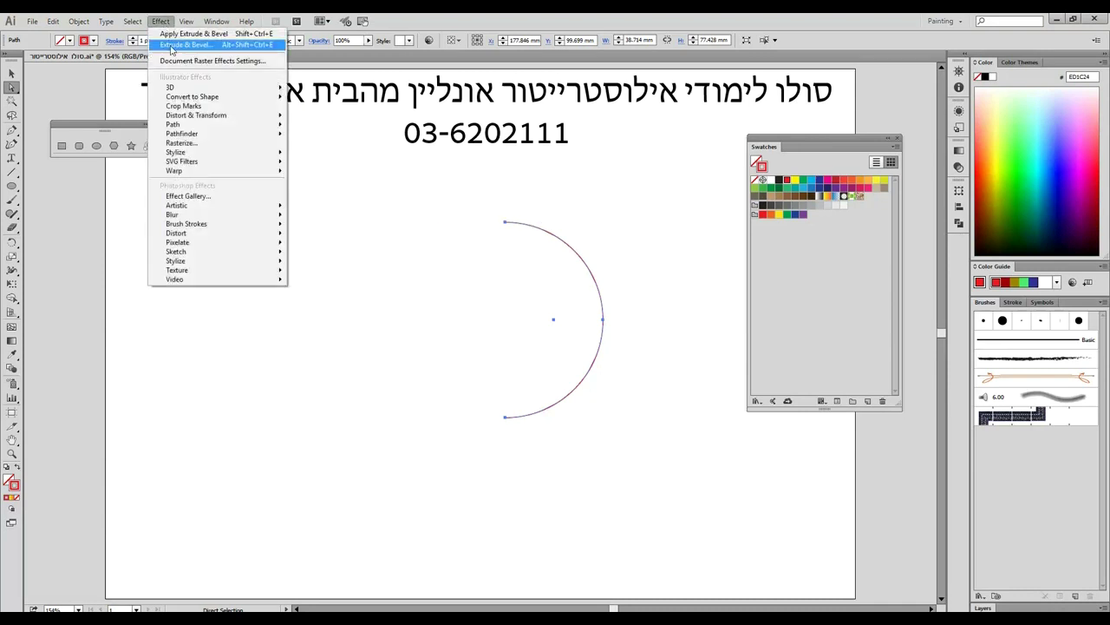
pyautogui.moveTo(177, 88)
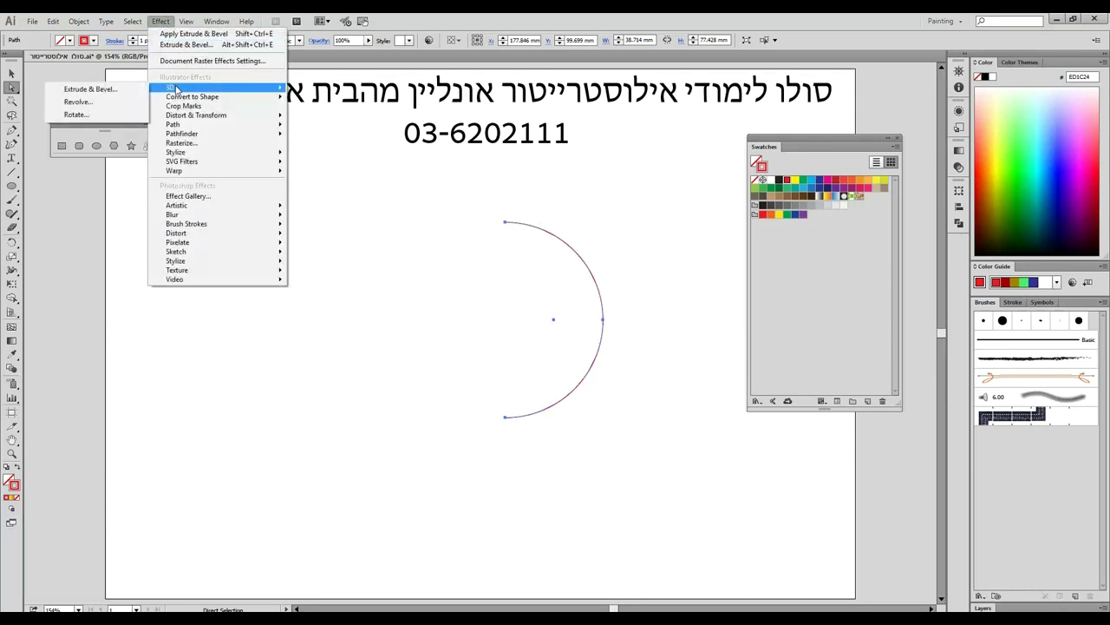
pyautogui.click(78, 101)
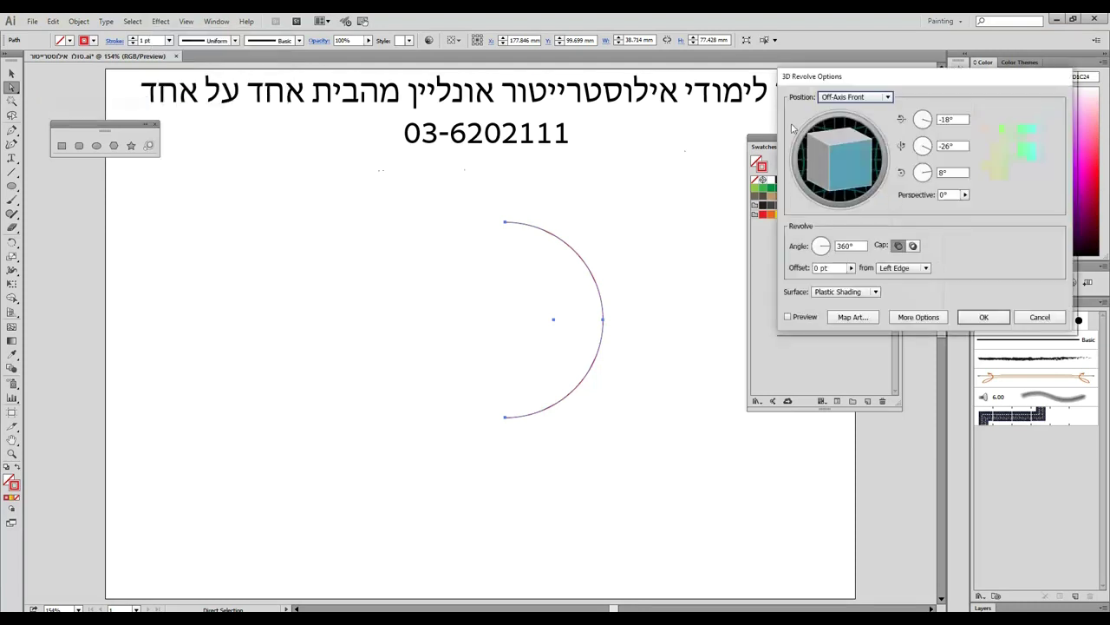
pyautogui.moveTo(840, 82); pyautogui.dragTo(743, 126)
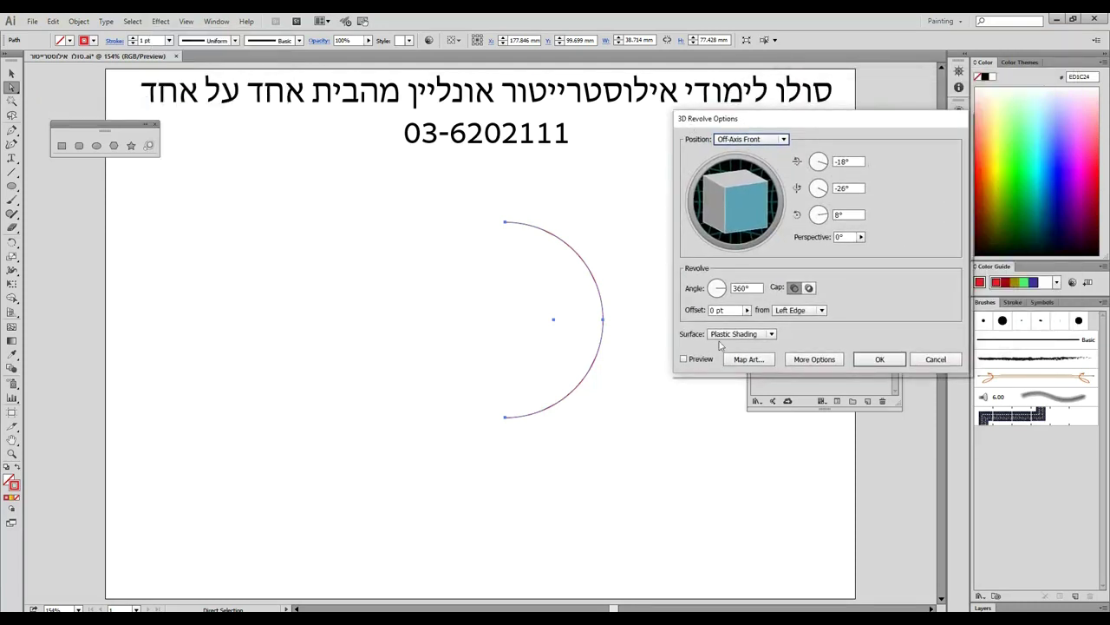
pyautogui.click(695, 361)
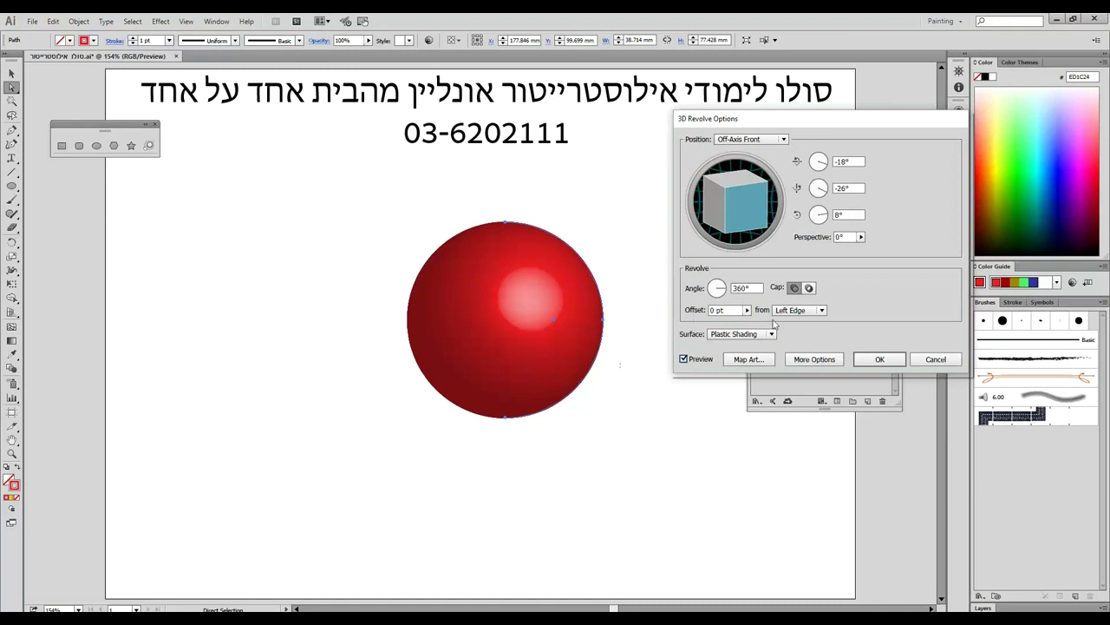
pyautogui.moveTo(745, 197)
pyautogui.mouseDown()
pyautogui.moveTo(735, 195)
pyautogui.moveTo(739, 221)
pyautogui.mouseUp()
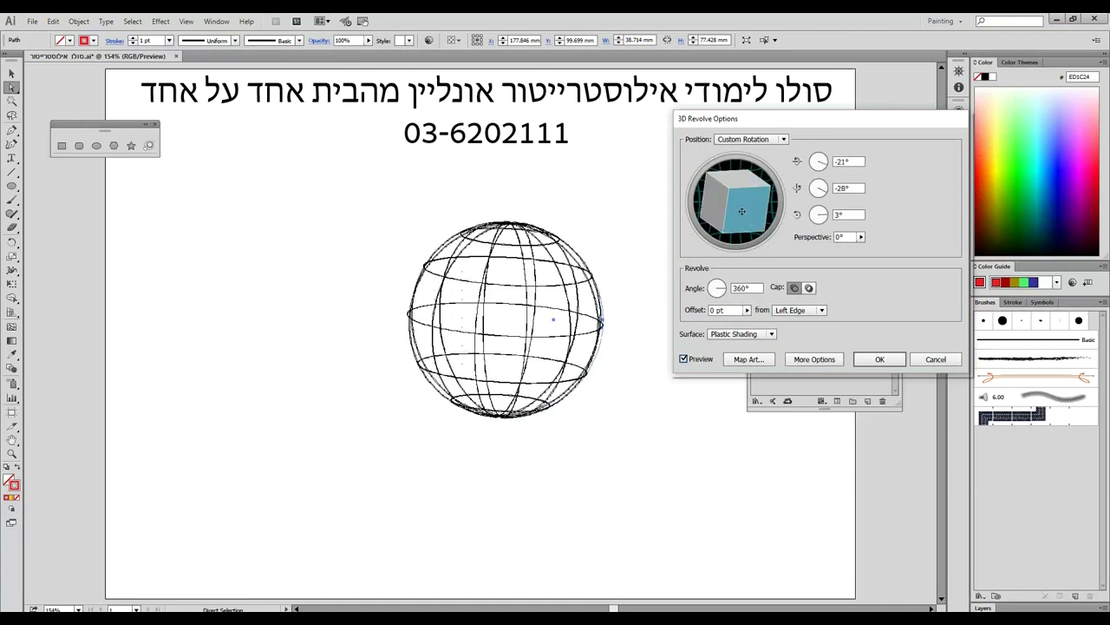
# Compare Diffuse Shading and Wireframe surfaces on the revolved sphere, return it to Plastic Shading, and apply the 3D Revolve effect.
pyautogui.click(745, 334)
pyautogui.click(743, 372)
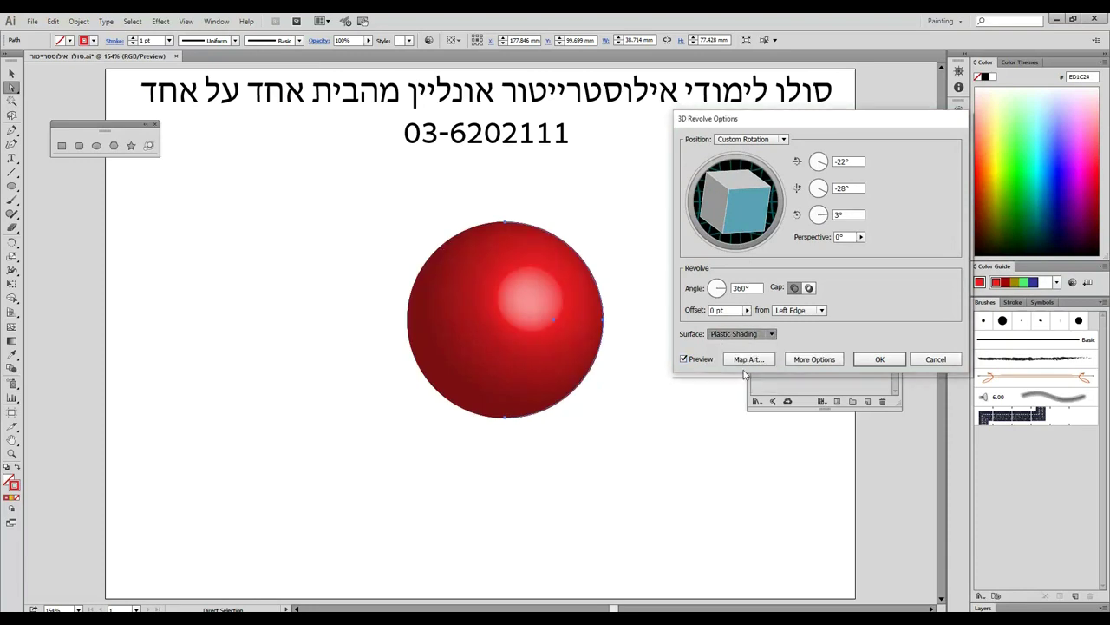
pyautogui.click(742, 334)
pyautogui.click(741, 347)
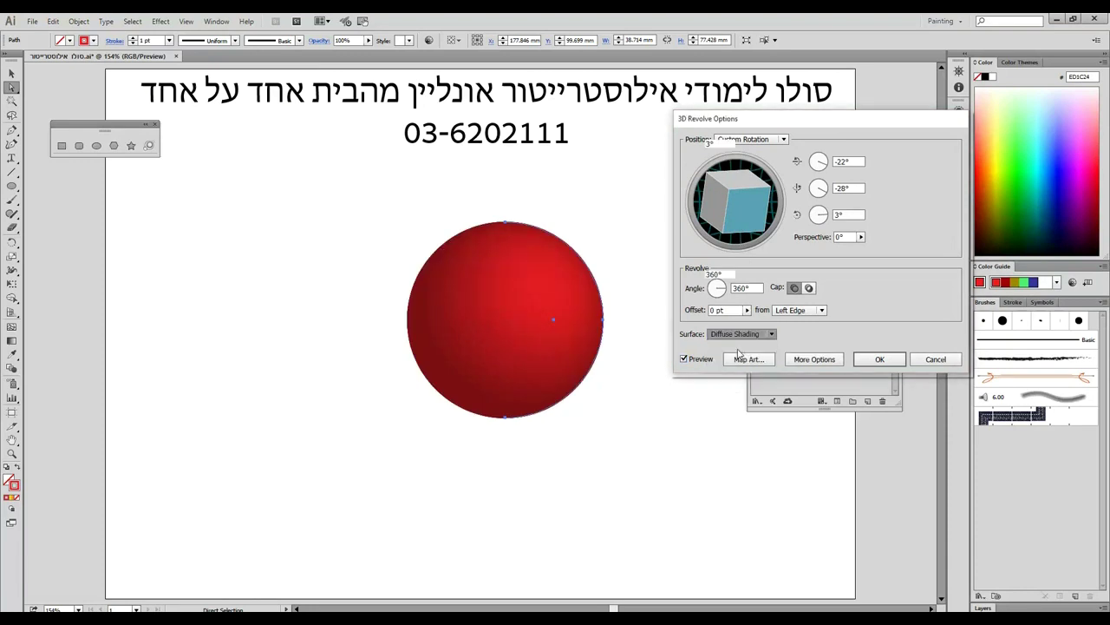
pyautogui.click(741, 334)
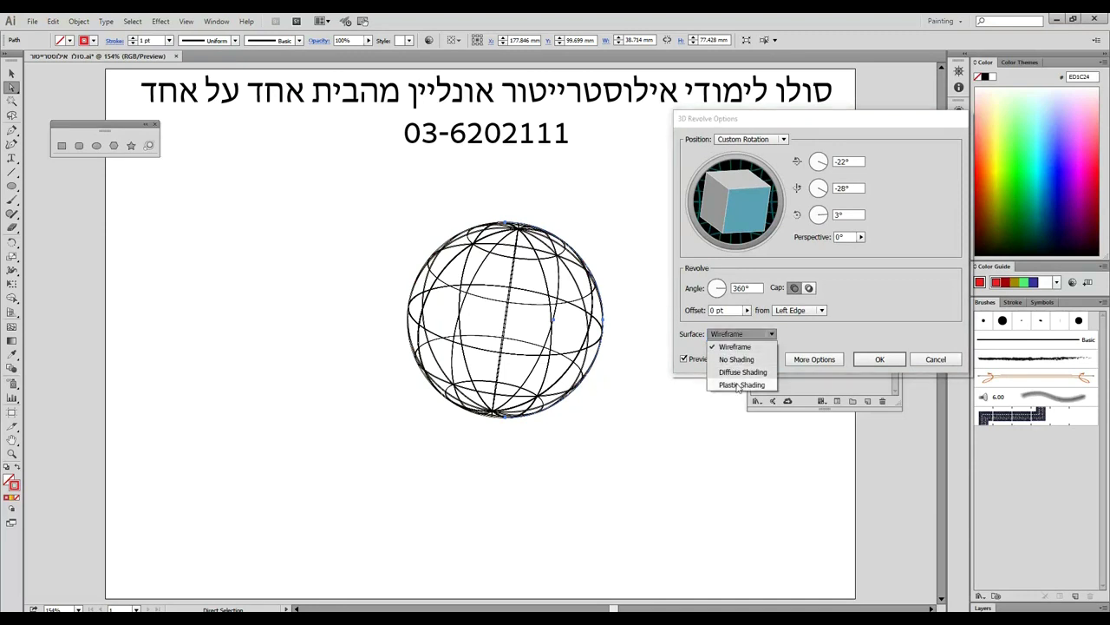
pyautogui.click(740, 385)
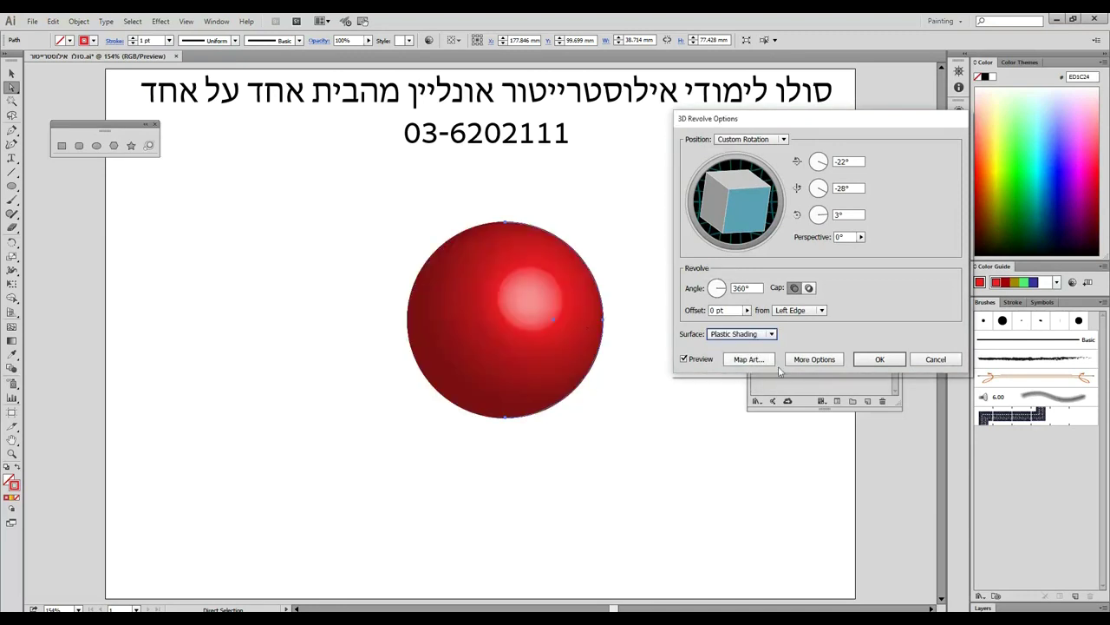
pyautogui.click(874, 361)
pyautogui.click(186, 218)
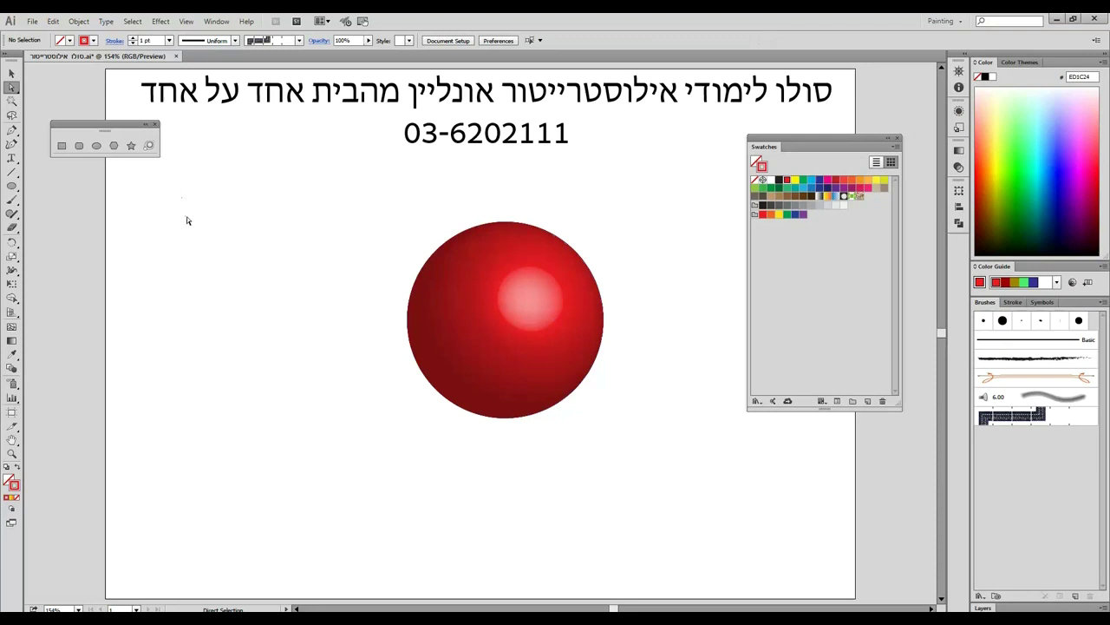
# Float the Symbols palette beside the sphere and turn the cyclist picture into a dynamic Movie Clip symbol.
pyautogui.hotkey('ctrl', '-')
pyautogui.hotkey('ctrl', '-')
pyautogui.hotkey('ctrl', '-')
pyautogui.hotkey('ctrl', '-')
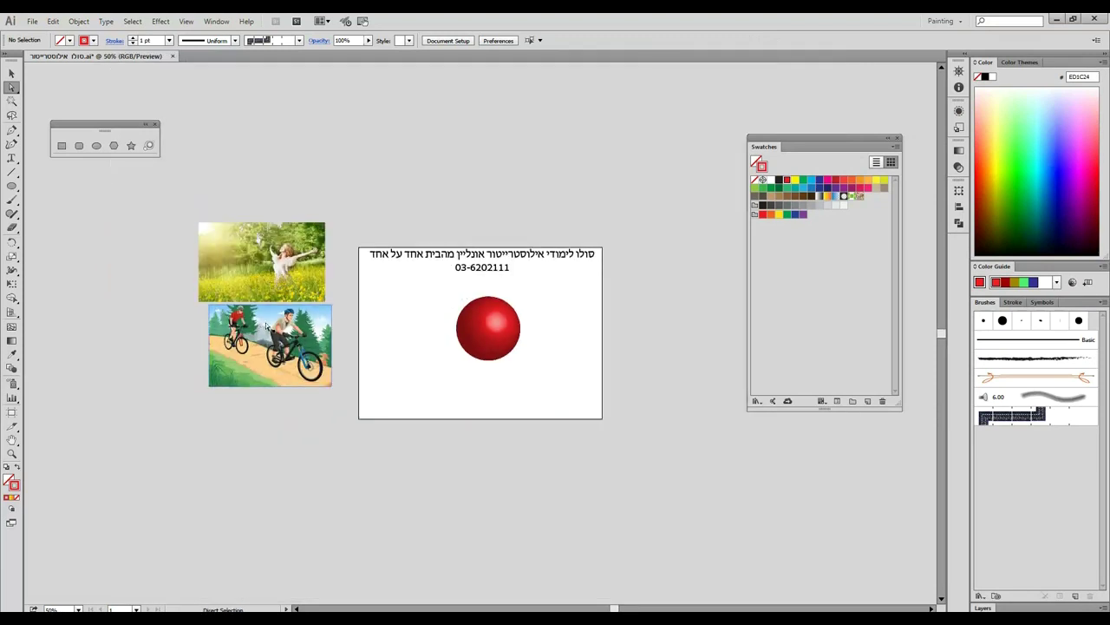
pyautogui.hotkey('ctrl', '0')
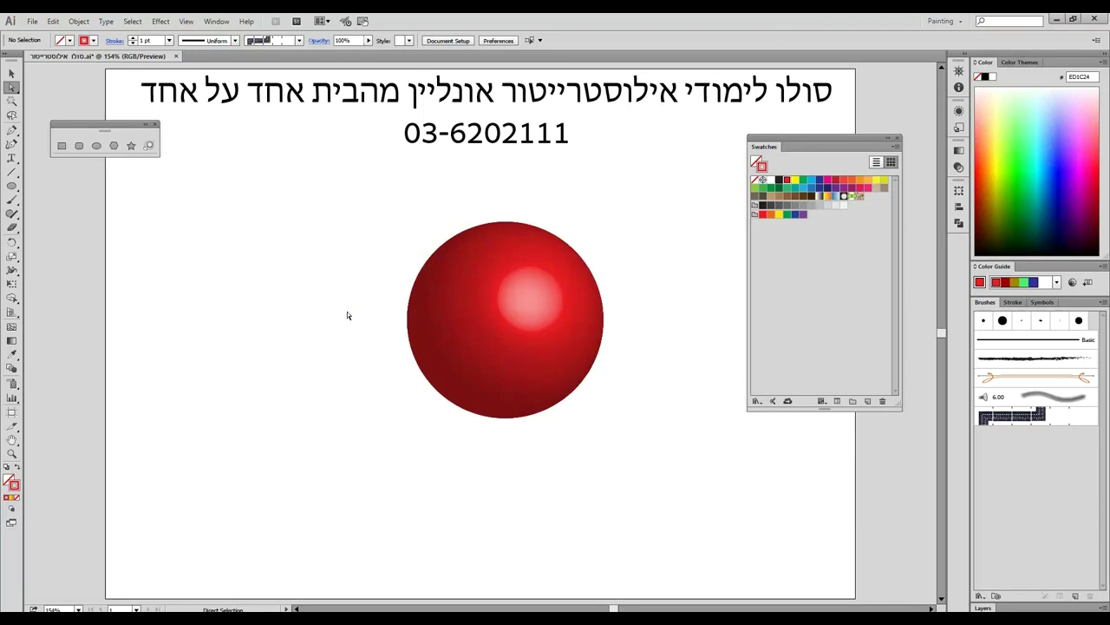
pyautogui.moveTo(1042, 302)
pyautogui.mouseDown()
pyautogui.moveTo(582, 323)
pyautogui.moveTo(630, 227)
pyautogui.mouseUp()
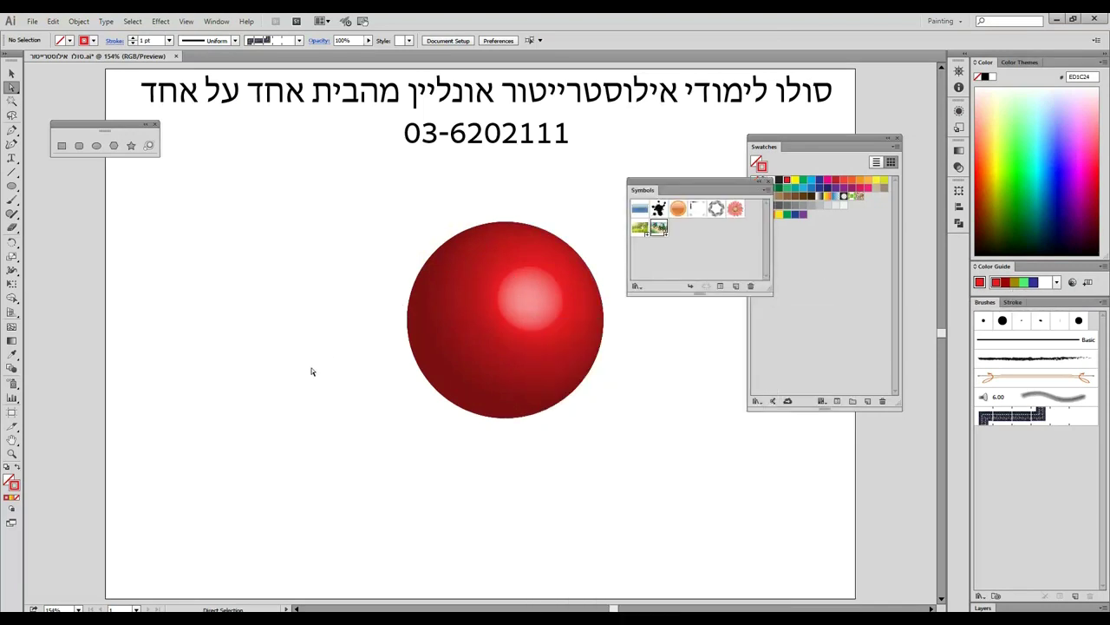
pyautogui.hotkey('ctrl', '1')
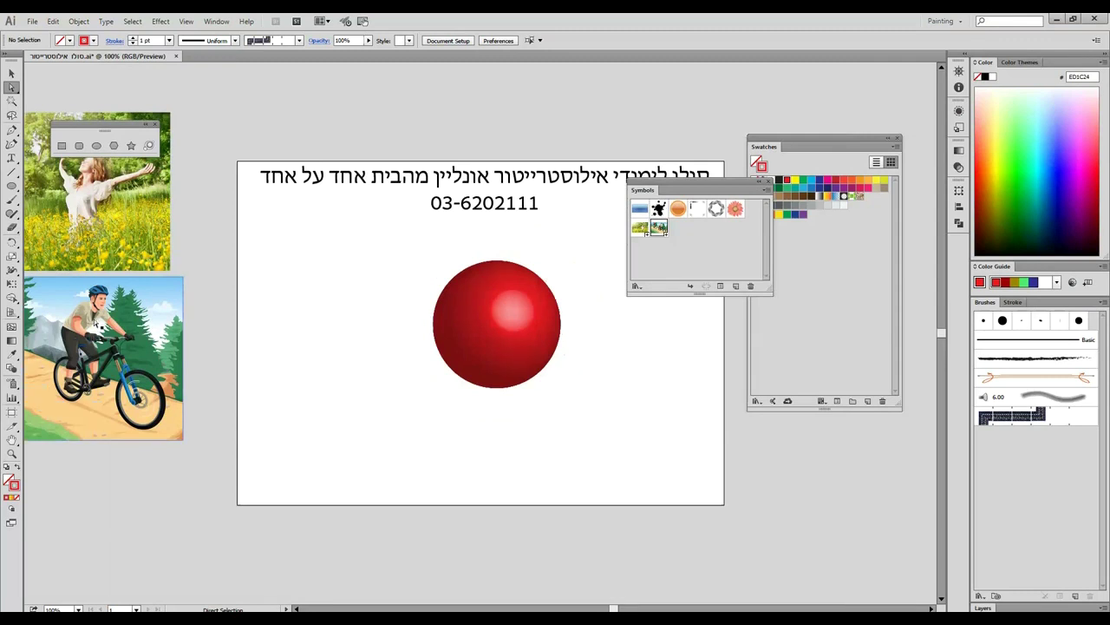
pyautogui.moveTo(113, 344); pyautogui.dragTo(671, 250)
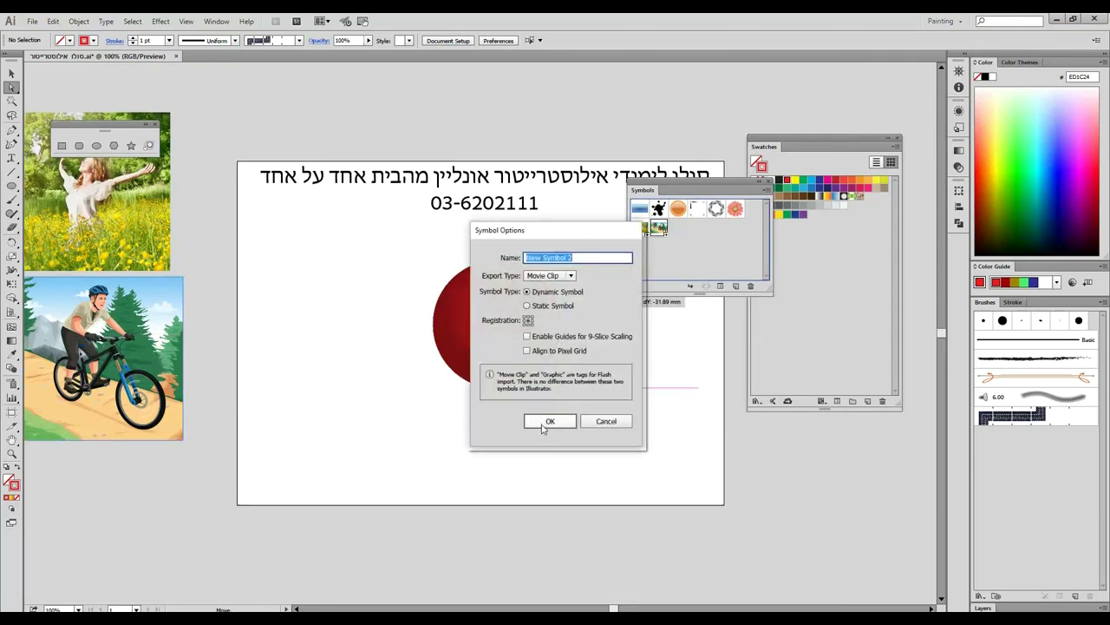
pyautogui.click(549, 422)
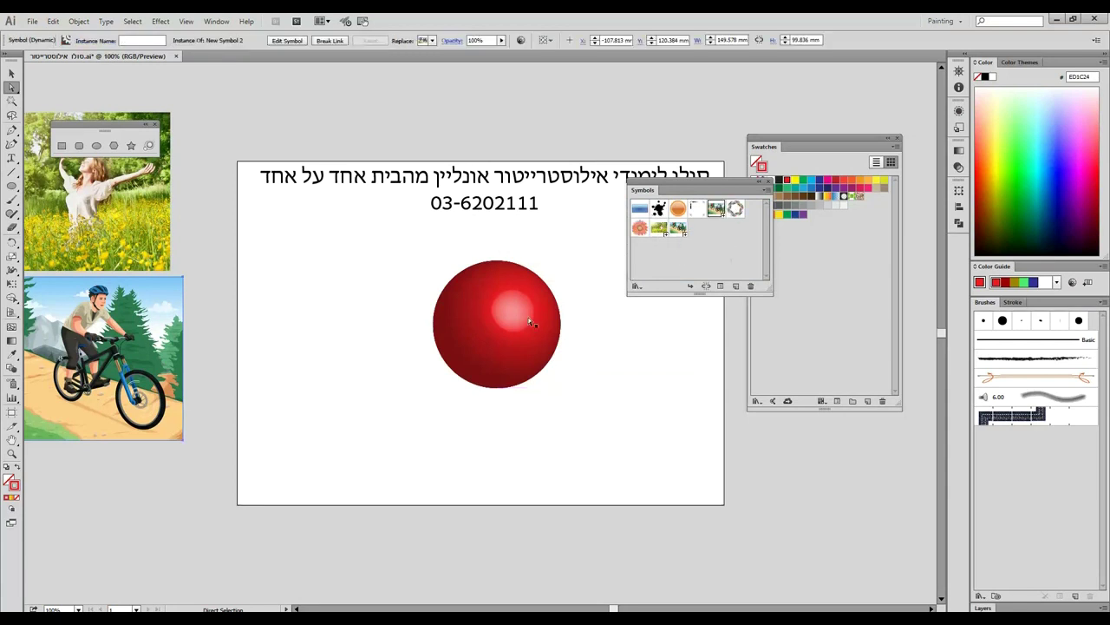
pyautogui.hotkey('ctrl', '0')
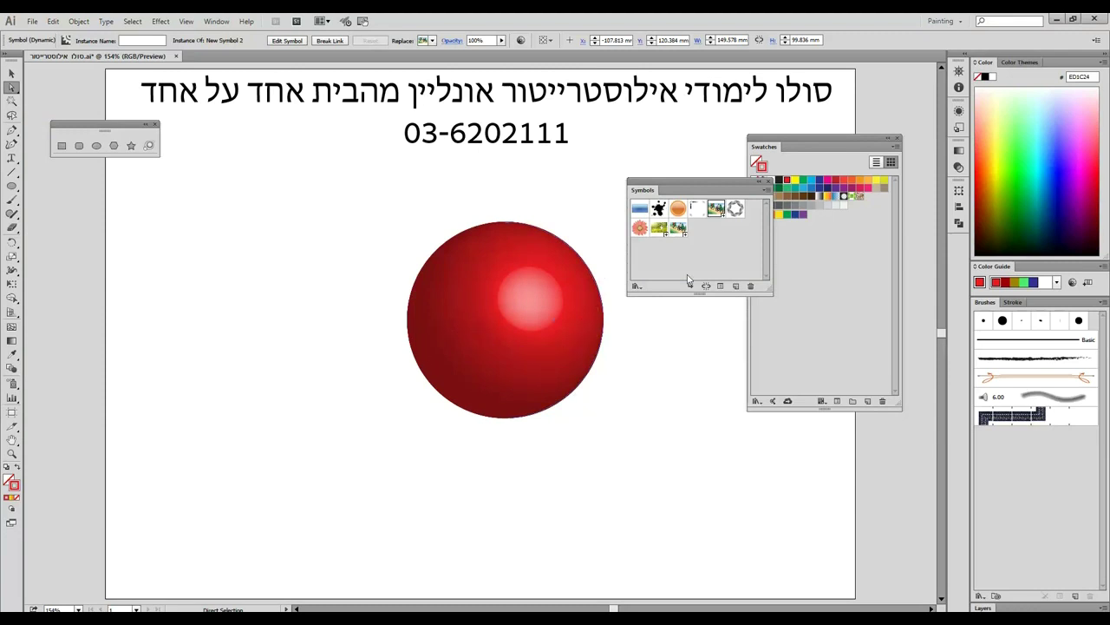
# Float the Appearance palette beside the sphere, select the sphere, and enlarge the palette to show all its attributes.
pyautogui.click(215, 22)
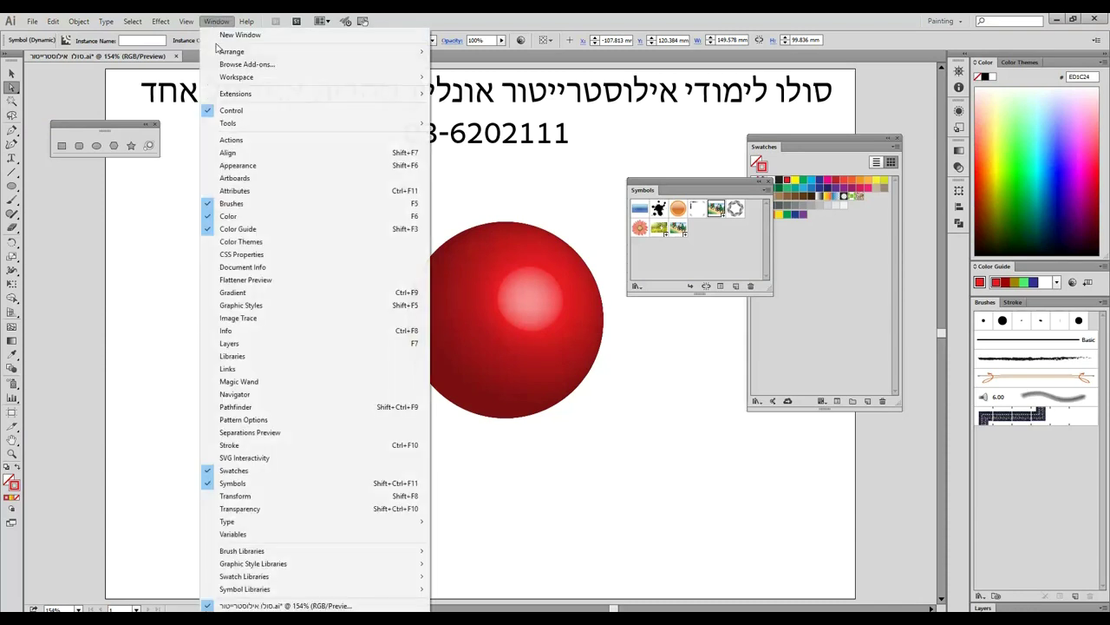
pyautogui.click(252, 166)
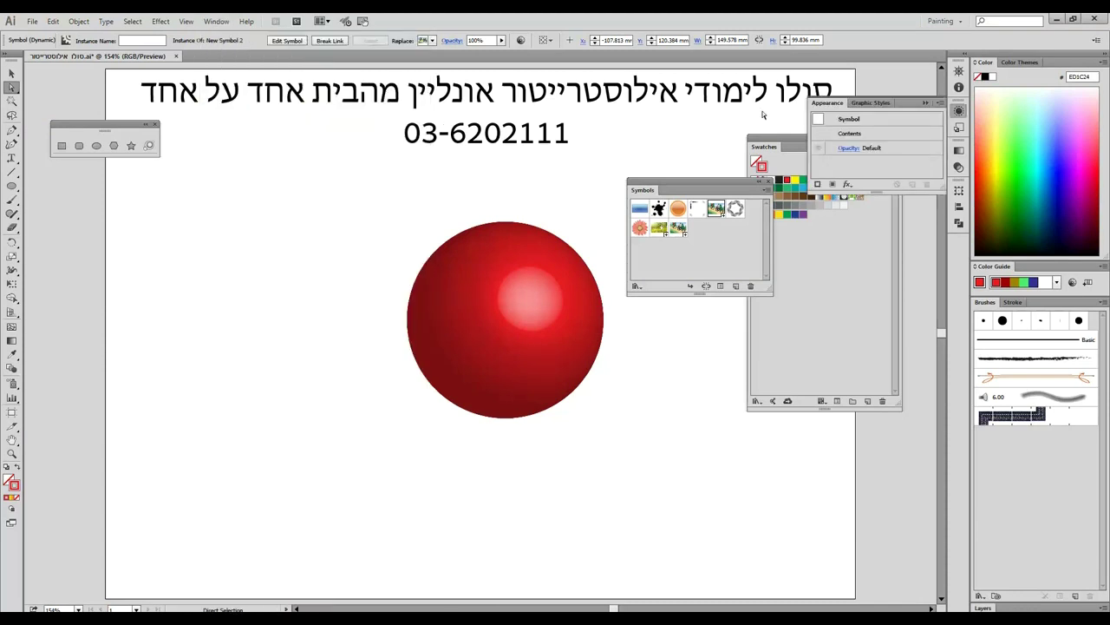
pyautogui.moveTo(825, 104); pyautogui.dragTo(101, 211)
pyautogui.press('v')
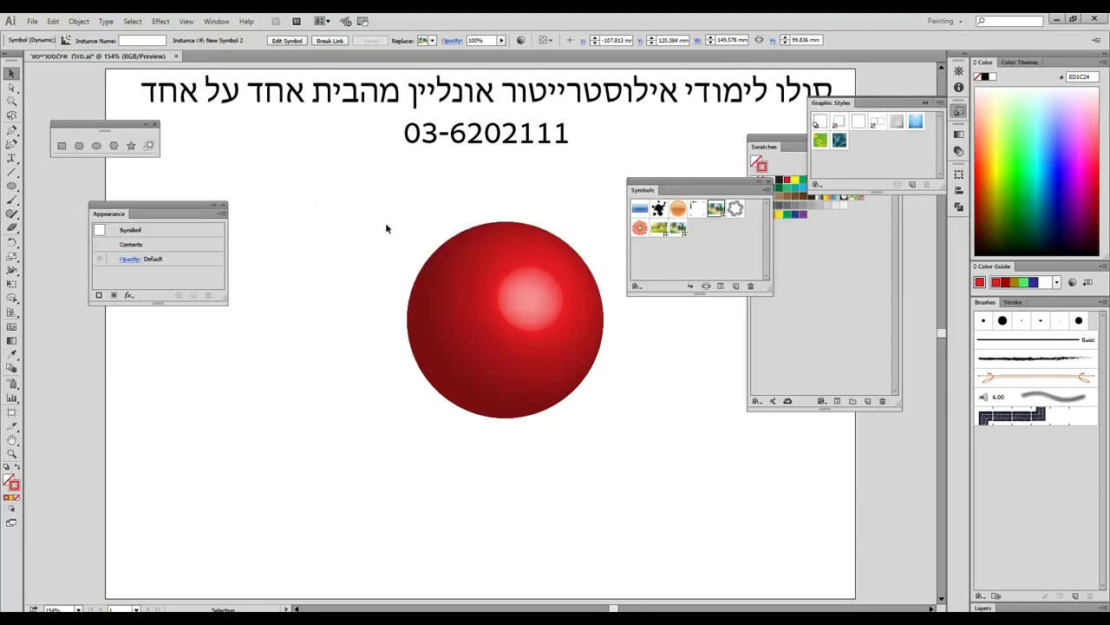
pyautogui.click(520, 321)
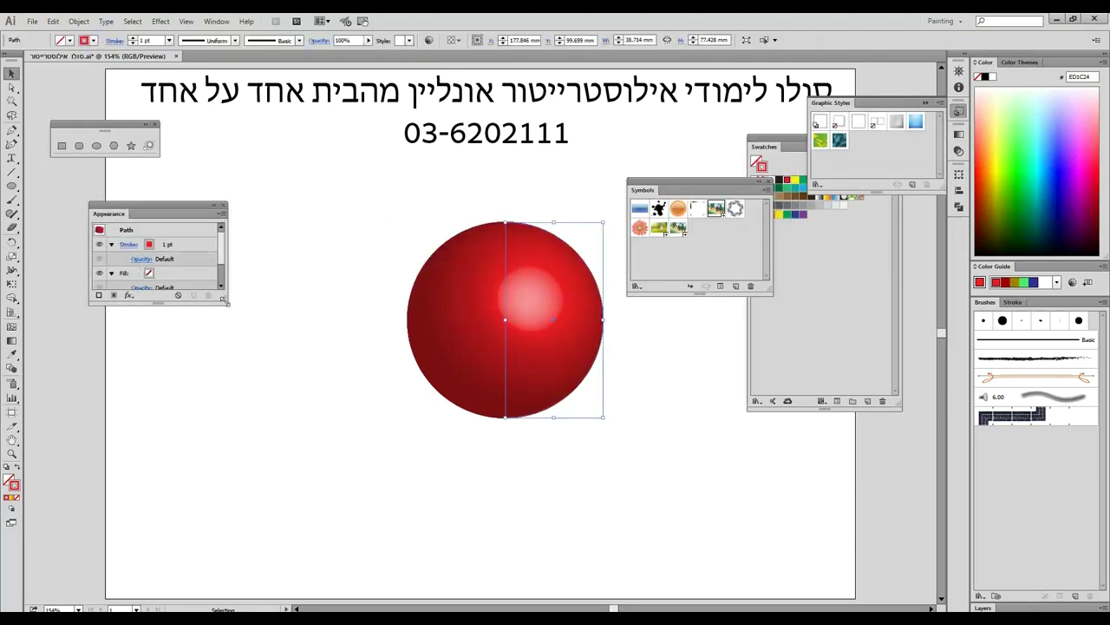
pyautogui.moveTo(228, 302); pyautogui.dragTo(222, 402)
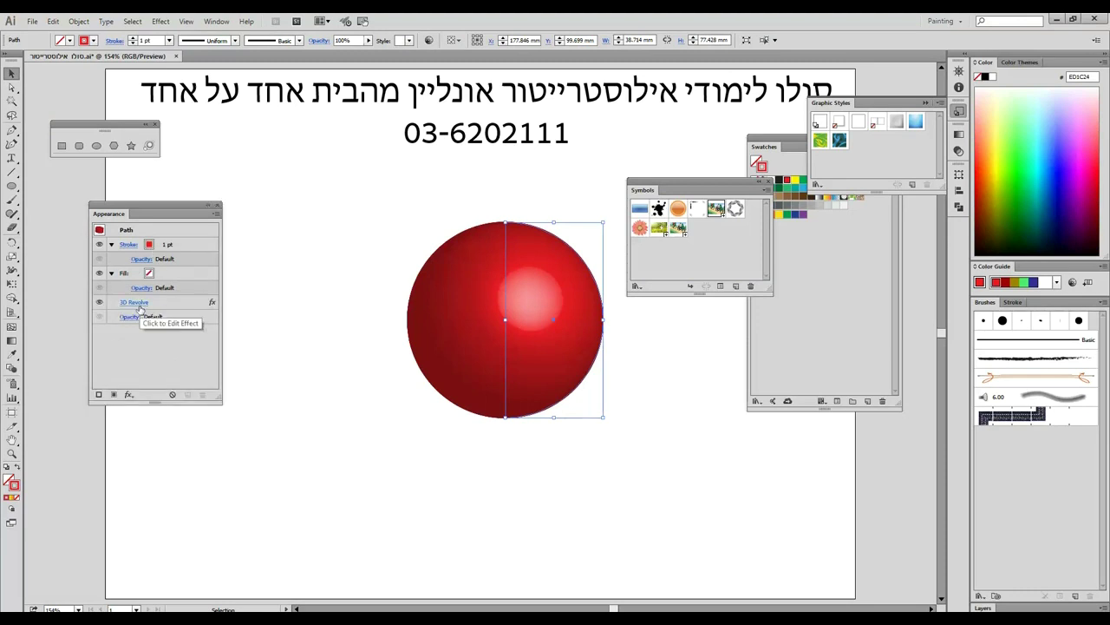
# Duplicate the red sphere to its lower left with a dark brown stroke, and space the two spheres farther apart.
pyautogui.moveTo(359, 237); pyautogui.dragTo(363, 415)
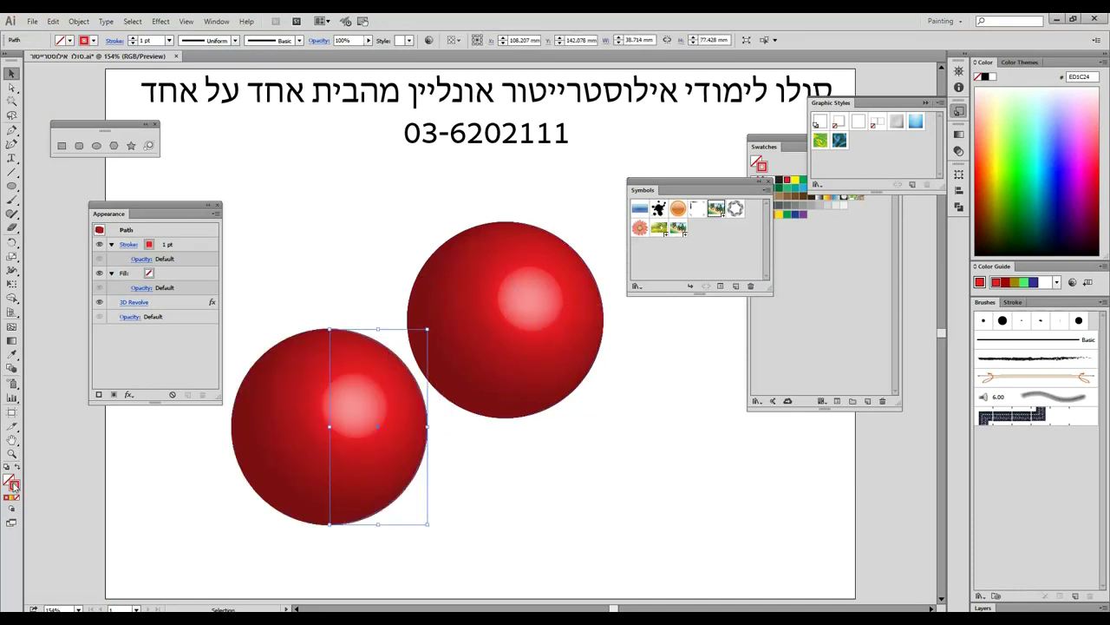
pyautogui.click(794, 181)
pyautogui.click(813, 188)
pyautogui.click(811, 196)
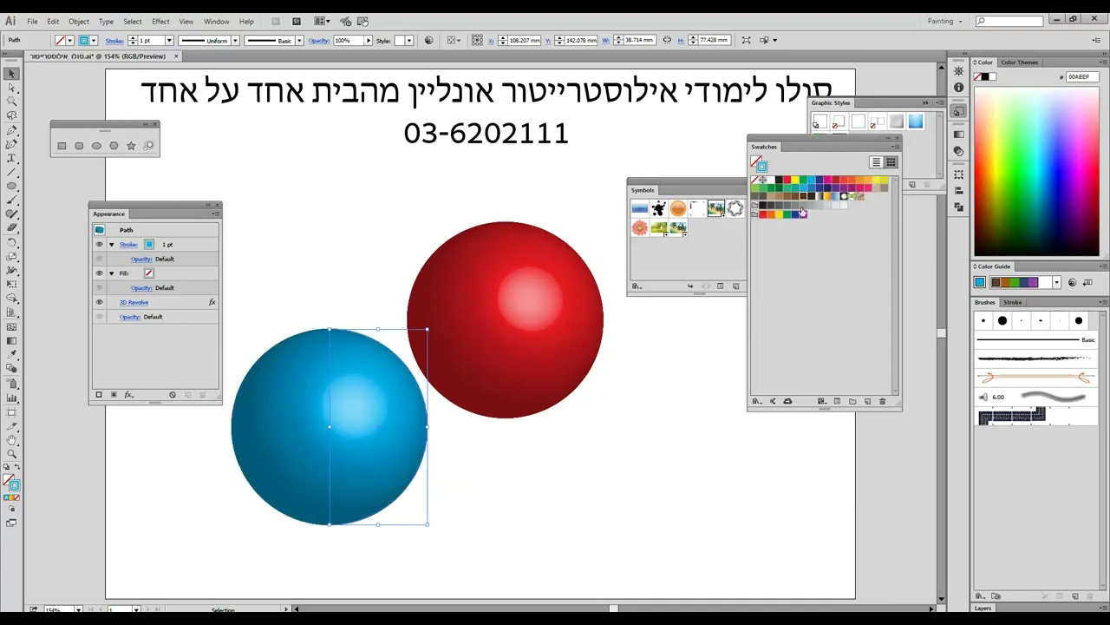
pyautogui.moveTo(360, 411); pyautogui.dragTo(304, 426)
pyautogui.moveTo(521, 303); pyautogui.dragTo(548, 327)
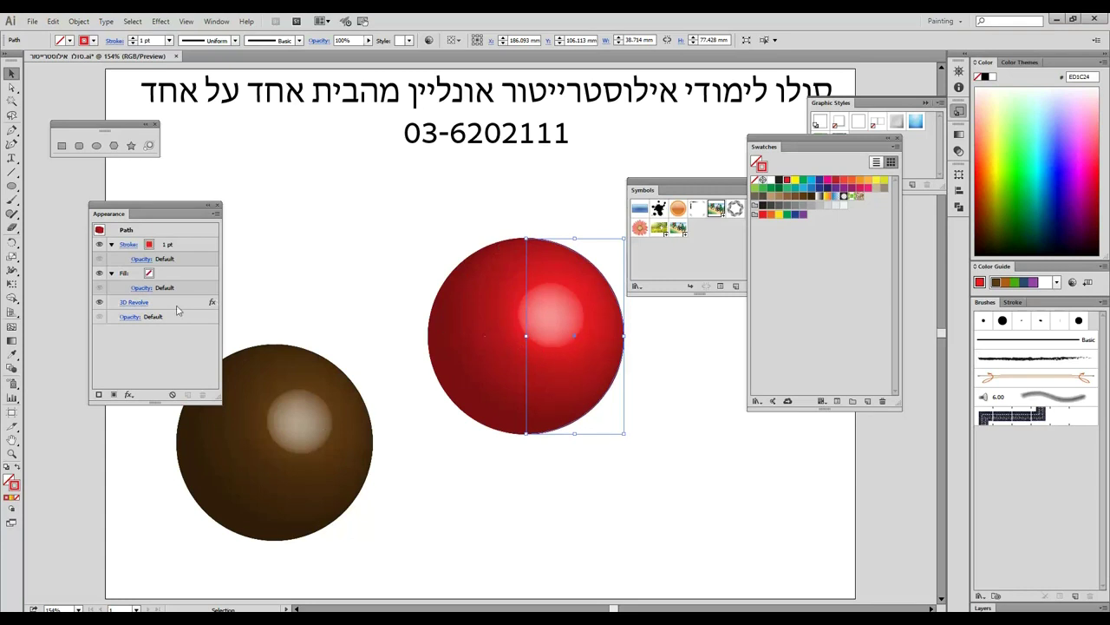
# Reopen the red sphere's 3D Revolve effect with preview enabled and set its perspective to 98°.
pyautogui.click(135, 303)
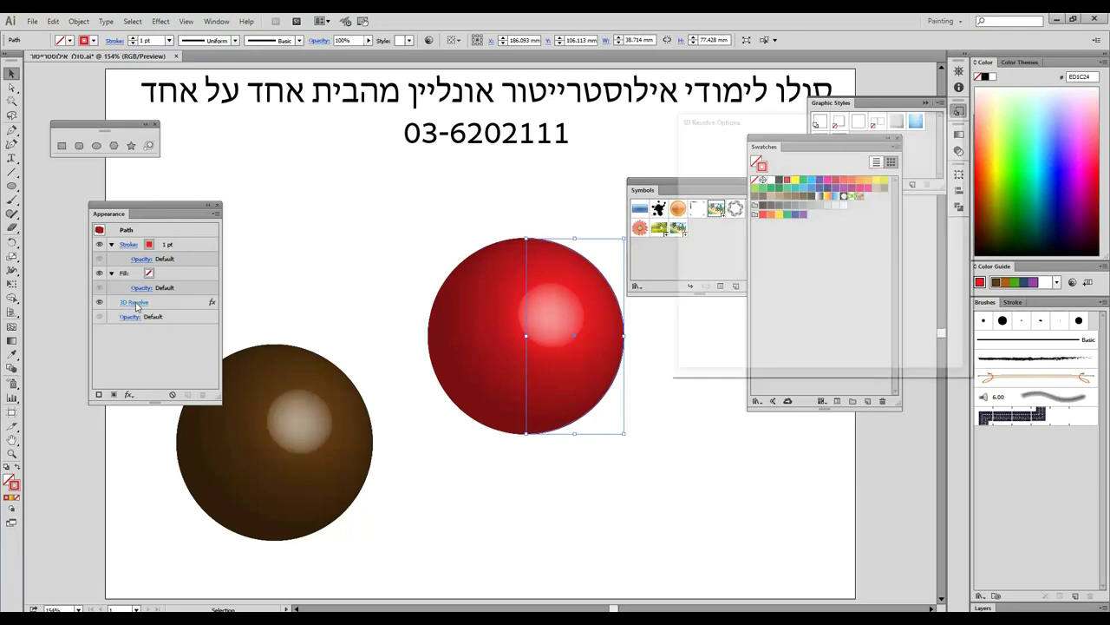
pyautogui.moveTo(766, 120); pyautogui.dragTo(794, 96)
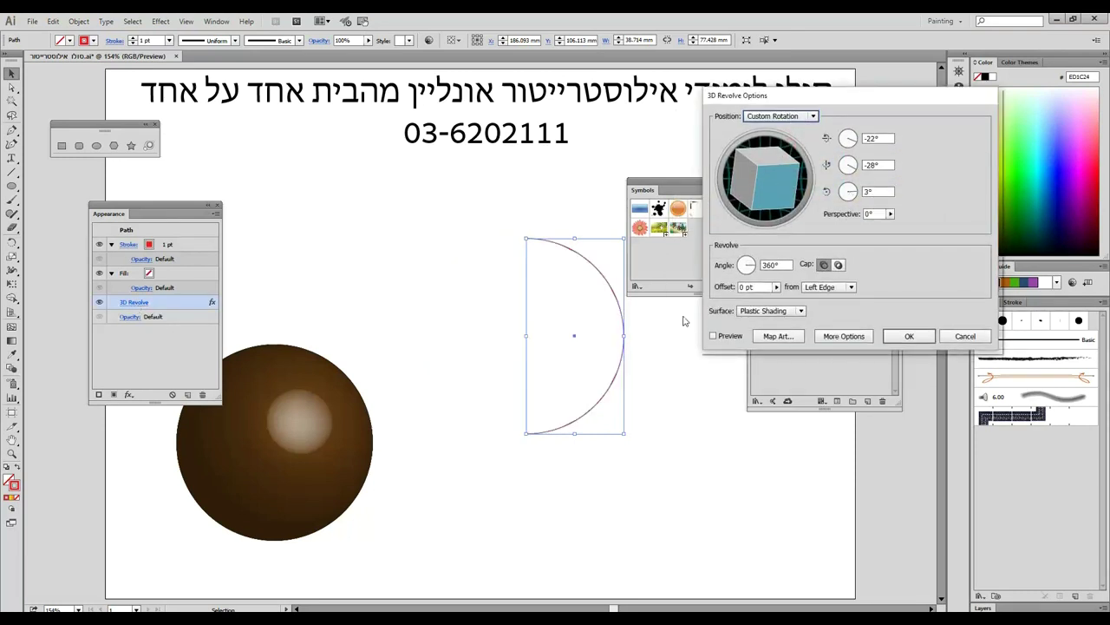
pyautogui.click(726, 340)
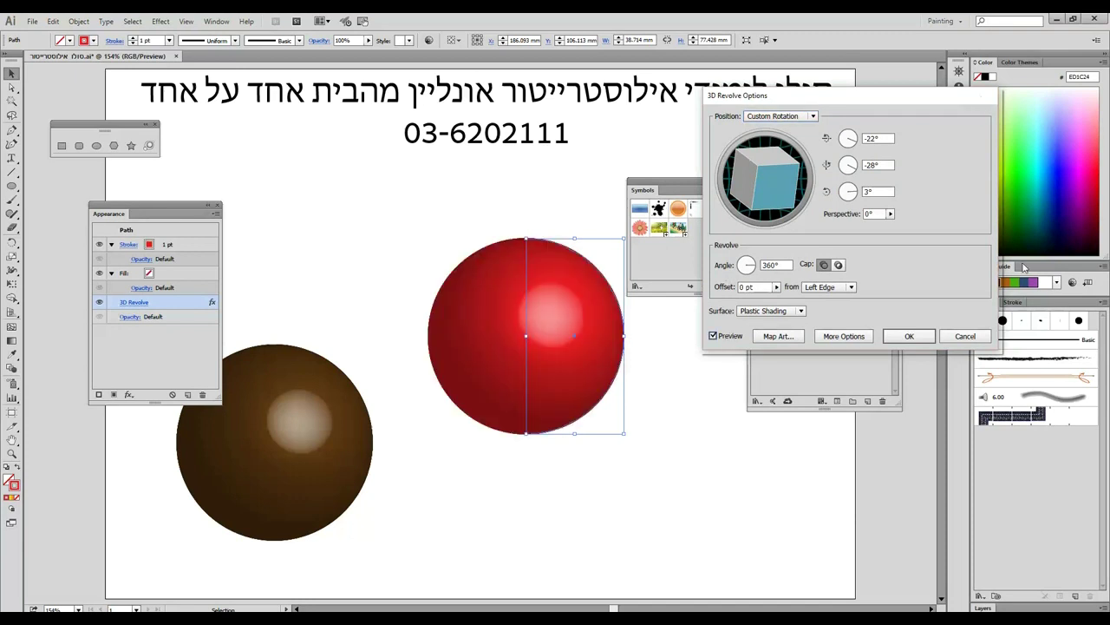
pyautogui.click(890, 215)
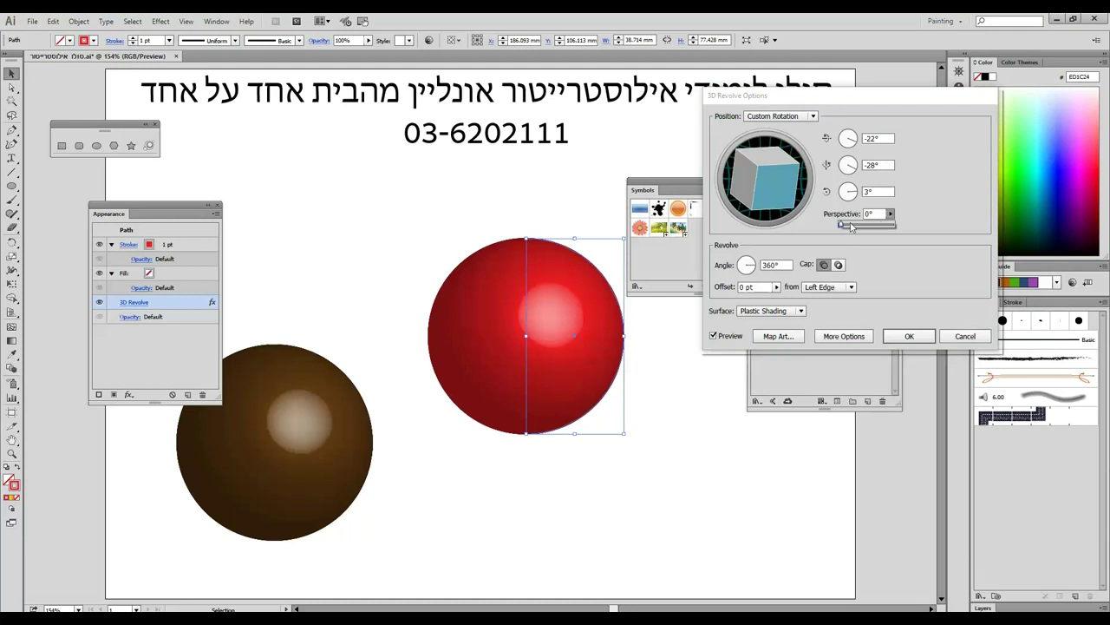
pyautogui.moveTo(847, 225); pyautogui.dragTo(873, 230)
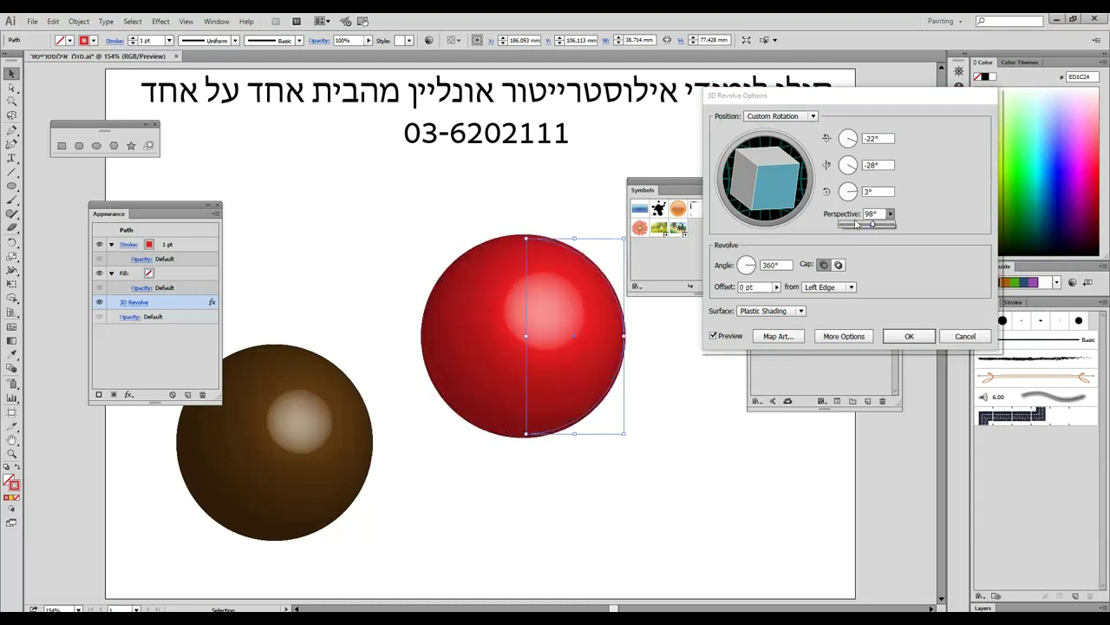
pyautogui.click(913, 277)
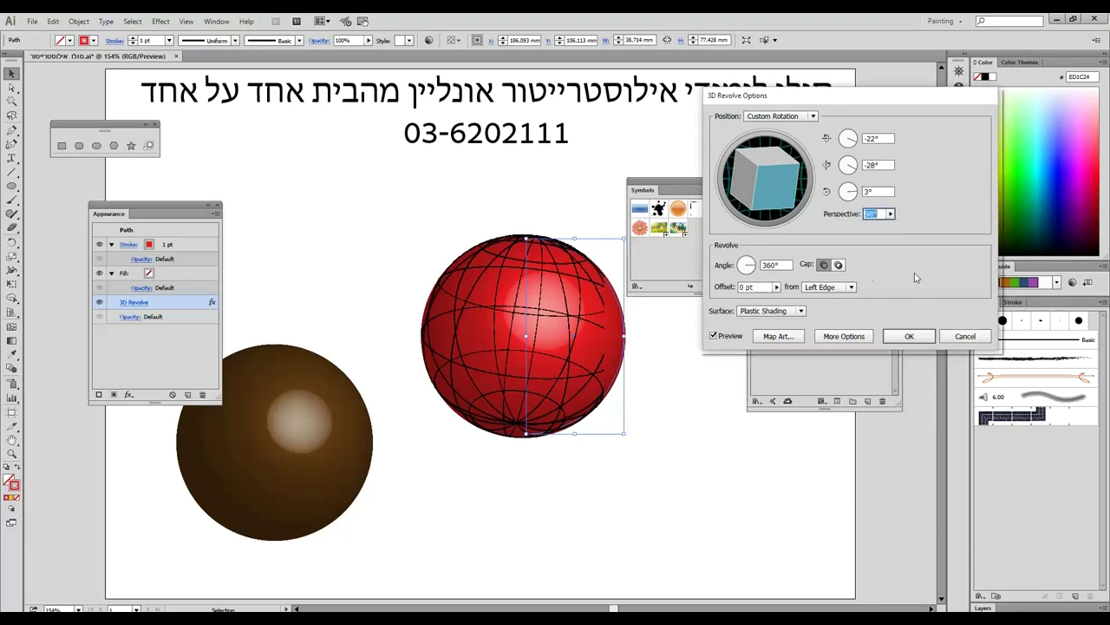
# Map the meadow picture symbol, New Symbol, onto surface 1 of 2 of the red sphere, scale it to fit, and apply the effect.
pyautogui.click(781, 337)
pyautogui.moveTo(798, 124); pyautogui.dragTo(824, 122)
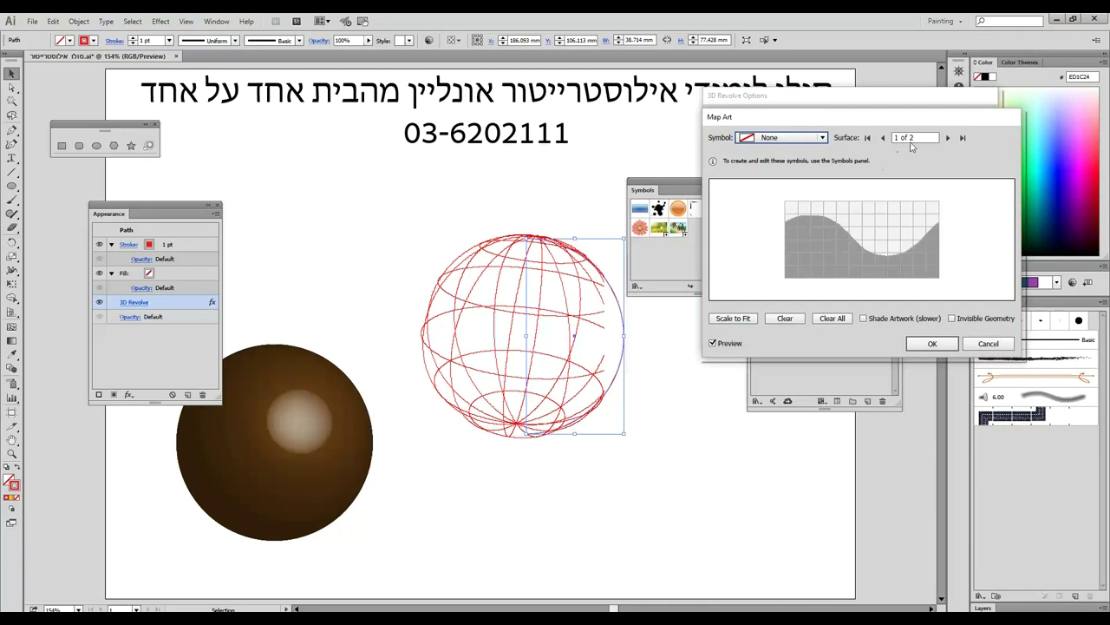
pyautogui.click(828, 141)
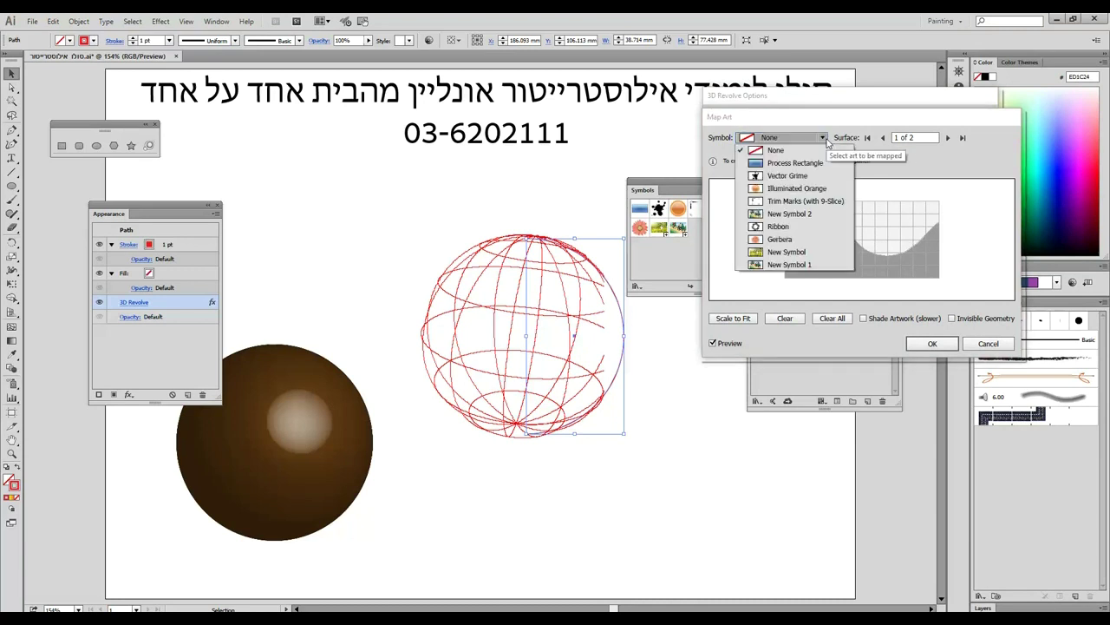
pyautogui.click(795, 255)
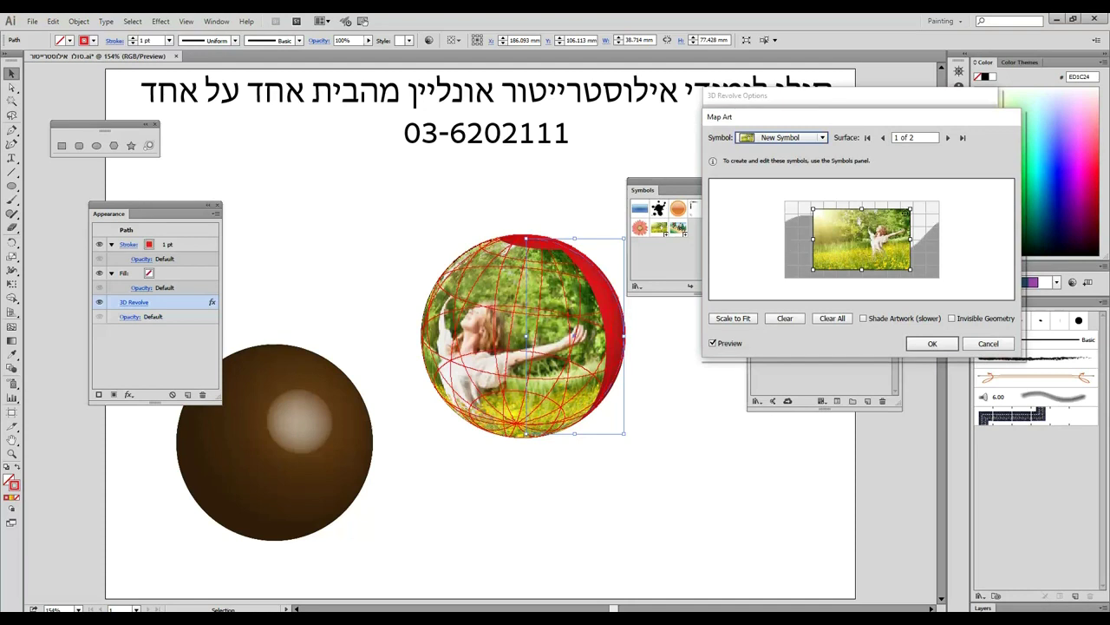
pyautogui.moveTo(876, 246); pyautogui.dragTo(897, 231)
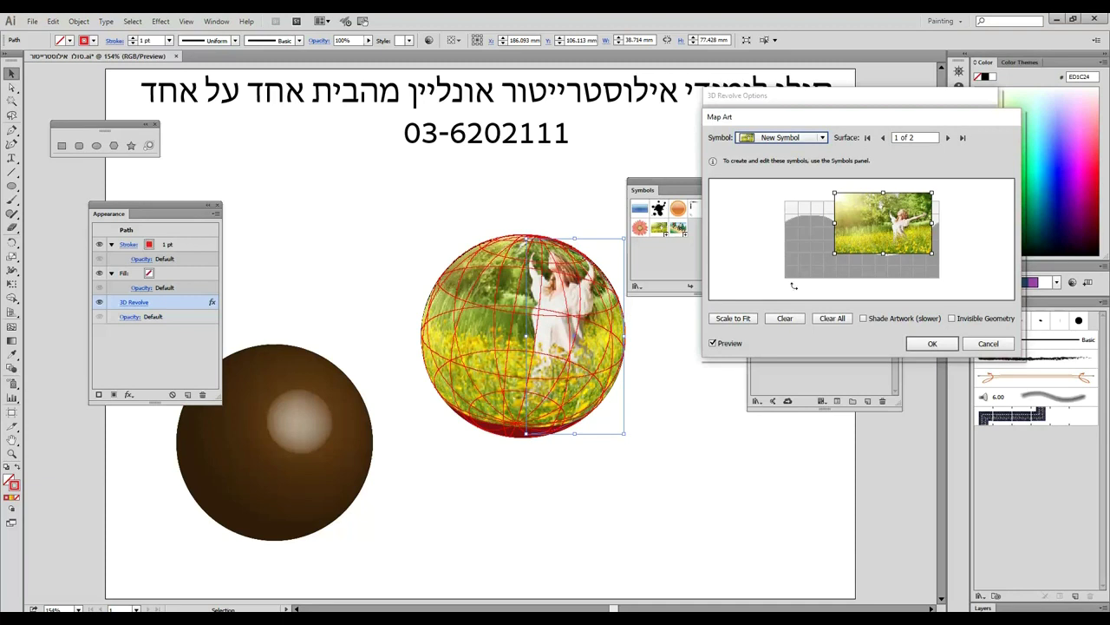
pyautogui.click(733, 318)
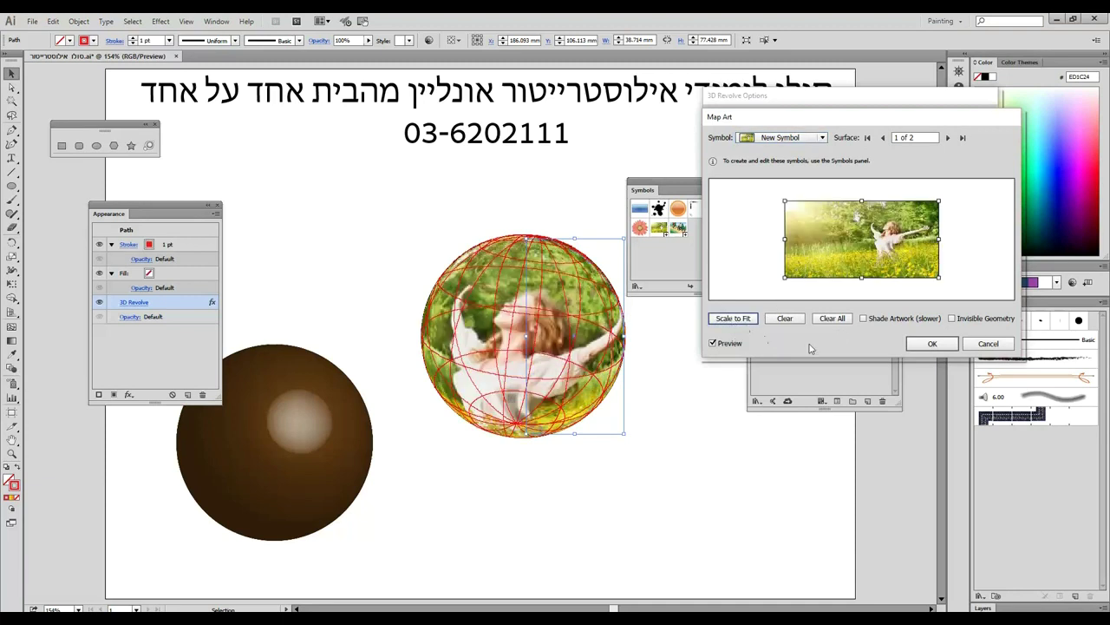
pyautogui.click(932, 344)
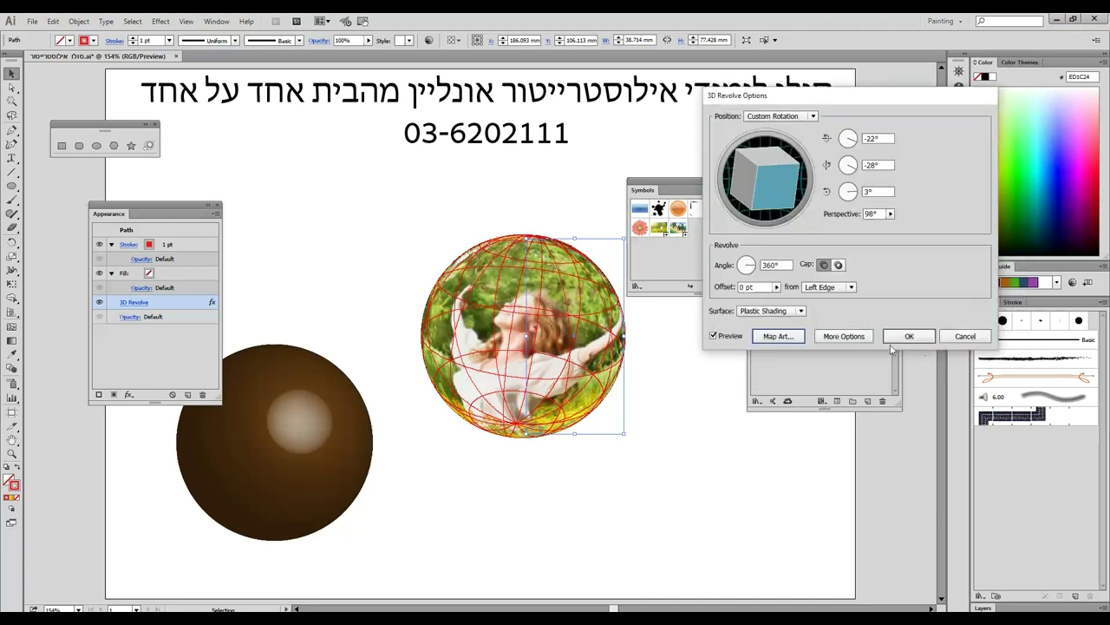
pyautogui.click(909, 336)
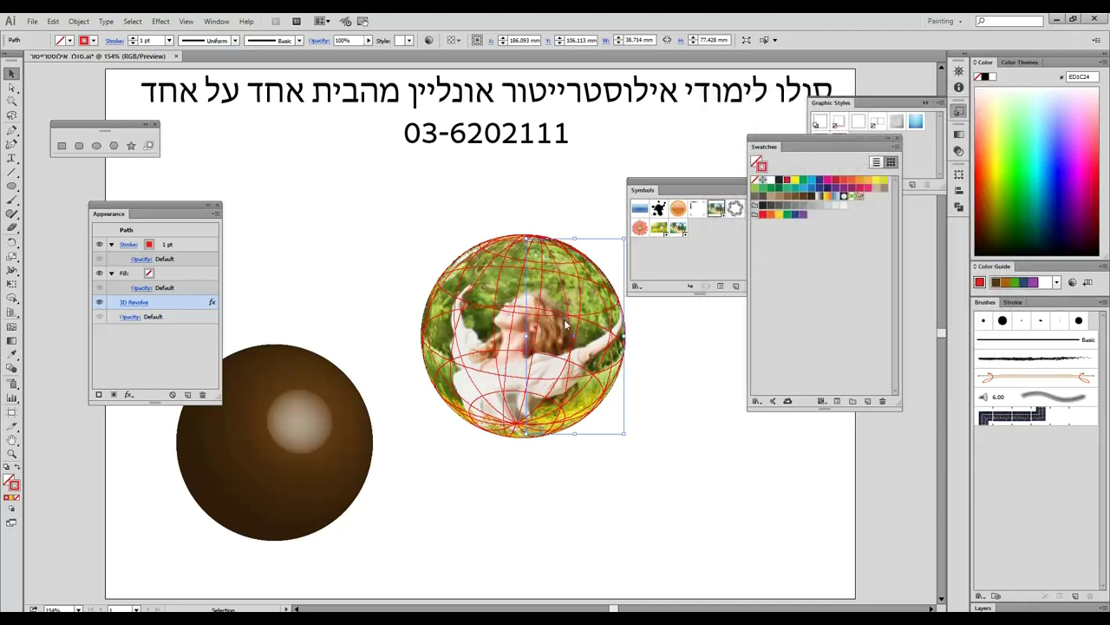
# Move the picture-mapped sphere above the brown one and place a copy of it to the lower right.
pyautogui.moveTo(563, 364); pyautogui.dragTo(444, 295)
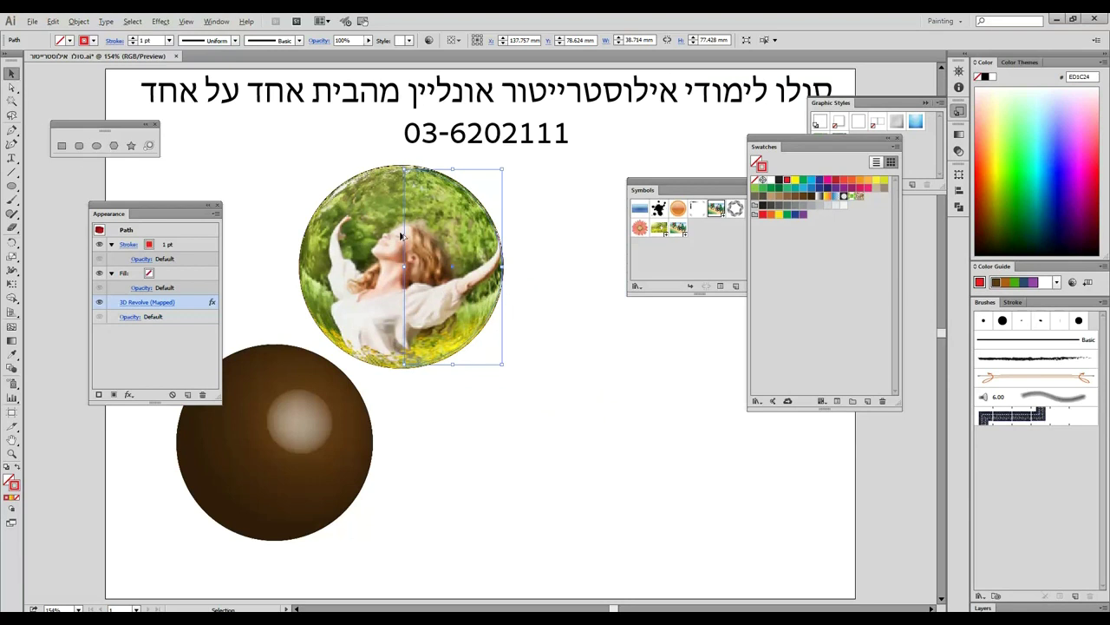
pyautogui.moveTo(405, 238); pyautogui.dragTo(598, 402)
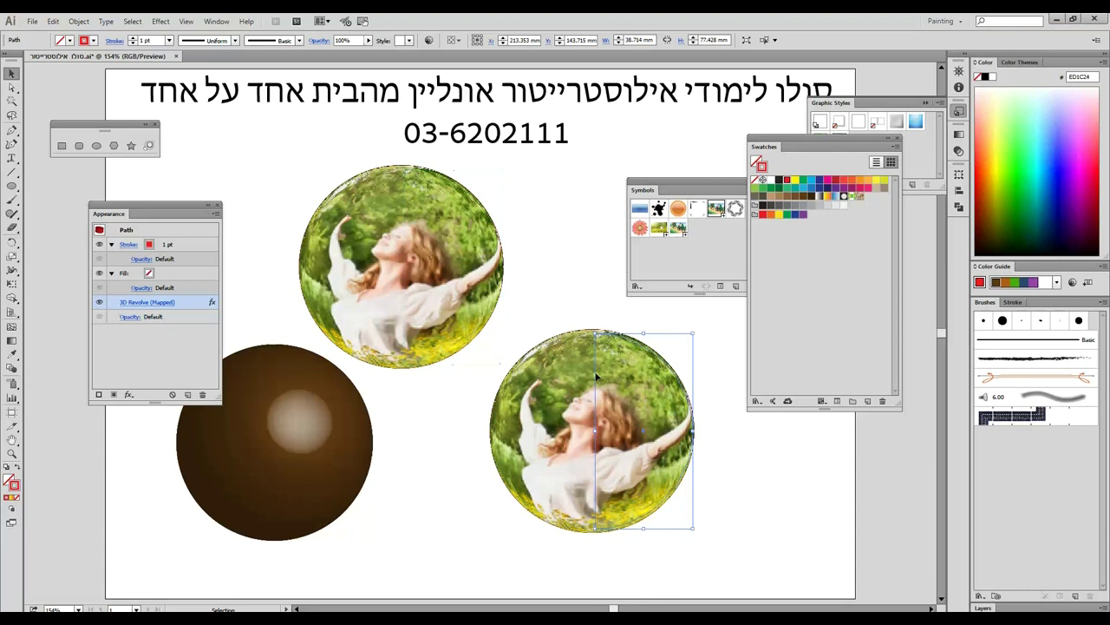
# Rotate the copied picture sphere in its 3D Revolve effect with preview on until foliage replaces the woman in front, and apply the effect.
pyautogui.click(133, 304)
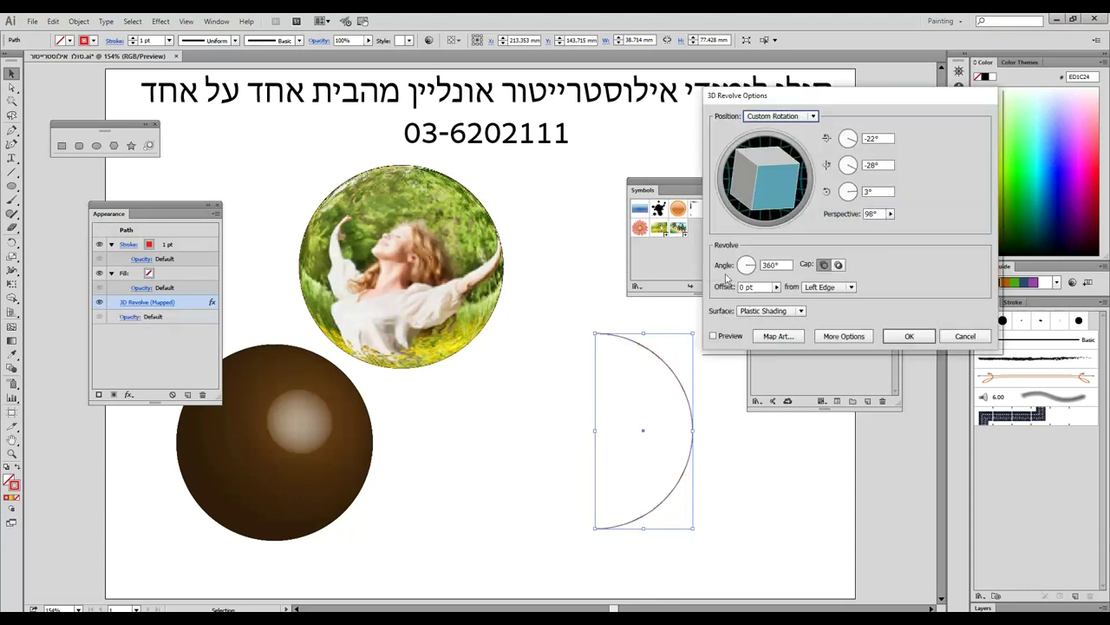
pyautogui.click(713, 336)
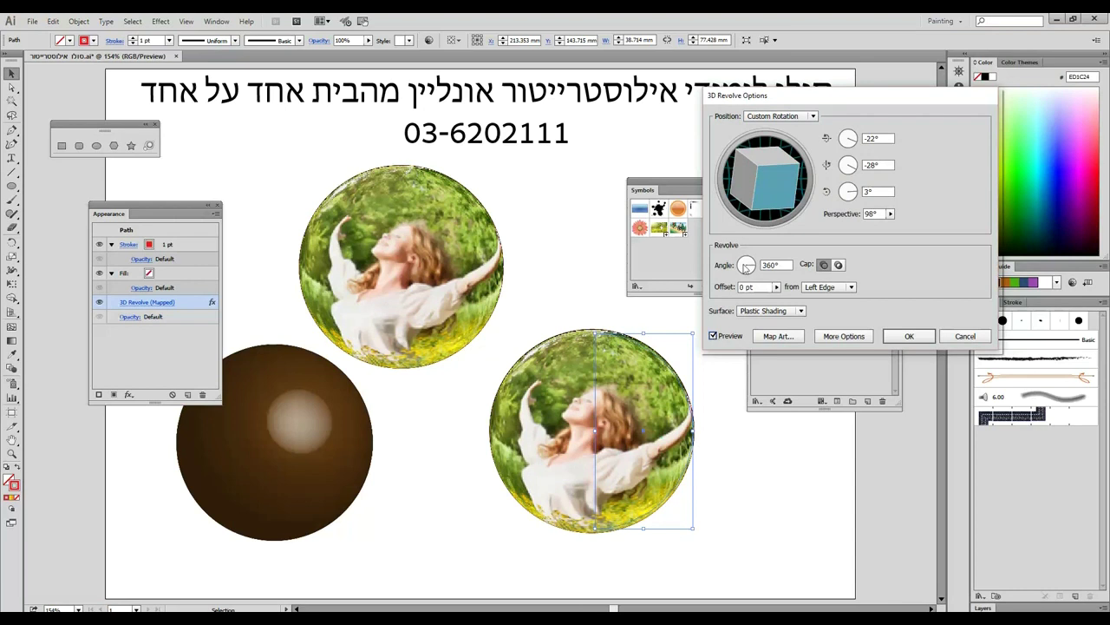
pyautogui.moveTo(773, 163); pyautogui.dragTo(781, 194)
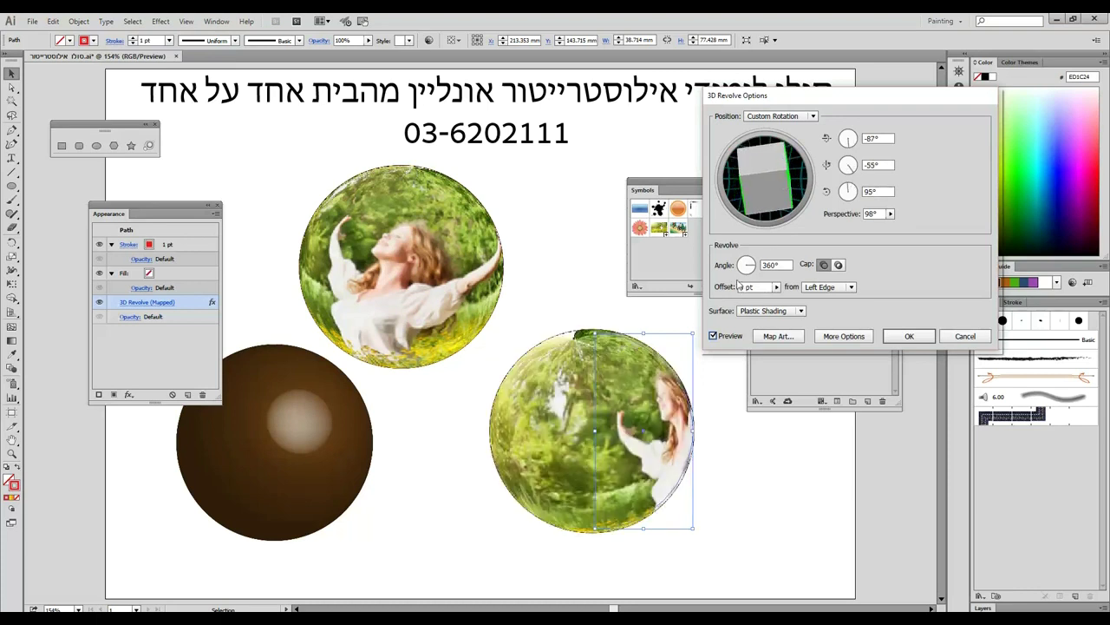
pyautogui.moveTo(753, 163); pyautogui.dragTo(775, 210)
pyautogui.click(909, 337)
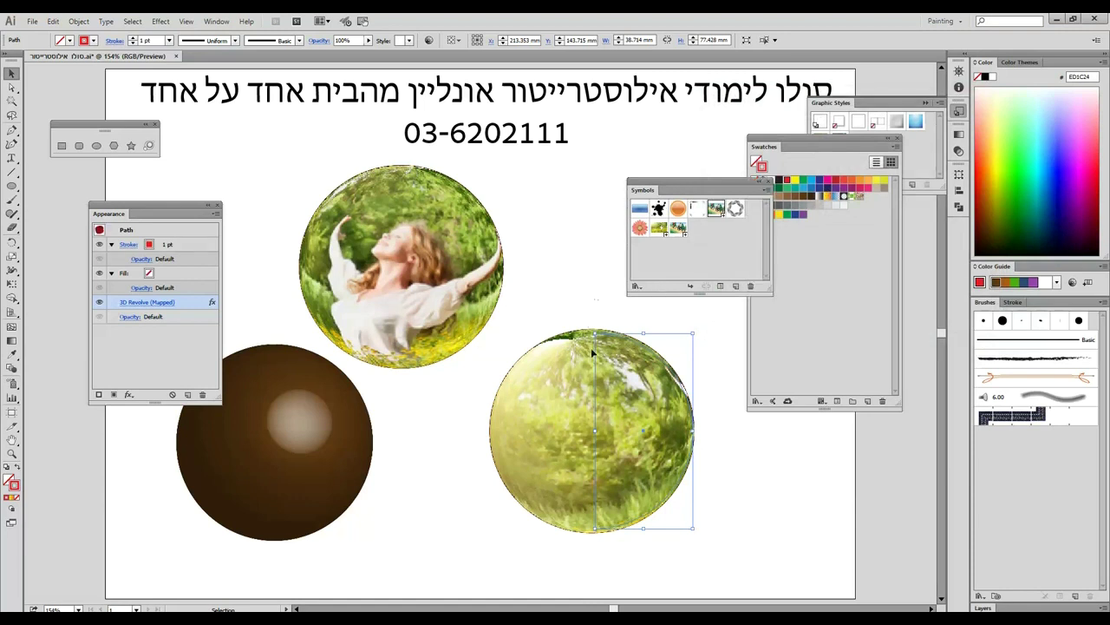
# Move both picture-mapped spheres to the lower left beside the brown sphere and place the Symbols panel below the Swatches panel.
pyautogui.moveTo(428, 297); pyautogui.dragTo(108, 459)
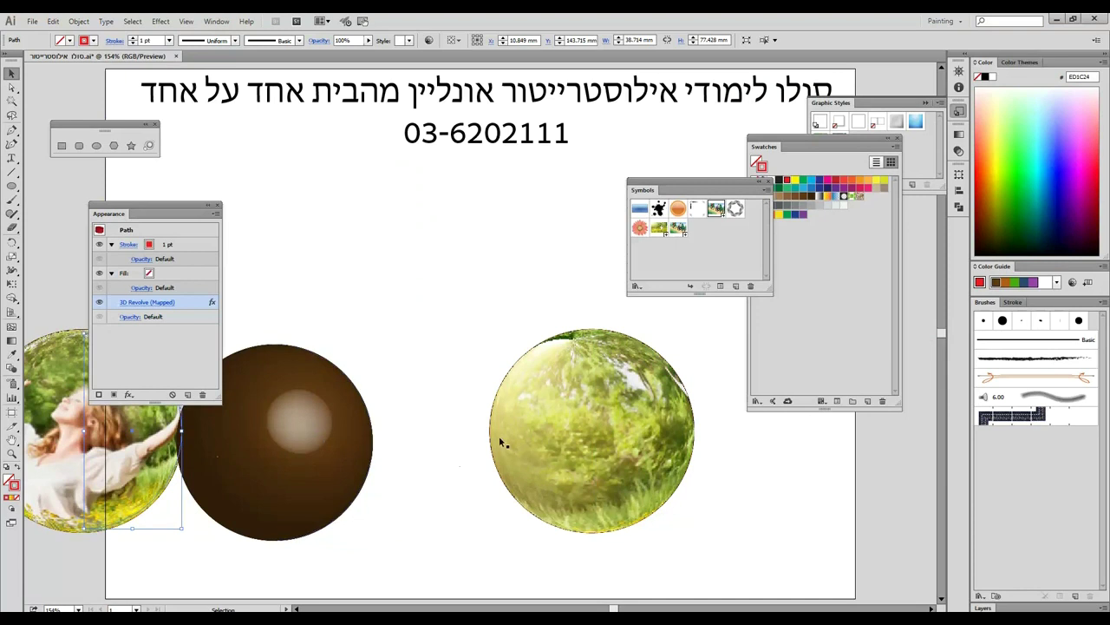
pyautogui.moveTo(527, 427); pyautogui.dragTo(102, 524)
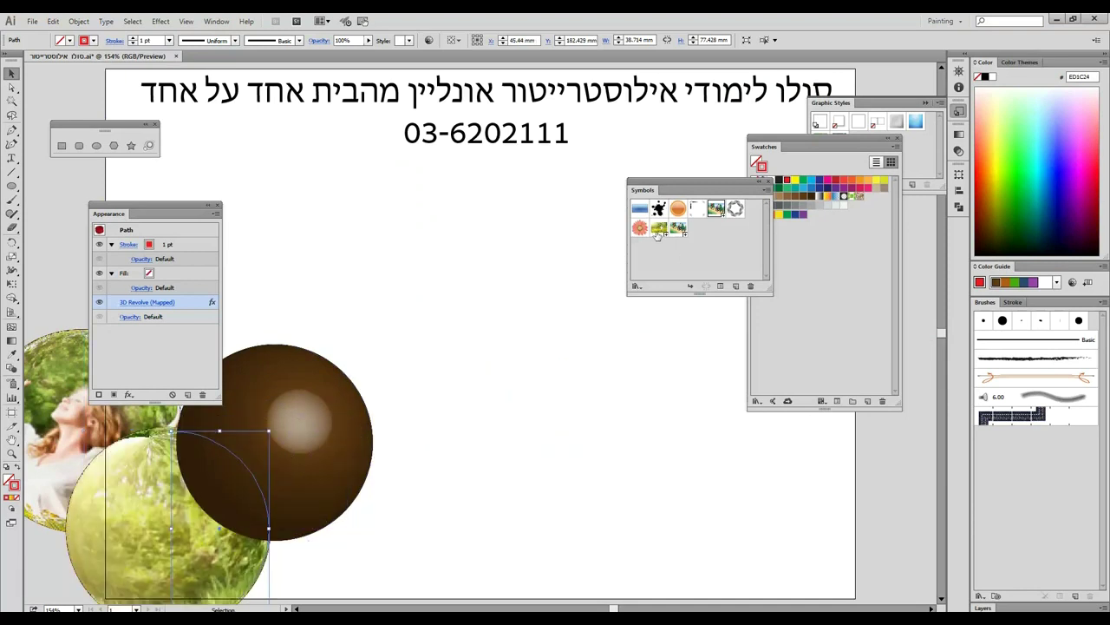
pyautogui.moveTo(692, 190); pyautogui.dragTo(787, 444)
# Draw an open half-bottle profile with the Pen tool, with cap, collar, neck, curved shoulder and flat base, about 30 mm wide and 117 mm high.
pyautogui.click(12, 129)
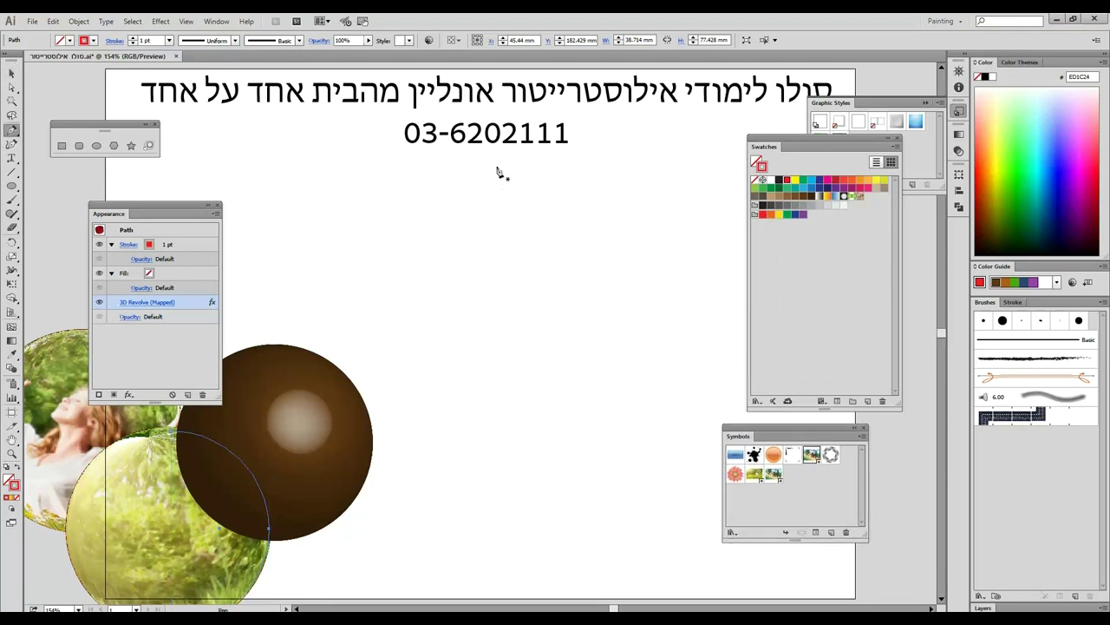
pyautogui.moveTo(496, 179); pyautogui.dragTo(499, 235)
pyautogui.click(500, 246)
pyautogui.moveTo(562, 307); pyautogui.dragTo(564, 342)
pyautogui.moveTo(562, 462); pyautogui.dragTo(489, 461)
pyautogui.click(487, 462)
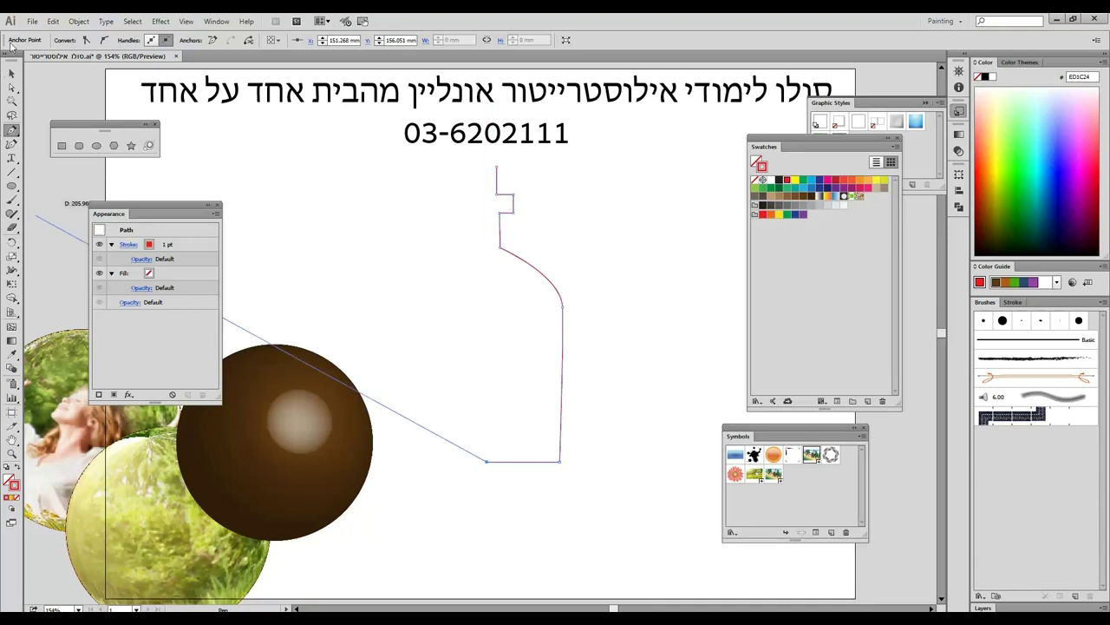
pyautogui.click(12, 73)
pyautogui.click(379, 275)
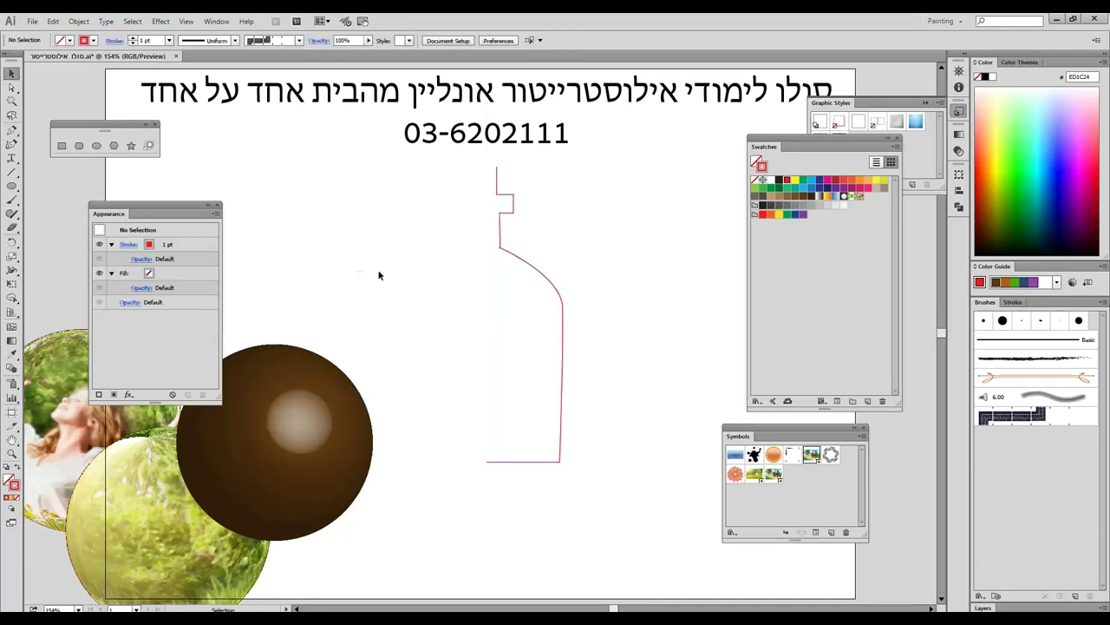
# Apply a 3D Revolve effect to the bottle profile with preview enabled, using Off-Axis Front, 360° and the left edge as axis.
pyautogui.moveTo(430, 203); pyautogui.dragTo(555, 305)
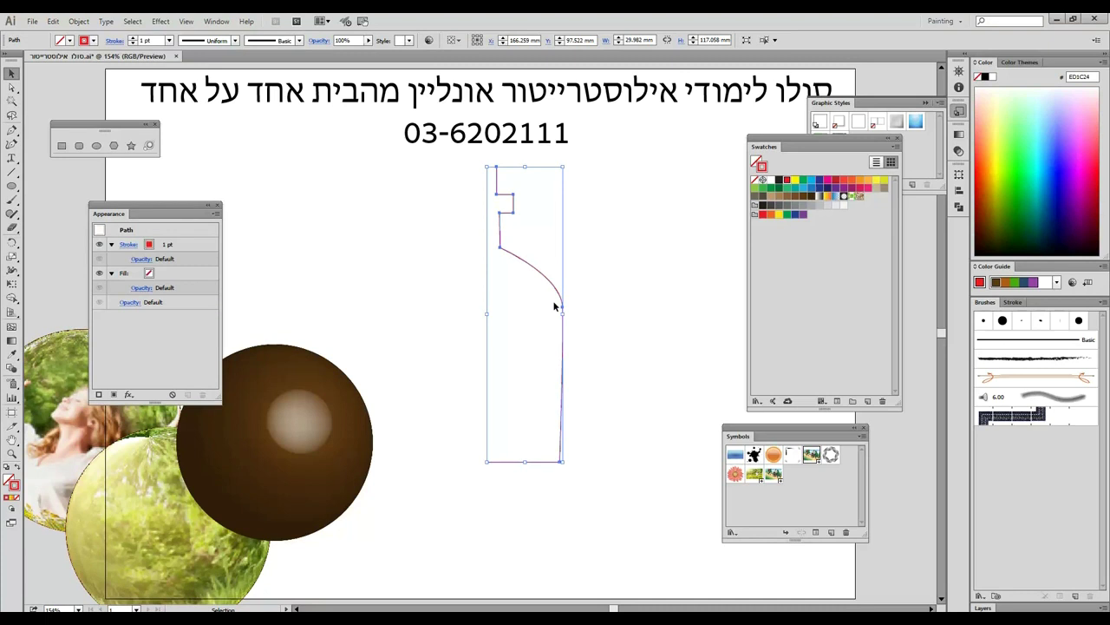
pyautogui.click(161, 23)
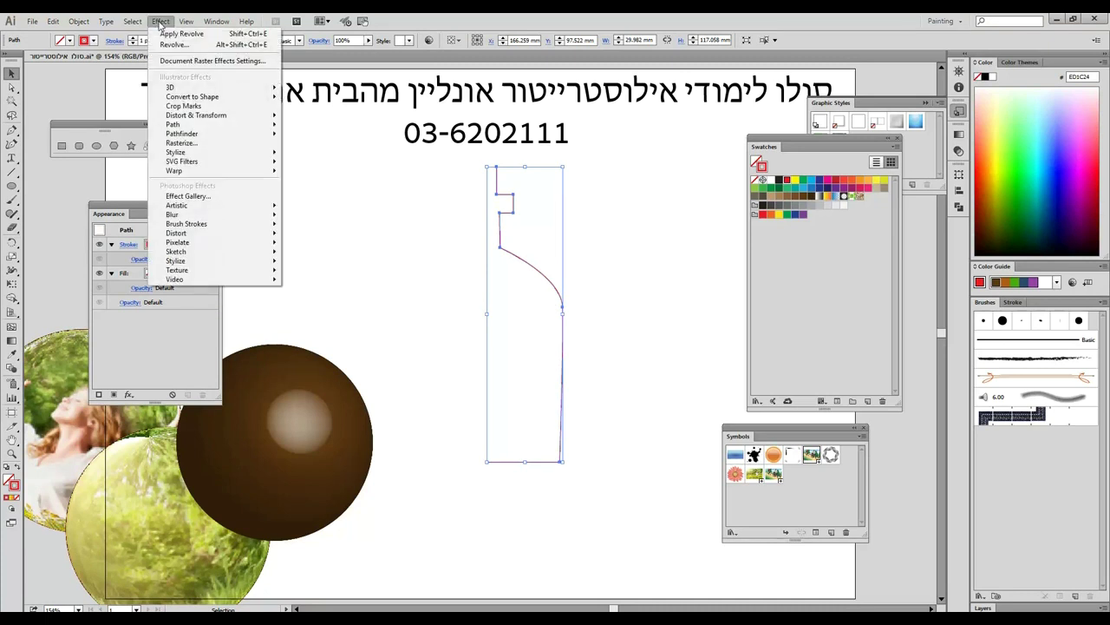
pyautogui.moveTo(178, 91)
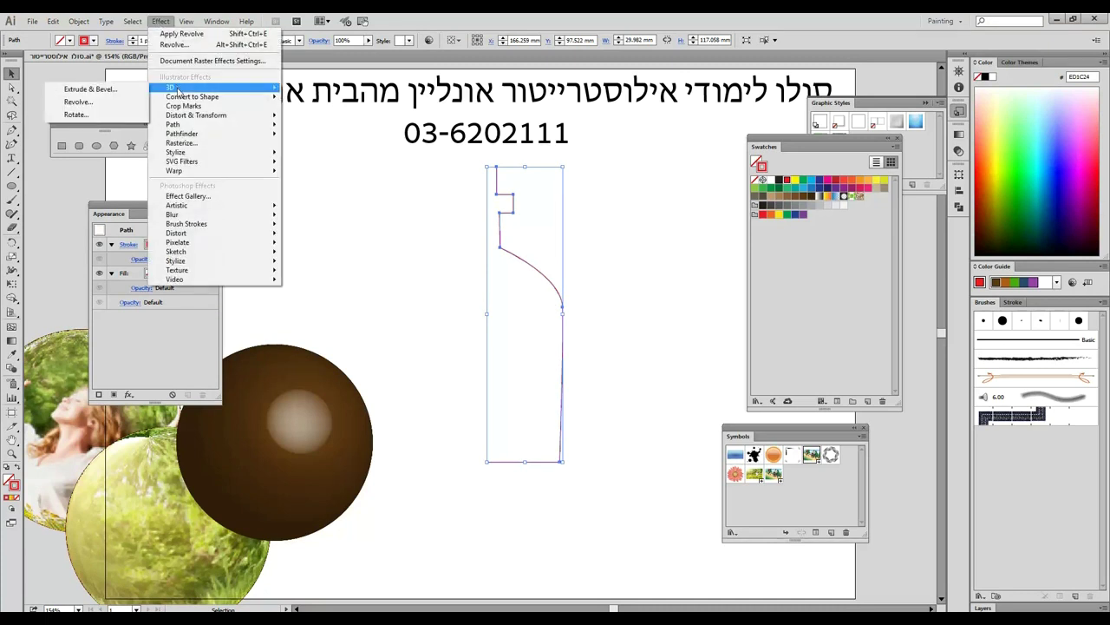
pyautogui.click(113, 103)
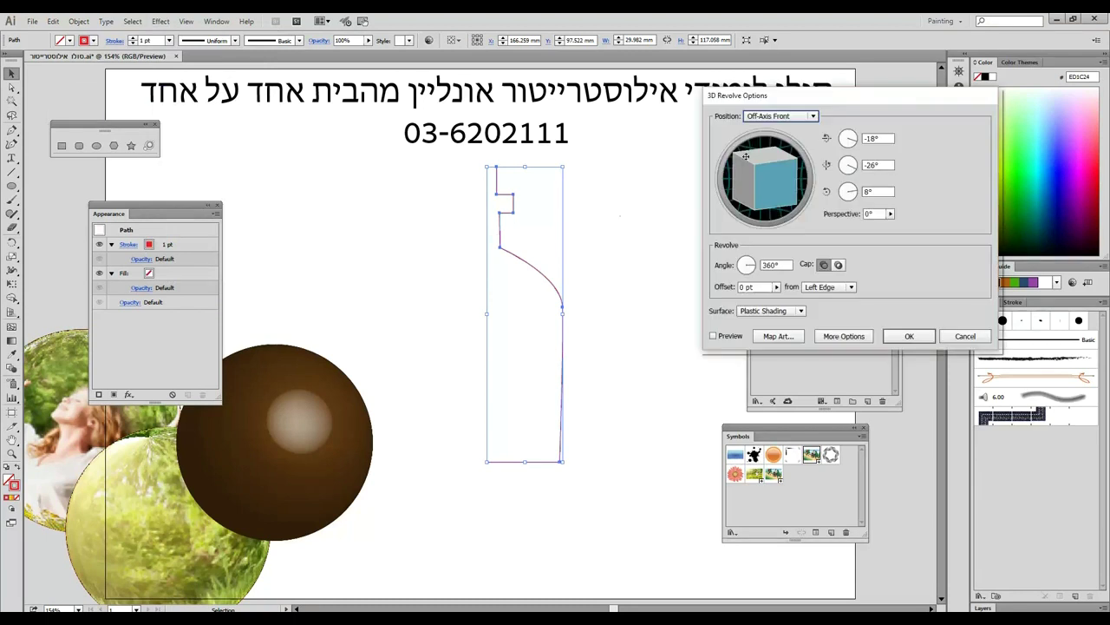
pyautogui.click(714, 336)
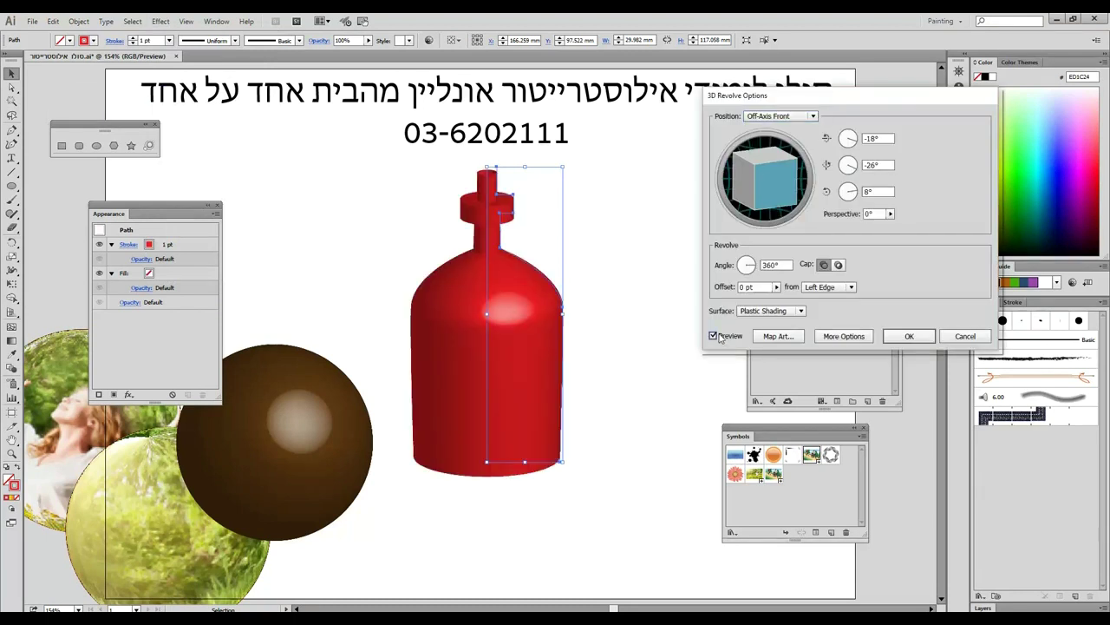
pyautogui.click(909, 336)
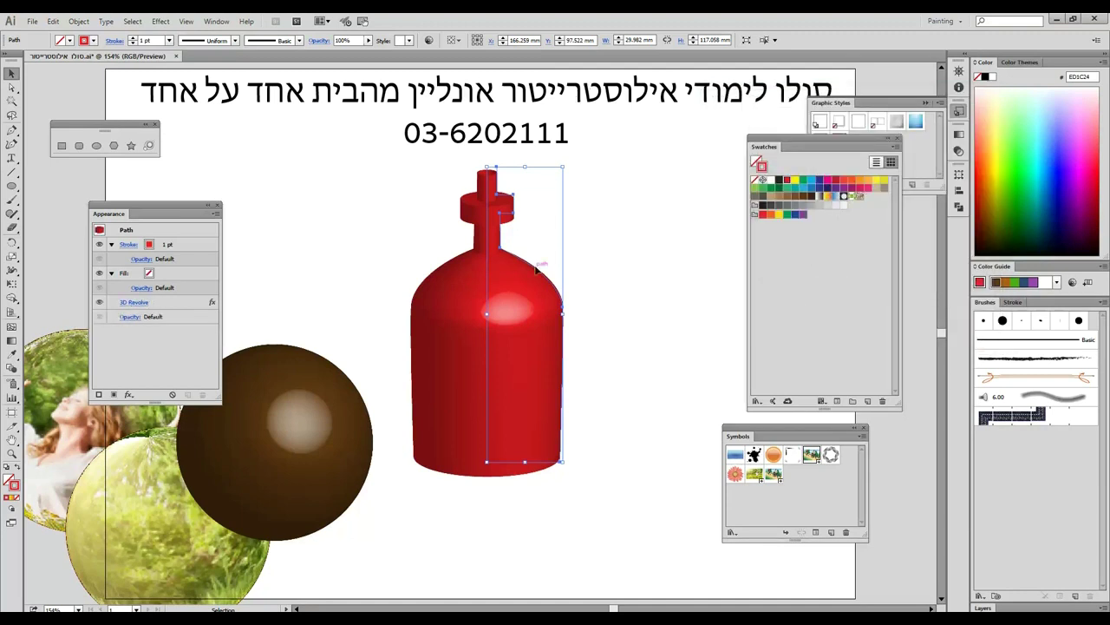
# Detach the Pen tool group and round the collar's lower outer corner and the neck's base by converting their anchor points to smooth.
pyautogui.moveTo(11, 130); pyautogui.dragTo(199, 184)
pyautogui.click(216, 183)
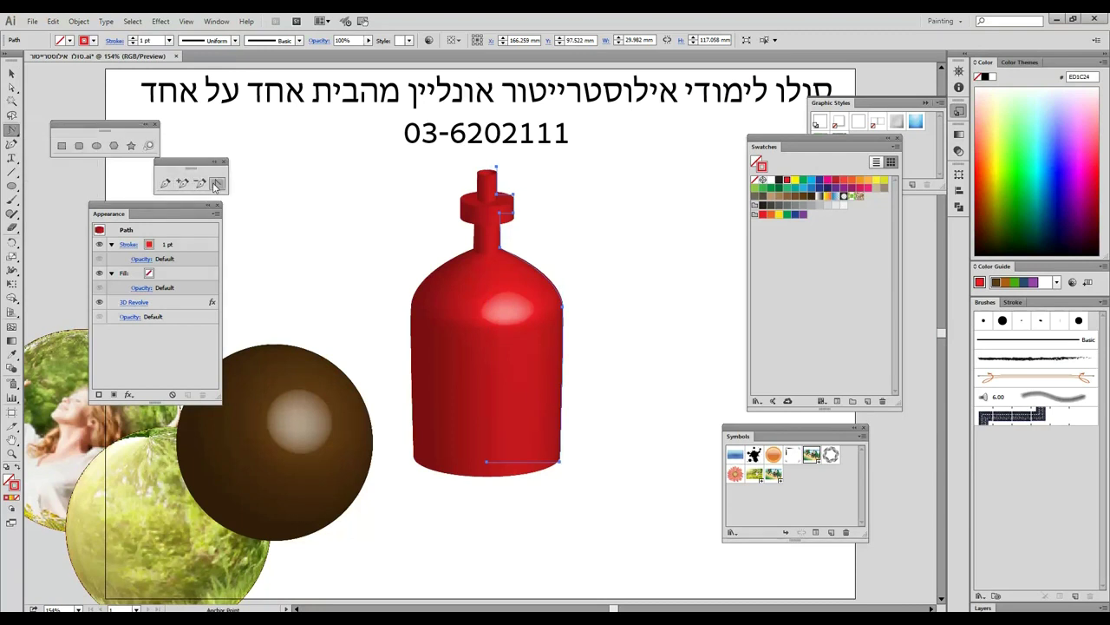
pyautogui.moveTo(514, 212); pyautogui.dragTo(512, 226)
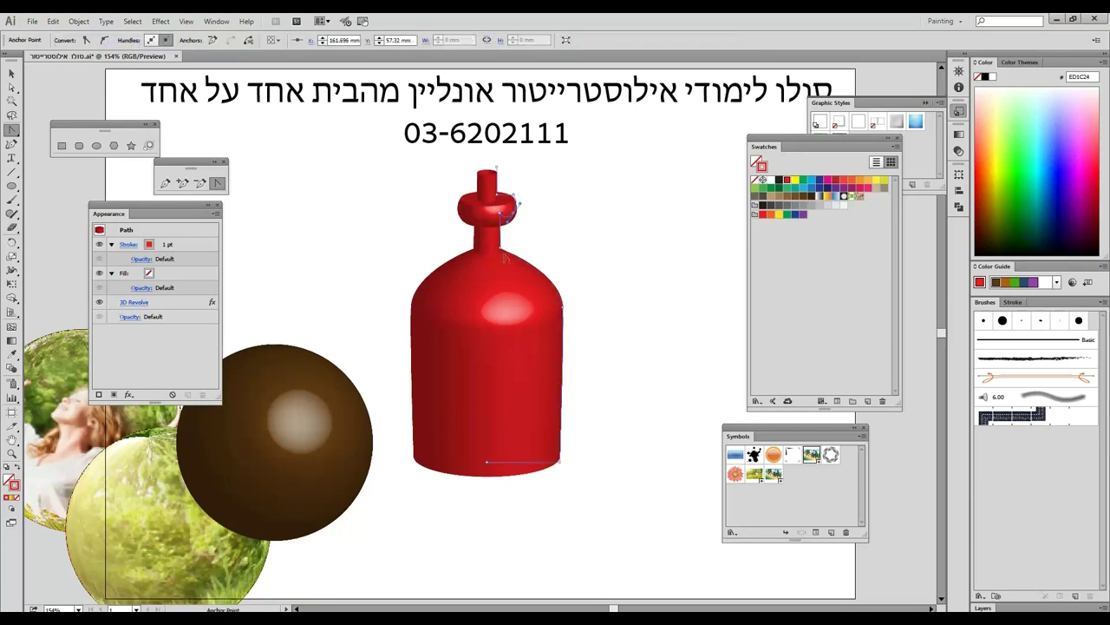
pyautogui.click(505, 250)
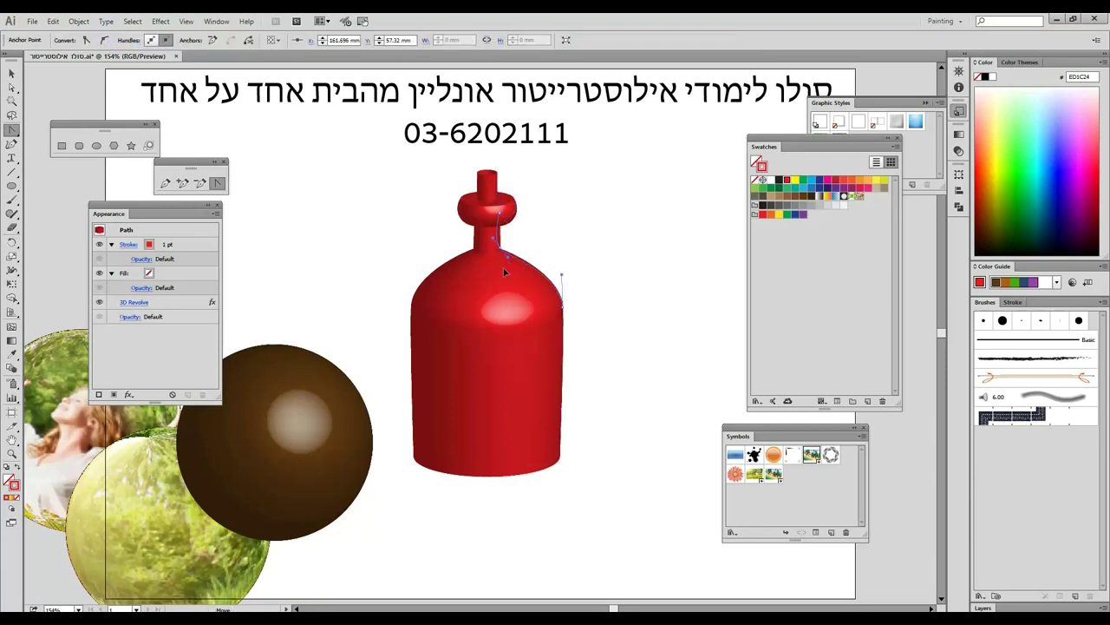
# Try a slimmer bottle by moving the body's shoulder and base anchor points inward, to a profile width of about 20 mm.
pyautogui.press('a')
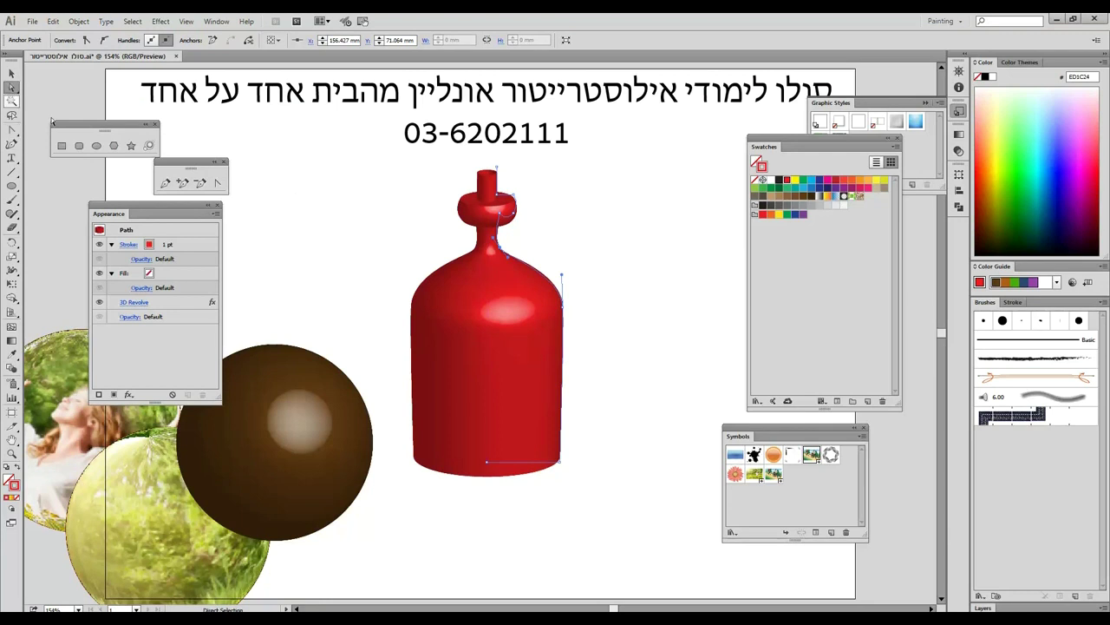
pyautogui.moveTo(610, 269); pyautogui.dragTo(556, 473)
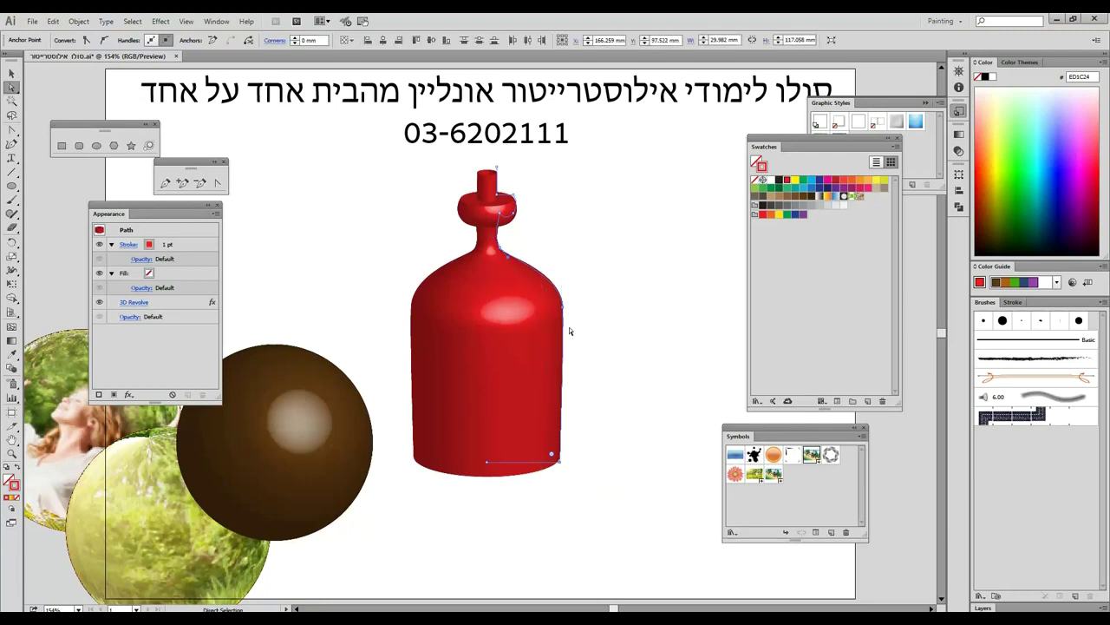
pyautogui.moveTo(563, 309); pyautogui.dragTo(525, 302)
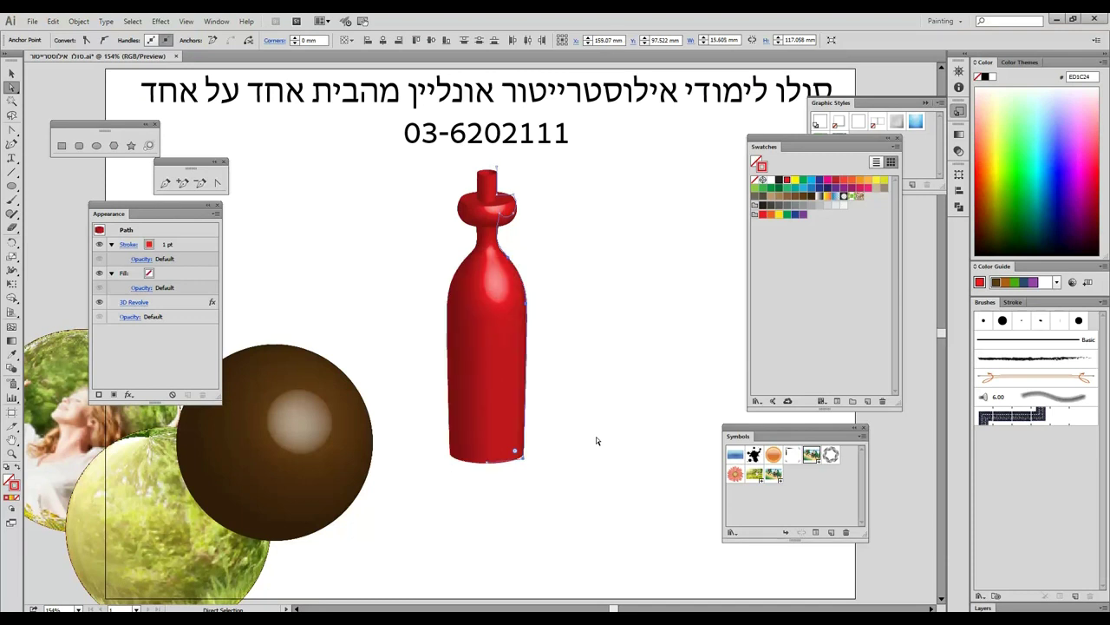
# Widen the bottle body to a profile width of about 33 mm and shift the whole bottle slightly to the right.
pyautogui.moveTo(551, 495); pyautogui.dragTo(502, 251)
pyautogui.moveTo(523, 460); pyautogui.dragTo(565, 460)
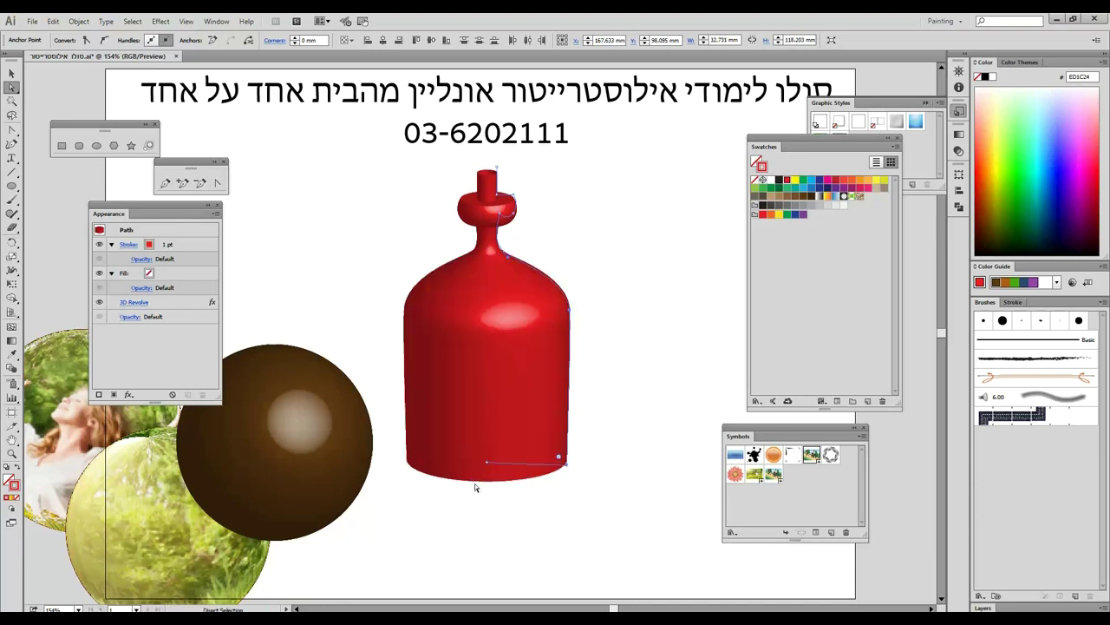
pyautogui.click(11, 73)
pyautogui.moveTo(548, 344); pyautogui.dragTo(579, 351)
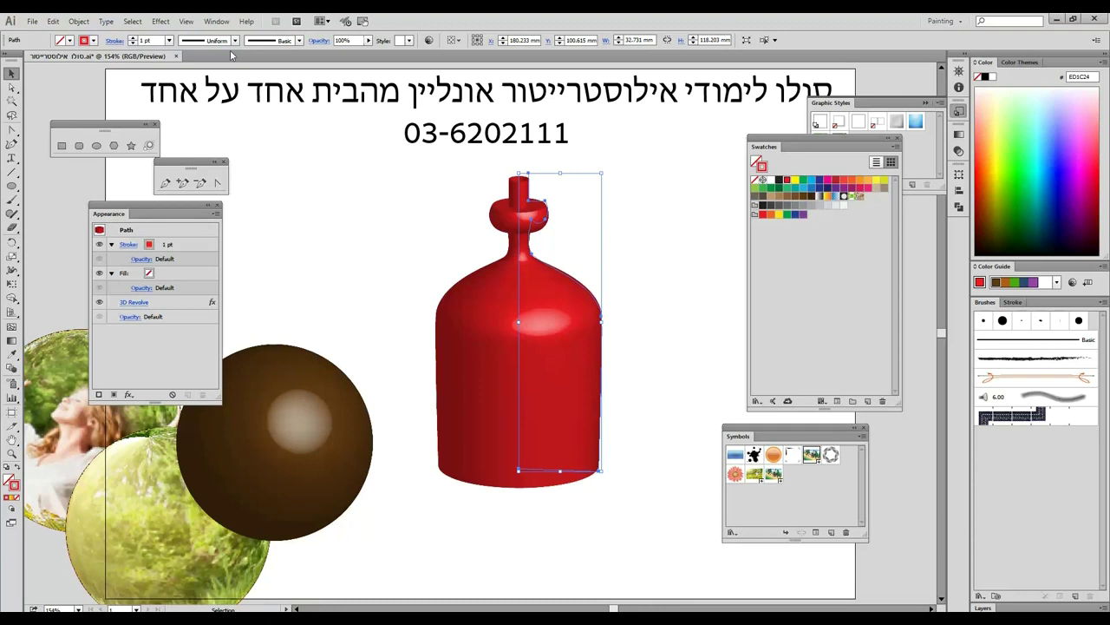
# Reopen the bottle's 3D Revolve effect with preview enabled and advance through its Map Art surfaces to surface 12 of 16.
pyautogui.click(134, 301)
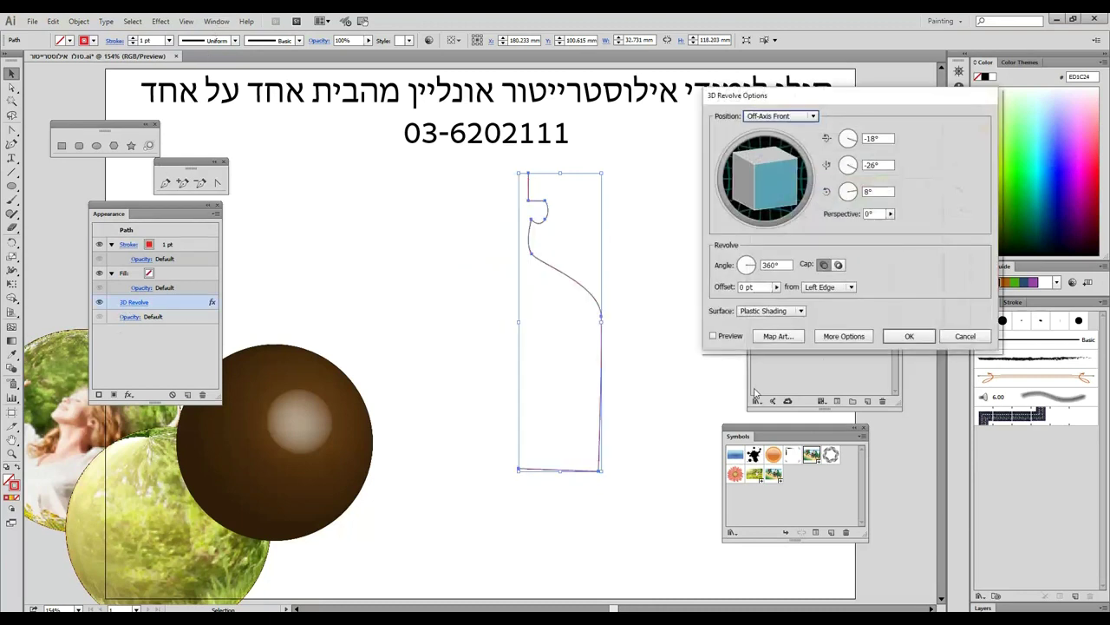
pyautogui.click(723, 337)
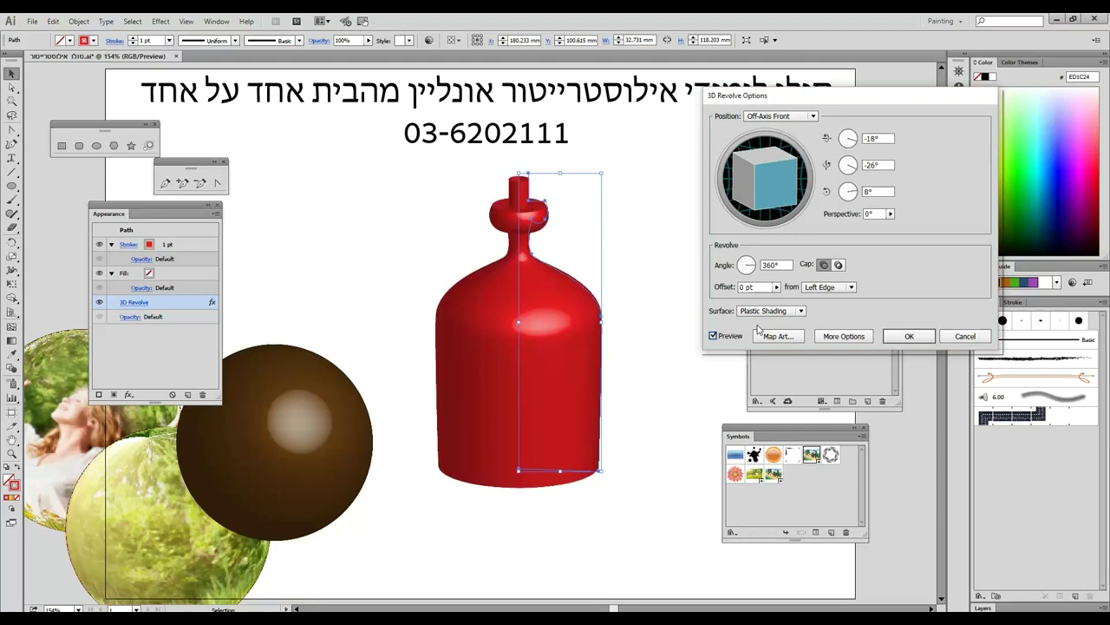
pyautogui.click(777, 337)
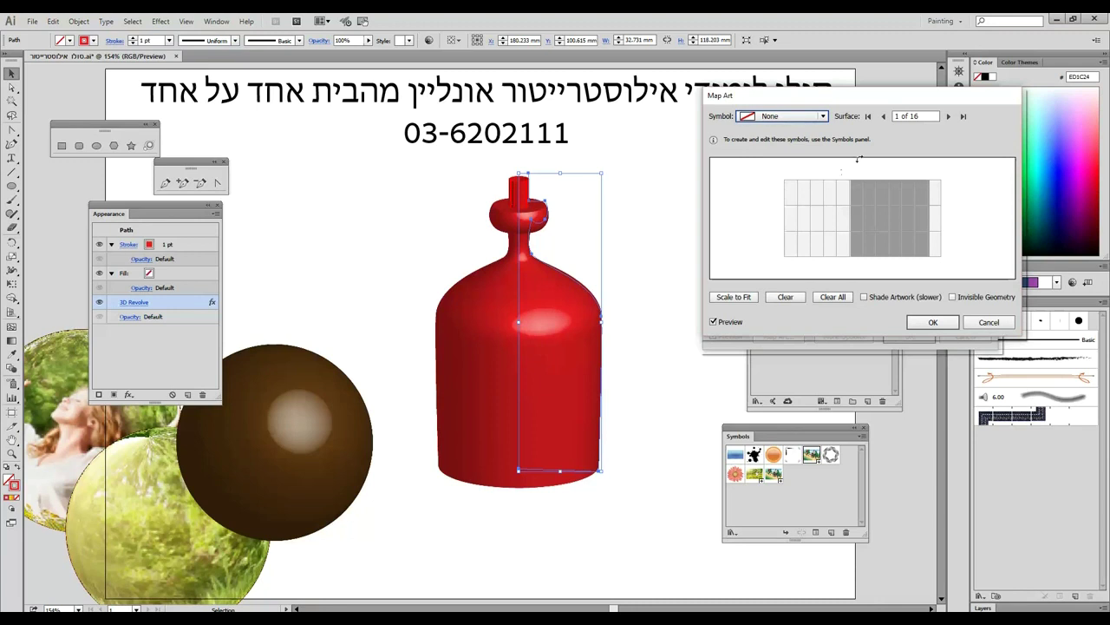
pyautogui.click(948, 116)
pyautogui.click(949, 116)
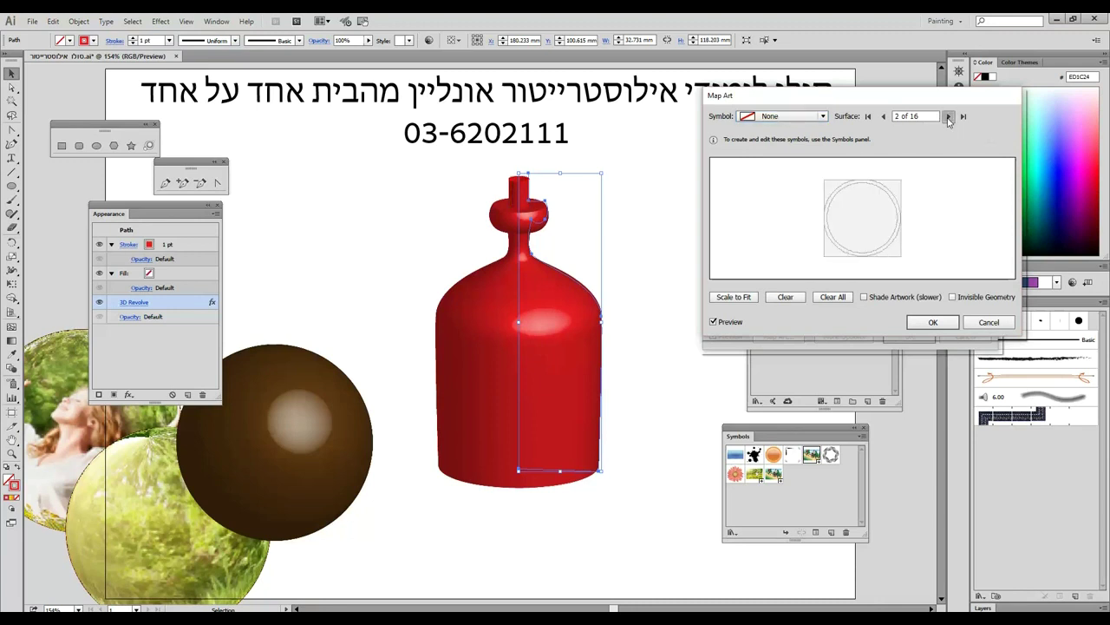
pyautogui.click(948, 116)
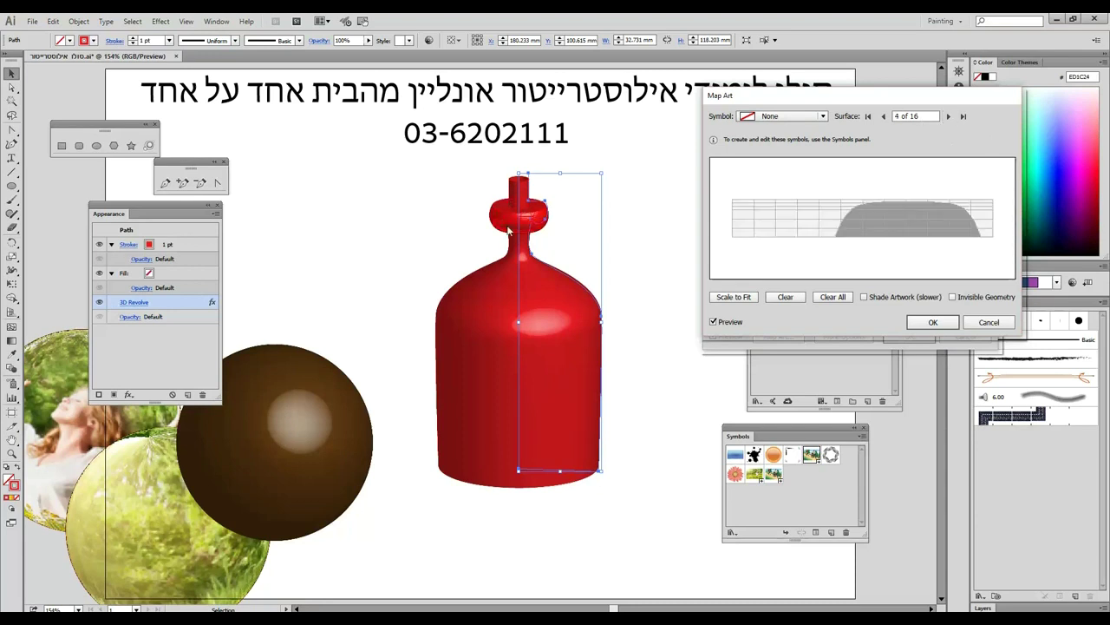
pyautogui.click(948, 117)
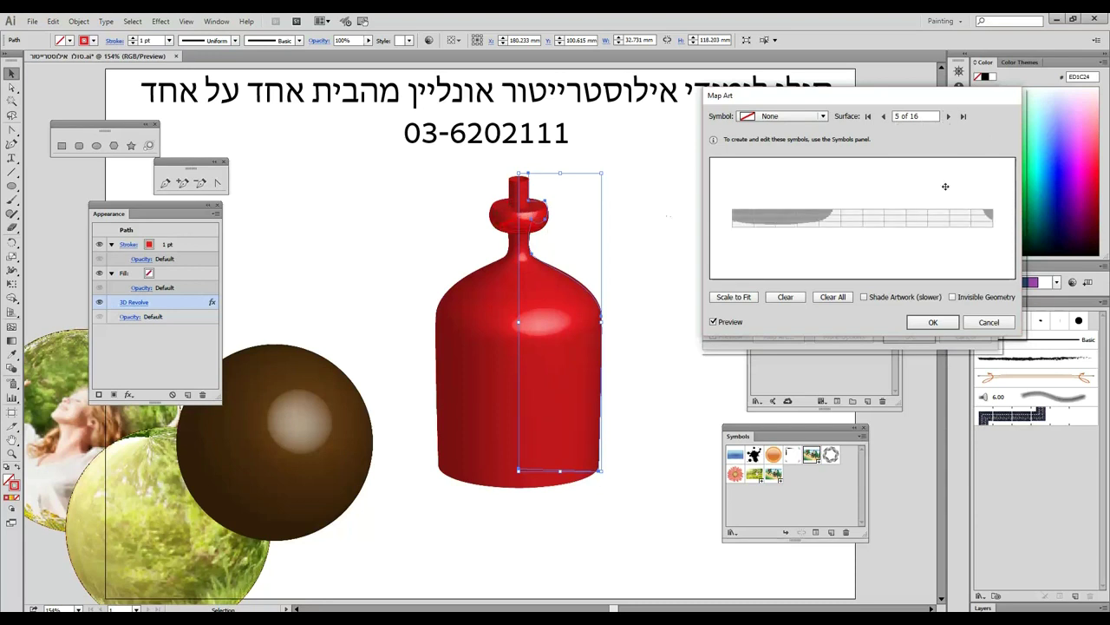
pyautogui.click(948, 117)
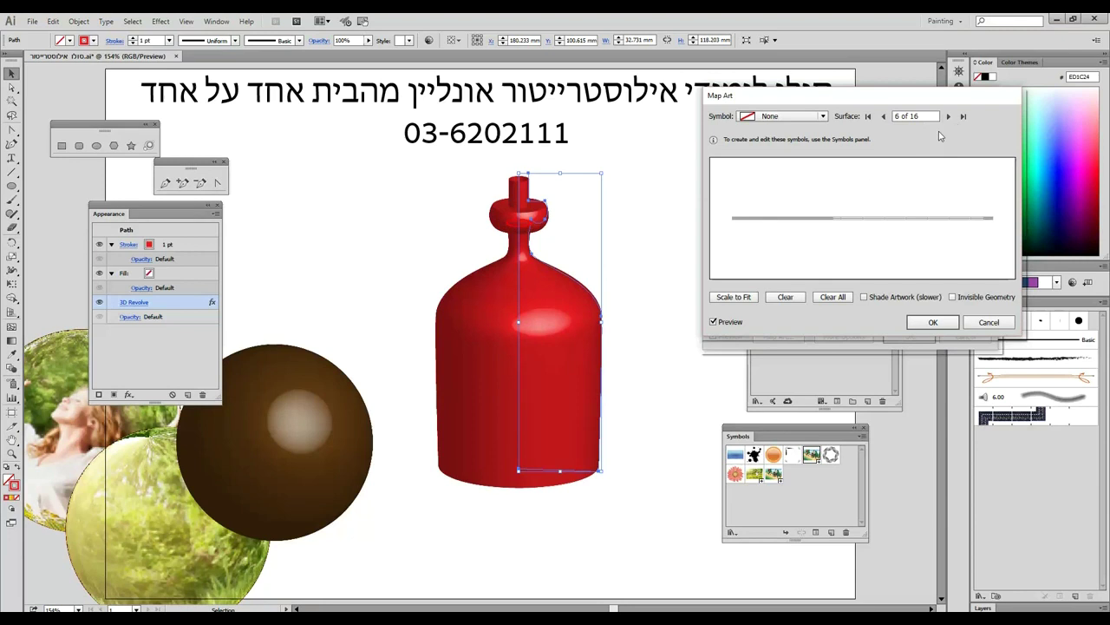
pyautogui.click(949, 117)
pyautogui.click(949, 116)
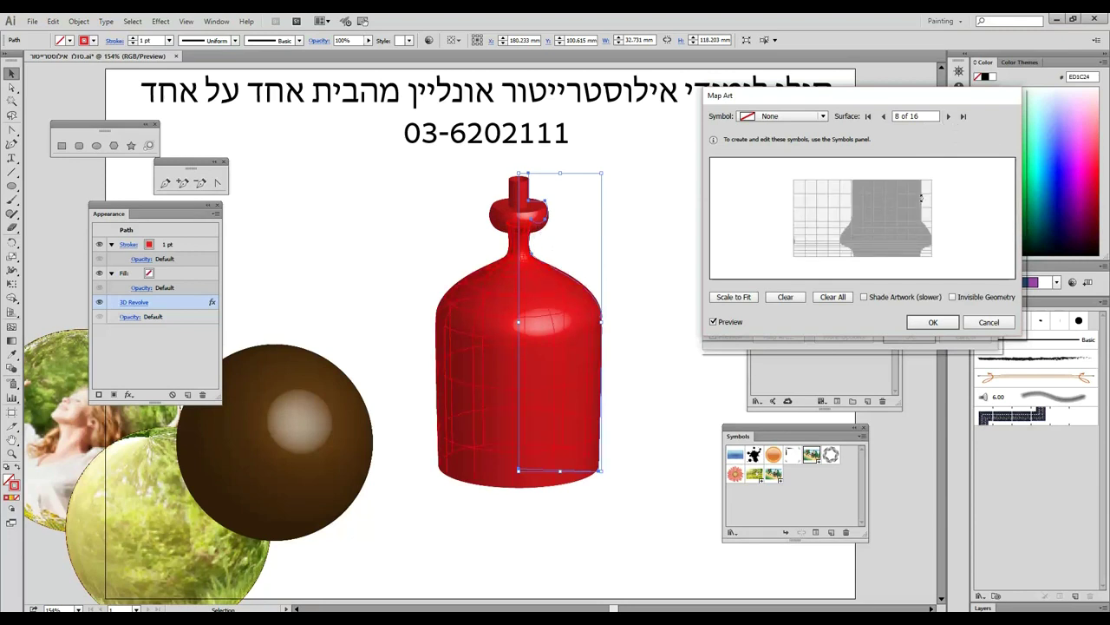
pyautogui.click(949, 116)
pyautogui.click(949, 116)
pyautogui.click(949, 116)
pyautogui.click(949, 117)
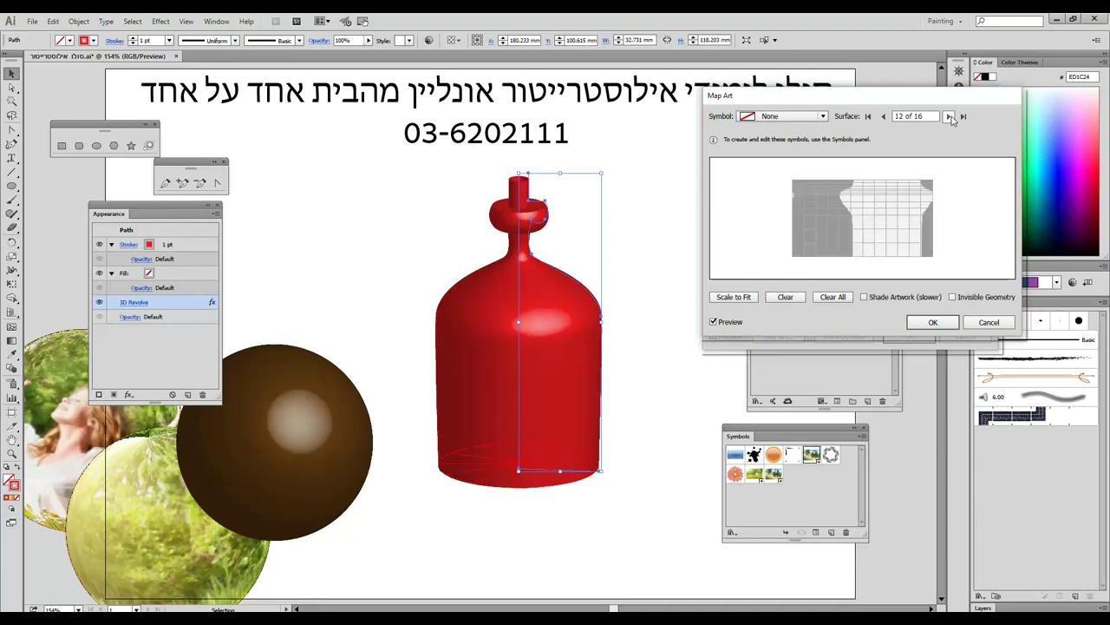
# Map the New Symbol 1 picture onto surface 12 of the bottle and scale it to fit the surface.
pyautogui.click(814, 116)
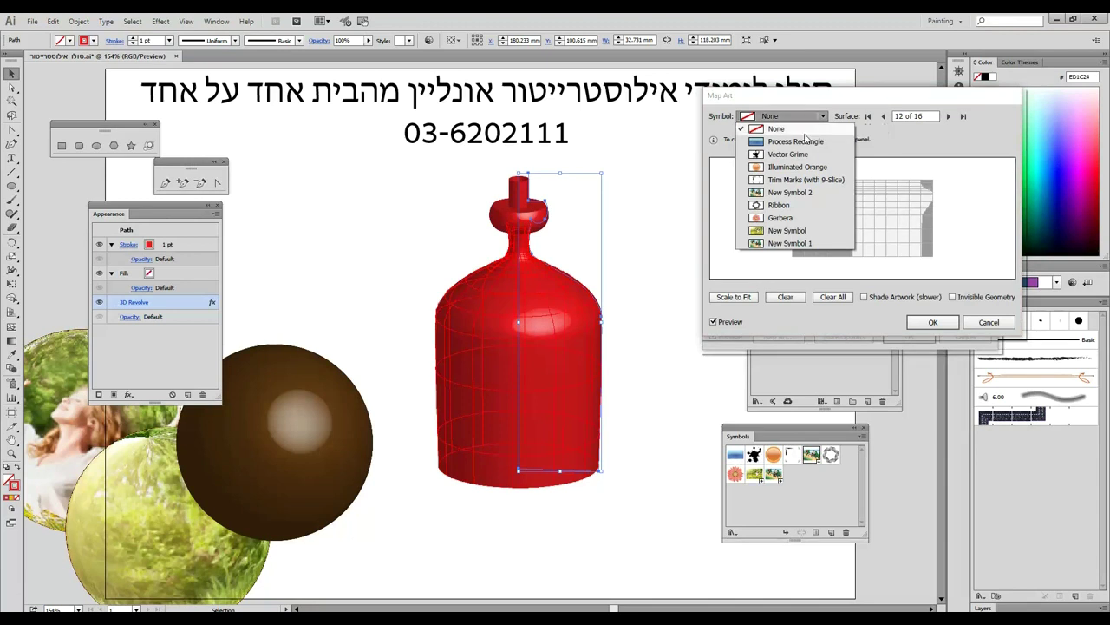
pyautogui.click(796, 254)
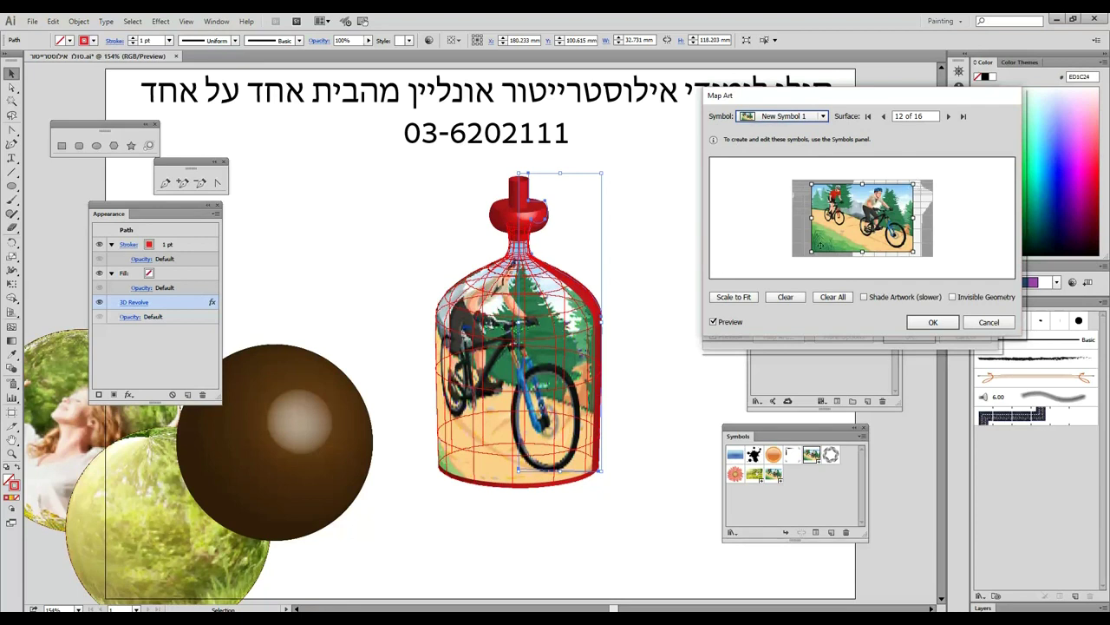
pyautogui.click(735, 297)
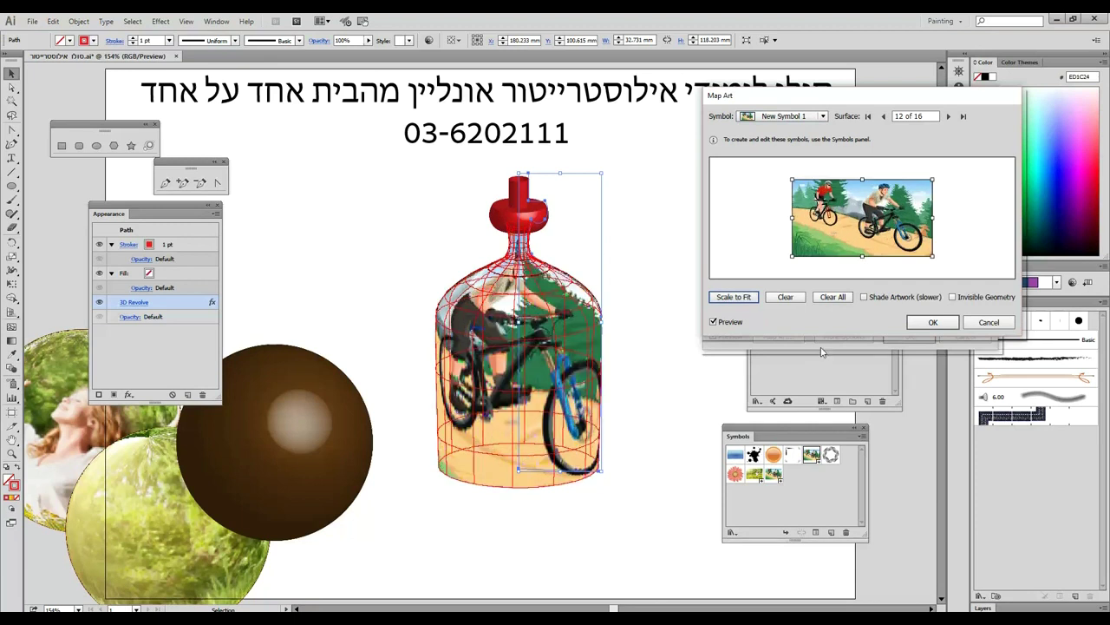
# Map the New Symbol picture onto surface 14, scale it to fit, and apply the art mapping and the bottle's 3D Revolve settings.
pyautogui.click(948, 117)
pyautogui.click(948, 117)
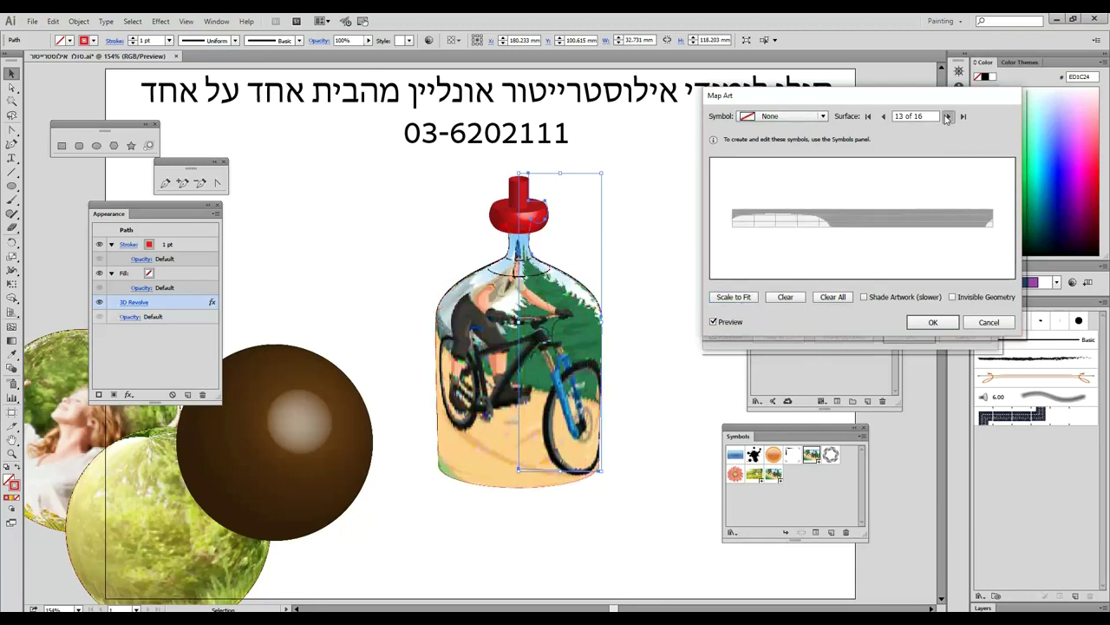
pyautogui.click(808, 115)
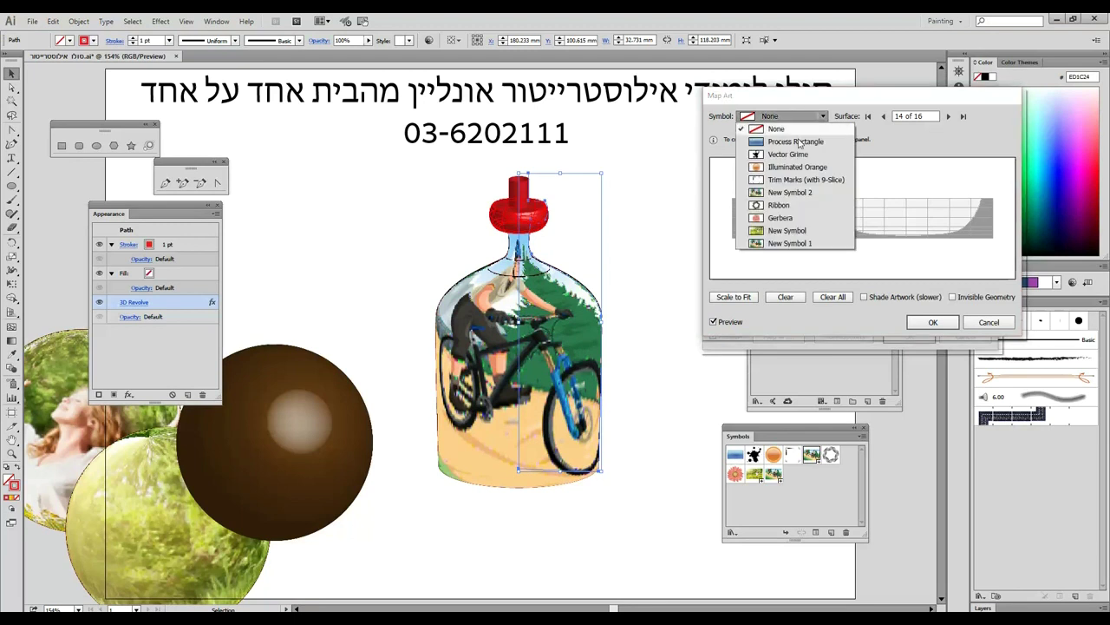
pyautogui.click(774, 230)
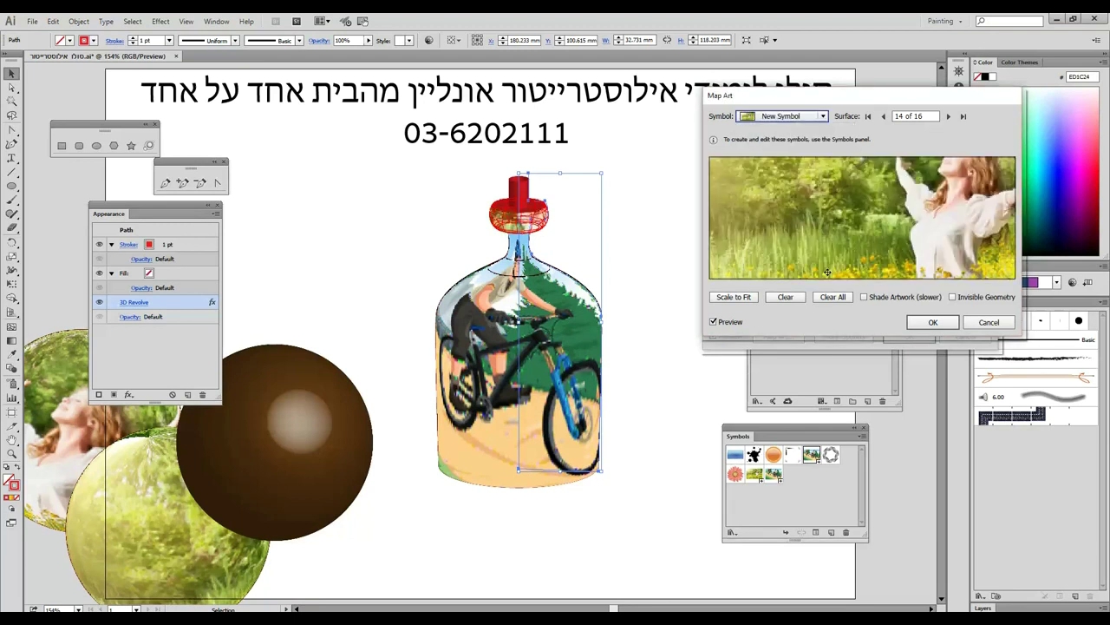
pyautogui.click(729, 300)
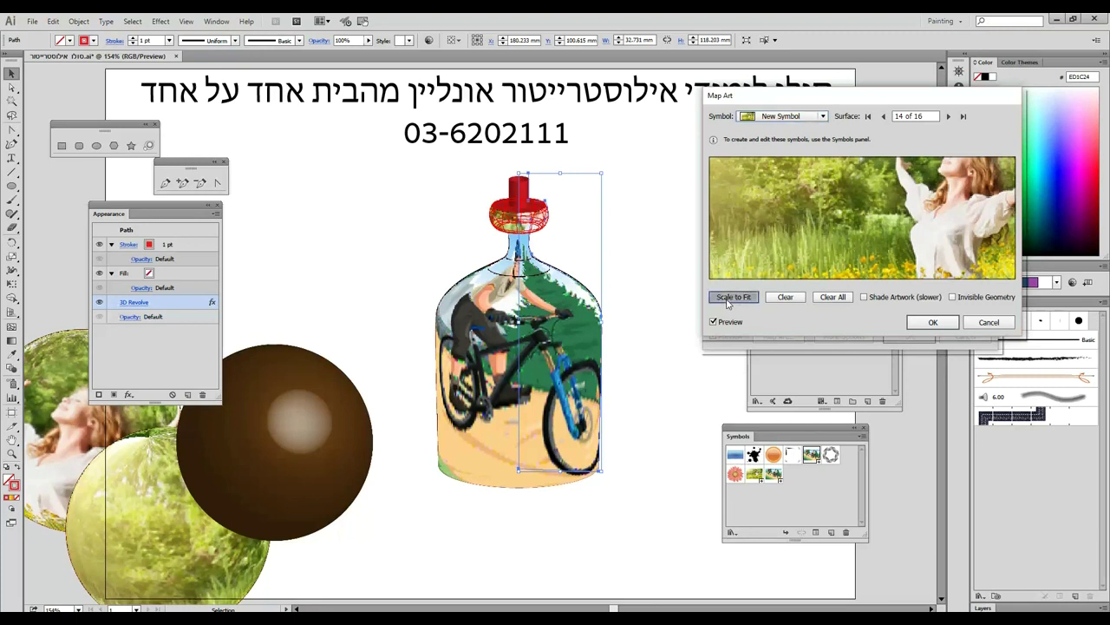
pyautogui.click(933, 323)
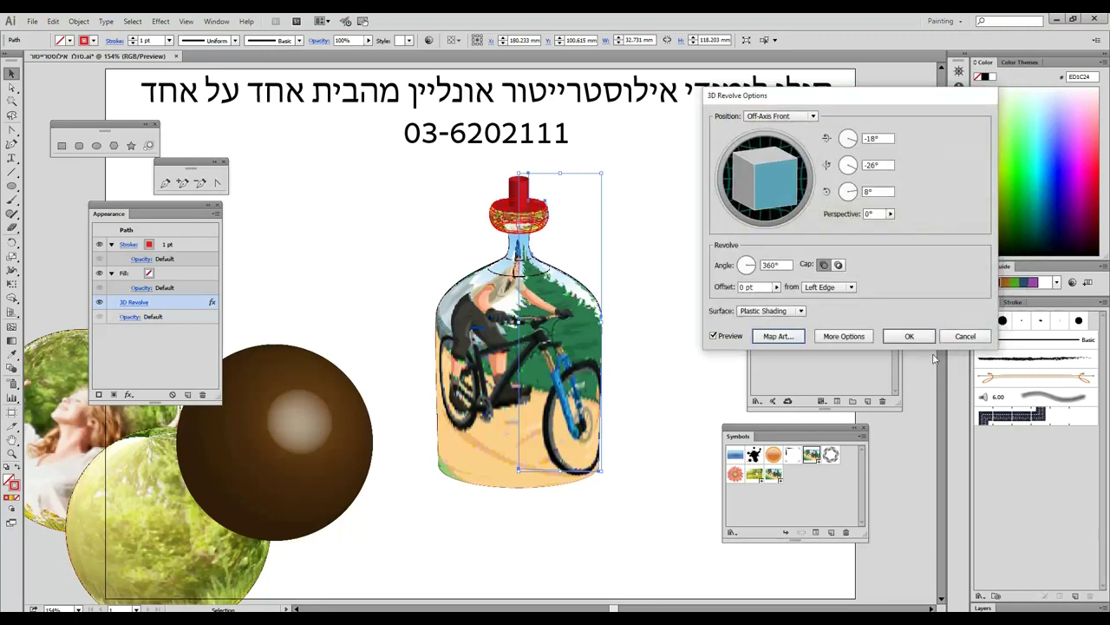
pyautogui.click(905, 335)
# Make a copy of the picture-mapped bottle and place it to the left of the original.
pyautogui.moveTo(550, 350); pyautogui.dragTo(460, 358)
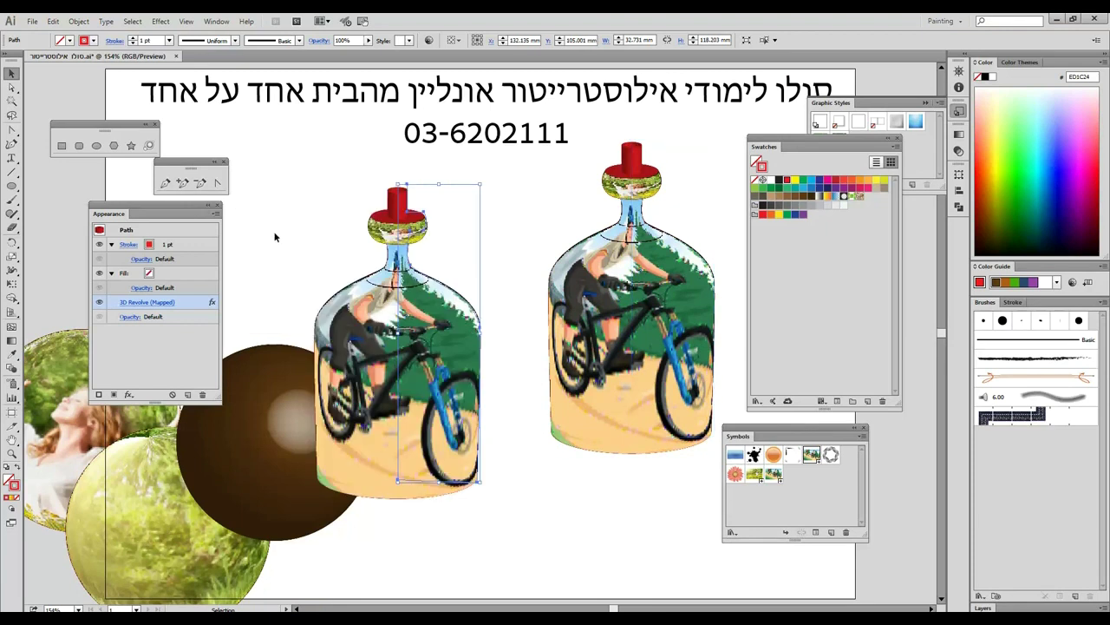
pyautogui.click(162, 22)
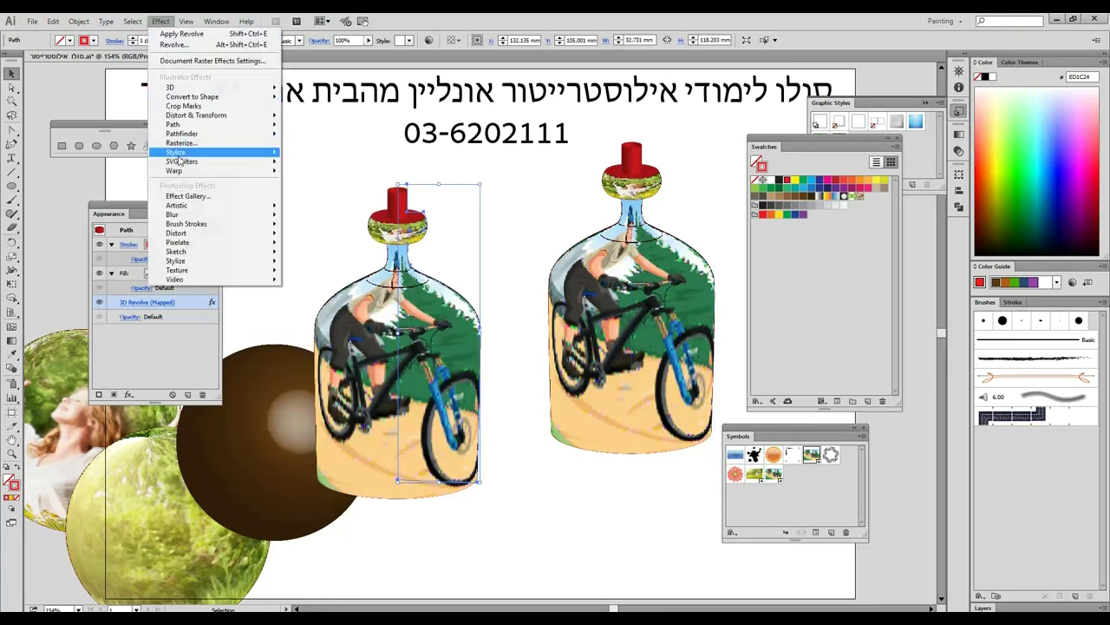
pyautogui.click(191, 366)
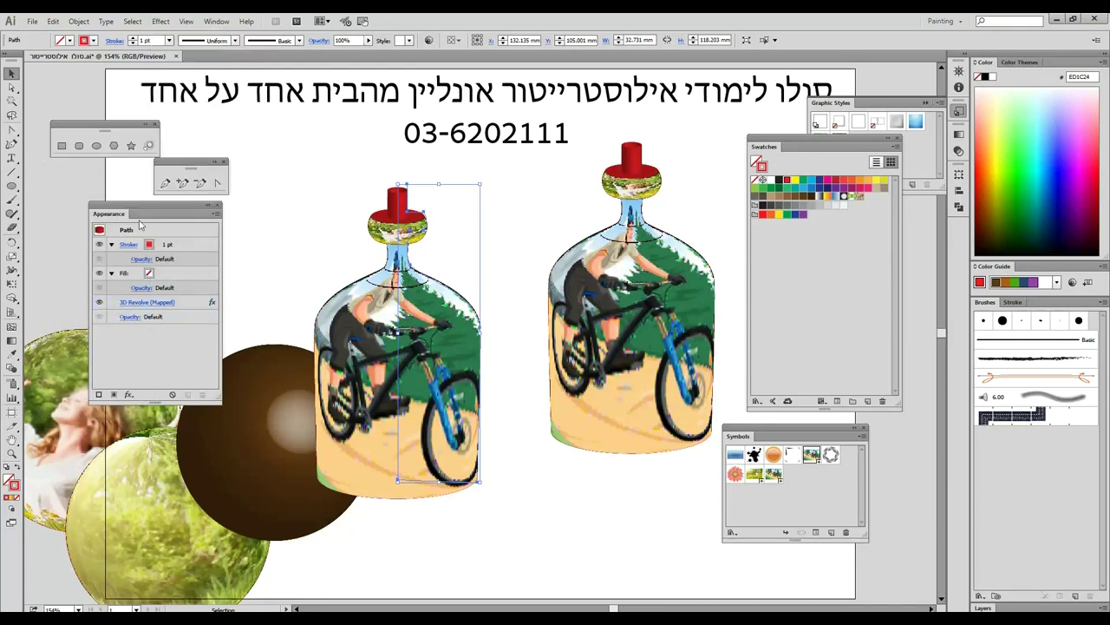
# Edit the copied bottle's 3D Revolve effect with preview enabled, rotating it to -71°, 54° and -20°, and apply it.
pyautogui.click(139, 302)
pyautogui.click(713, 336)
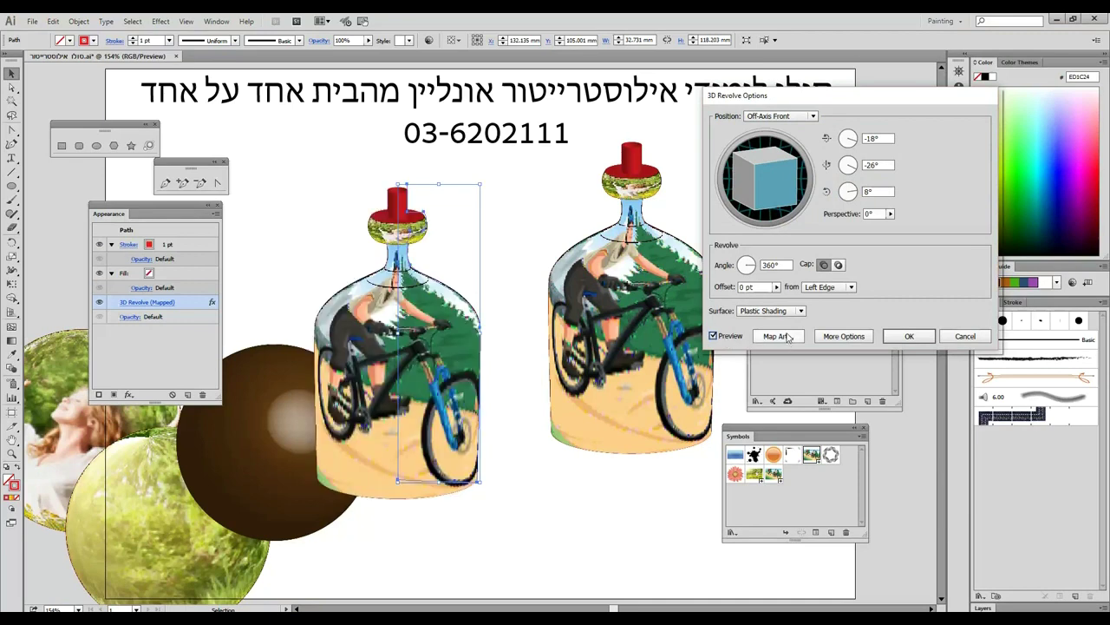
pyautogui.moveTo(747, 157); pyautogui.dragTo(733, 182)
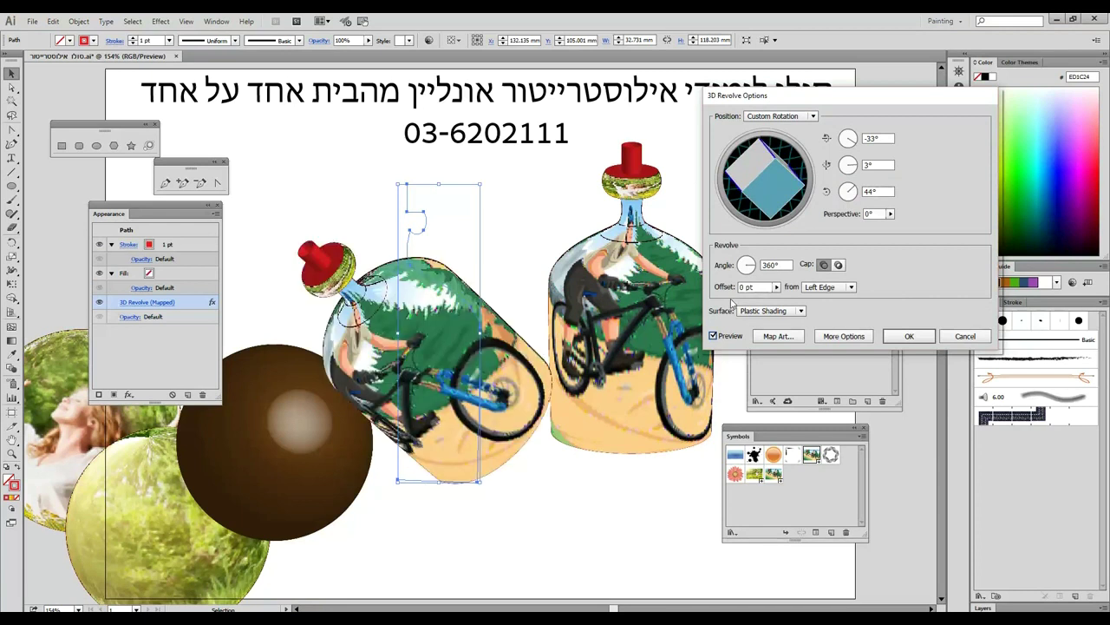
pyautogui.moveTo(790, 173); pyautogui.dragTo(756, 195)
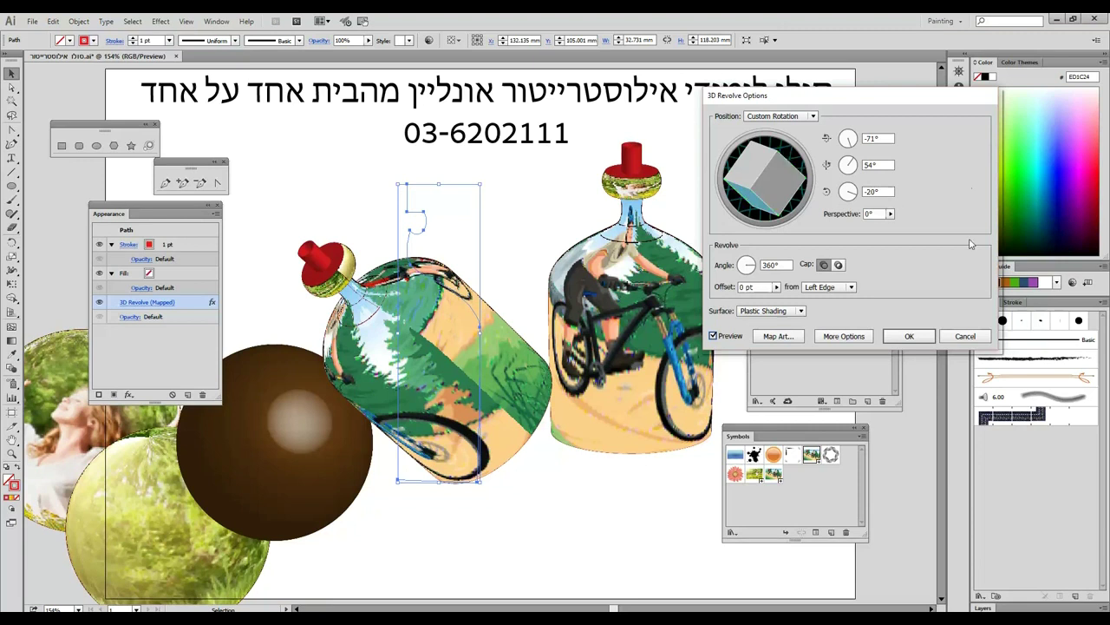
pyautogui.click(909, 336)
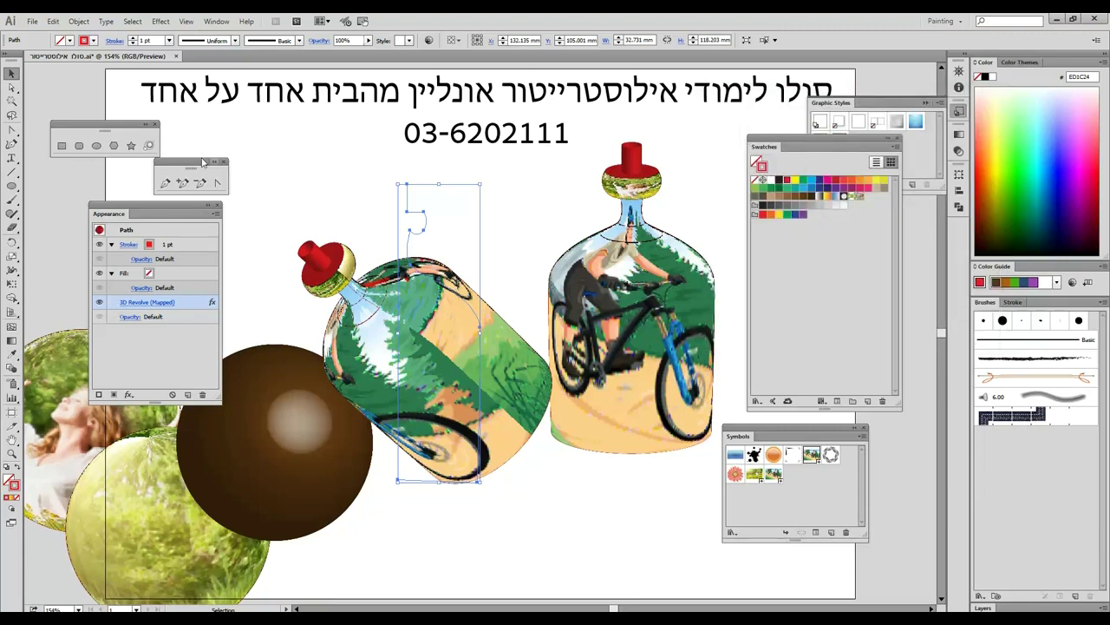
# Delete both bottles and the two picture-mapped spheres, keeping only the brown sphere.
pyautogui.click(356, 214)
pyautogui.moveTo(354, 184); pyautogui.dragTo(597, 297)
pyautogui.press('Delete')
pyautogui.click(655, 374)
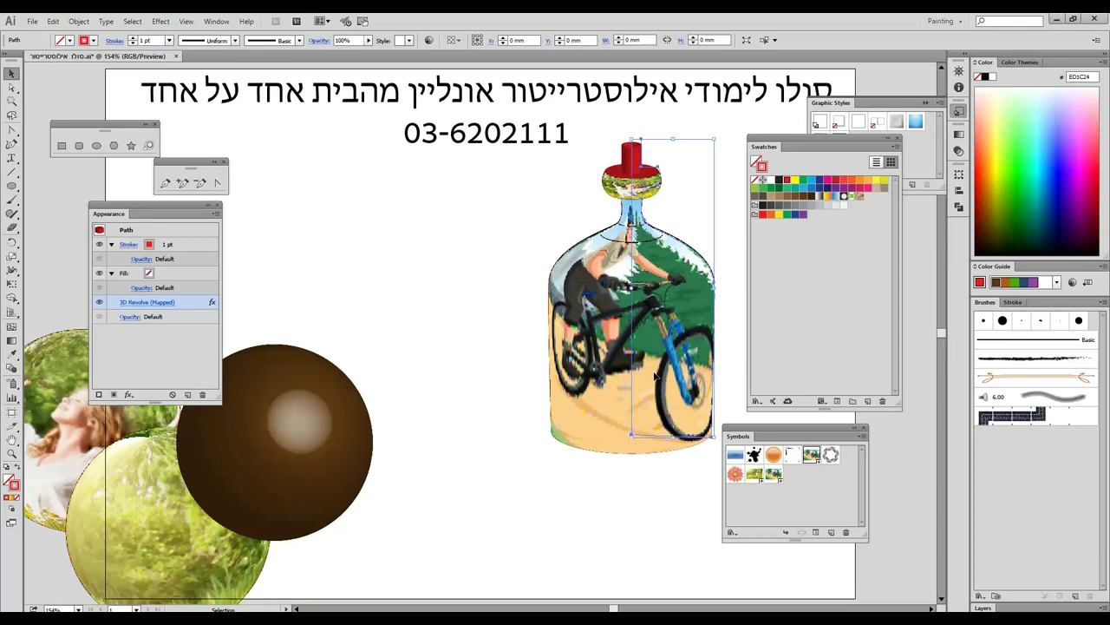
pyautogui.press('Delete')
pyautogui.click(114, 458)
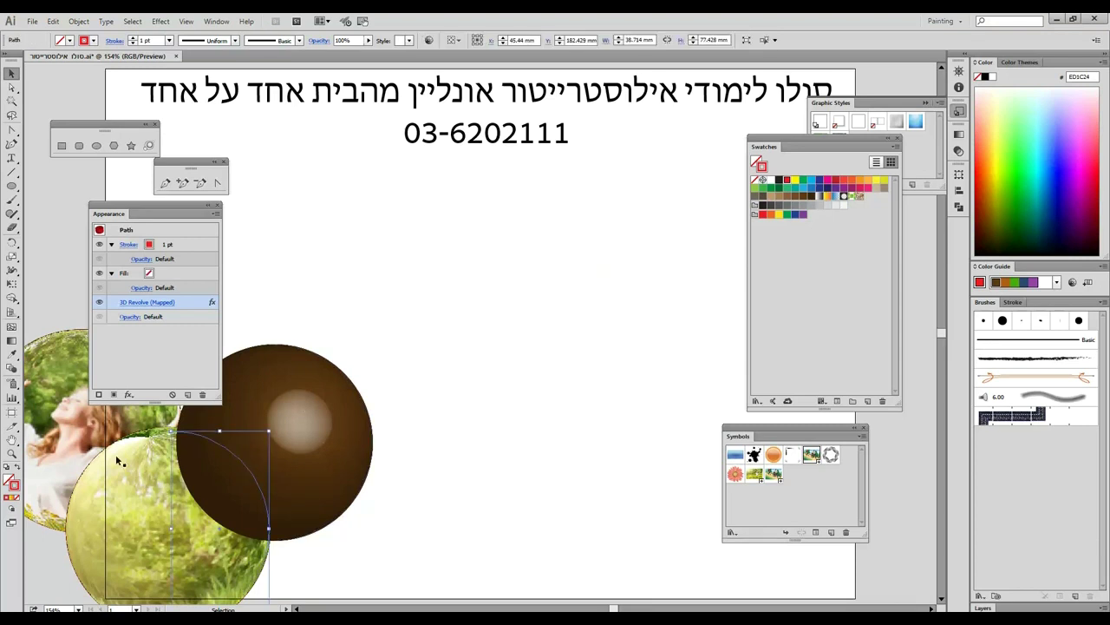
pyautogui.press('Delete')
pyautogui.click(114, 458)
pyautogui.press('Delete')
# Move the brown sphere to the middle of the artboard and change its stroke colour to magenta.
pyautogui.click(315, 427)
pyautogui.moveTo(315, 427); pyautogui.dragTo(507, 378)
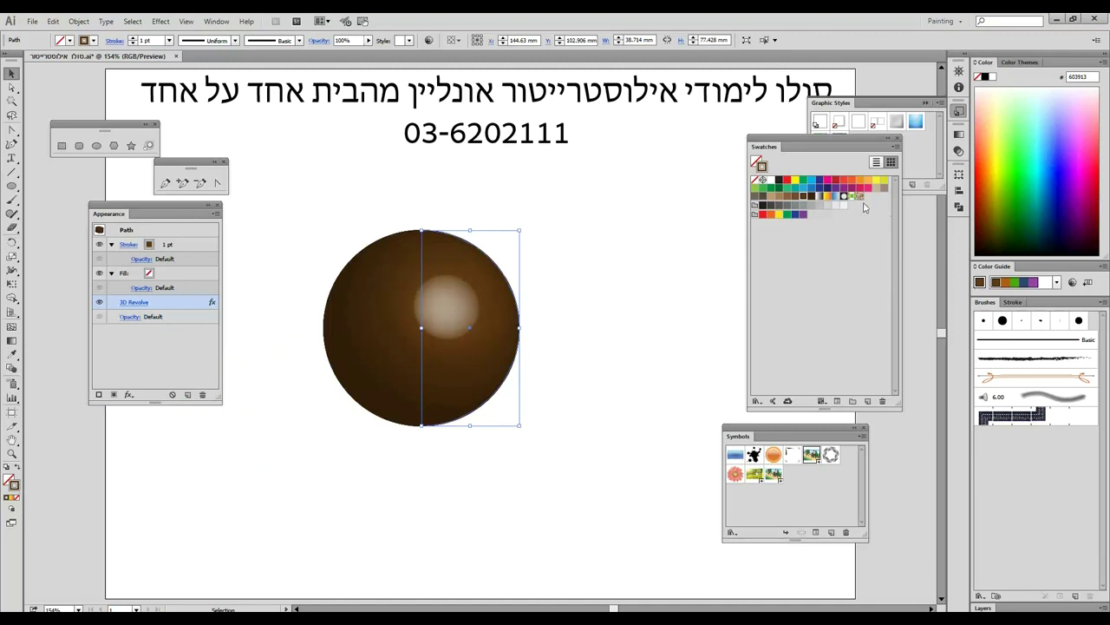
pyautogui.click(826, 182)
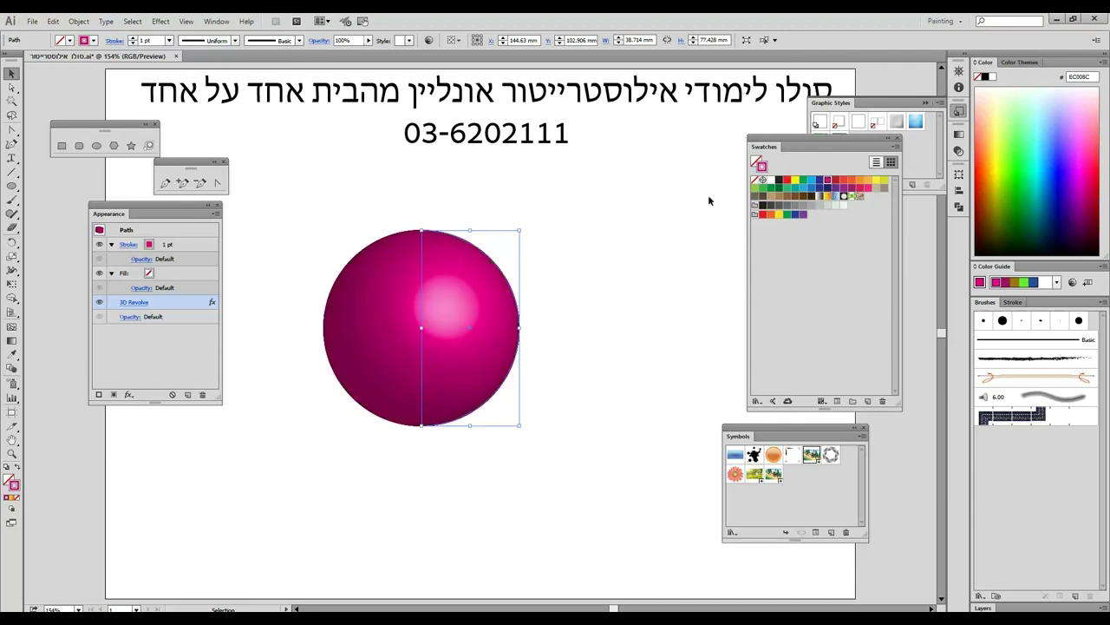
# Shrink the magenta sphere to about 4.3 mm in height and duplicate it twice to form a triangular cluster of three.
pyautogui.moveTo(520, 232); pyautogui.dragTo(422, 420)
pyautogui.click(385, 404)
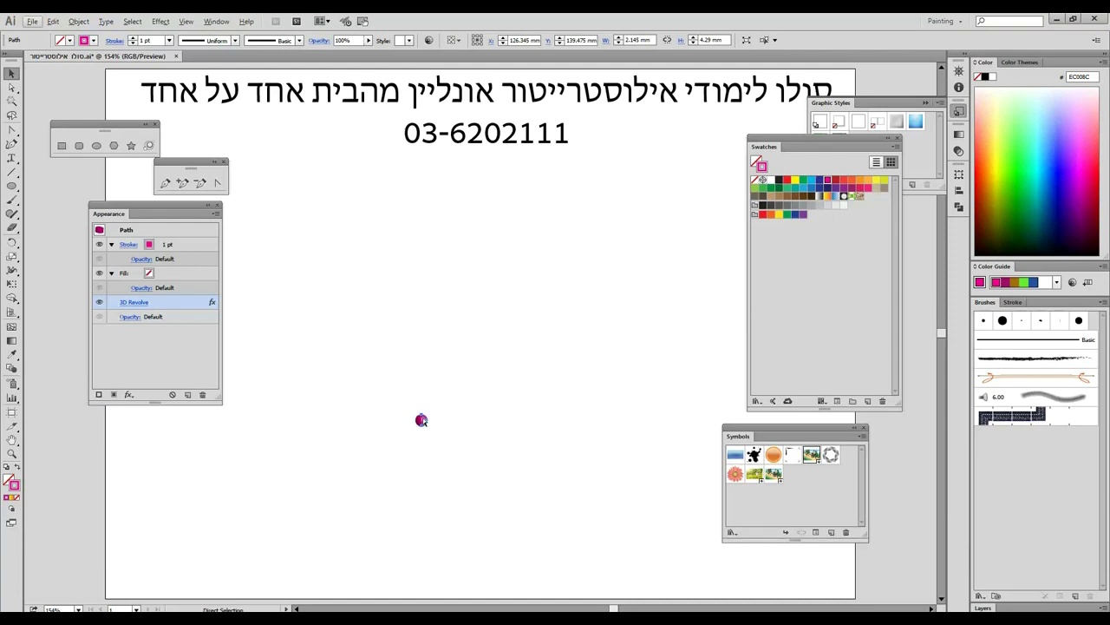
pyautogui.hotkey('ctrl', '=')
pyautogui.hotkey('ctrl', '=')
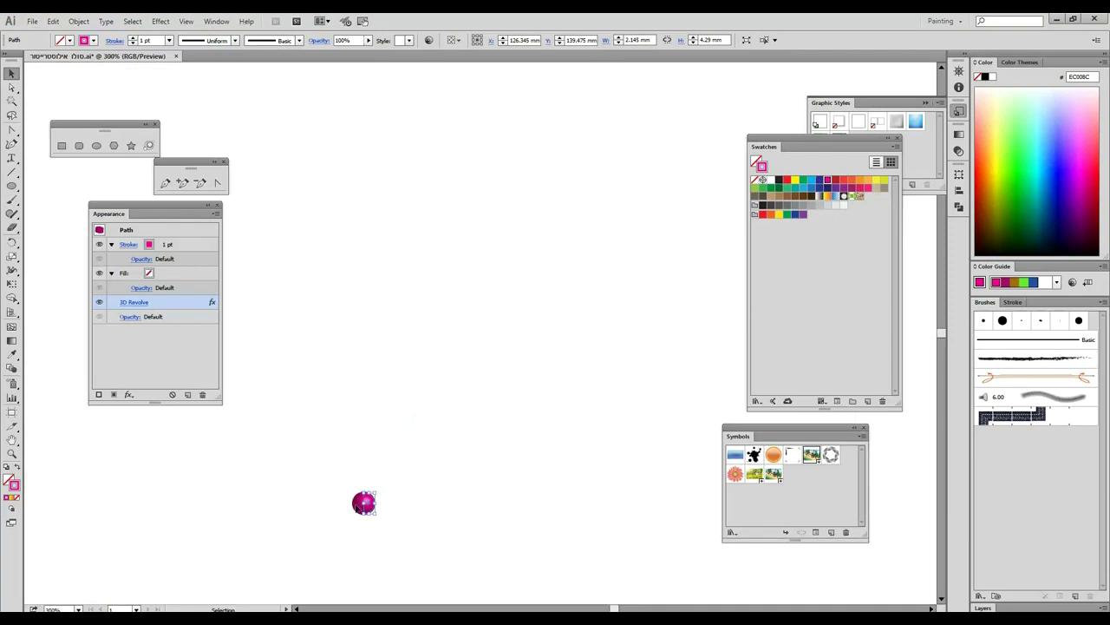
pyautogui.moveTo(363, 504); pyautogui.dragTo(333, 490)
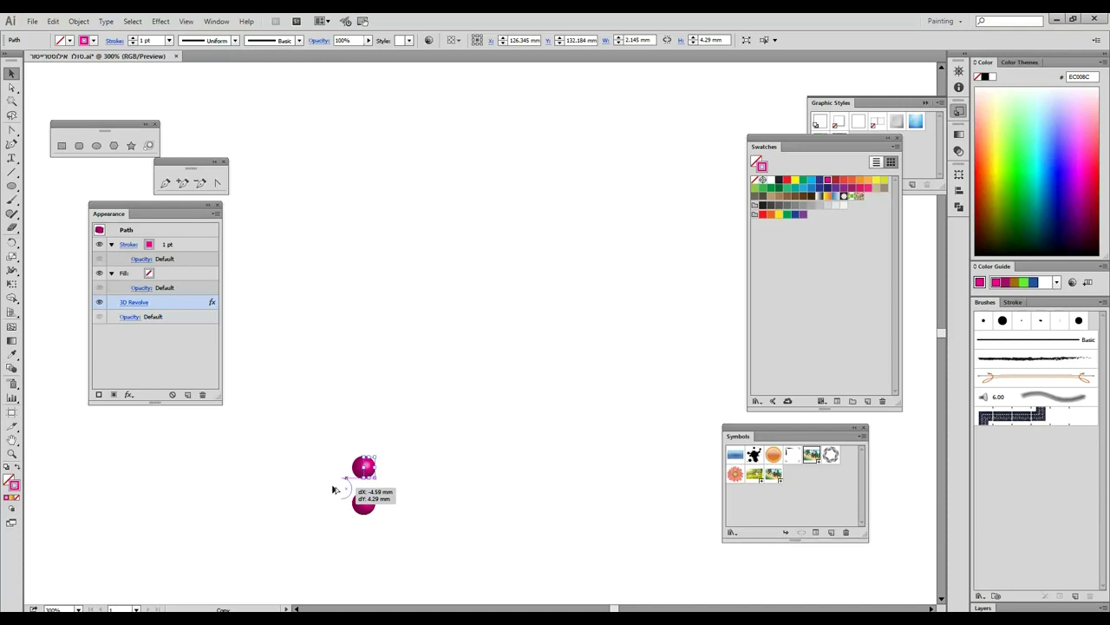
pyautogui.moveTo(332, 489); pyautogui.dragTo(332, 490)
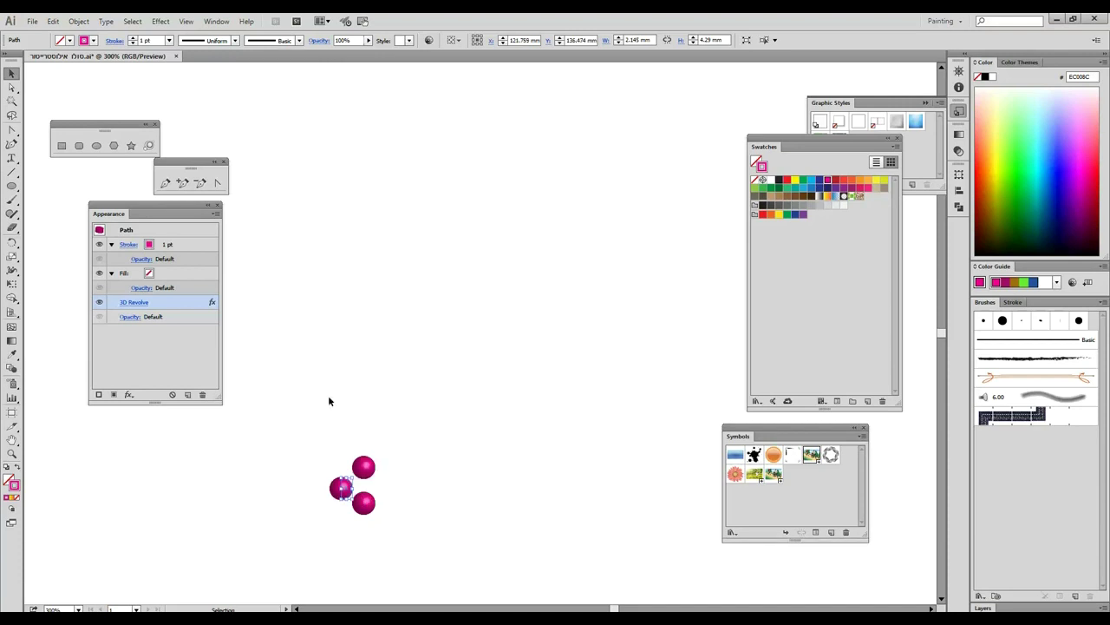
# Save the three-sphere cluster as a pattern swatch and move the cluster off the artboard to the left.
pyautogui.moveTo(325, 439); pyautogui.dragTo(404, 527)
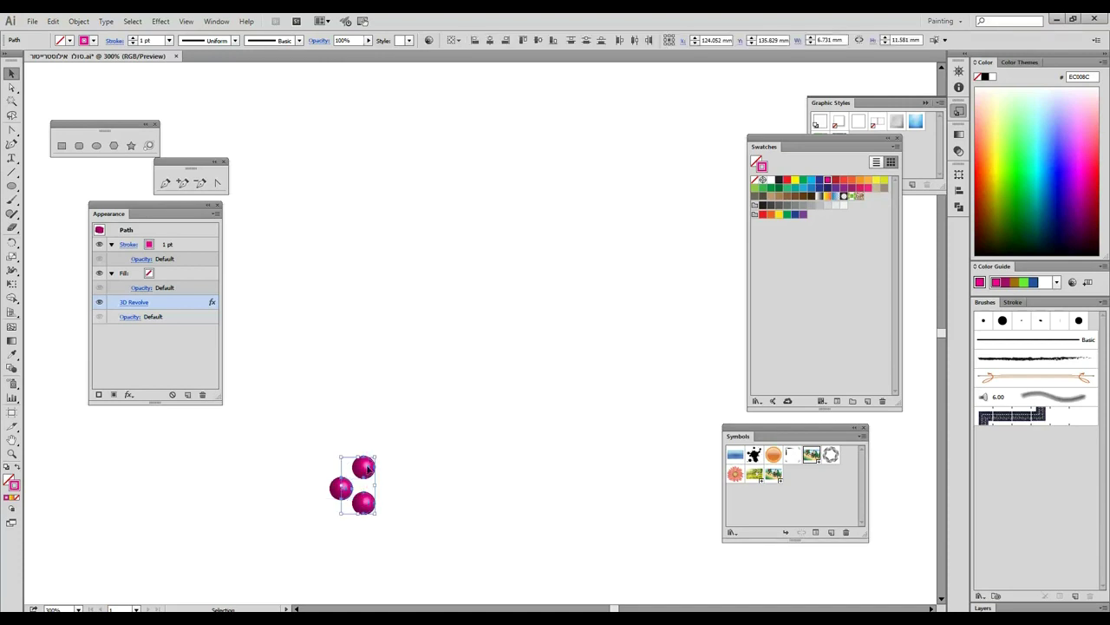
pyautogui.moveTo(362, 469); pyautogui.dragTo(769, 279)
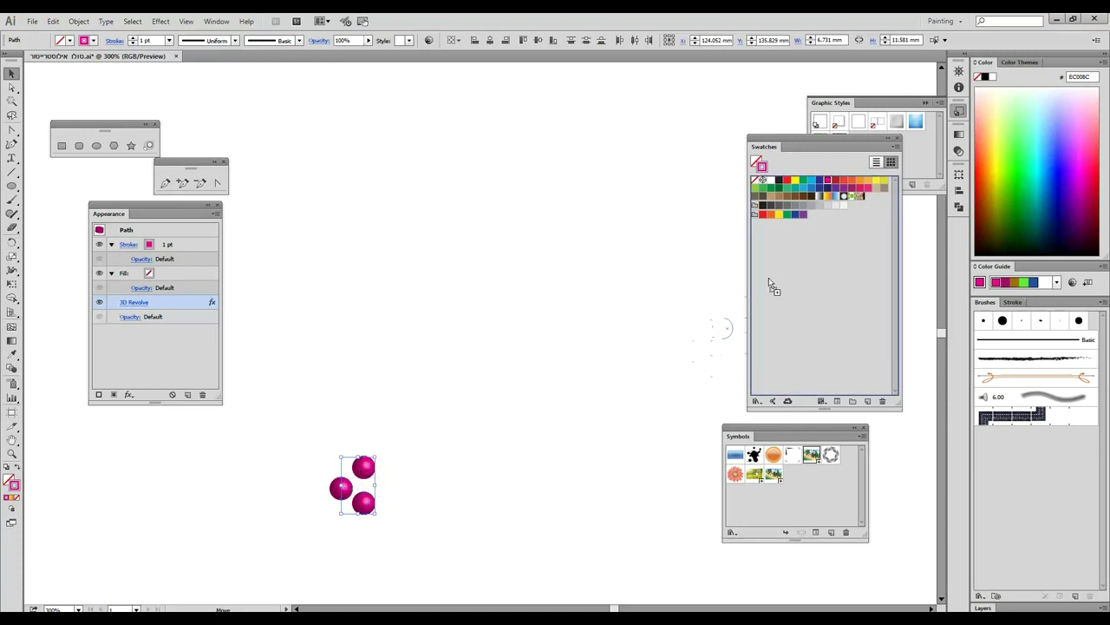
pyautogui.moveTo(809, 241); pyautogui.dragTo(834, 230)
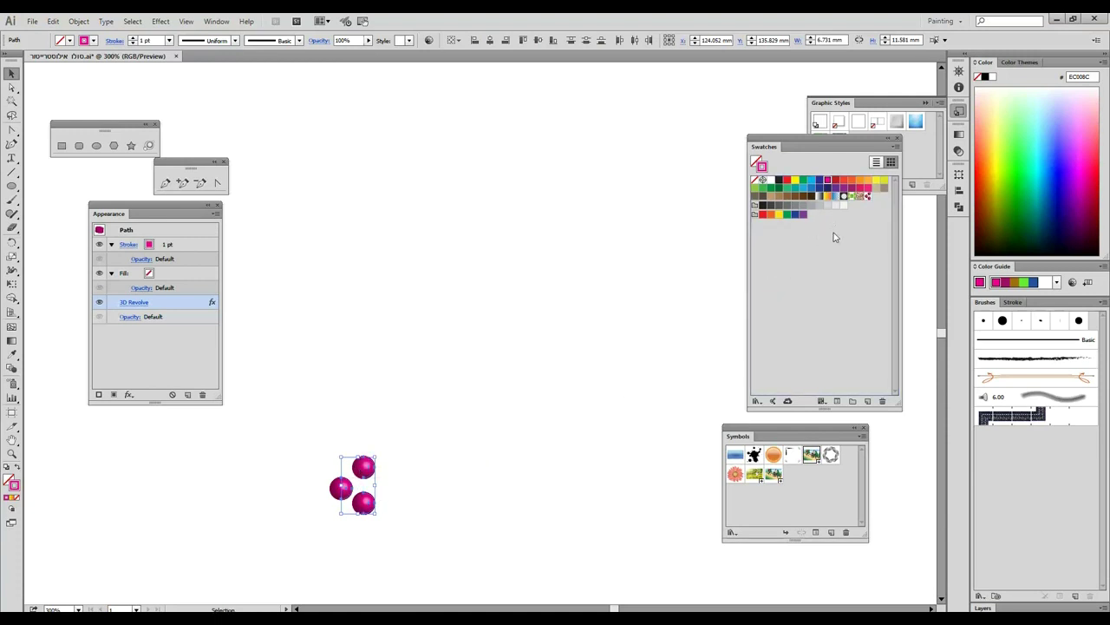
pyautogui.hotkey('ctrl', '0')
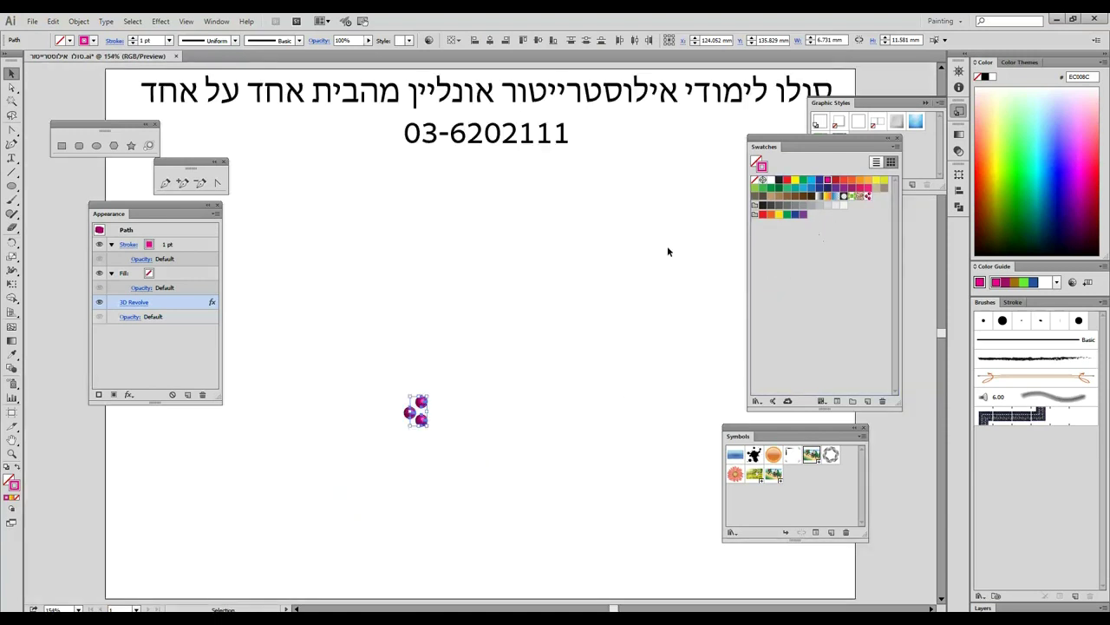
pyautogui.moveTo(420, 401); pyautogui.dragTo(50, 422)
# Draw an ellipse about 124 by 133 mm, try the sphere pattern swatch as its fill, and delete the ellipse.
pyautogui.click(96, 145)
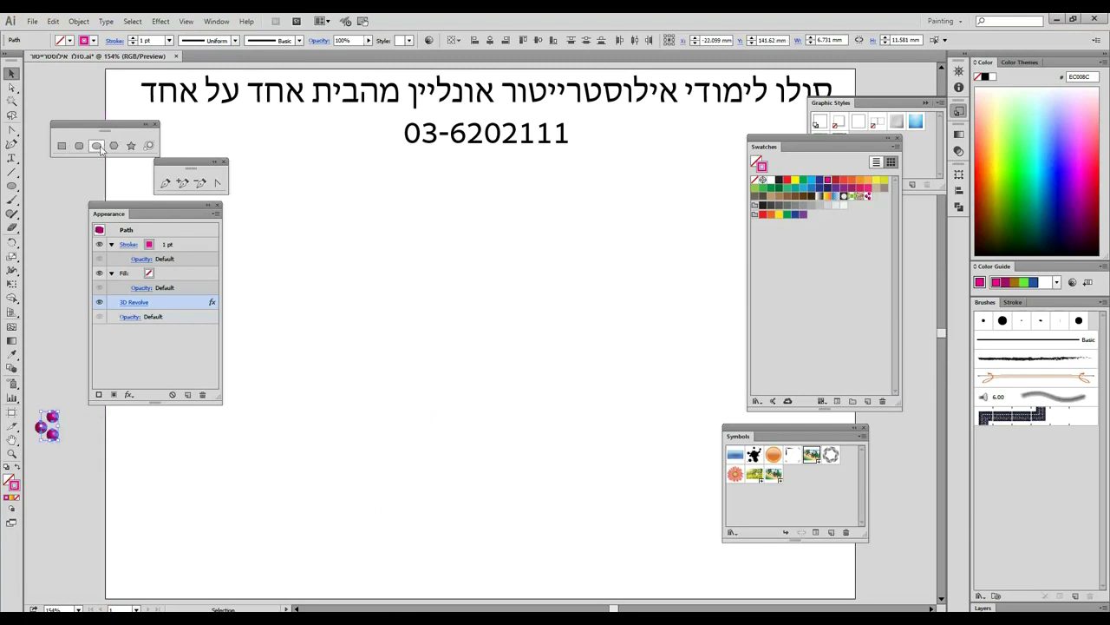
pyautogui.moveTo(301, 187); pyautogui.dragTo(614, 524)
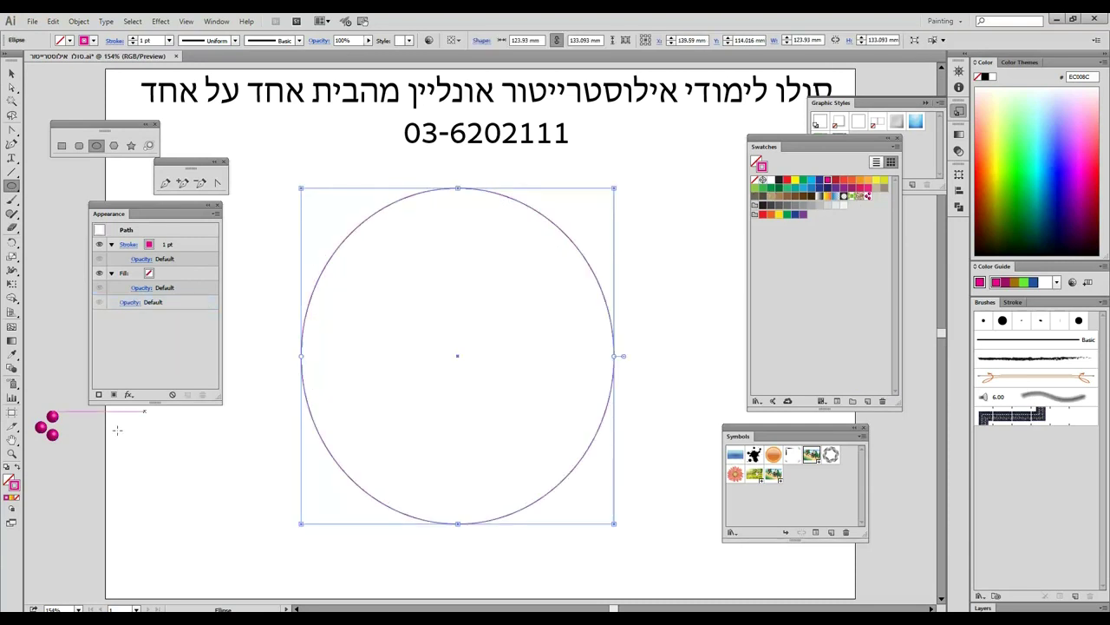
pyautogui.click(9, 478)
pyautogui.click(867, 195)
pyautogui.press('Delete')
# Add the text "חפשו אותנו בגוגל סולו עיצוב גרפי" in the middle of the artboard and stretch it to about 139 pt.
pyautogui.press('t')
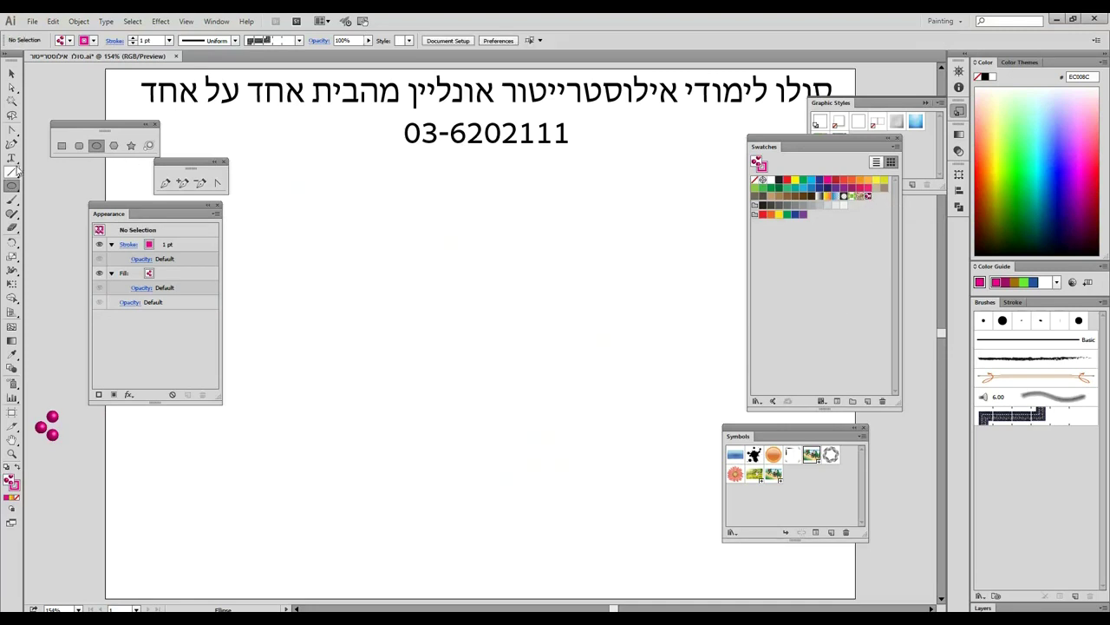
pyautogui.click(423, 260)
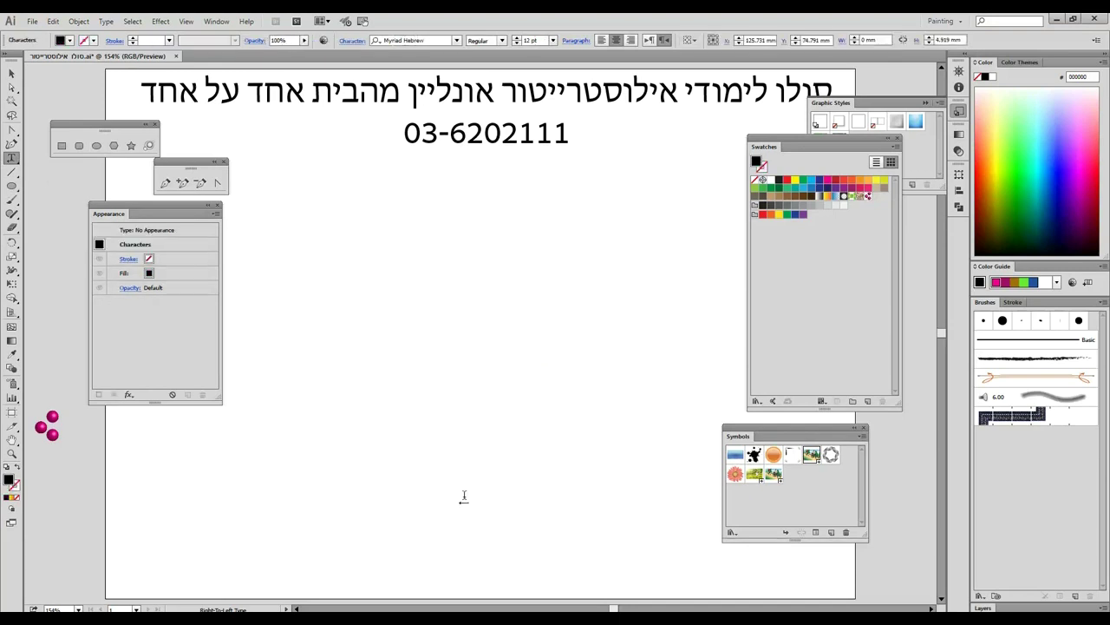
pyautogui.write('חפשו אותנו בגוגל סולו')
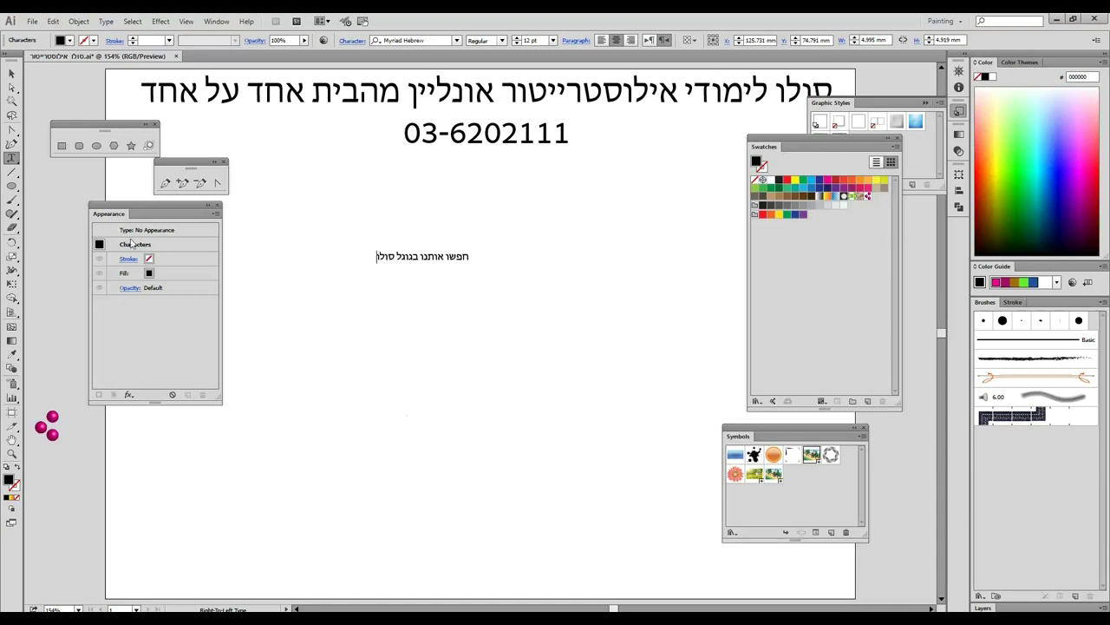
pyautogui.write(' עיצוב גרפי')
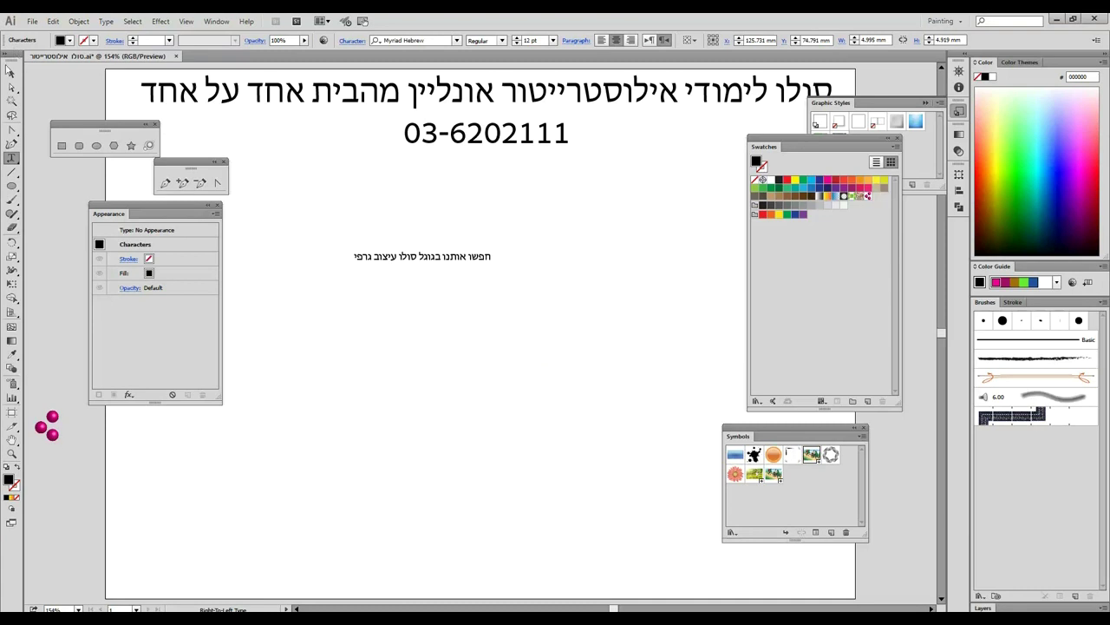
pyautogui.click(11, 73)
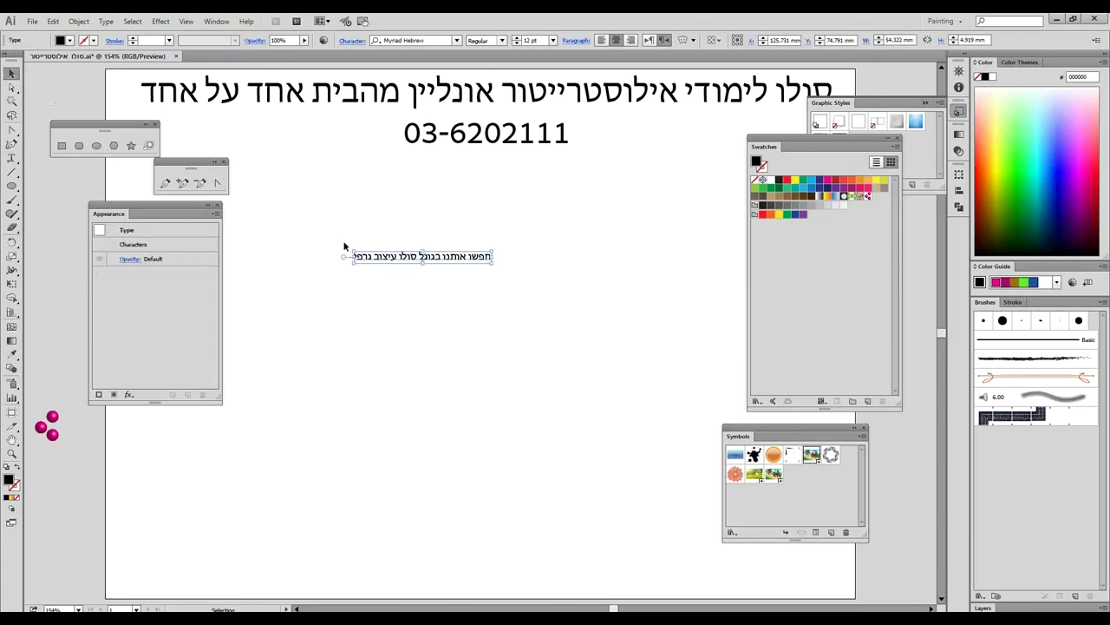
pyautogui.moveTo(493, 262); pyautogui.dragTo(700, 395)
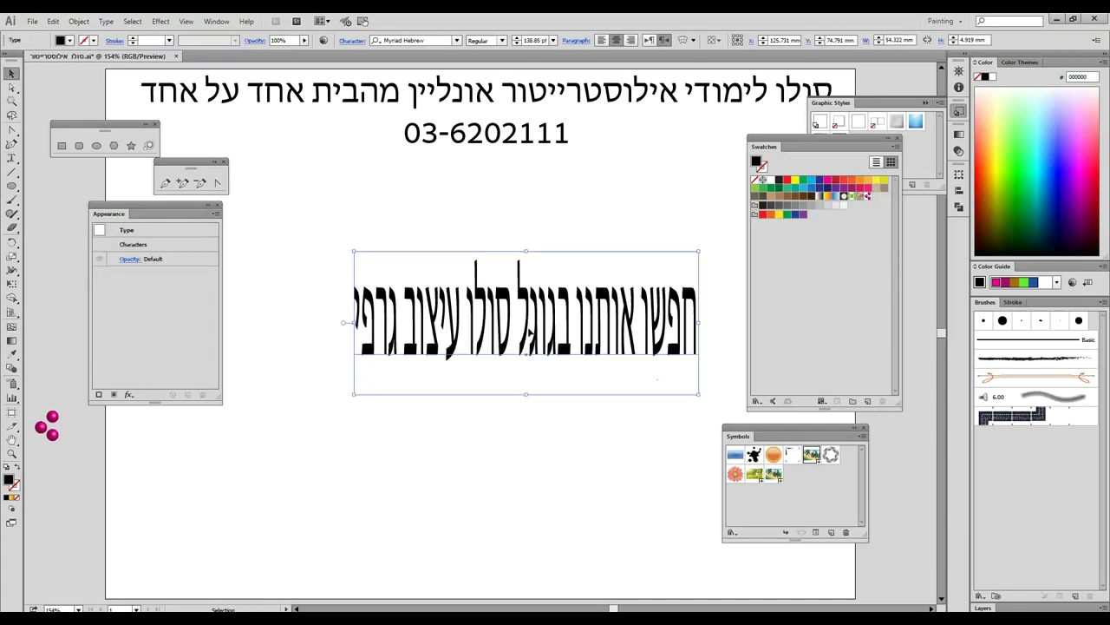
# Enlarge the Hebrew text in the middle of the artboard to about 177 pt and fill it with the magenta sphere pattern swatch.
pyautogui.moveTo(353, 250); pyautogui.dragTo(232, 211)
pyautogui.moveTo(514, 304); pyautogui.dragTo(518, 318)
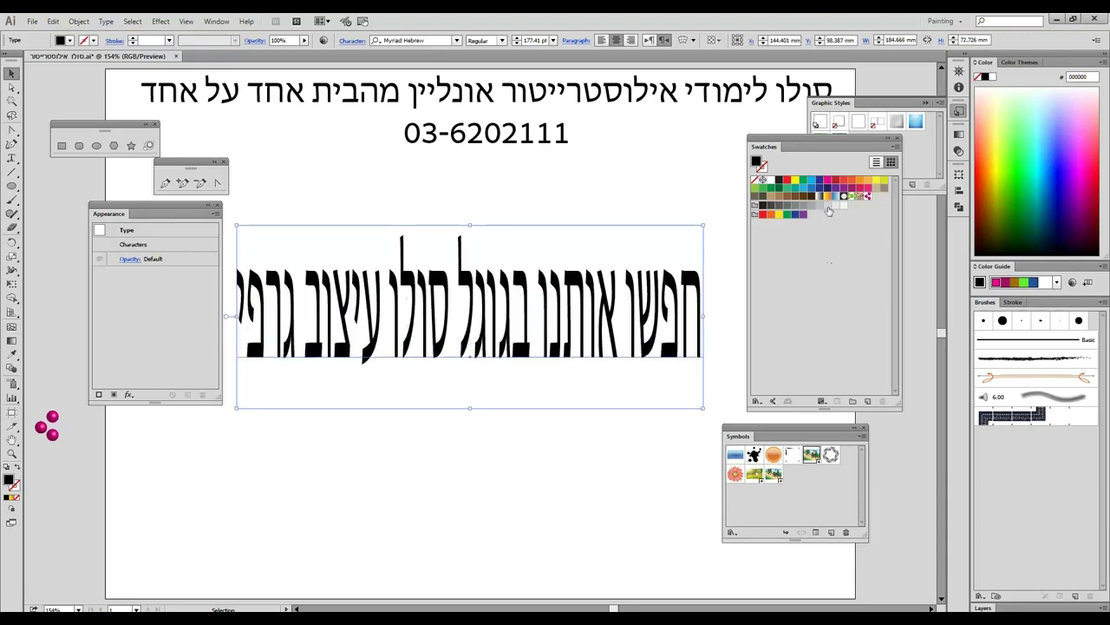
pyautogui.click(820, 188)
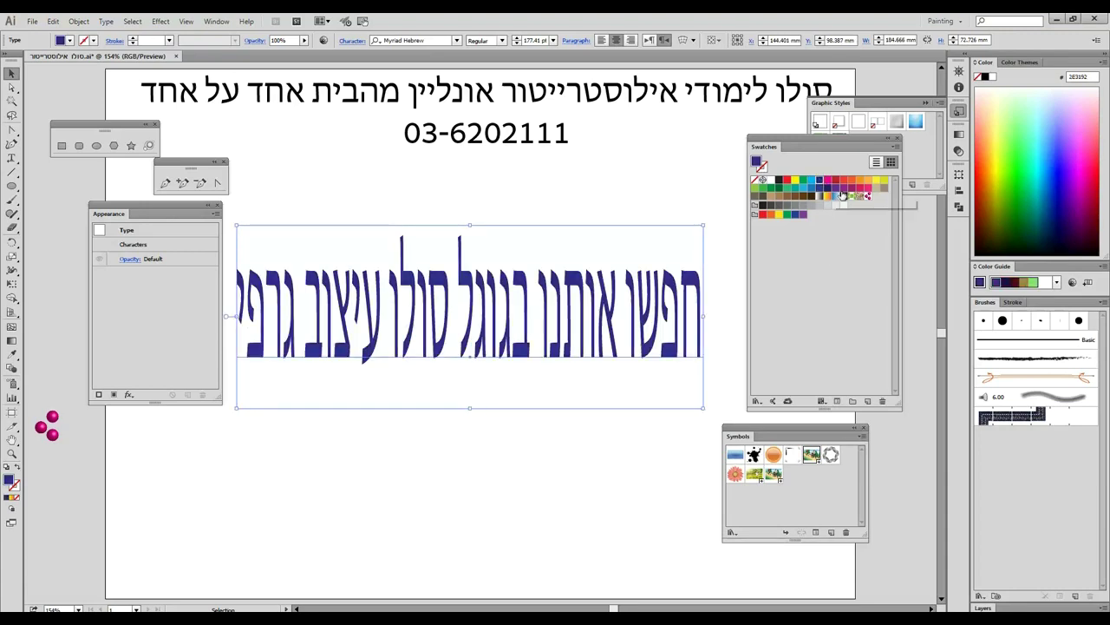
pyautogui.click(868, 197)
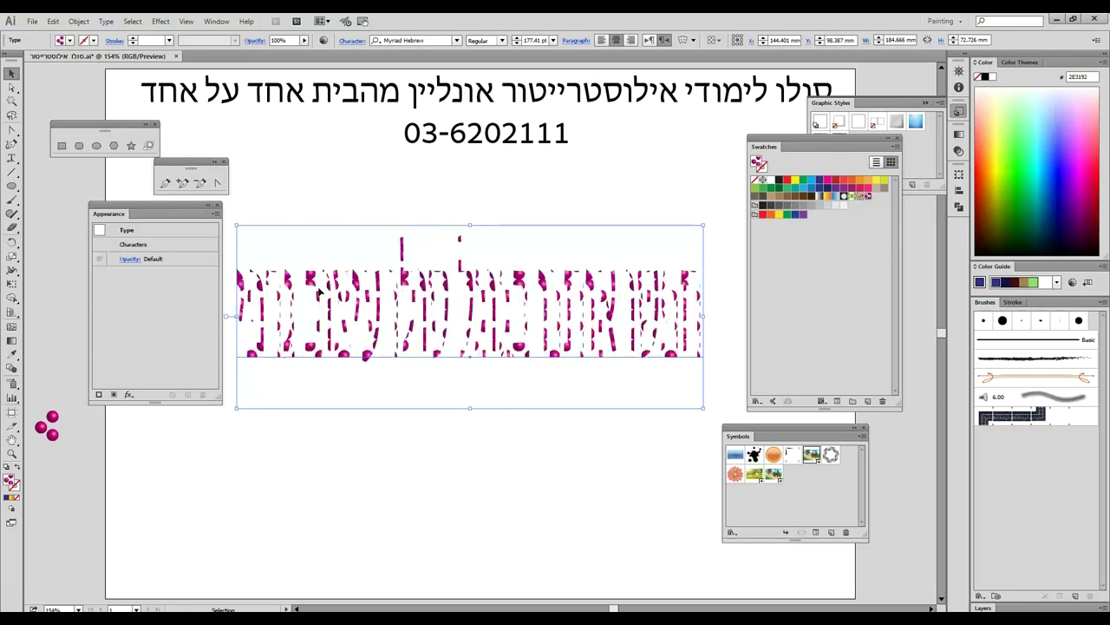
# Scale only the pattern inside the text uniformly to 12%, leaving the text object itself out of the transformation.
pyautogui.rightClick(320, 294)
pyautogui.moveTo(373, 384)
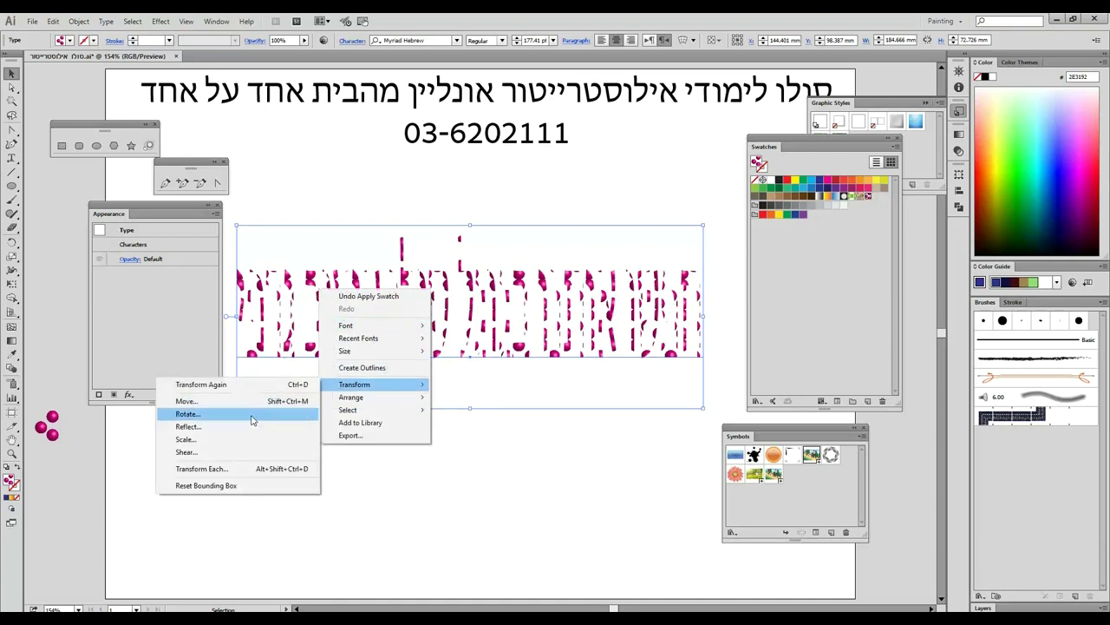
pyautogui.click(237, 446)
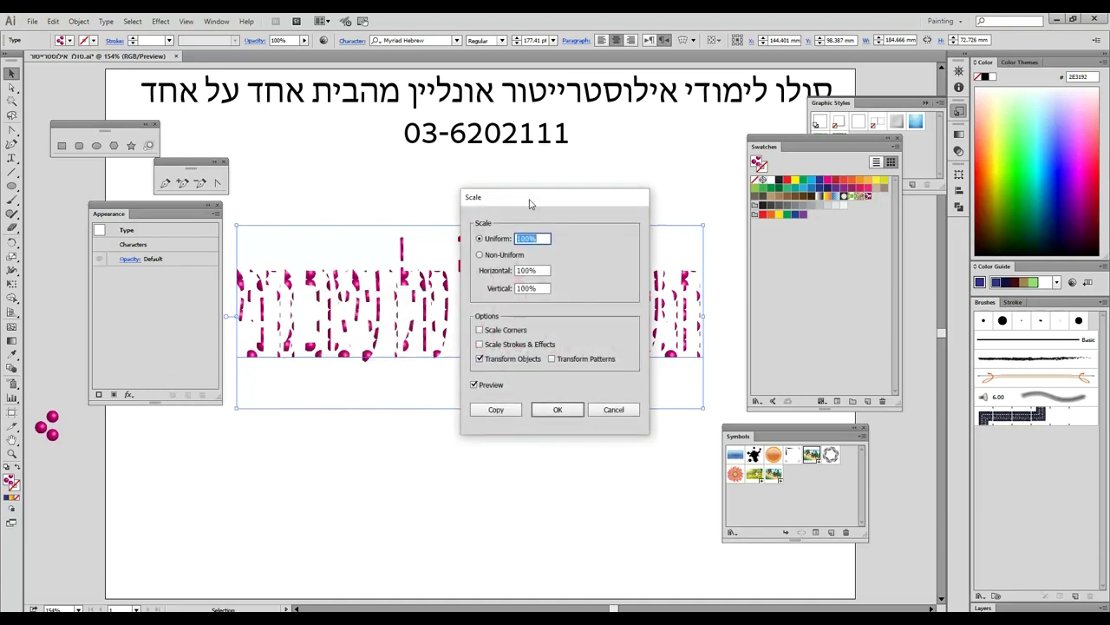
pyautogui.moveTo(531, 197); pyautogui.dragTo(669, 147)
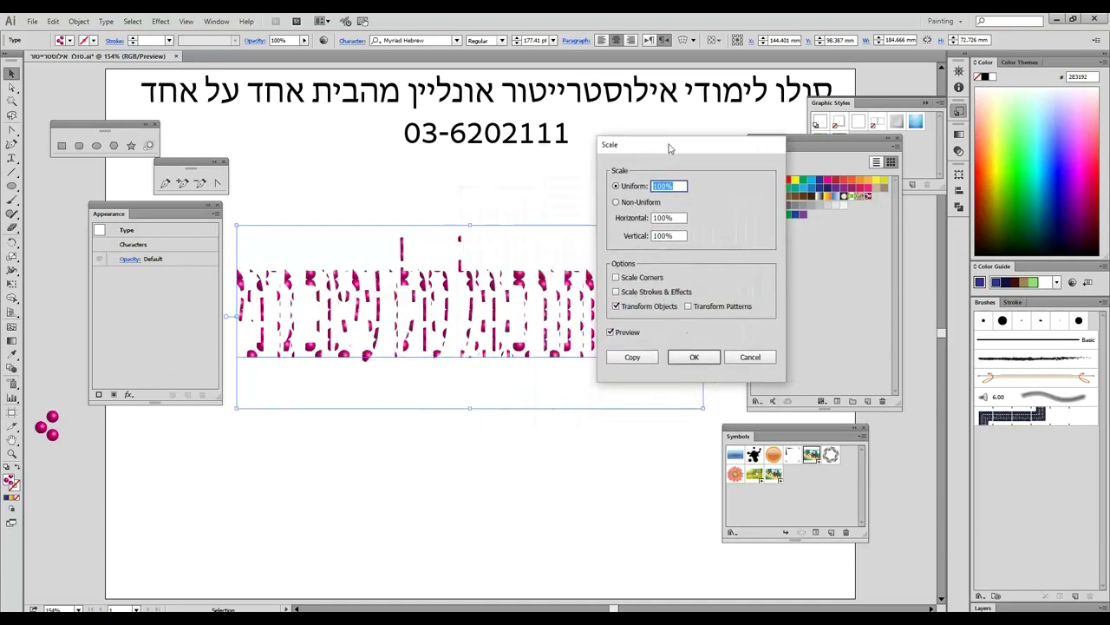
pyautogui.click(617, 303)
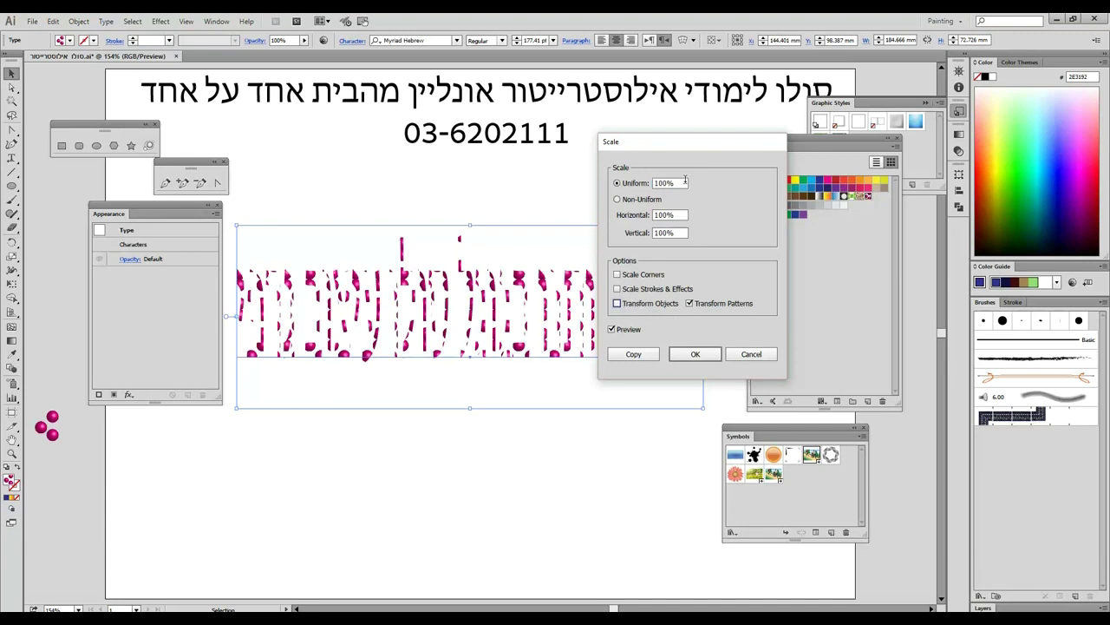
pyautogui.press('Down')
pyautogui.press('Down')
pyautogui.press('Down')
pyautogui.press('Down')
pyautogui.press('Down')
pyautogui.press('Down')
pyautogui.press('Down')
pyautogui.press('Down')
pyautogui.press('Down')
pyautogui.press('Down')
pyautogui.press('Down')
pyautogui.press('Down')
pyautogui.press('Down')
pyautogui.press('Down')
pyautogui.press('Down')
pyautogui.press('Down')
pyautogui.press('Down')
pyautogui.press('Down')
pyautogui.press('Down')
pyautogui.press('Down')
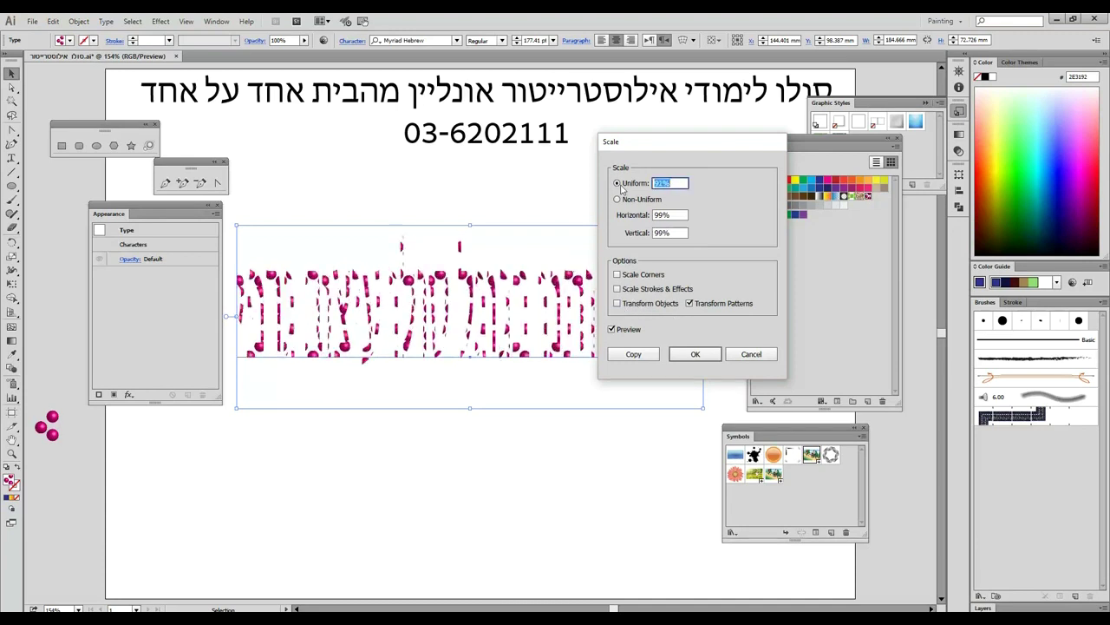
pyautogui.press('Down')
pyautogui.press('Down')
pyautogui.press('Down')
pyautogui.press('Down')
pyautogui.press('Down')
pyautogui.press('Down')
pyautogui.press('Down')
pyautogui.press('Down')
pyautogui.press('Down')
pyautogui.press('Down')
pyautogui.press('Down')
pyautogui.press('Down')
pyautogui.press('Down')
pyautogui.press('Down')
pyautogui.press('Down')
pyautogui.press('Down')
pyautogui.press('Down')
pyautogui.press('Down')
pyautogui.press('Down')
pyautogui.press('Down')
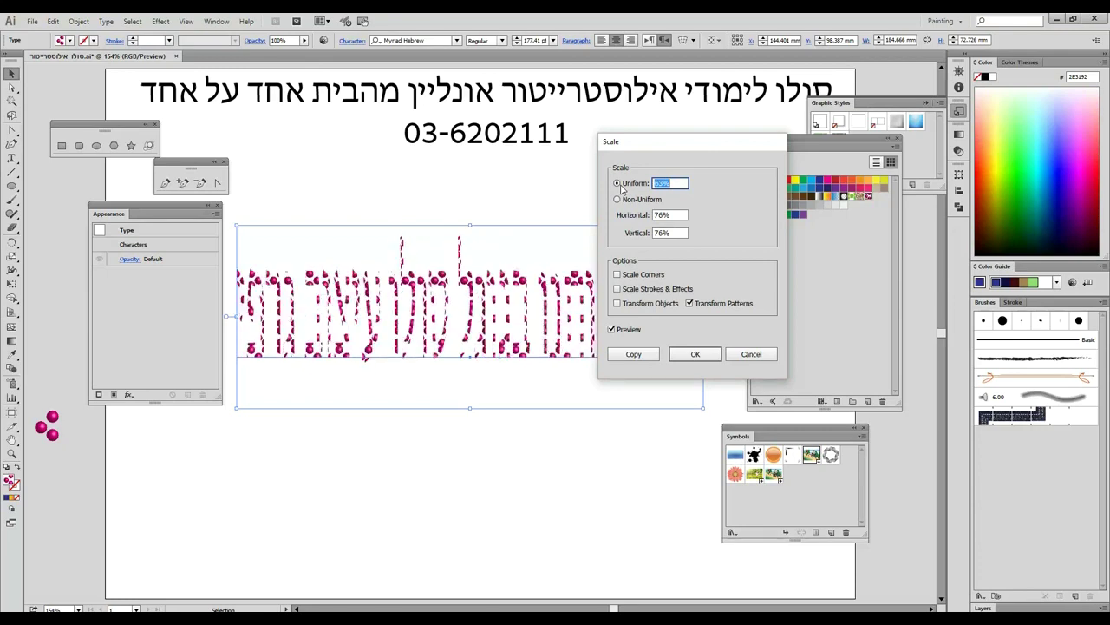
pyautogui.press('Down')
pyautogui.press('Down')
pyautogui.press('Down')
pyautogui.press('Down')
pyautogui.press('Down')
pyautogui.press('Down')
pyautogui.press('Down')
pyautogui.press('Down')
pyautogui.press('Down')
pyautogui.press('Down')
pyautogui.press('Down')
pyautogui.press('Down')
pyautogui.press('Down')
pyautogui.press('Down')
pyautogui.press('Down')
pyautogui.press('Down')
pyautogui.press('Down')
pyautogui.press('Down')
pyautogui.press('Down')
pyautogui.press('Down')
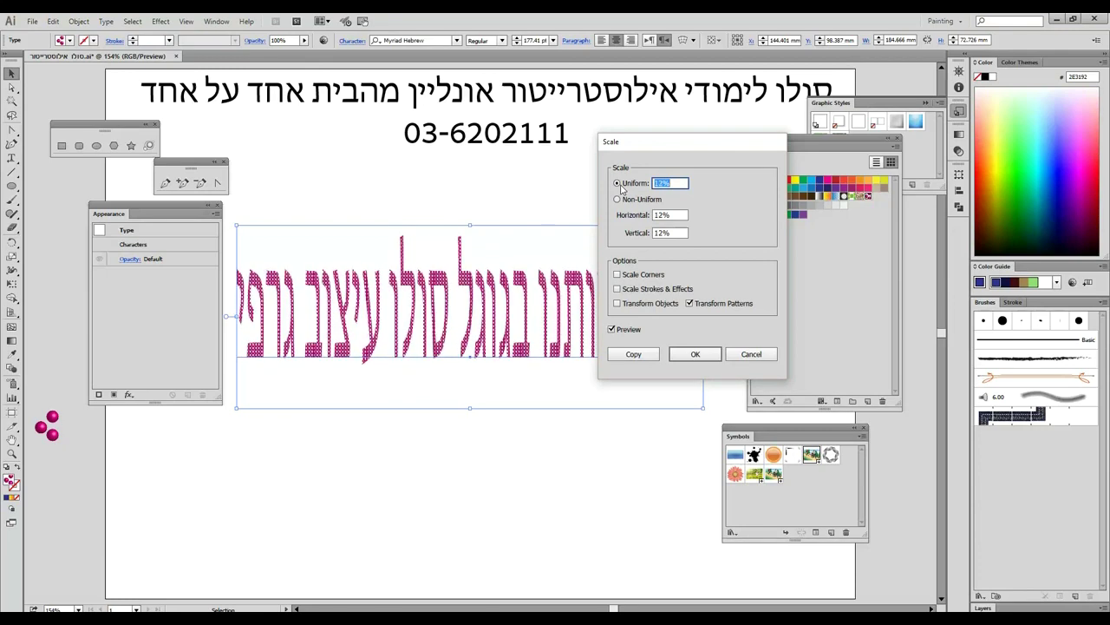
pyautogui.click(695, 354)
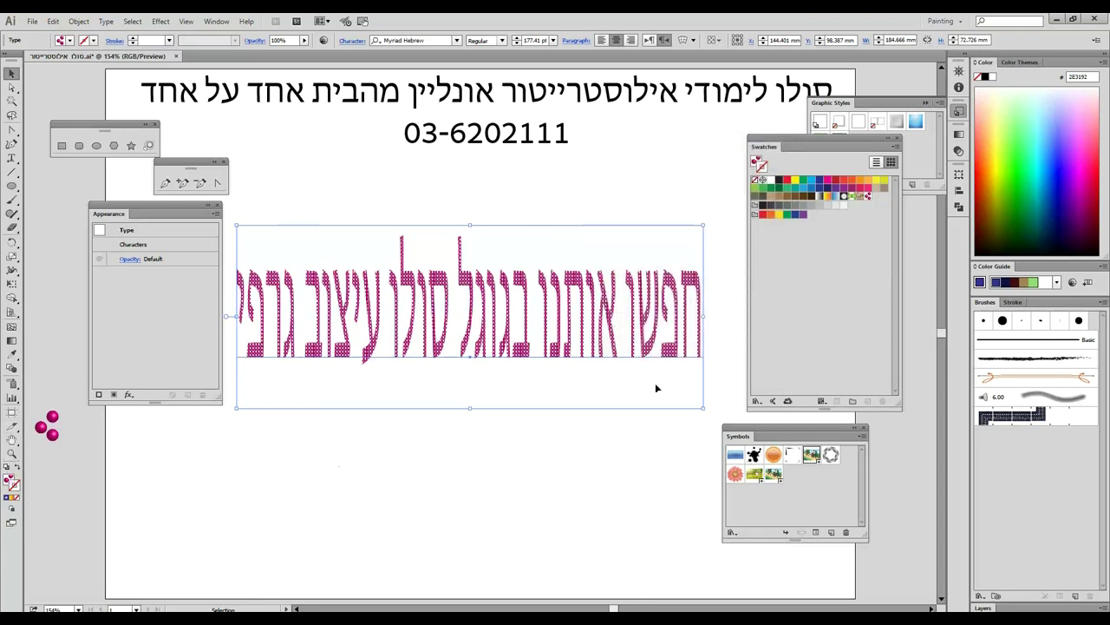
# Apply a black 1 pt stroke to the pattern-filled text and inspect the letters up close.
pyautogui.press('x')
pyautogui.click(779, 179)
pyautogui.click(12, 453)
pyautogui.moveTo(319, 256); pyautogui.dragTo(401, 329)
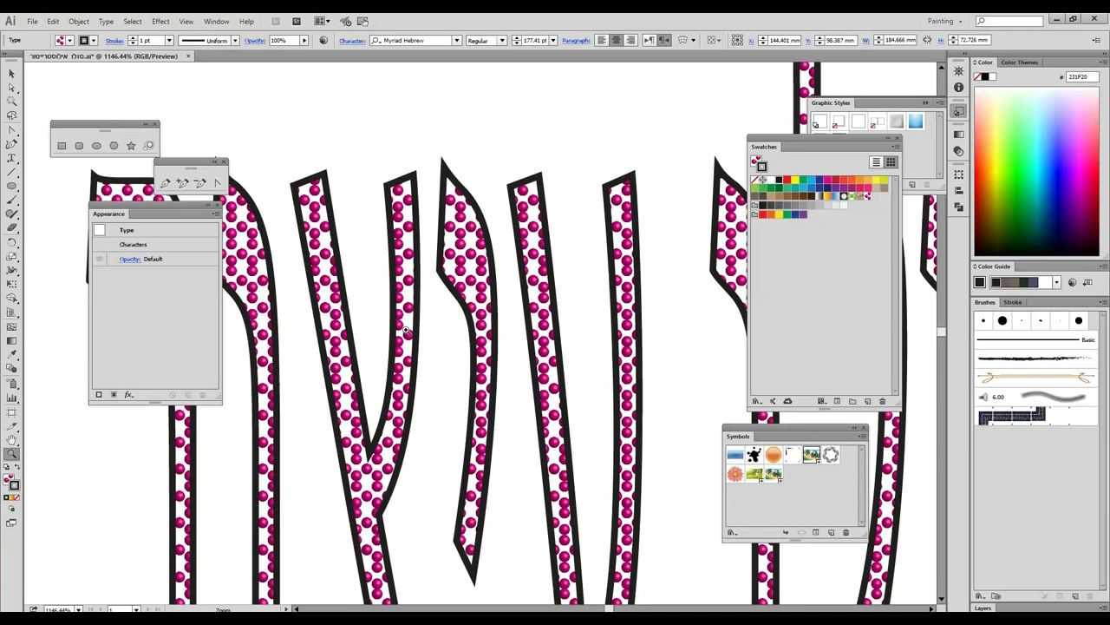
pyautogui.hotkey('ctrl', '0')
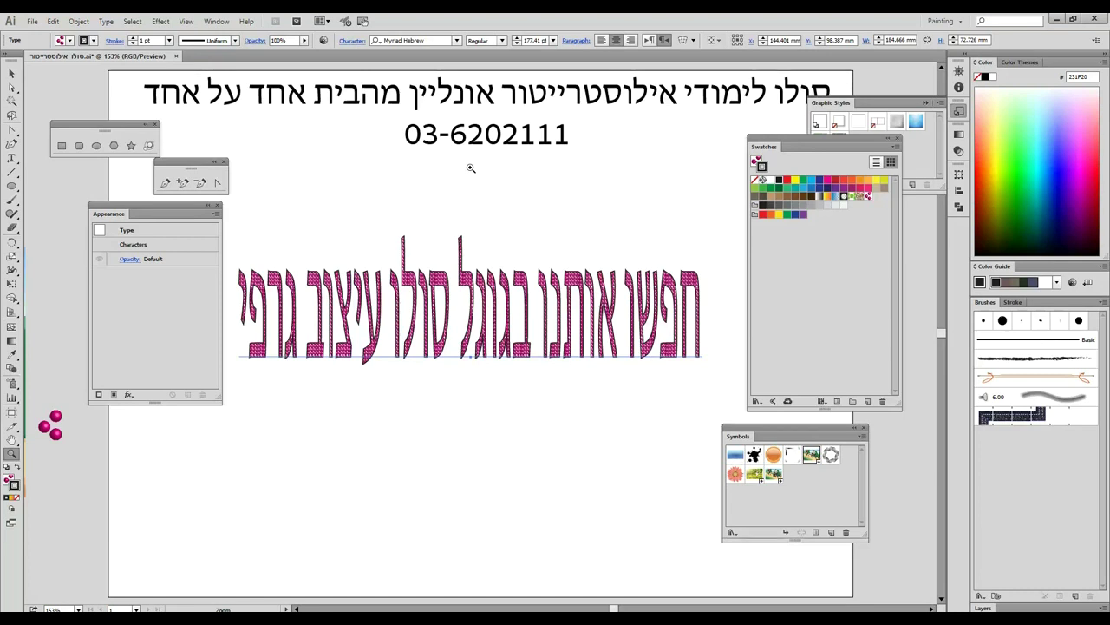
pyautogui.press('v')
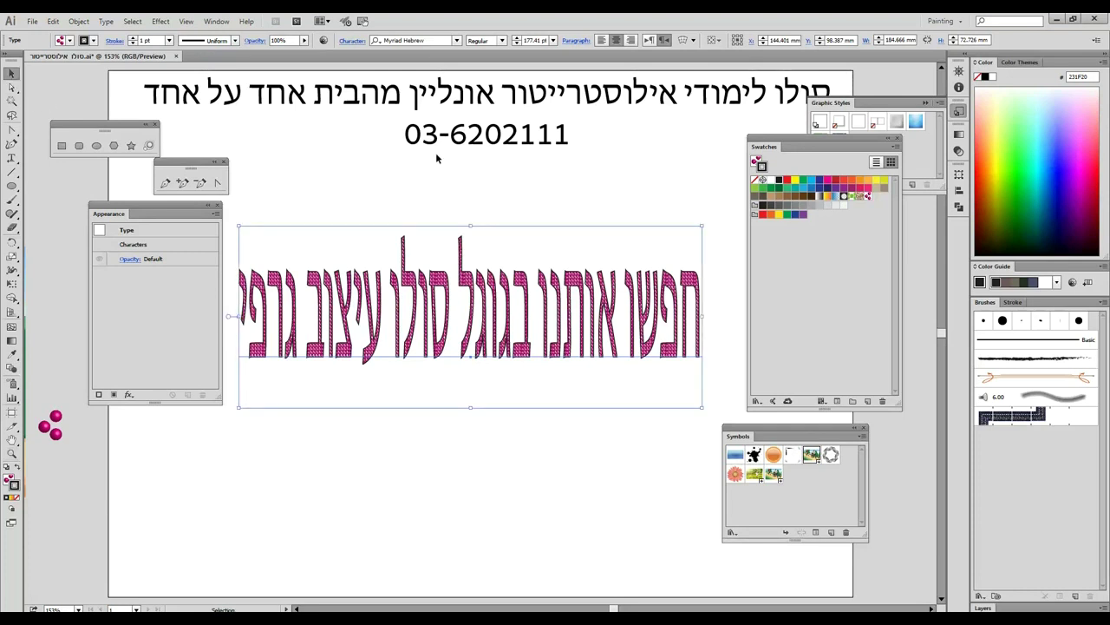
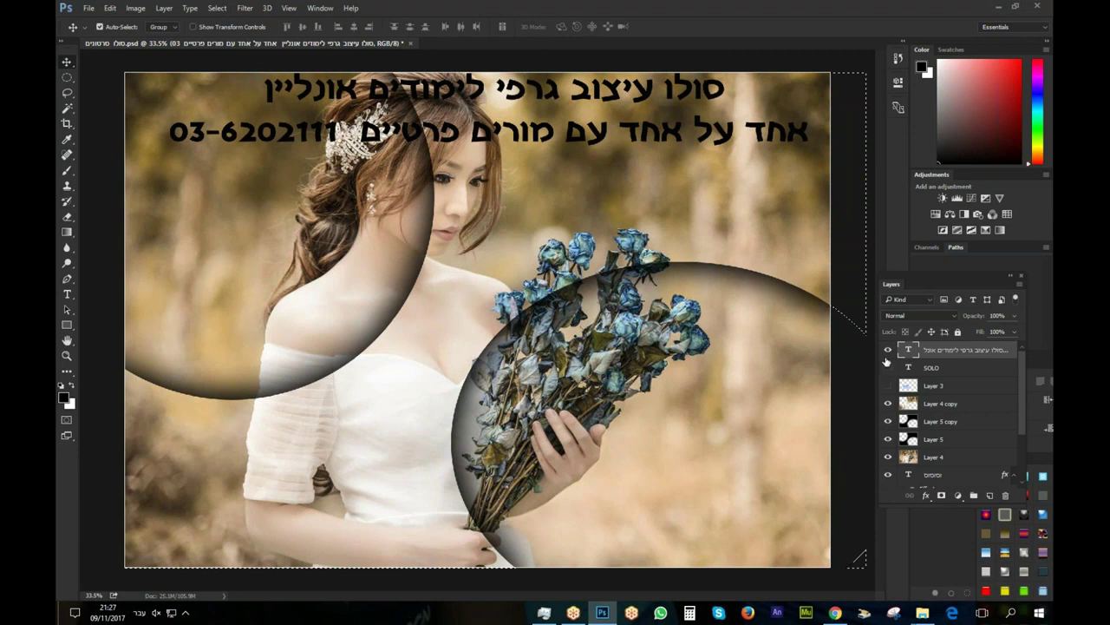
# Switch to Photoshop, hide the Hebrew caption layer, and delete Layer 4 copy, Layer 5 copy and Layer 5.
pyautogui.click(887, 349)
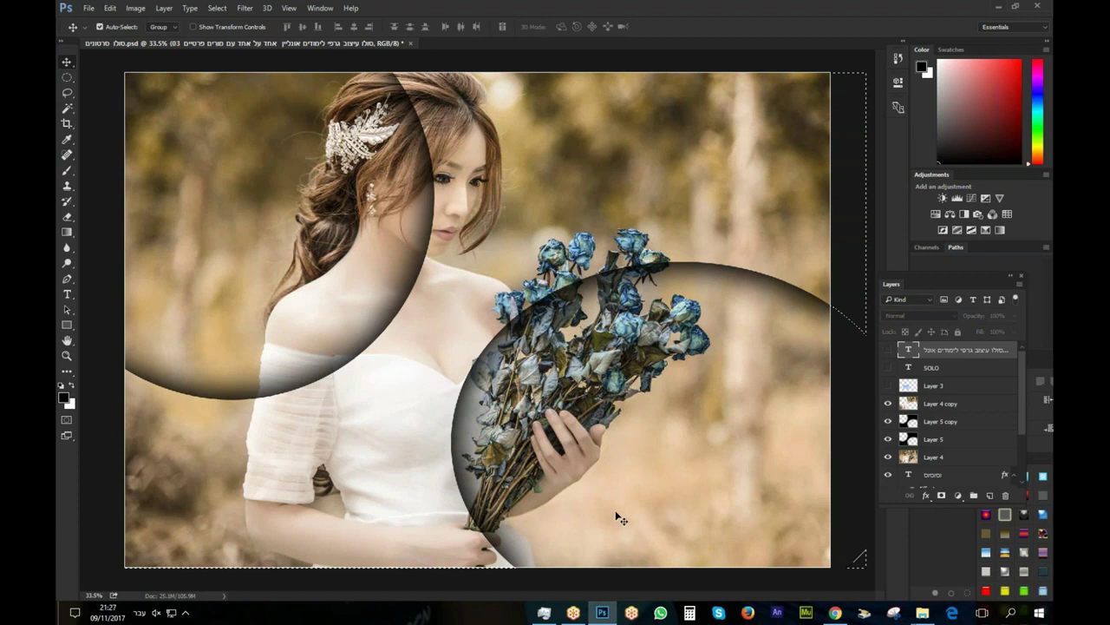
pyautogui.click(888, 405)
pyautogui.click(888, 421)
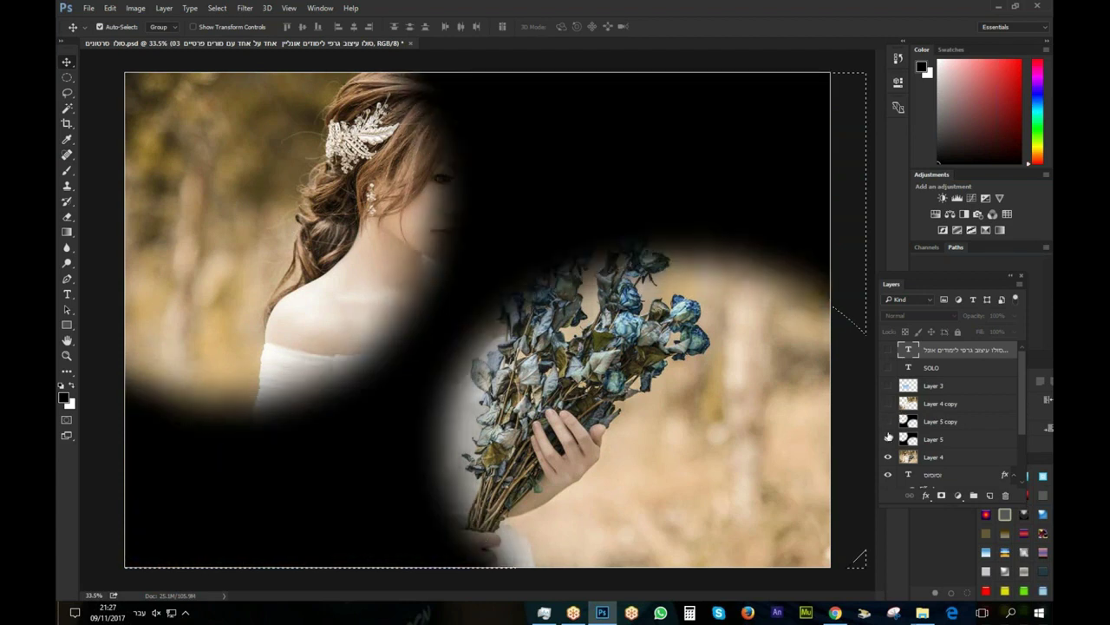
pyautogui.click(889, 439)
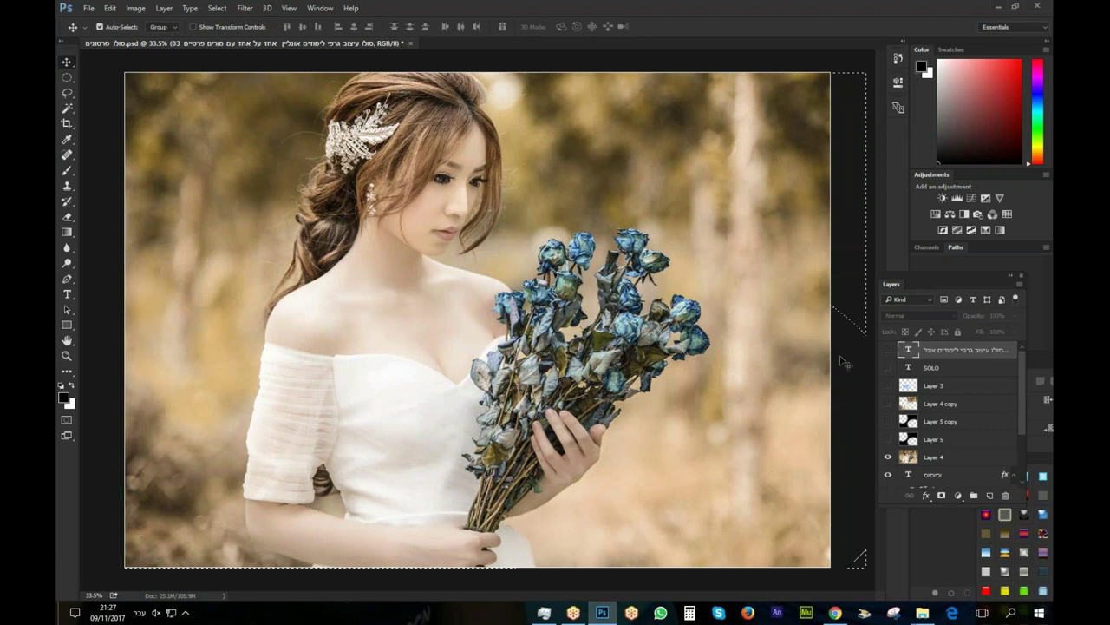
pyautogui.click(946, 405)
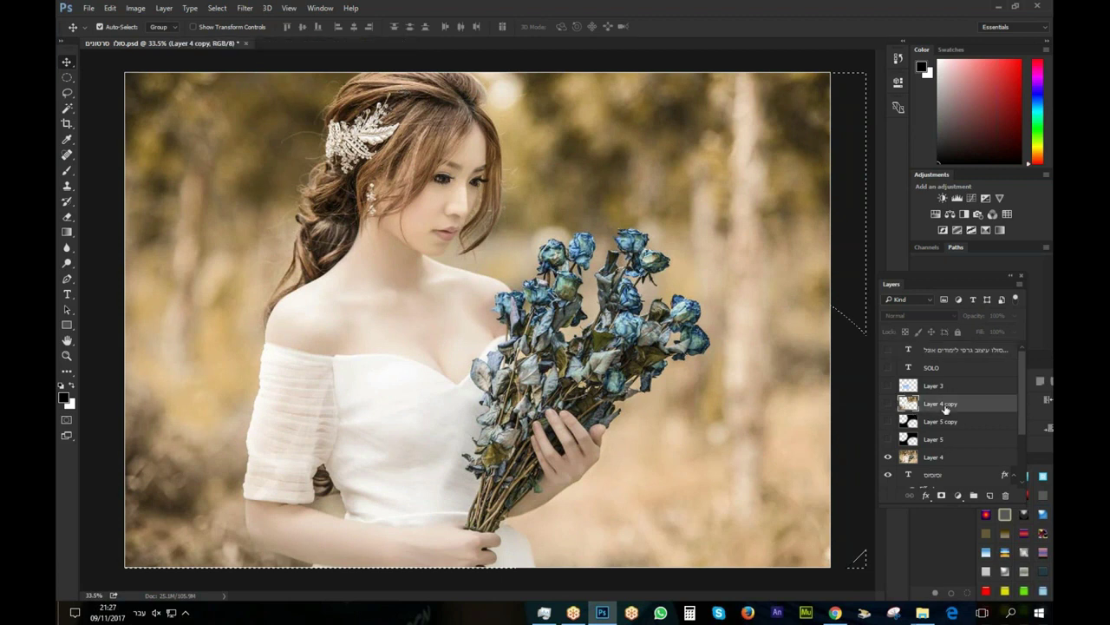
pyautogui.press('Delete')
pyautogui.press('Delete')
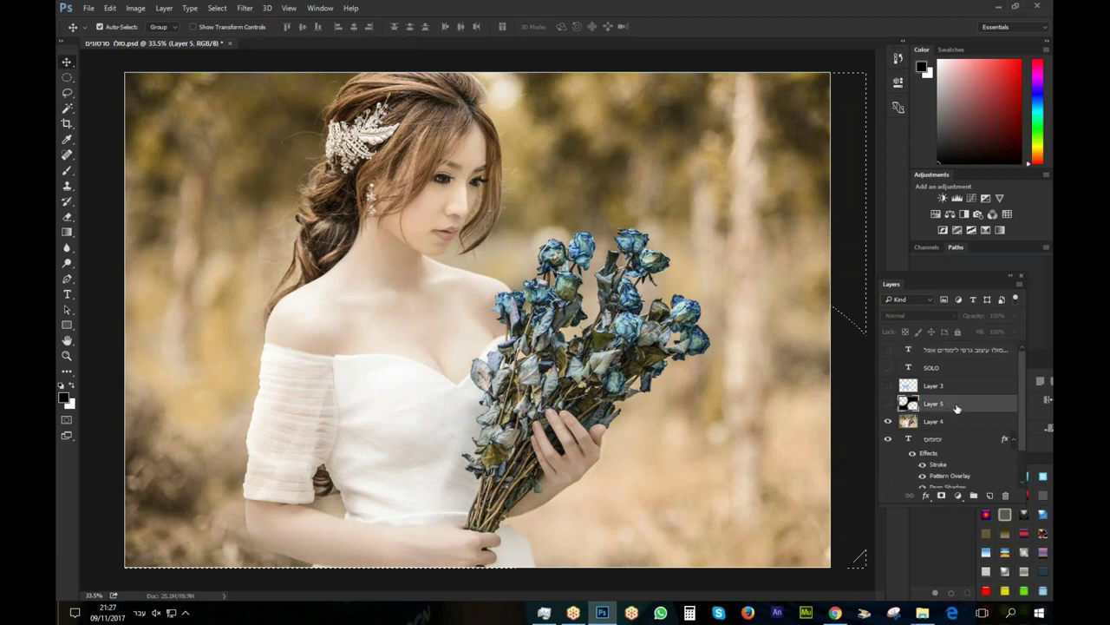
pyautogui.press('Delete')
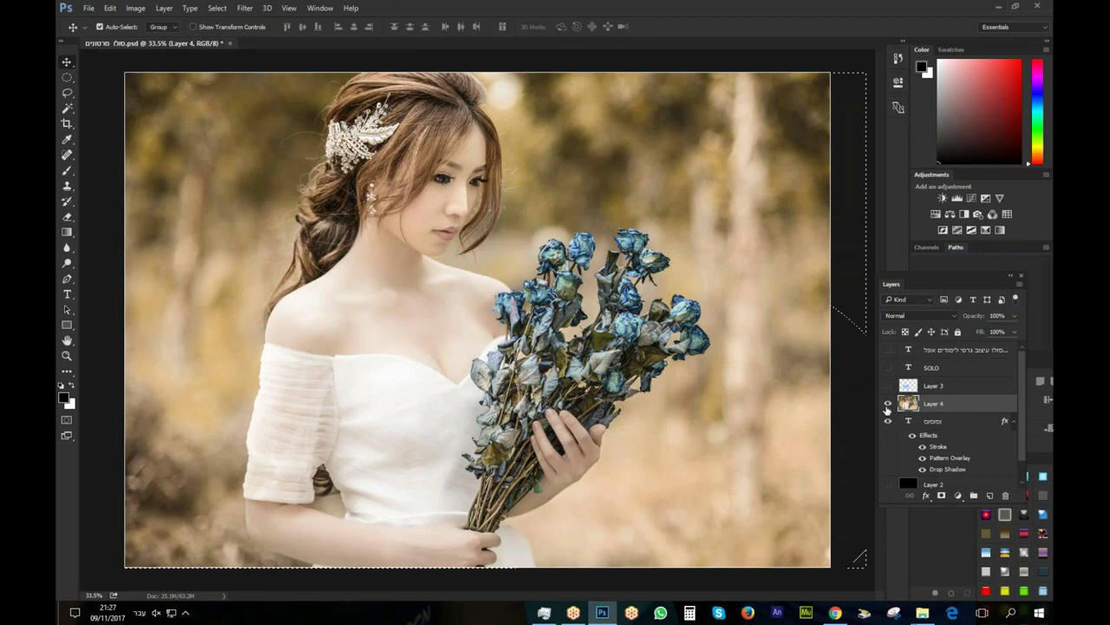
# Check the bride photo layer, Layer 4, by toggling its visibility and rename it 1.
pyautogui.click(888, 405)
pyautogui.click(888, 404)
pyautogui.doubleClick(934, 405)
pyautogui.press('BackSpace')
pyautogui.write('1')
pyautogui.press('Return')
# Duplicate the photo layer 1 as a layer named 2 and hide layer 1.
pyautogui.moveTo(934, 404); pyautogui.dragTo(990, 495)
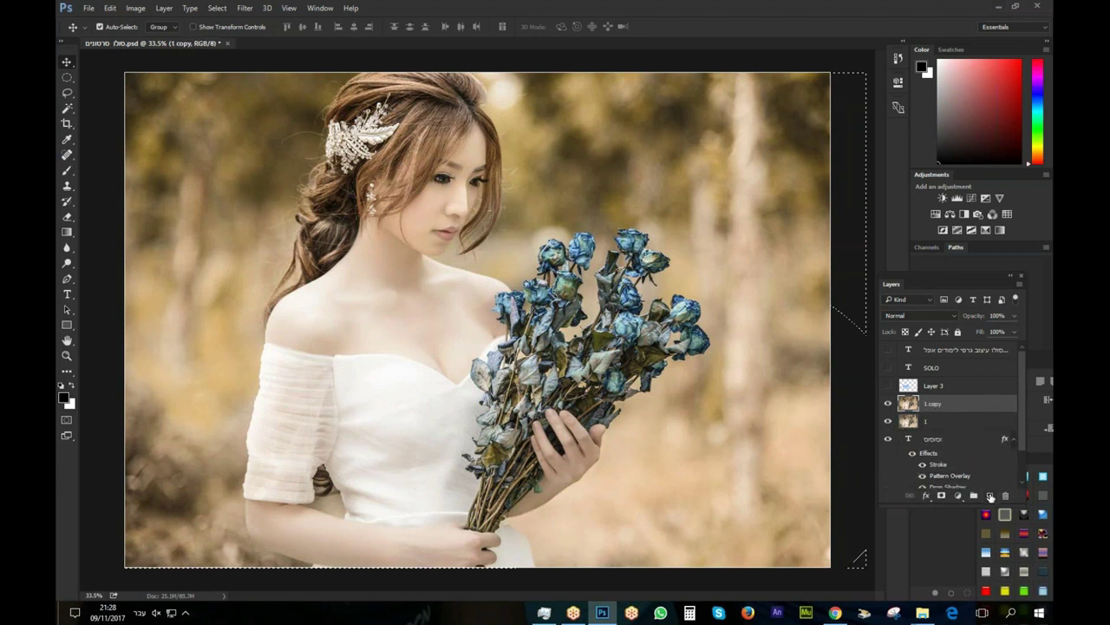
pyautogui.doubleClick(932, 405)
pyautogui.write('2')
pyautogui.press('Return')
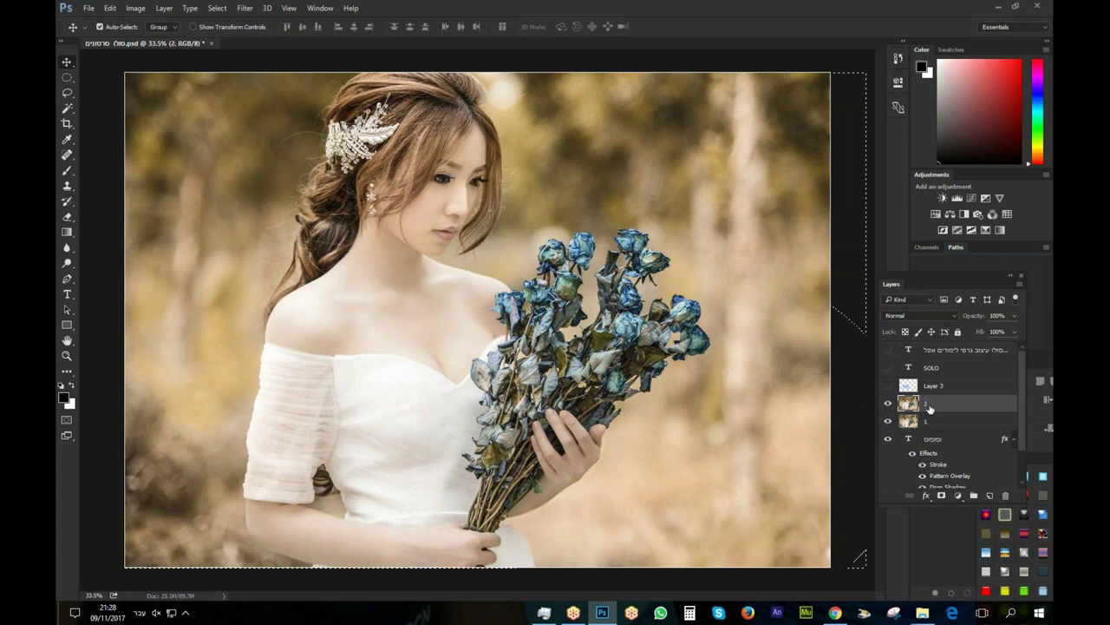
pyautogui.click(888, 422)
# Replace the old selection with a circle over the photo's upper-left corner, delete that area from layer 2, and hide the styled text layer beneath.
pyautogui.press('ctrl')
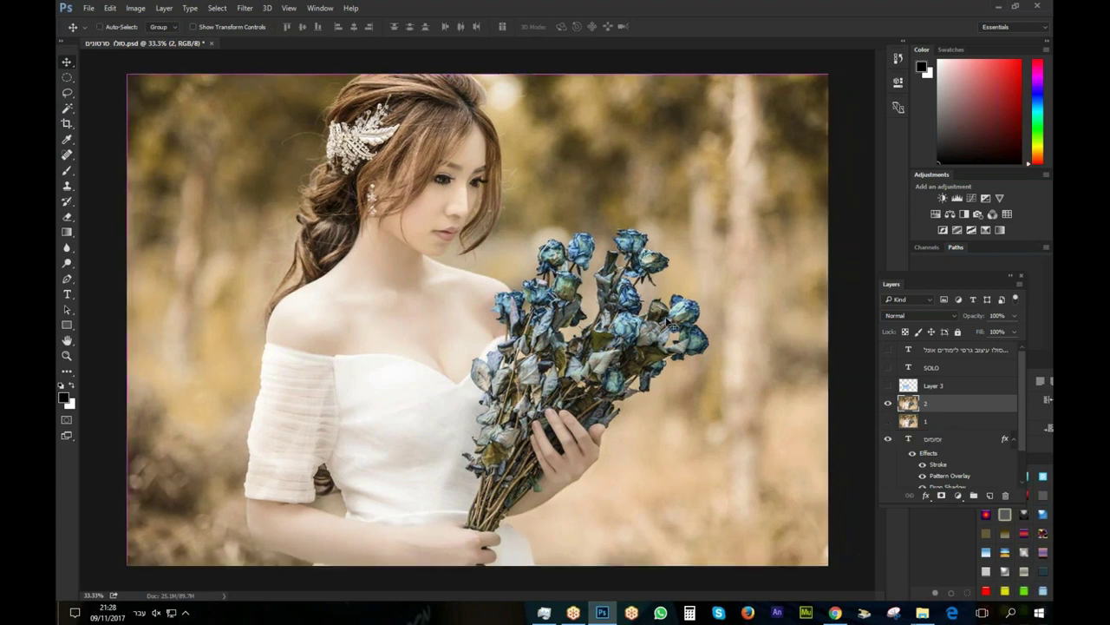
pyautogui.hotkey('ctrl', '-')
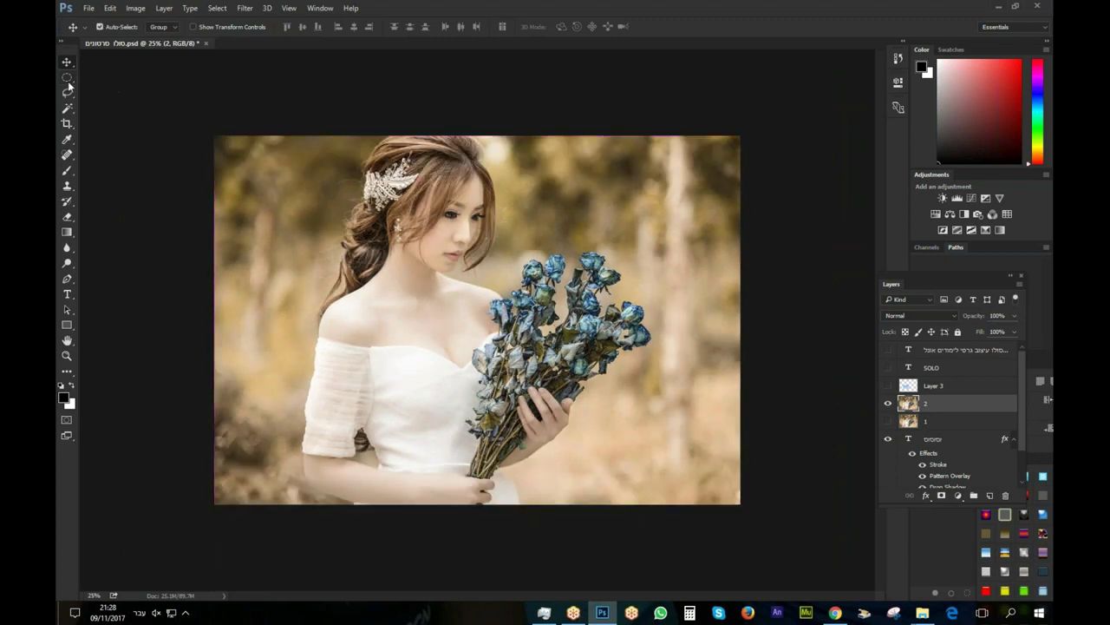
pyautogui.click(67, 77)
pyautogui.moveTo(169, 99); pyautogui.dragTo(423, 357)
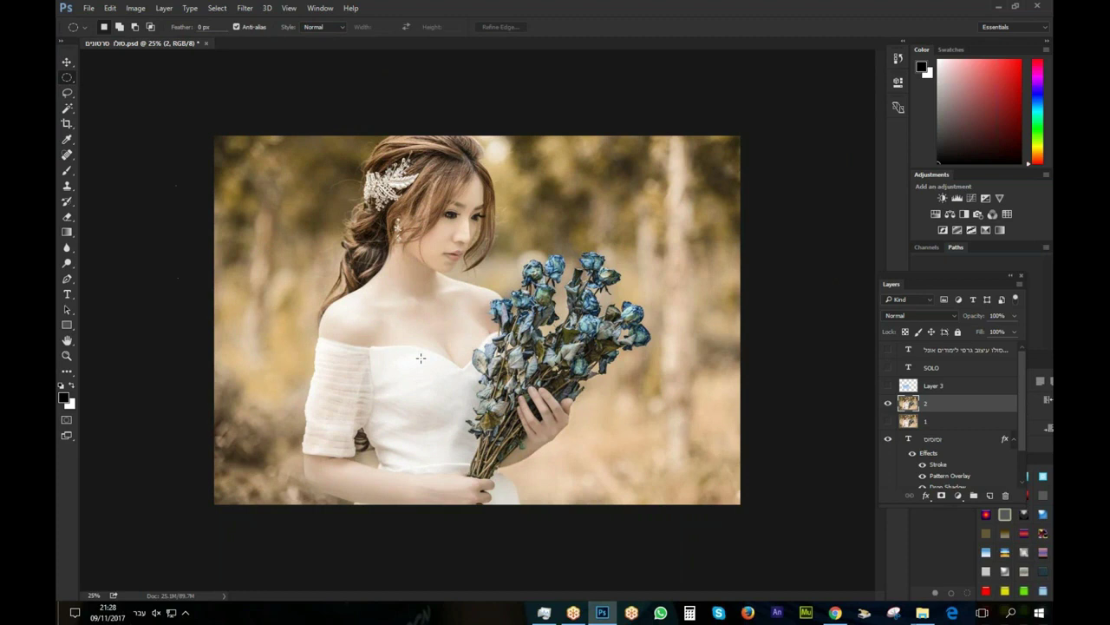
pyautogui.press('Delete')
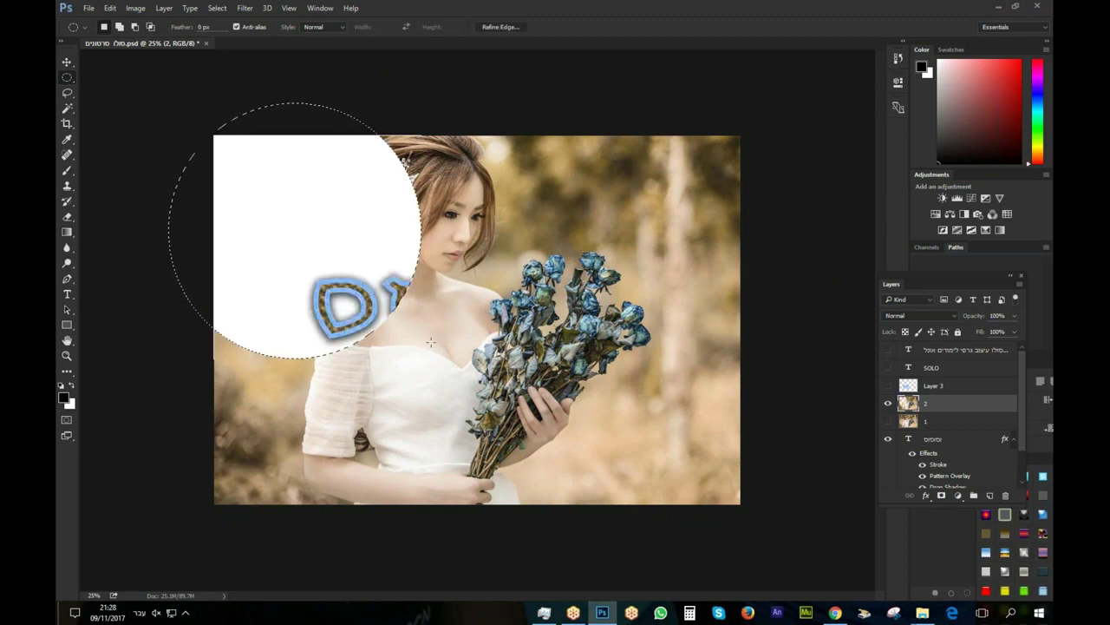
pyautogui.click(886, 439)
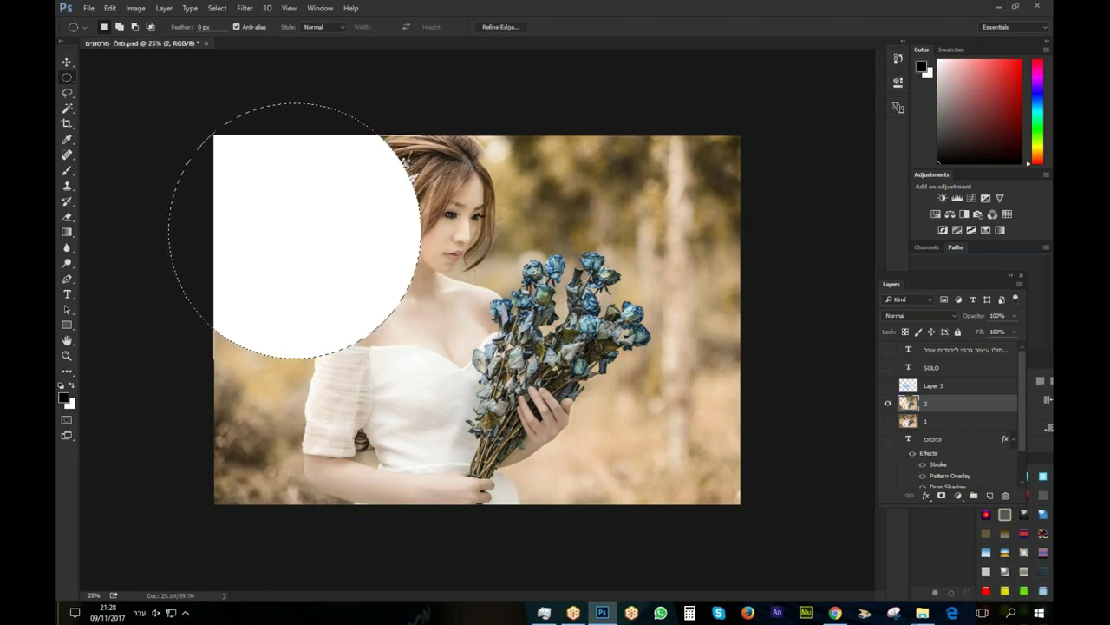
# Select a large ellipse over the lower-right part of the photo and delete that area from layer 2.
pyautogui.rightClick(67, 79)
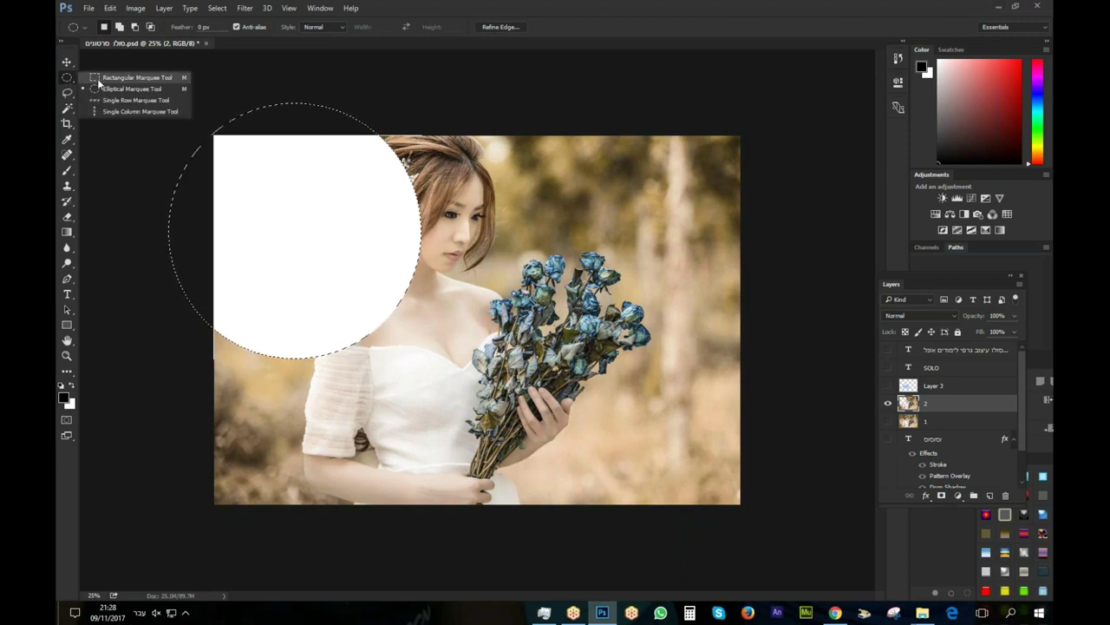
pyautogui.click(67, 78)
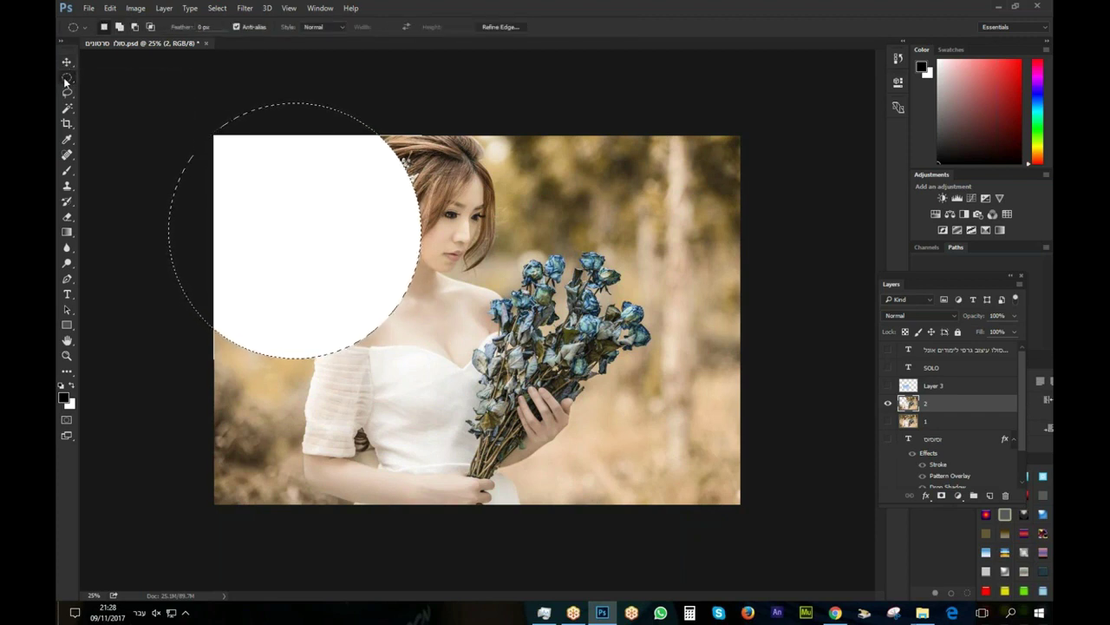
pyautogui.moveTo(798, 528); pyautogui.dragTo(499, 293)
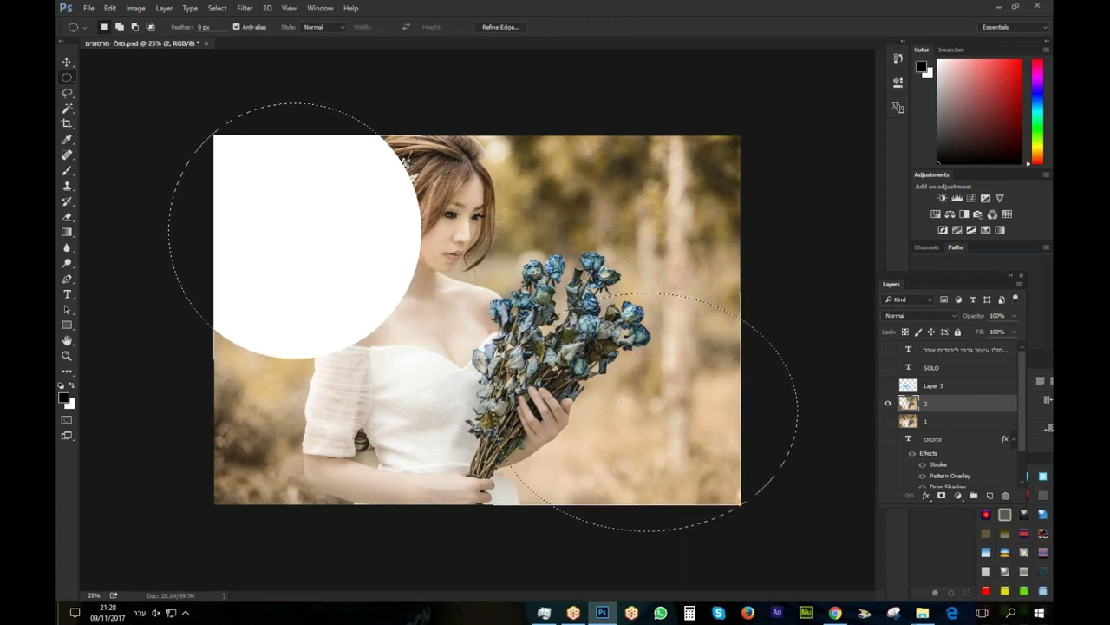
pyautogui.hotkey('ctrl', 'BackSpace')
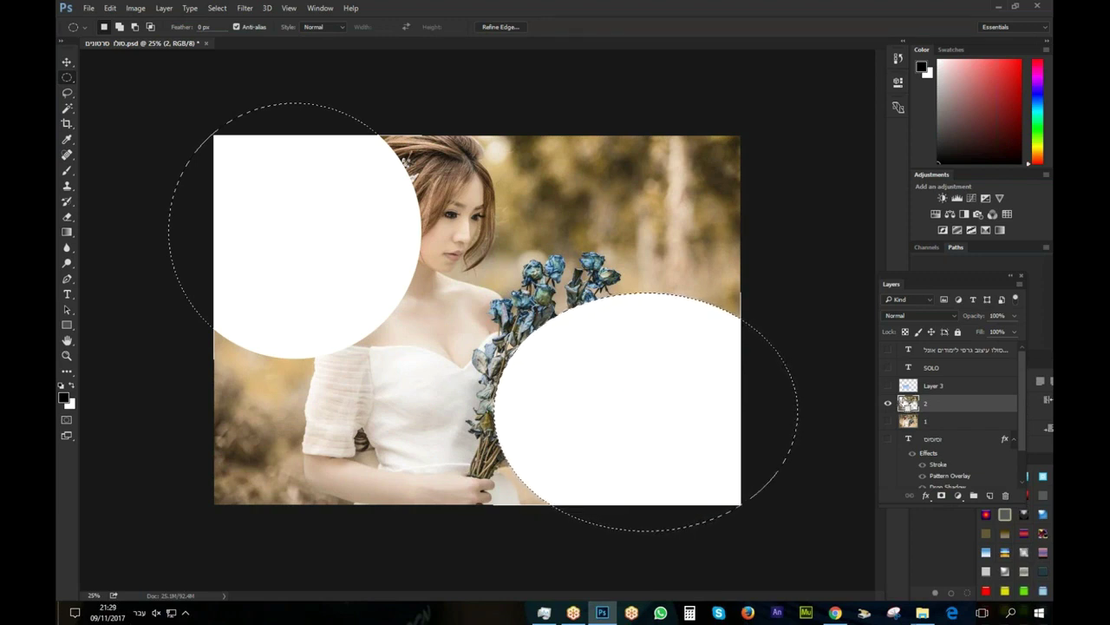
# Load the outline of layer 2 as a selection and feather it with a radius of 85 pixels.
pyautogui.keyDown('ctrl'); pyautogui.click(908, 403); pyautogui.keyUp('ctrl')
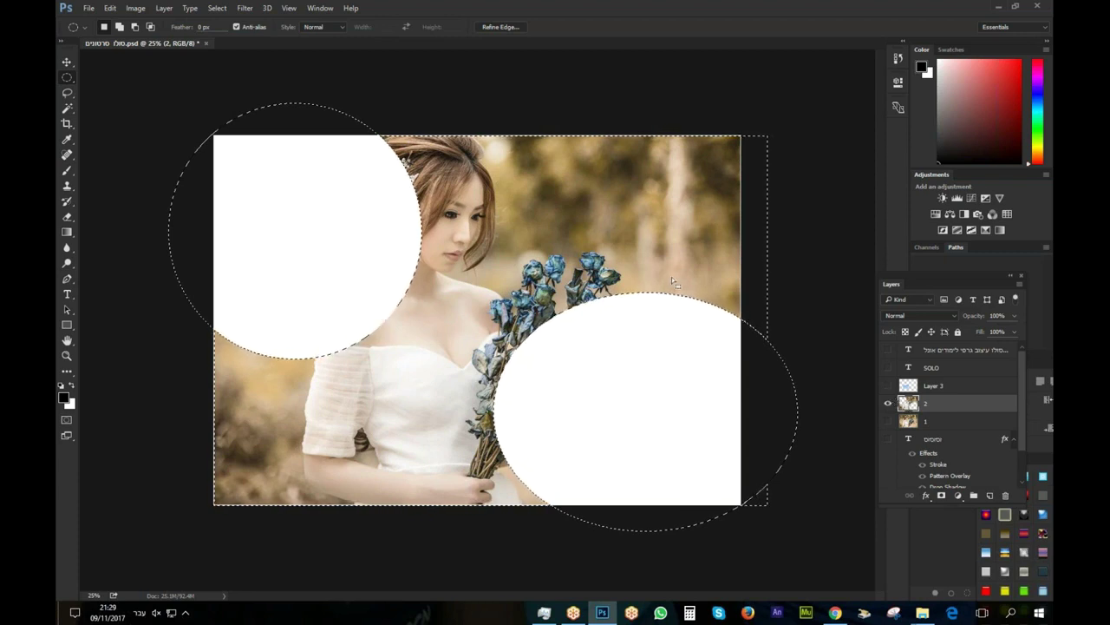
pyautogui.rightClick(551, 191)
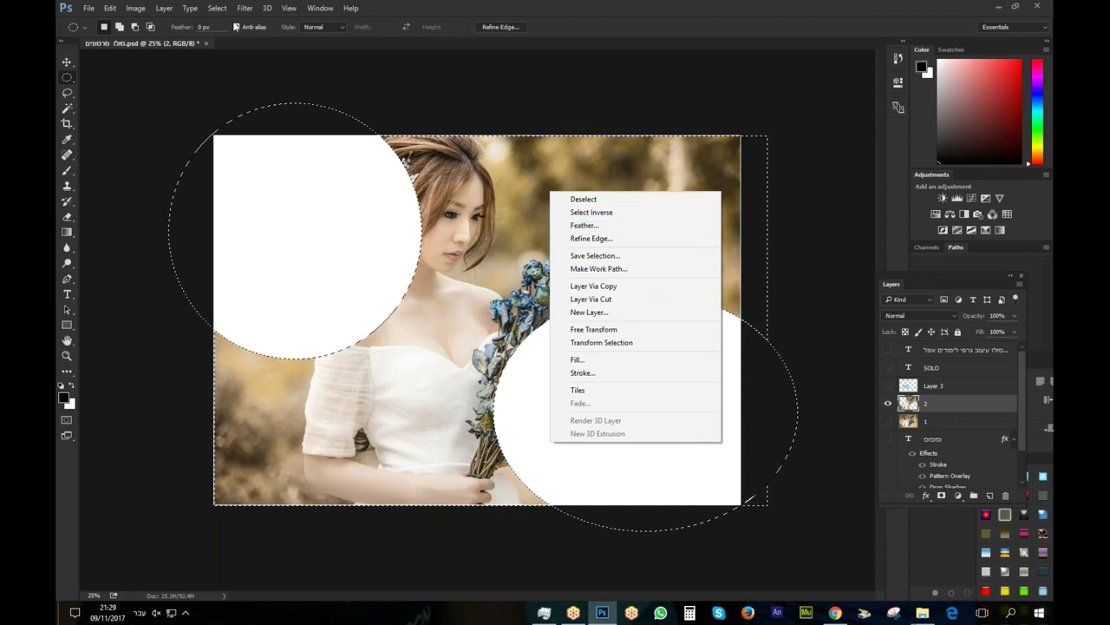
pyautogui.click(218, 9)
pyautogui.click(217, 9)
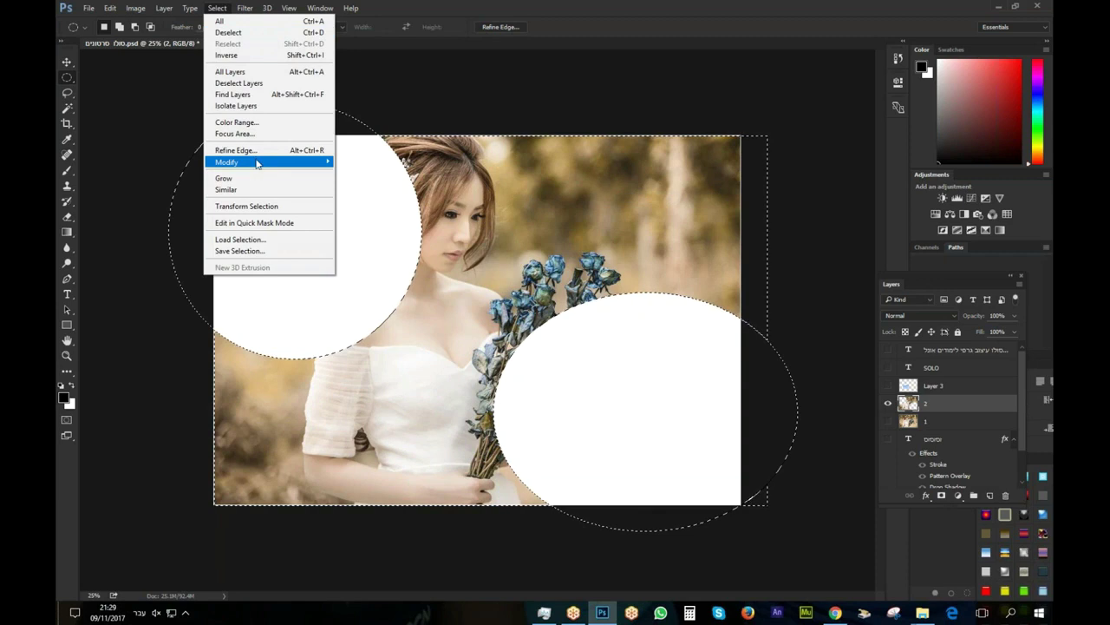
pyautogui.moveTo(257, 164)
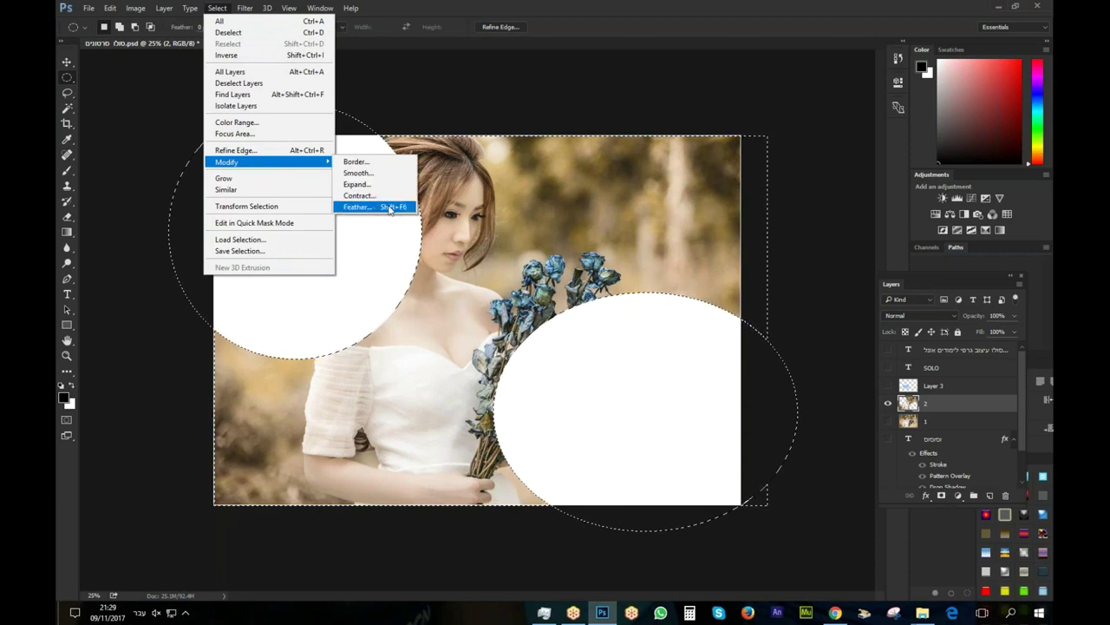
pyautogui.click(389, 208)
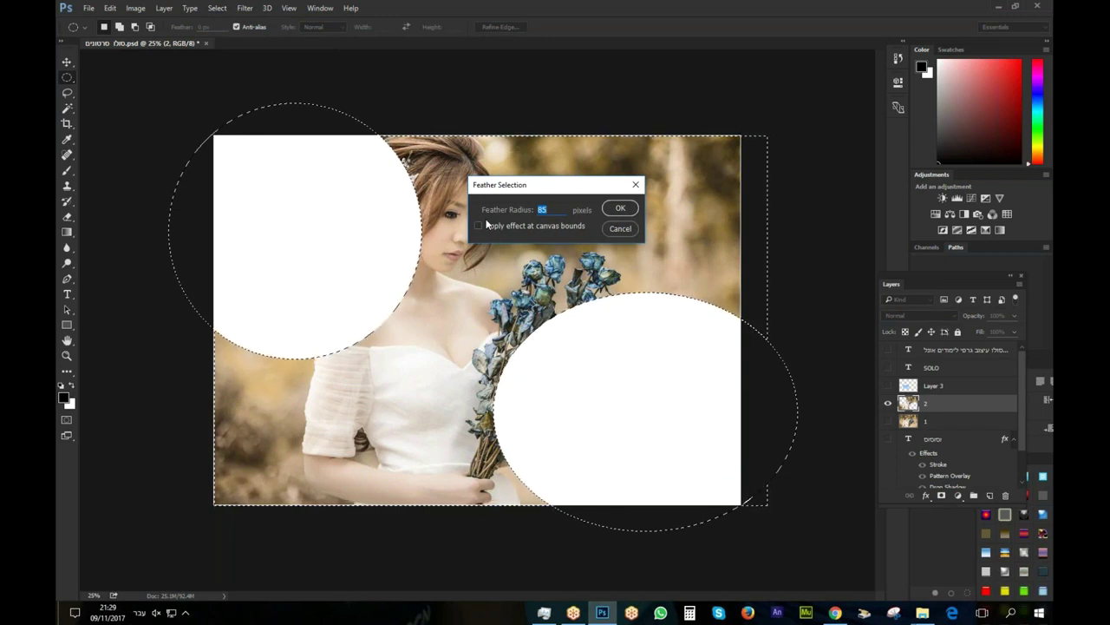
pyautogui.click(620, 208)
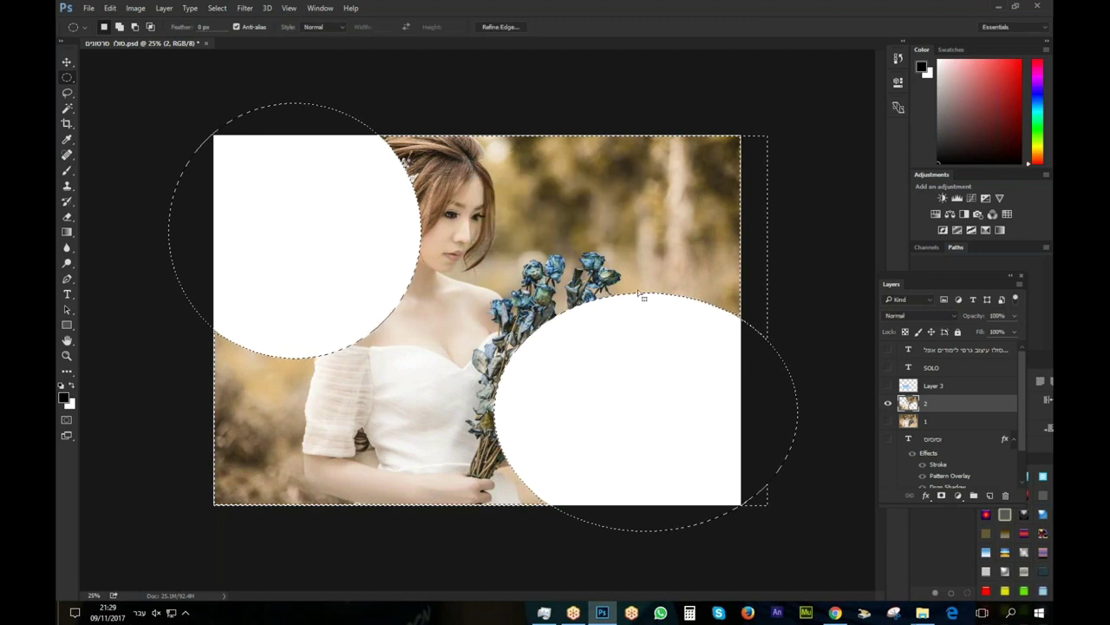
# Add a new layer above layer 2 and name it הצללה.
pyautogui.click(990, 495)
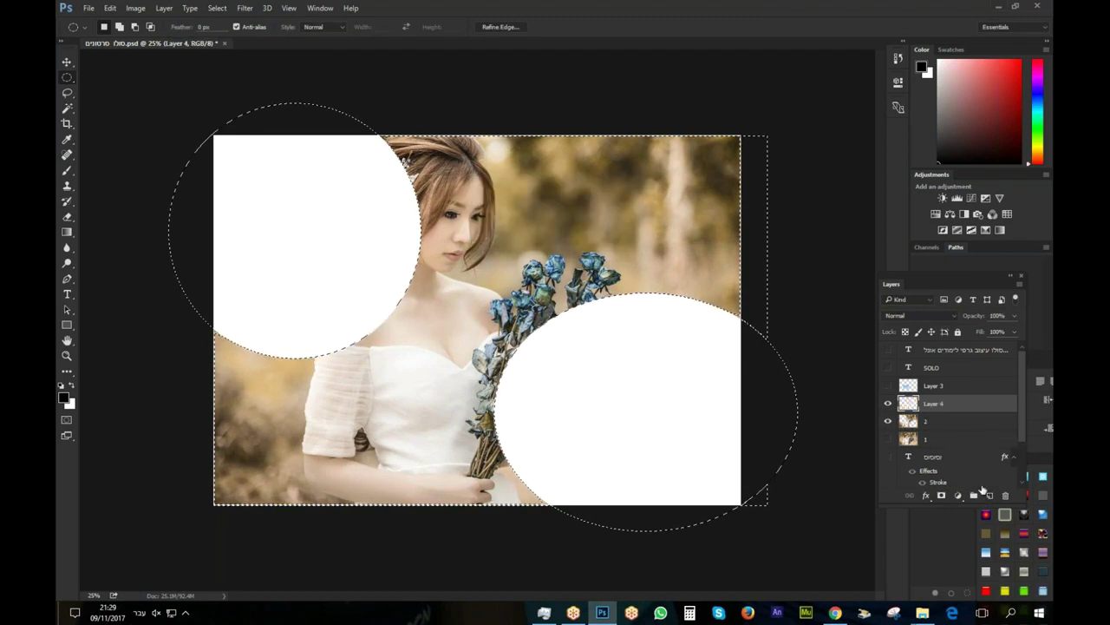
pyautogui.doubleClick(933, 404)
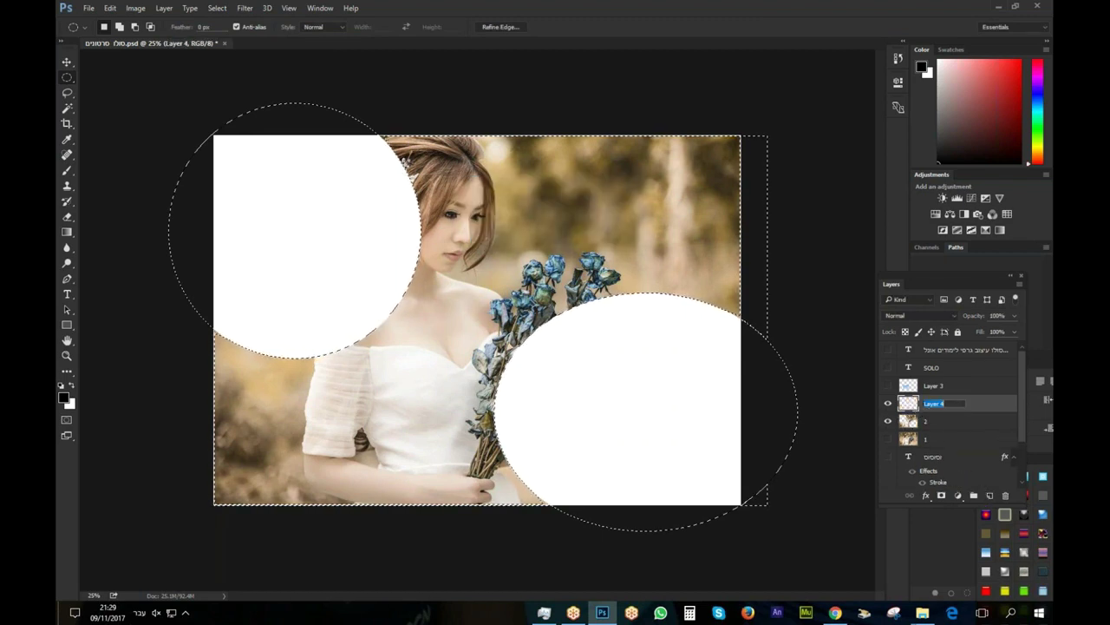
pyautogui.write('הצללה')
pyautogui.press('Return')
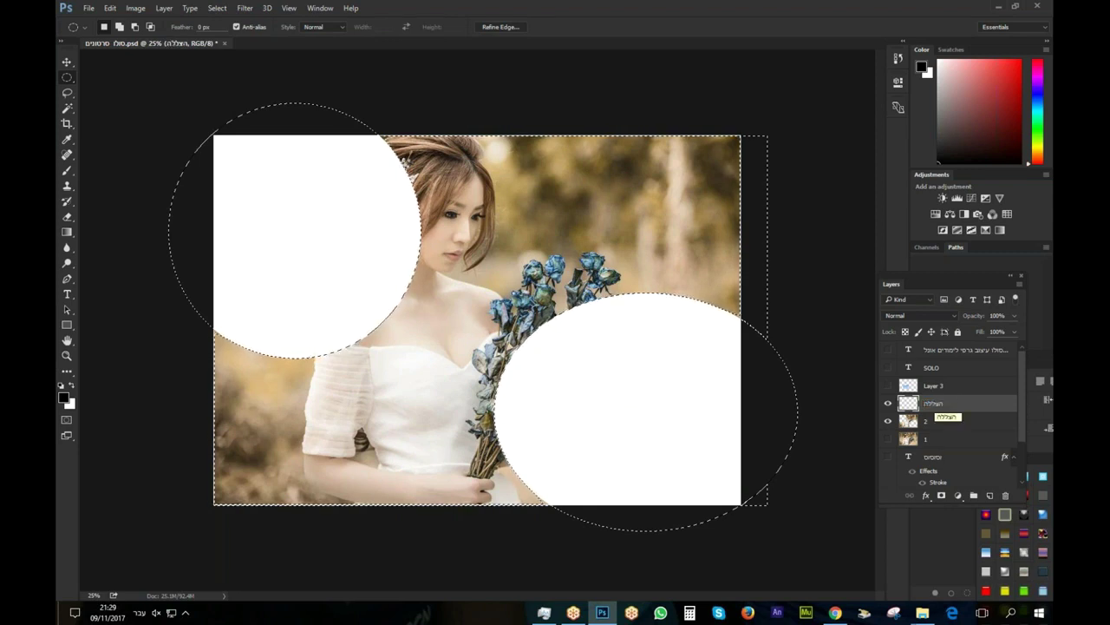
# Fill the feathered selection on the הצללה layer with black in Normal mode at 100% opacity.
pyautogui.click(110, 8)
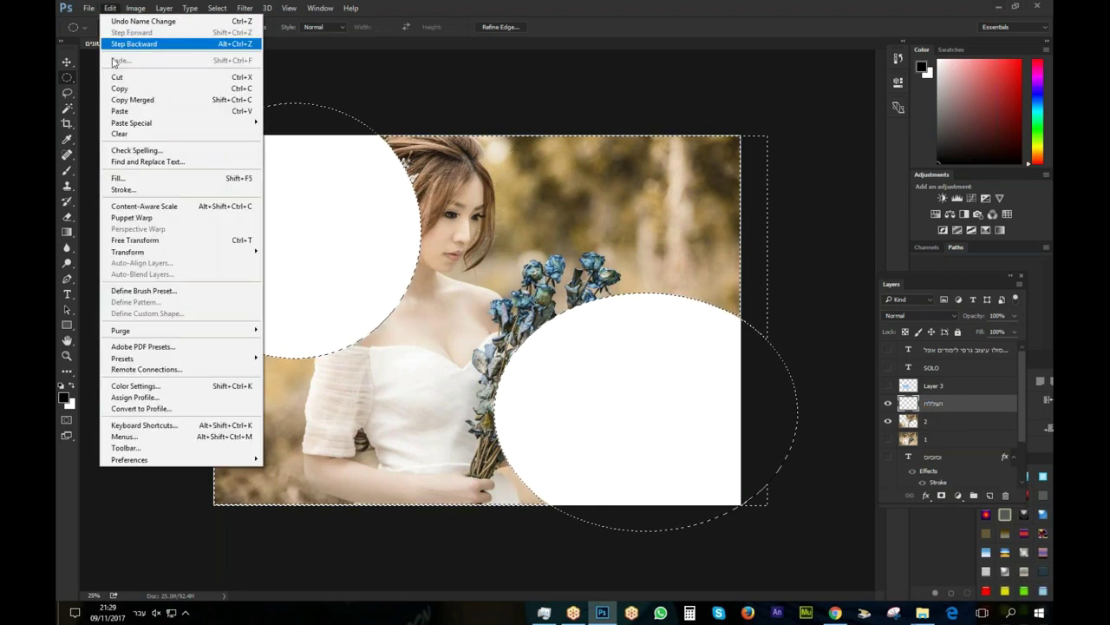
pyautogui.click(122, 178)
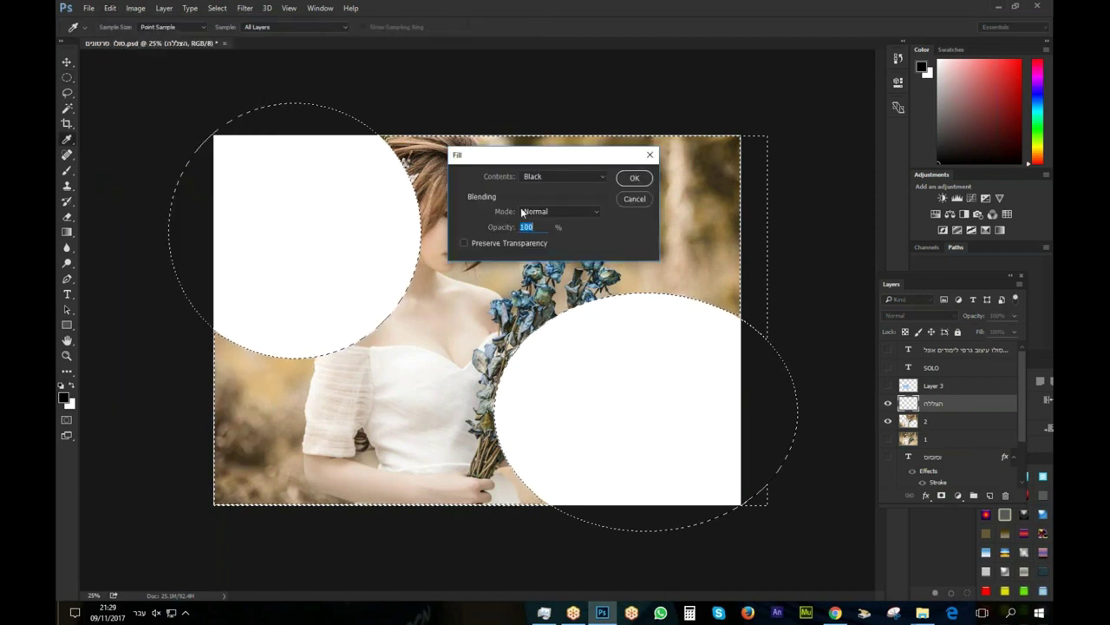
pyautogui.click(568, 176)
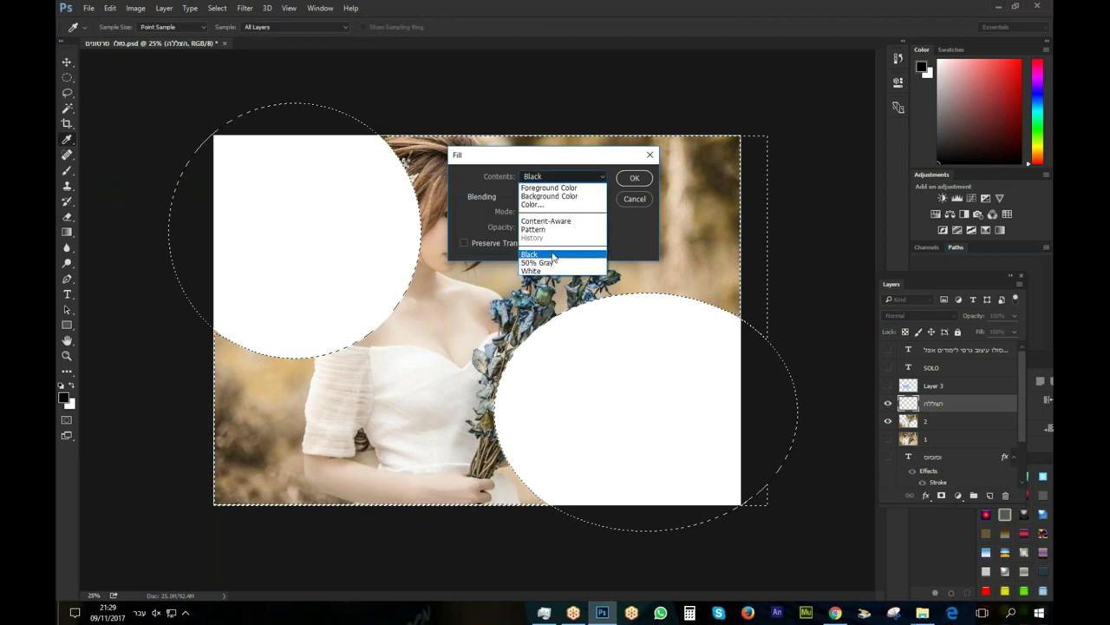
pyautogui.click(555, 254)
pyautogui.click(634, 178)
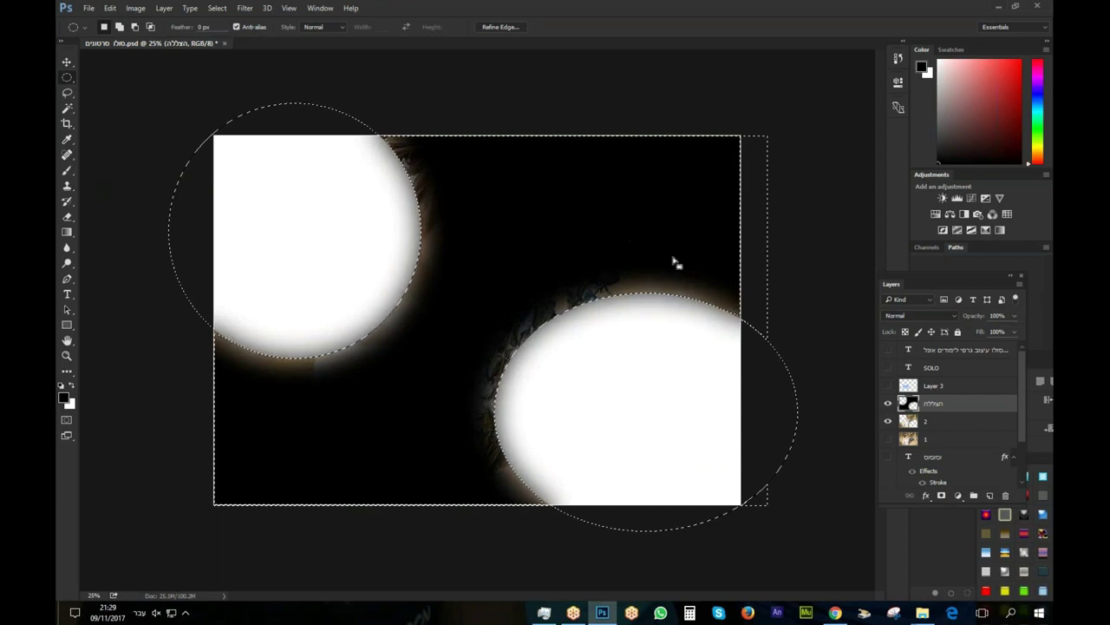
# Deselect, move layer 2 above the הצללה shadow layer, and show the original photo layer 1.
pyautogui.click(213, 8)
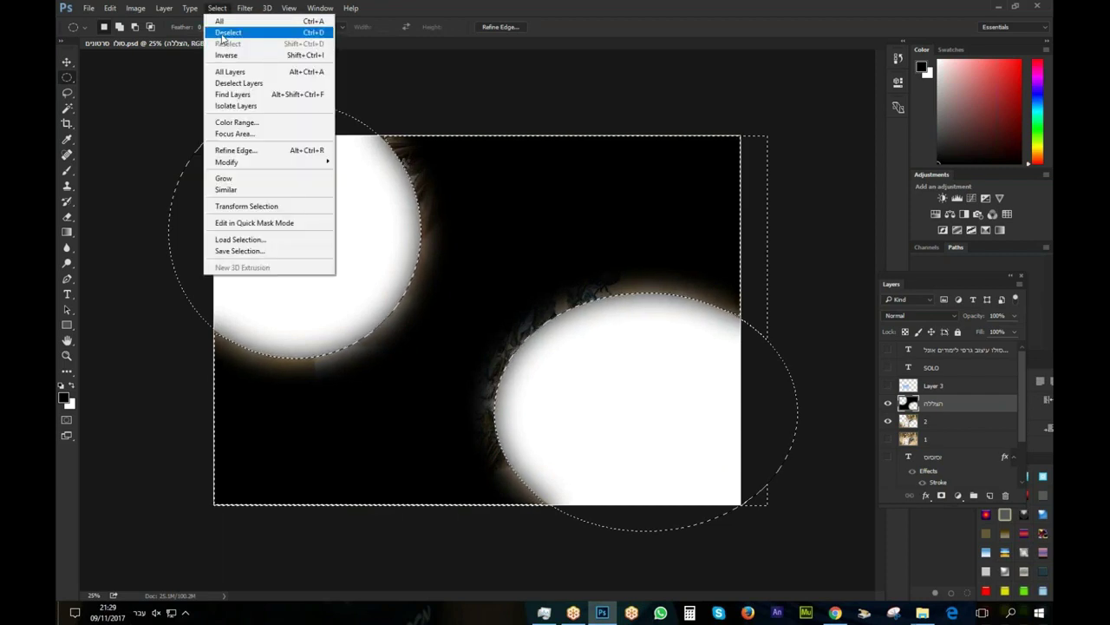
pyautogui.click(228, 32)
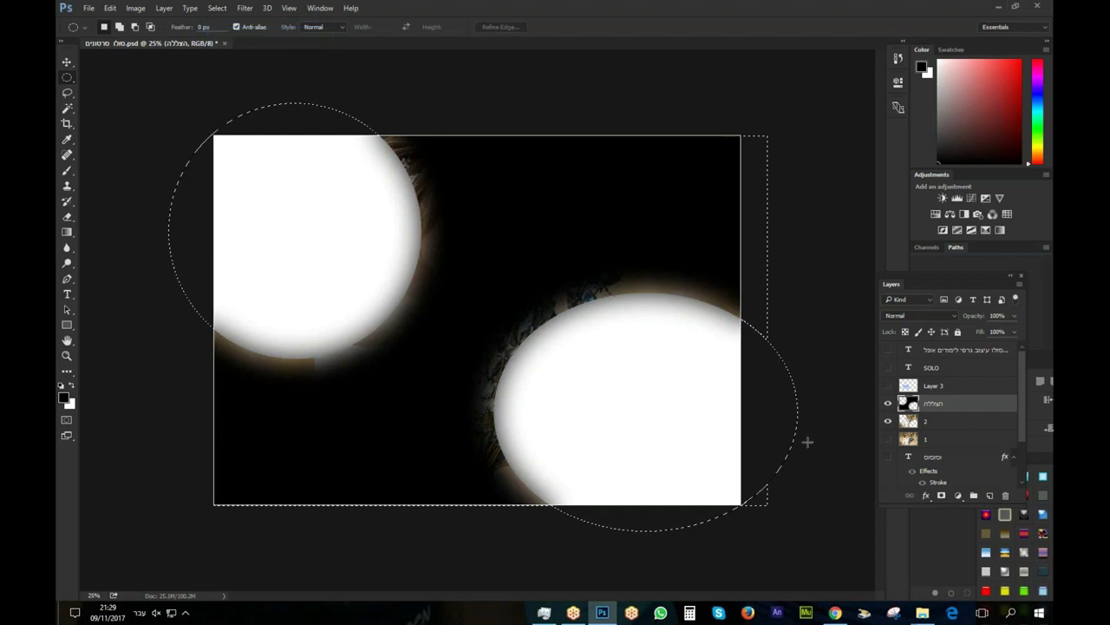
pyautogui.moveTo(948, 430); pyautogui.dragTo(929, 402)
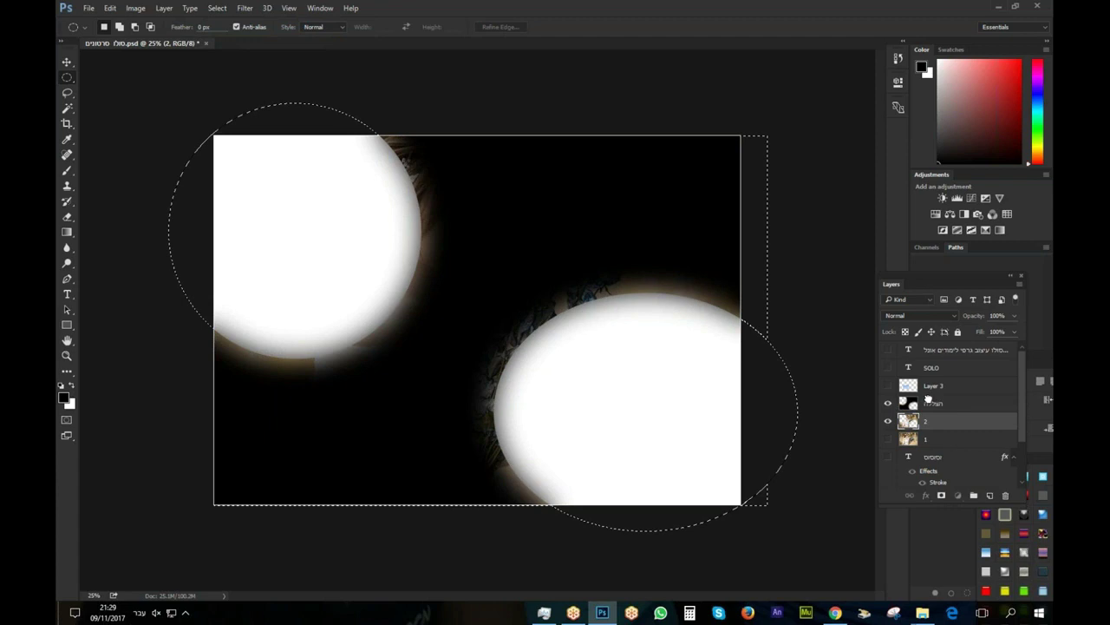
pyautogui.hotkey('ctrl', '0')
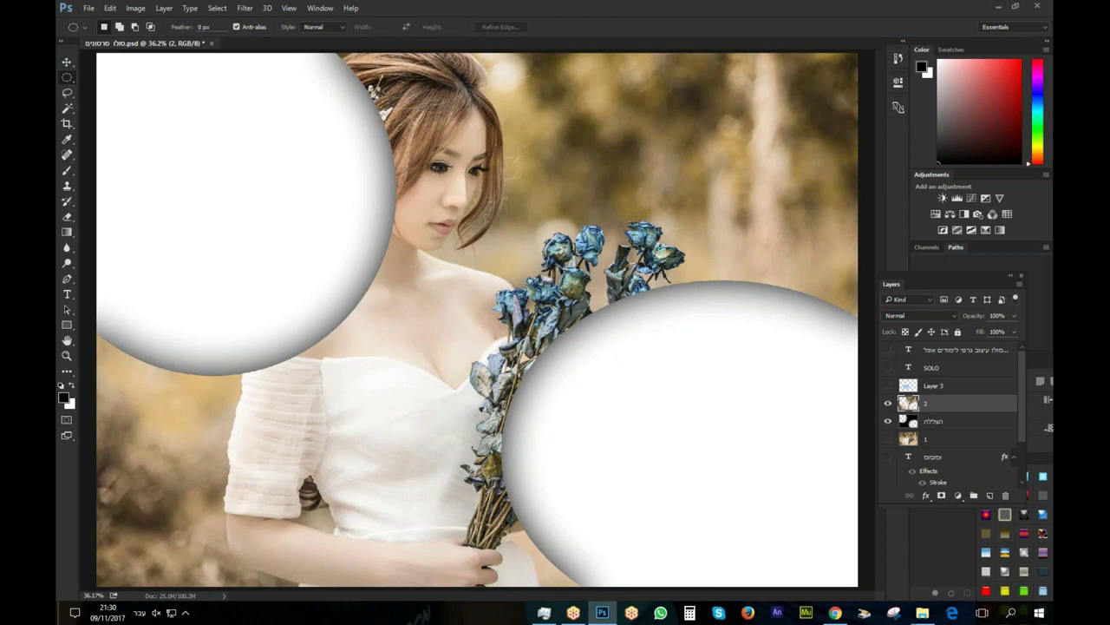
pyautogui.click(888, 440)
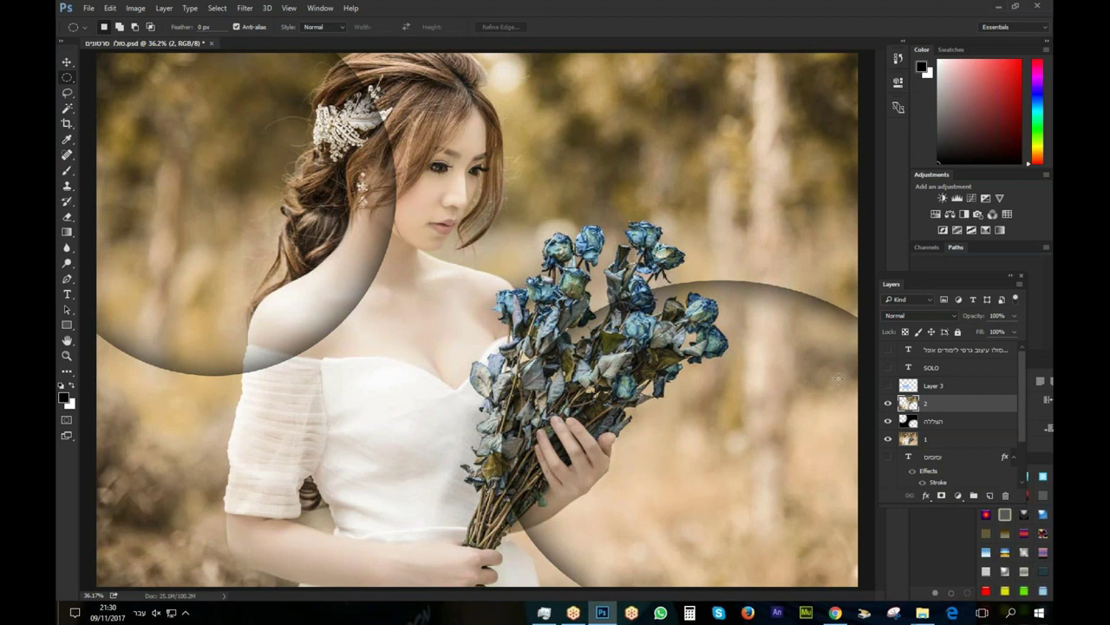
# Duplicate the הצללה layer twice to intensify the shadow inside the circular cut-outs.
pyautogui.click(933, 422)
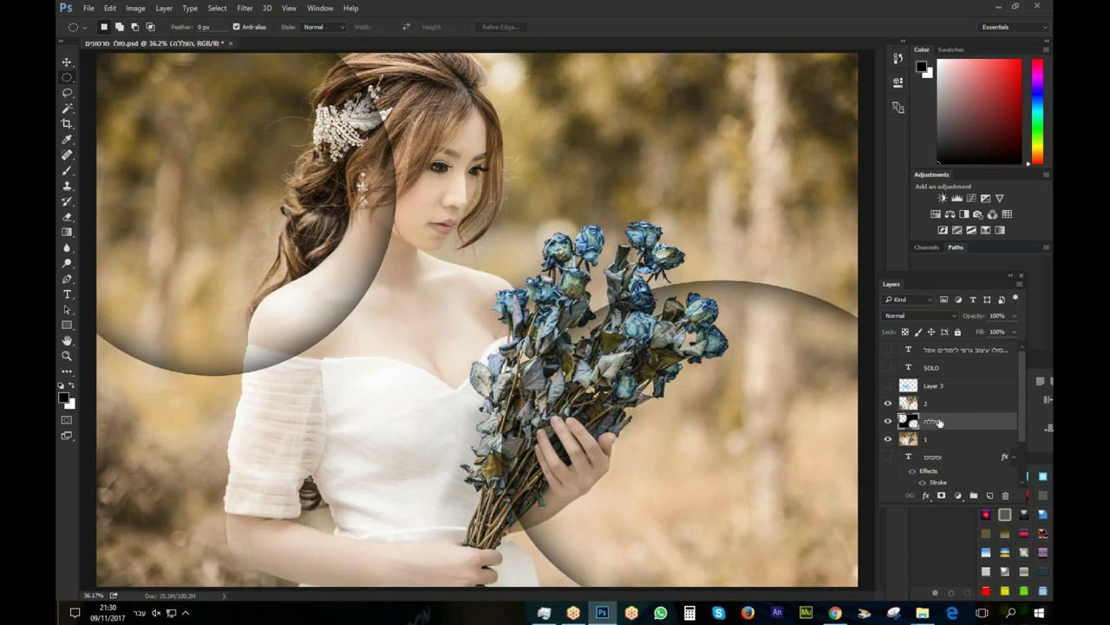
pyautogui.moveTo(937, 422)
pyautogui.mouseDown()
pyautogui.moveTo(990, 476)
pyautogui.moveTo(989, 495)
pyautogui.mouseUp()
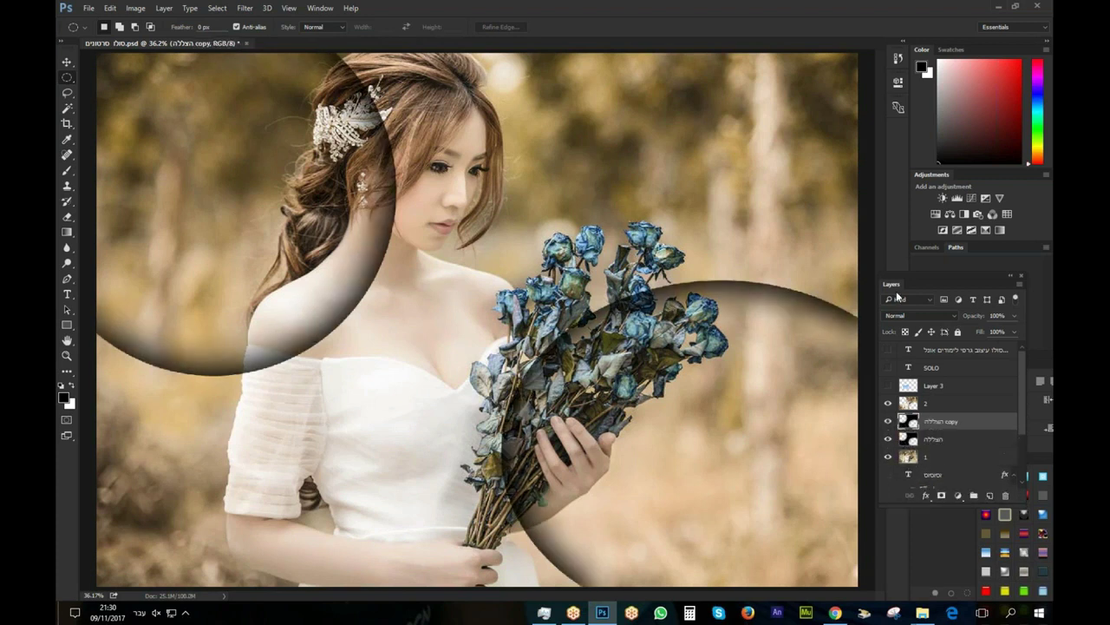
pyautogui.moveTo(944, 425); pyautogui.dragTo(990, 496)
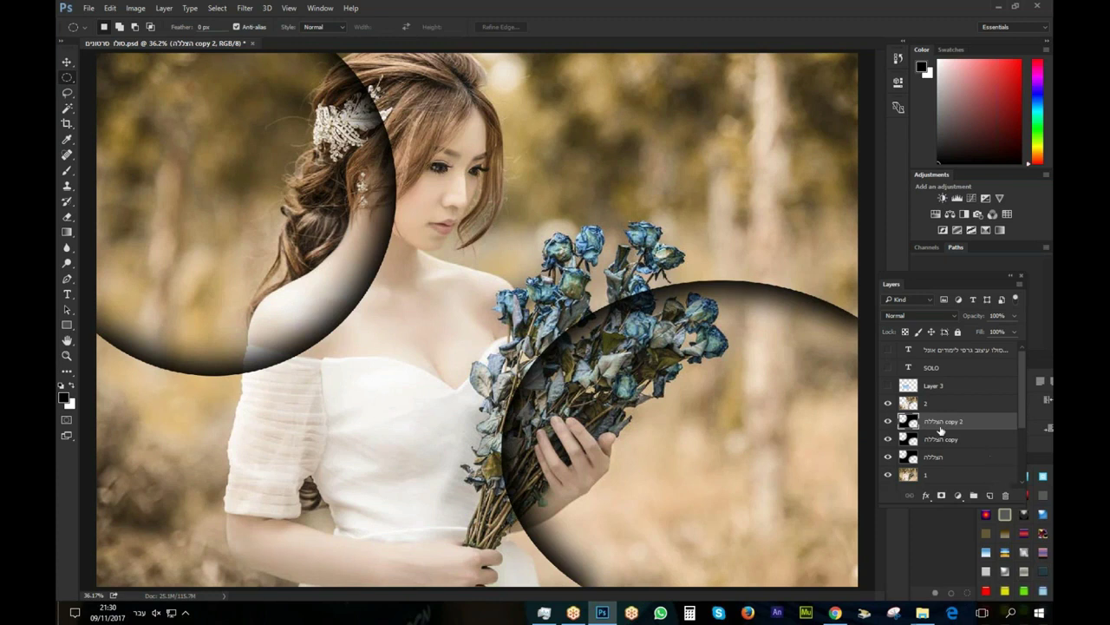
# Delete both shadow copies, the הצללה layer and the cut-out layer 2, keeping only photo layer 1.
pyautogui.moveTo(954, 425); pyautogui.dragTo(1005, 495)
pyautogui.moveTo(946, 422); pyautogui.dragTo(1004, 495)
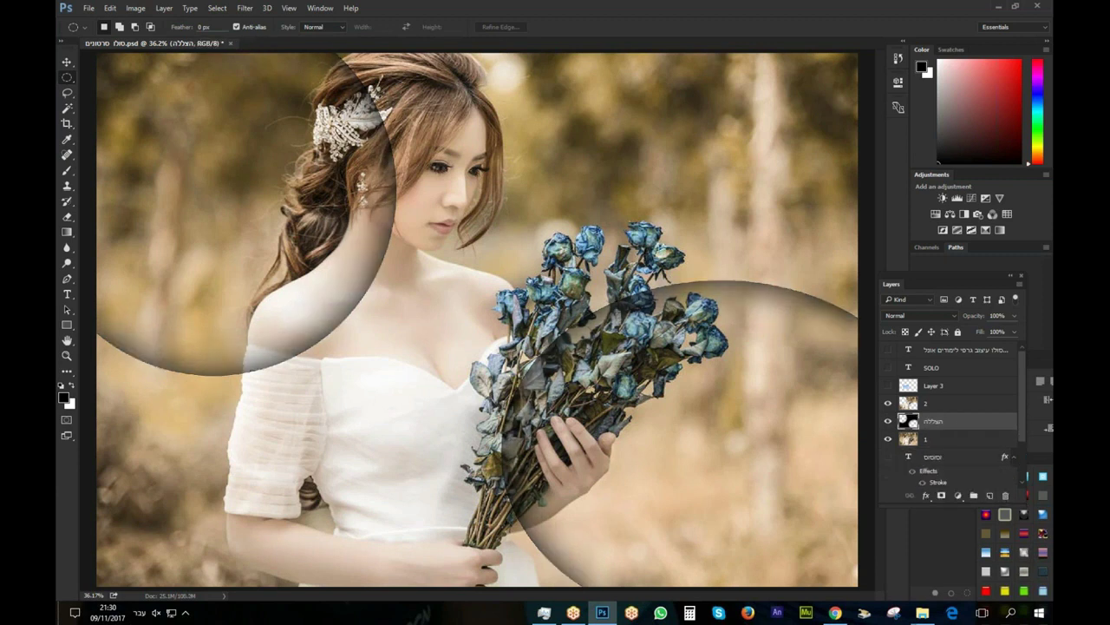
pyautogui.press('Delete')
pyautogui.moveTo(975, 403); pyautogui.dragTo(1005, 495)
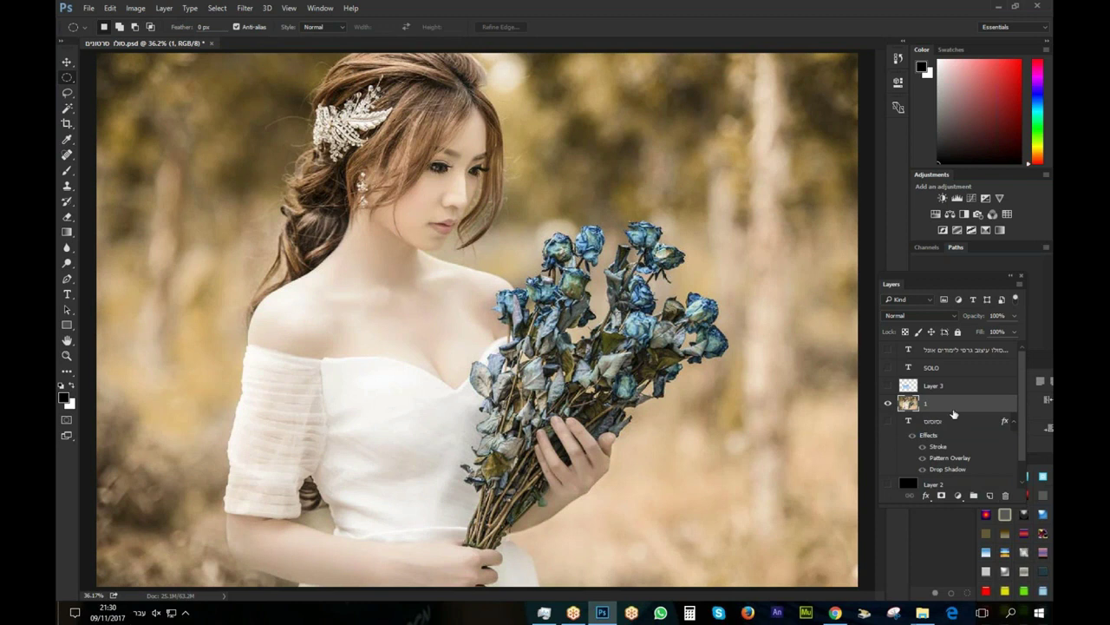
# Duplicate photo layer 1, hide the original, and rename the copy 2.
pyautogui.moveTo(945, 403); pyautogui.dragTo(990, 496)
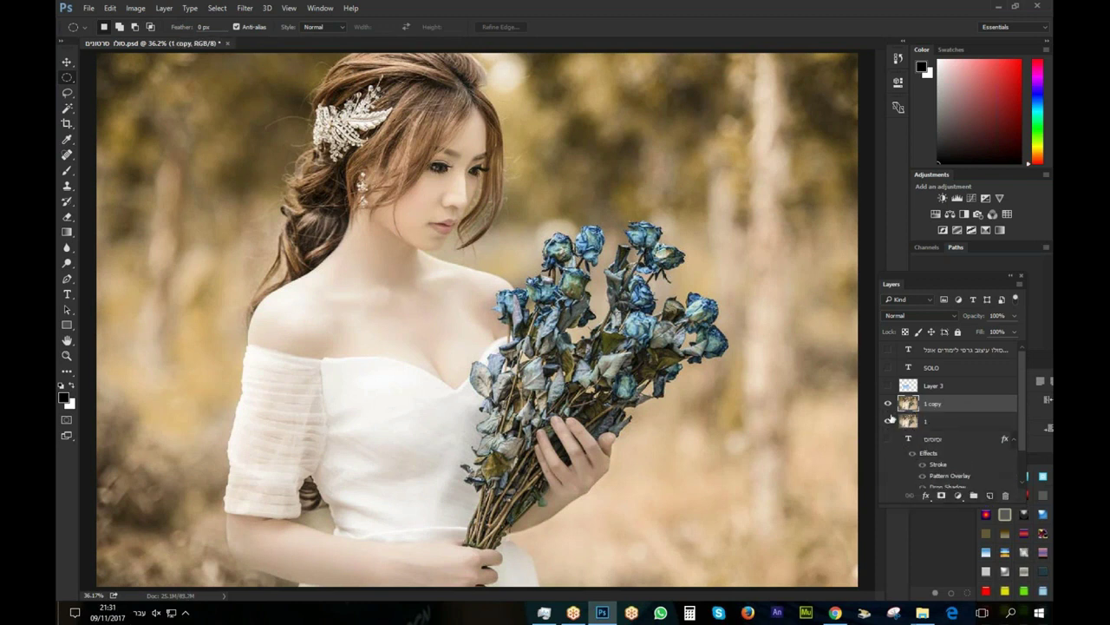
pyautogui.click(888, 422)
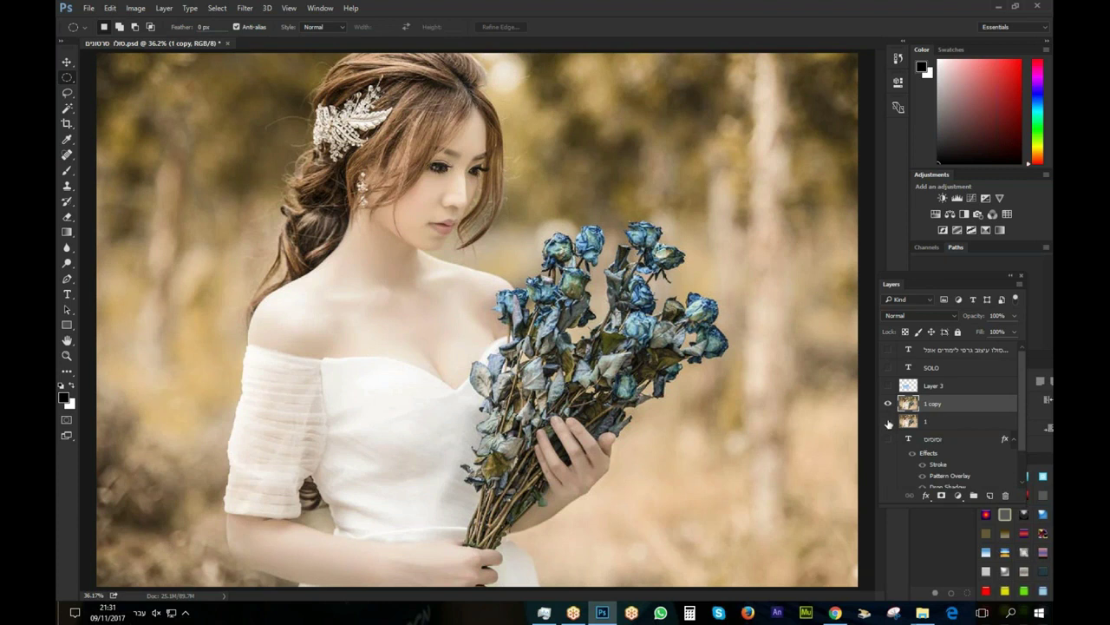
pyautogui.doubleClick(932, 404)
pyautogui.write('2')
pyautogui.press('Return')
# Cut a large rectangular area out of layer 2 at the photo's upper-left corner and another at its lower-right corner.
pyautogui.moveTo(67, 77); pyautogui.dragTo(347, 325)
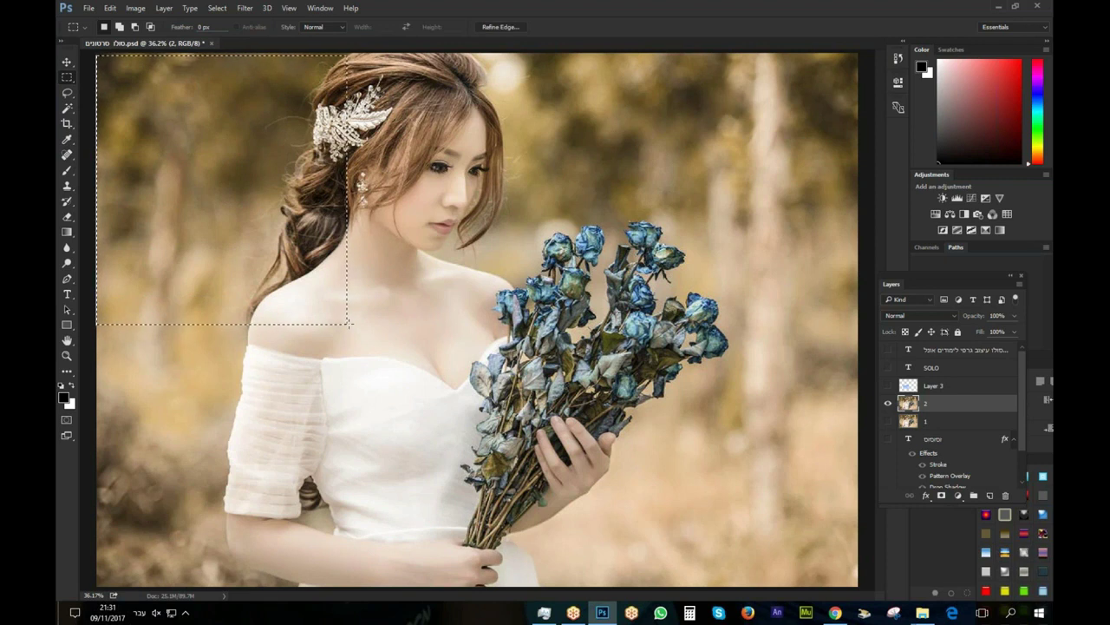
pyautogui.hotkey('ctrl', 'BackSpace')
pyautogui.hotkey('ctrl', '-')
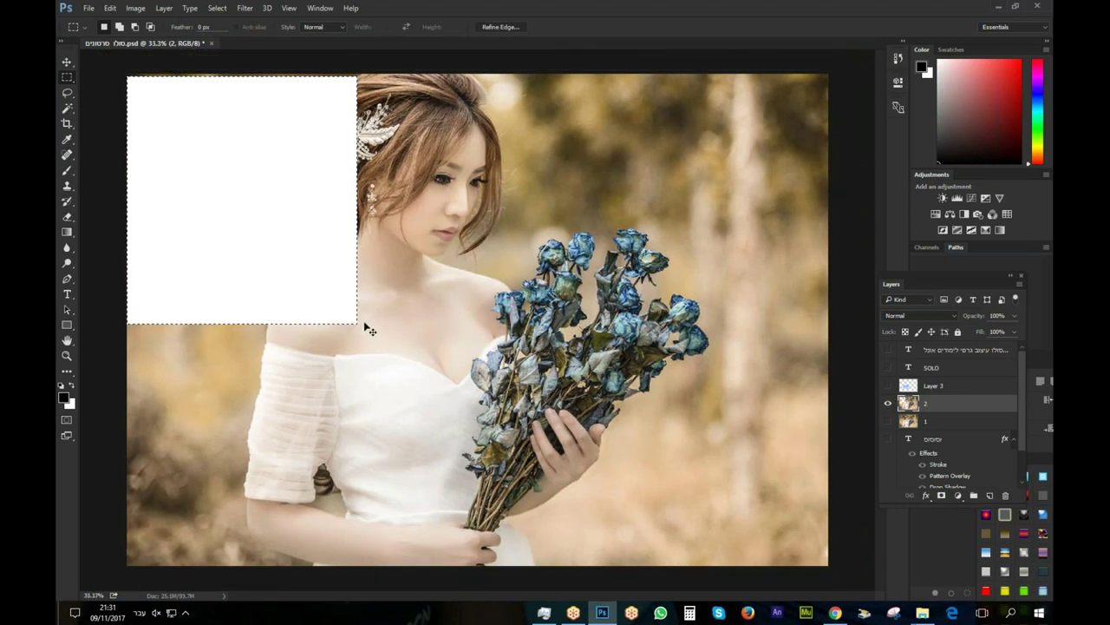
pyautogui.hotkey('ctrl', '-')
pyautogui.moveTo(754, 523); pyautogui.dragTo(536, 349)
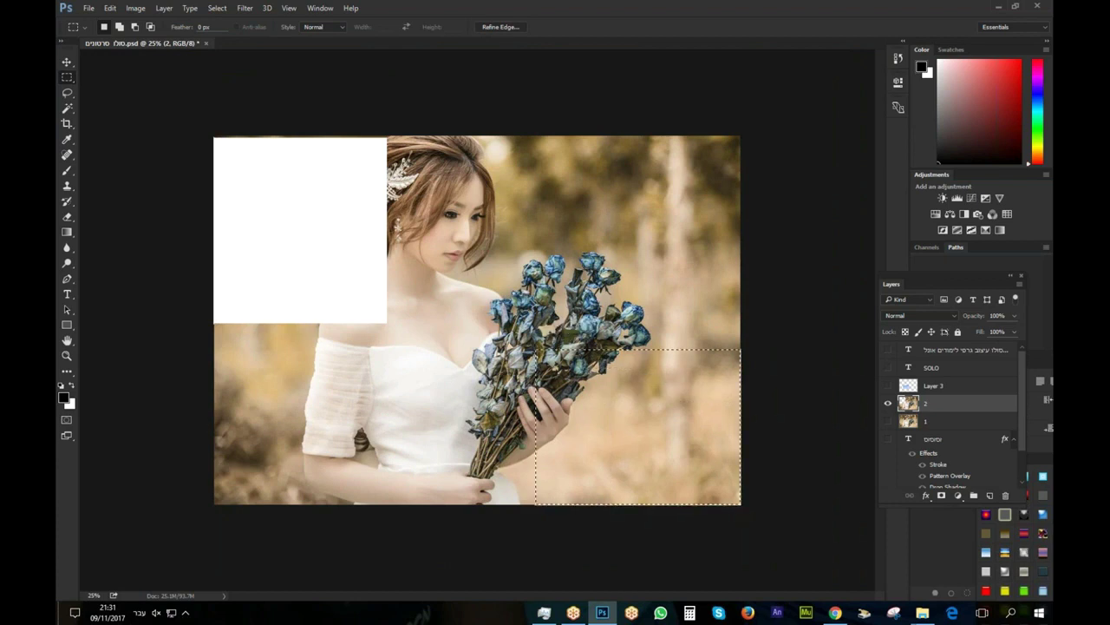
pyautogui.hotkey('ctrl', 'BackSpace')
# Cut a small rectangular area out of layer 2 at the photo's upper-right corner and another at its lower-left corner.
pyautogui.moveTo(764, 109); pyautogui.dragTo(659, 206)
pyautogui.hotkey('ctrl', 'BackSpace')
pyautogui.moveTo(169, 525); pyautogui.dragTo(282, 444)
pyautogui.hotkey('ctrl', 'BackSpace')
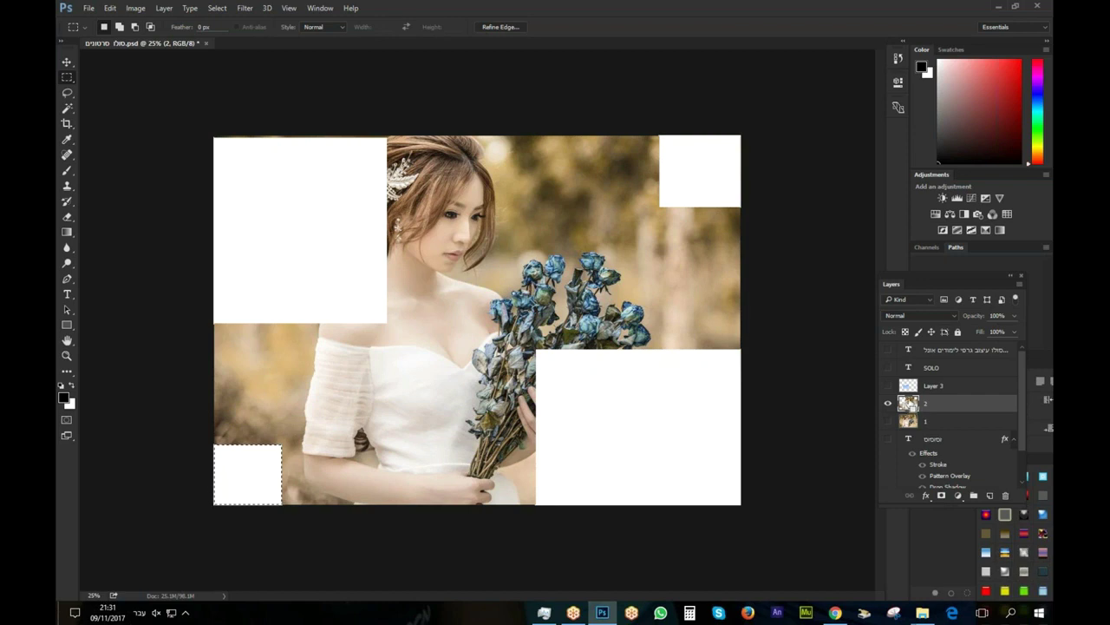
# Load the outline of layer 2 as a selection feathered by 90 pixels, with a new empty layer added above layer 2.
pyautogui.keyDown('ctrl'); pyautogui.click(908, 403); pyautogui.keyUp('ctrl')
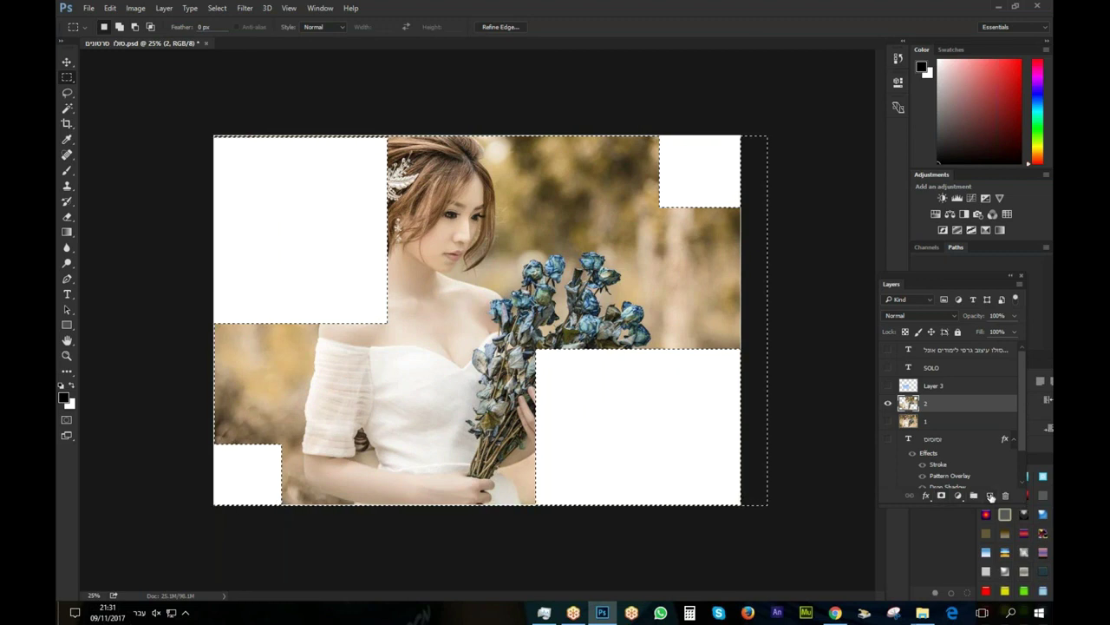
pyautogui.hotkey('ctrl', 'shift', 'alt', 'n')
pyautogui.rightClick(525, 222)
pyautogui.click(556, 253)
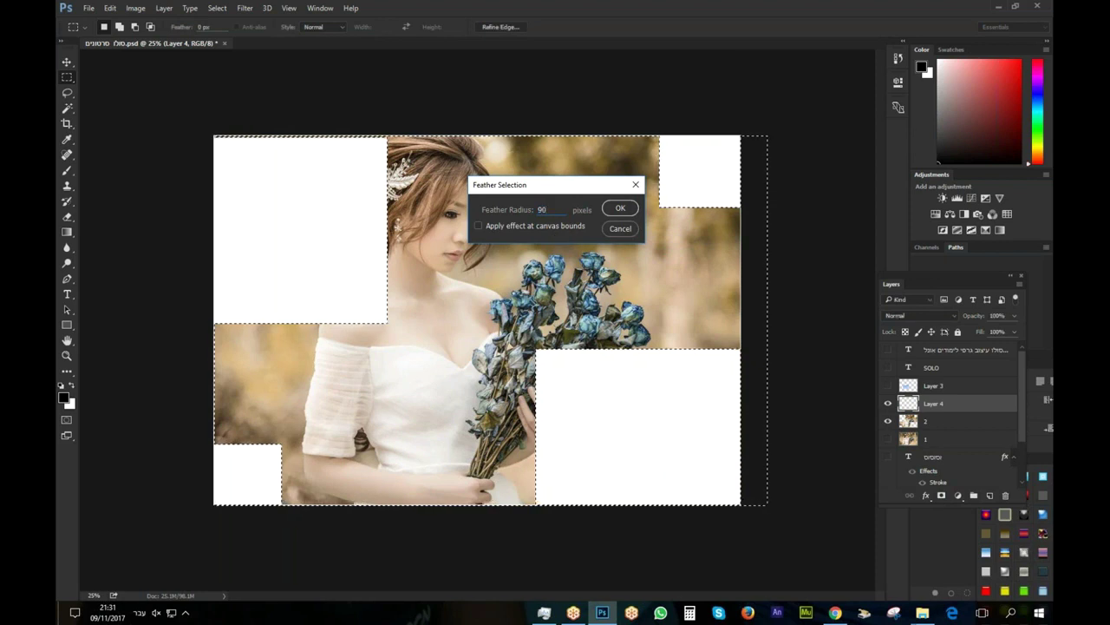
pyautogui.press('Return')
# Fill the feathered selection on the new layer with black and move that layer below layer 2.
pyautogui.rightClick(560, 236)
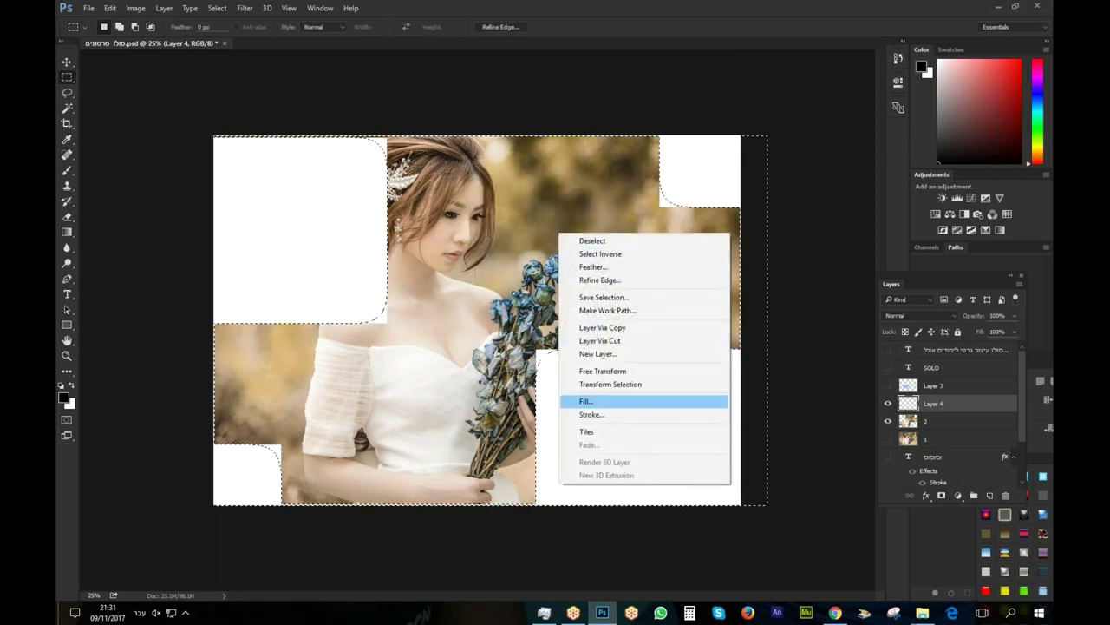
pyautogui.click(596, 403)
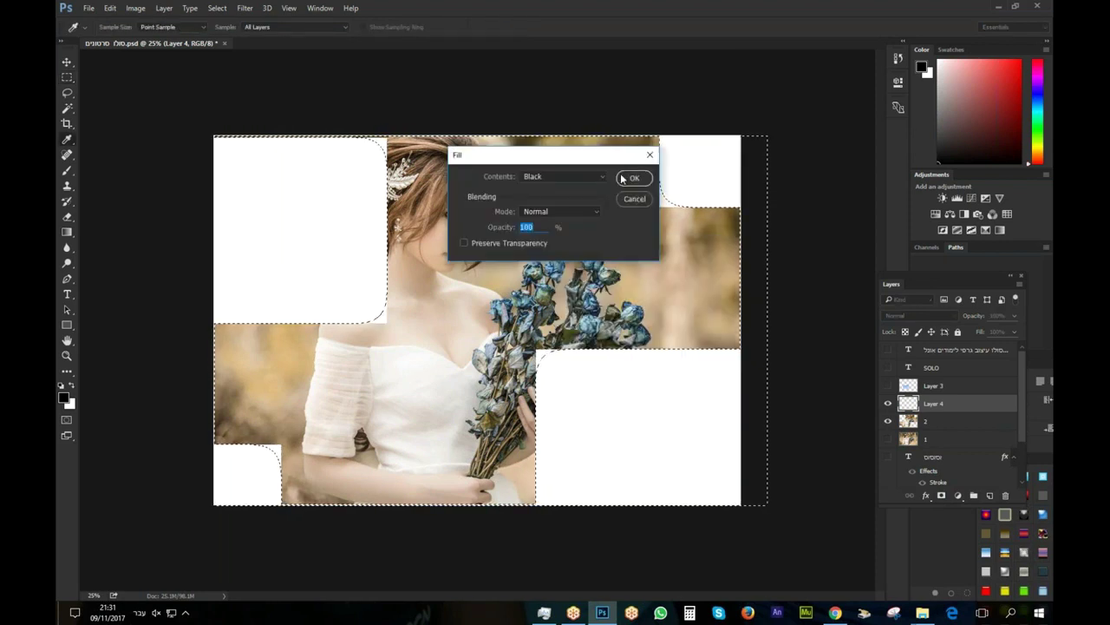
pyautogui.click(645, 180)
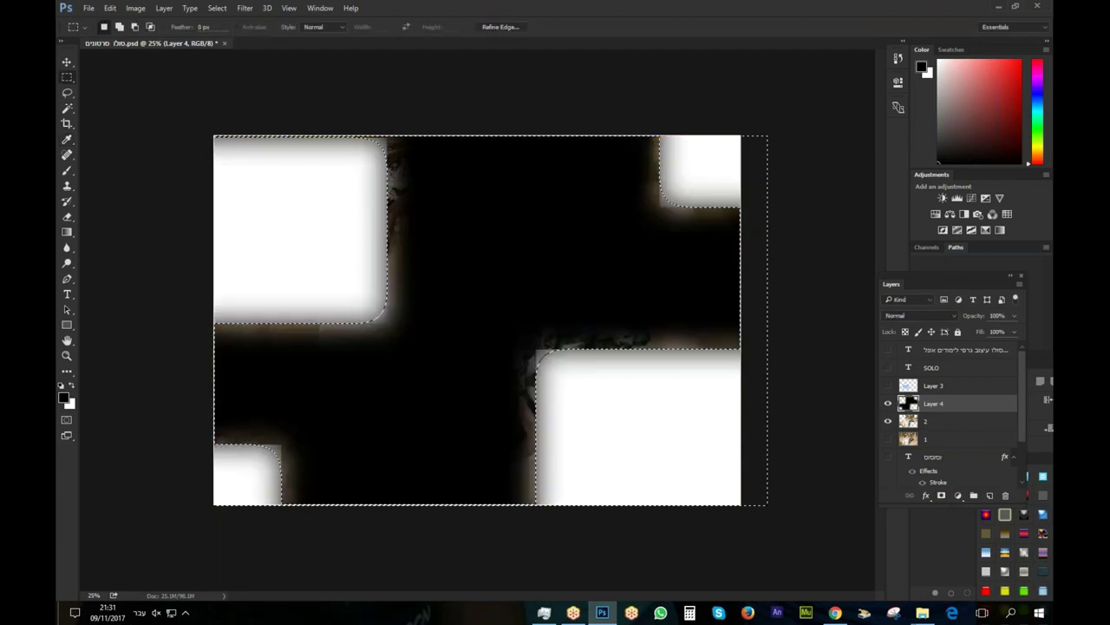
pyautogui.moveTo(956, 406); pyautogui.dragTo(943, 423)
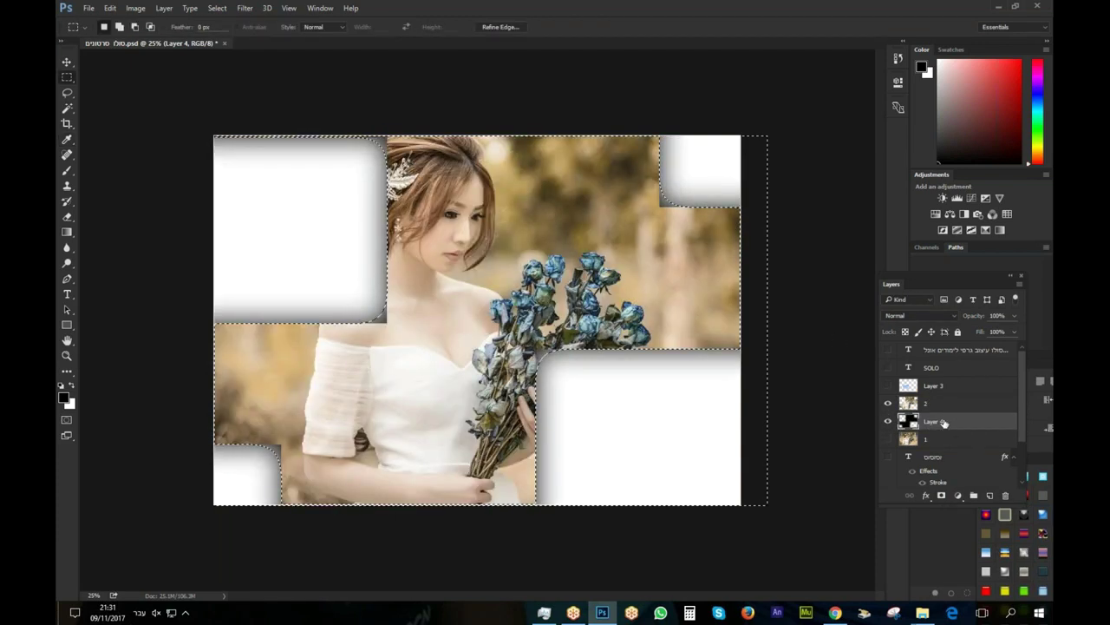
# Show photo layer 1 beneath the cut-outs, then clear the selection and duplicate the Layer 4 shadow layer.
pyautogui.click(887, 440)
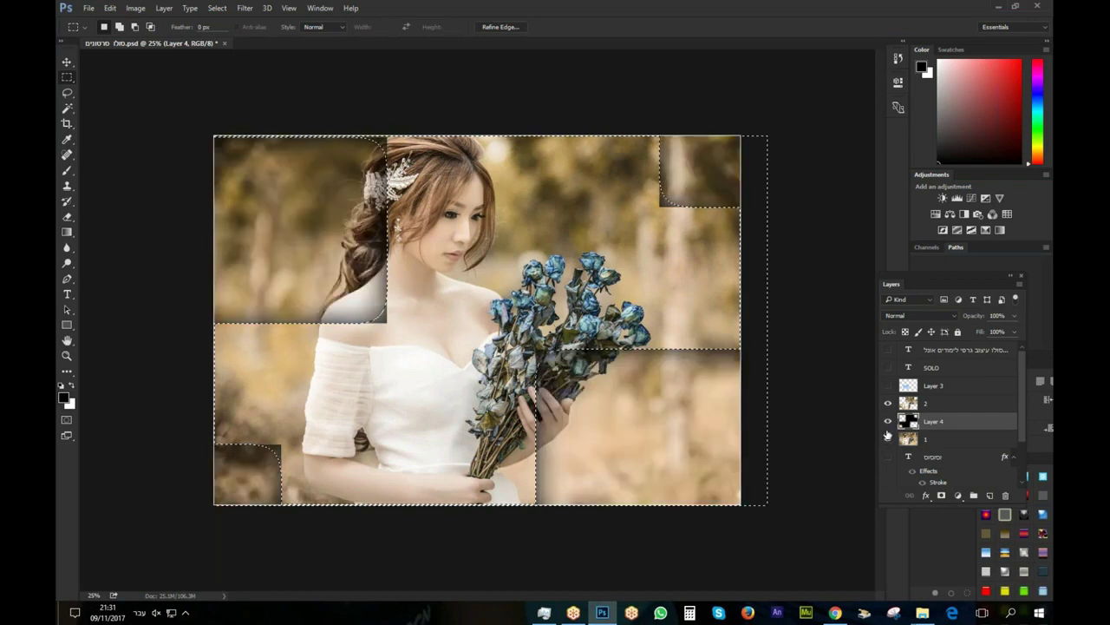
pyautogui.hotkey('ctrl', 'd')
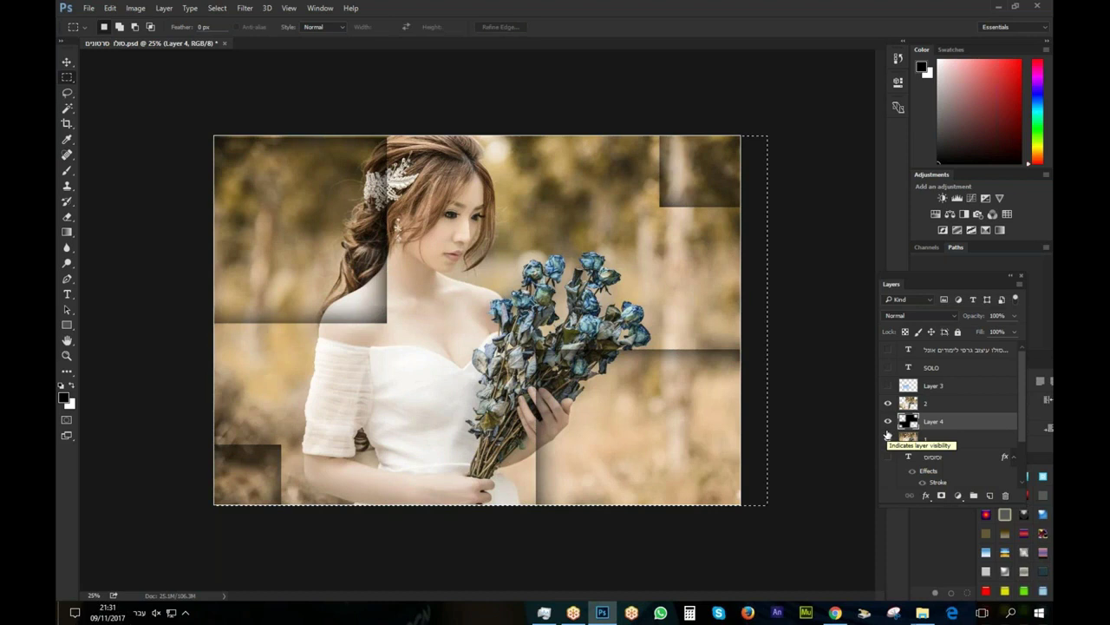
pyautogui.hotkey('ctrl', '0')
pyautogui.click(887, 438)
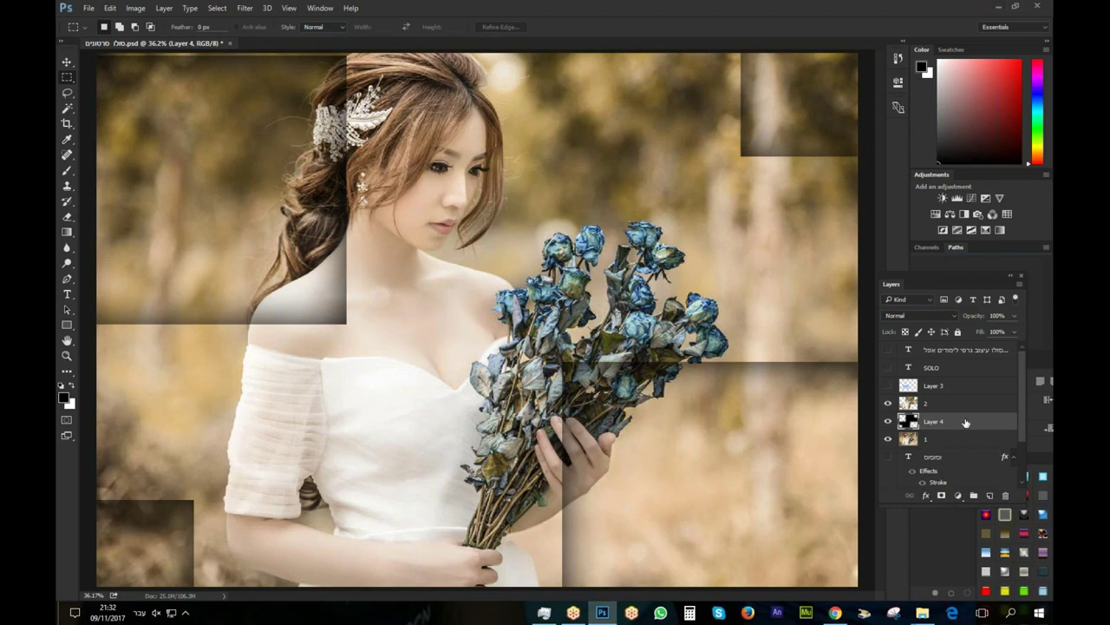
pyautogui.moveTo(965, 422); pyautogui.dragTo(990, 496)
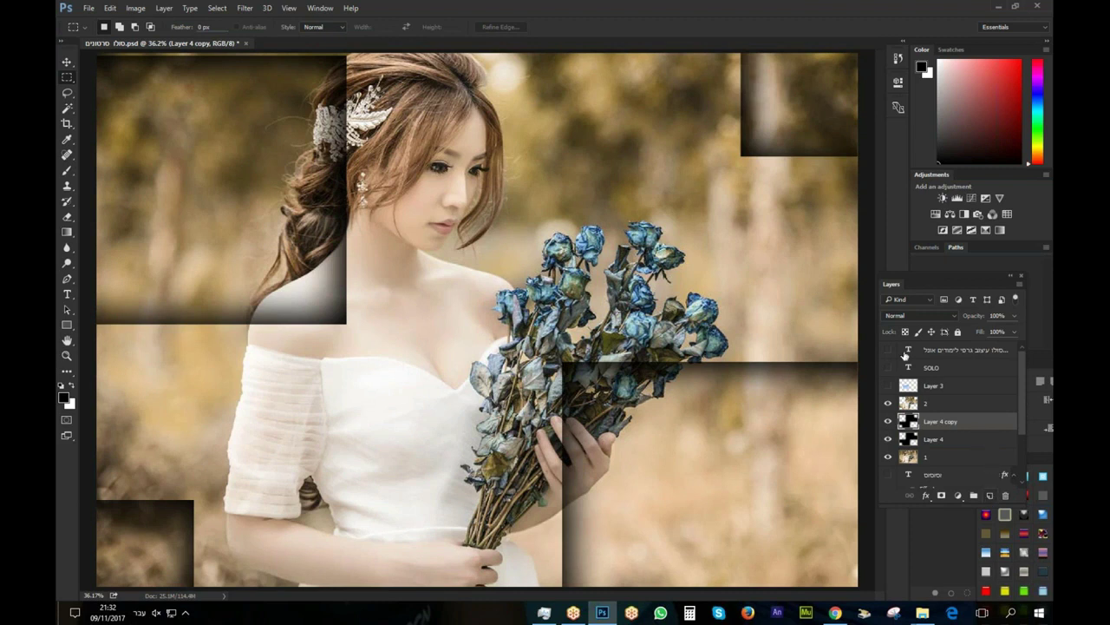
# Show the two-line Hebrew text layer and move the text from the photo's upper edge to its lower part.
pyautogui.click(887, 350)
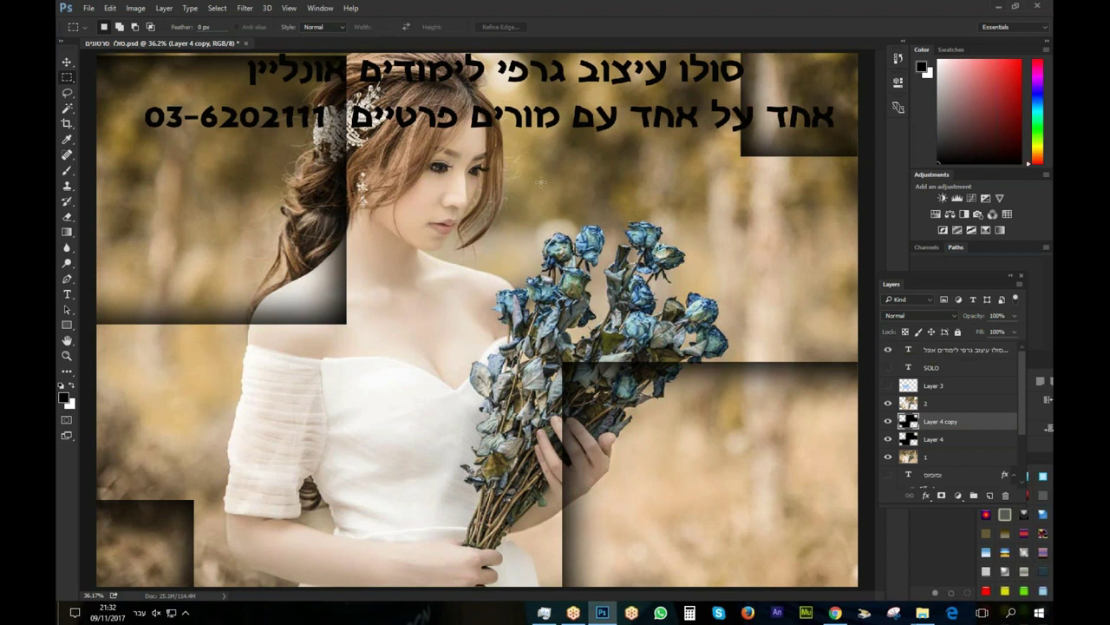
pyautogui.click(68, 63)
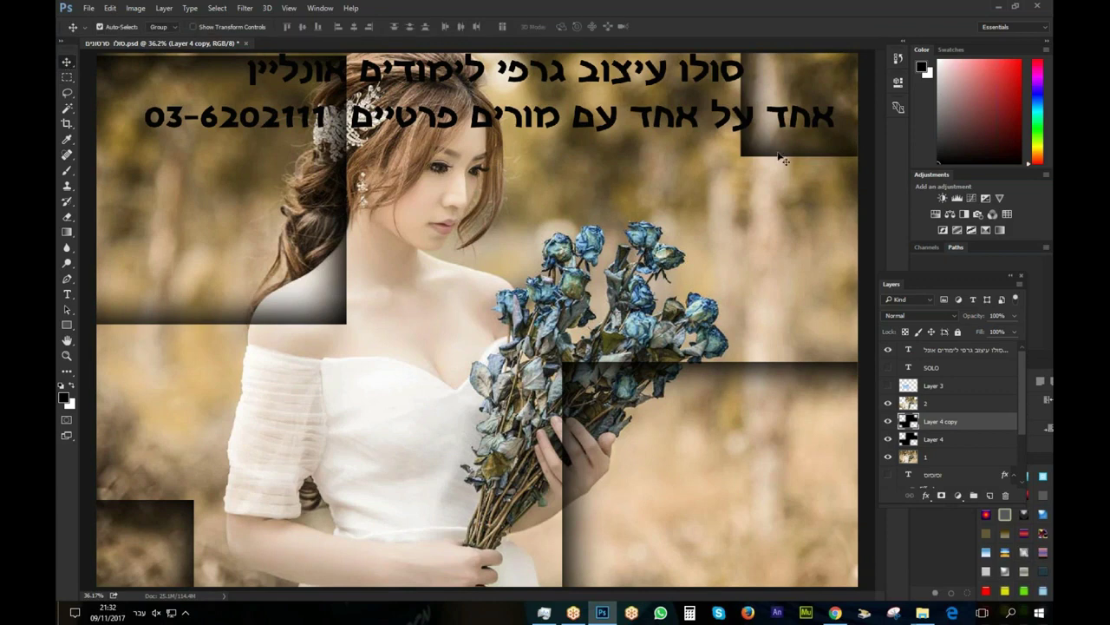
pyautogui.moveTo(746, 80); pyautogui.dragTo(755, 471)
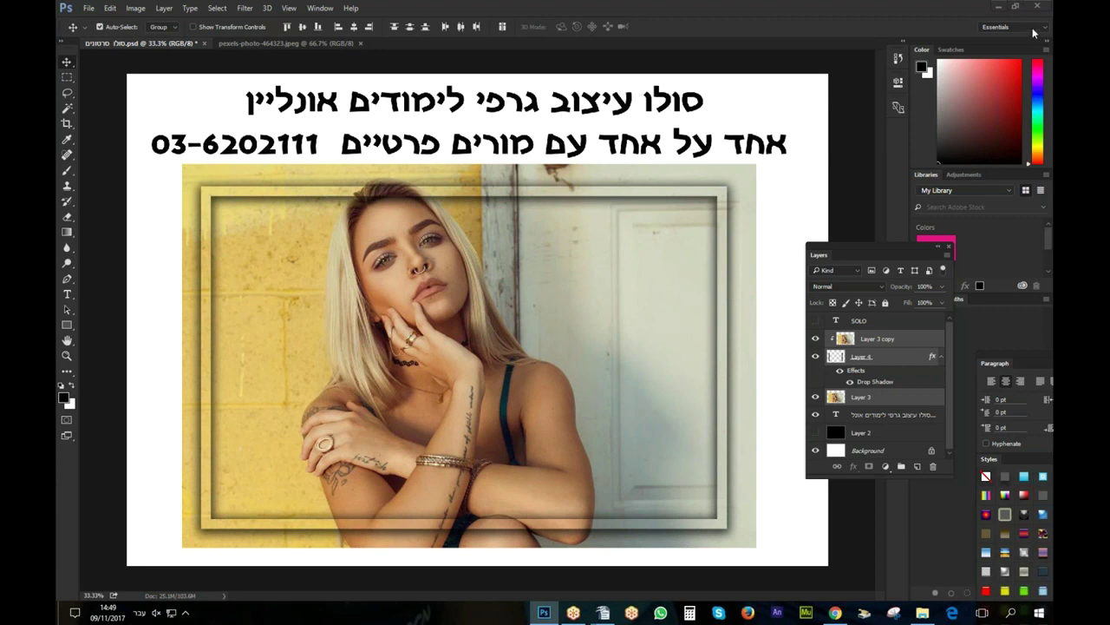
# In the framed portrait document, delete Layer 3 copy and Layer 4, then duplicate the remaining photo layer, Layer 3.
pyautogui.moveTo(874, 342); pyautogui.dragTo(932, 466)
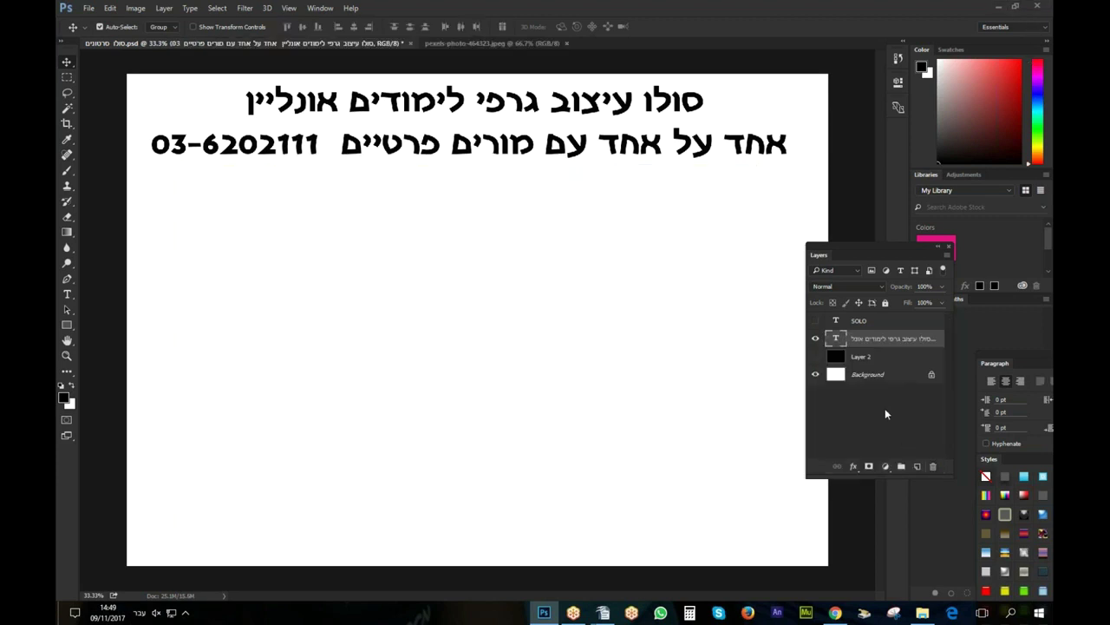
pyautogui.hotkey('ctrl', 'z')
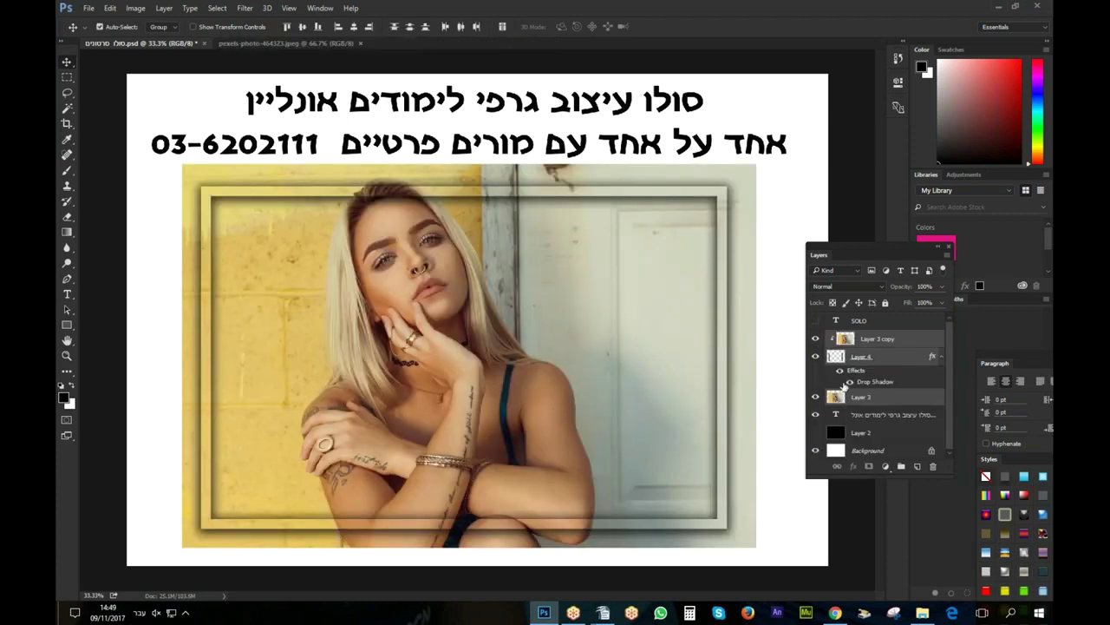
pyautogui.moveTo(878, 334); pyautogui.dragTo(932, 465)
pyautogui.moveTo(871, 338); pyautogui.dragTo(933, 466)
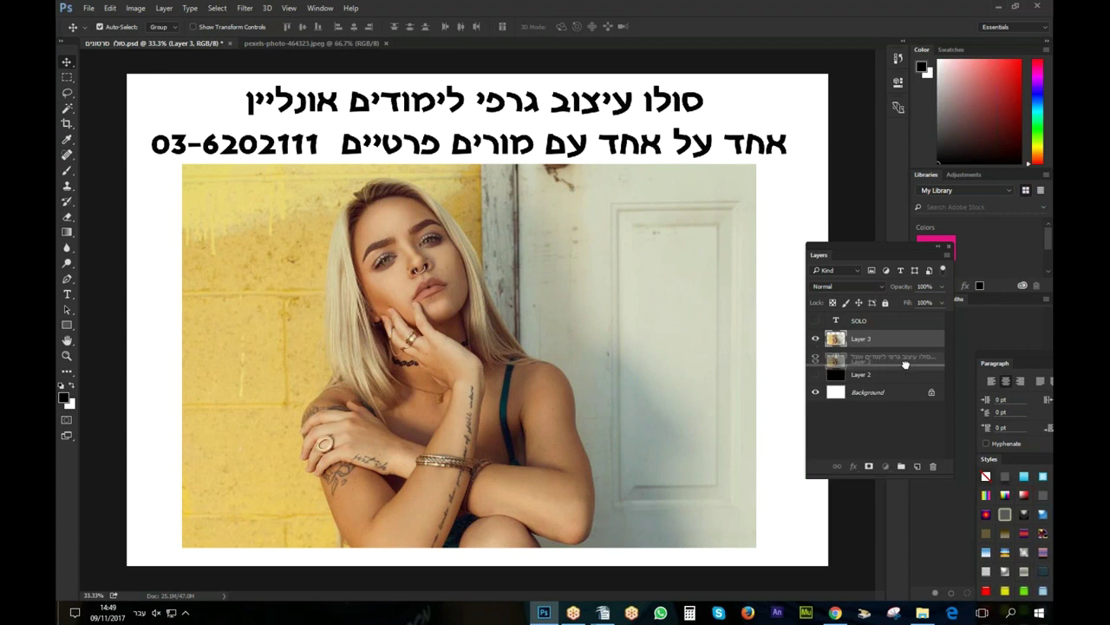
pyautogui.moveTo(884, 344); pyautogui.dragTo(916, 466)
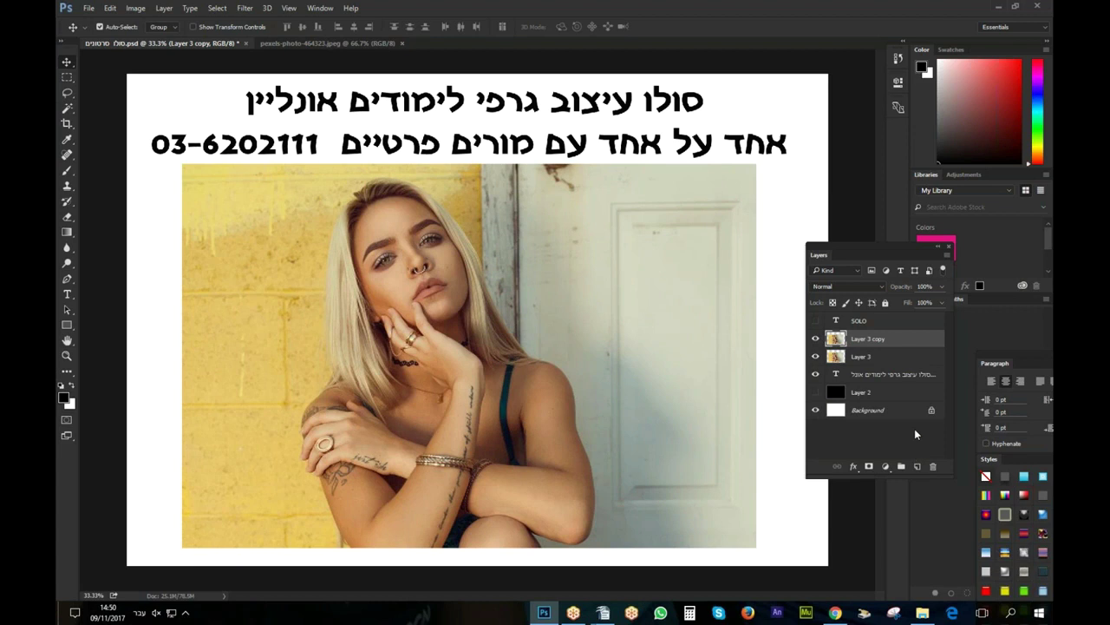
# Toggle the visibility of Layer 3 copy and Layer 3 to compare the two photo layers.
pyautogui.click(815, 339)
pyautogui.click(816, 339)
pyautogui.click(815, 356)
pyautogui.click(816, 339)
pyautogui.click(815, 357)
pyautogui.click(817, 357)
pyautogui.click(816, 339)
pyautogui.click(816, 357)
pyautogui.click(817, 357)
# Add a new empty layer above Layer 3 copy and select a rectangle slightly inside the photo's edges.
pyautogui.click(918, 467)
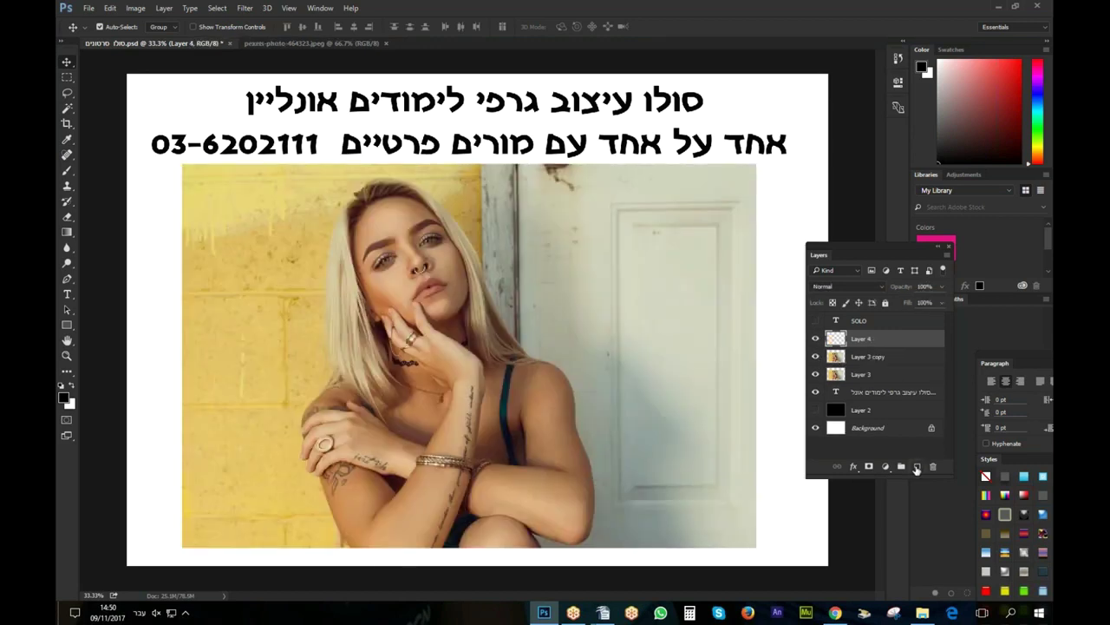
pyautogui.moveTo(69, 80); pyautogui.dragTo(104, 83)
pyautogui.moveTo(201, 182); pyautogui.dragTo(726, 535)
pyautogui.hotkey('ctrl', 'd')
pyautogui.moveTo(610, 422); pyautogui.dragTo(607, 414)
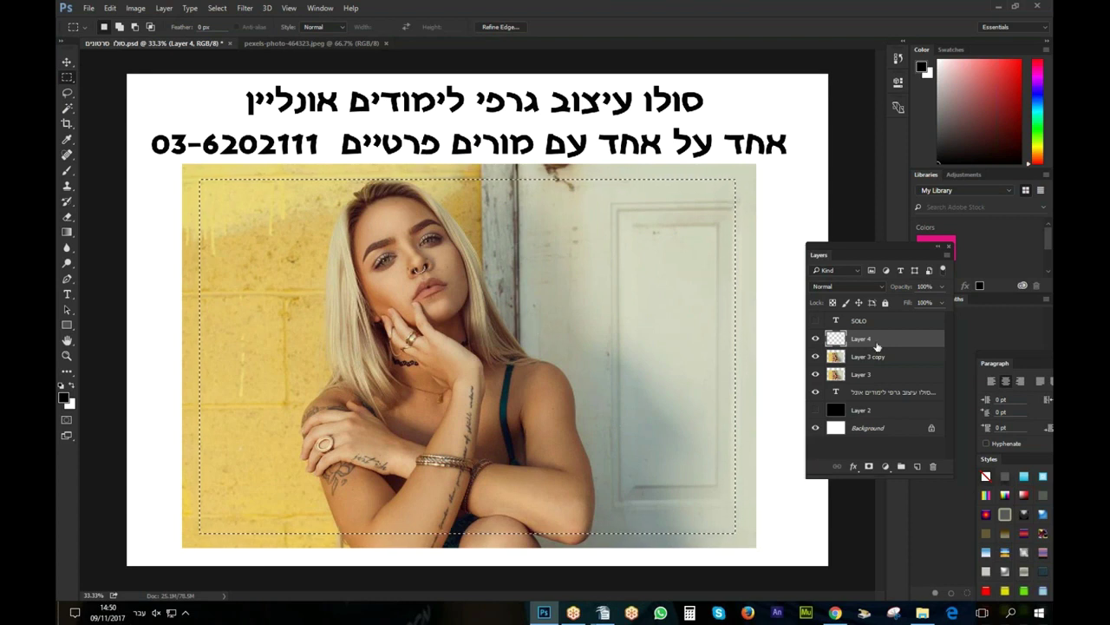
# Stroke the rectangular selection on Layer 4 with a 40 px black line on the inside and deselect.
pyautogui.rightClick(521, 281)
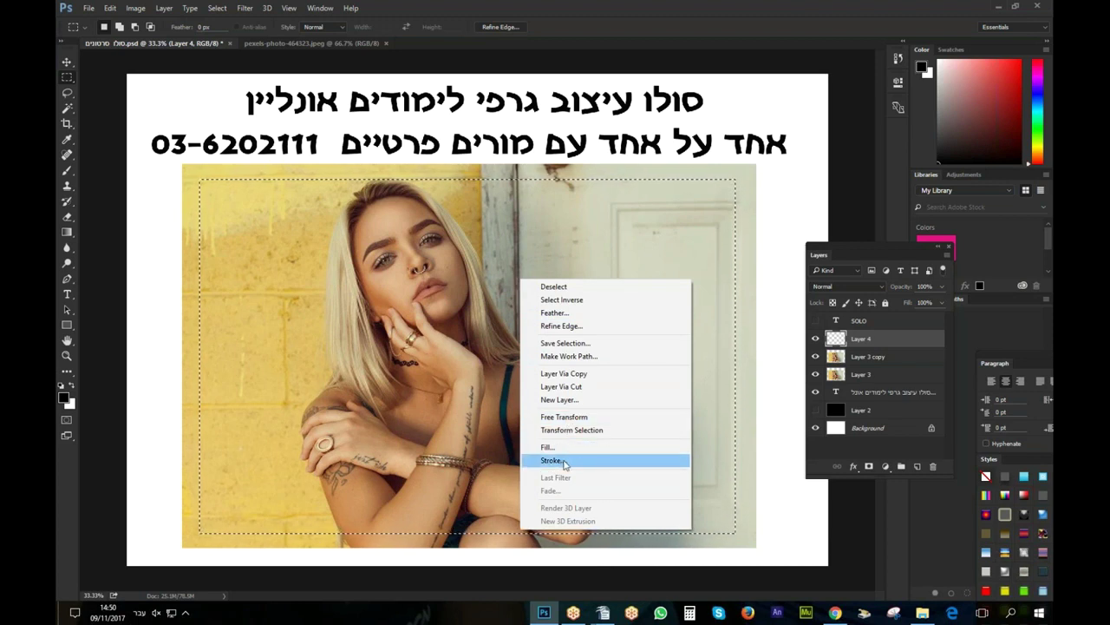
pyautogui.click(111, 11)
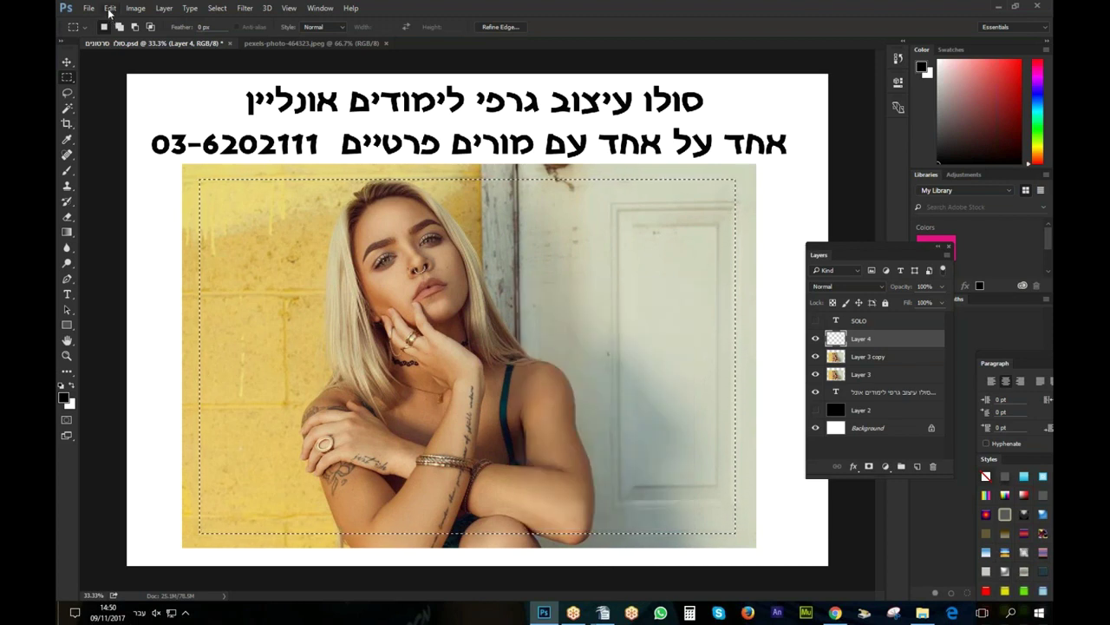
pyautogui.click(111, 9)
pyautogui.rightClick(401, 262)
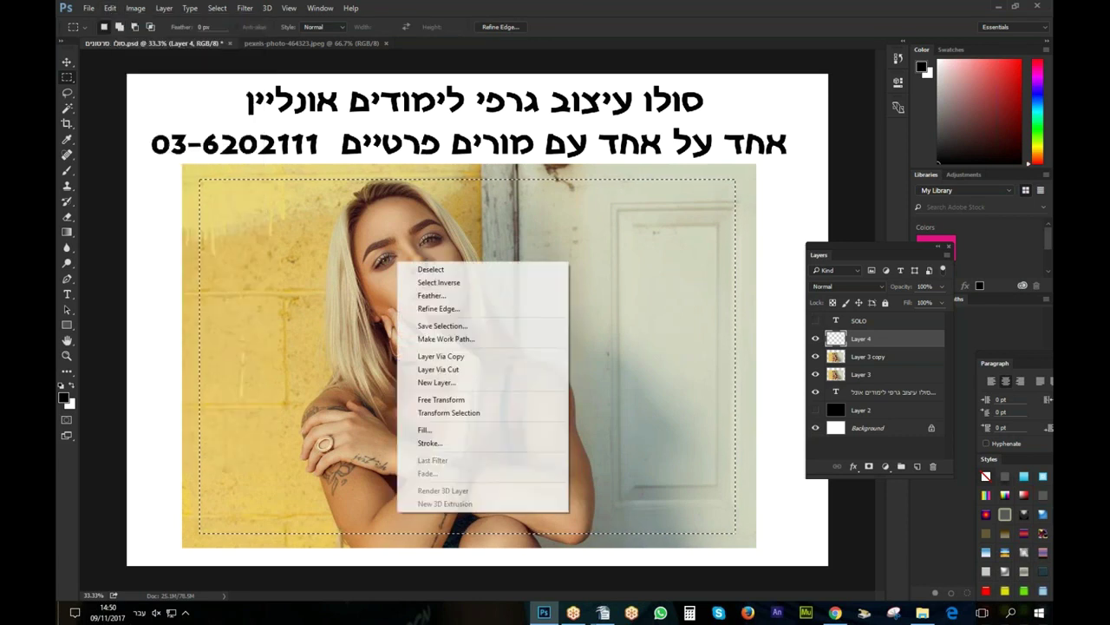
pyautogui.click(425, 442)
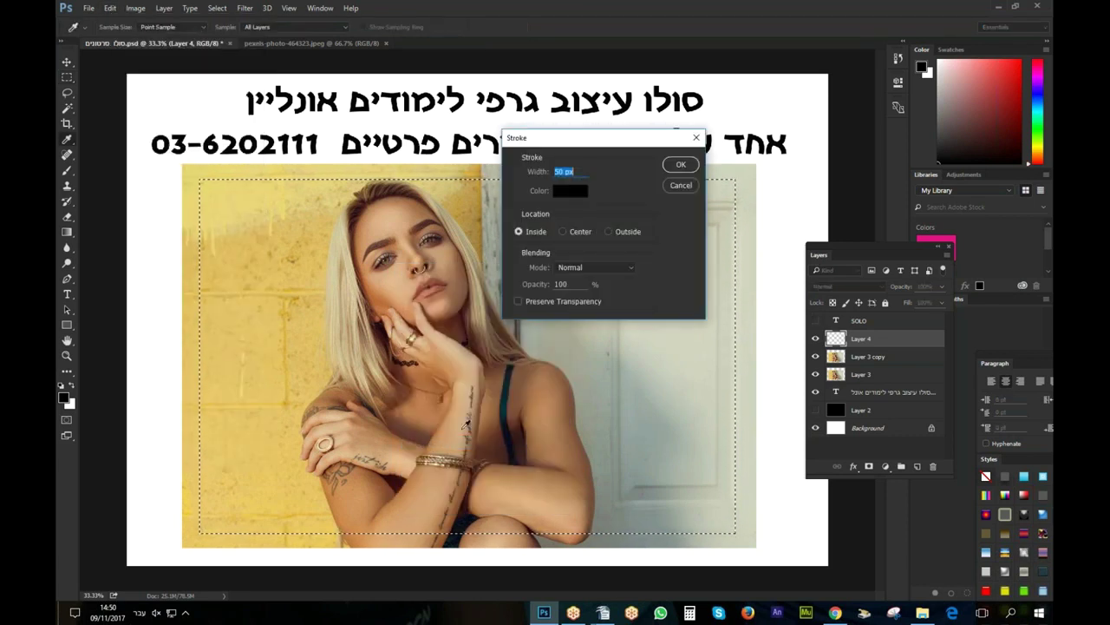
pyautogui.write('40')
pyautogui.press('Return')
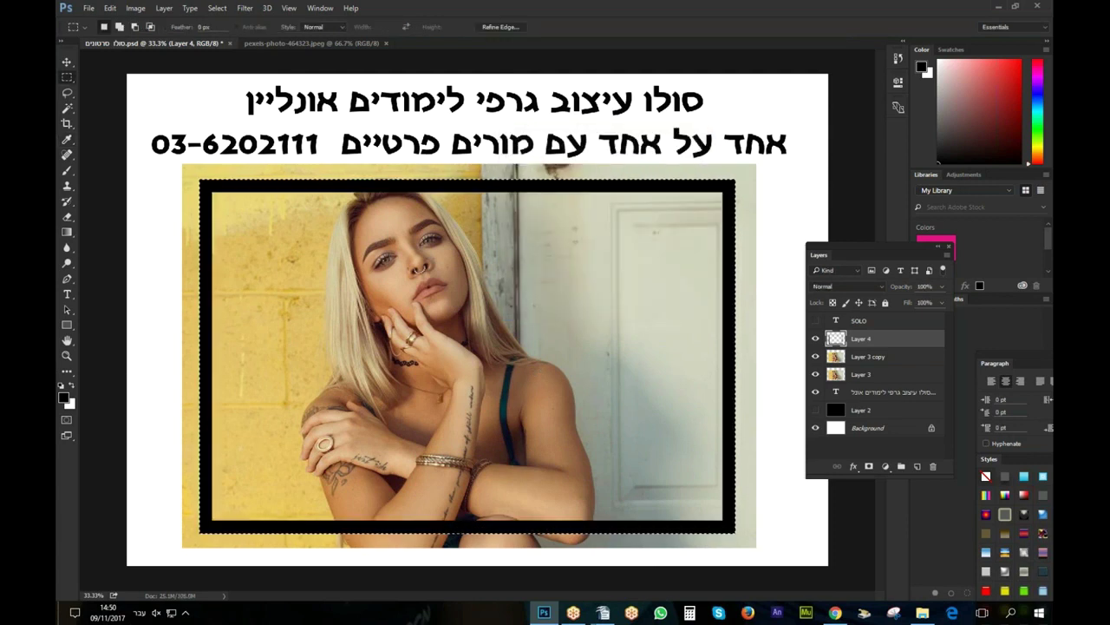
pyautogui.hotkey('ctrl', 'd')
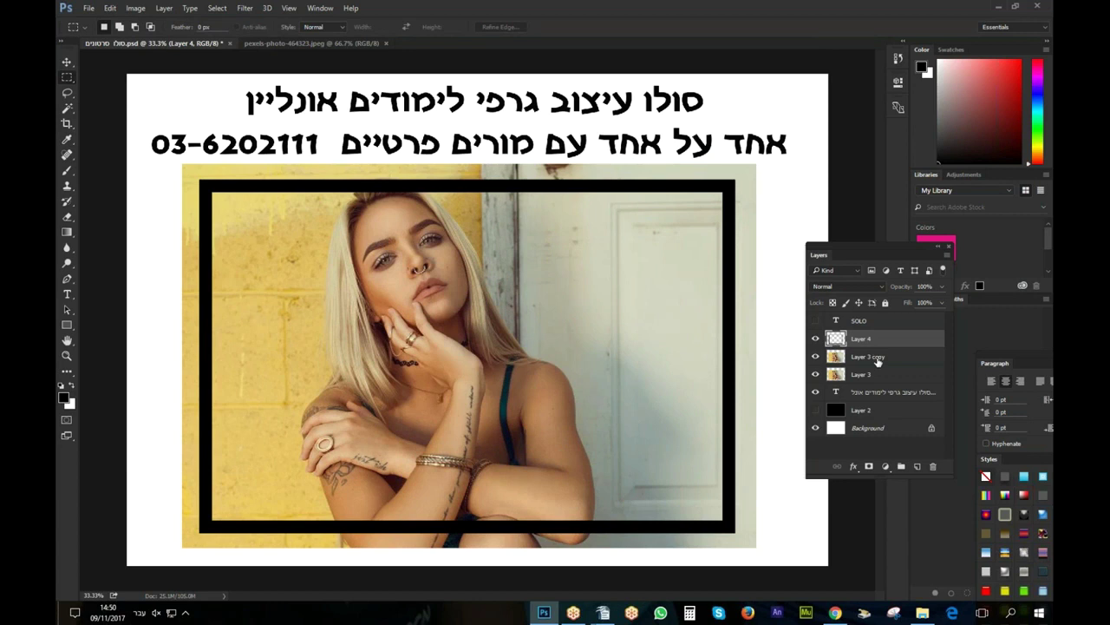
# Move Layer 3 copy above Layer 4 and clip it to the black frame, with Layer 3 hidden.
pyautogui.moveTo(878, 361); pyautogui.dragTo(877, 337)
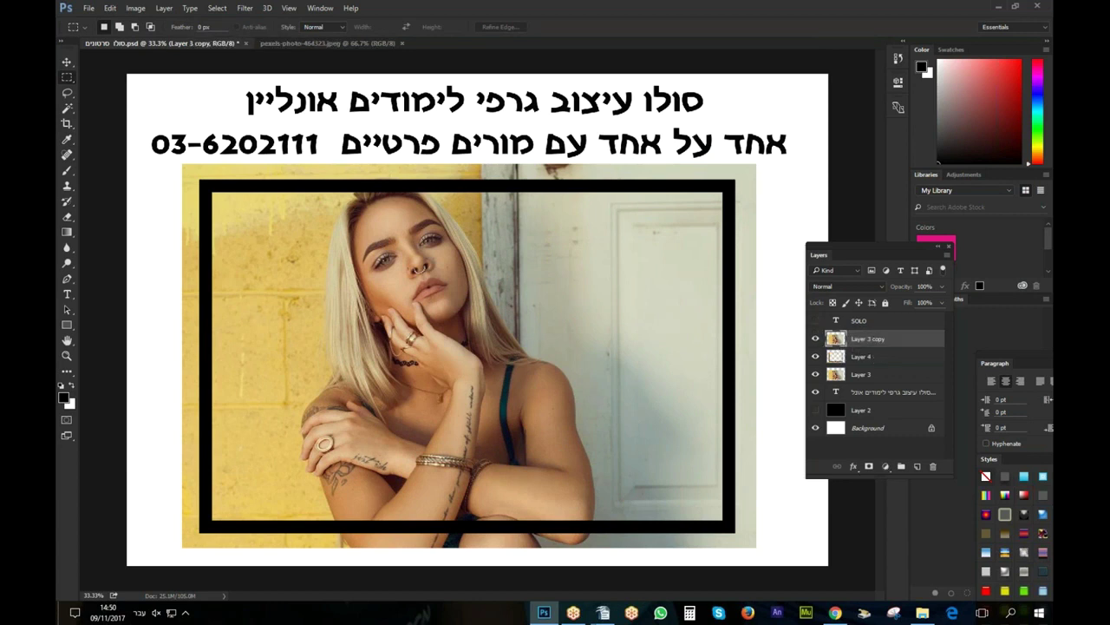
pyautogui.click(815, 374)
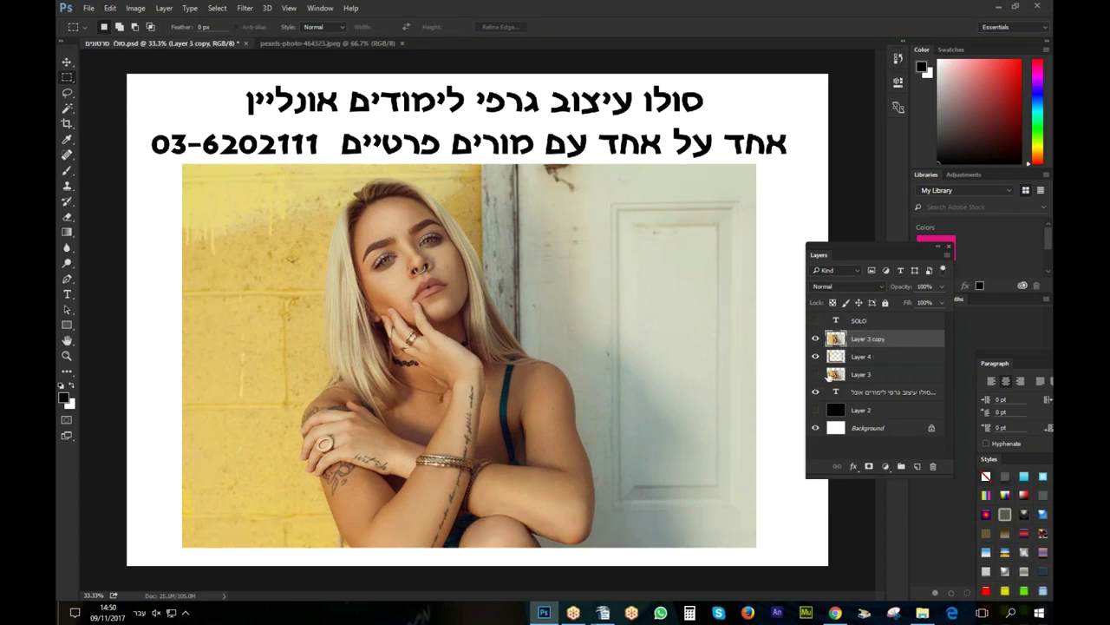
pyautogui.rightClick(880, 344)
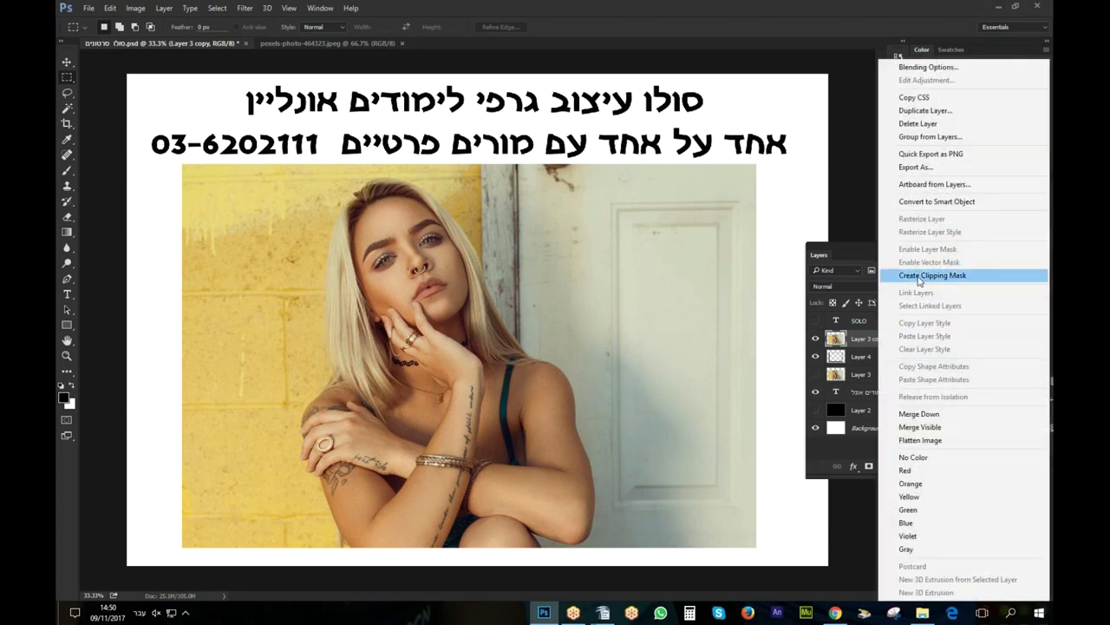
pyautogui.click(920, 276)
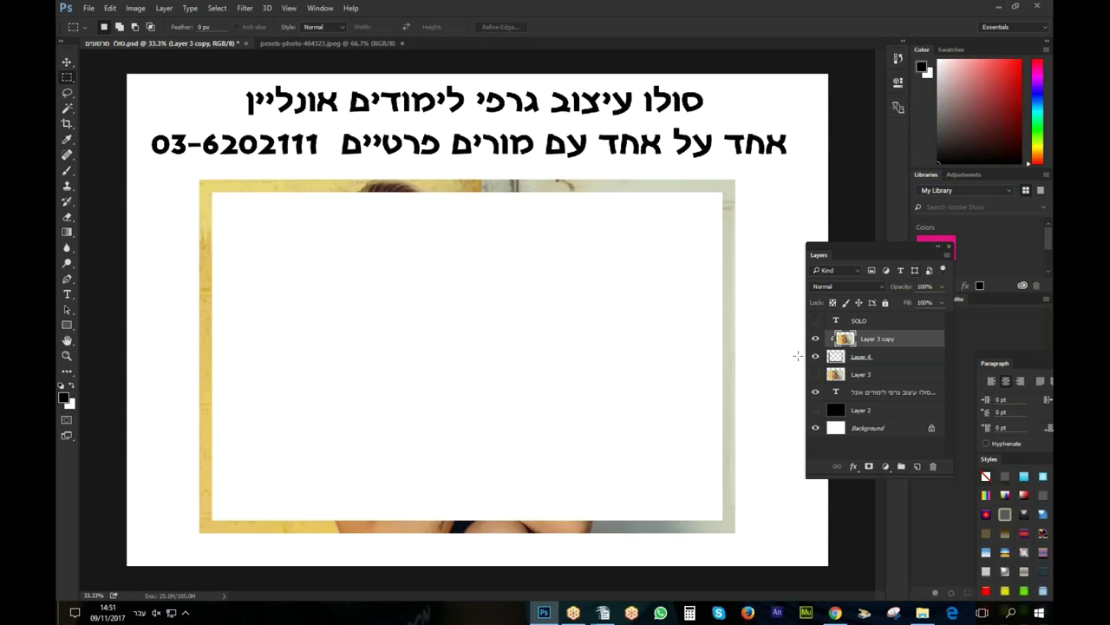
# Release the clipping mask on Layer 3 copy and clip the layer to Layer 4 again.
pyautogui.hotkey('ctrl', 'alt', 'g')
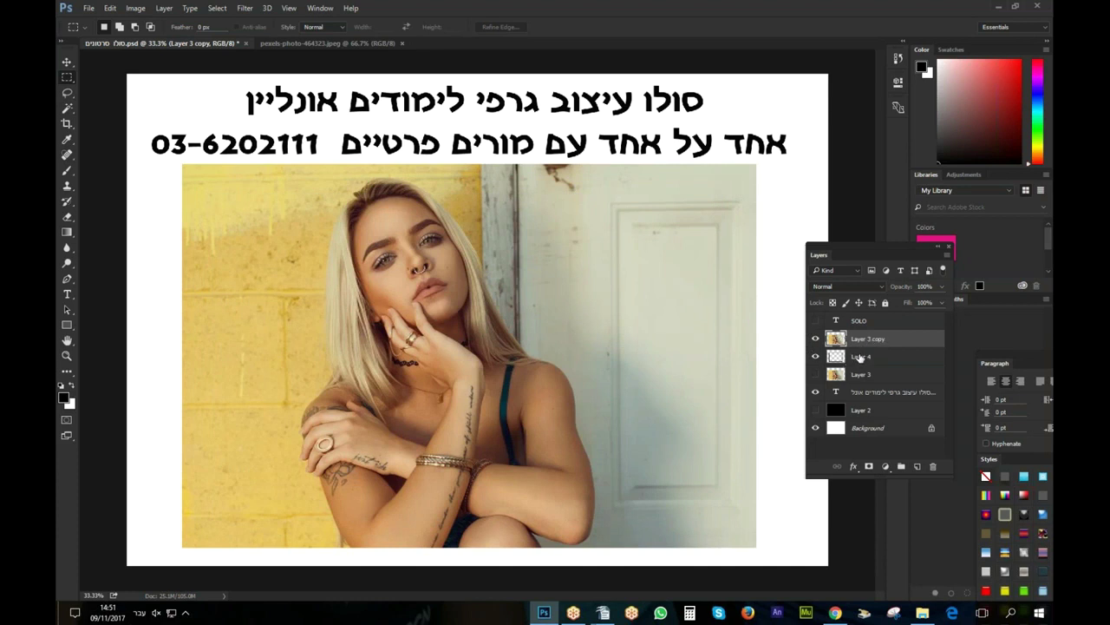
pyautogui.click(815, 374)
pyautogui.rightClick(879, 340)
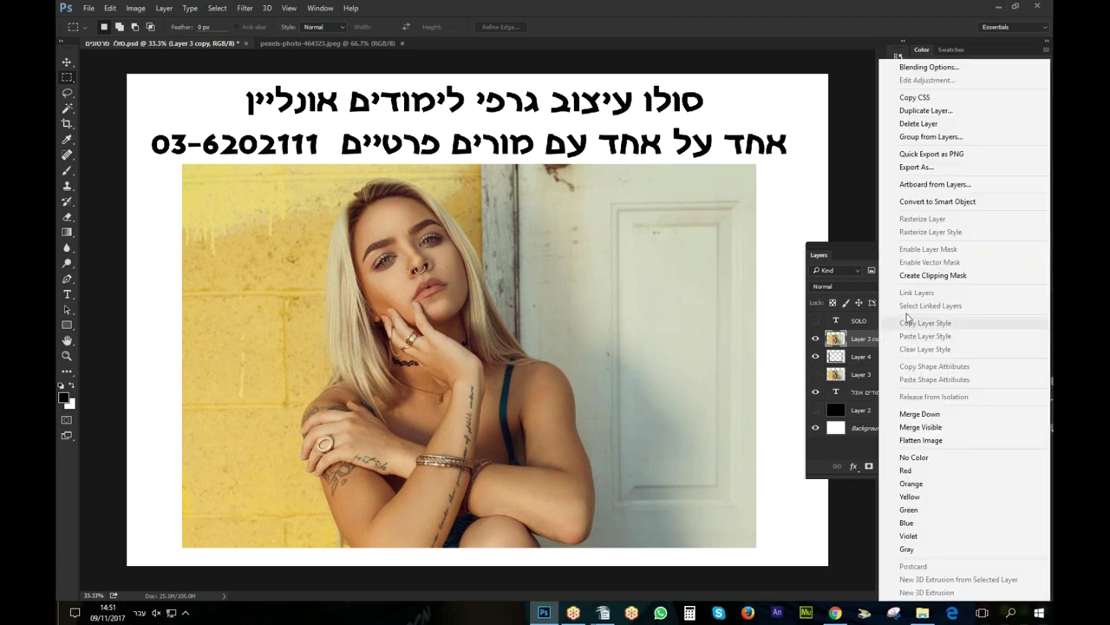
pyautogui.click(930, 276)
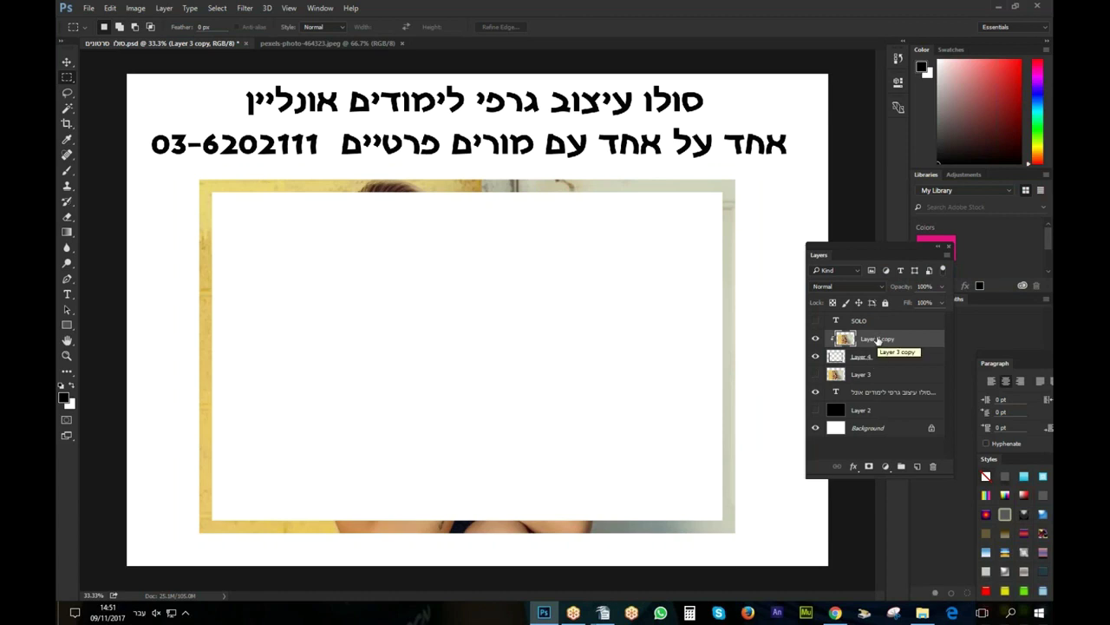
# Open the Drop Shadow layer style settings for the clipped Layer 3 copy.
pyautogui.click(853, 466)
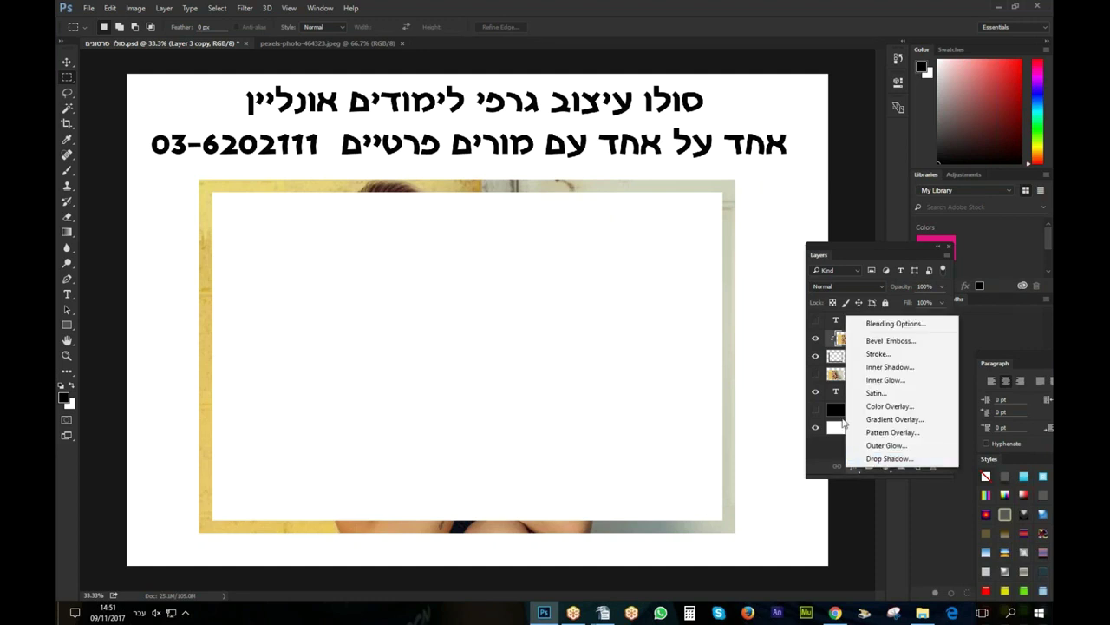
pyautogui.click(846, 253)
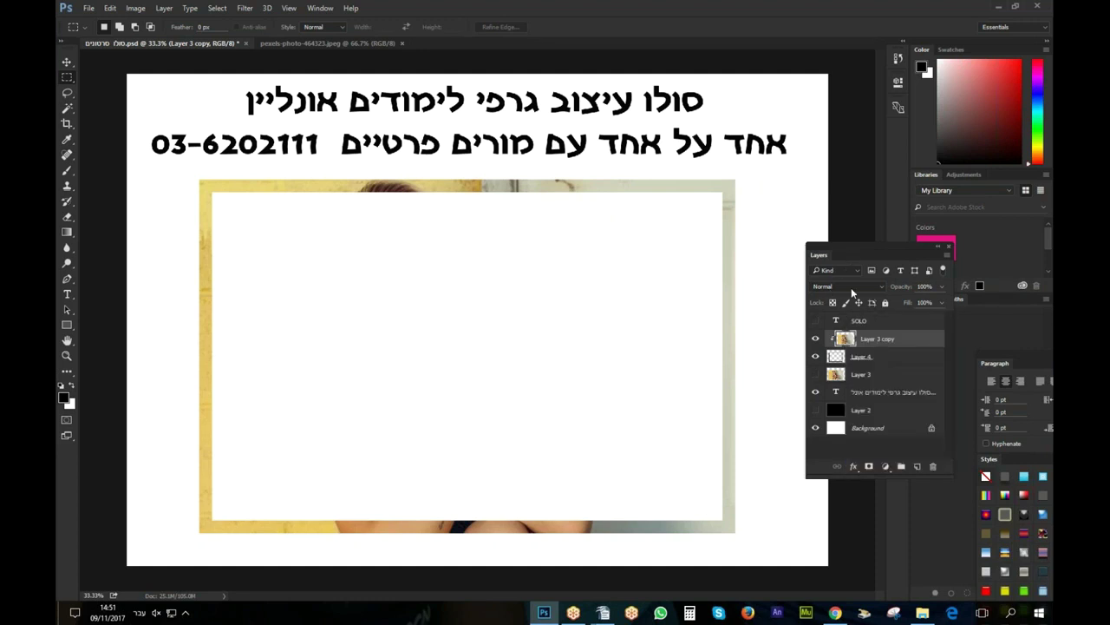
pyautogui.click(854, 465)
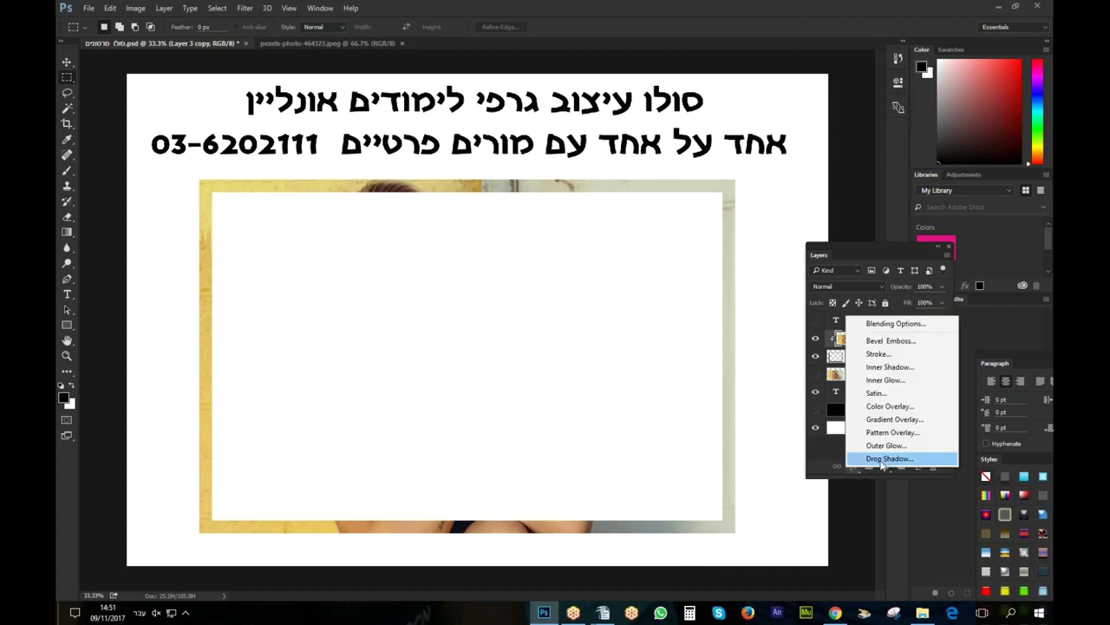
pyautogui.click(882, 460)
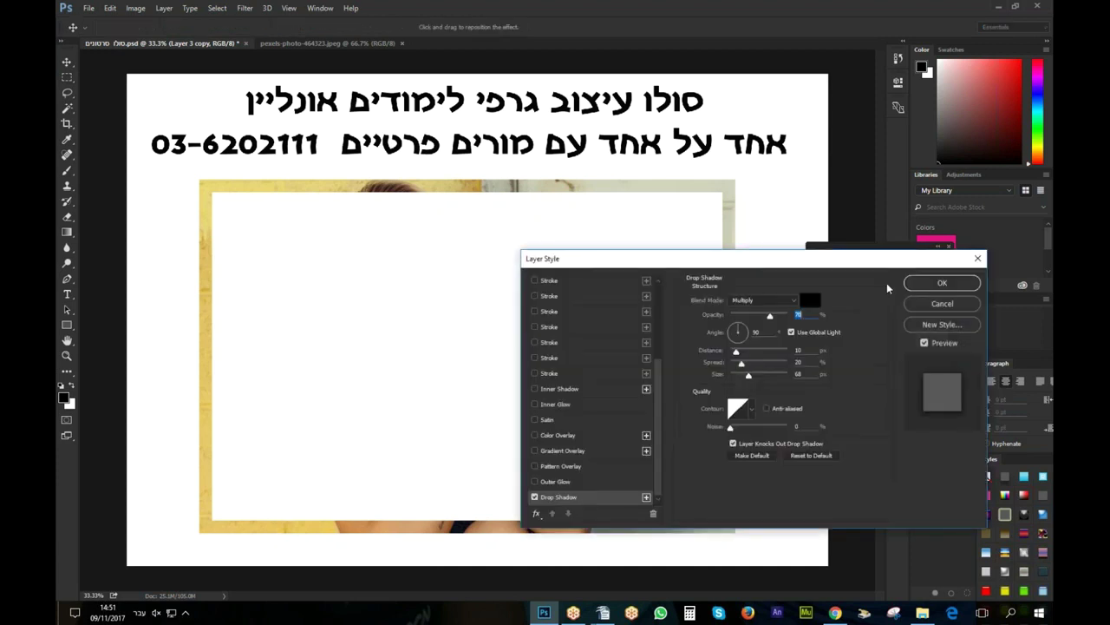